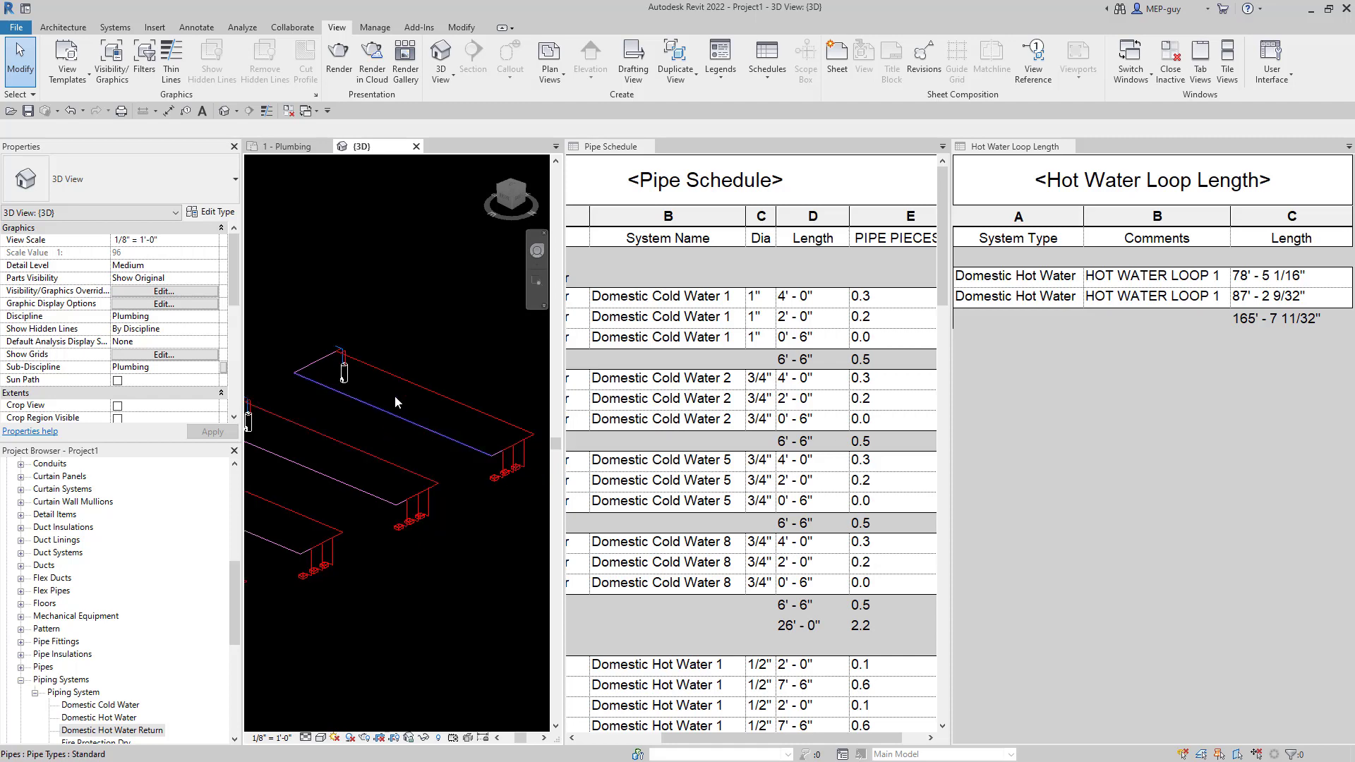
# - Zoom in and out on the 3D view to inspect the four water heaters and their pipe loops
pyautogui.scroll(3, 515, 476)
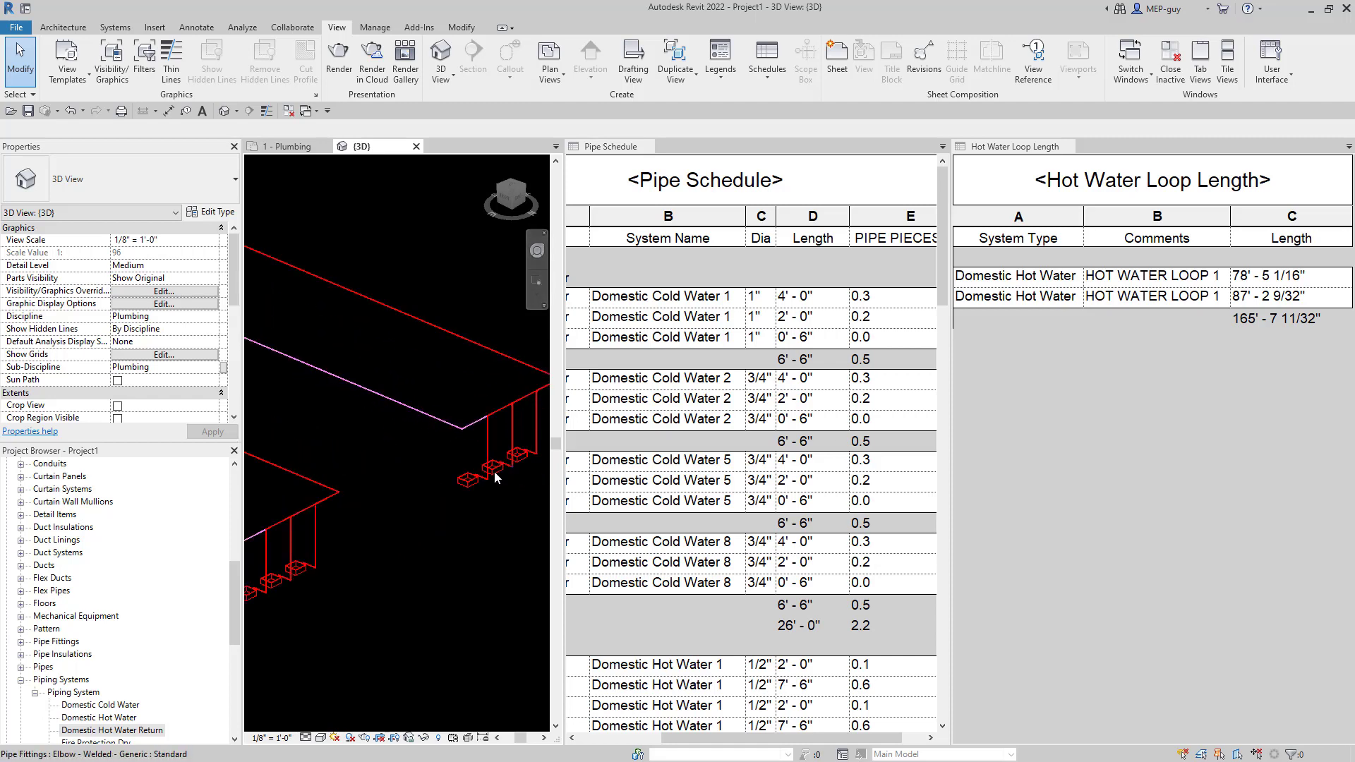
pyautogui.scroll(-3, 494, 476)
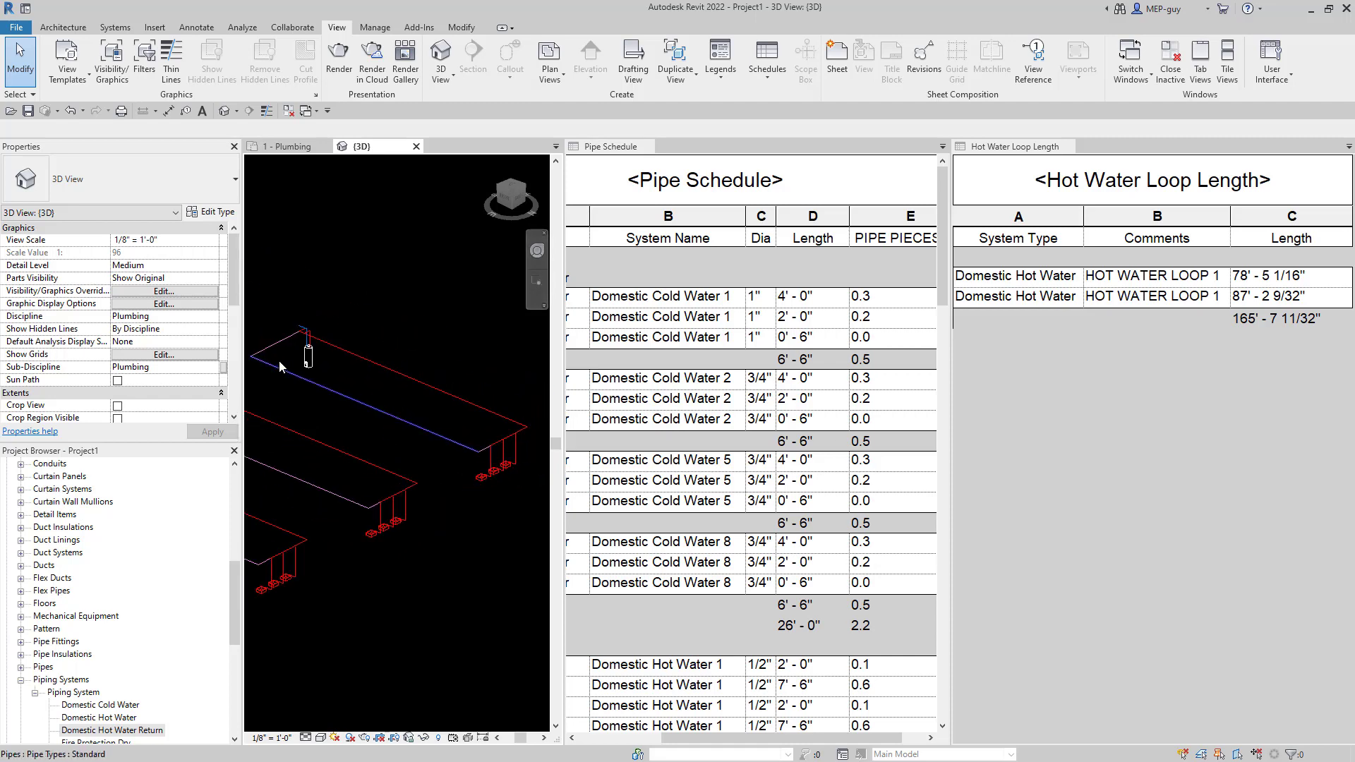
pyautogui.scroll(-2, 494, 418)
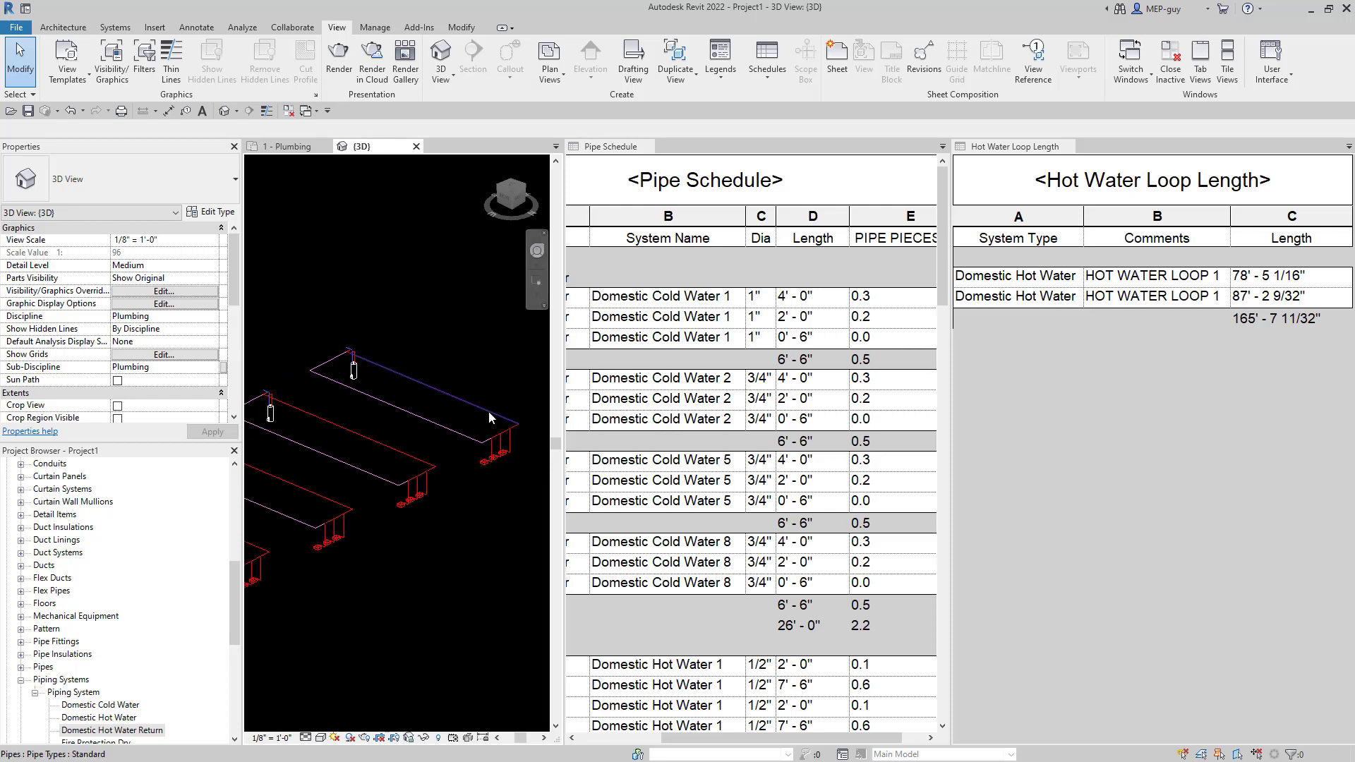
pyautogui.scroll(-2, 489, 417)
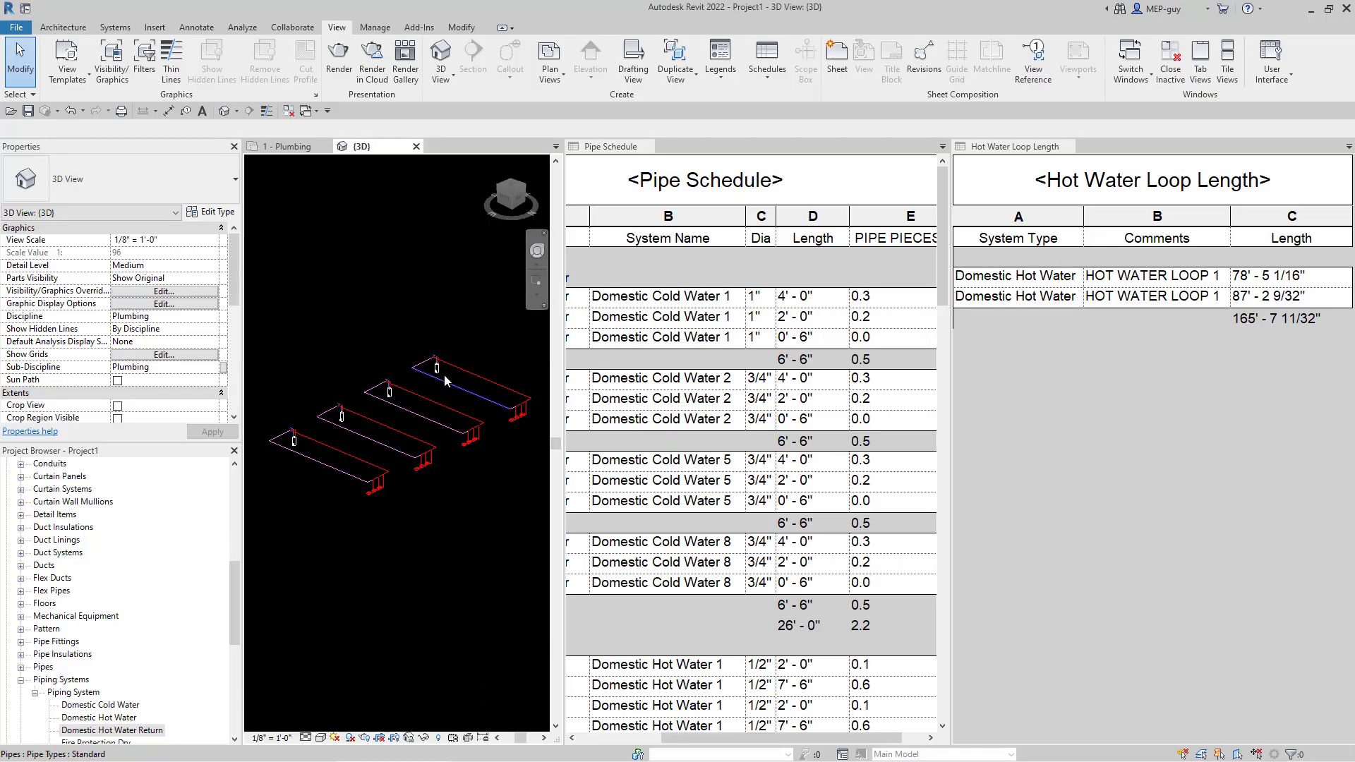
pyautogui.scroll(2, 474, 366)
pyautogui.scroll(-1, 311, 341)
pyautogui.scroll(2, 492, 407)
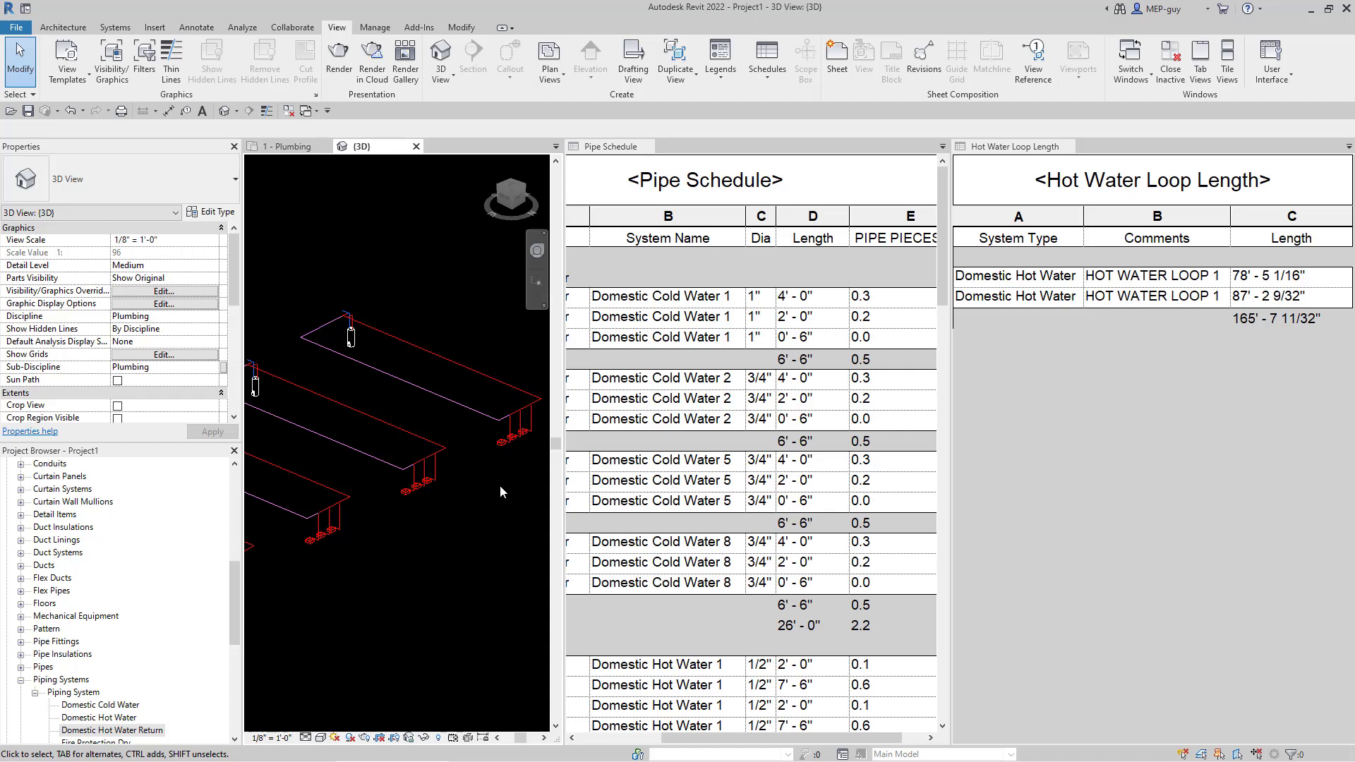
pyautogui.scroll(-4, 500, 488)
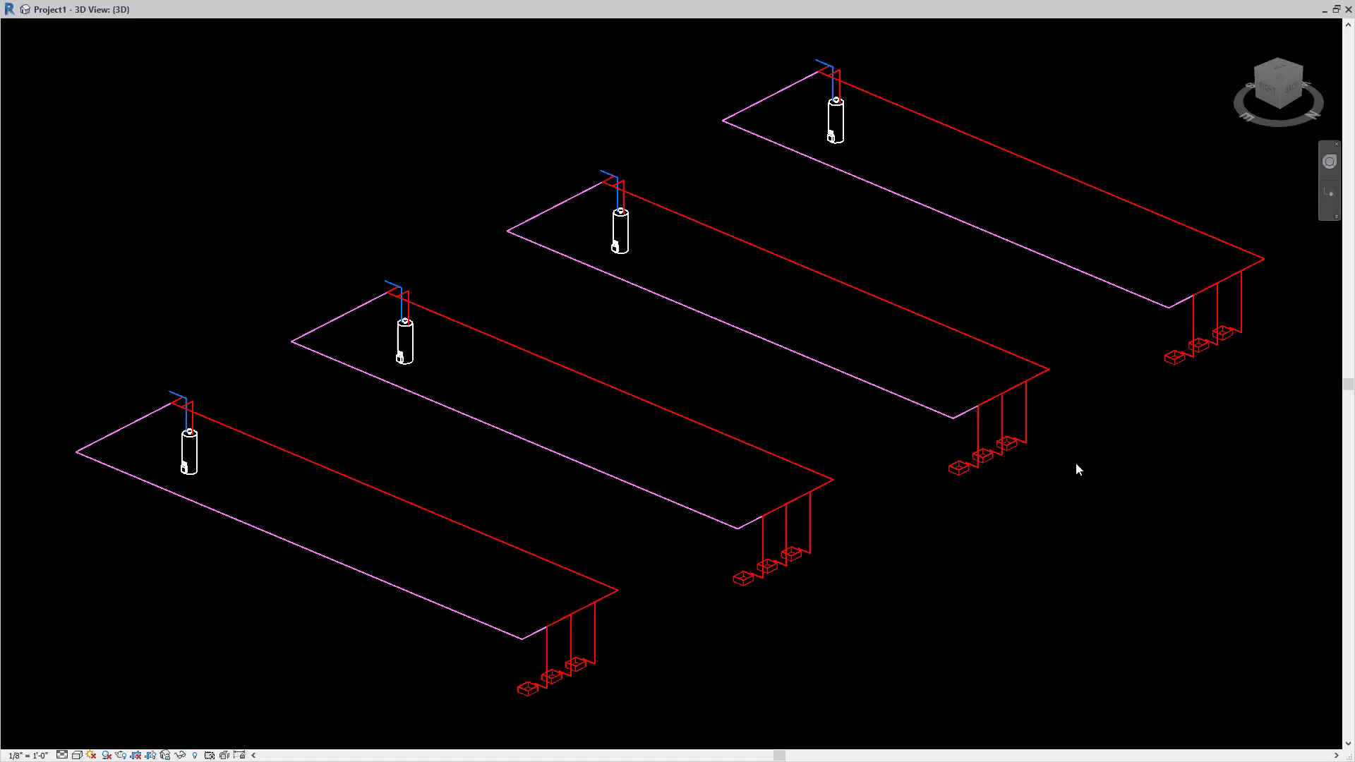
pyautogui.scroll(-2, 1008, 261)
pyautogui.scroll(1, 1158, 225)
pyautogui.scroll(1, 1160, 219)
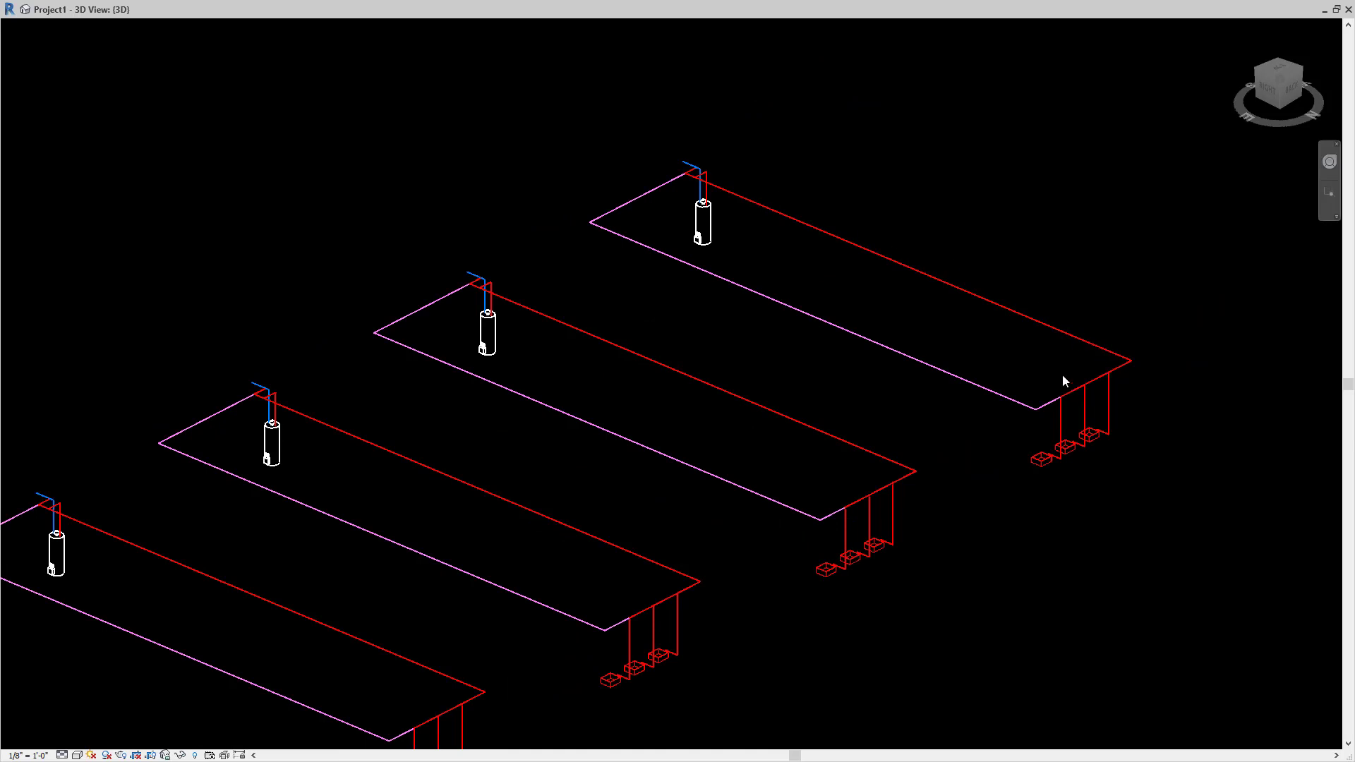
pyautogui.scroll(4, 1144, 424)
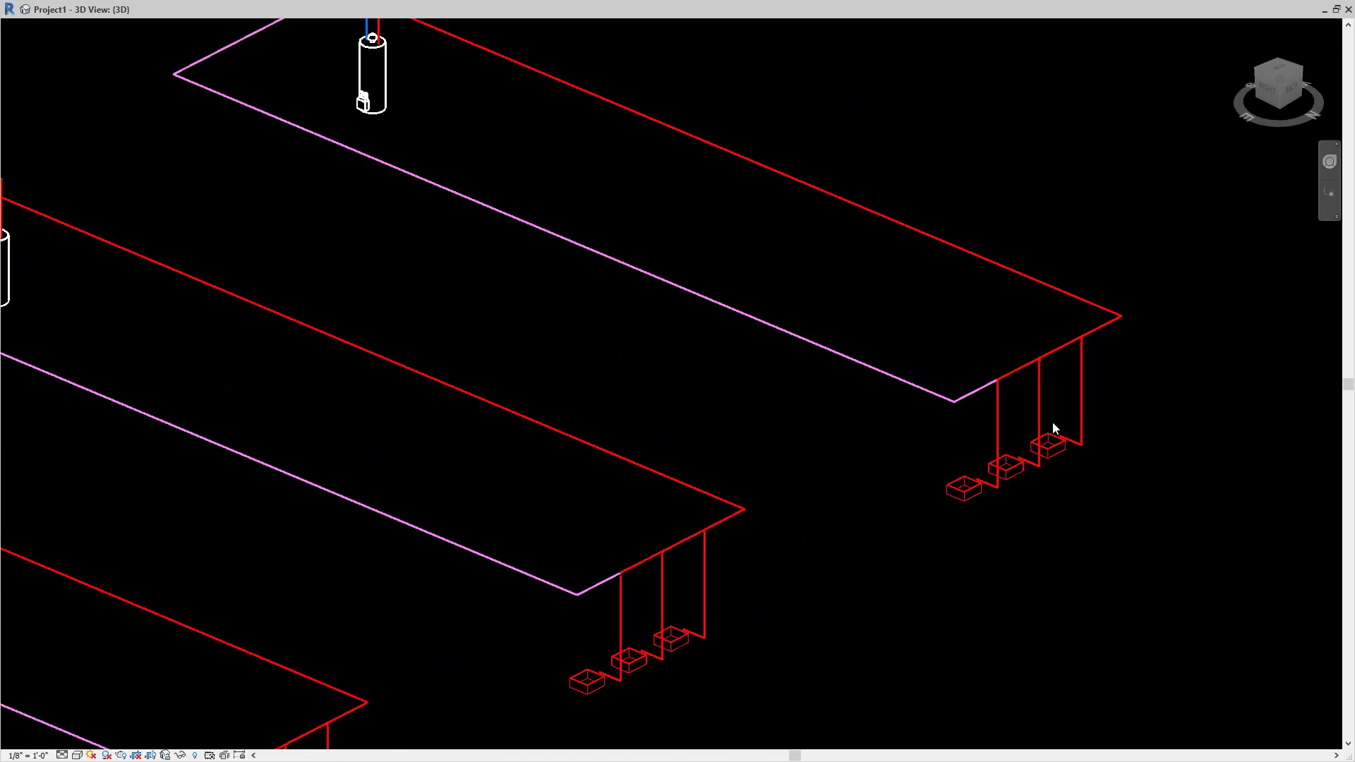
pyautogui.scroll(-1, 1061, 460)
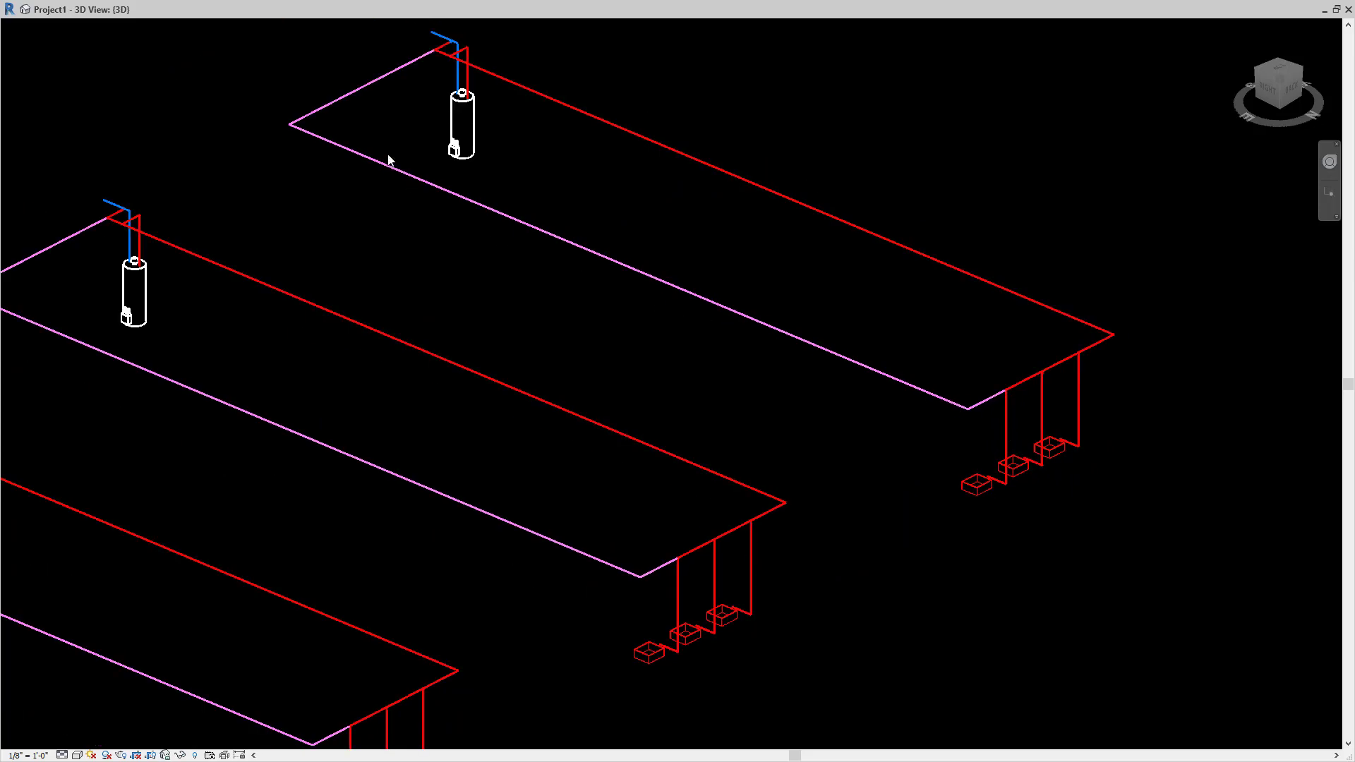
pyautogui.scroll(-3, 455, 144)
pyautogui.scroll(9, 469, 240)
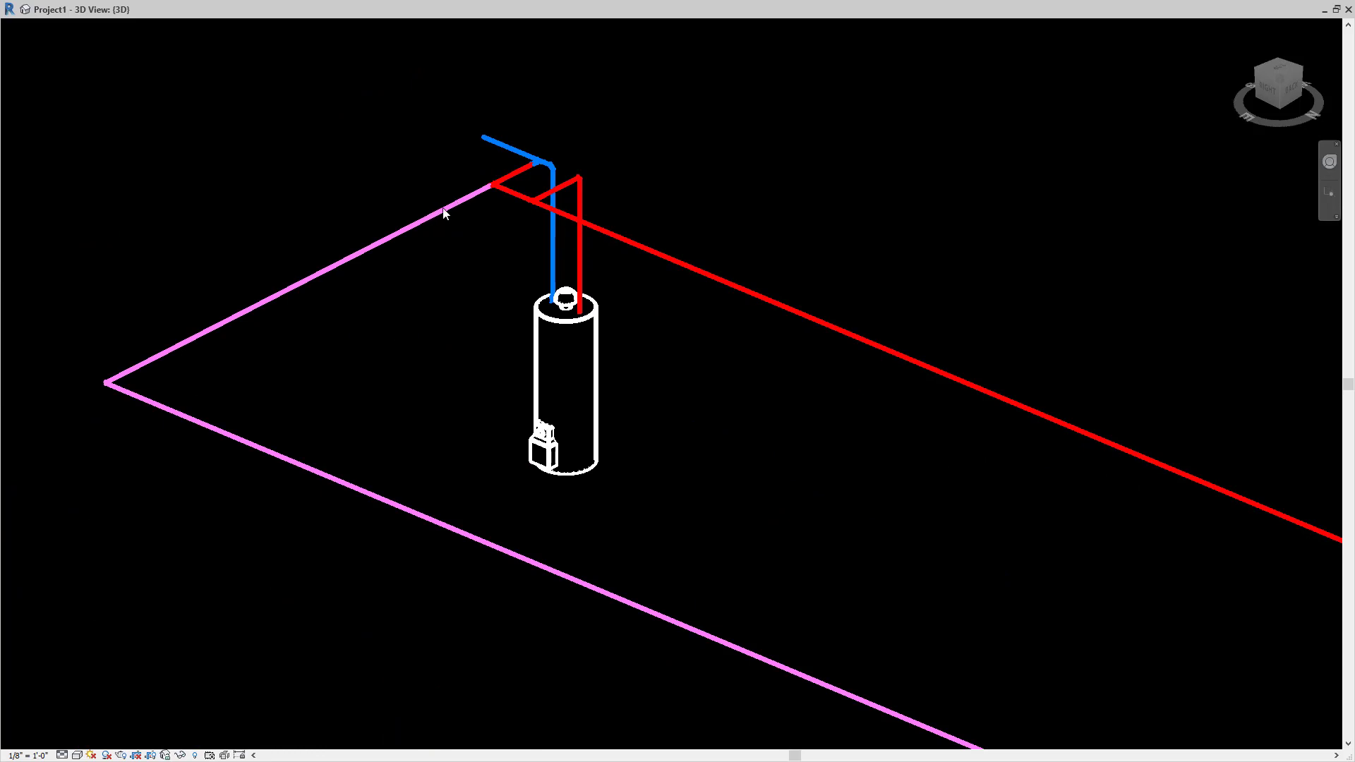
pyautogui.scroll(-5, 444, 213)
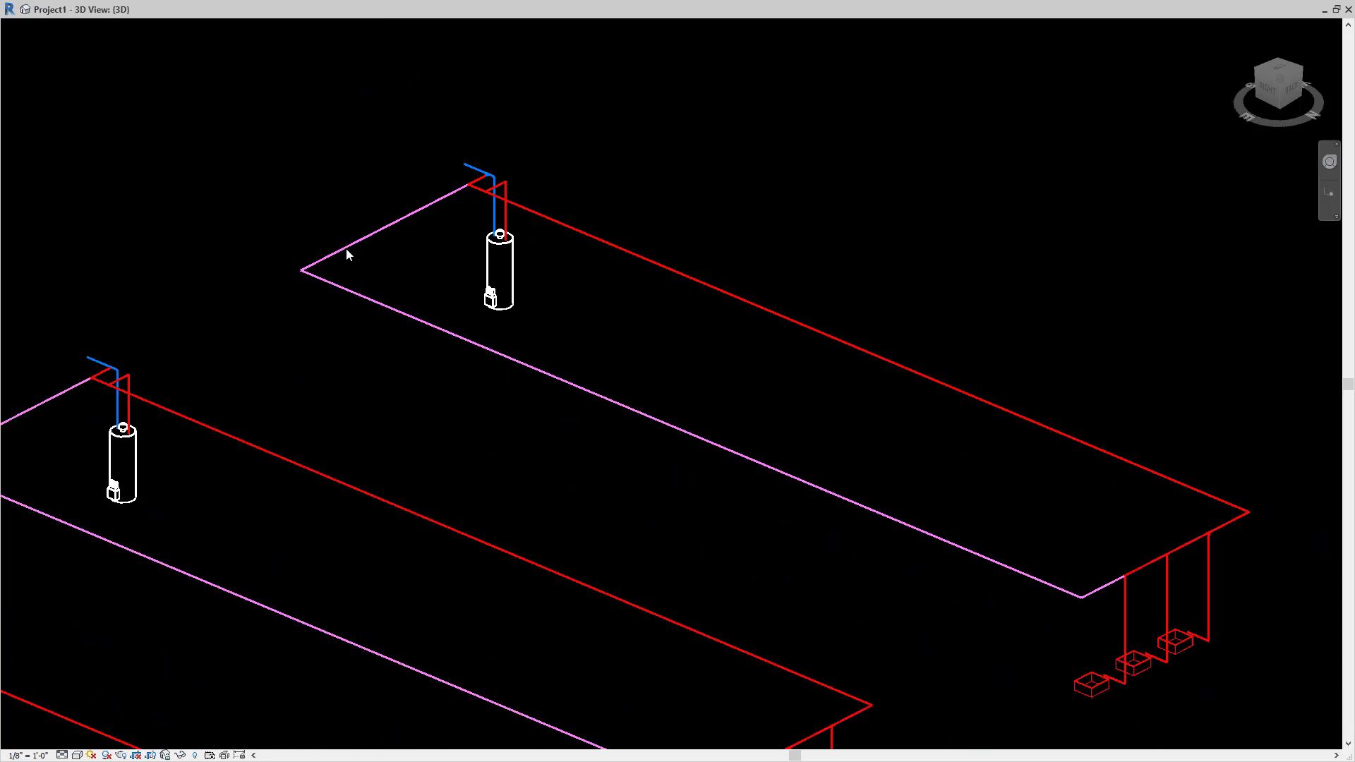
pyautogui.scroll(-2, 347, 254)
pyautogui.scroll(-4, 753, 223)
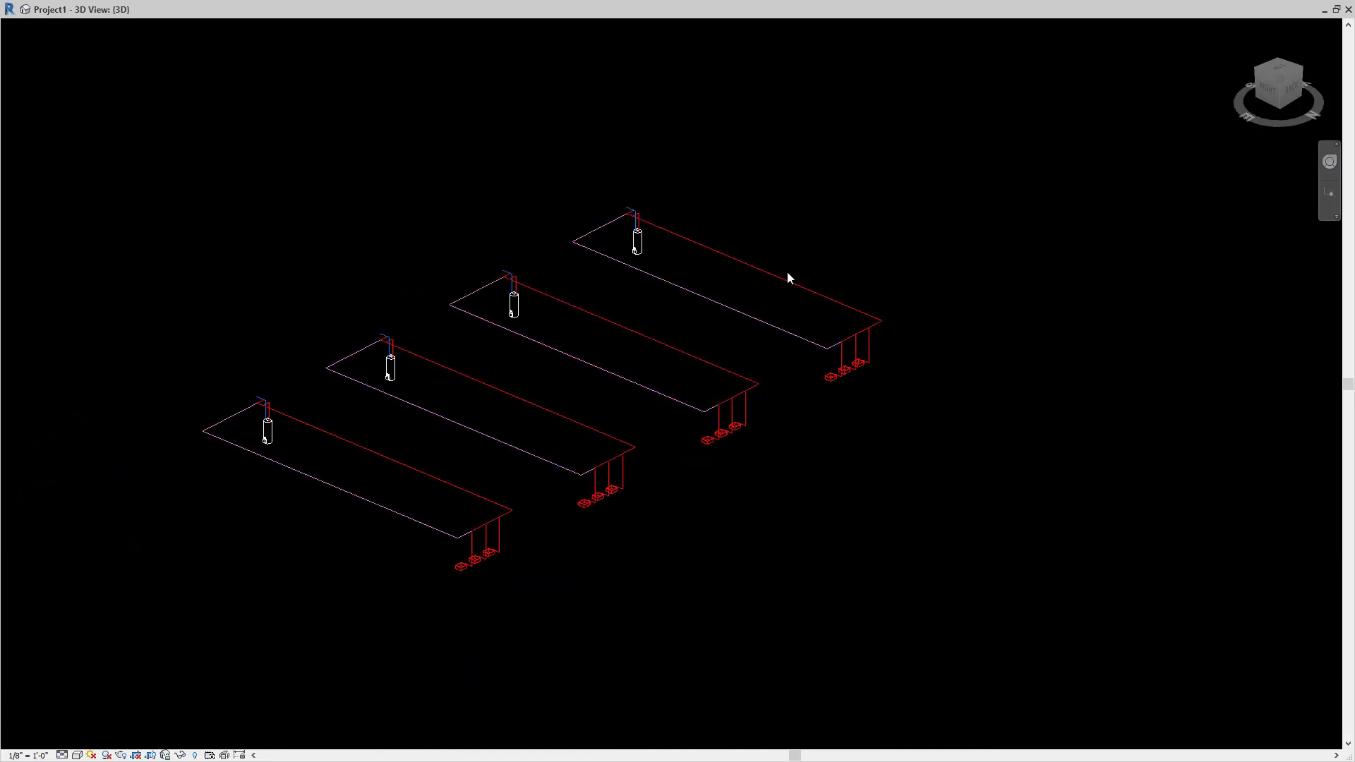
pyautogui.scroll(3, 318, 388)
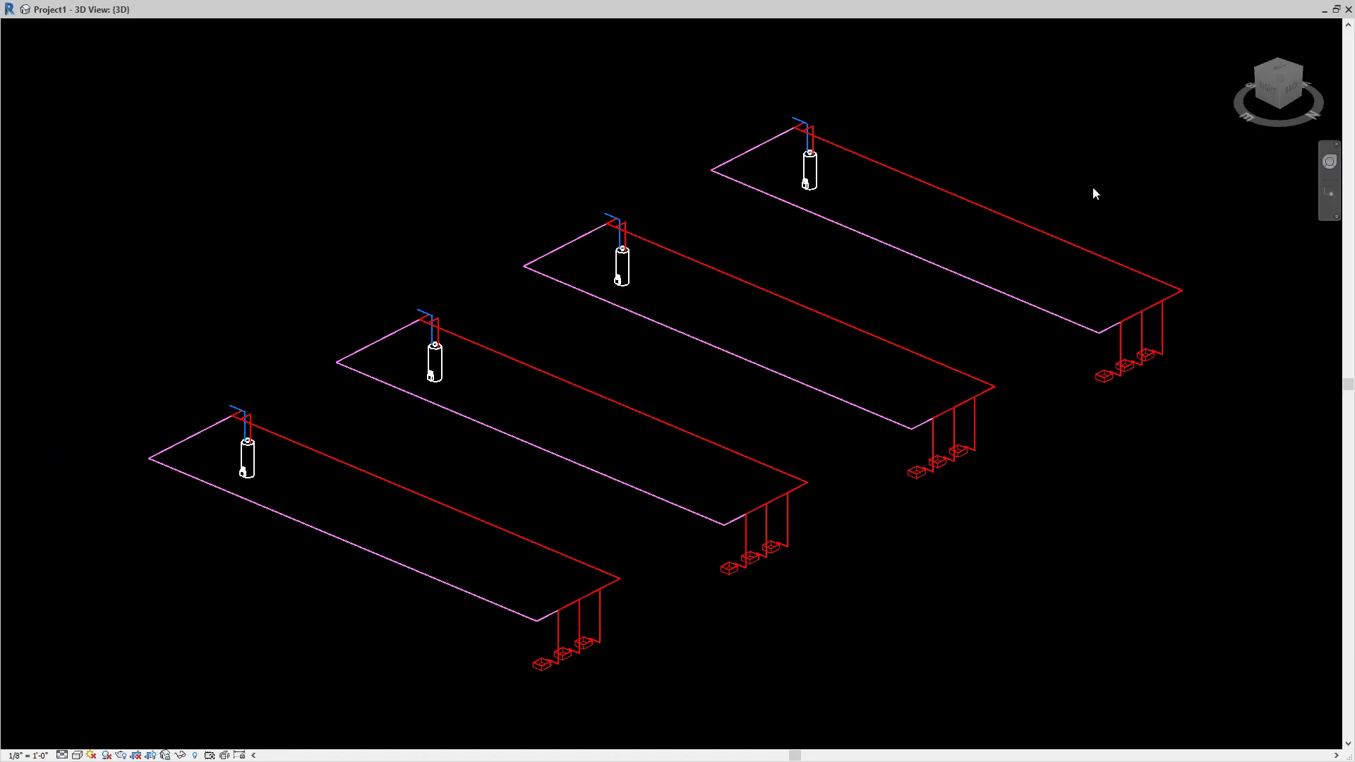
pyautogui.scroll(1, 1113, 177)
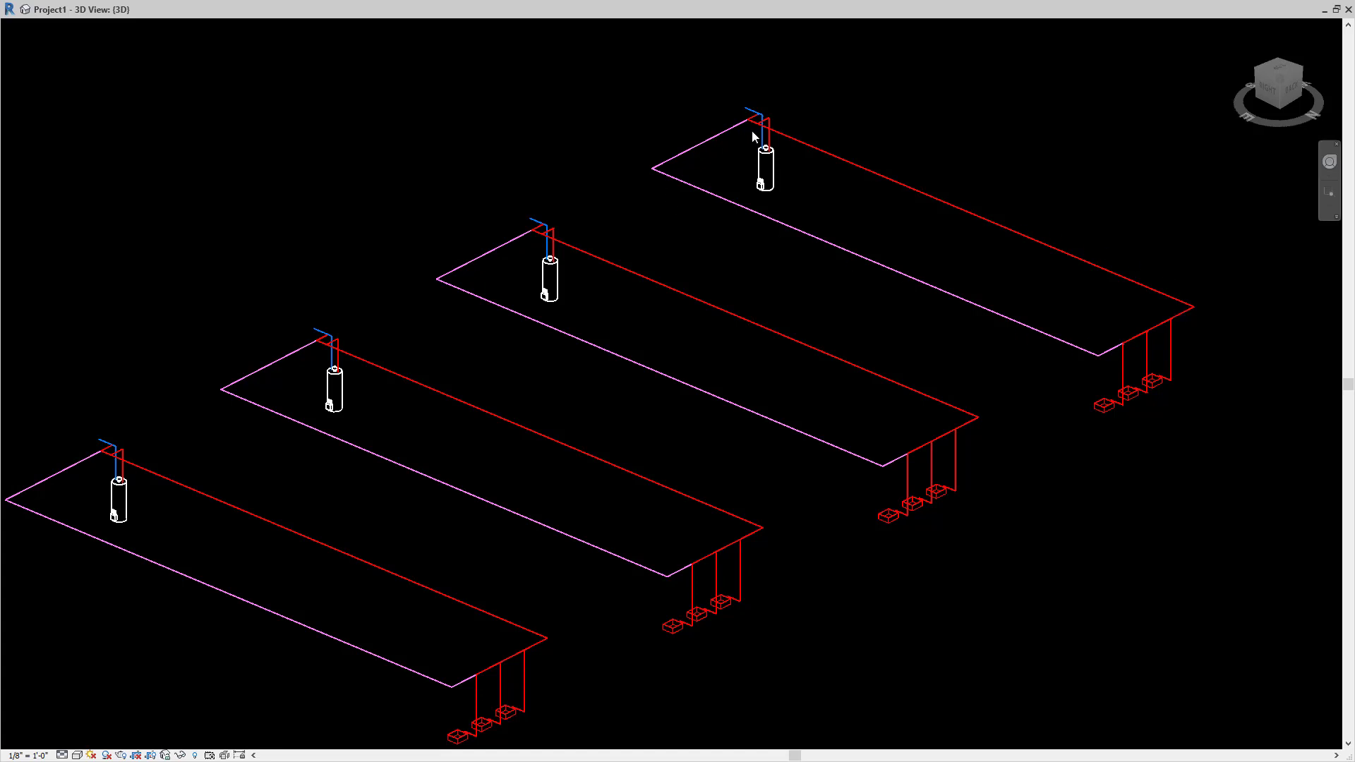
pyautogui.scroll(-1, 918, 345)
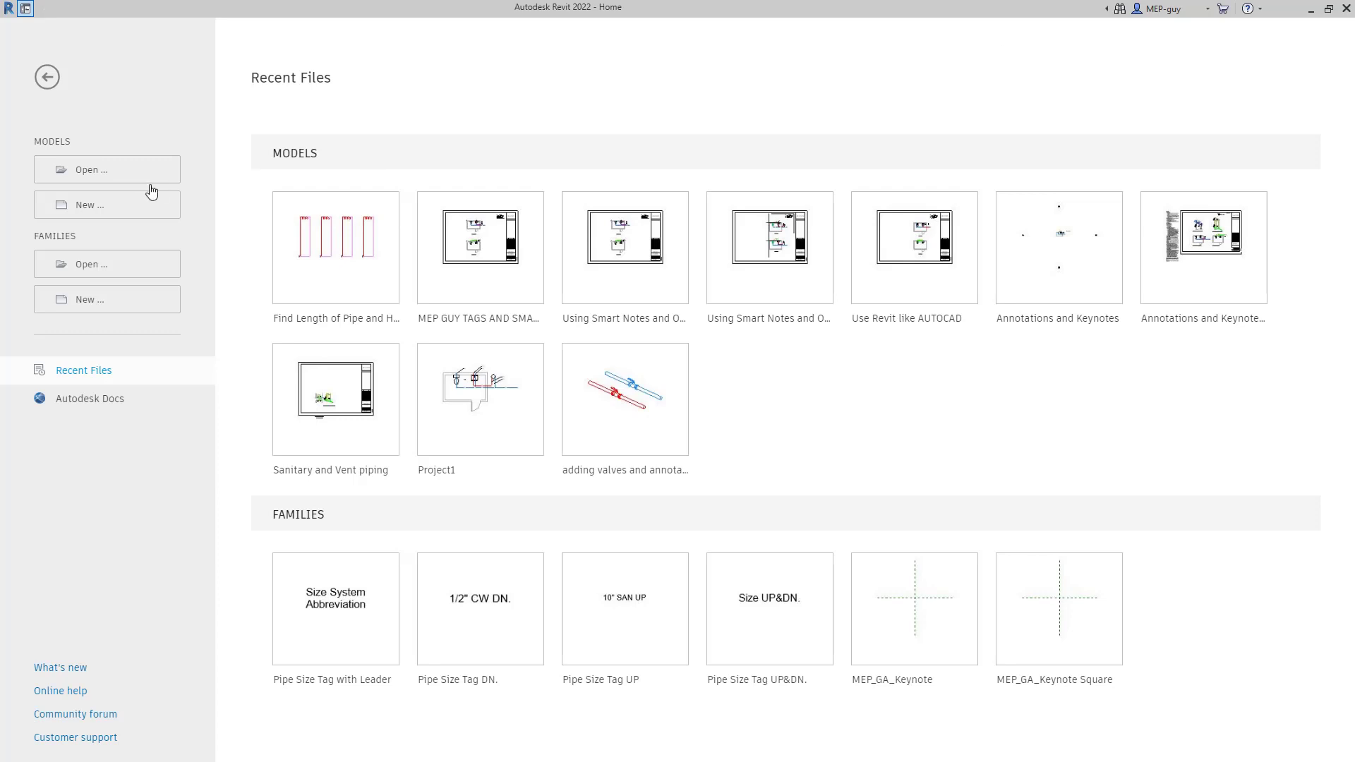
# - Create a new project, Project2, from the Plumbing-Default.rte template
pyautogui.click(98, 208)
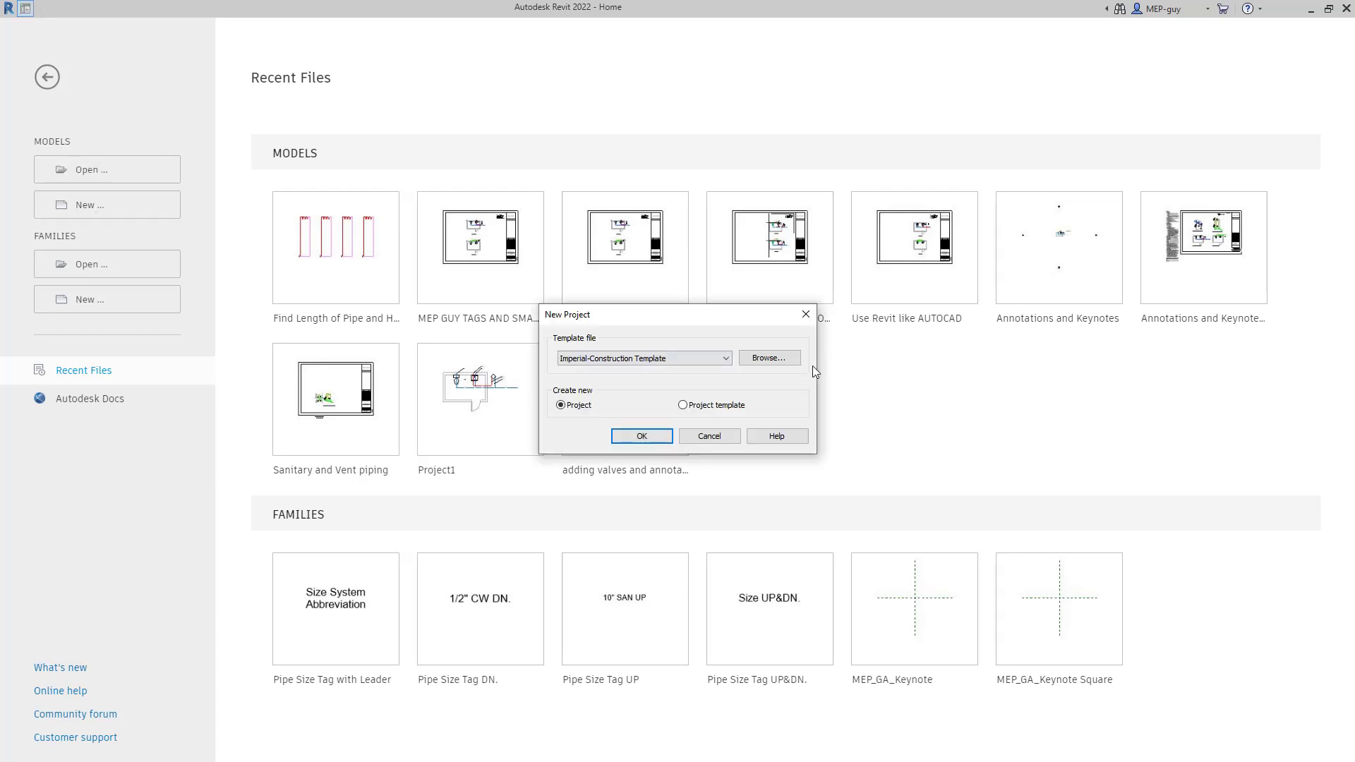
pyautogui.click(779, 362)
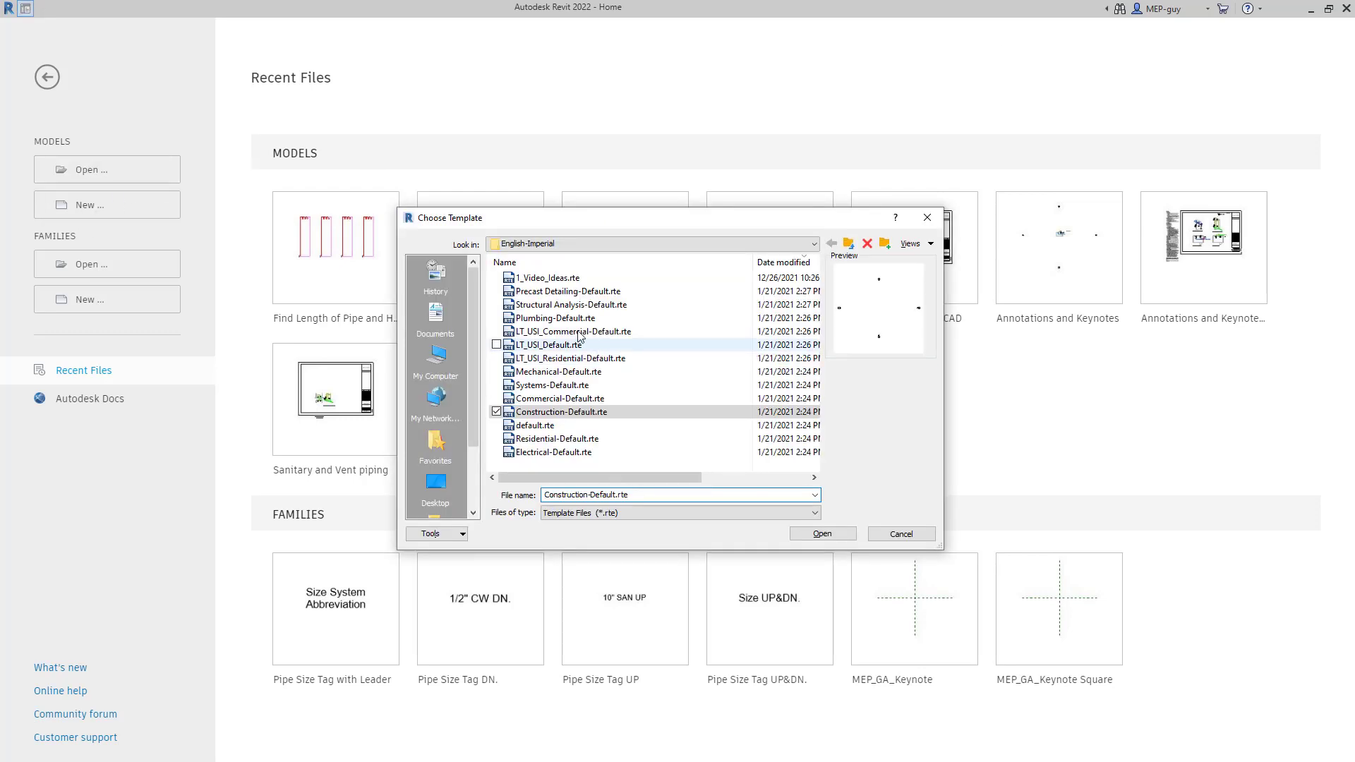
pyautogui.click(558, 319)
pyautogui.click(822, 535)
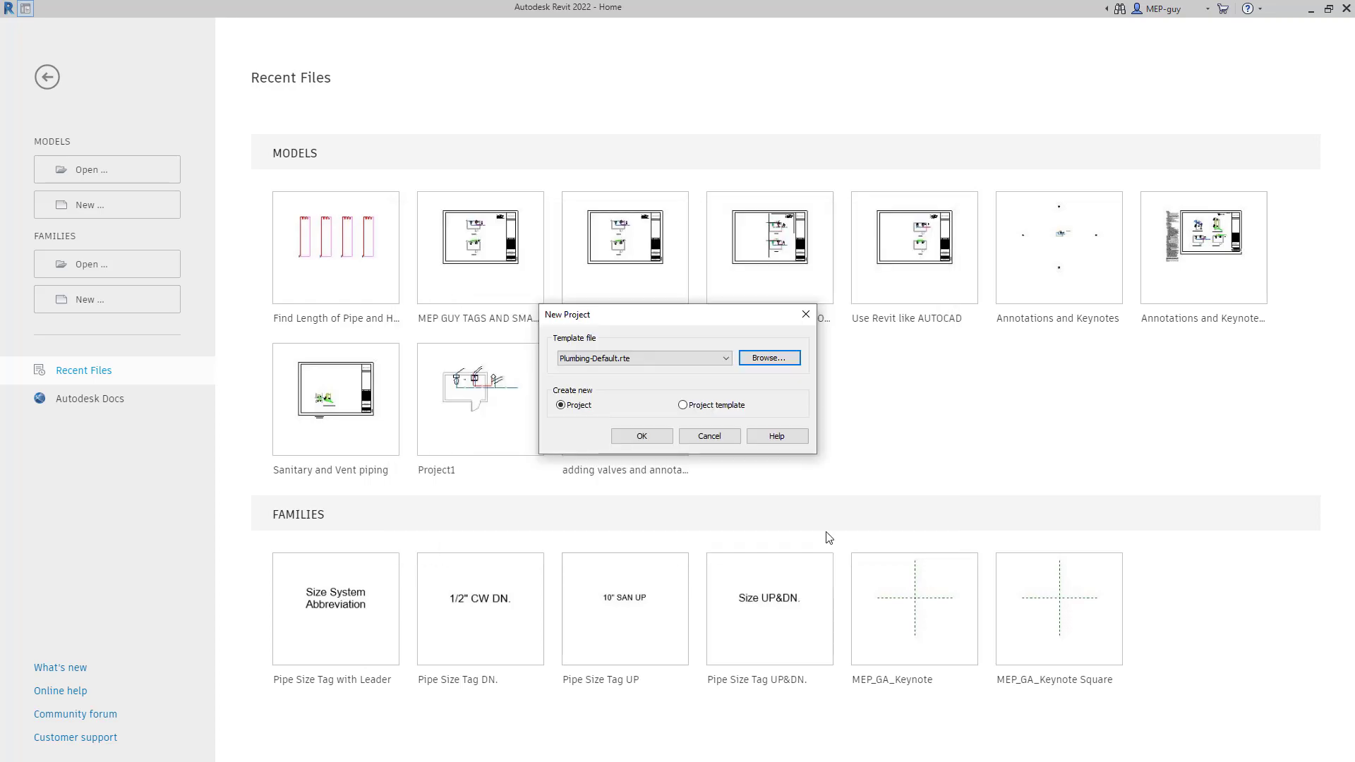
pyautogui.click(641, 437)
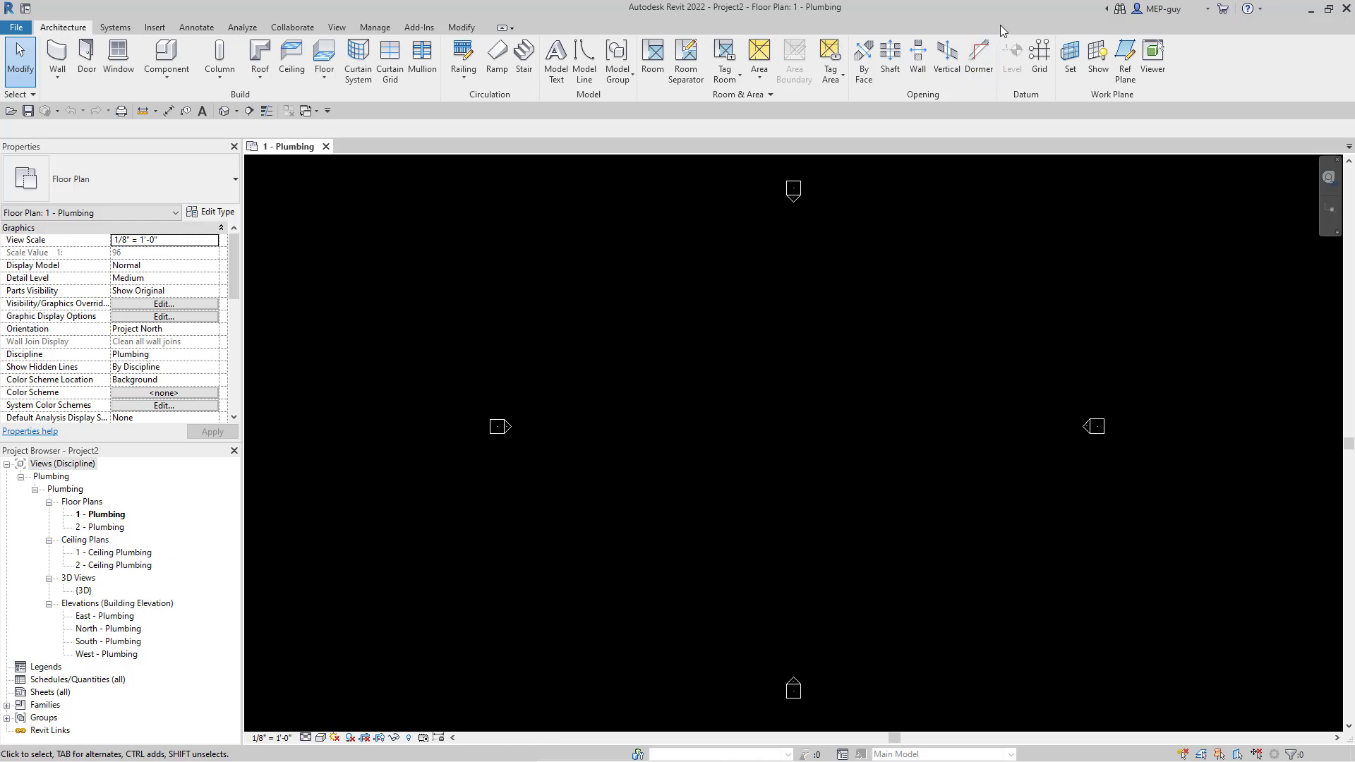
# - Load the Water Heater.rfa family from the Water Heaters folder
pyautogui.click(154, 27)
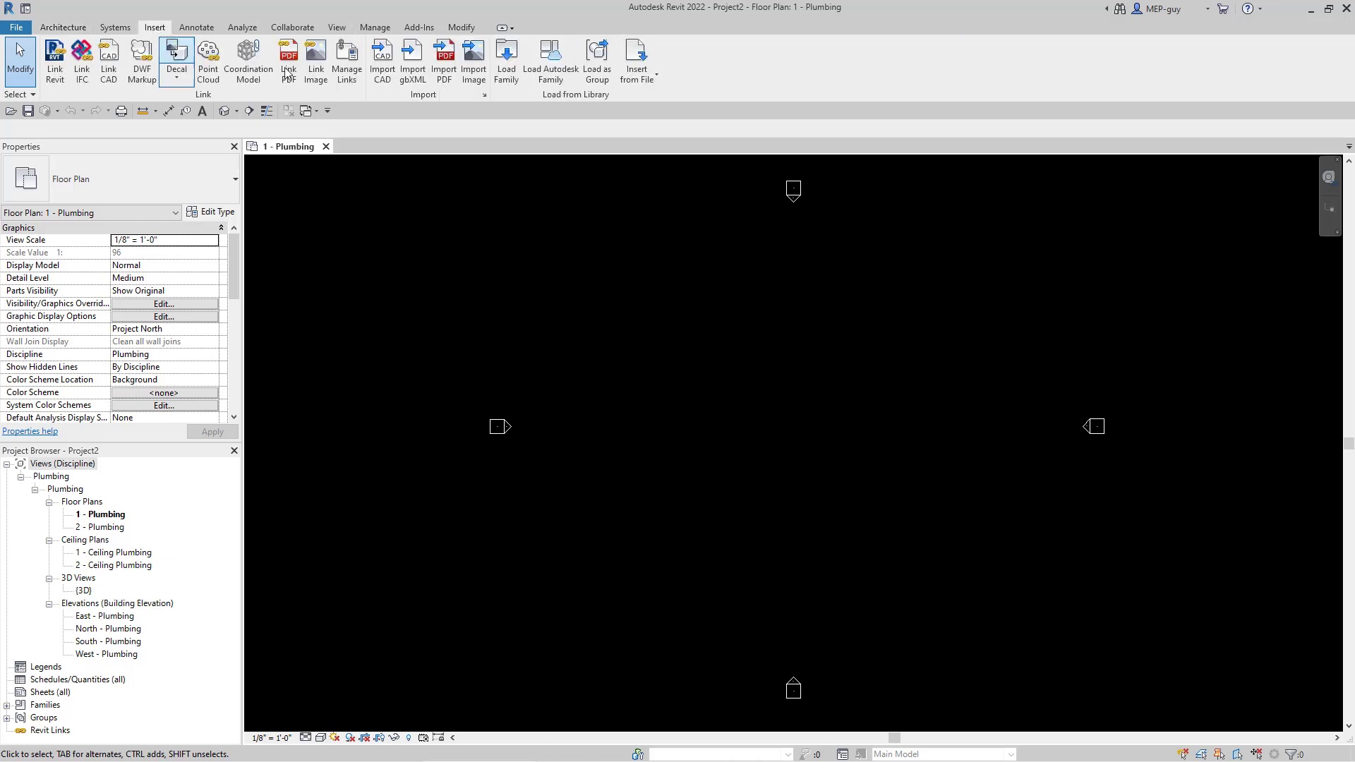
pyautogui.click(507, 64)
pyautogui.click(713, 262)
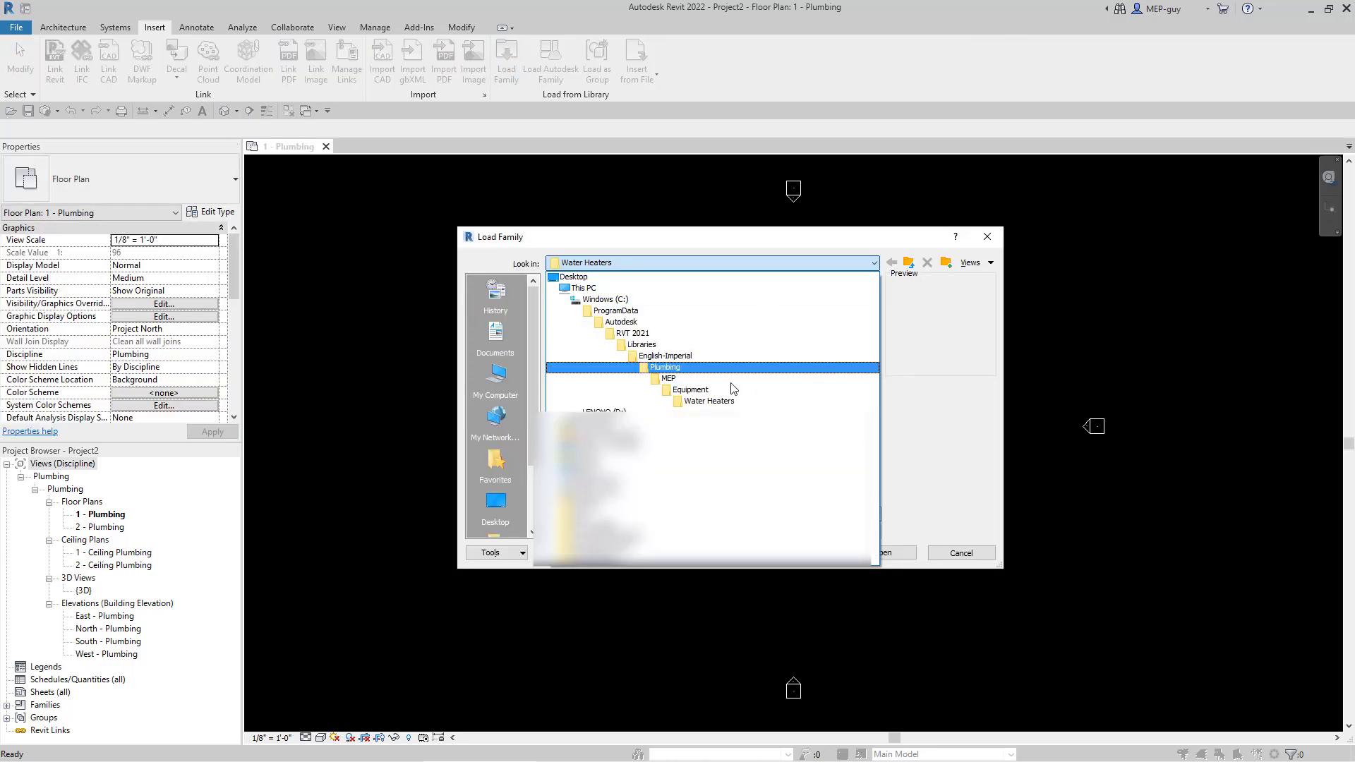
pyautogui.click(713, 401)
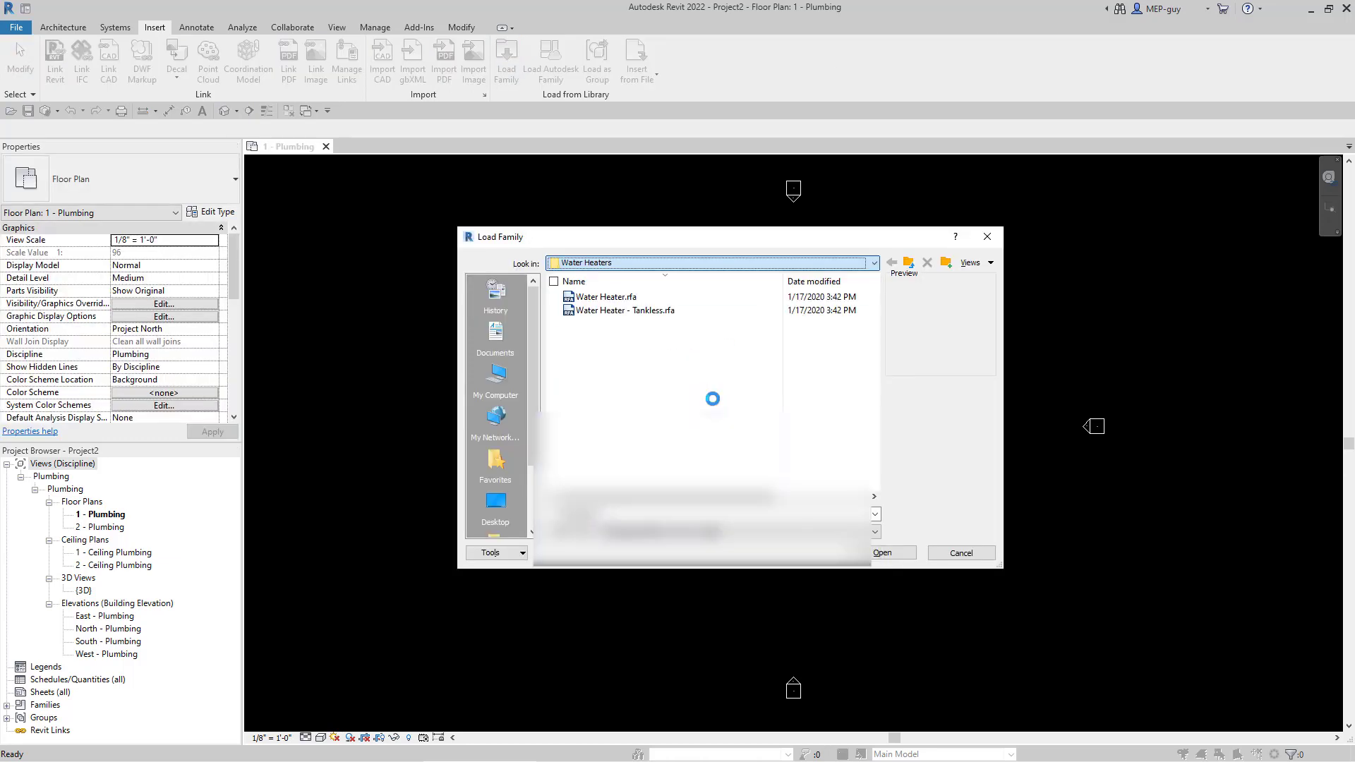
pyautogui.click(882, 552)
# - Load the Sink - Work.rfa family from MEP > Fixtures > Sinks
pyautogui.click(508, 65)
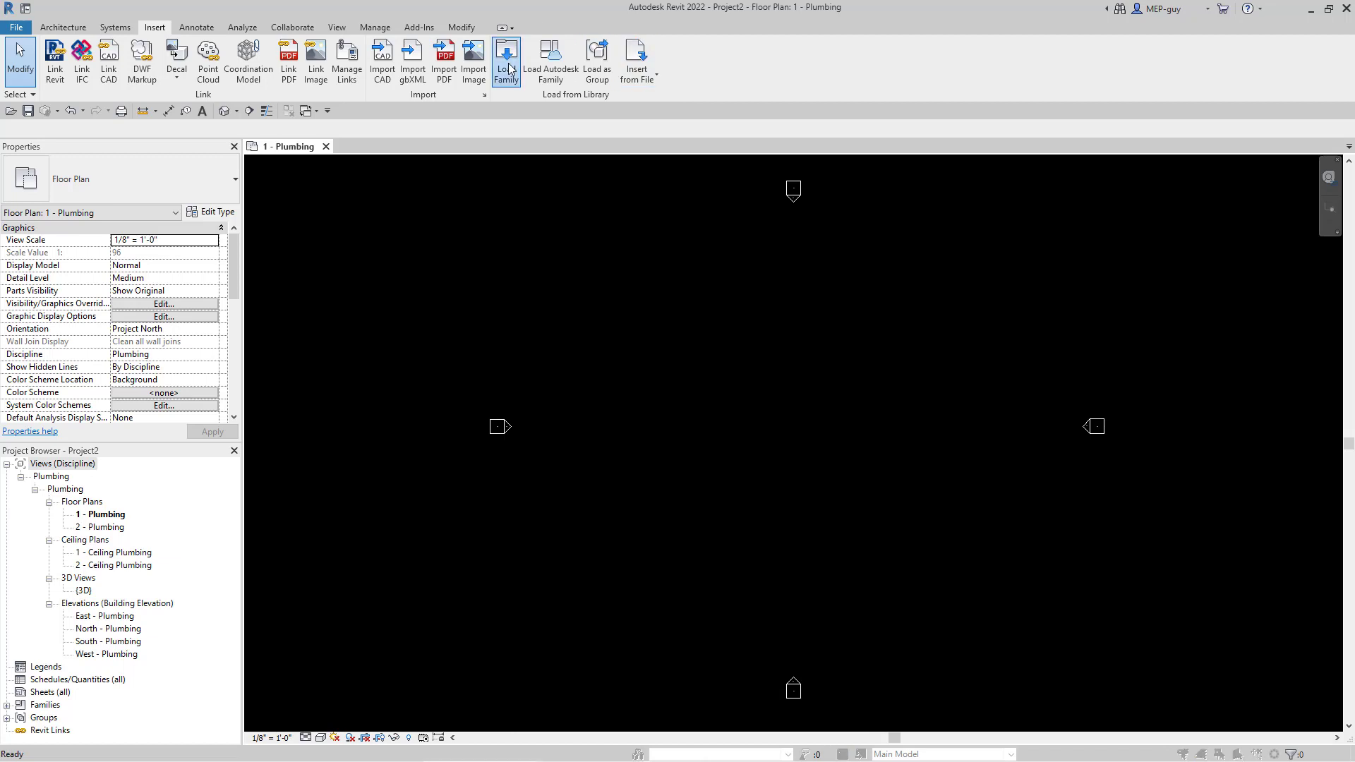
pyautogui.click(909, 264)
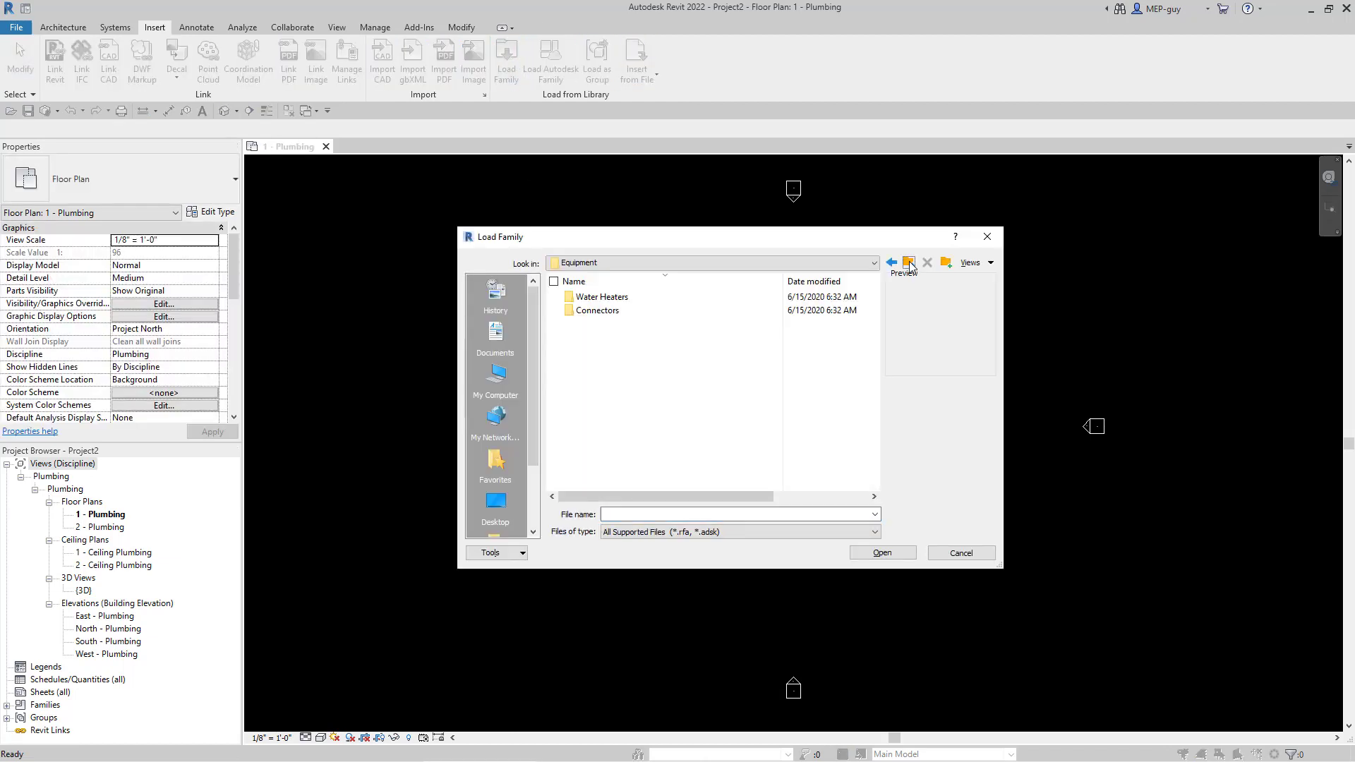
pyautogui.click(909, 264)
pyautogui.click(909, 264)
pyautogui.doubleClick(590, 296)
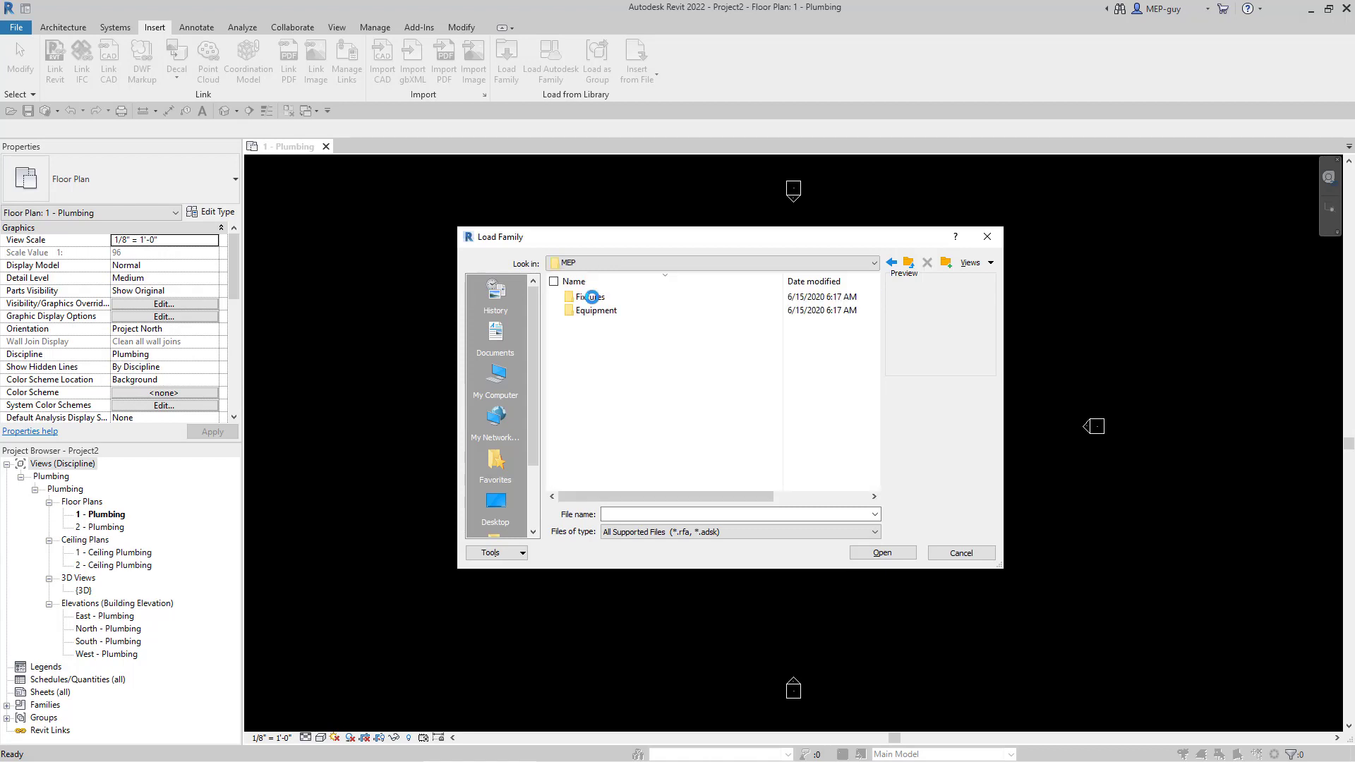
pyautogui.doubleClick(590, 296)
pyautogui.doubleClick(593, 323)
pyautogui.click(604, 310)
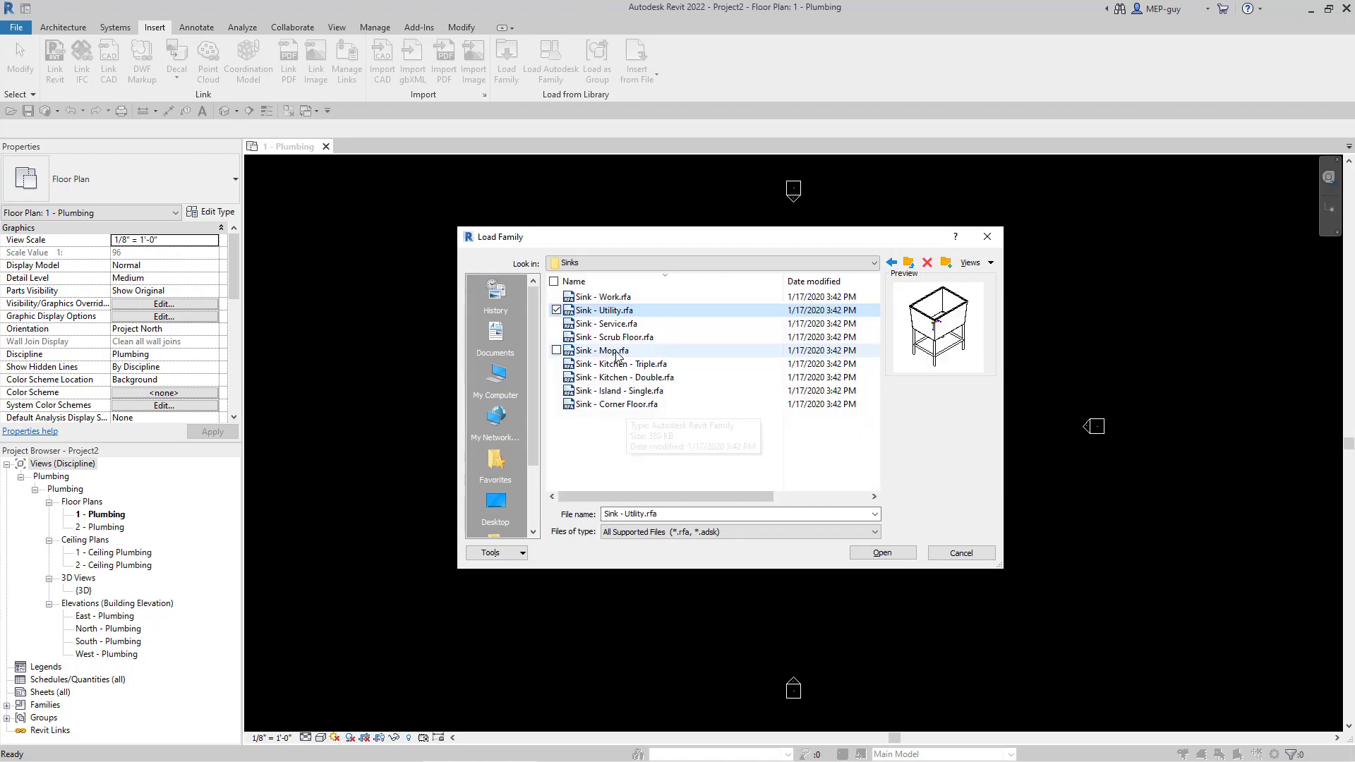
pyautogui.click(621, 297)
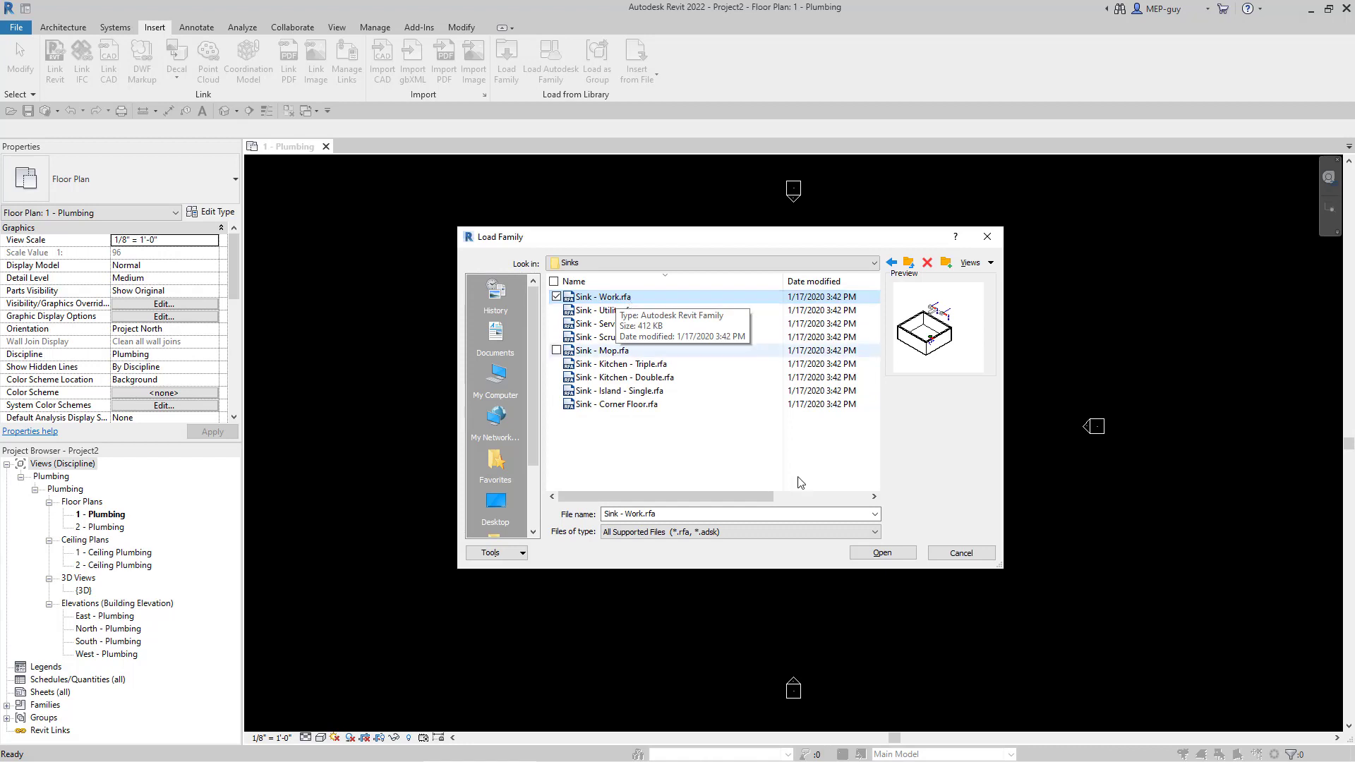
pyautogui.click(881, 552)
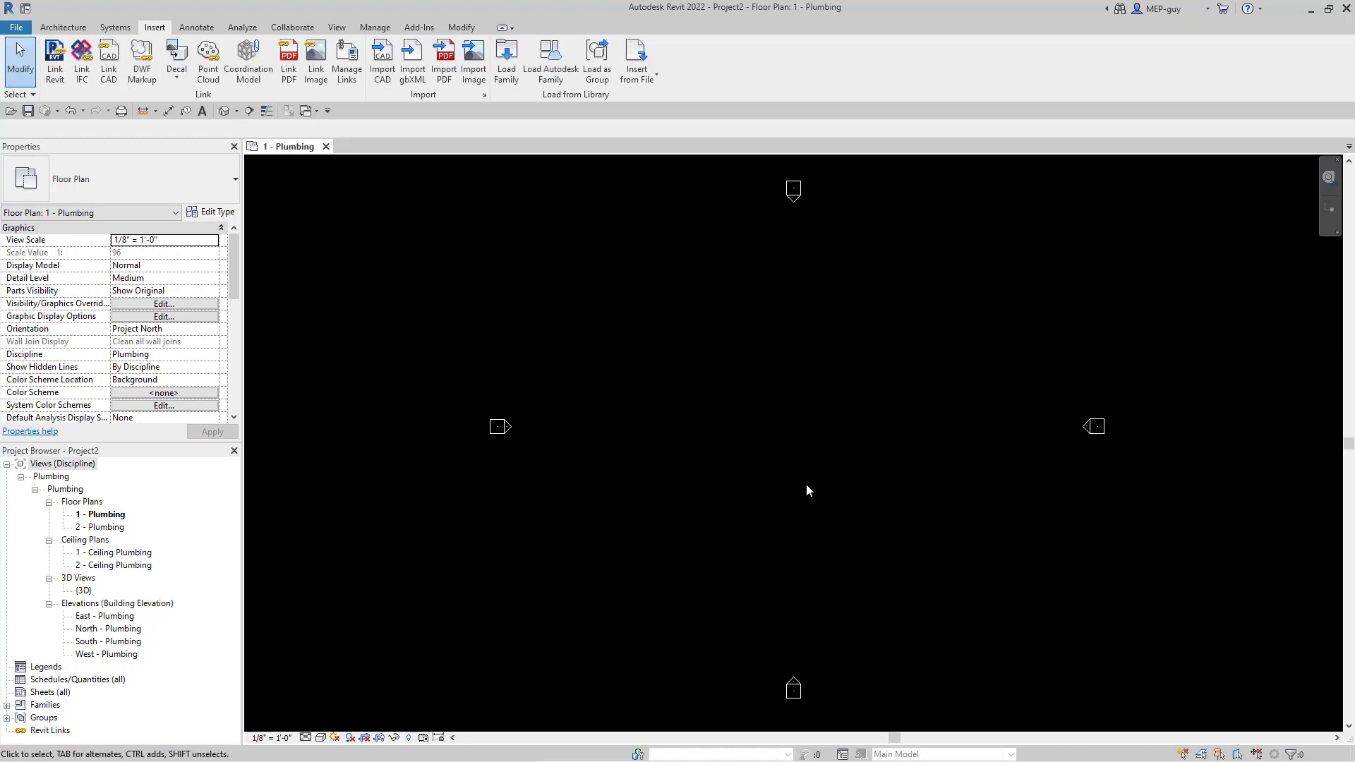
pyautogui.scroll(-1, 686, 472)
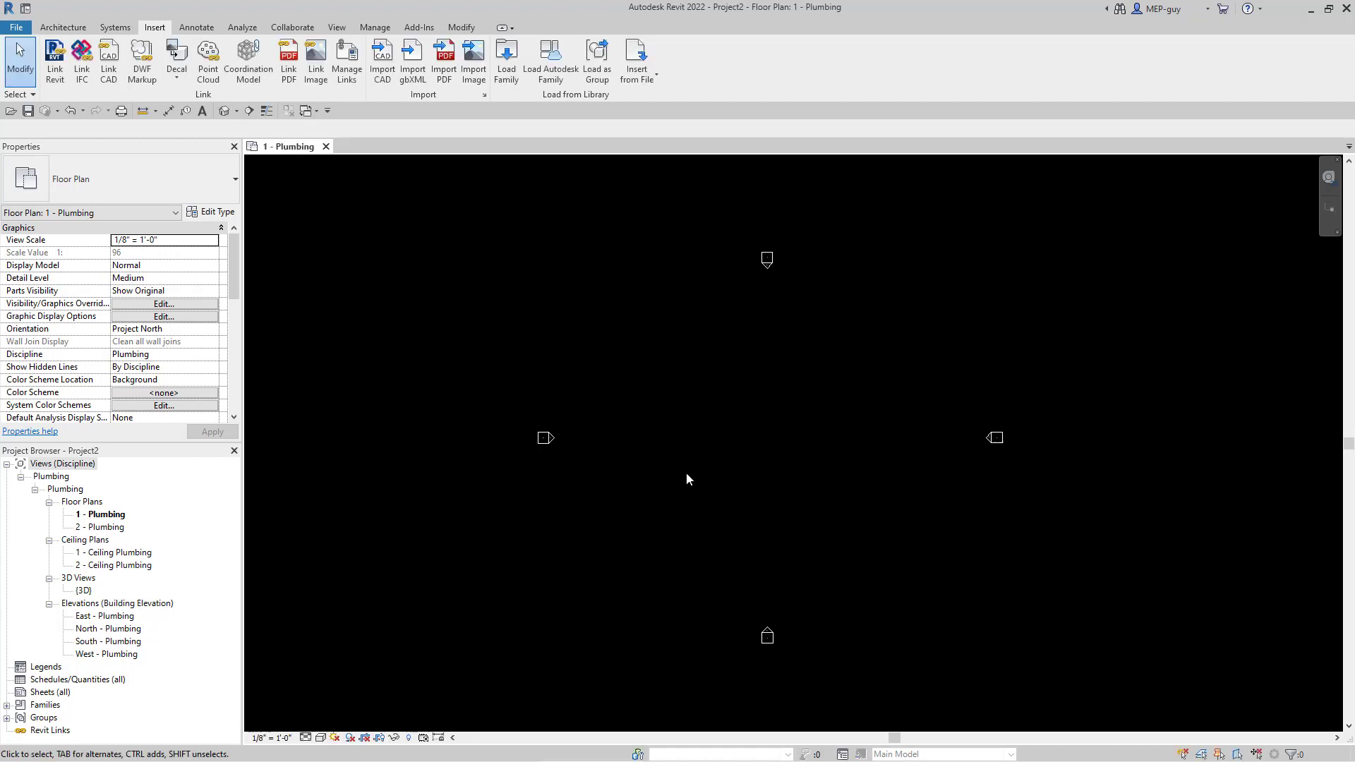
# - Hide all elevation markers in the 1 - Plumbing view
pyautogui.rightClick(549, 438)
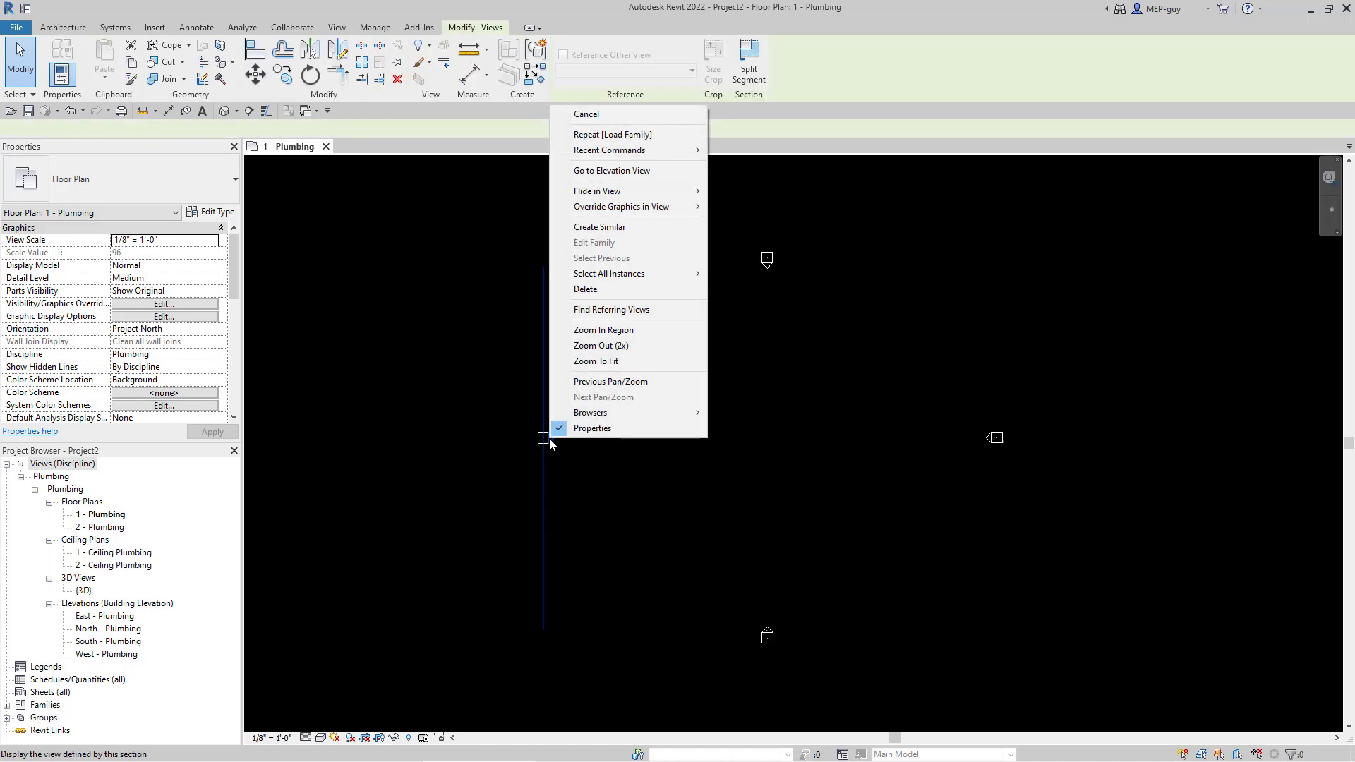
pyautogui.moveTo(621, 190)
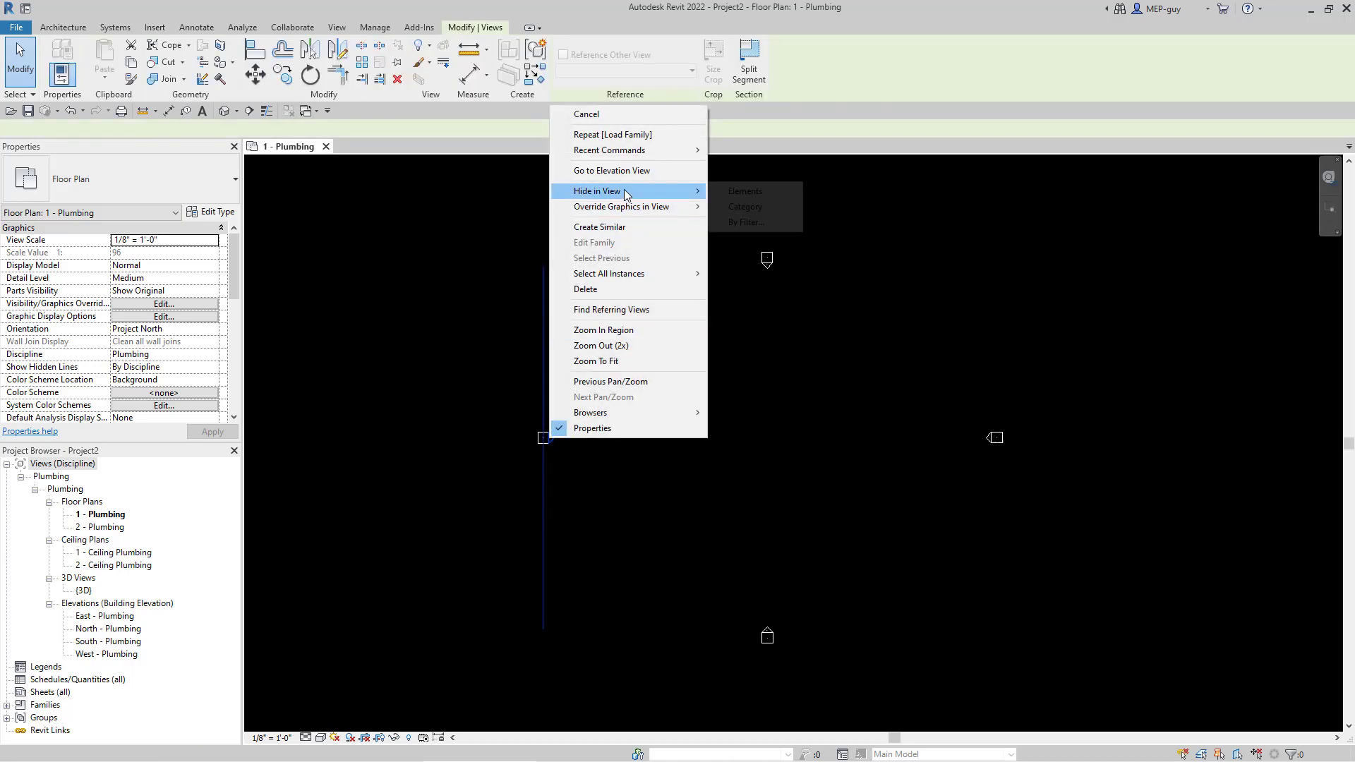
pyautogui.click(750, 204)
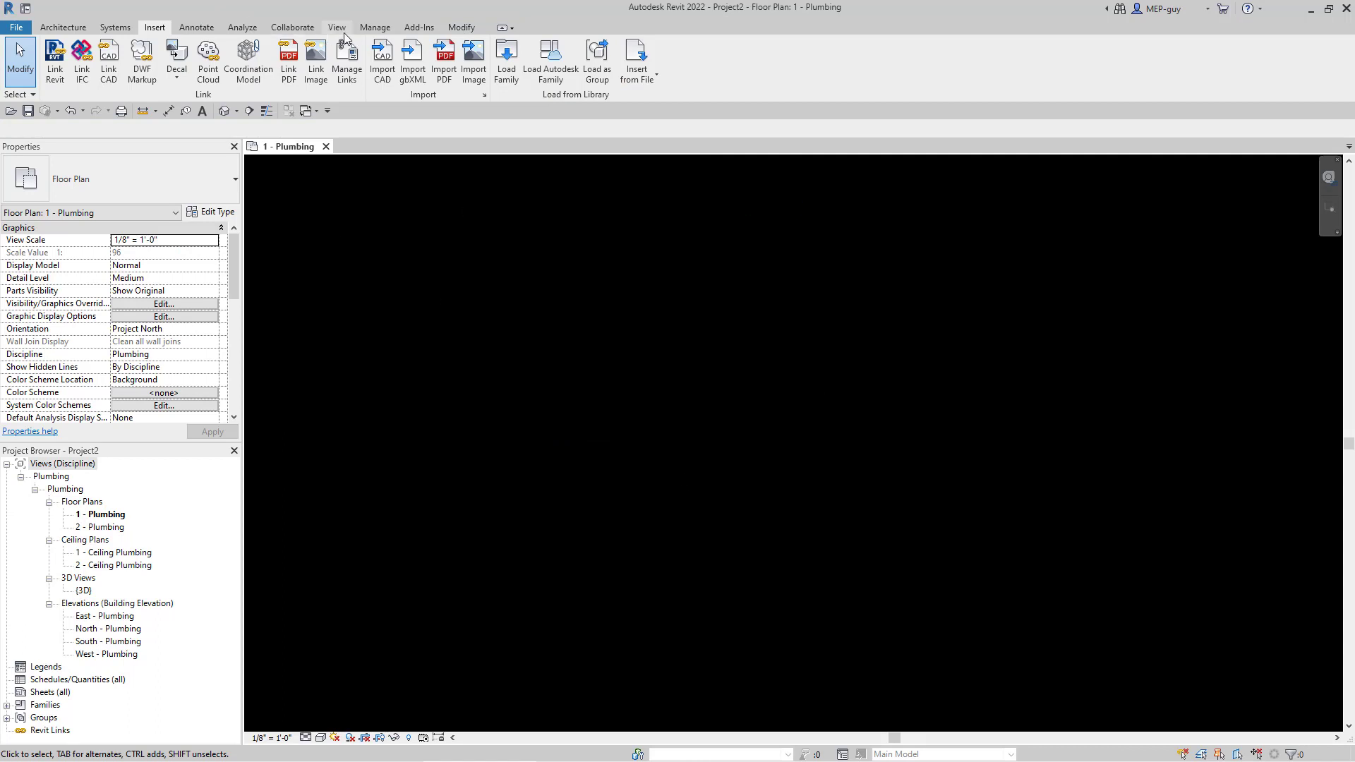
# - Place a 40 Gallon Water Heater in the floor plan as mechanical equipment
pyautogui.click(115, 27)
pyautogui.click(518, 57)
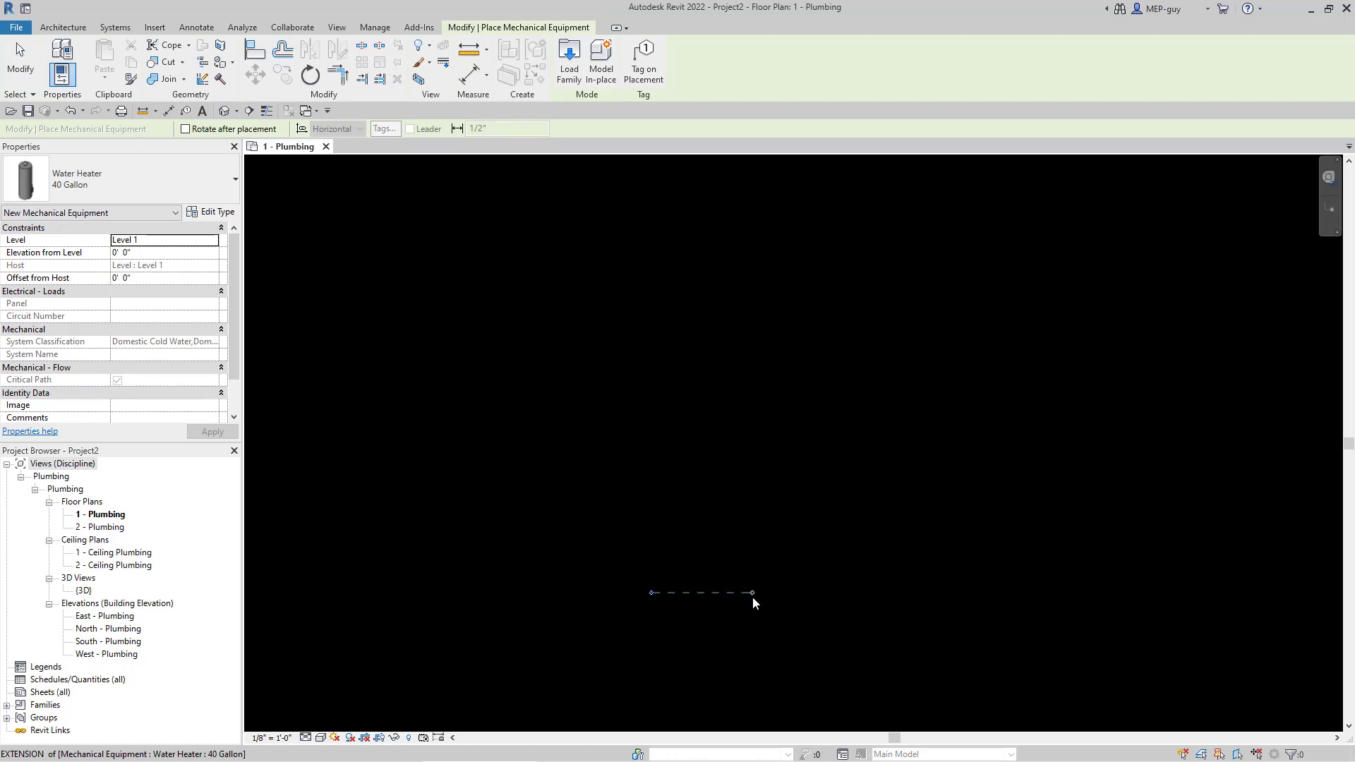
pyautogui.press('Escape')
pyautogui.scroll(5, 678, 647)
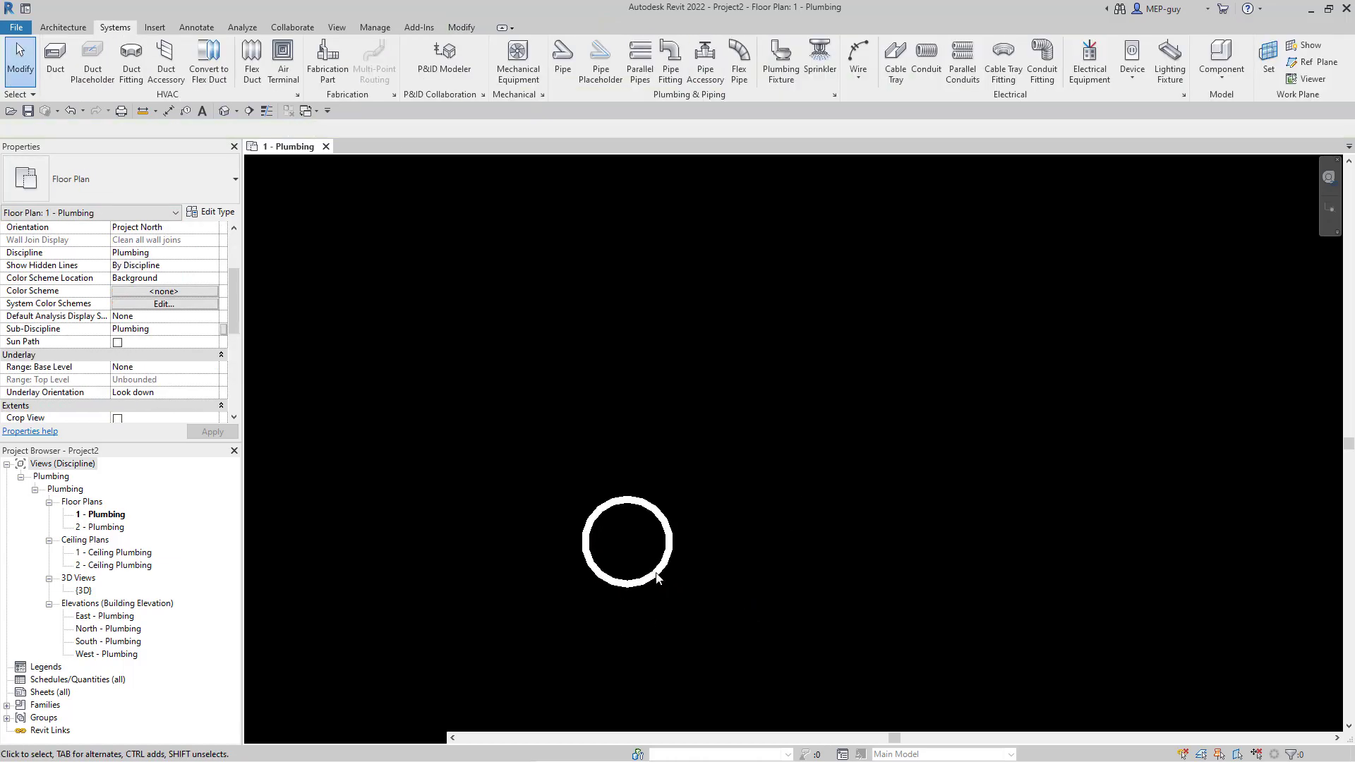
# - Start a 3/4" hot water pipe from the heater's connector at 9' 0" middle elevation
pyautogui.click(733, 595)
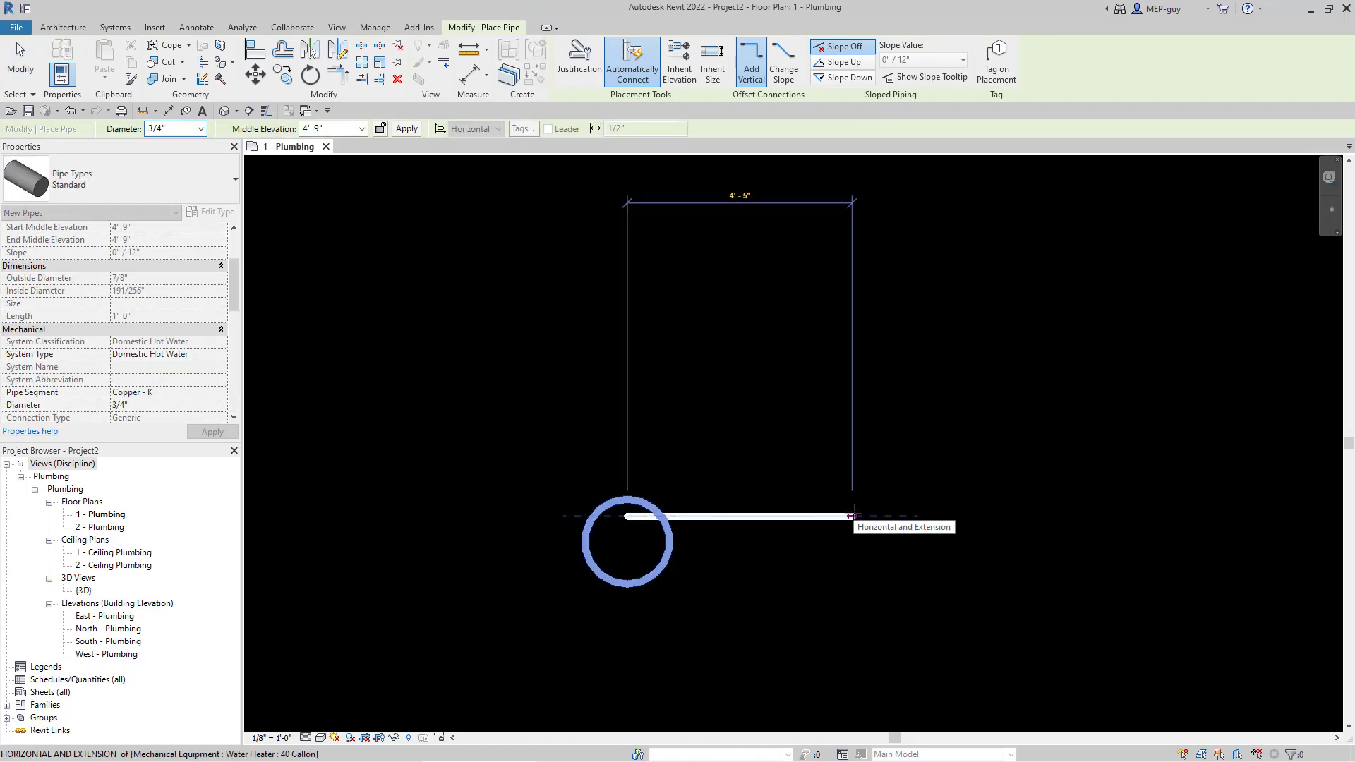
pyautogui.click(361, 129)
pyautogui.click(324, 154)
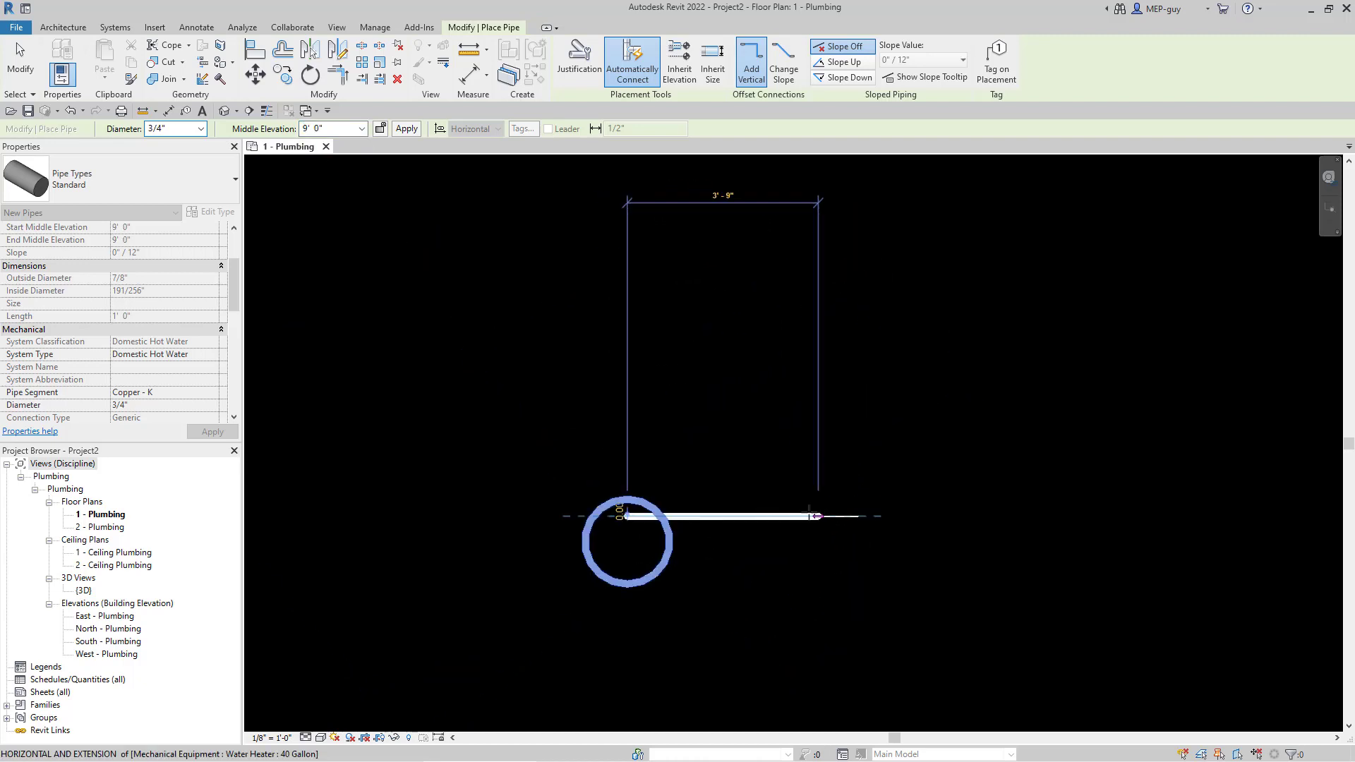
pyautogui.click(791, 515)
pyautogui.scroll(-5, 621, 636)
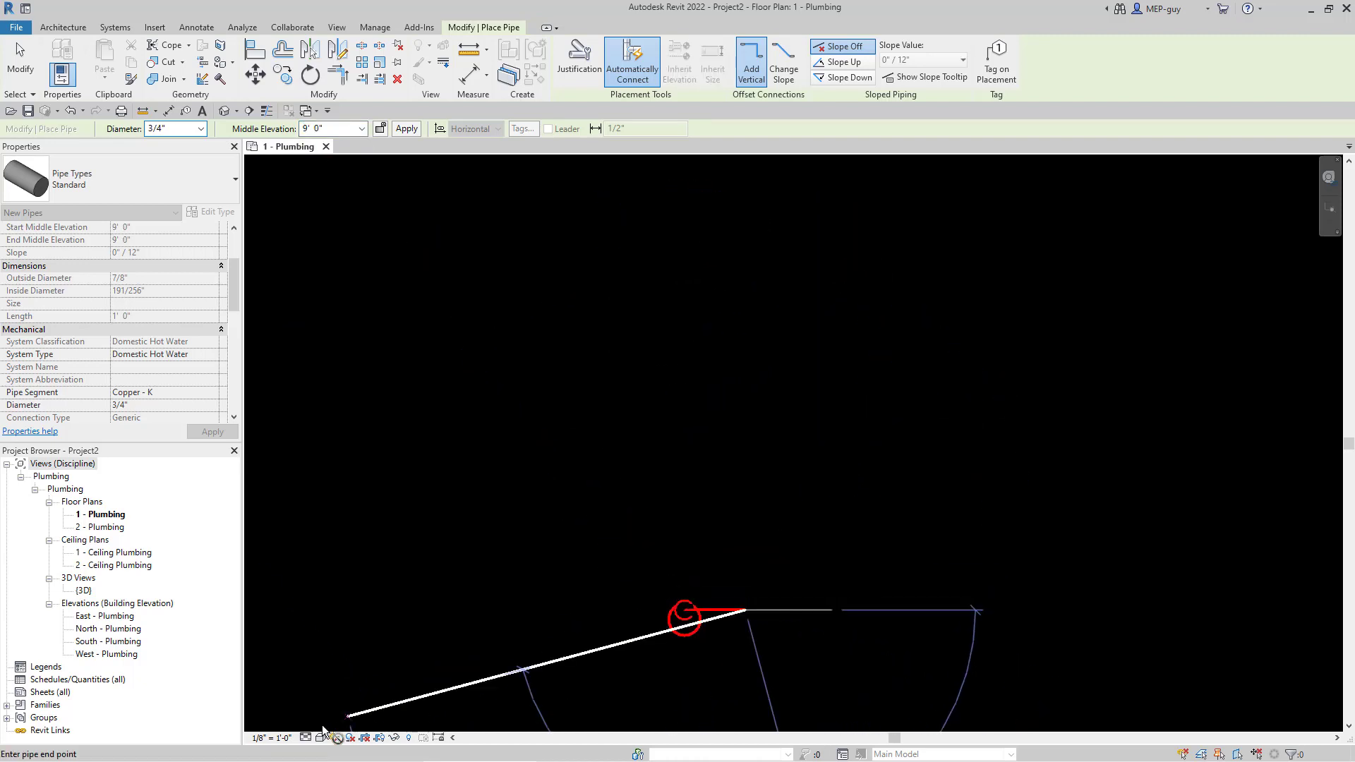
# - Set the view scale to 1/2" = 1'-0" and finish the first horizontal pipe run
pyautogui.click(283, 739)
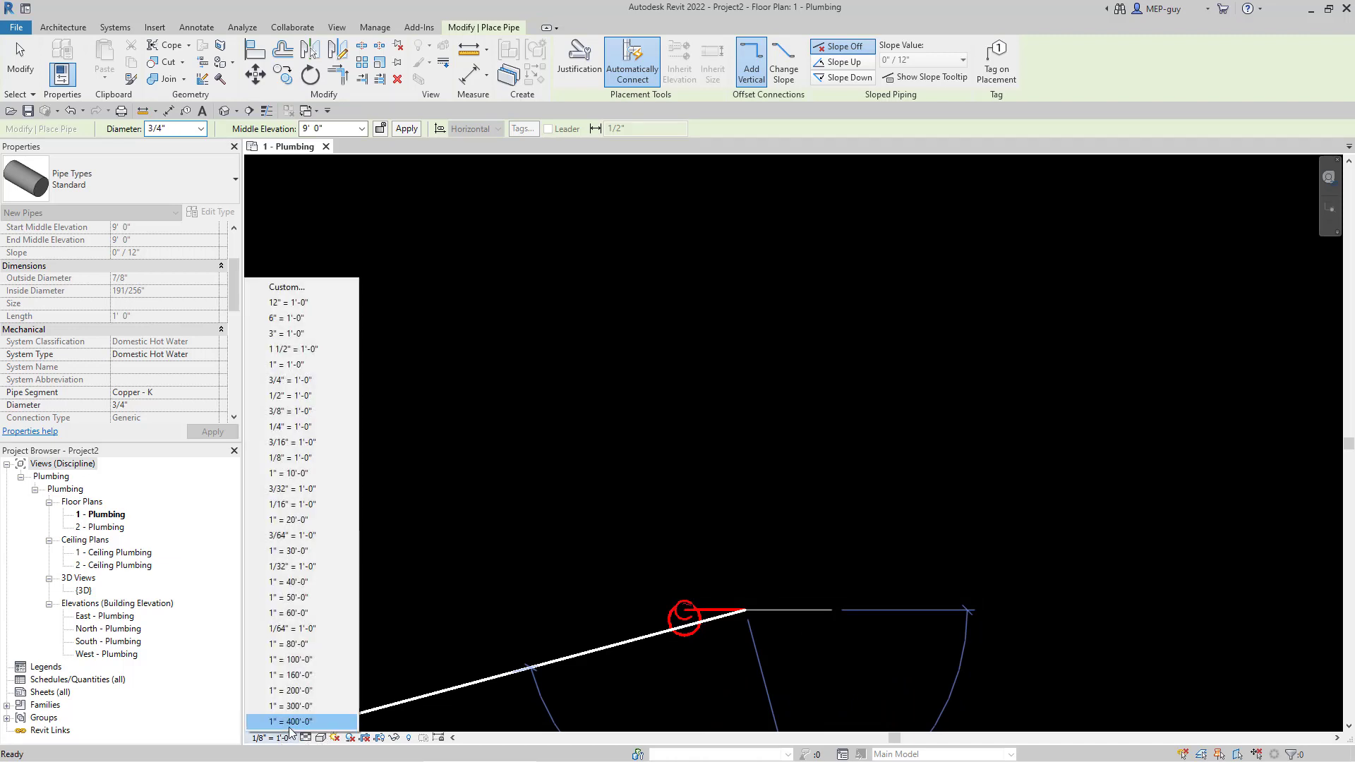
pyautogui.click(290, 396)
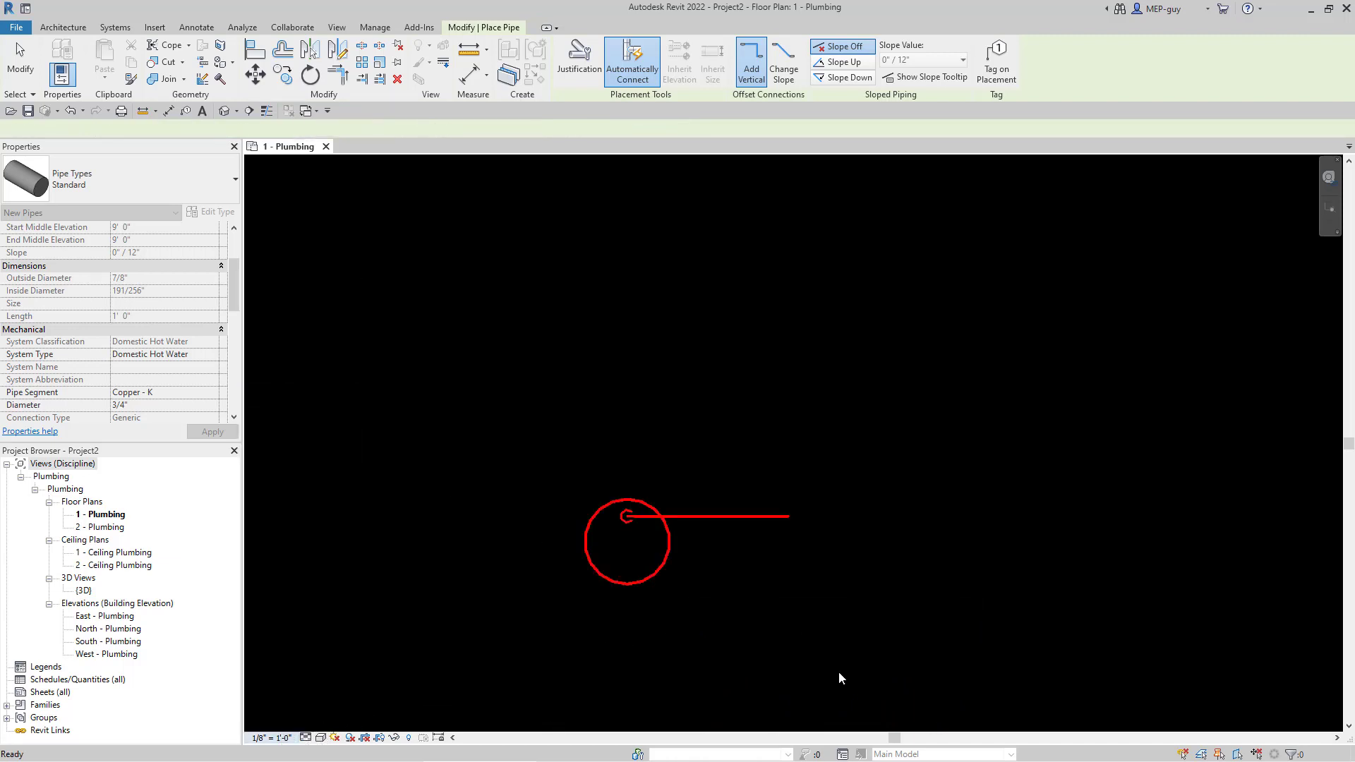
pyautogui.click(790, 518)
pyautogui.press('Escape')
pyautogui.press('Escape')
# - Continue the pipe from its end around the rectangular loop corners back near the heater
pyautogui.rightClick(789, 518)
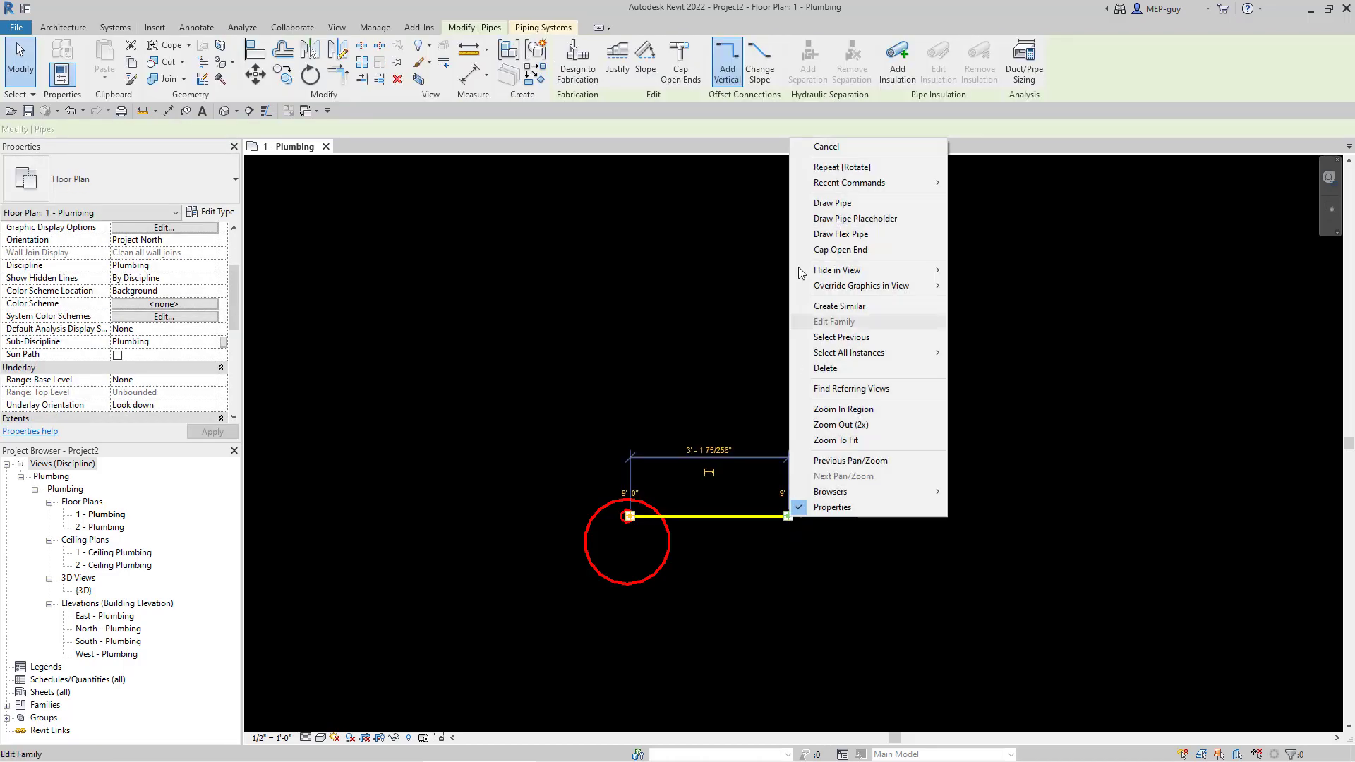
pyautogui.click(833, 203)
pyautogui.scroll(-3, 717, 642)
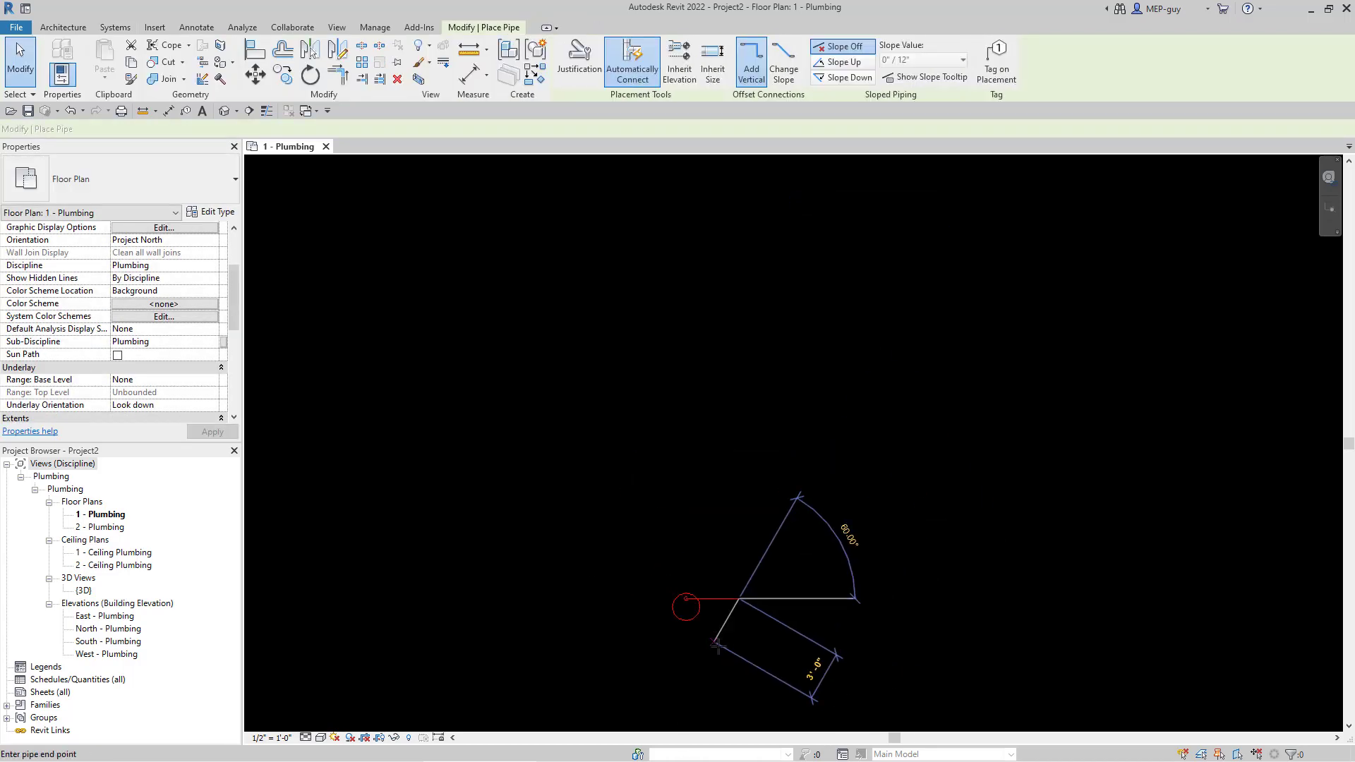
pyautogui.scroll(-3, 722, 628)
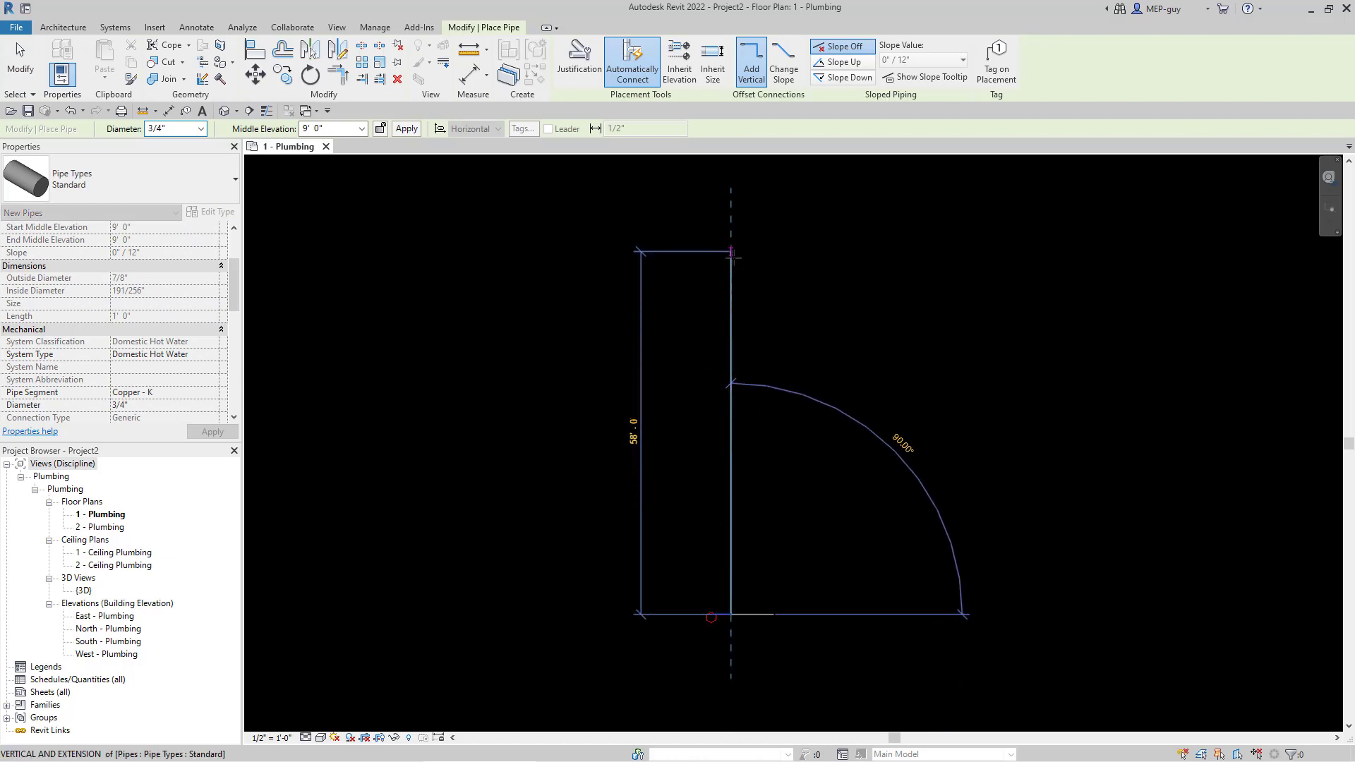
pyautogui.click(790, 261)
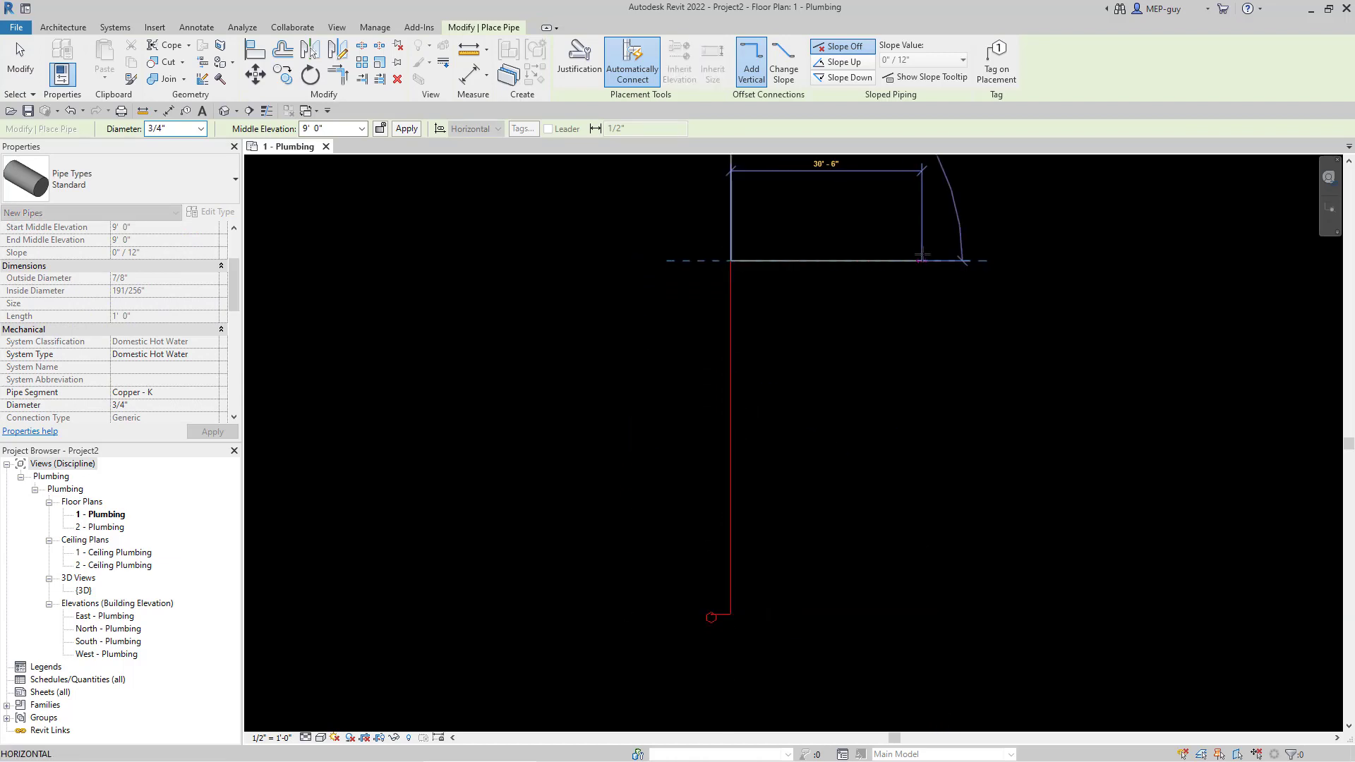
pyautogui.click(834, 648)
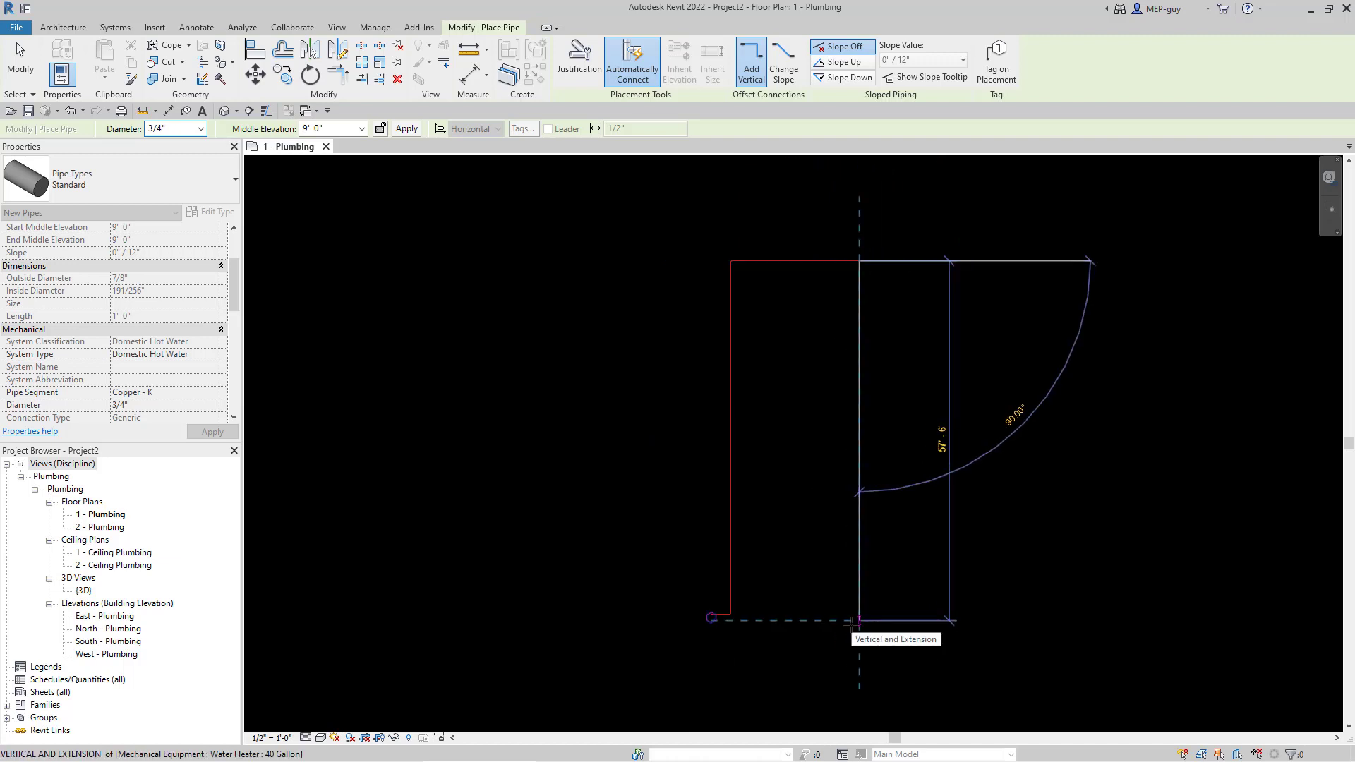
pyautogui.click(854, 622)
pyautogui.scroll(6, 752, 621)
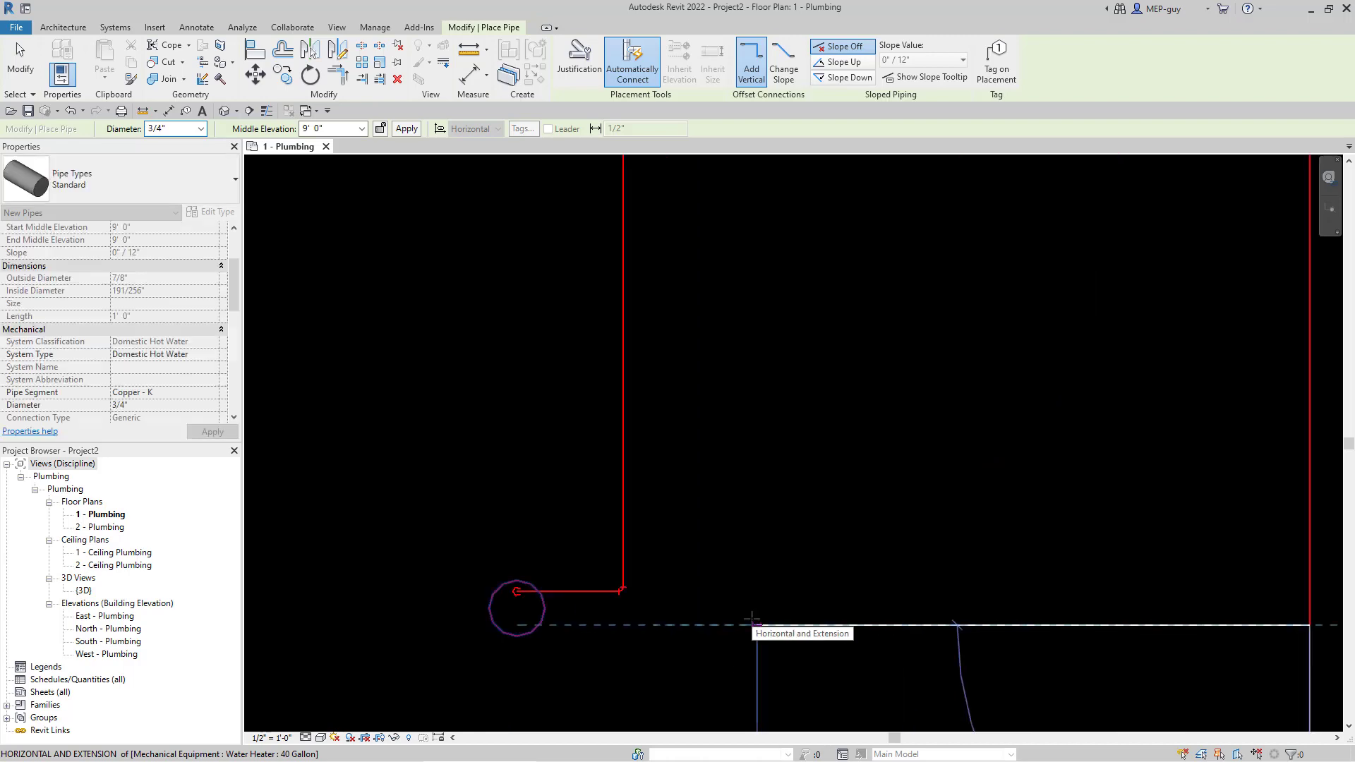
pyautogui.click(655, 634)
pyautogui.press('Escape')
pyautogui.press('Escape')
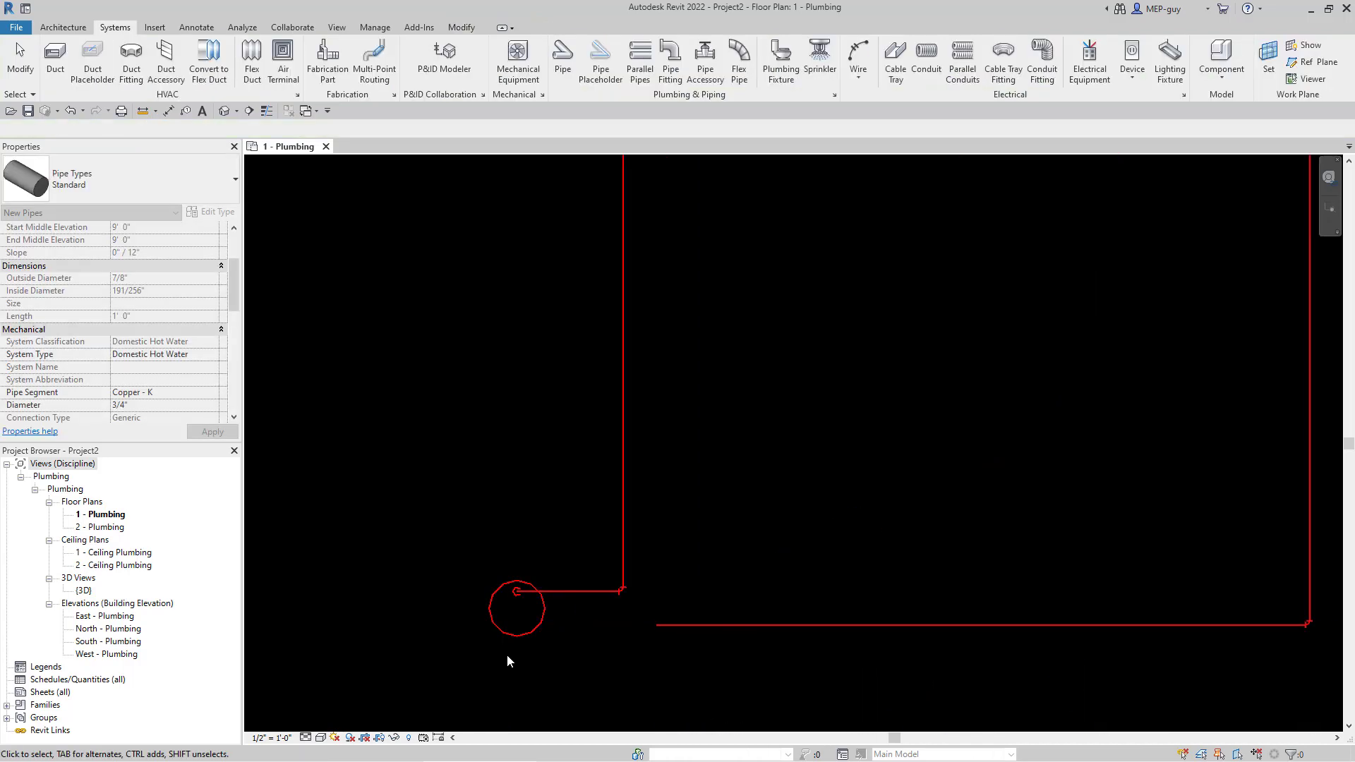
pyautogui.scroll(-1, 506, 654)
pyautogui.scroll(3, 474, 648)
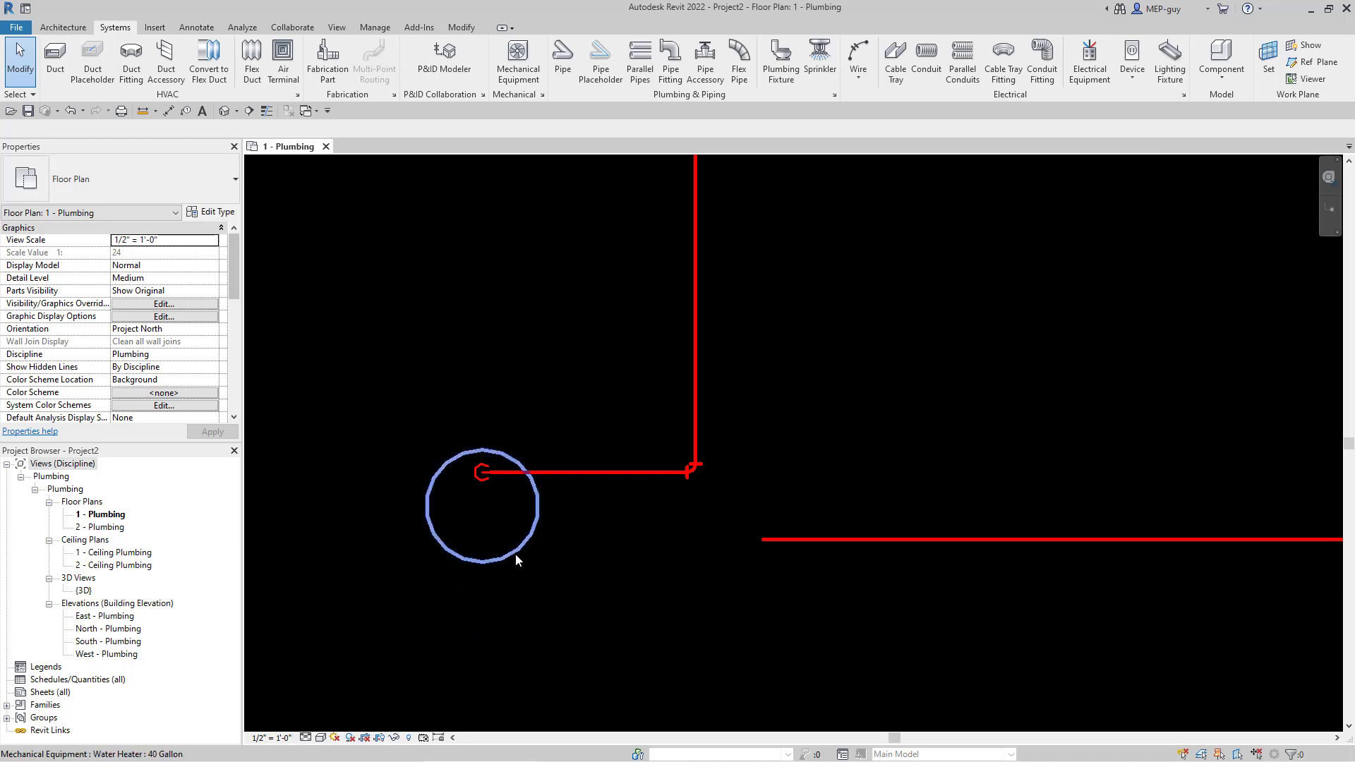
# - Draw a vertical blue pipe straight down from the water heater's second connector
pyautogui.click(532, 580)
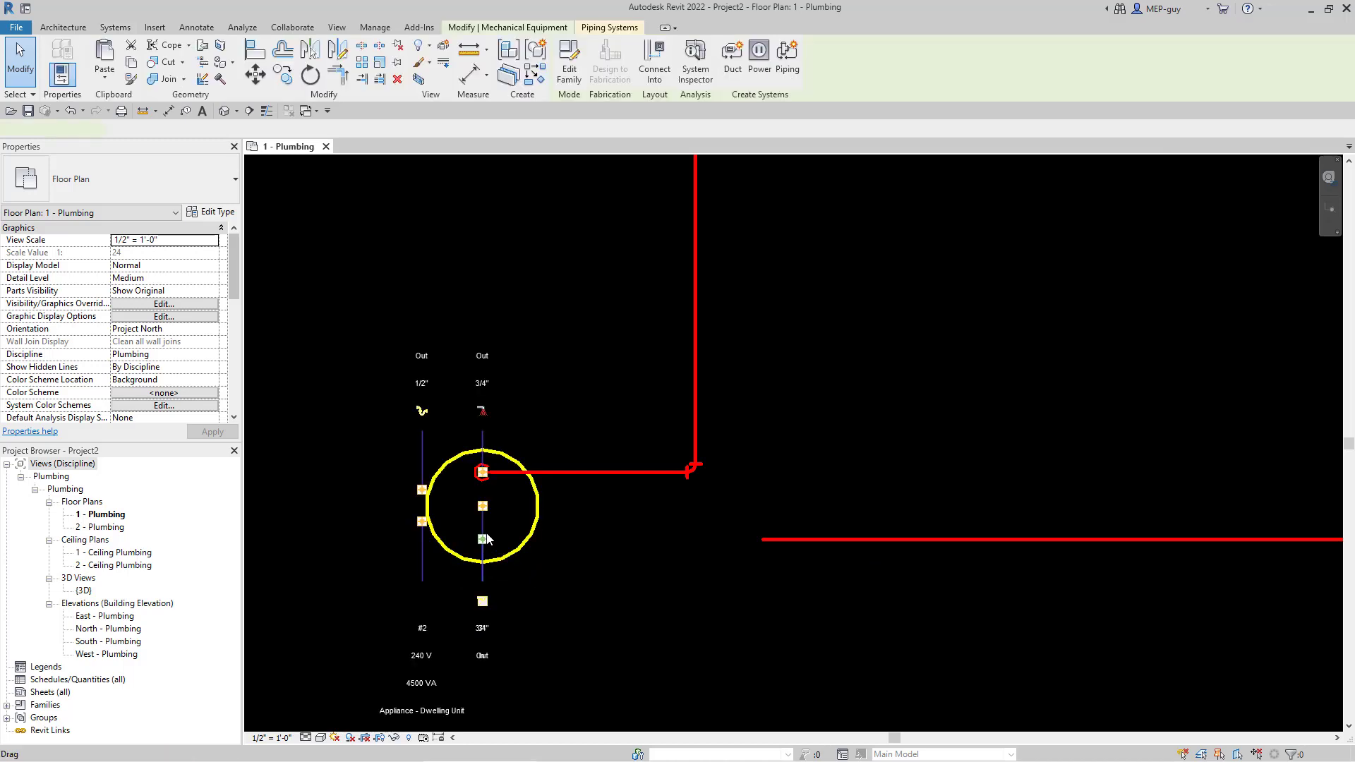
pyautogui.scroll(3, 491, 535)
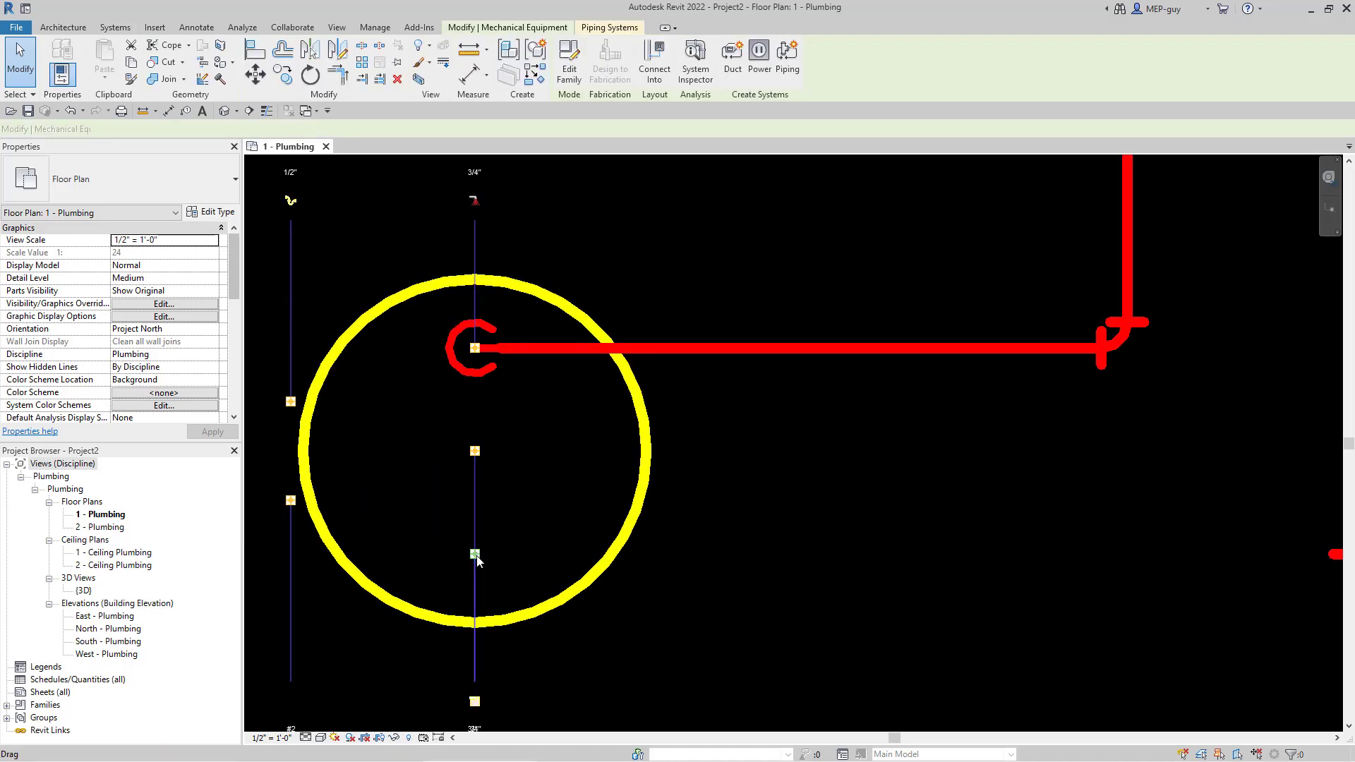
pyautogui.rightClick(476, 555)
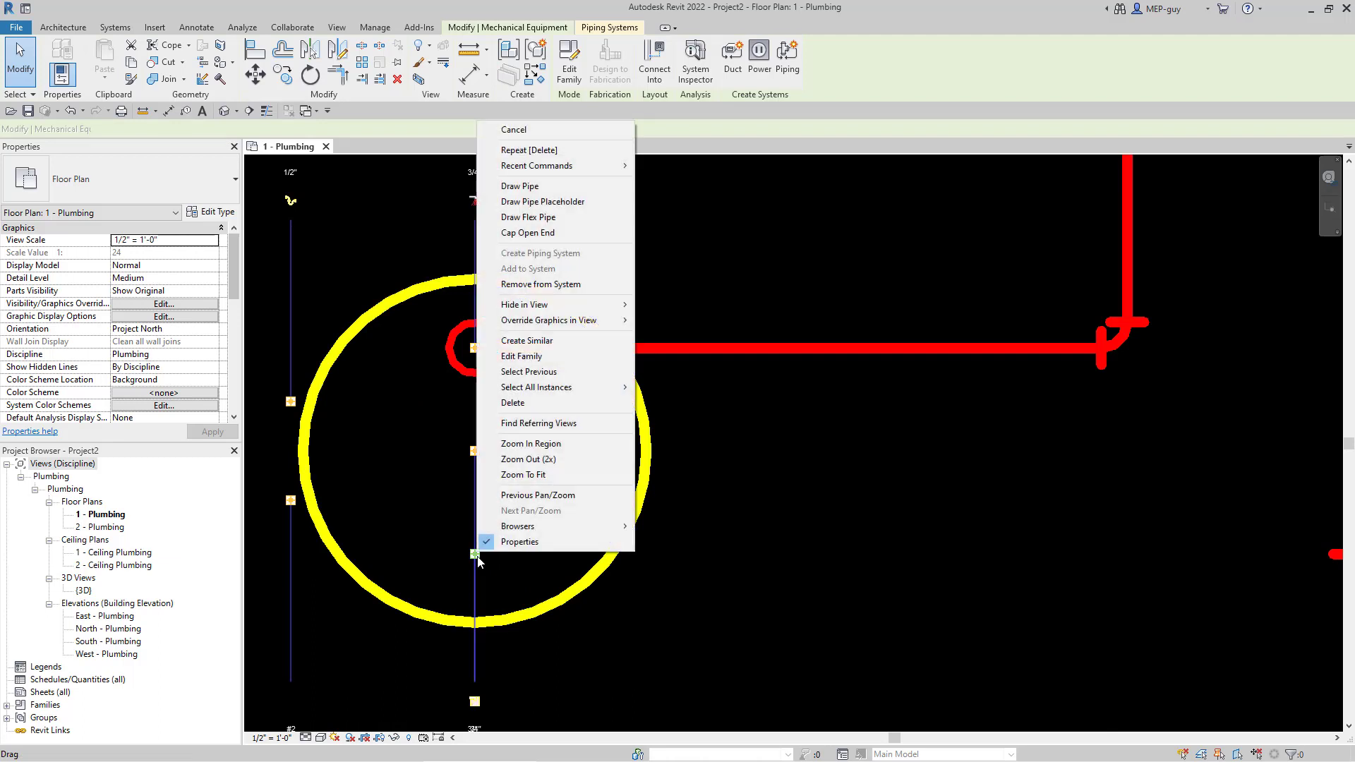
pyautogui.click(536, 185)
pyautogui.scroll(-2, 573, 244)
pyautogui.scroll(-1, 573, 244)
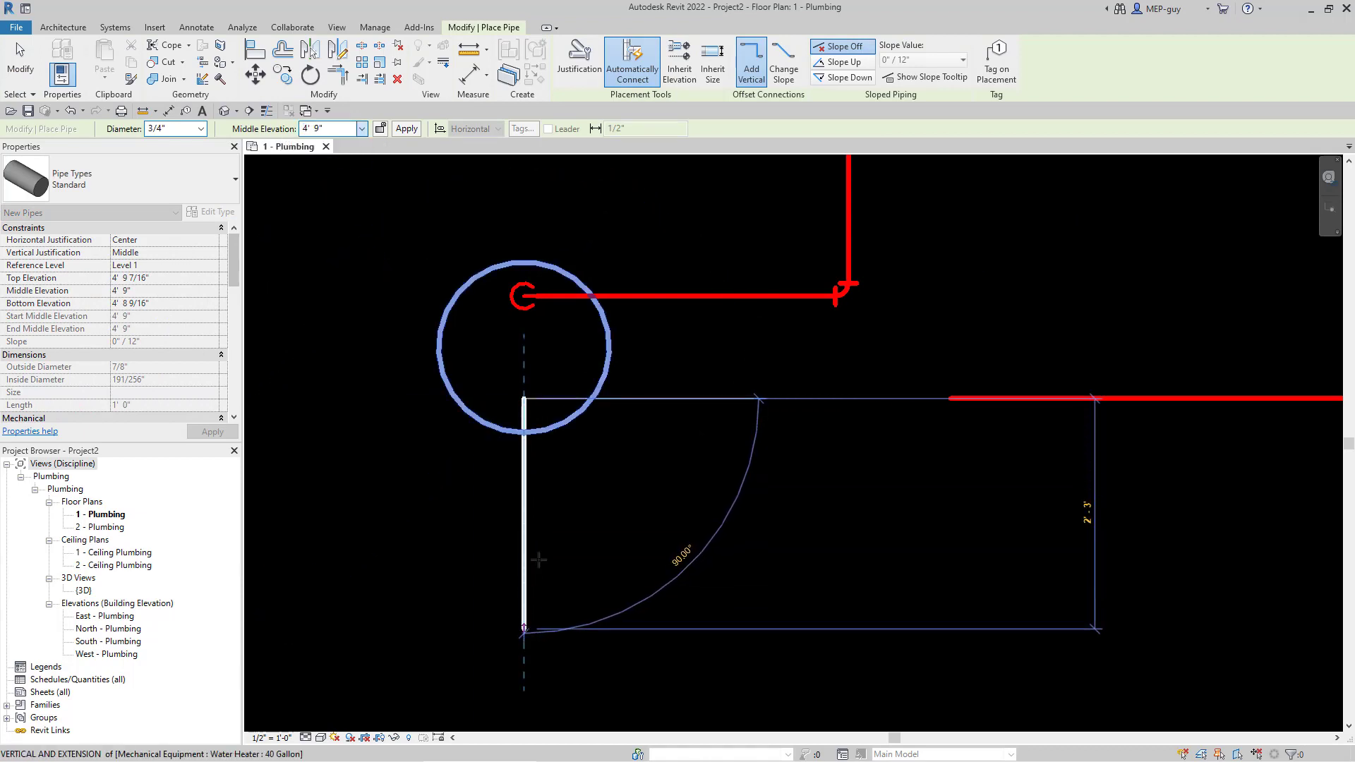
pyautogui.scroll(-2, 542, 508)
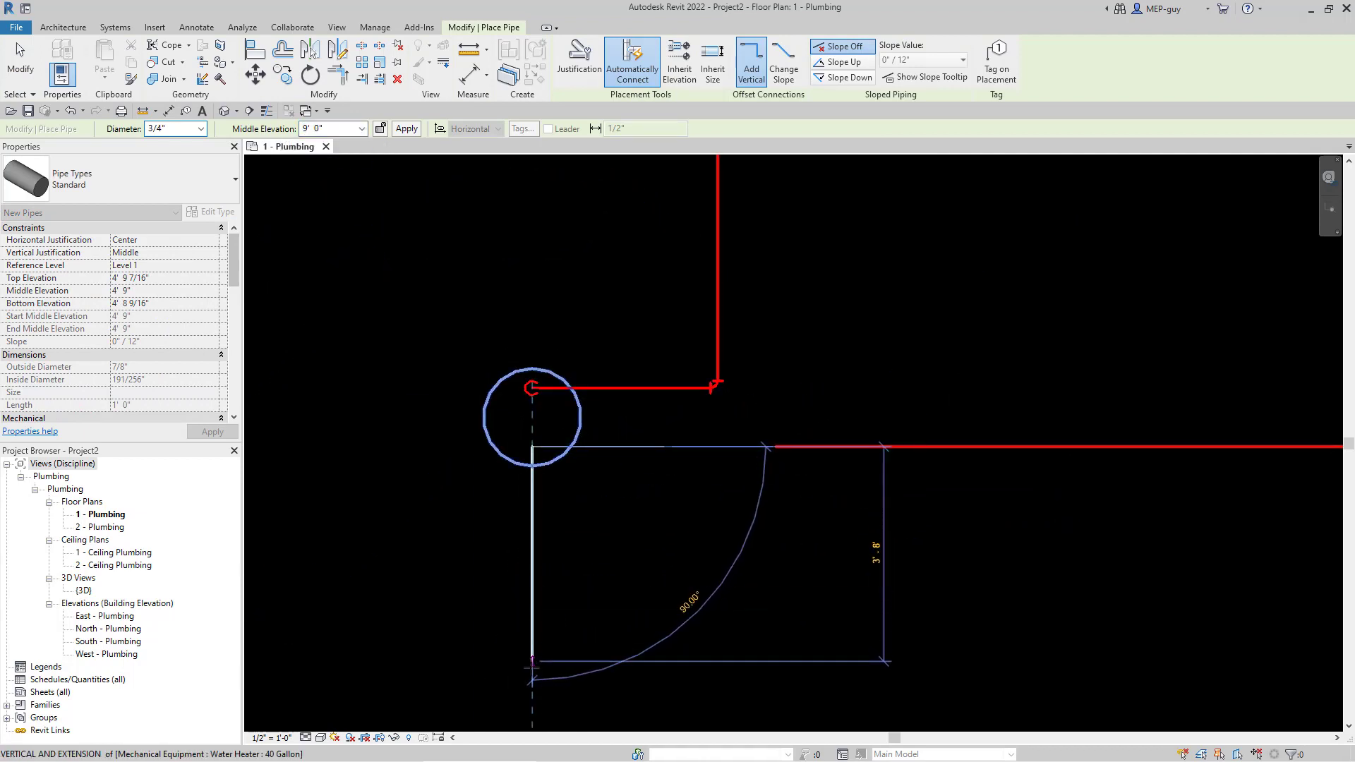
pyautogui.click(531, 665)
pyautogui.press('Escape')
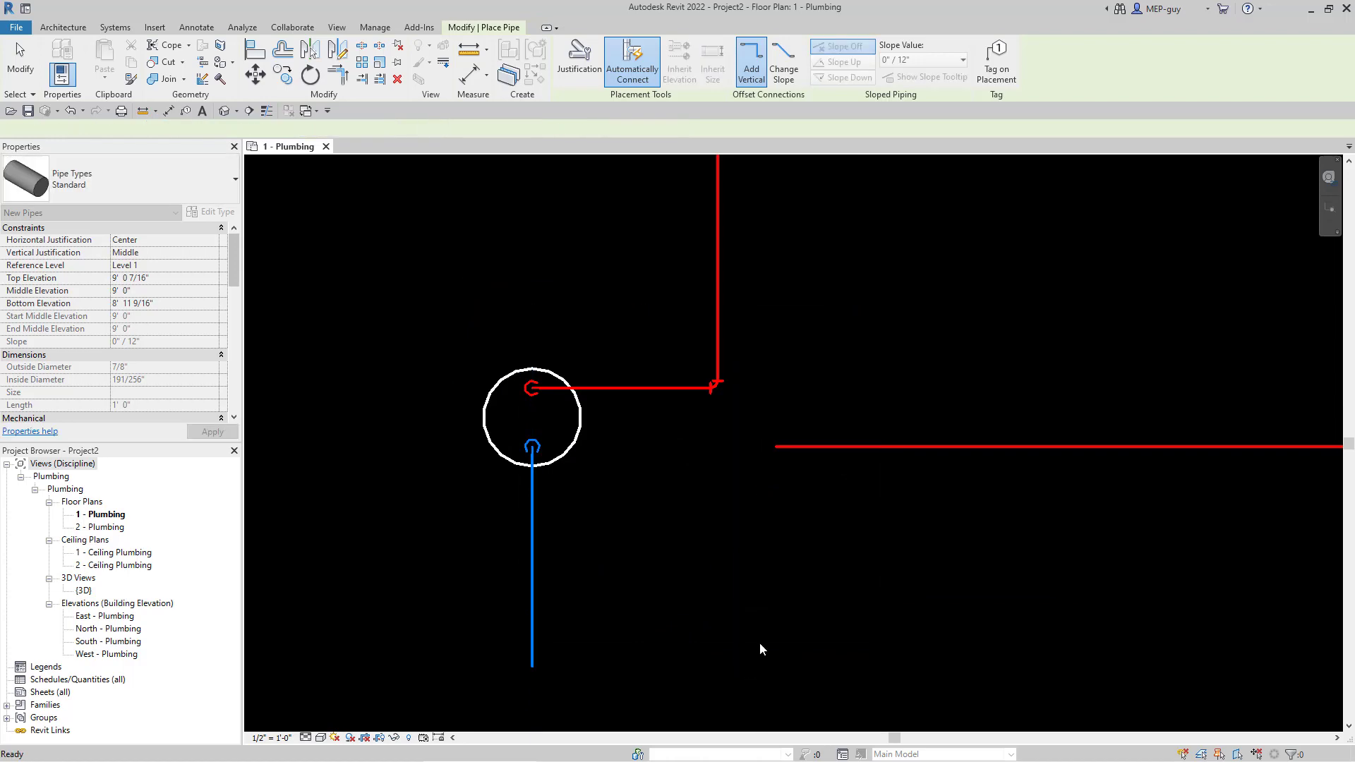
pyautogui.press('Escape')
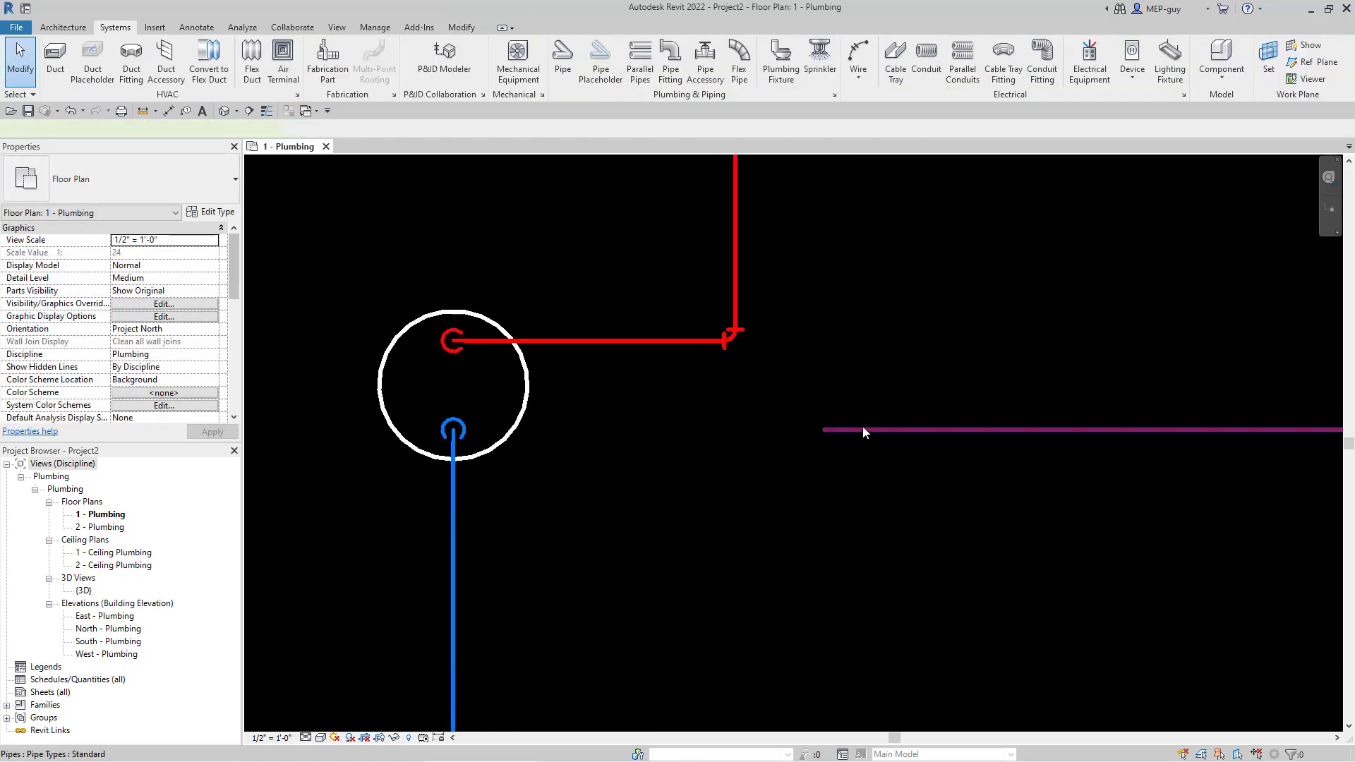
# - Move the lower red pipe down and extend it to meet the blue pipe at a corner
pyautogui.moveTo(862, 426); pyautogui.dragTo(824, 487)
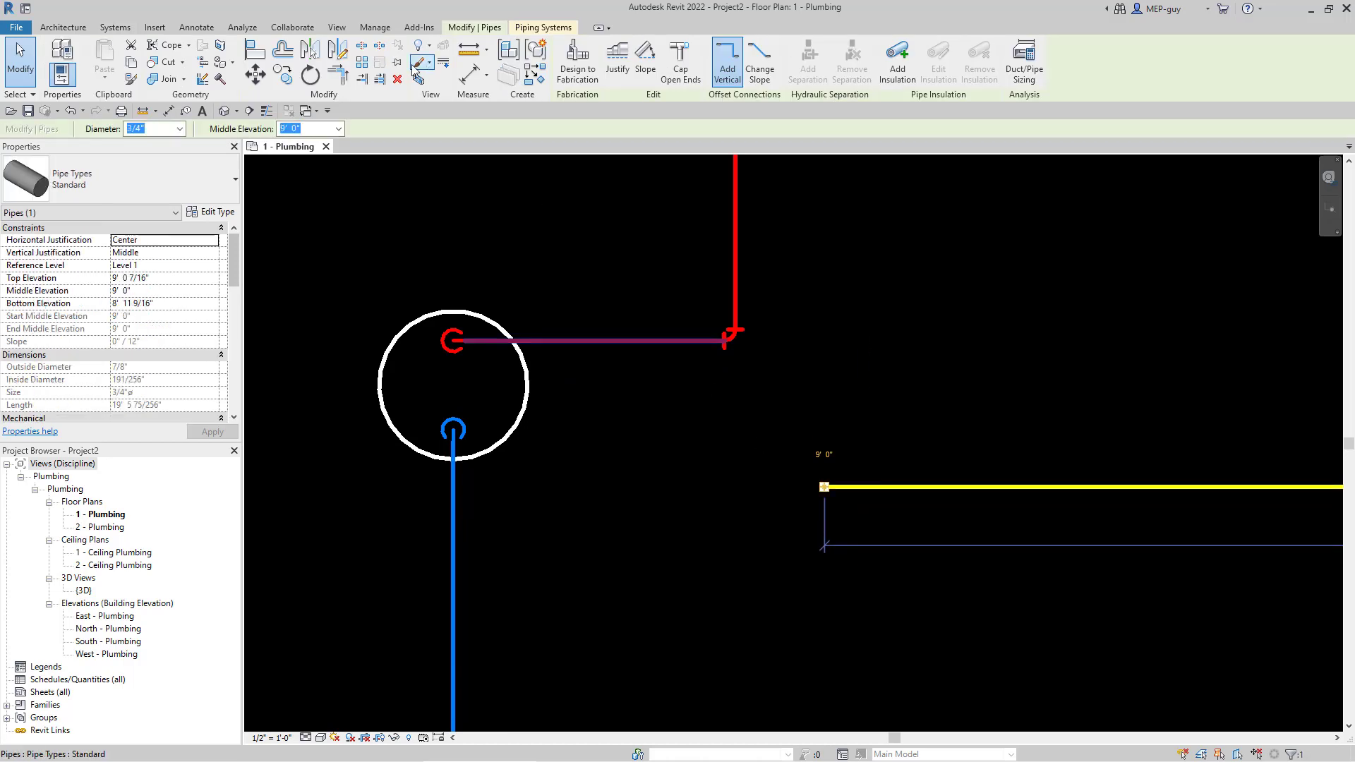
pyautogui.click(361, 78)
pyautogui.click(454, 532)
pyautogui.click(849, 489)
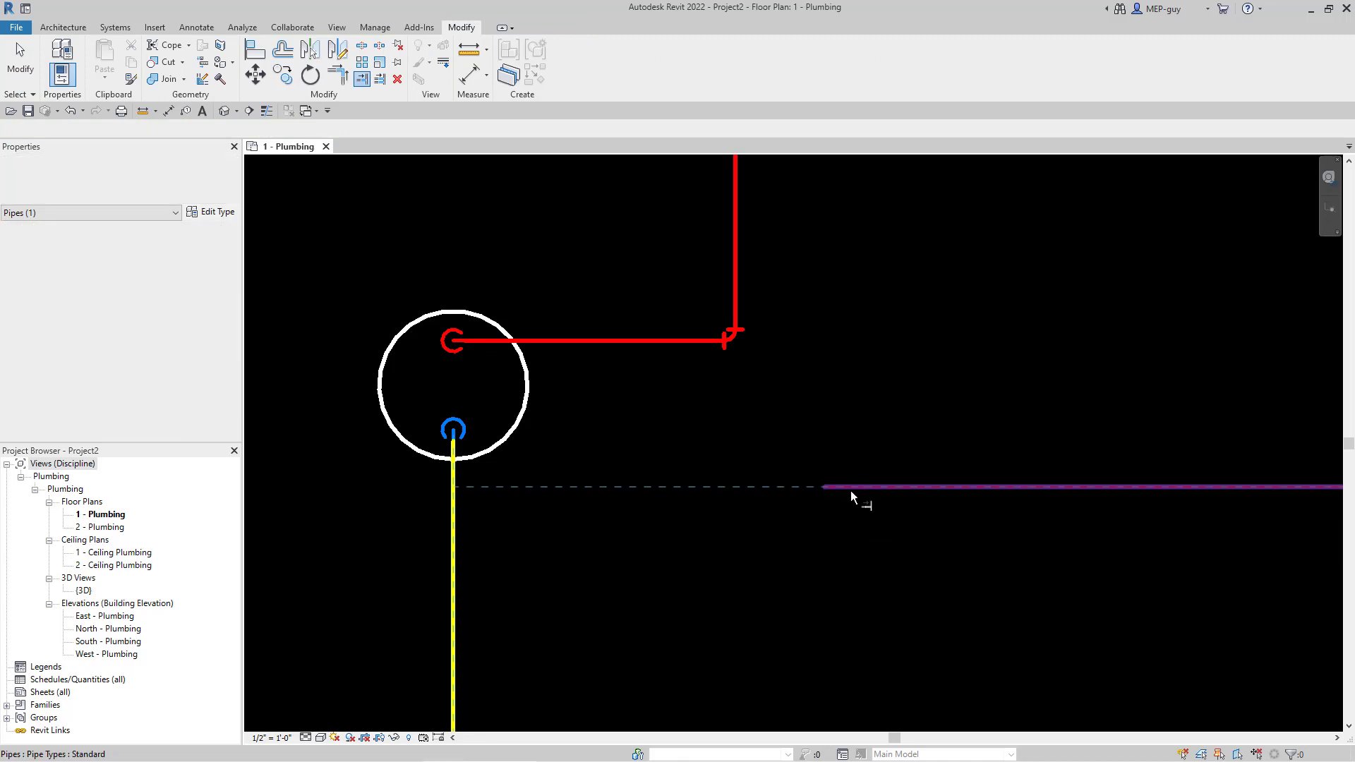
pyautogui.press('Escape')
pyautogui.scroll(-5, 591, 556)
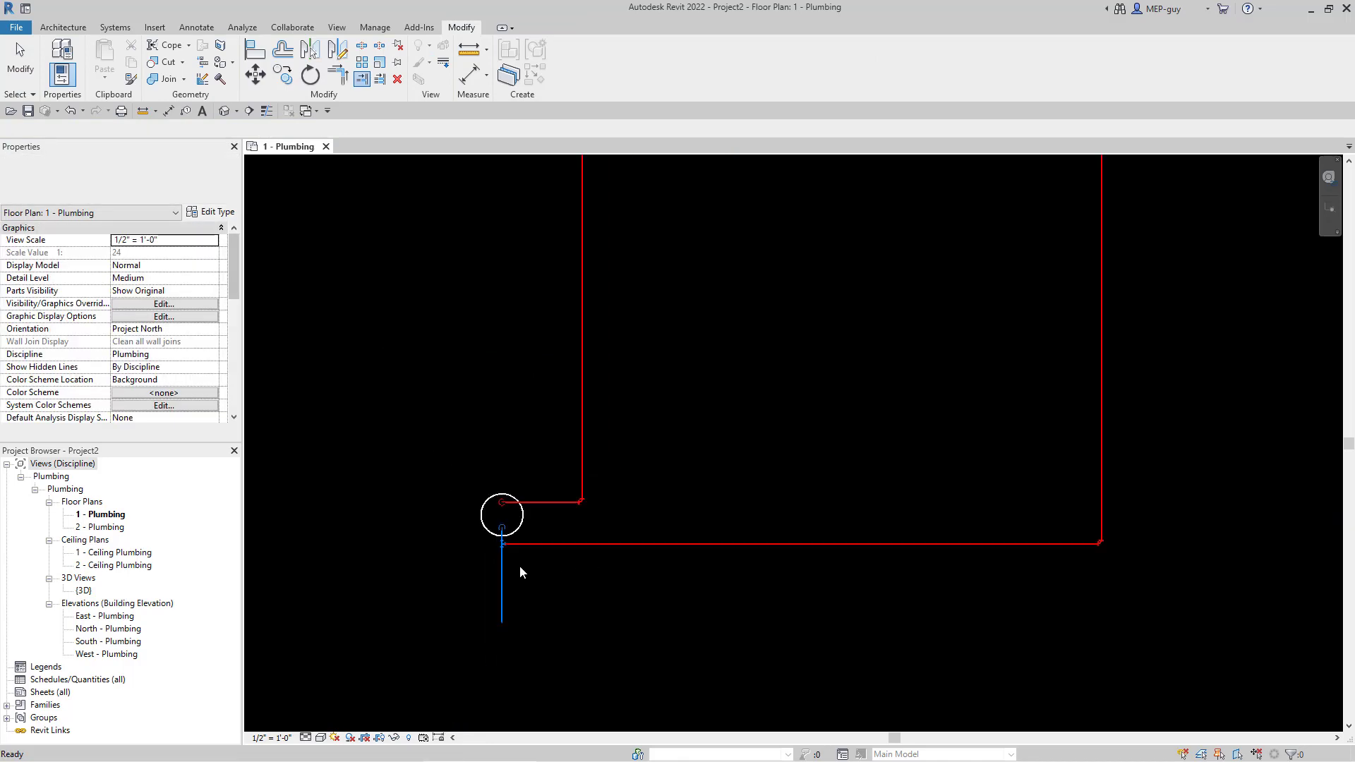
pyautogui.moveTo(686, 424); pyautogui.dragTo(802, 530, button='middle')
pyautogui.scroll(-1, 744, 528)
pyautogui.scroll(1, 772, 235)
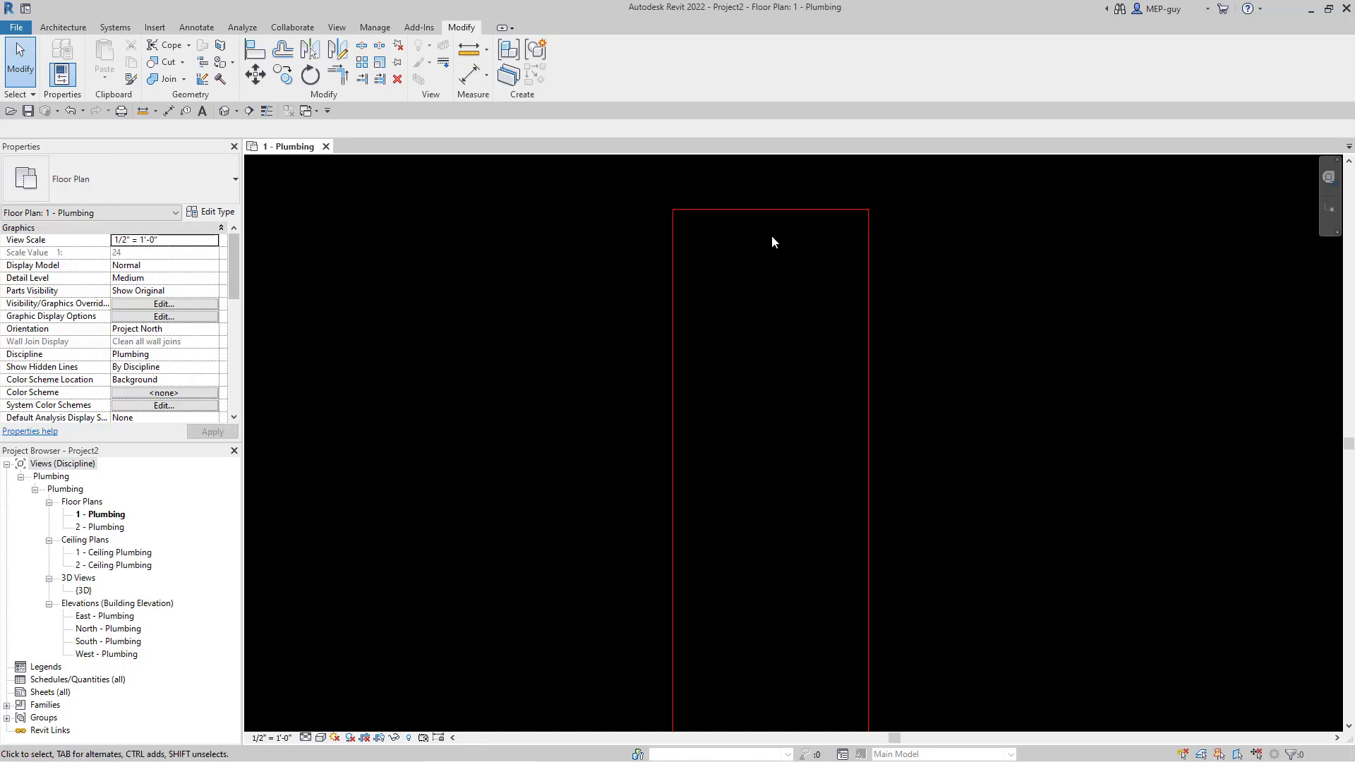
# - Place Sink - Work 20"x18" fixtures in a row above the loop's top pipe run
pyautogui.click(116, 26)
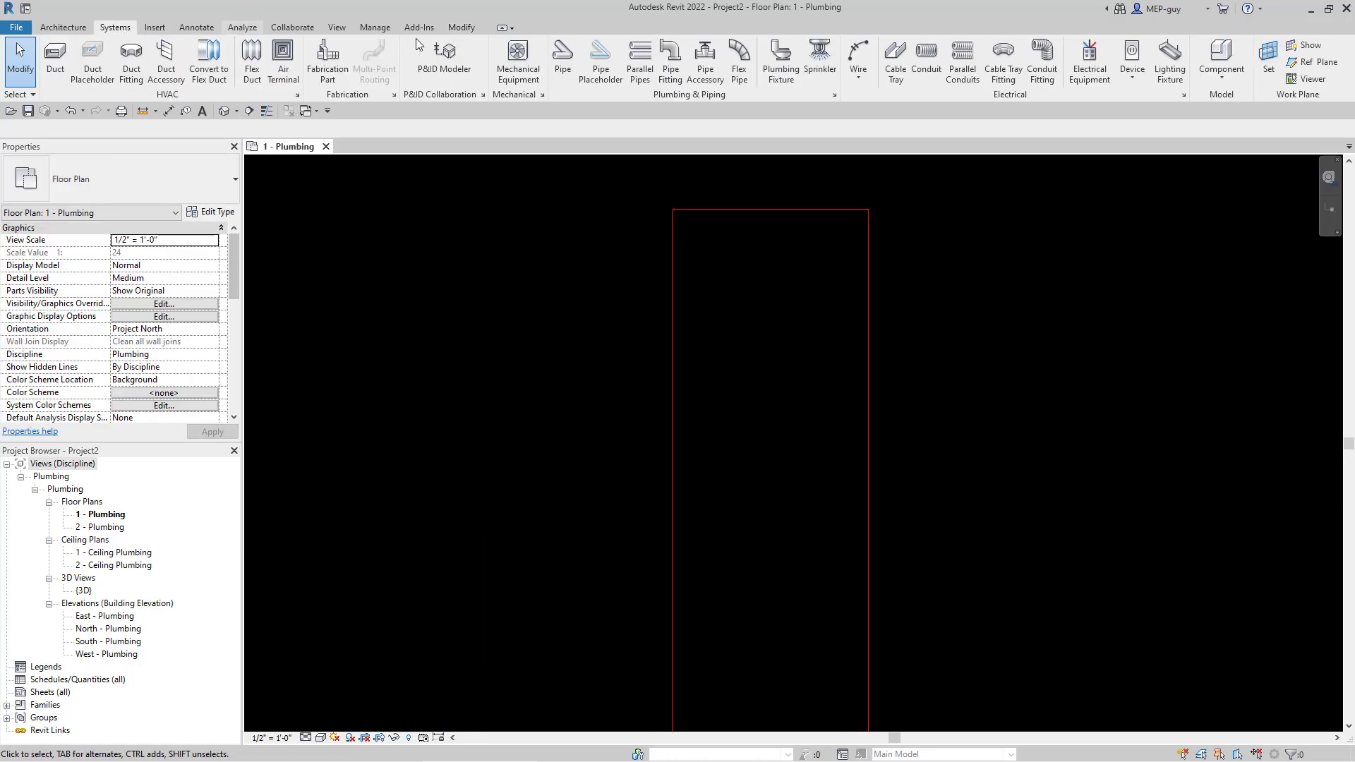
pyautogui.click(787, 76)
pyautogui.scroll(2, 854, 185)
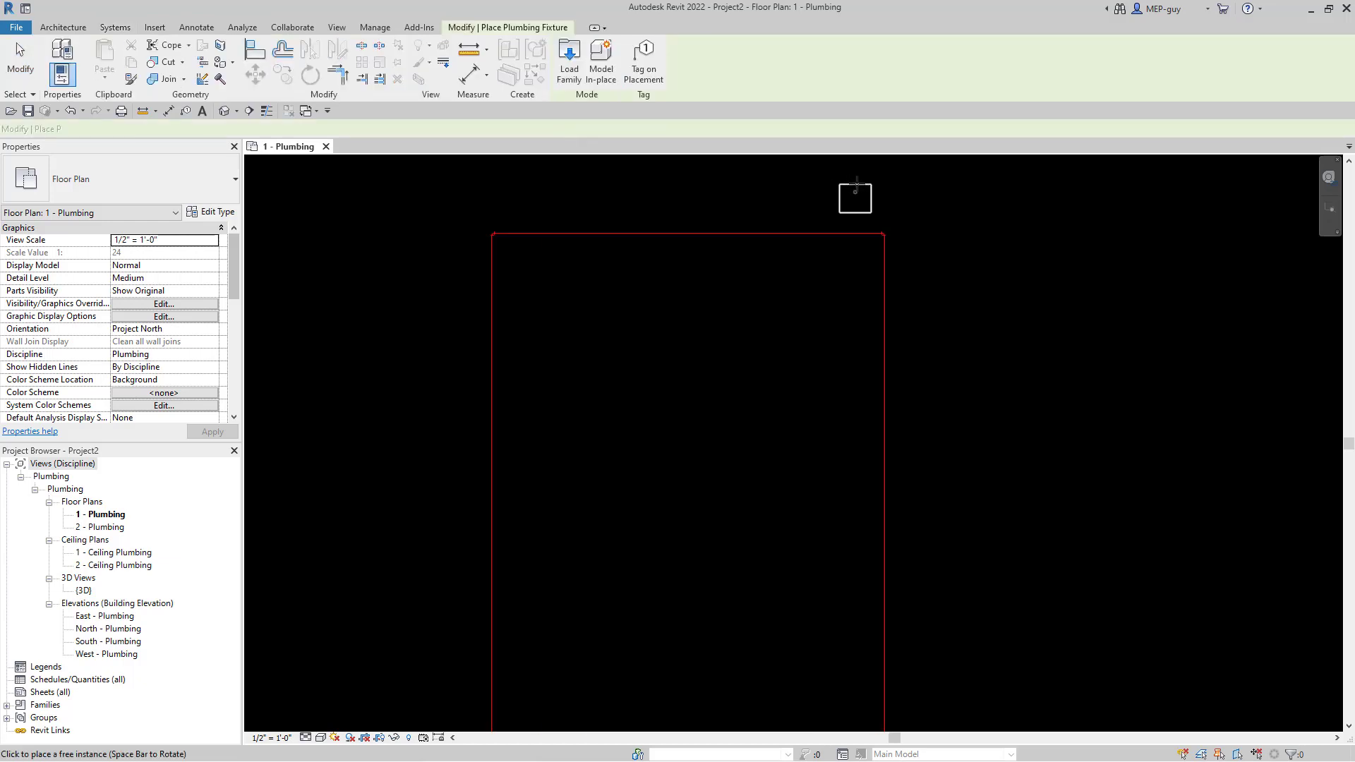
pyautogui.scroll(1, 856, 185)
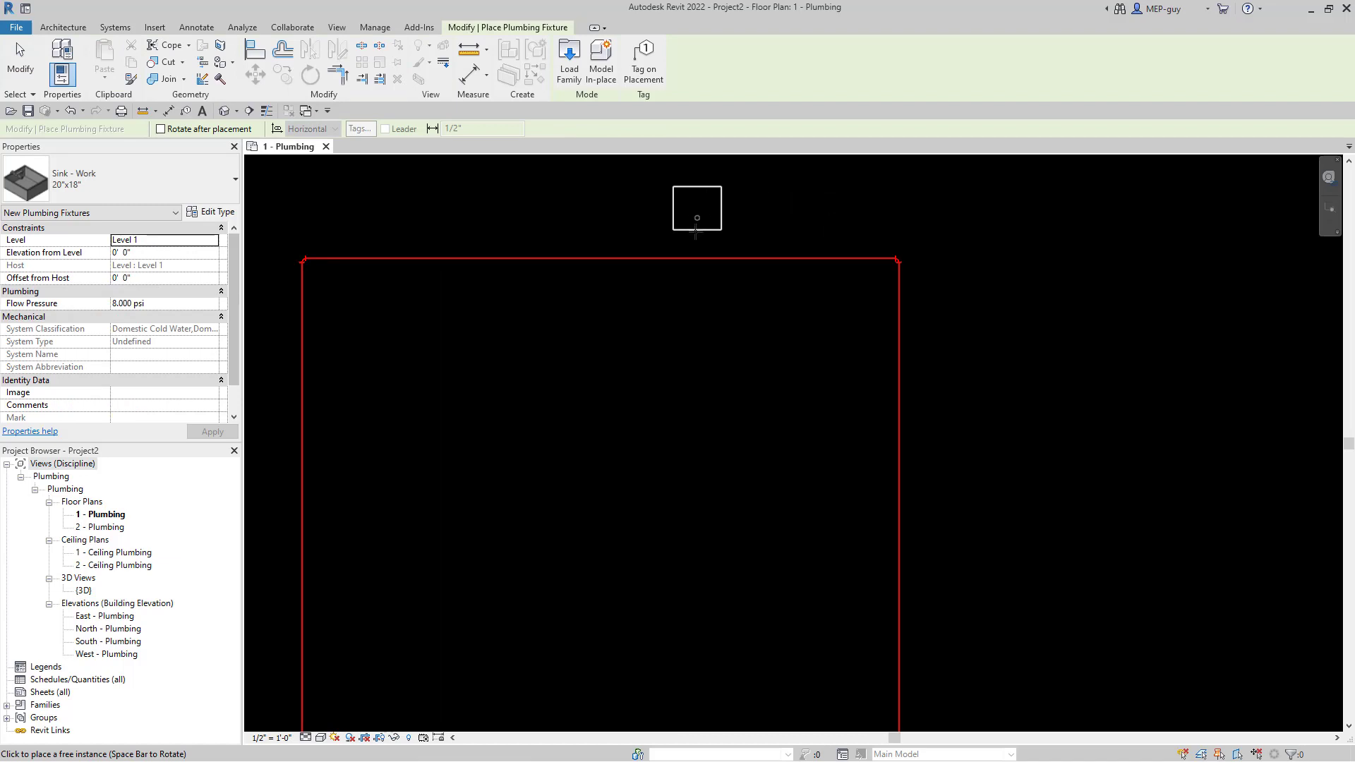
pyautogui.click(742, 237)
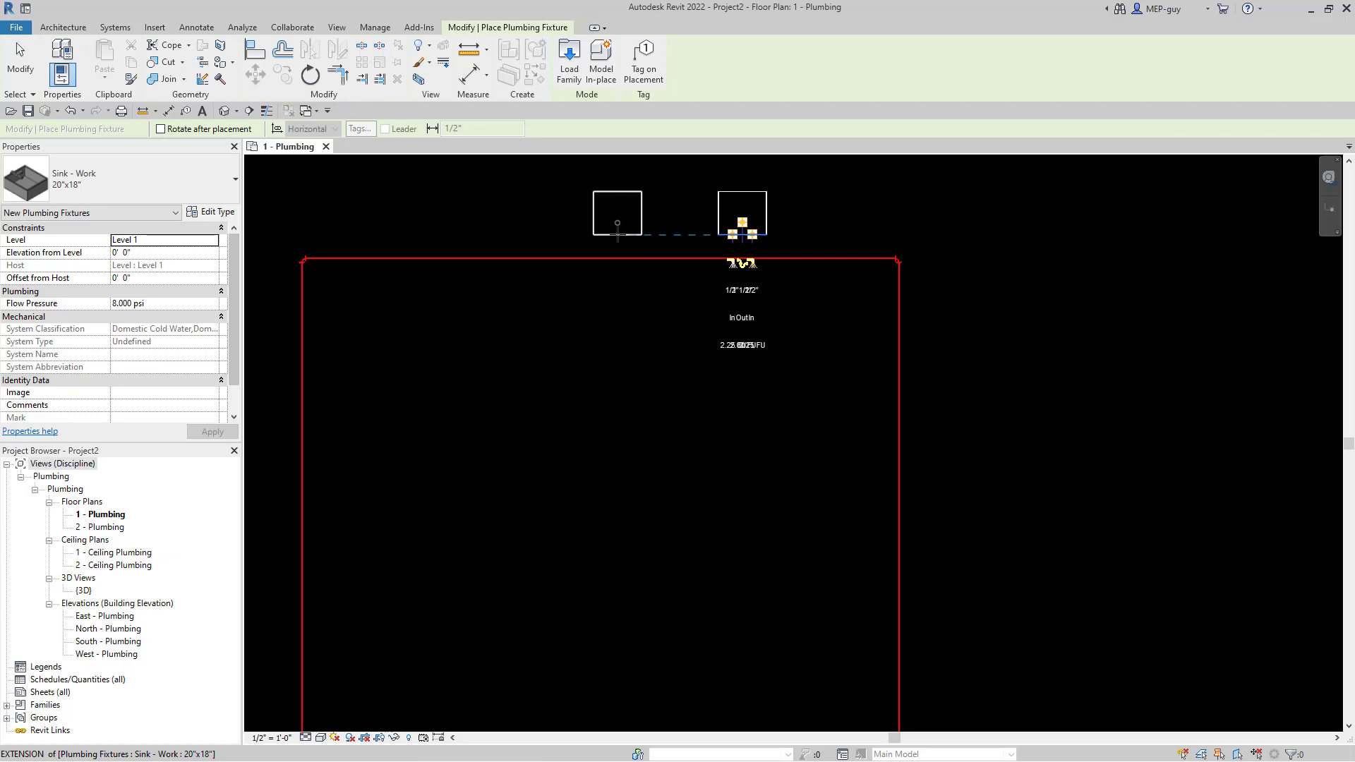
pyautogui.click(512, 230)
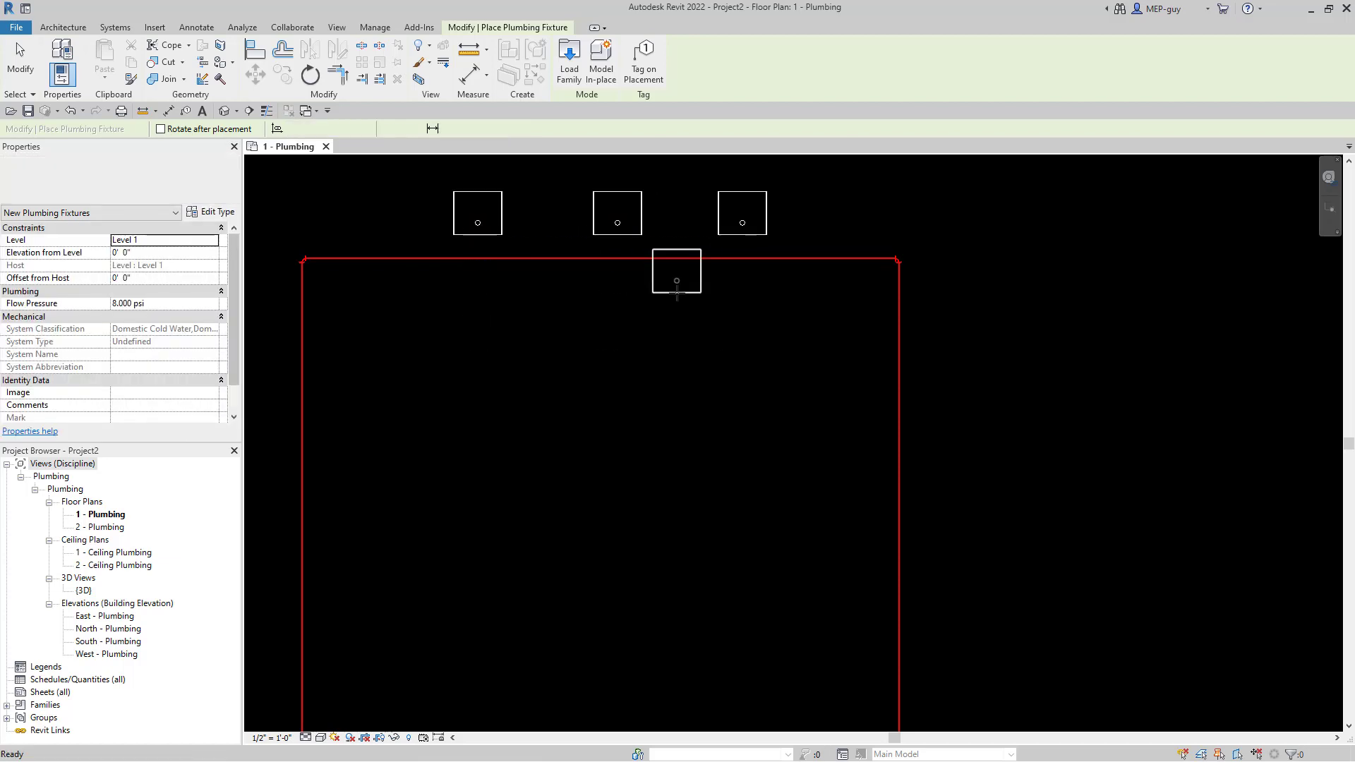
pyautogui.press('Escape')
pyautogui.press('Escape')
pyautogui.scroll(-2, 607, 312)
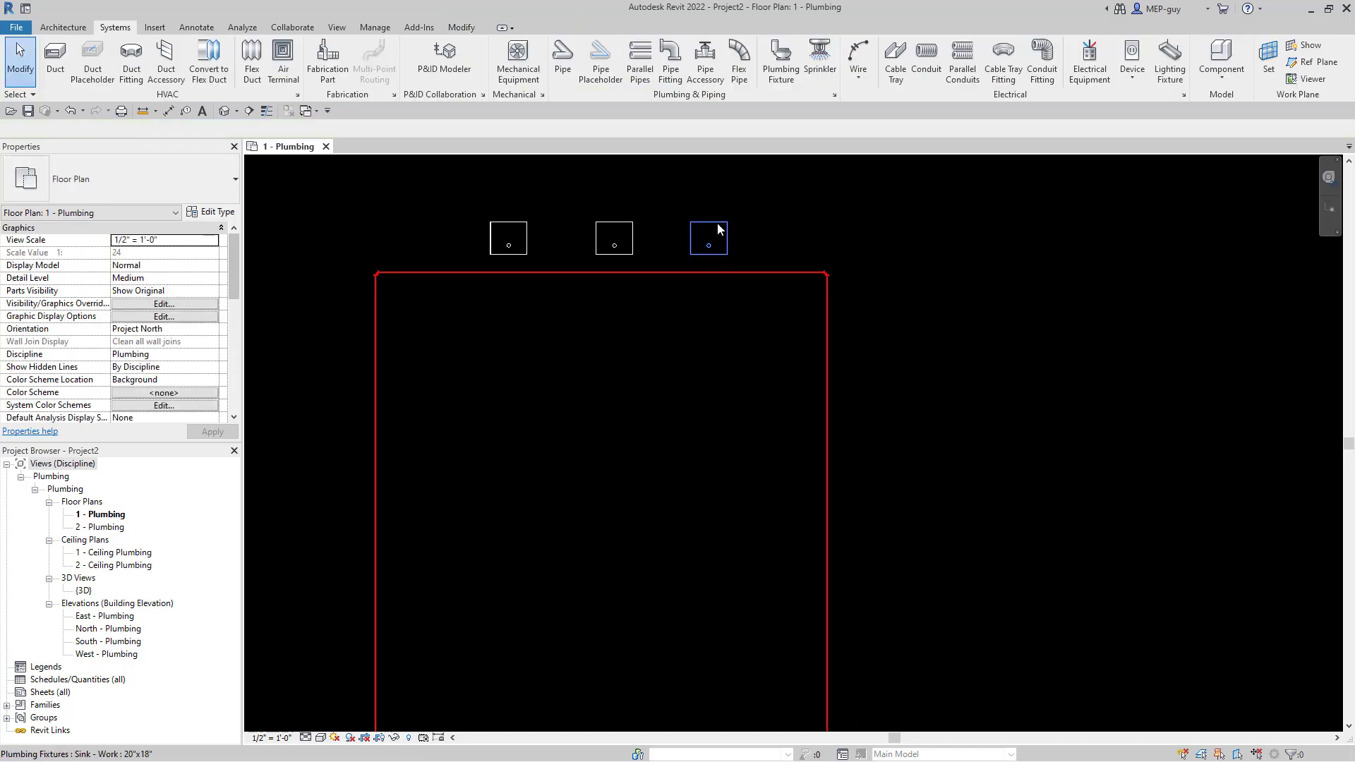
# - Connect the right and middle sinks into the overhead hot water pipe
pyautogui.click(789, 251)
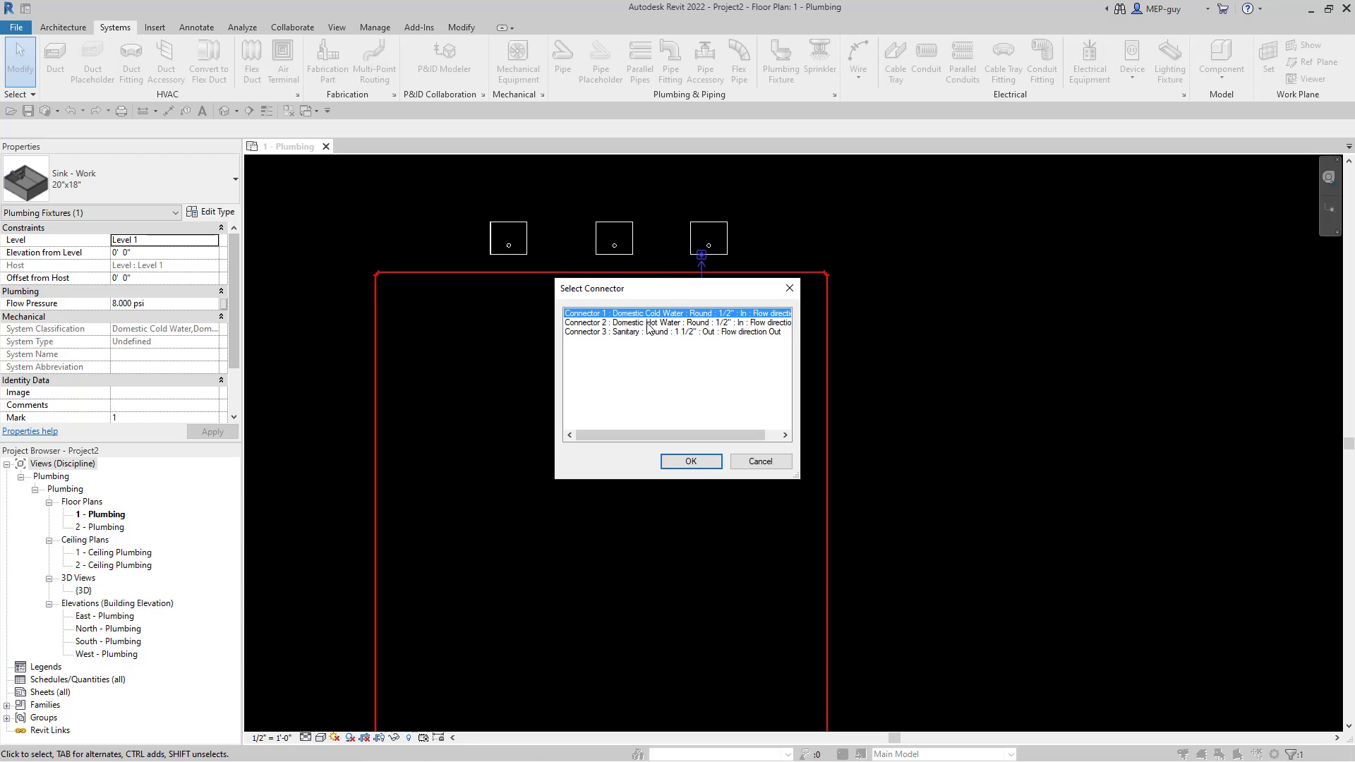
pyautogui.click(691, 461)
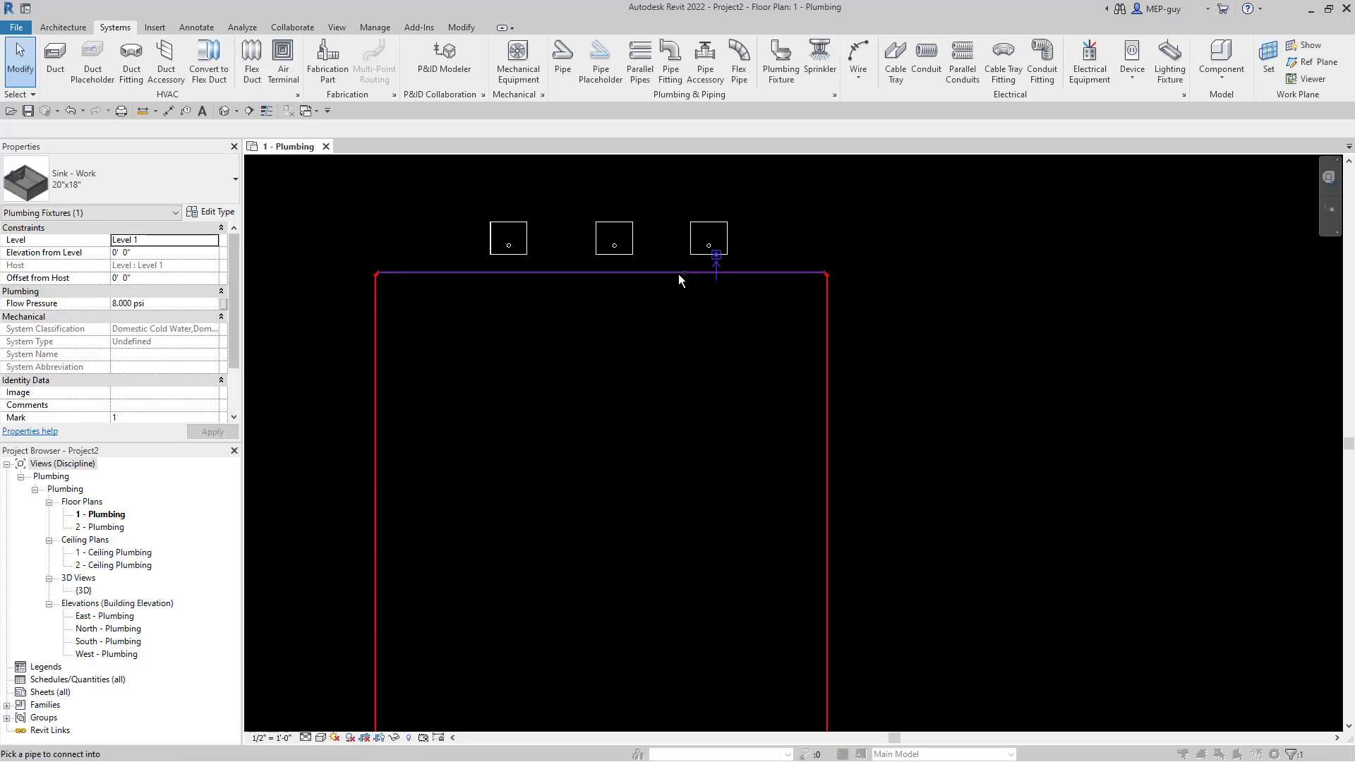
pyautogui.click(764, 308)
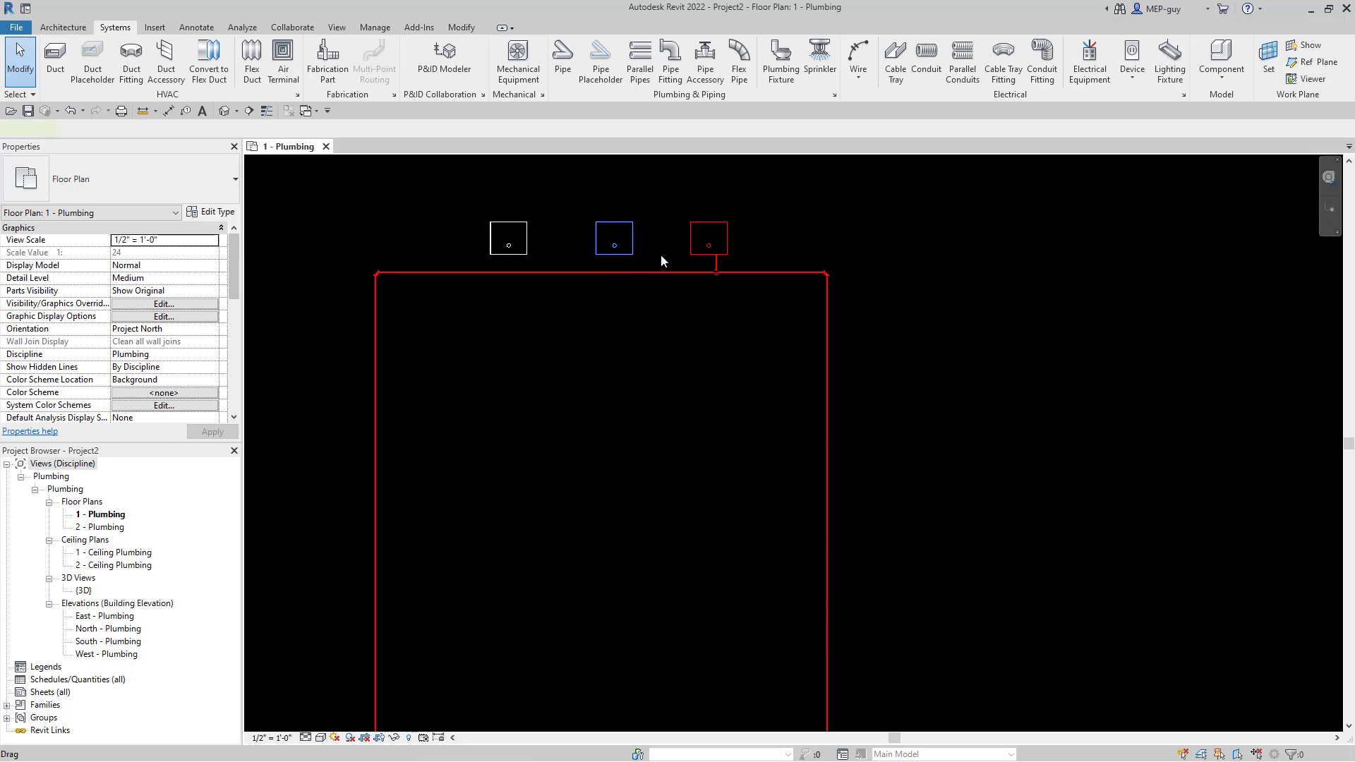
pyautogui.click(626, 251)
pyautogui.click(672, 75)
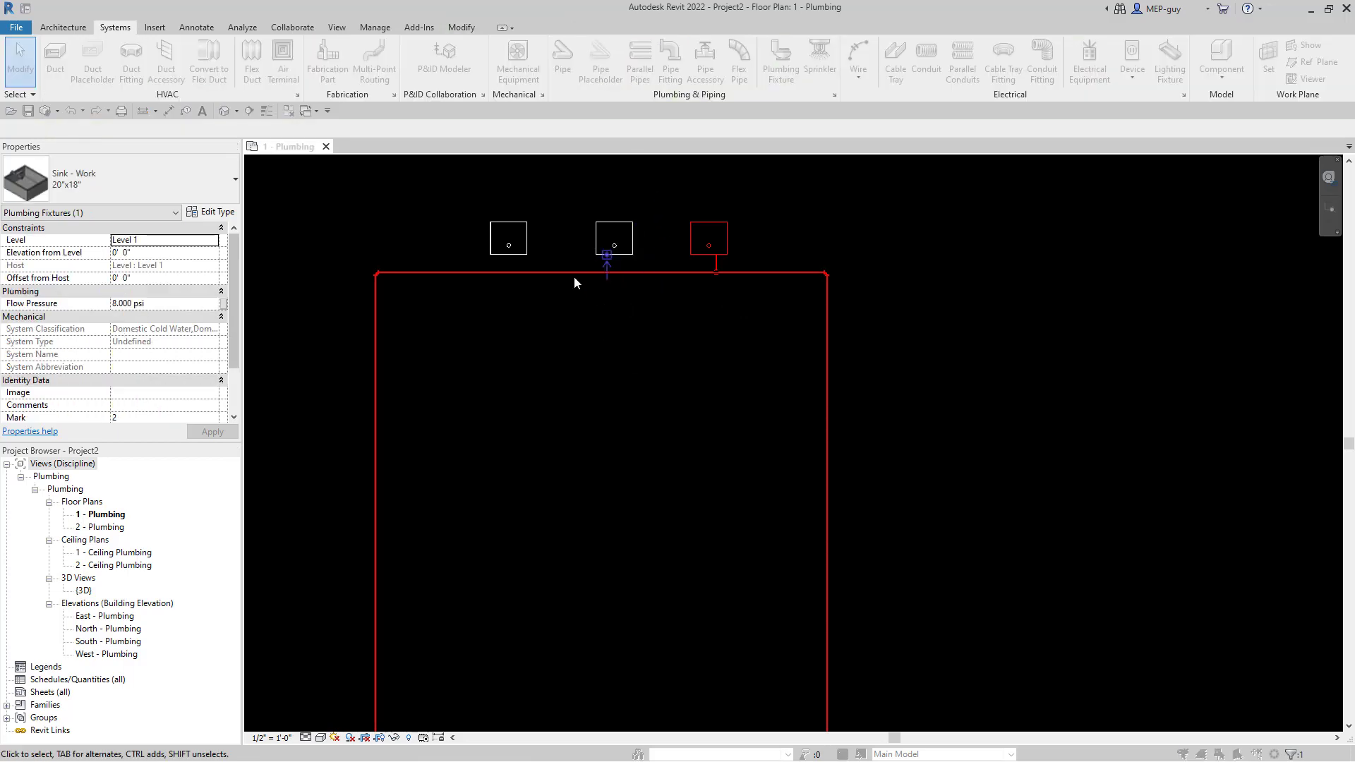
pyautogui.click(605, 333)
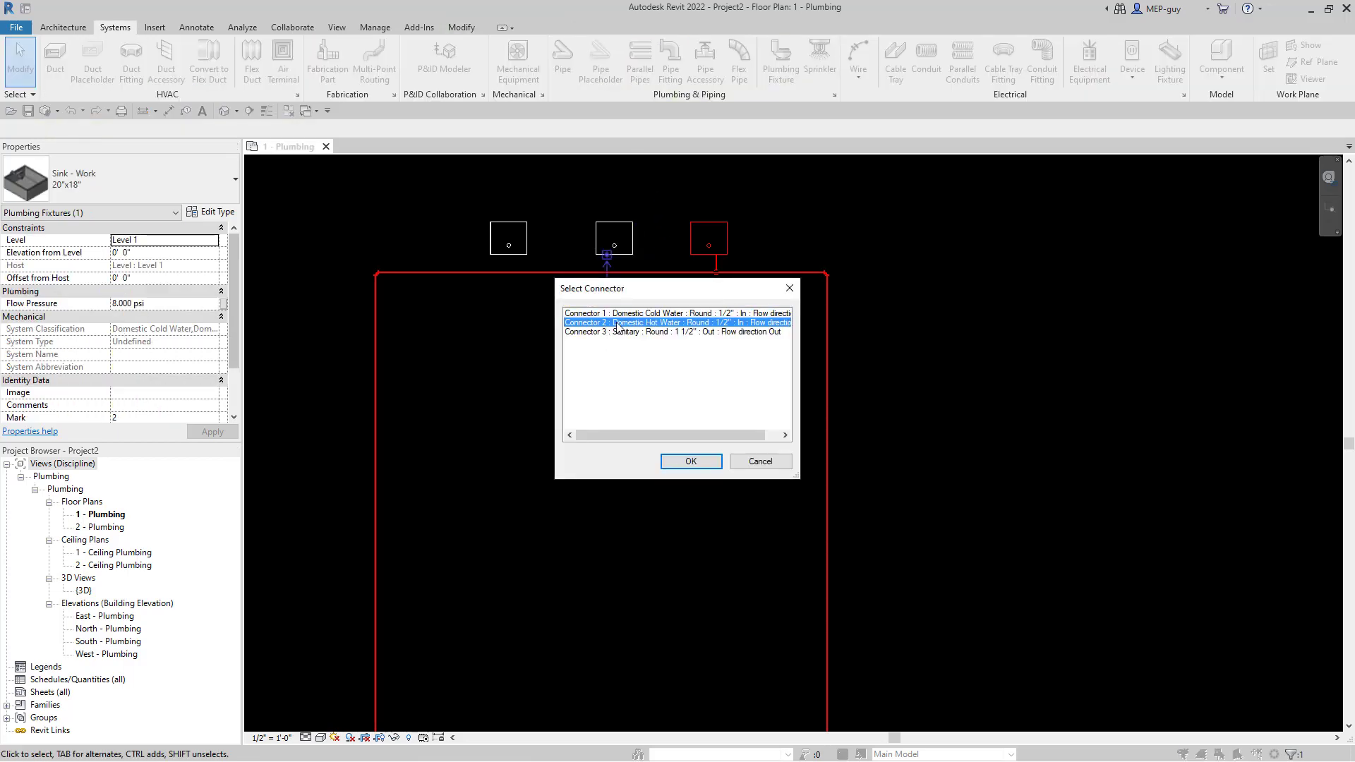
pyautogui.click(690, 461)
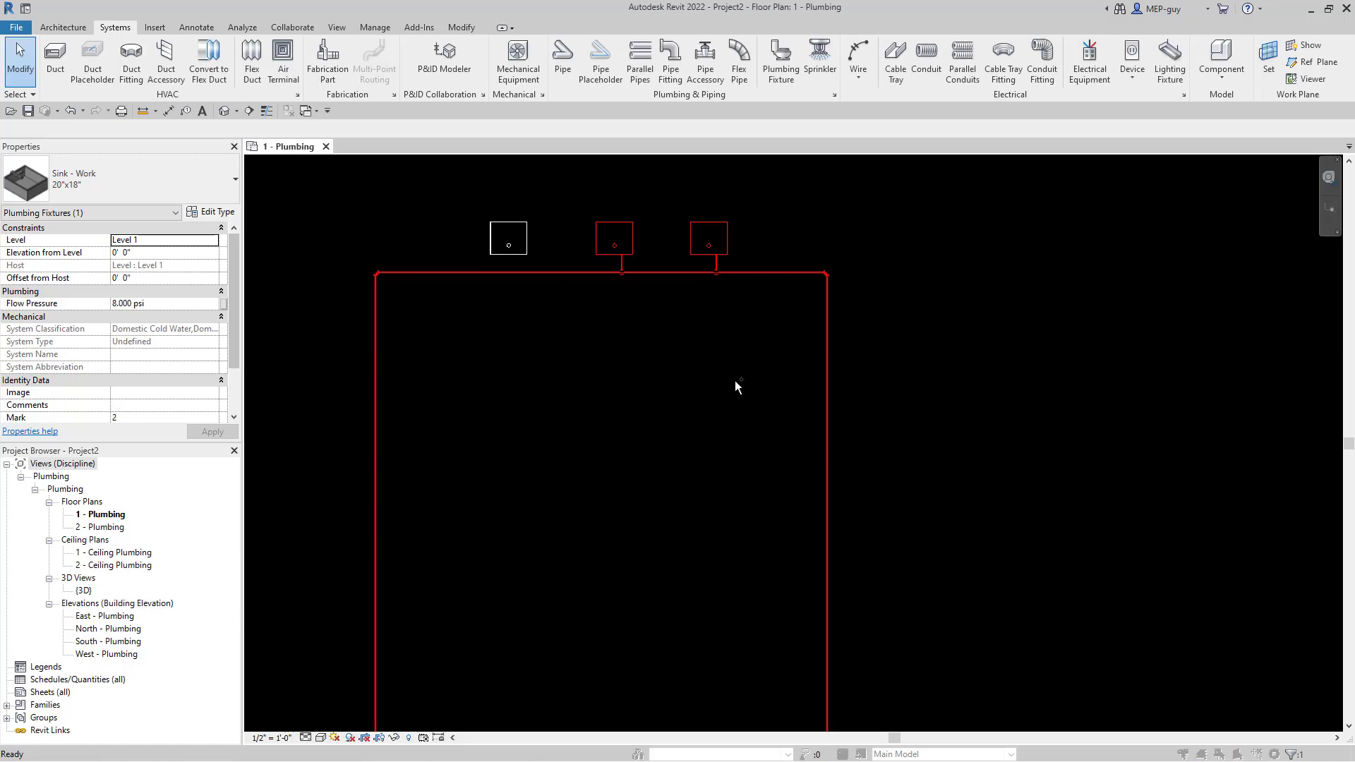
# - Select the sinks and pipe run, then open the 3D view with the 3D shortcut
pyautogui.scroll(-1, 734, 391)
pyautogui.moveTo(428, 231); pyautogui.dragTo(903, 357)
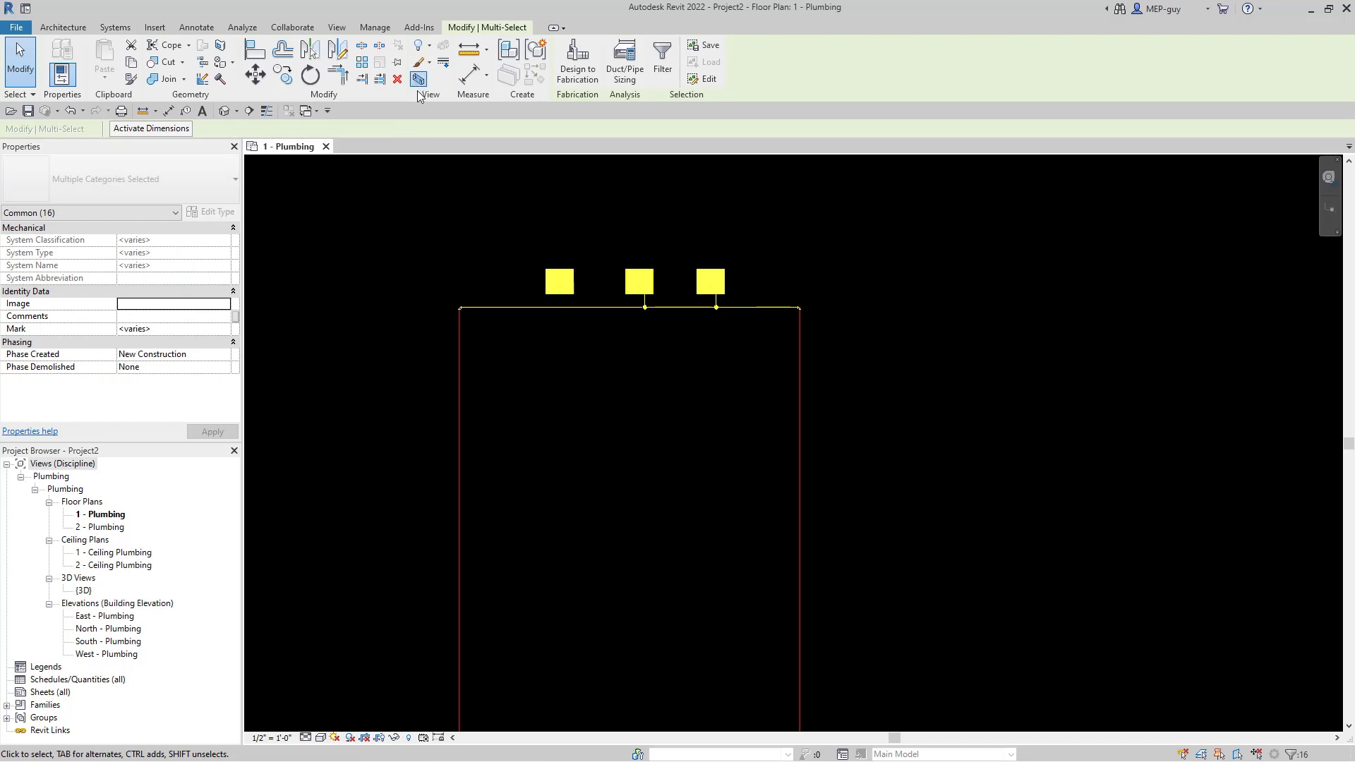
pyautogui.press('3')
pyautogui.press('d')
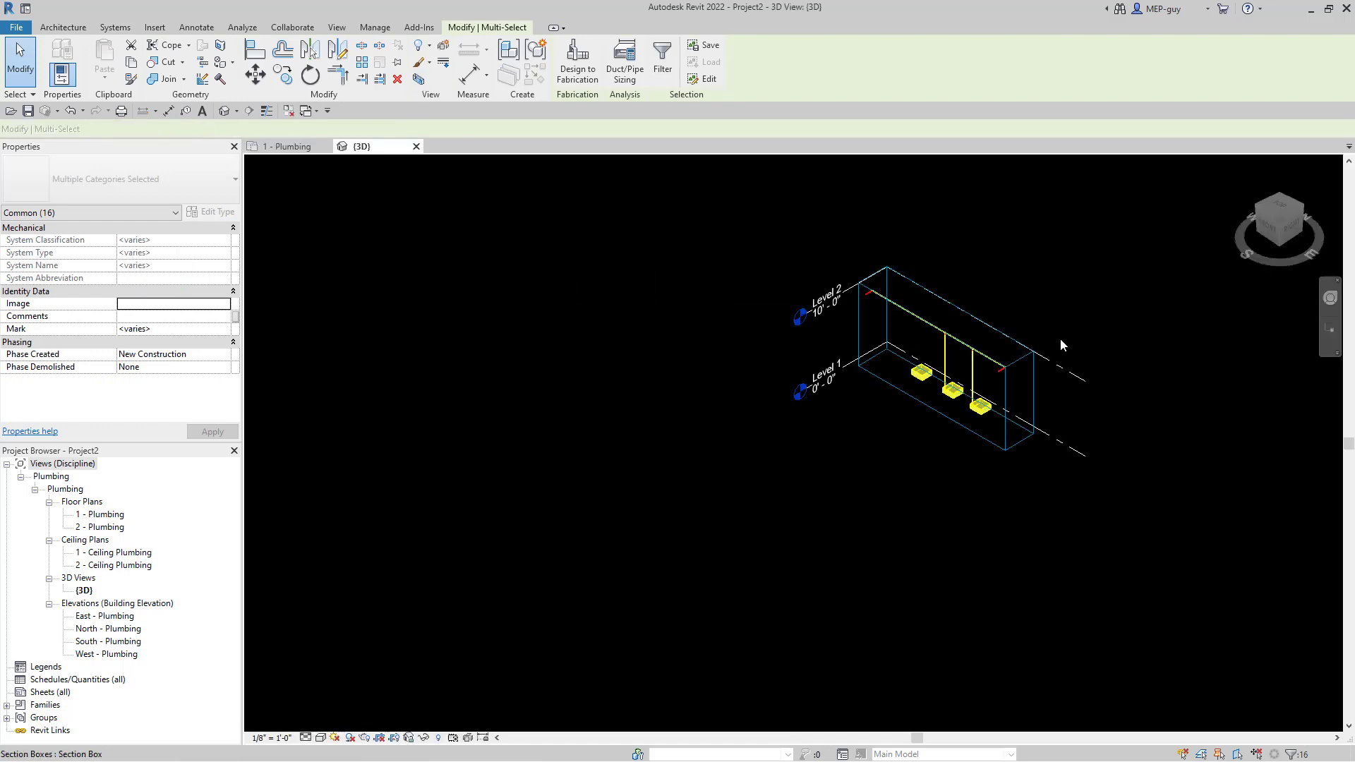
# - Connect the left sink's Domestic Hot Water connector into the overhead pipe, then return to 1 - Plumbing
pyautogui.click(934, 437)
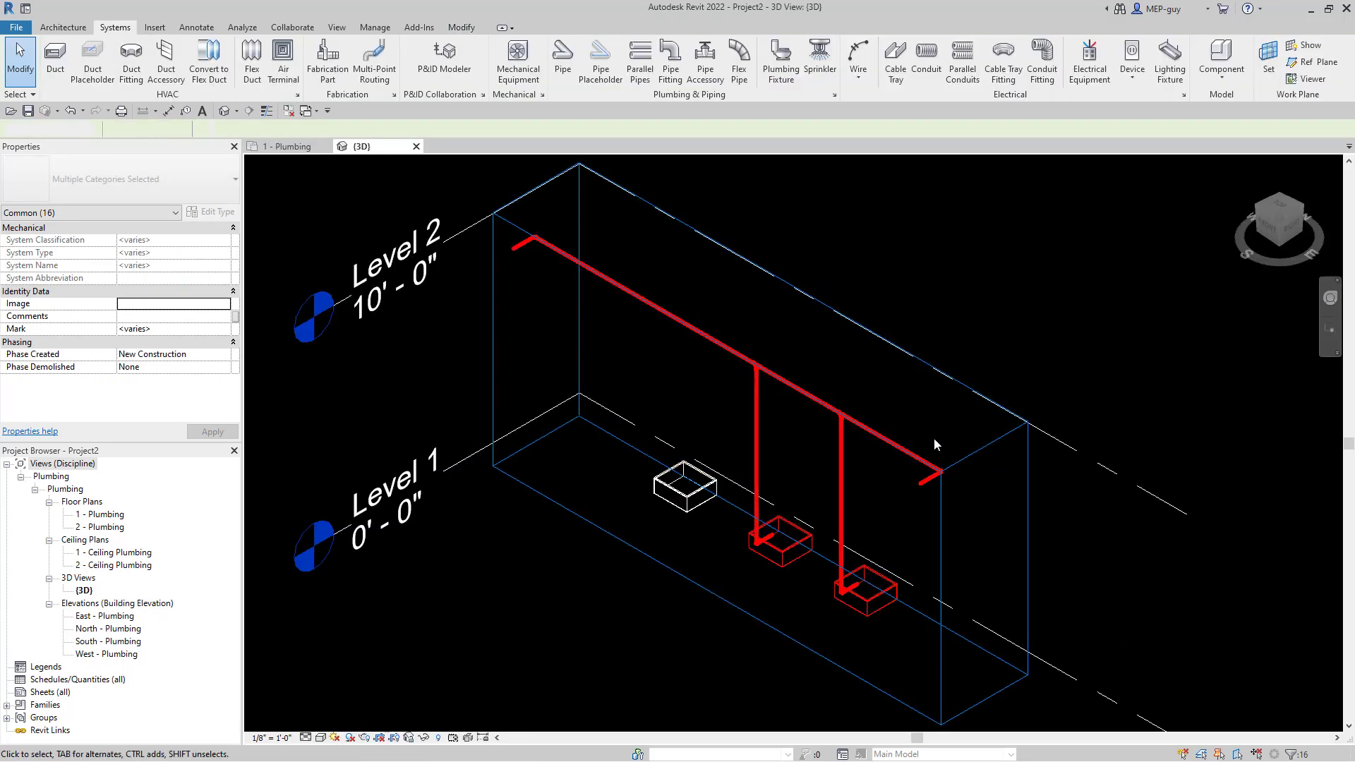
pyautogui.click(681, 509)
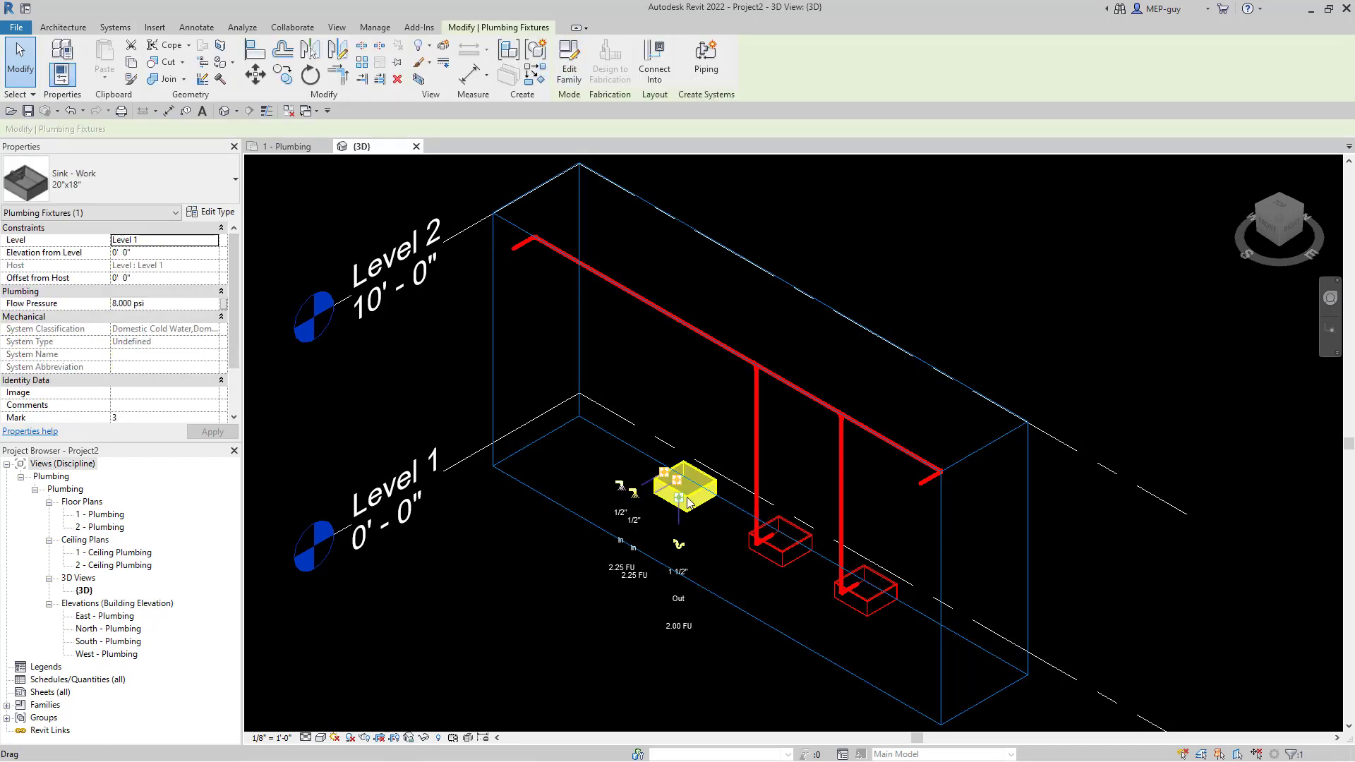
pyautogui.click(654, 62)
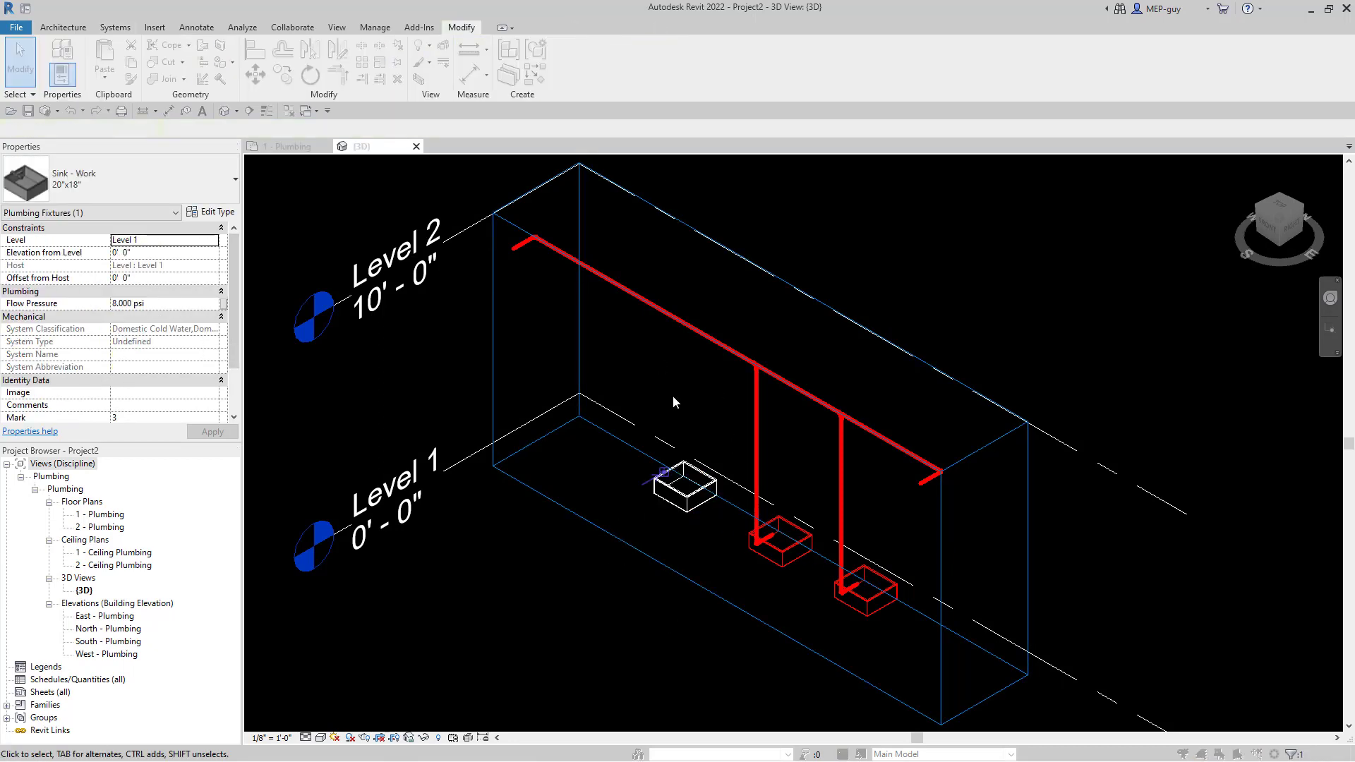
pyautogui.click(626, 323)
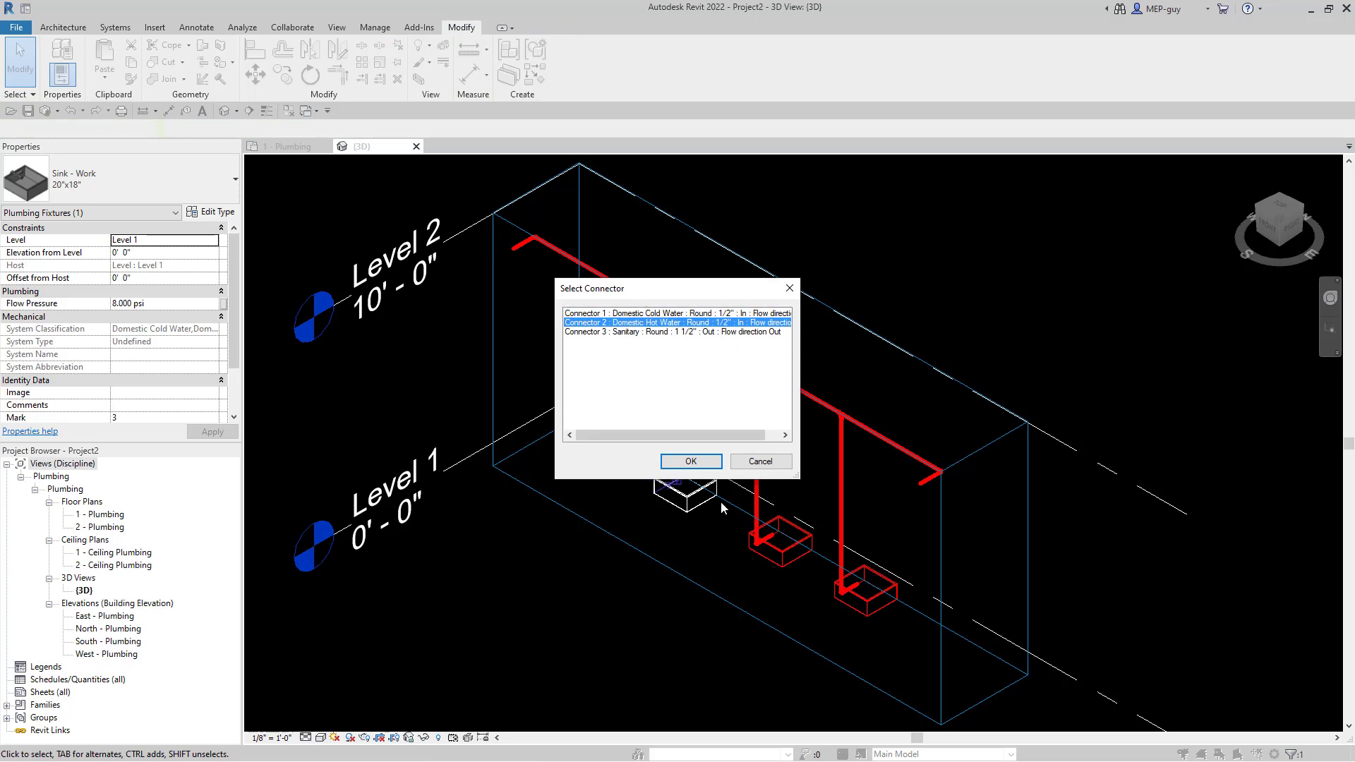
pyautogui.click(691, 461)
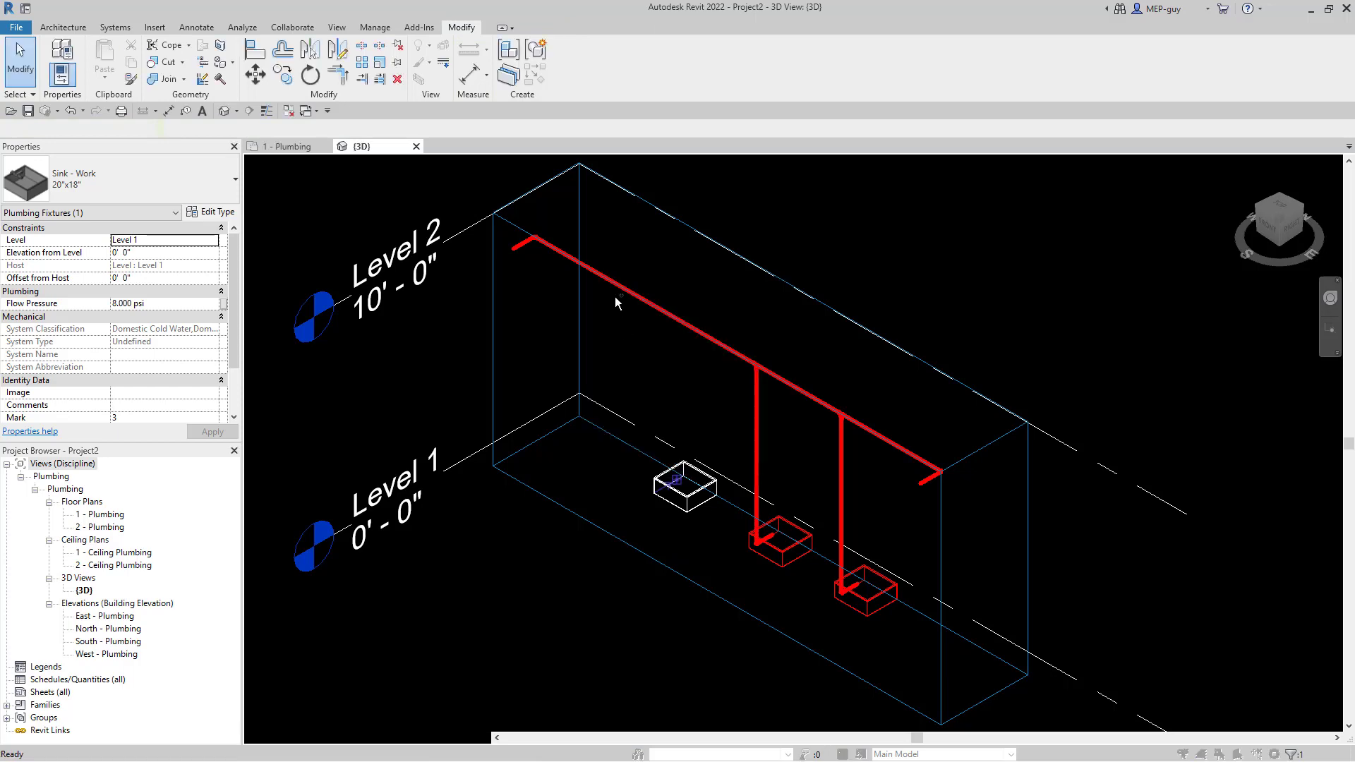
pyautogui.click(734, 466)
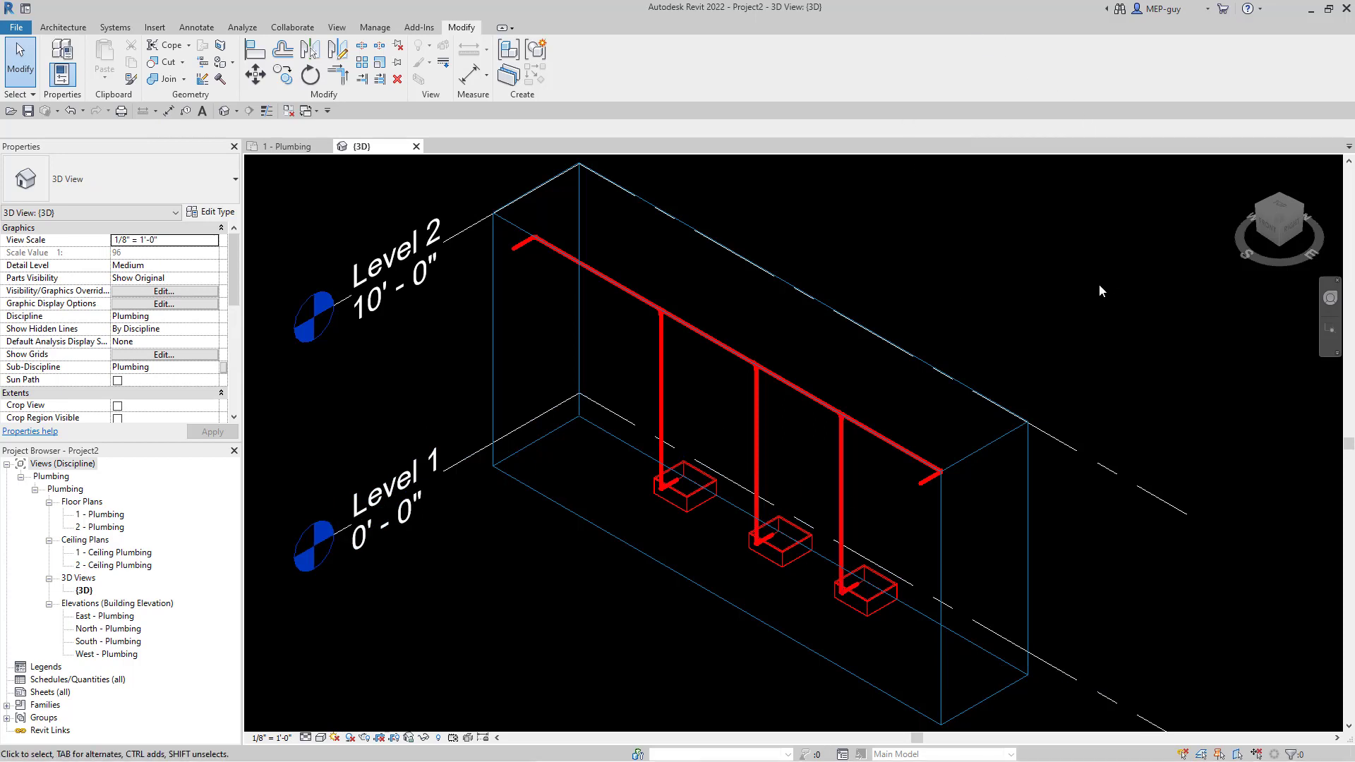
pyautogui.click(297, 140)
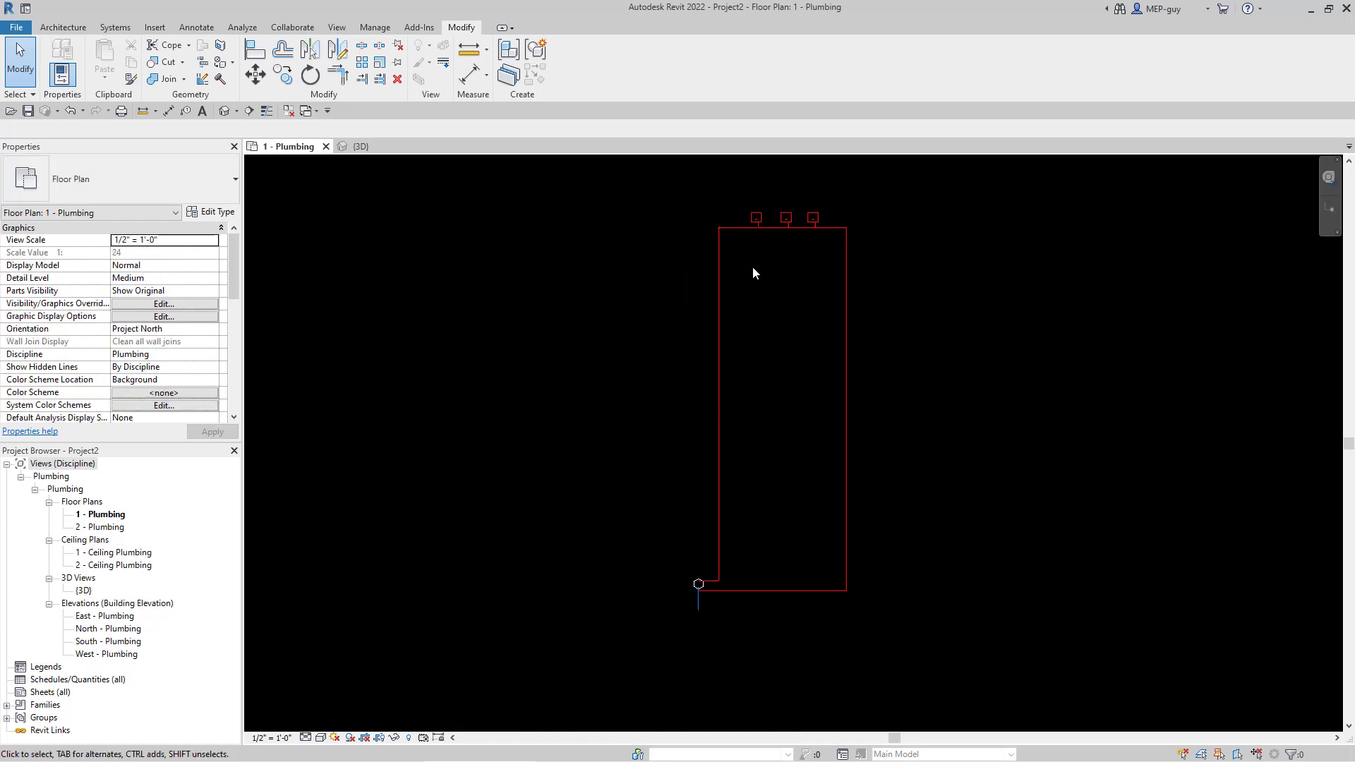
pyautogui.scroll(2, 796, 230)
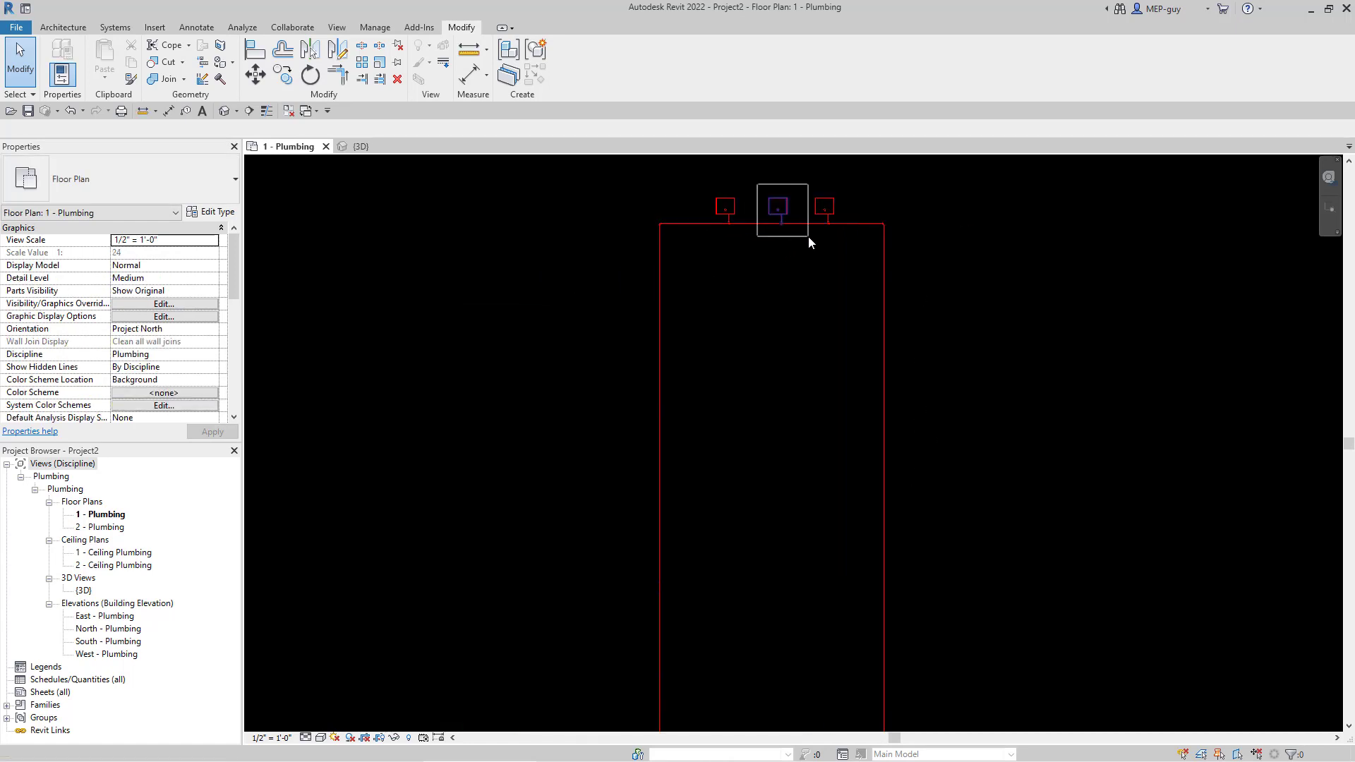
pyautogui.click(810, 240)
pyautogui.click(776, 243)
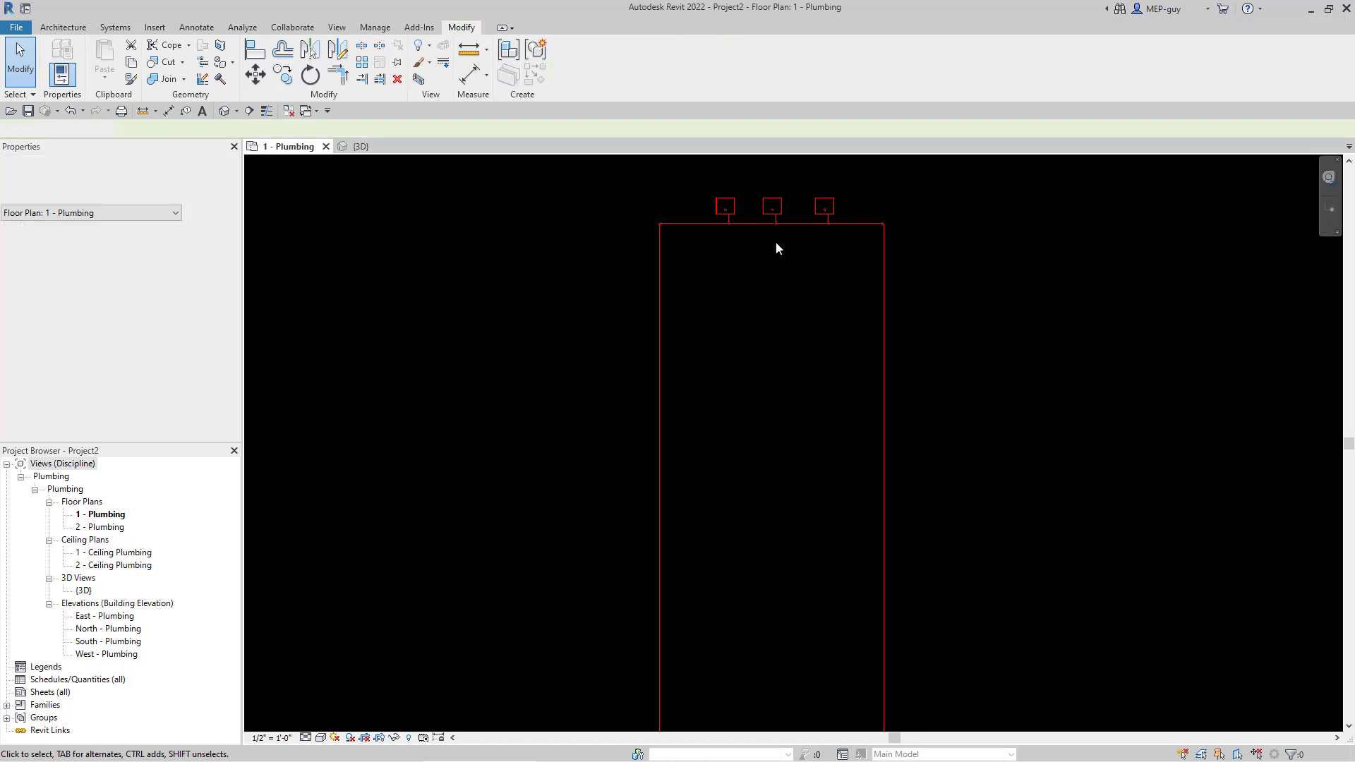
pyautogui.scroll(-2, 816, 316)
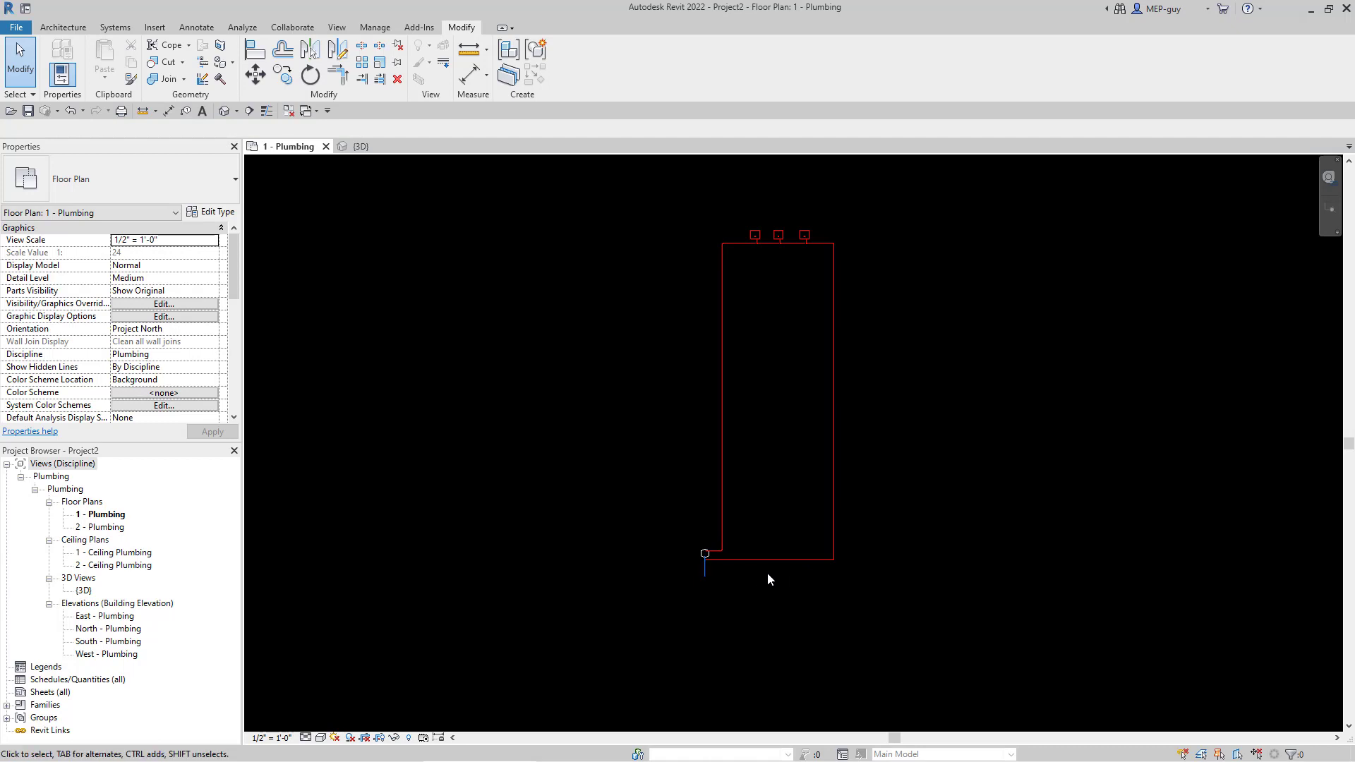
pyautogui.scroll(1, 806, 505)
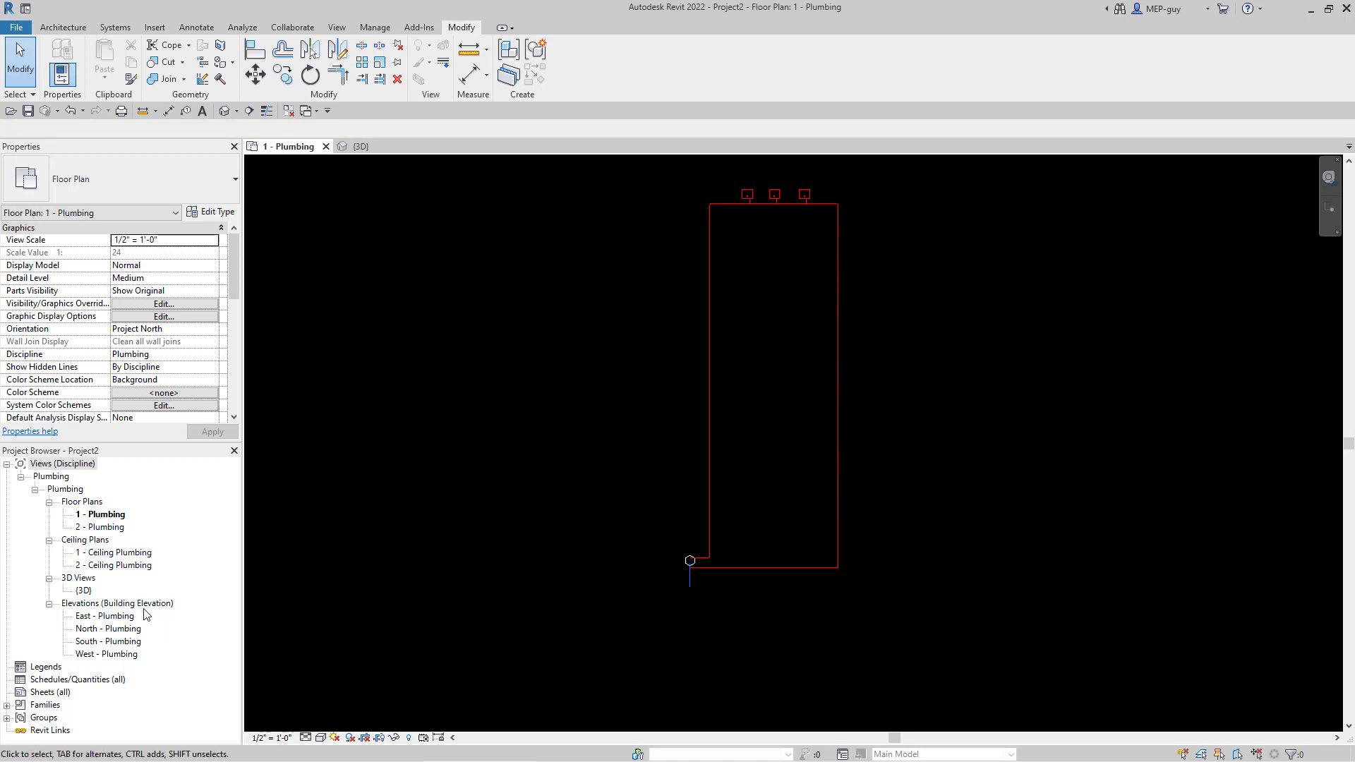
pyautogui.click(838, 289)
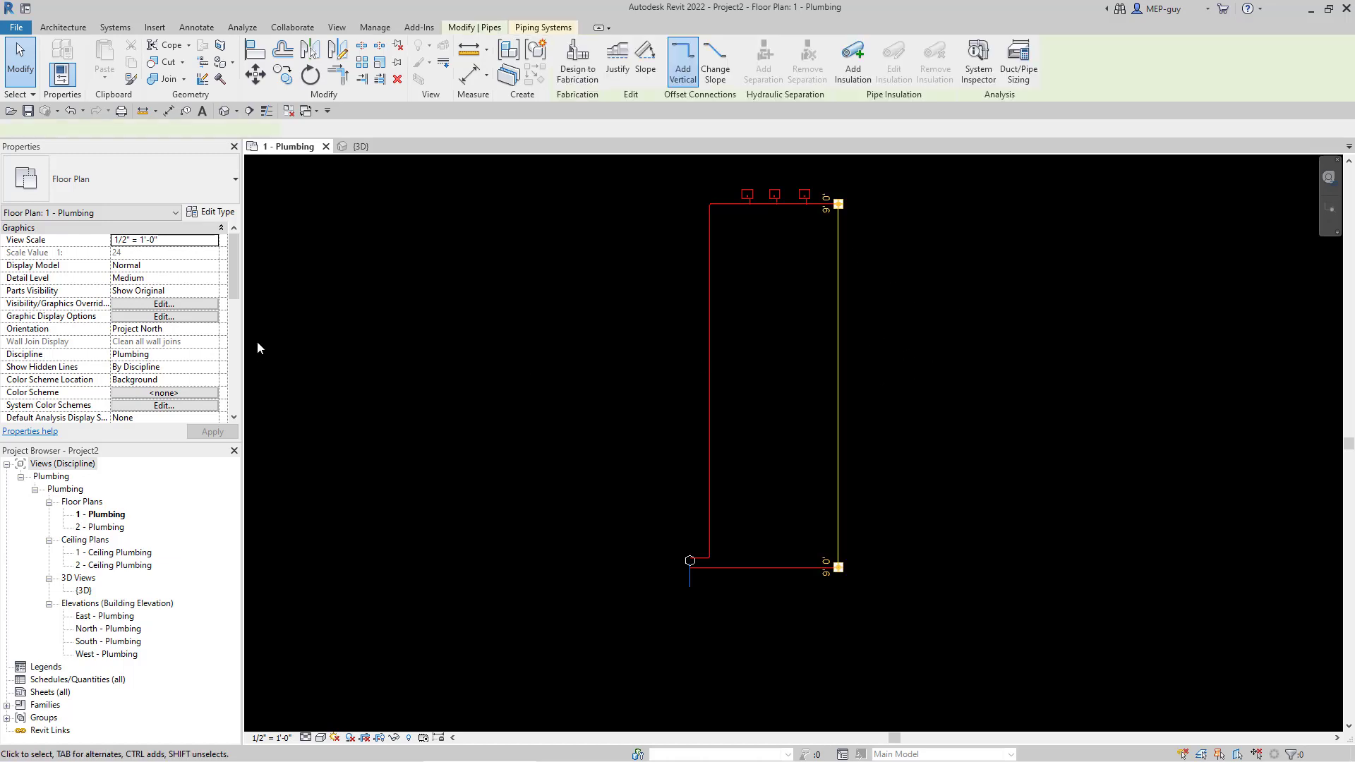
pyautogui.scroll(-5, 187, 311)
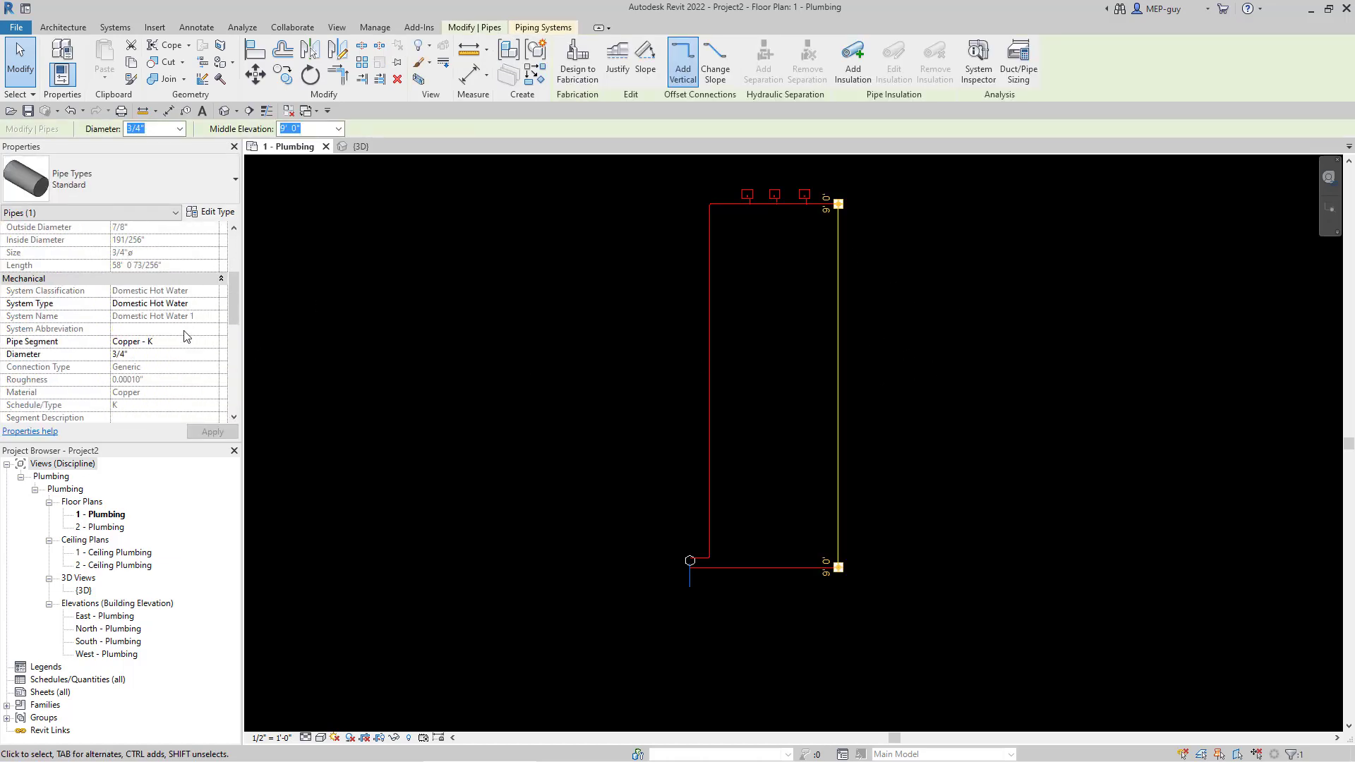
pyautogui.click(212, 305)
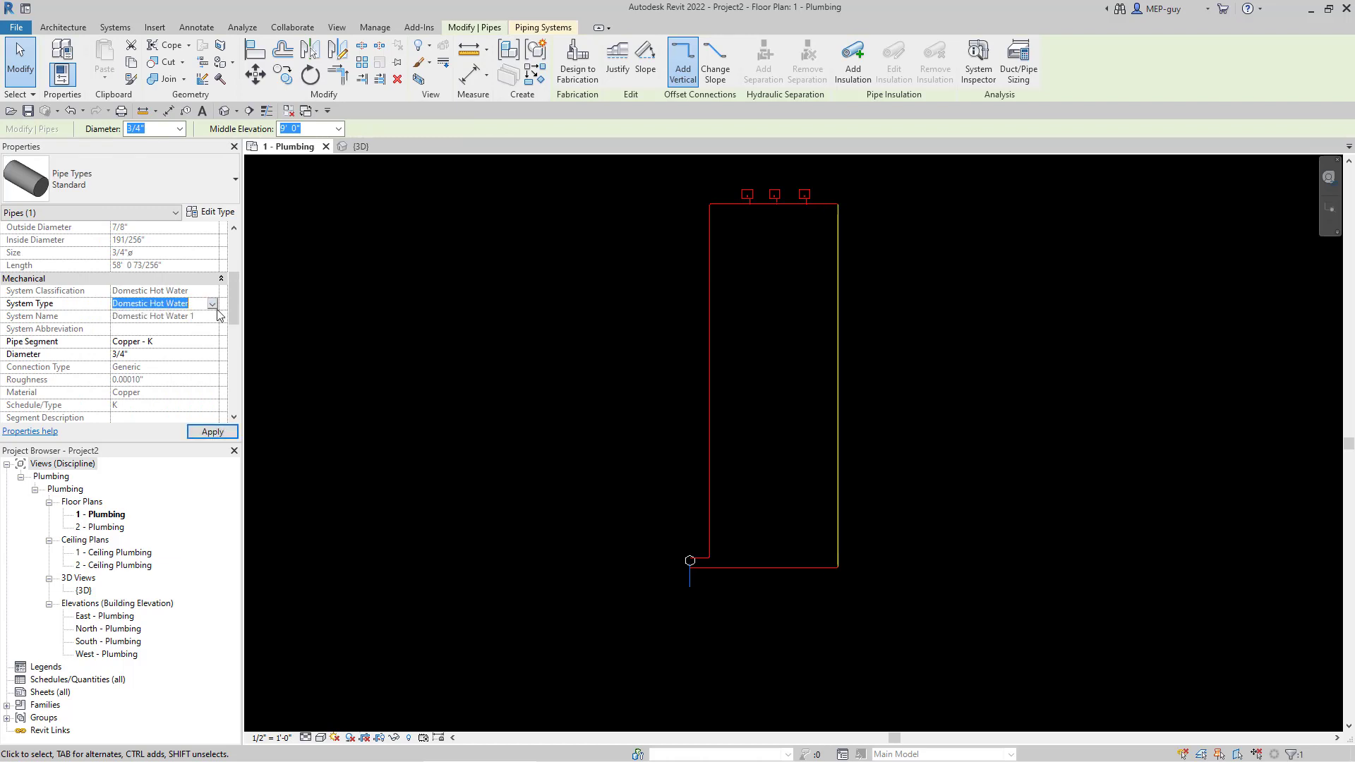
pyautogui.click(212, 304)
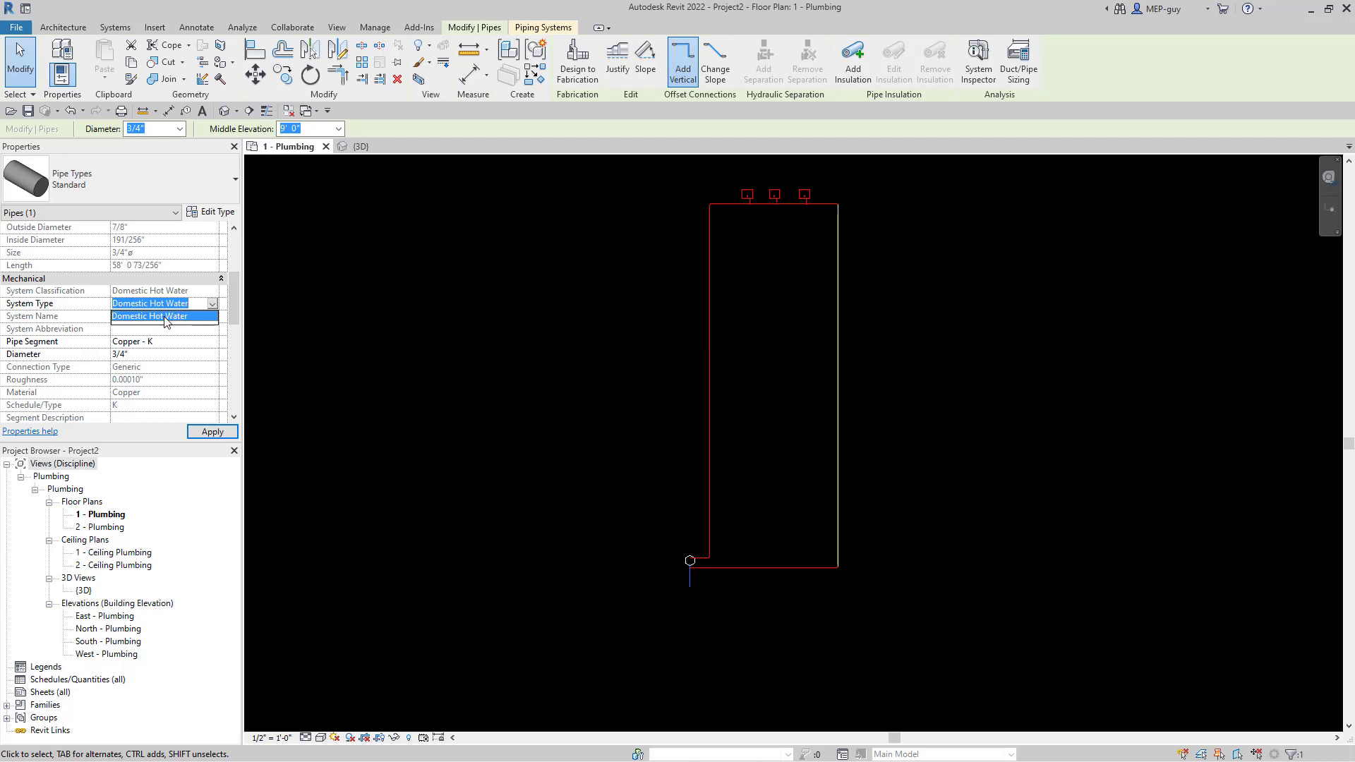
pyautogui.click(217, 304)
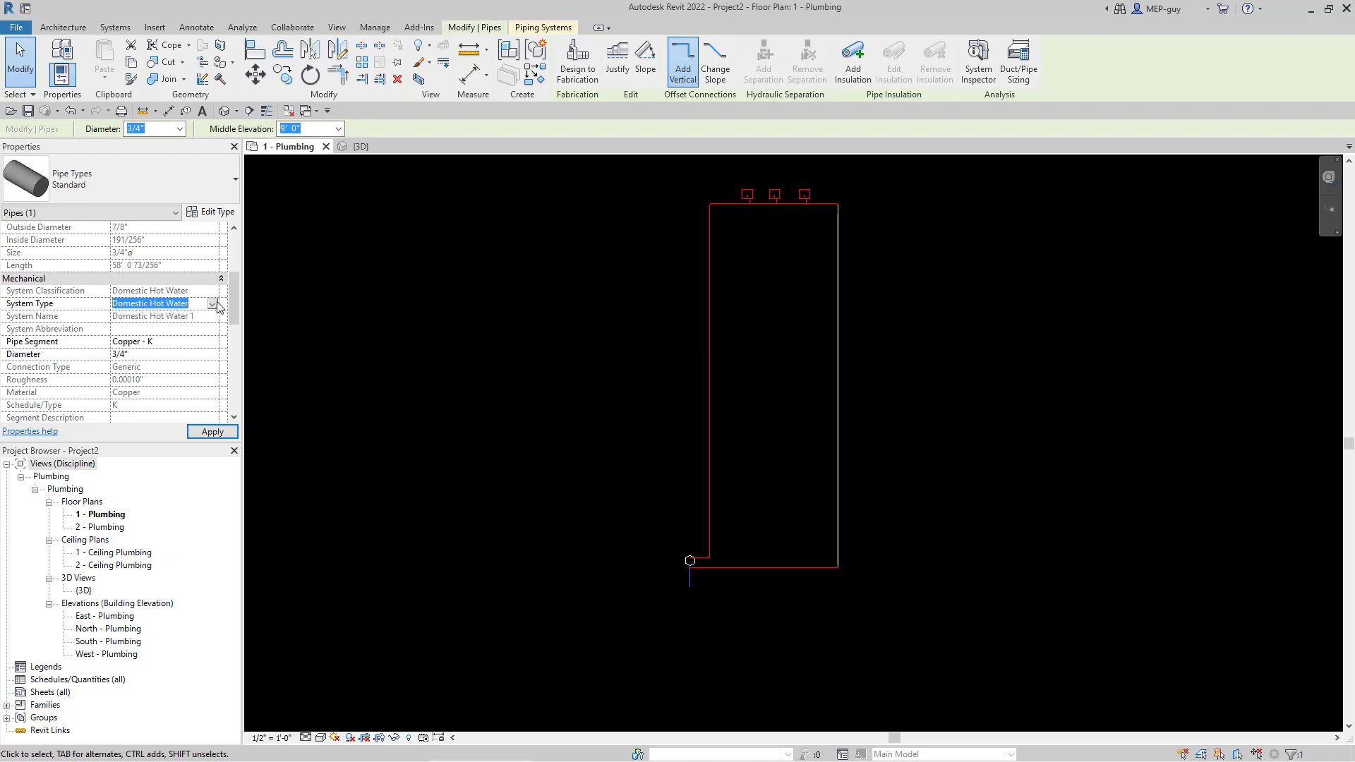
pyautogui.click(554, 28)
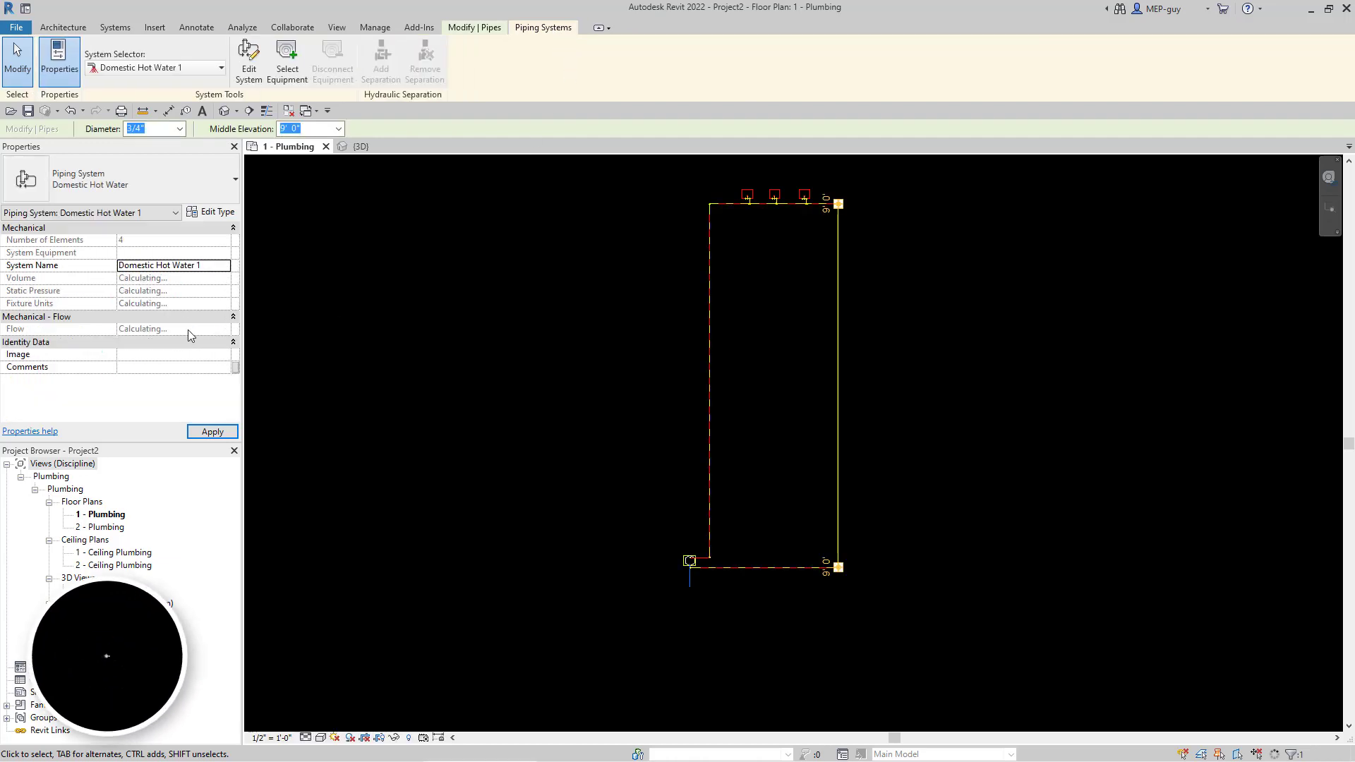
pyautogui.click(214, 267)
pyautogui.click(223, 266)
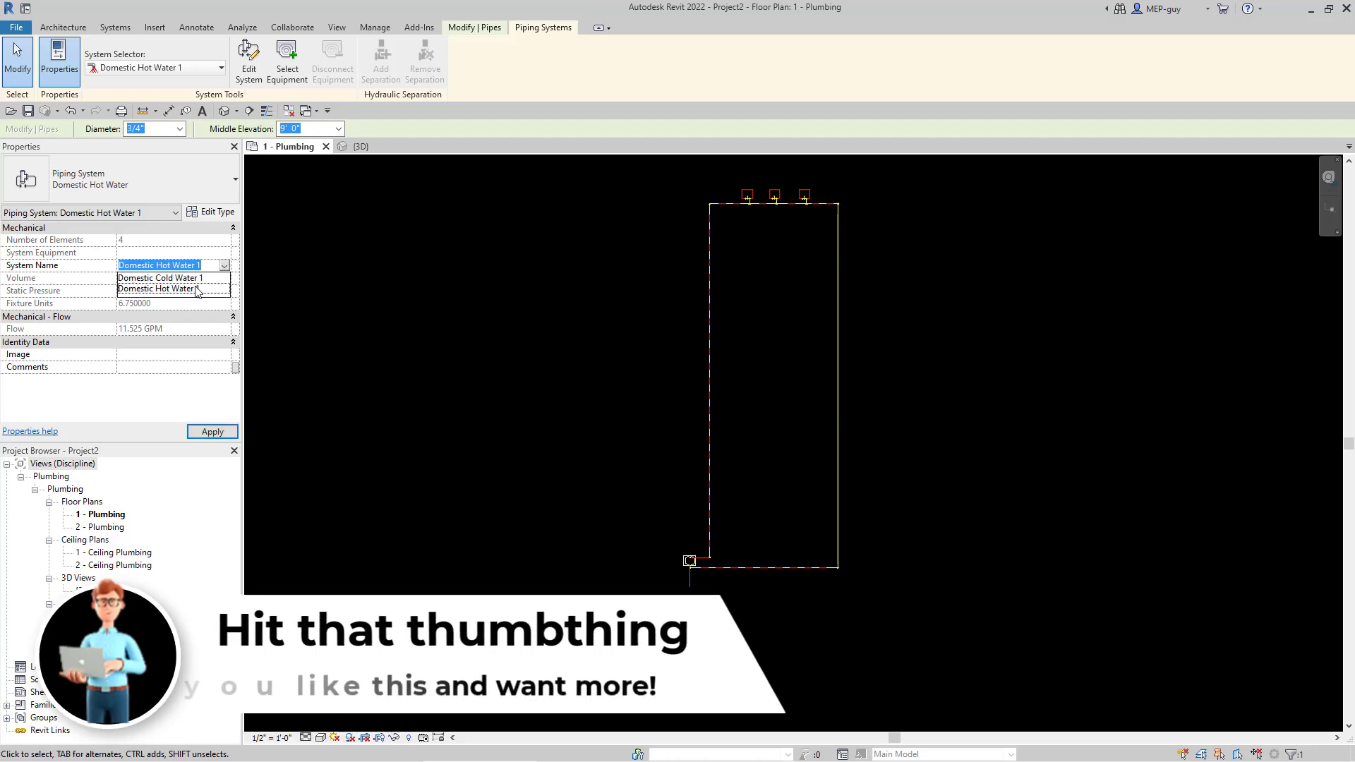
pyautogui.click(226, 266)
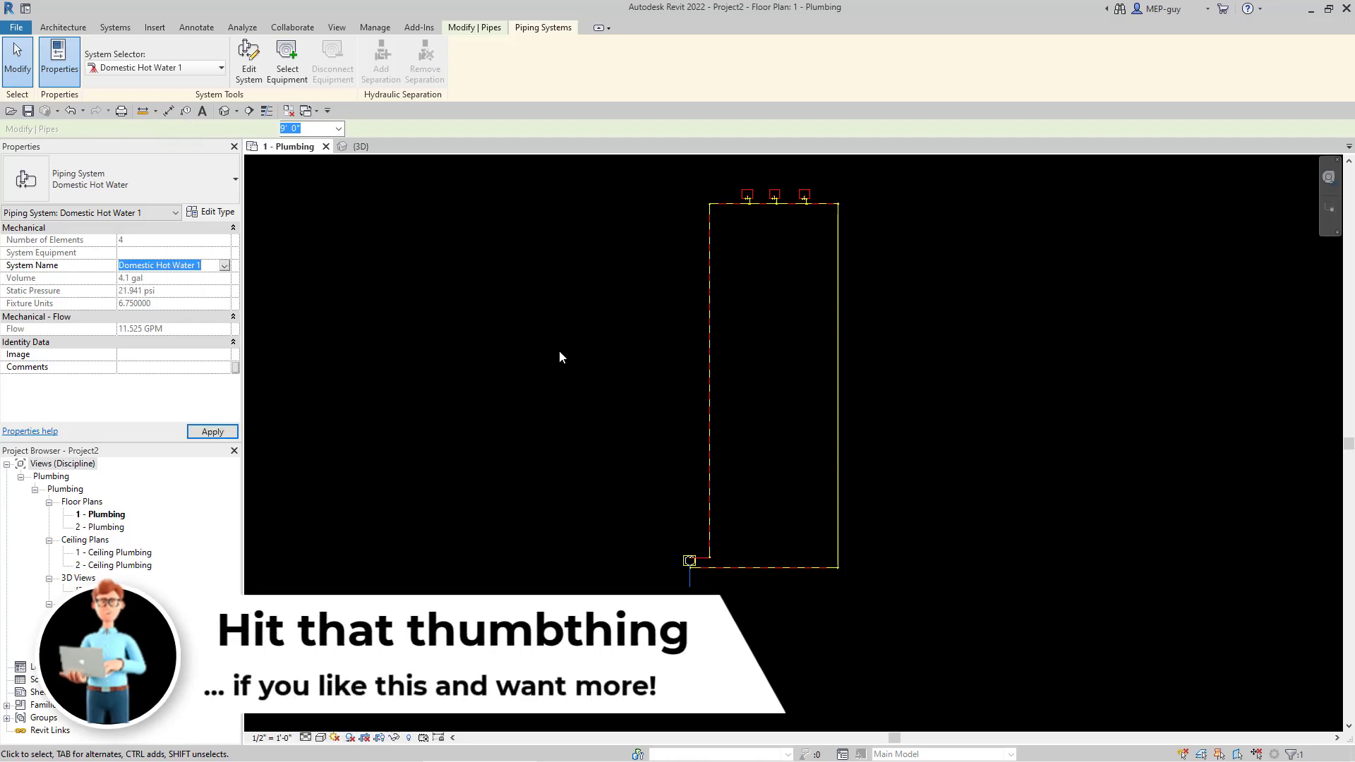
pyautogui.click(883, 371)
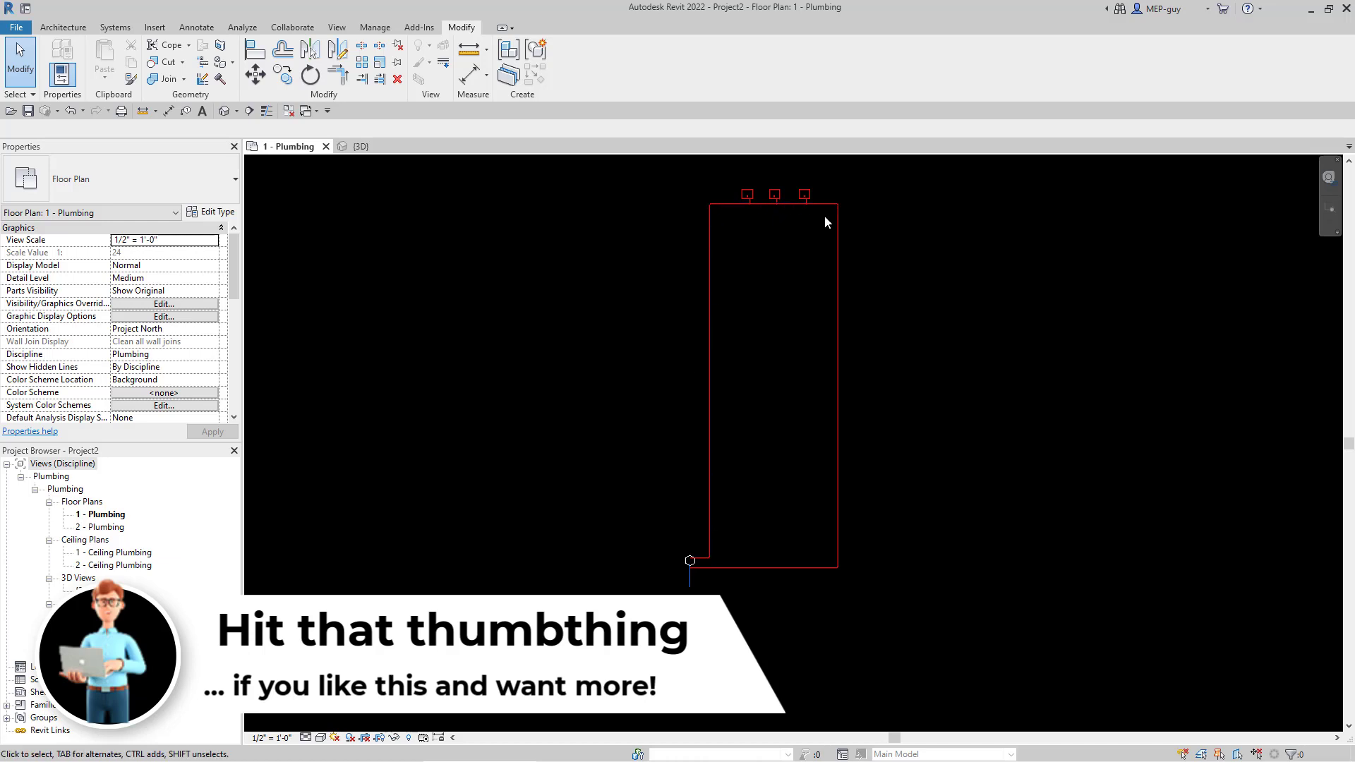
pyautogui.scroll(3, 853, 202)
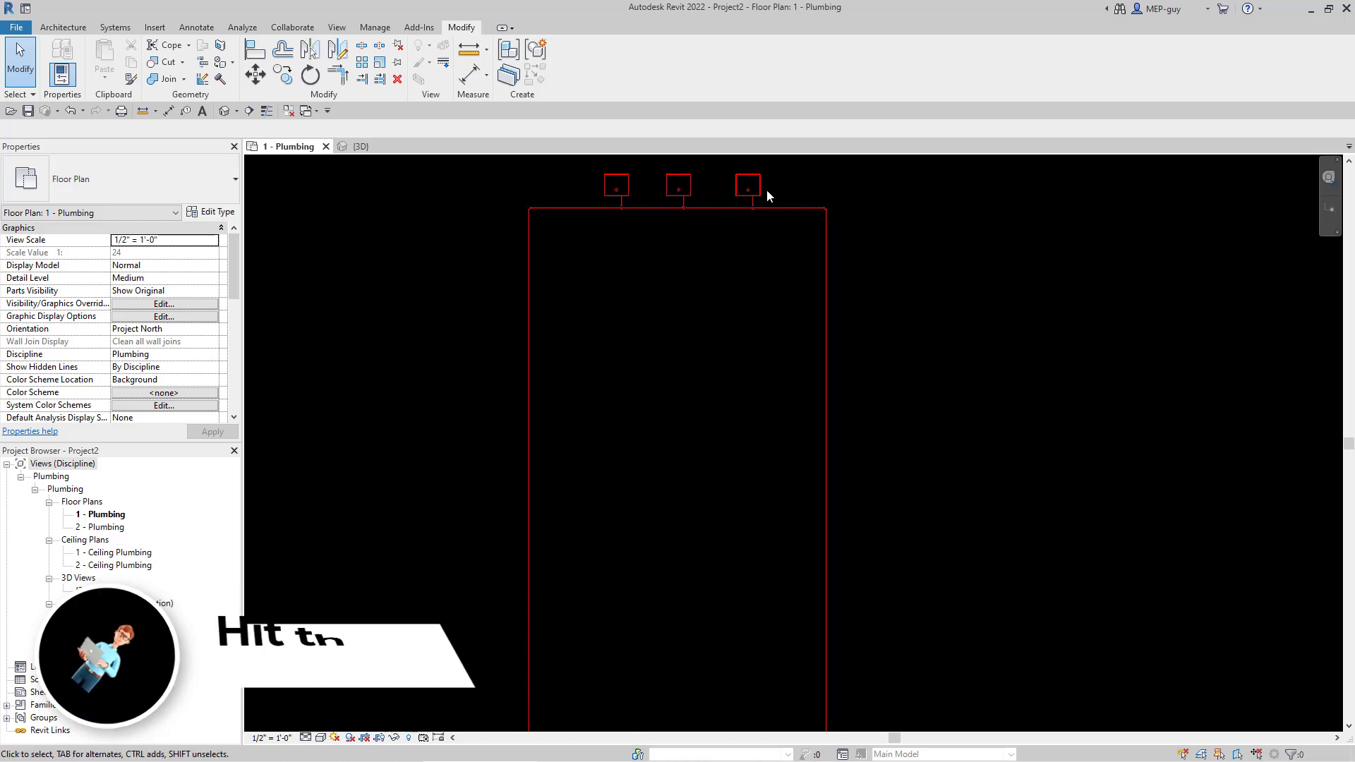
pyautogui.scroll(4, 758, 194)
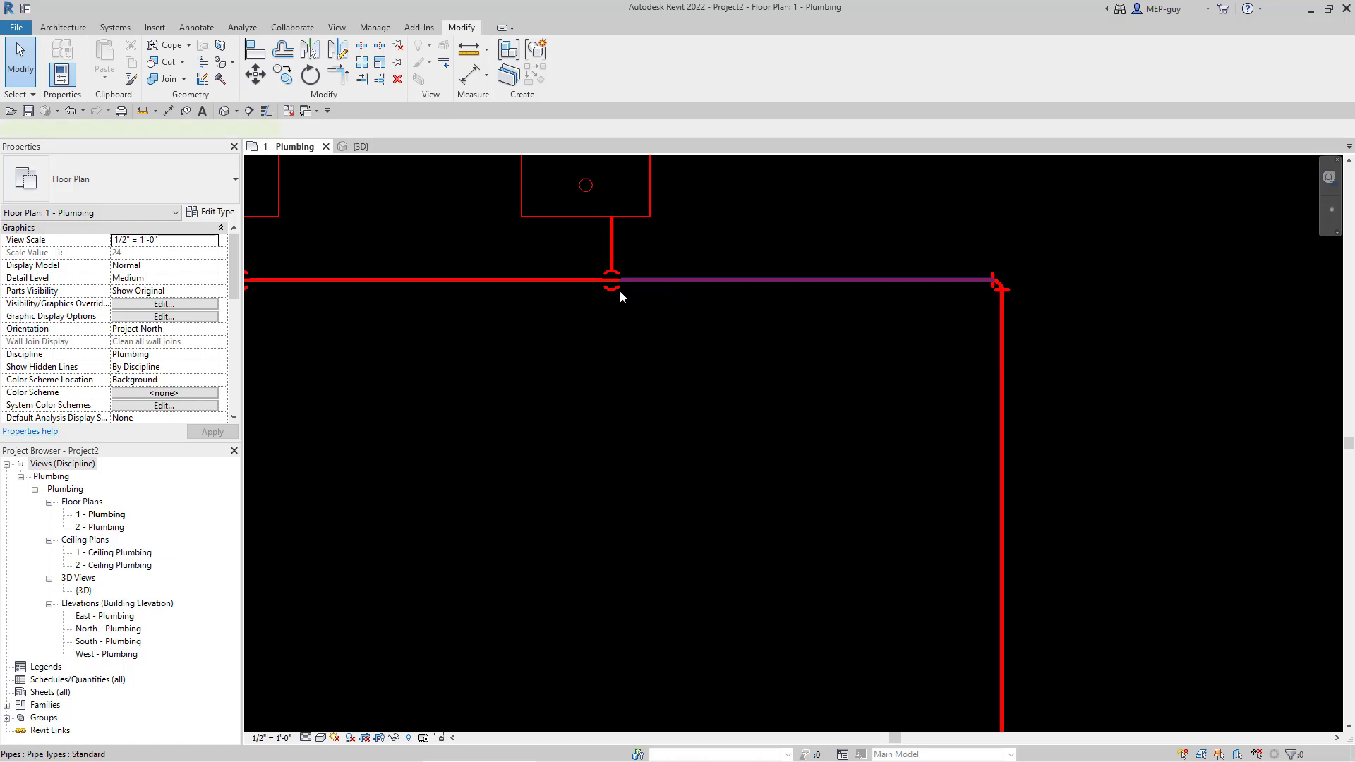
# - Shorten the pipe segment right of the middle sink drop from its left end
pyautogui.click(623, 282)
pyautogui.moveTo(617, 280); pyautogui.dragTo(673, 280)
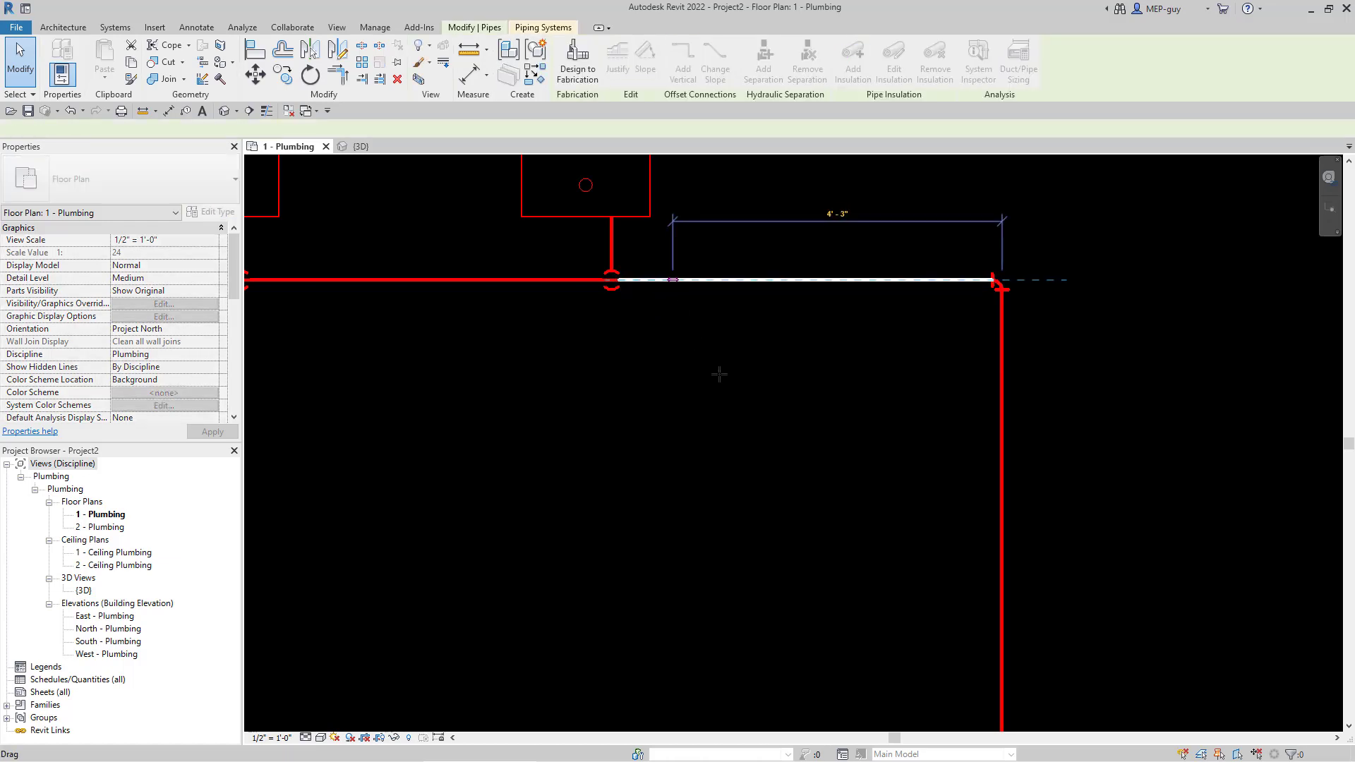
pyautogui.click(732, 370)
pyautogui.scroll(-6, 781, 226)
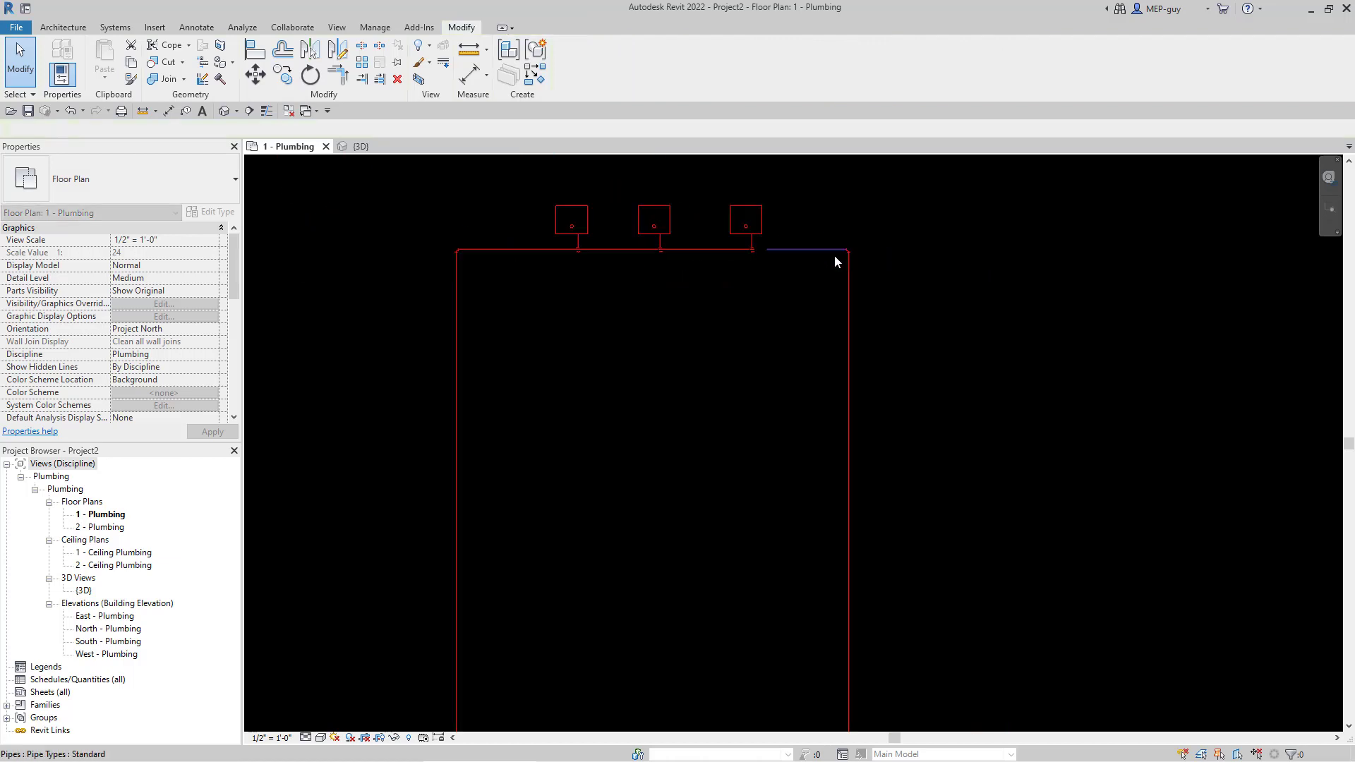
pyautogui.scroll(-4, 845, 261)
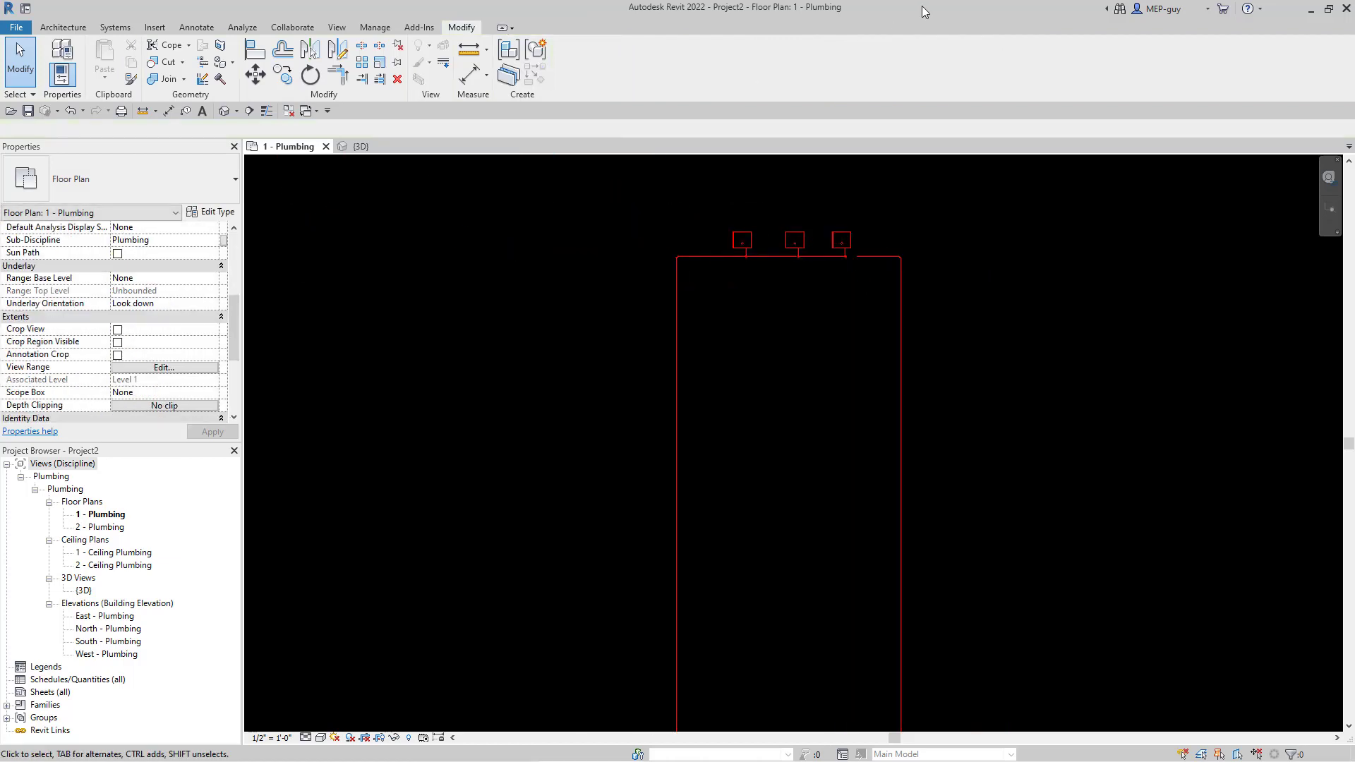
pyautogui.scroll(-3, 918, 336)
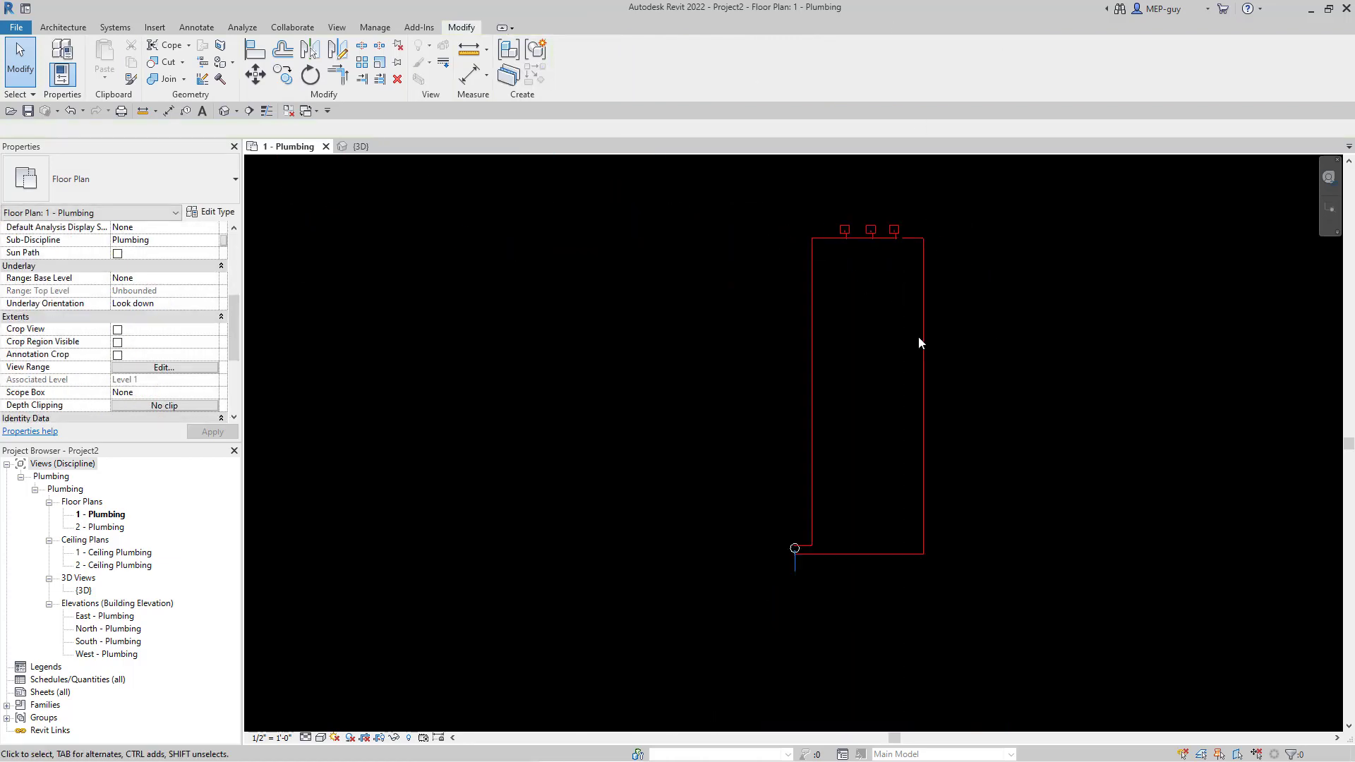
pyautogui.scroll(8, 822, 568)
pyautogui.scroll(6, 700, 518)
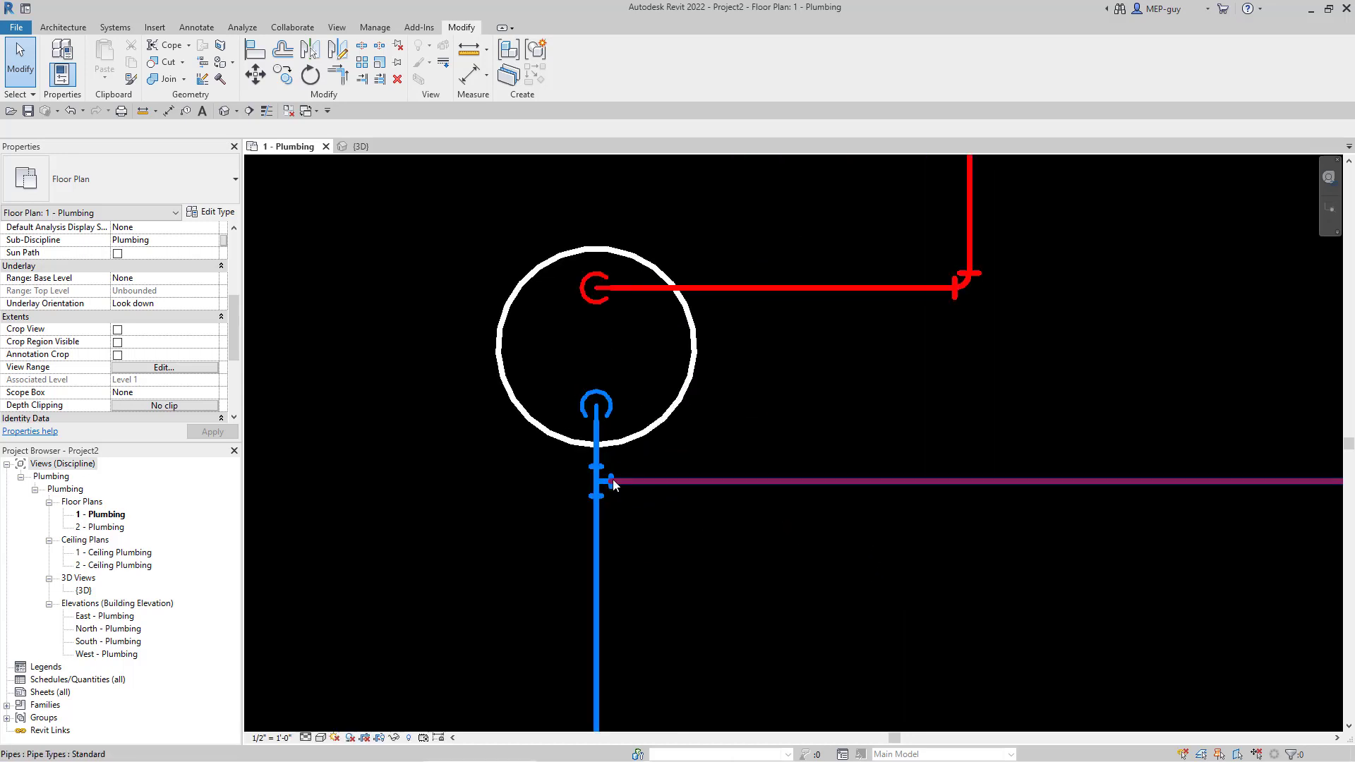
# - Pull the horizontal pipe's left end rightward so it stops short of the blue pipe
pyautogui.click(614, 480)
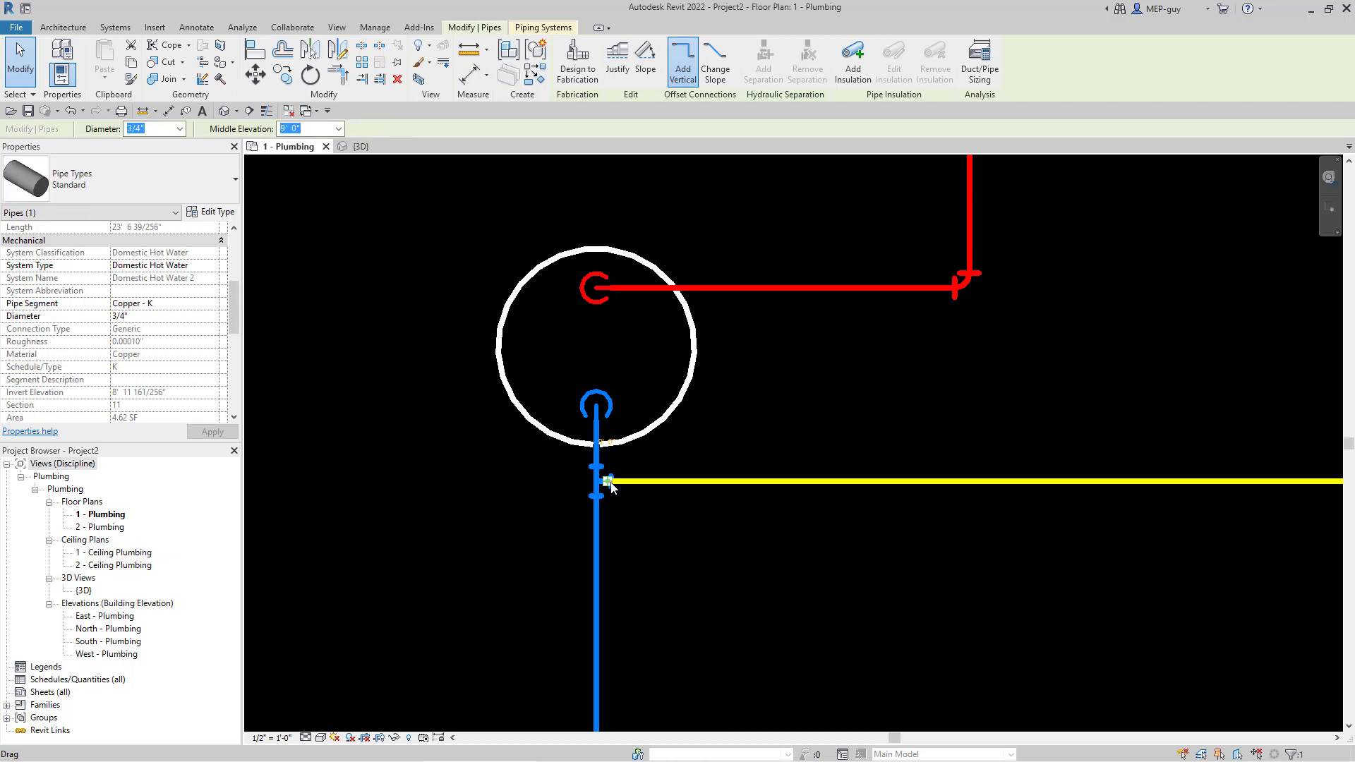
pyautogui.moveTo(668, 482); pyautogui.dragTo(785, 560)
pyautogui.click(573, 577)
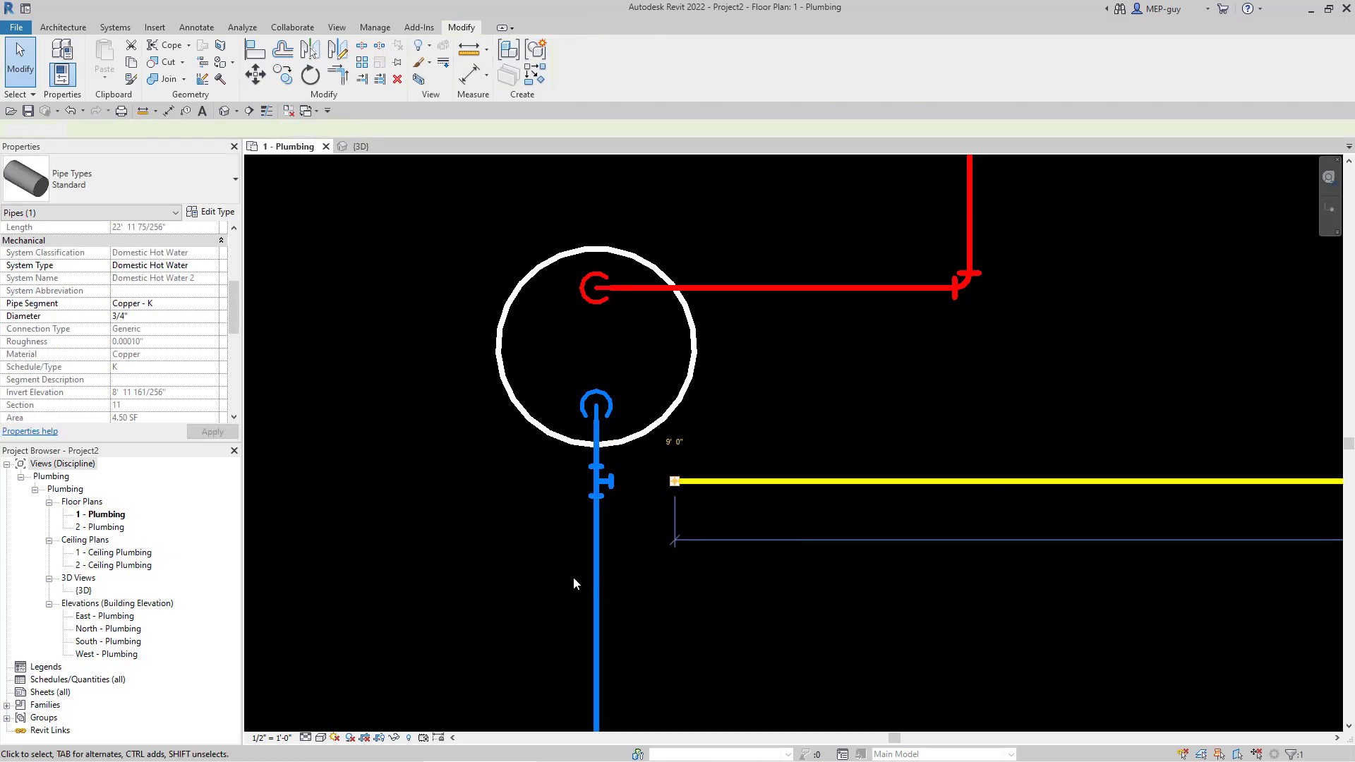
pyautogui.scroll(-5, 575, 589)
pyautogui.scroll(-8, 599, 625)
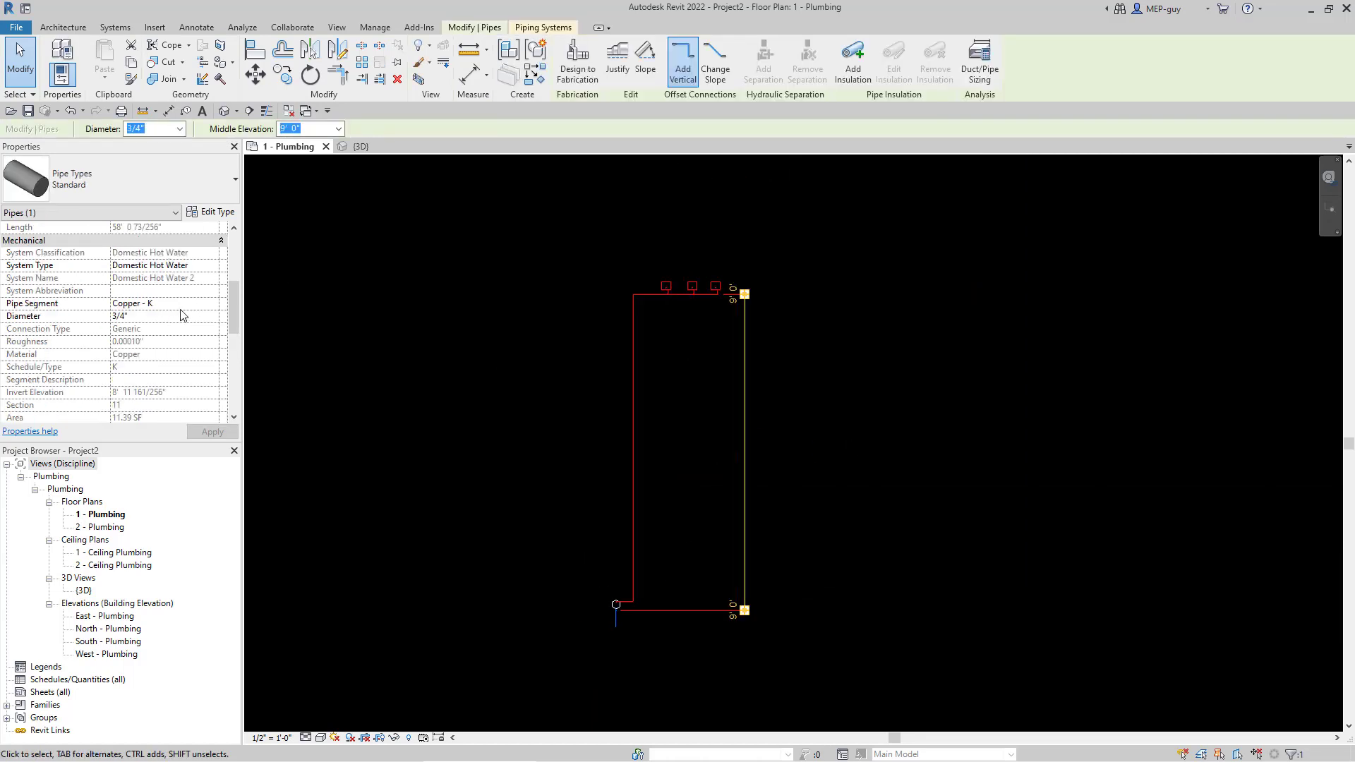
# - Browse the pipe's System Type list, leave it on Domestic Hot Water, and expand Families
pyautogui.click(196, 268)
pyautogui.click(212, 267)
pyautogui.moveTo(217, 296); pyautogui.dragTo(215, 322)
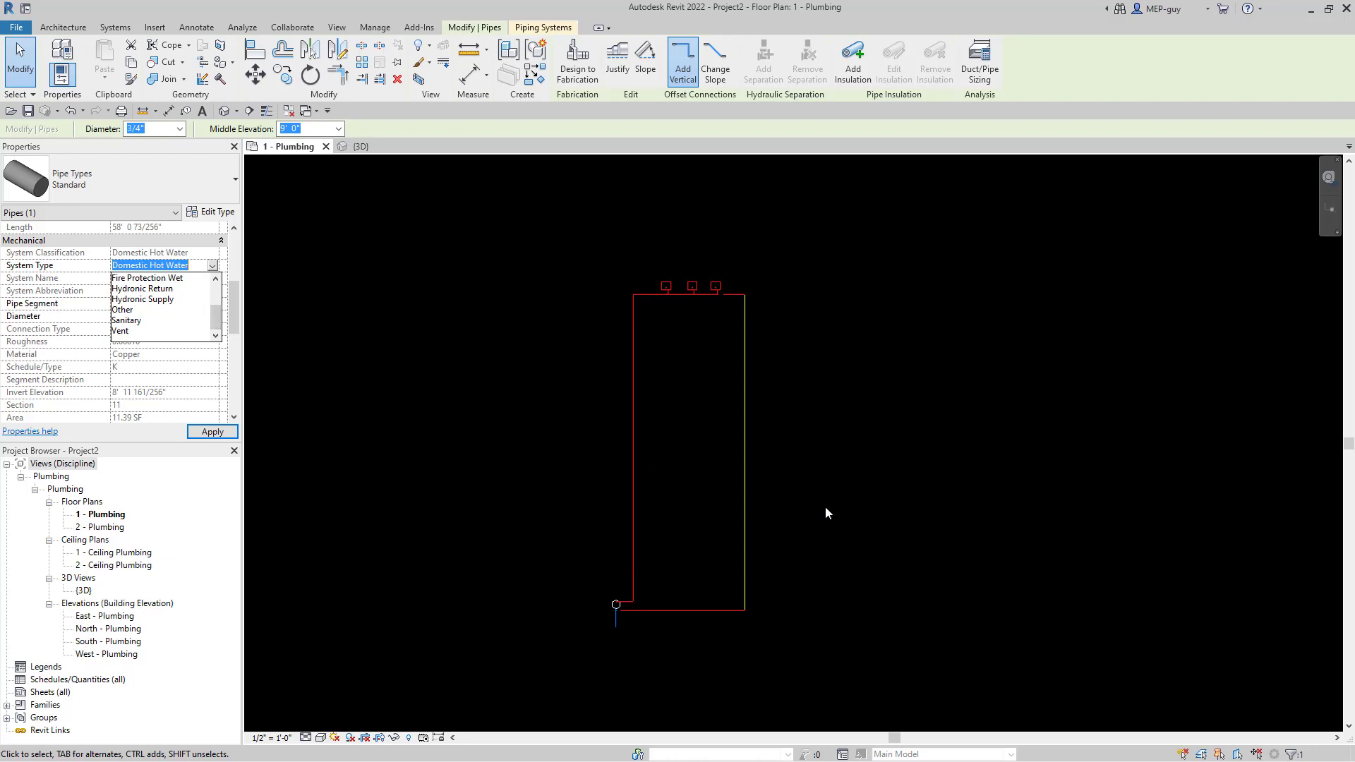
pyautogui.scroll(1, 851, 561)
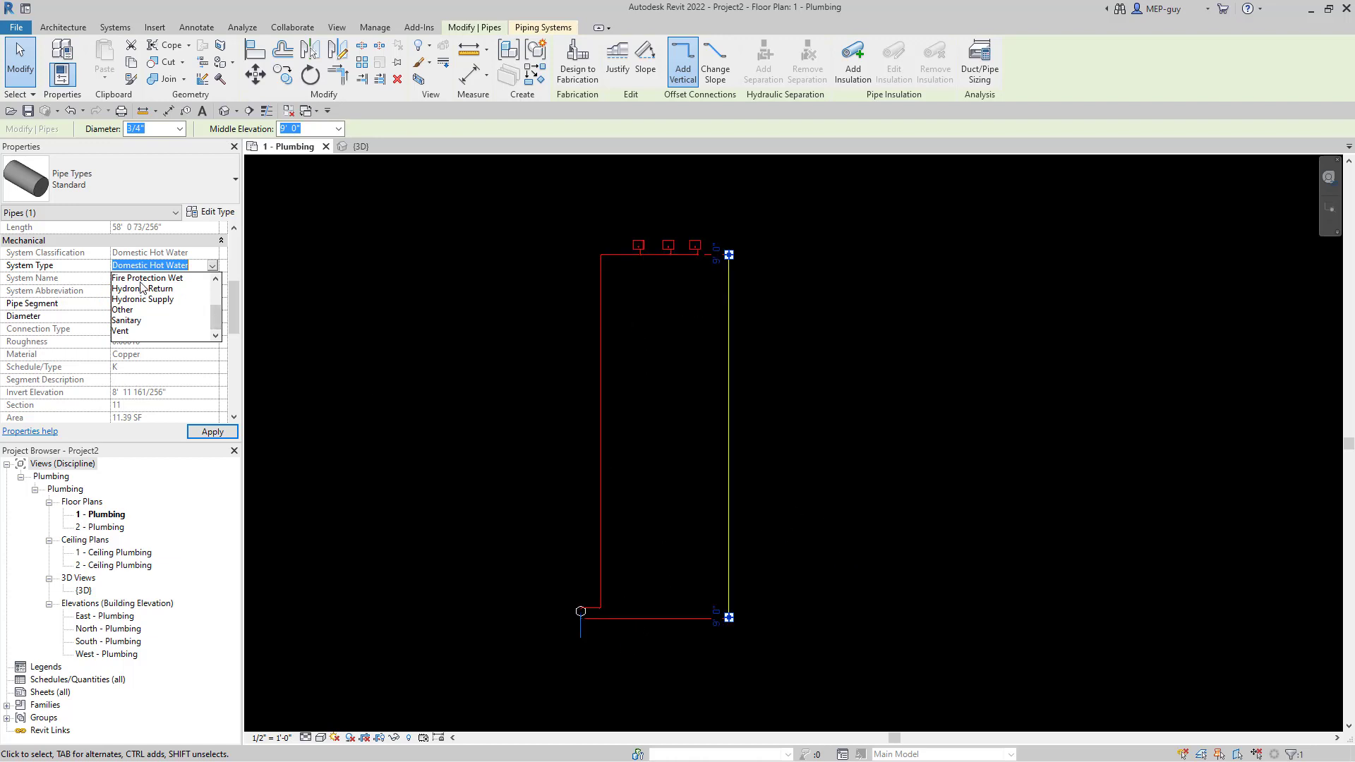
pyautogui.moveTo(213, 318); pyautogui.dragTo(215, 300)
pyautogui.scroll(-2, 166, 312)
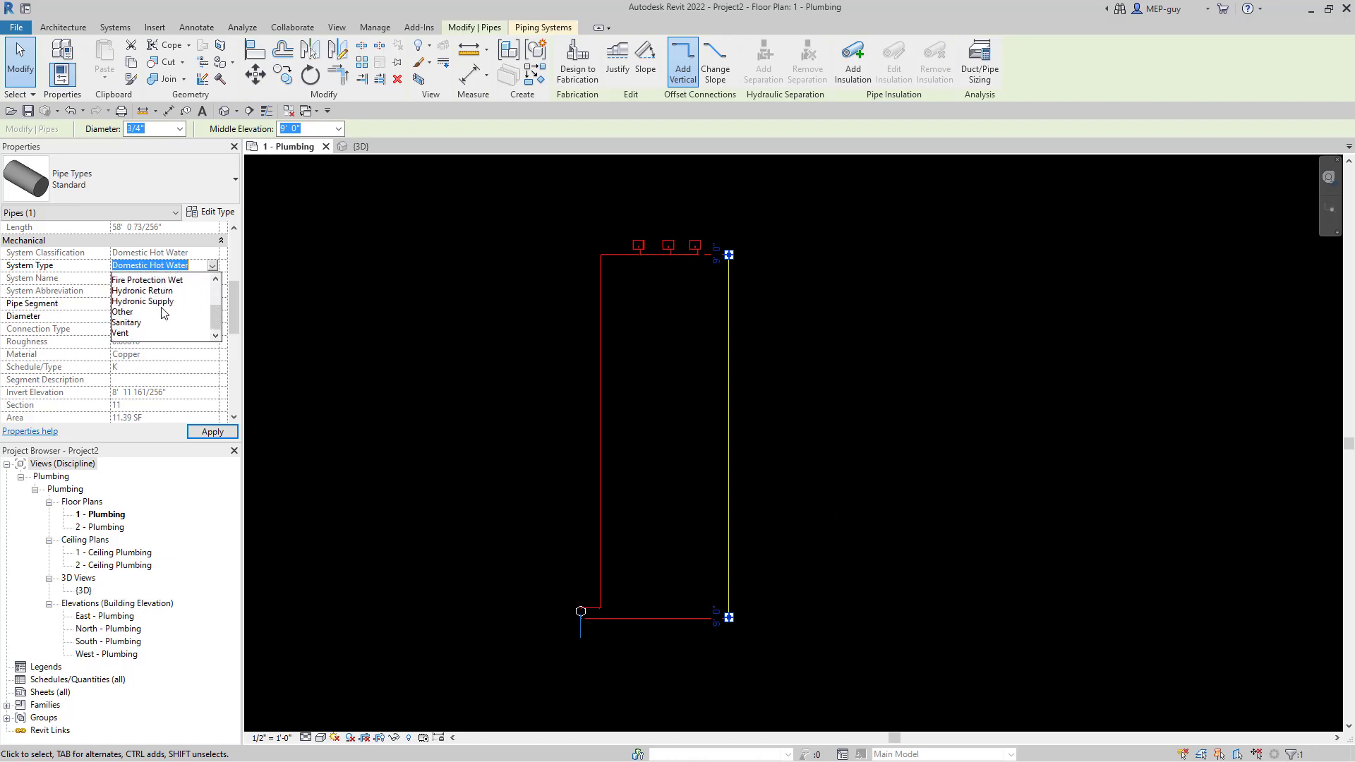
pyautogui.scroll(2, 163, 323)
pyautogui.scroll(1, 162, 317)
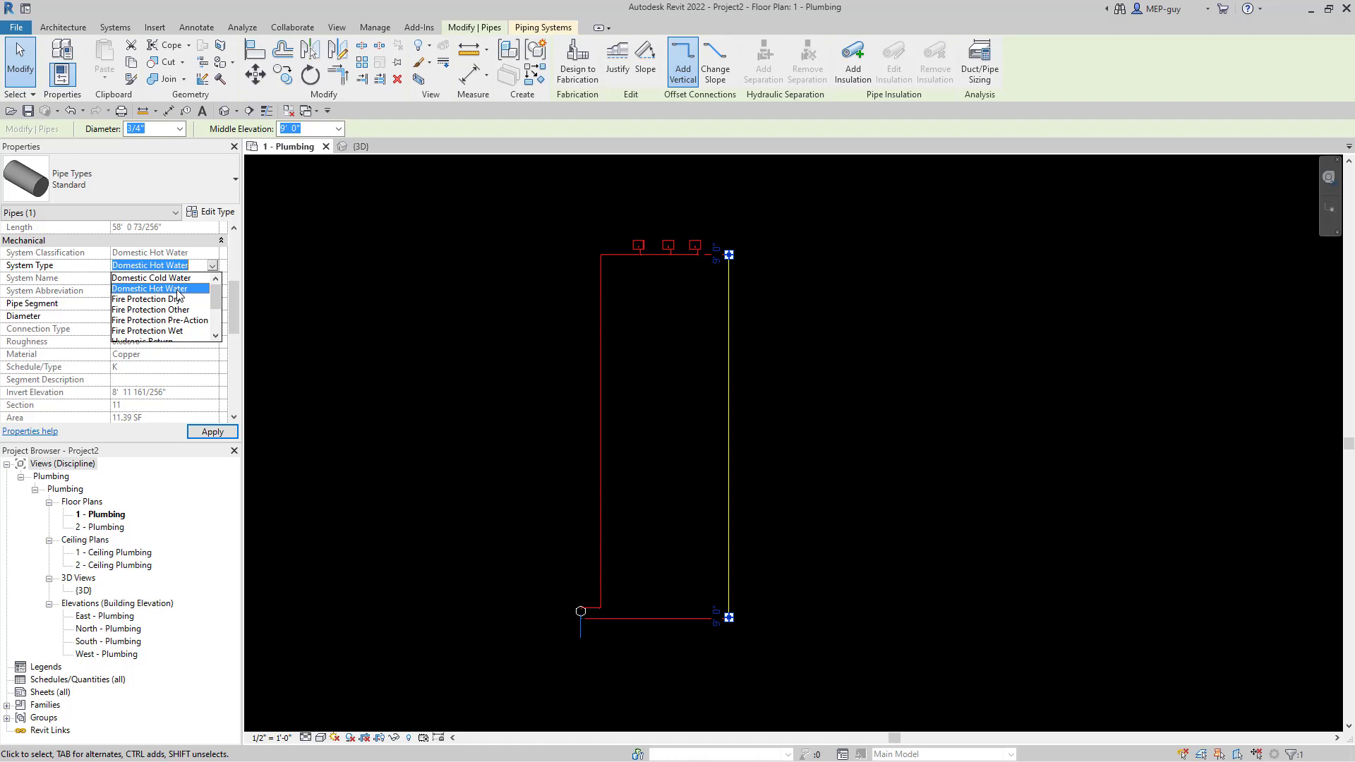
pyautogui.click(6, 705)
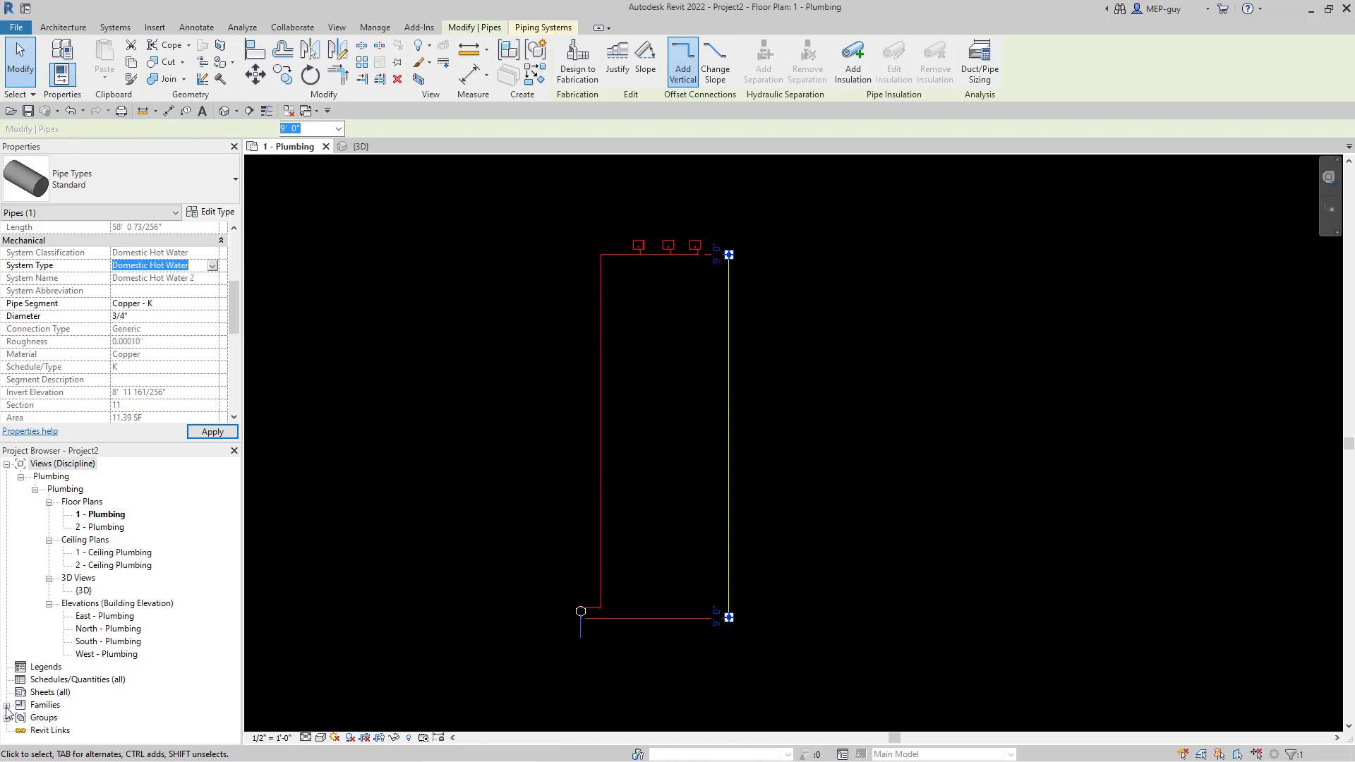
pyautogui.click(6, 705)
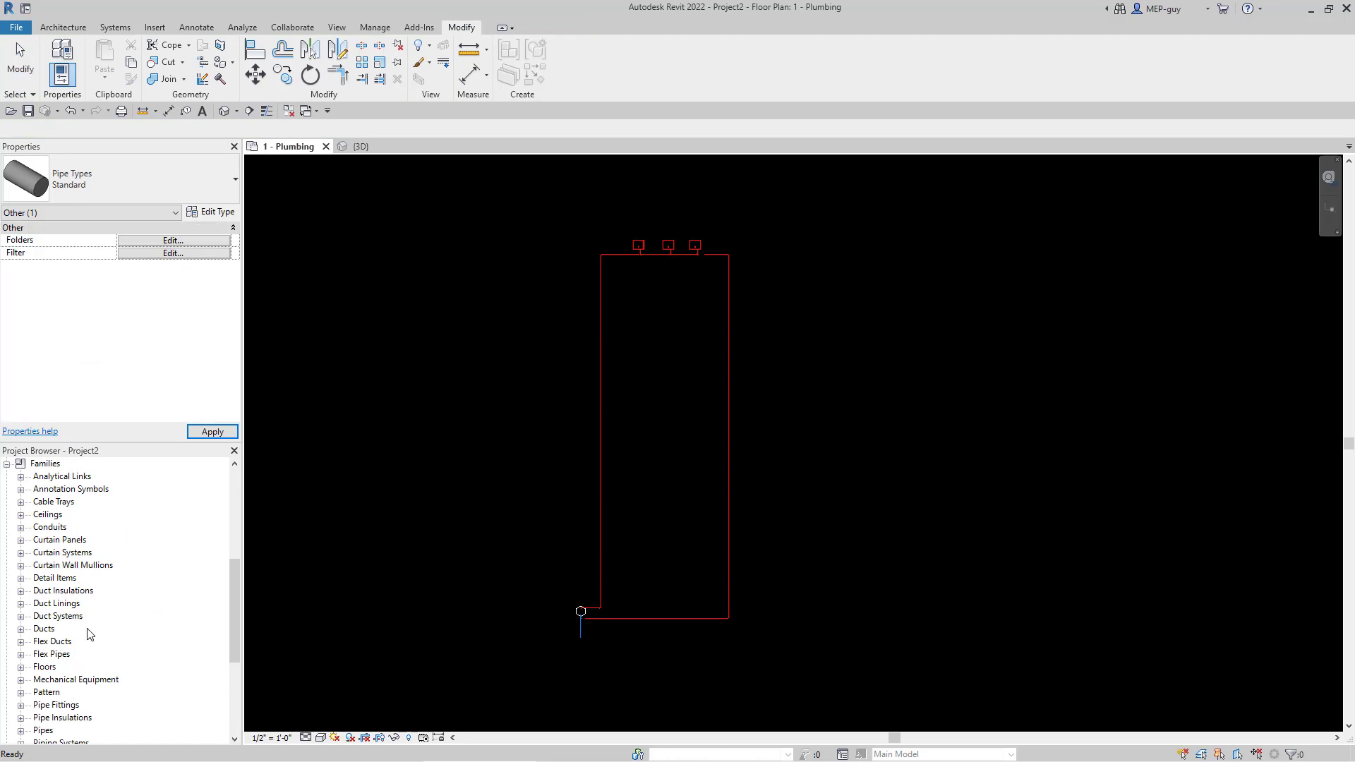
# - Search the Project Browser for 'hot water'
pyautogui.rightClick(56, 465)
pyautogui.click(113, 492)
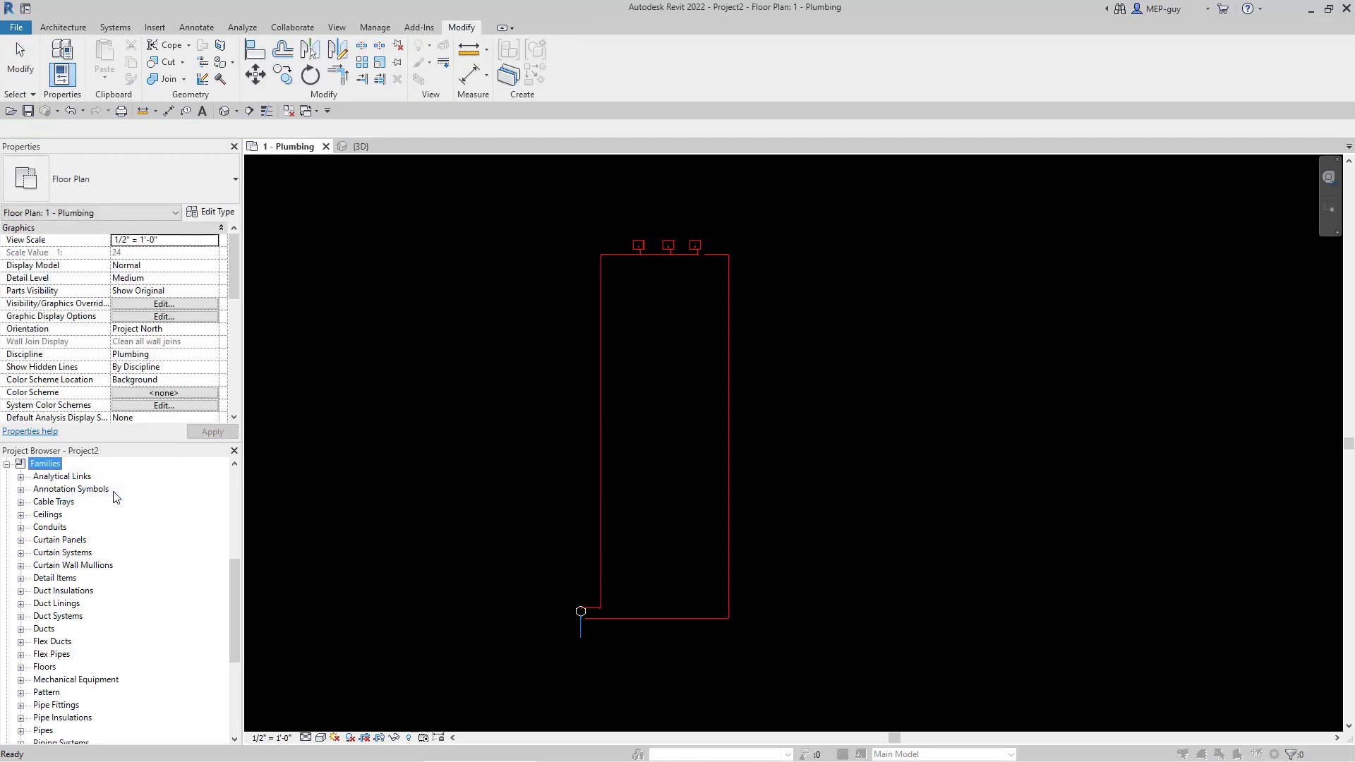
pyautogui.write('hot w')
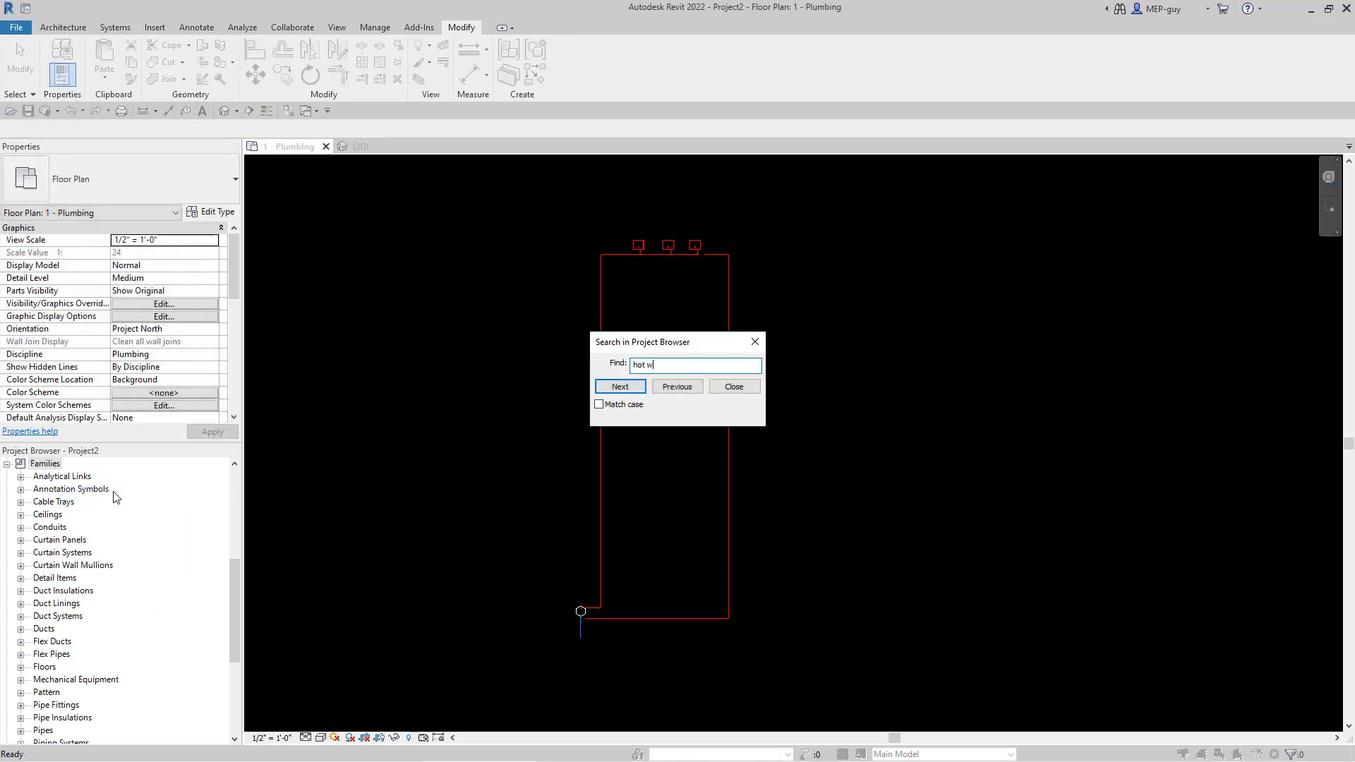
pyautogui.write('ater')
pyautogui.press('Return')
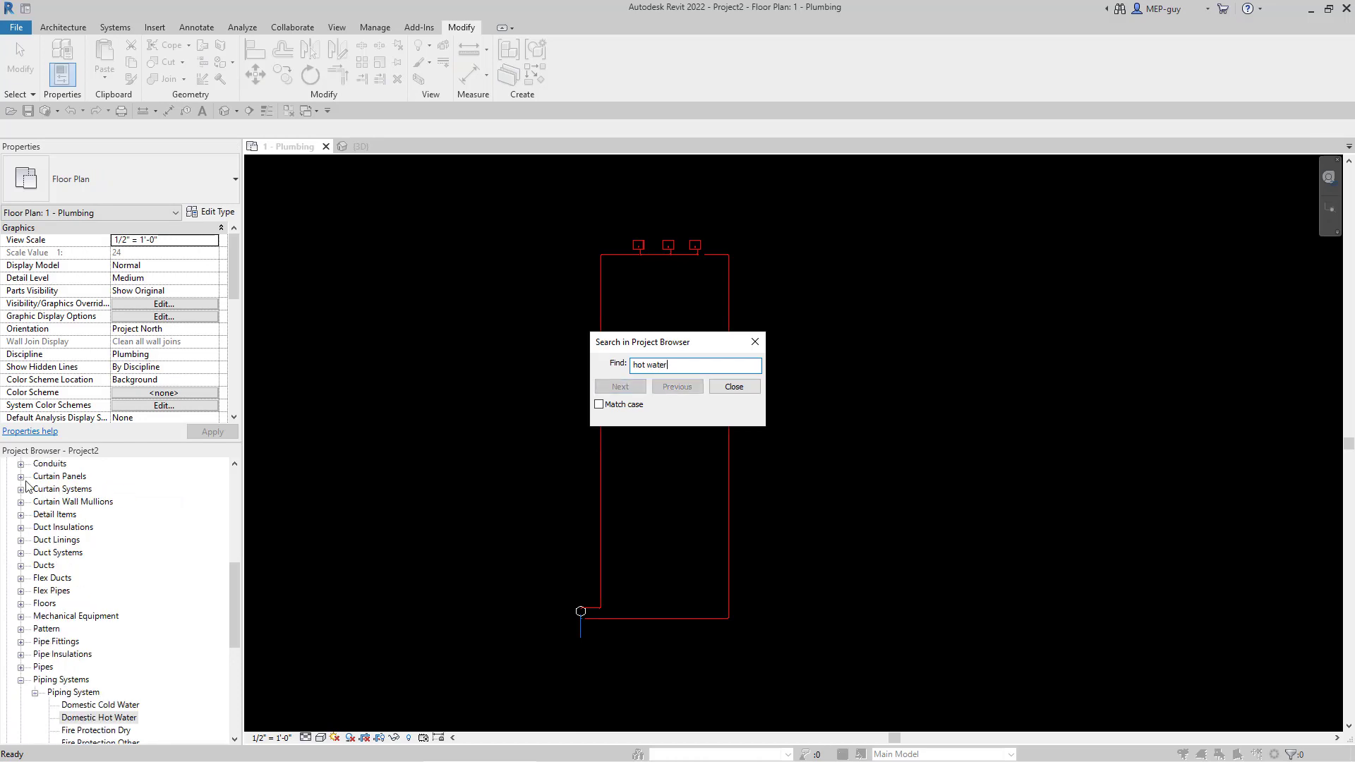
pyautogui.click(734, 386)
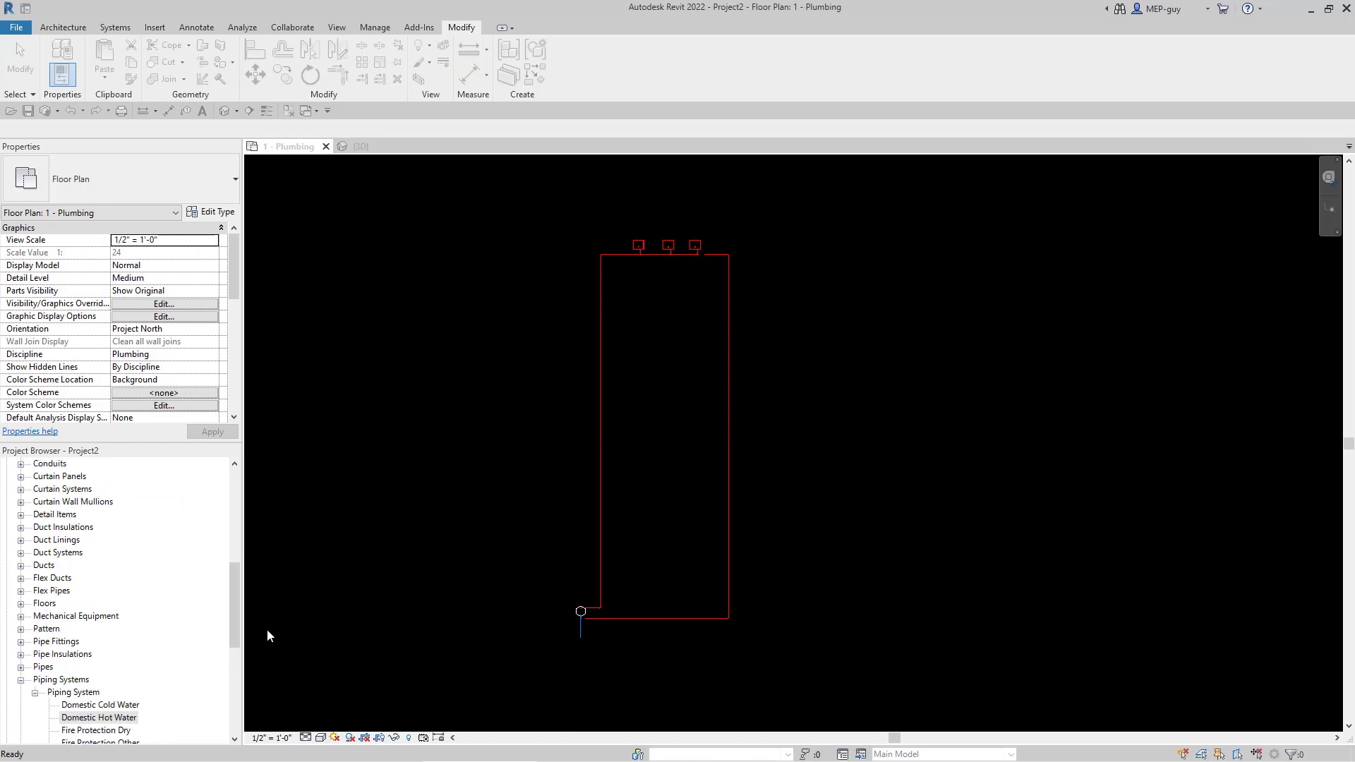
# - Duplicate the Domestic Hot Water piping system type
pyautogui.click(99, 718)
pyautogui.scroll(-2, 106, 649)
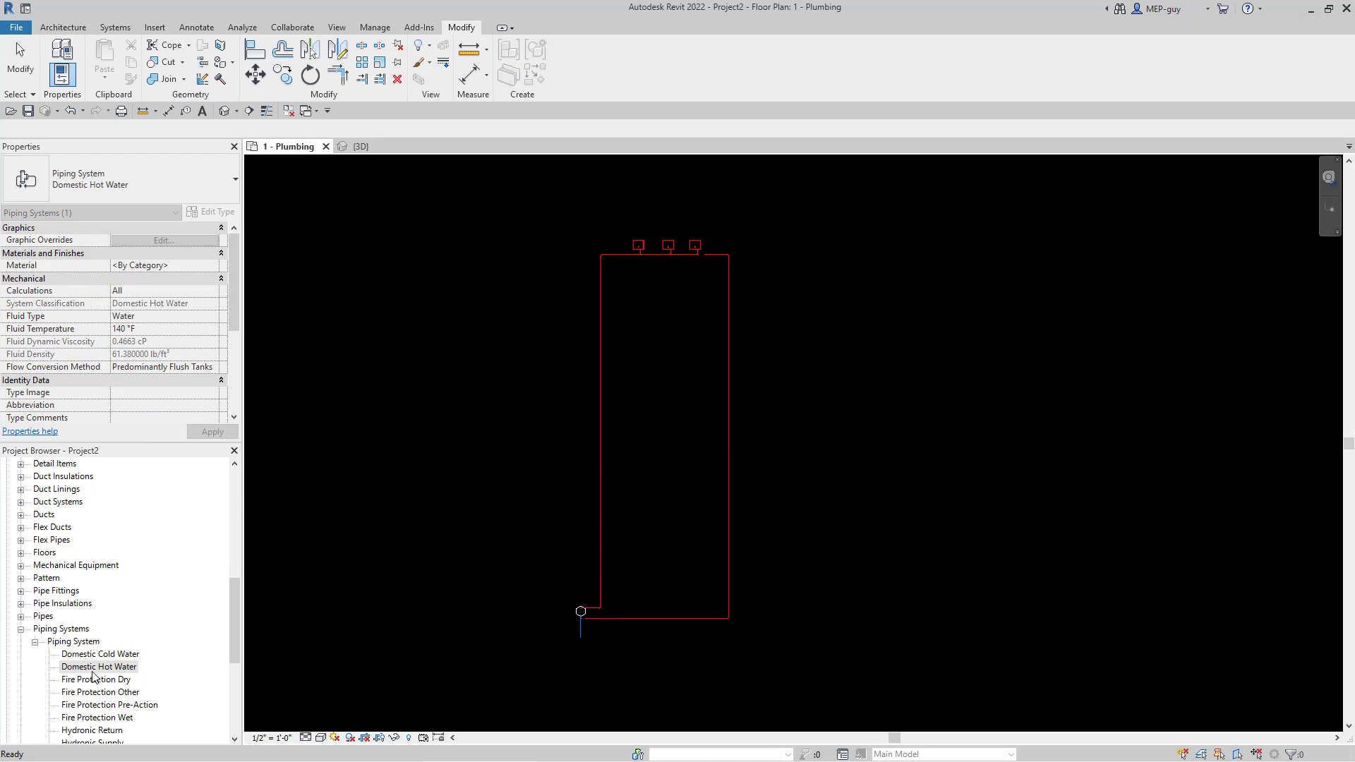
pyautogui.rightClick(99, 672)
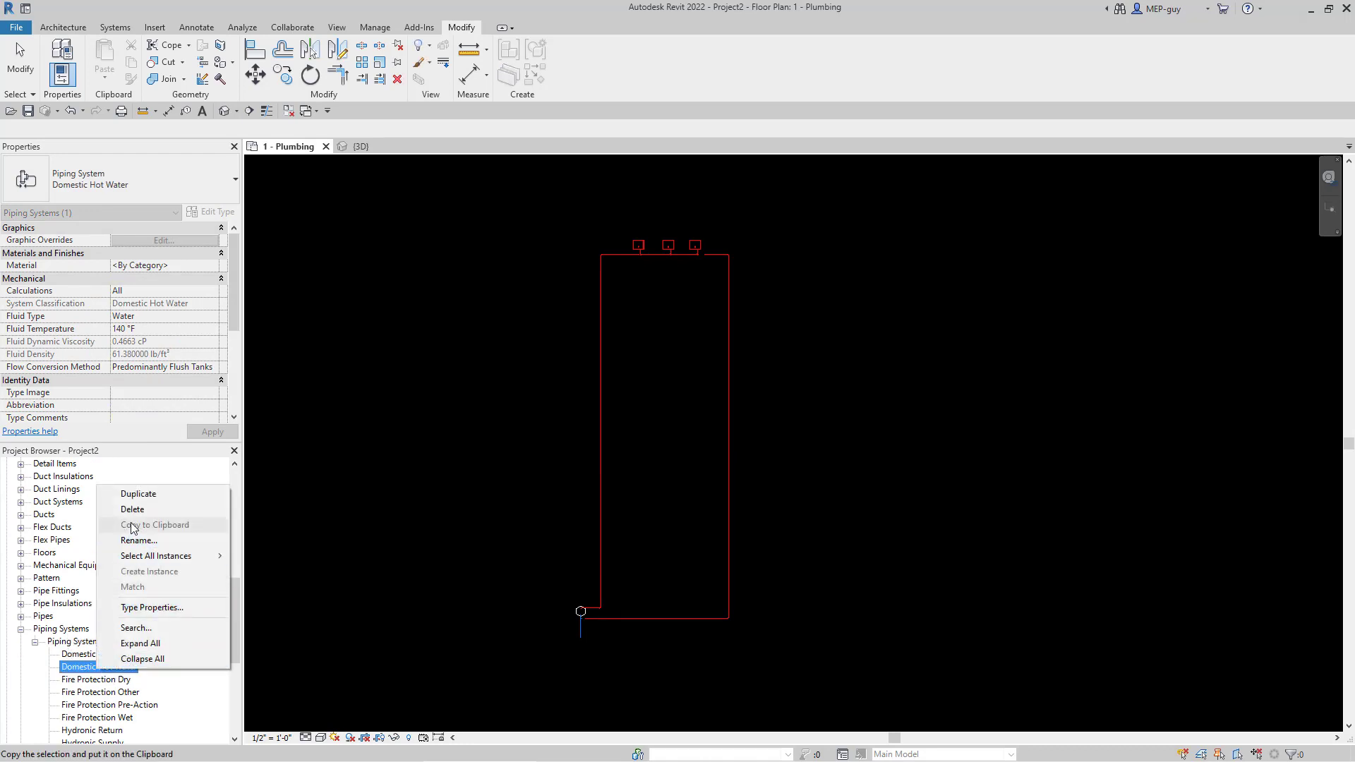
pyautogui.click(139, 494)
# - Rename the Domestic Hot Water 2 copy to Hot Water Return
pyautogui.click(130, 680)
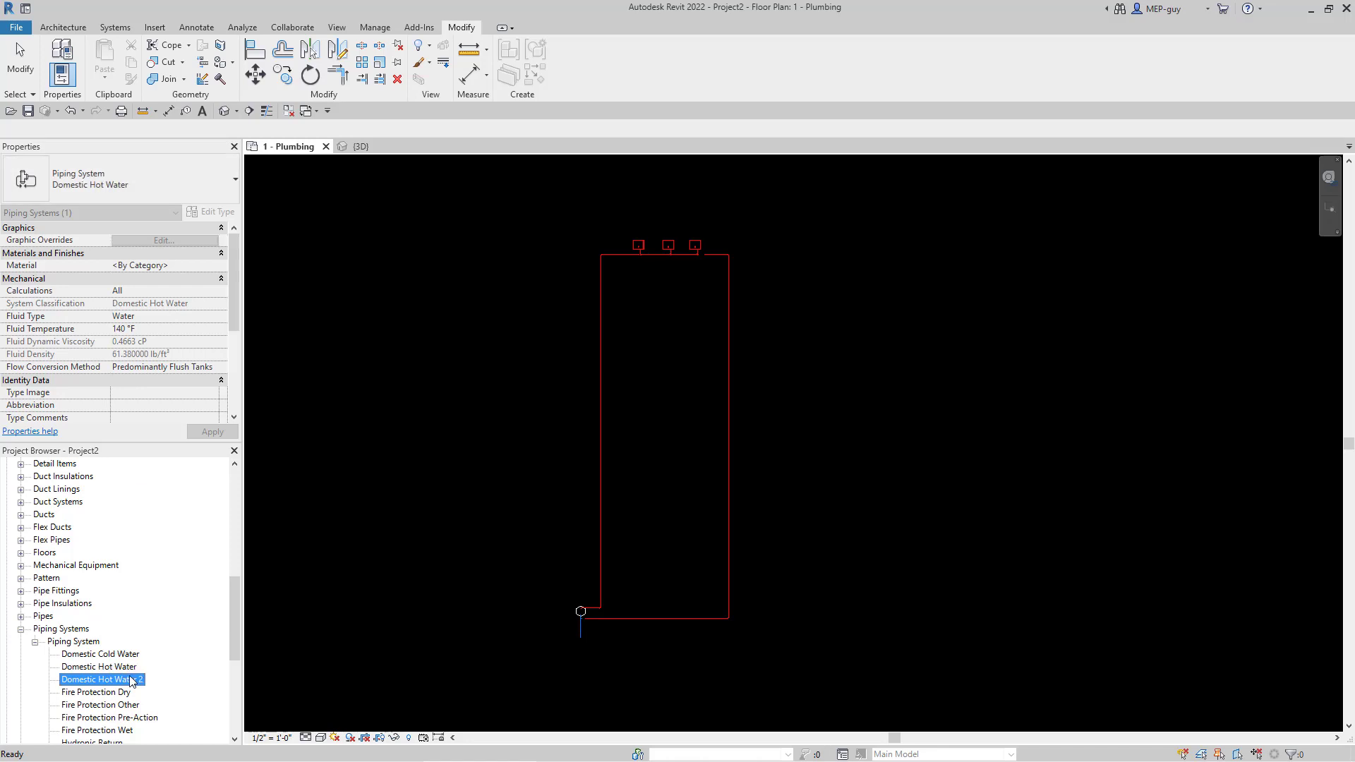
pyautogui.click(128, 681)
pyautogui.click(98, 681)
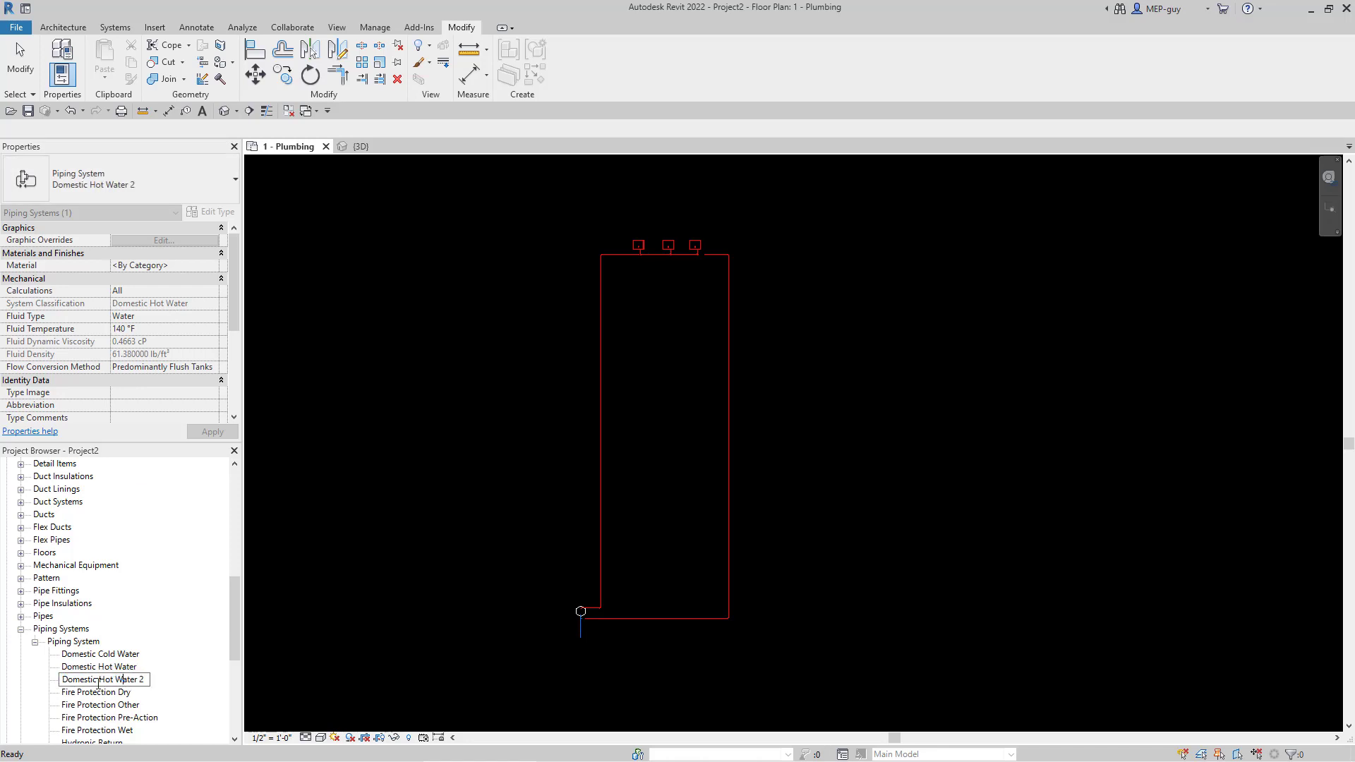
pyautogui.moveTo(98, 679); pyautogui.dragTo(58, 681)
pyautogui.press('Delete')
pyautogui.press('Delete')
pyautogui.write('n')
pyautogui.press('Return')
pyautogui.click(742, 436)
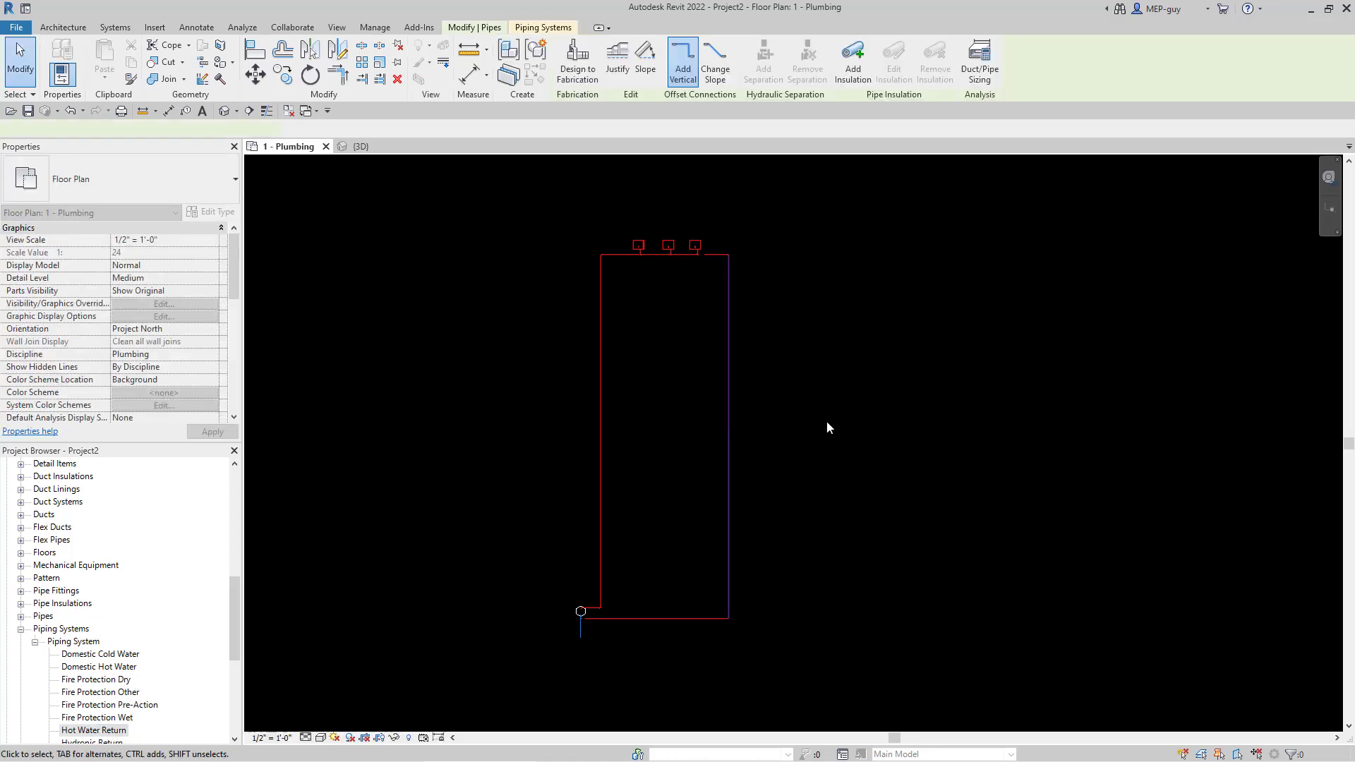
# - Assign the right vertical pipe to the Hot Water Return system type
pyautogui.scroll(-3, 188, 292)
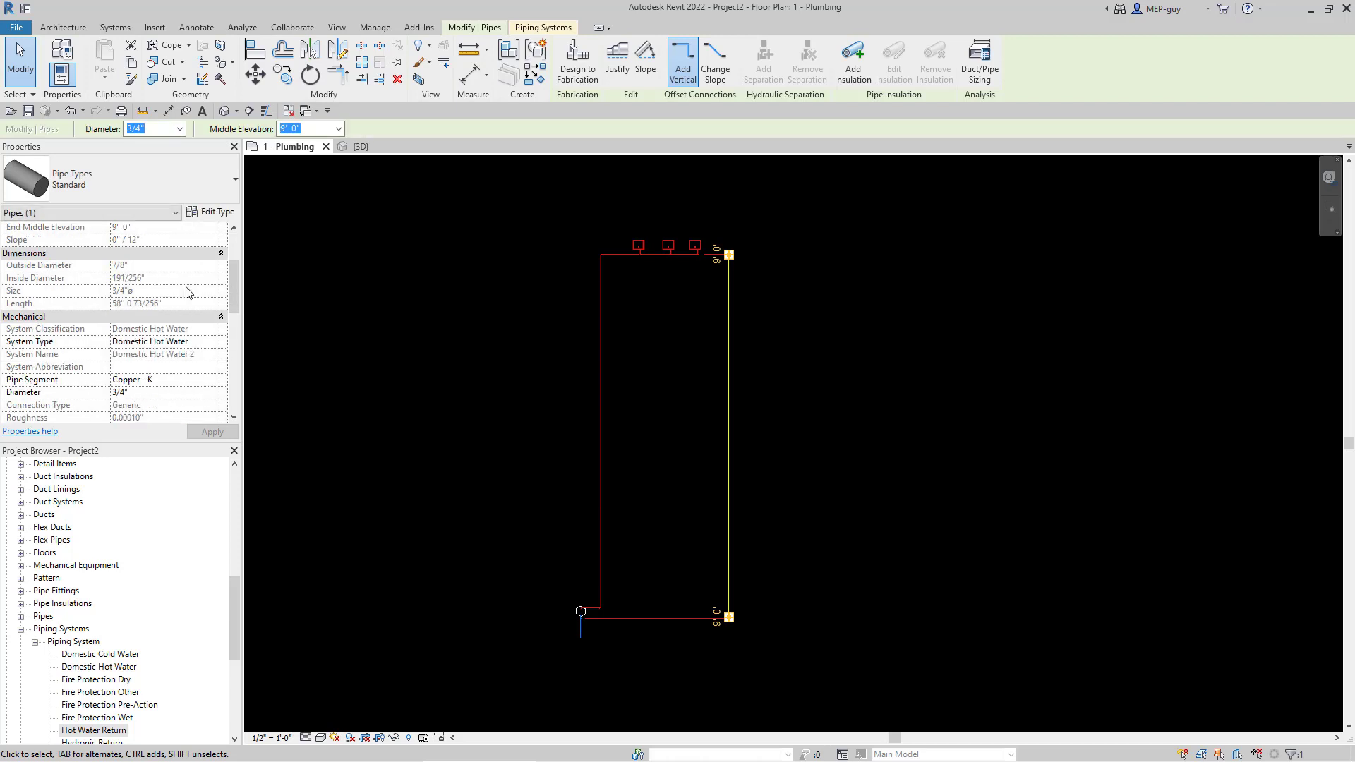
pyautogui.click(202, 343)
pyautogui.click(212, 343)
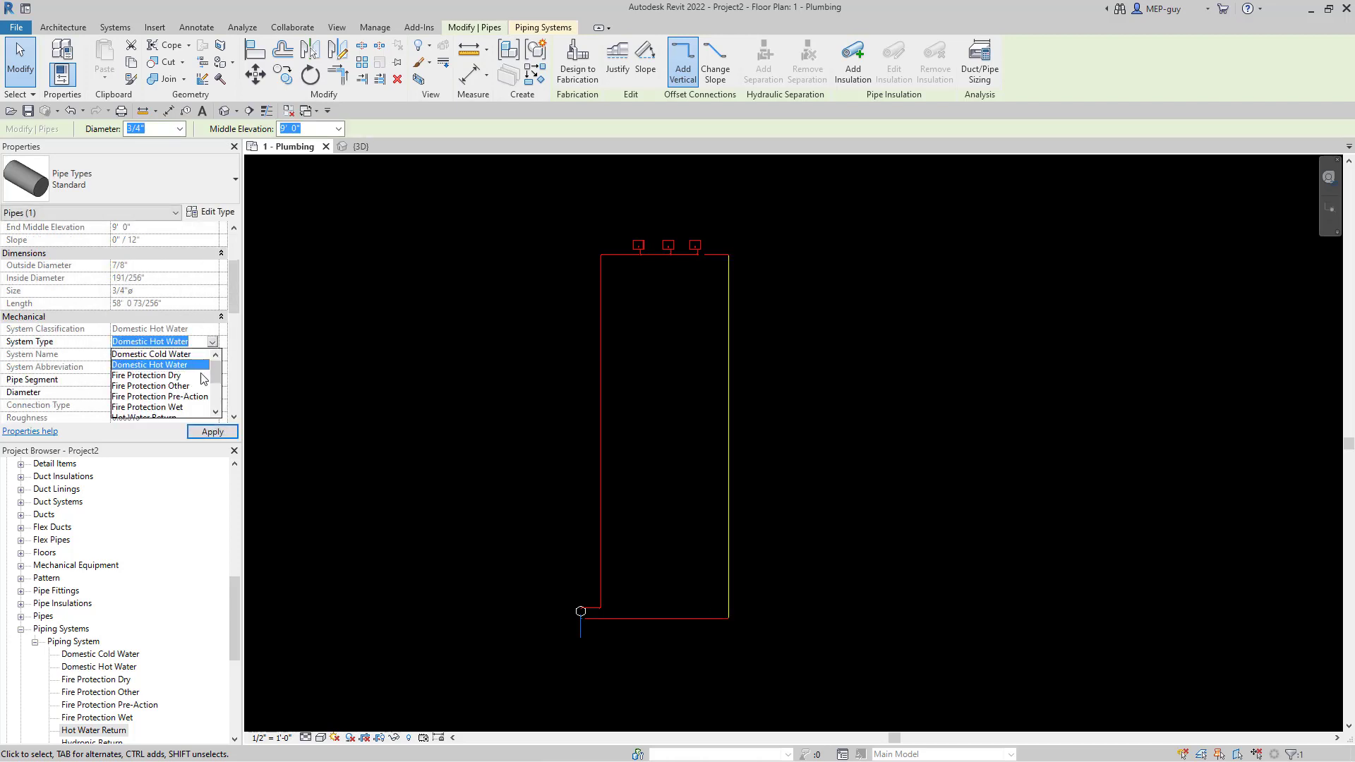
pyautogui.scroll(-2, 198, 369)
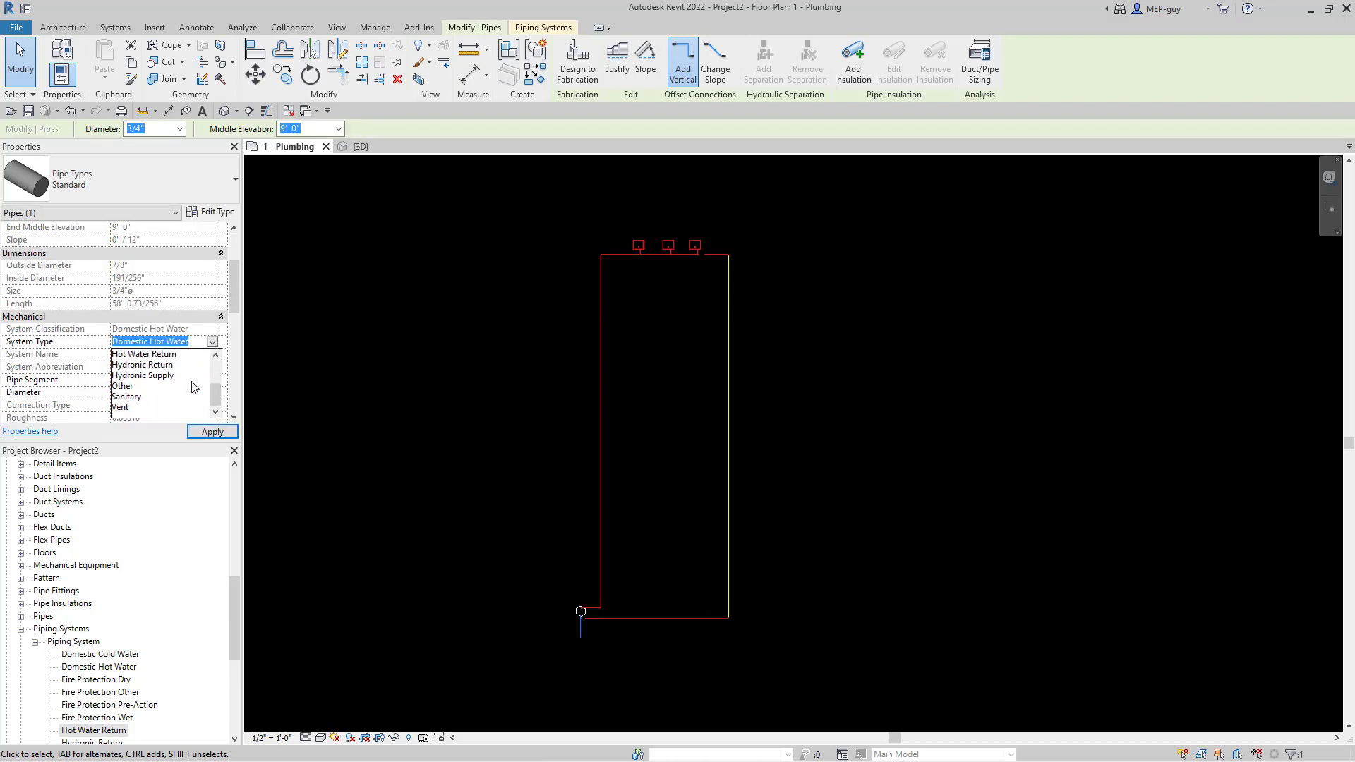
pyautogui.click(170, 355)
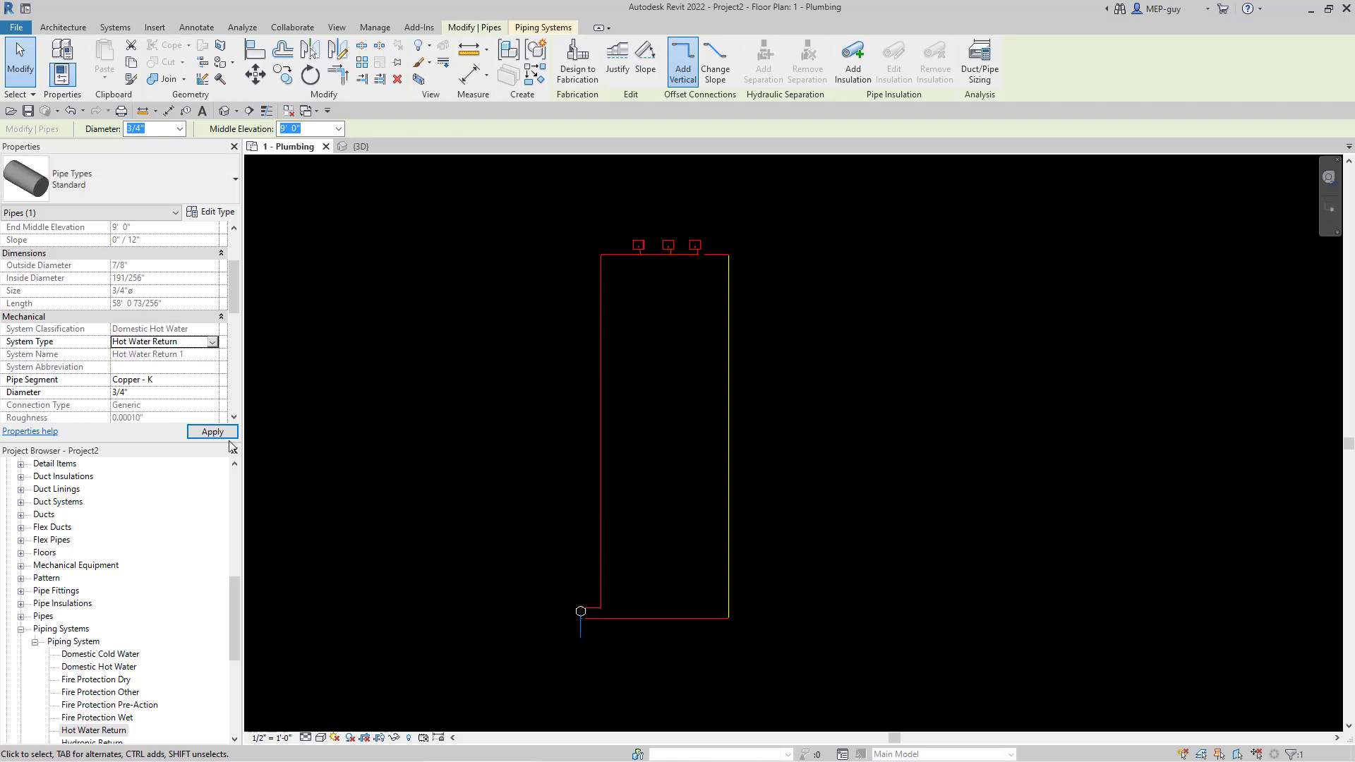
pyautogui.click(897, 503)
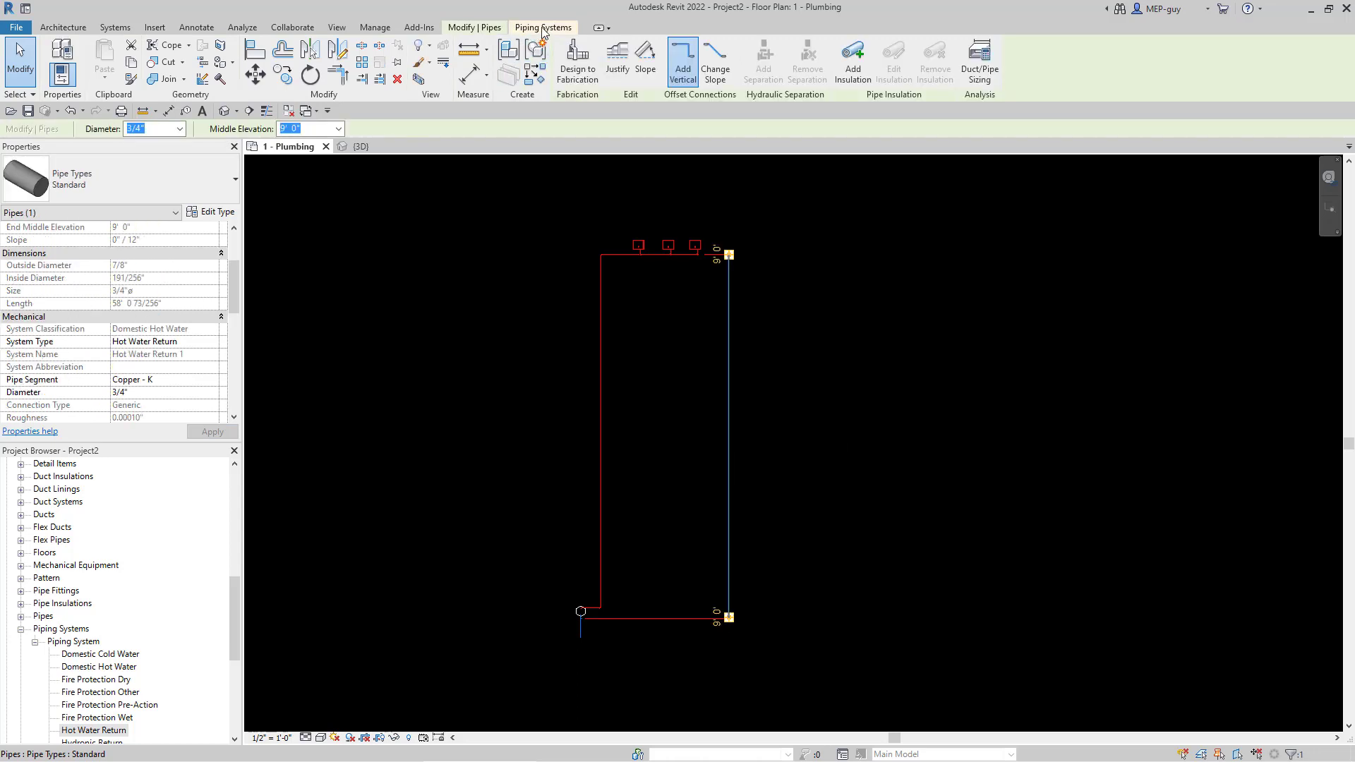
# - Override Hot Water Return's line colour to pink (RGB 255-128-255) in its type settings
pyautogui.click(543, 29)
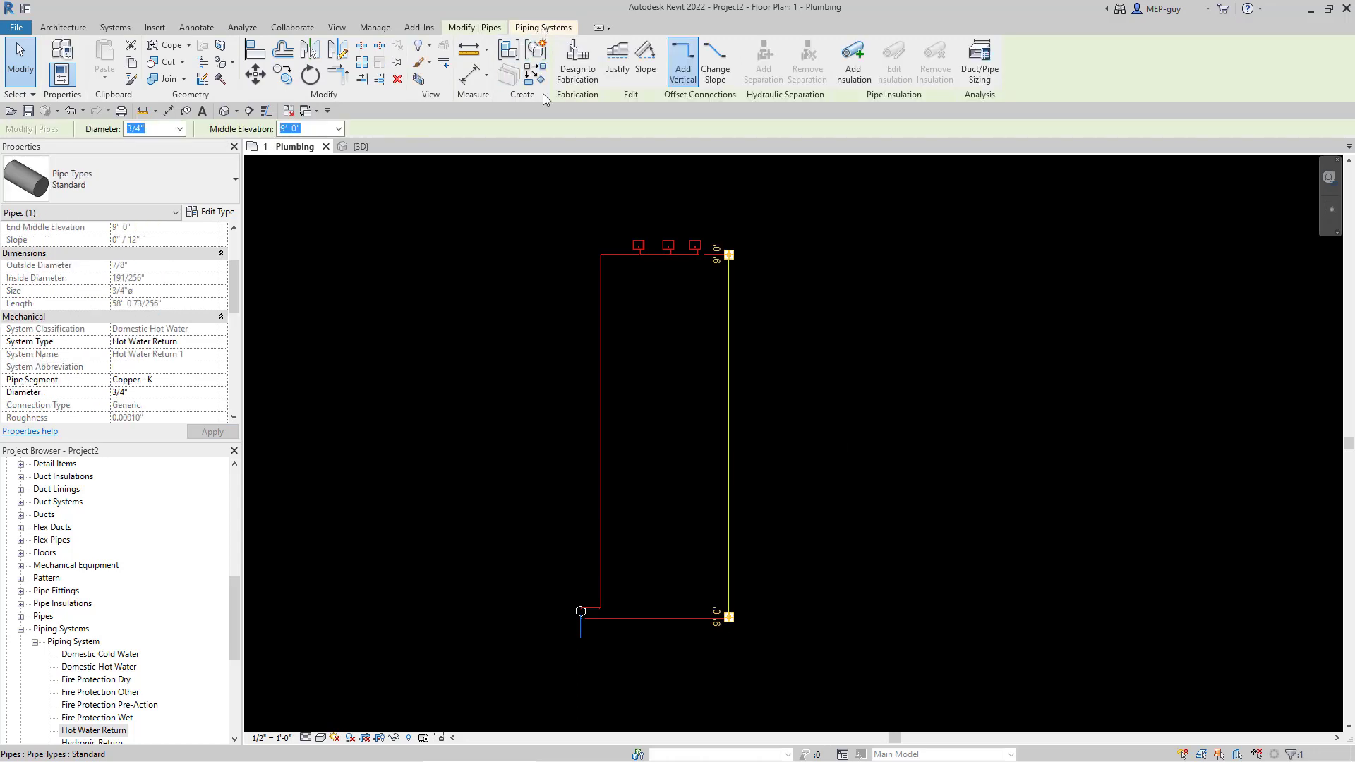
pyautogui.click(218, 212)
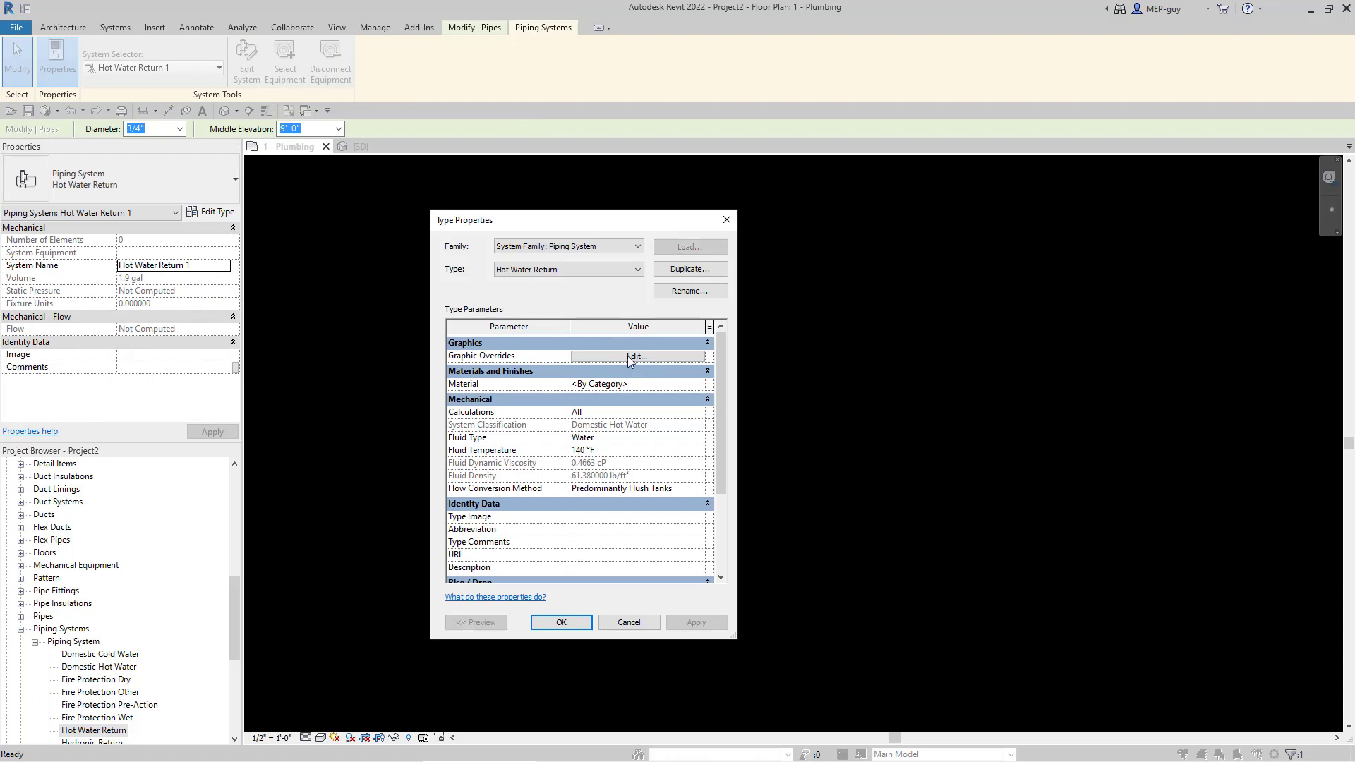
pyautogui.click(630, 358)
pyautogui.click(566, 425)
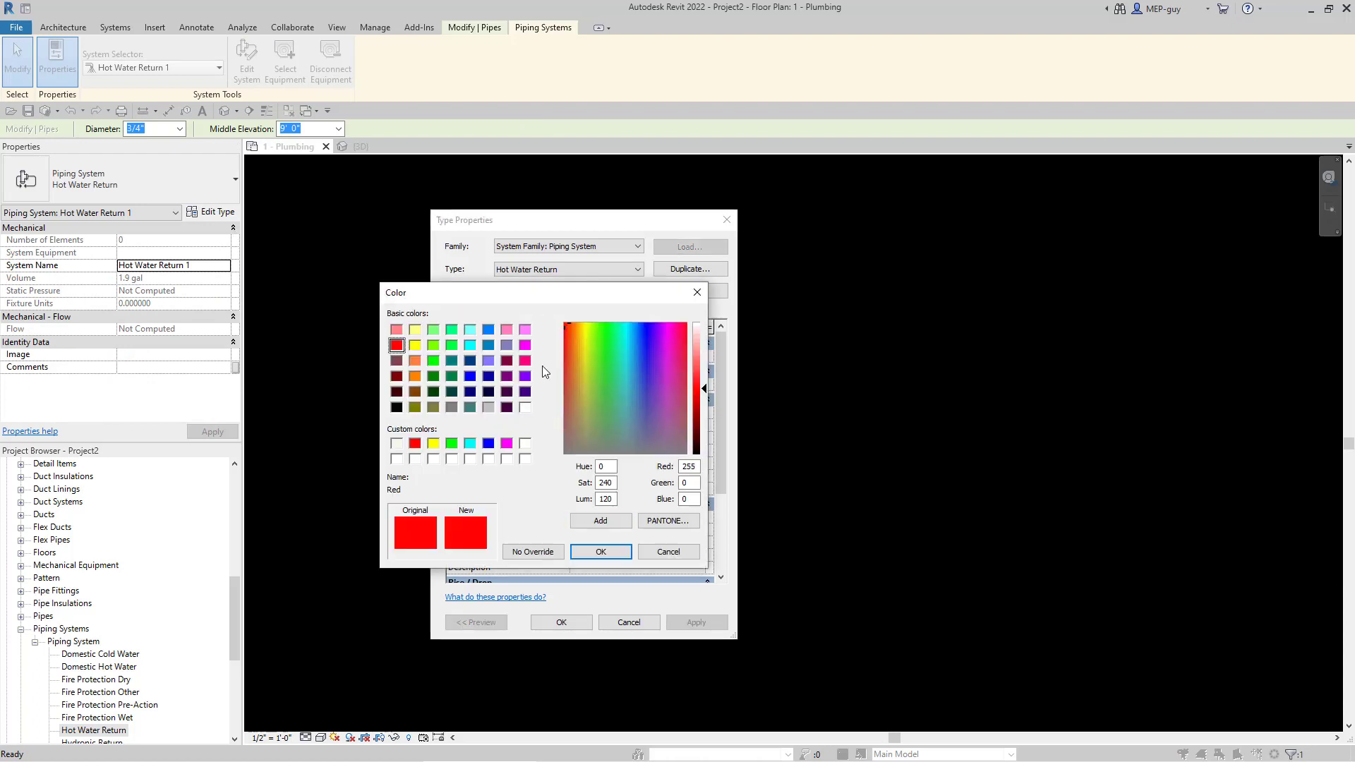
pyautogui.click(525, 329)
pyautogui.click(601, 551)
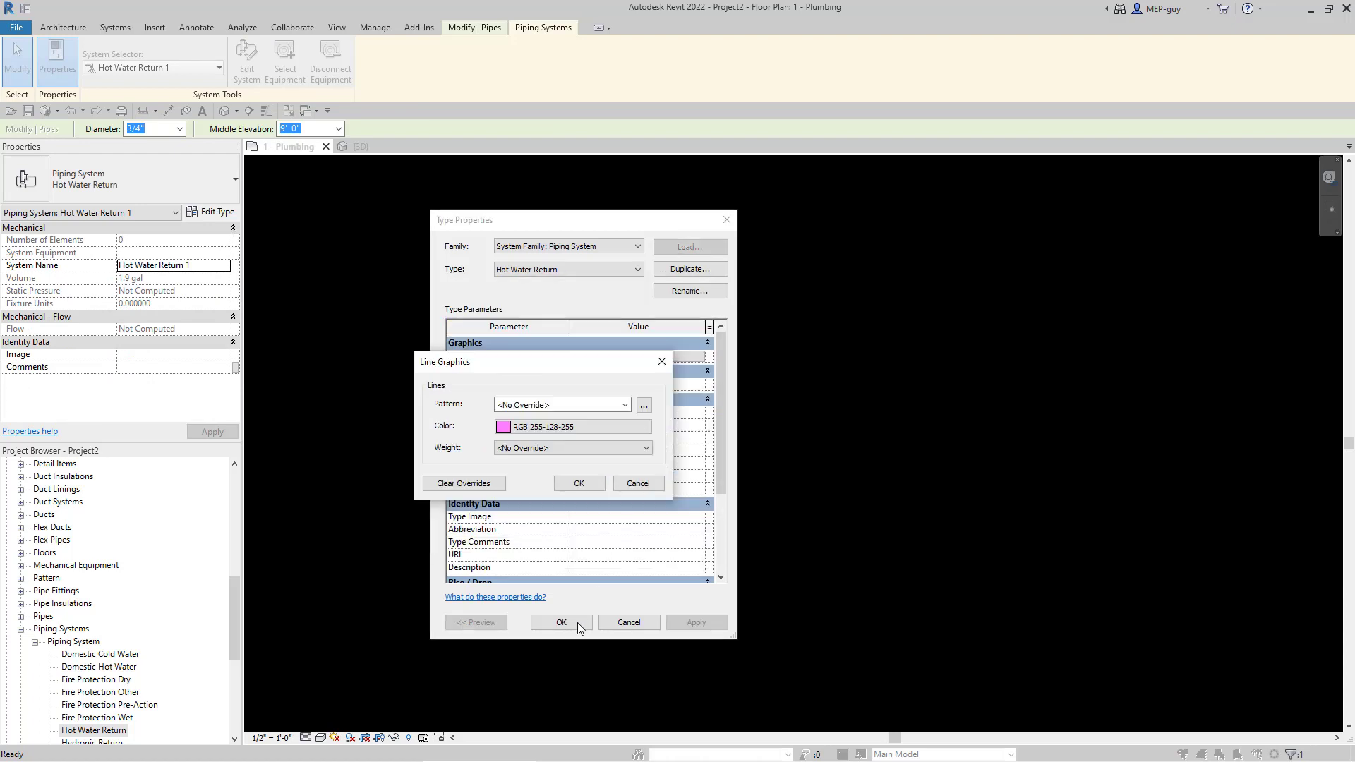
pyautogui.click(580, 483)
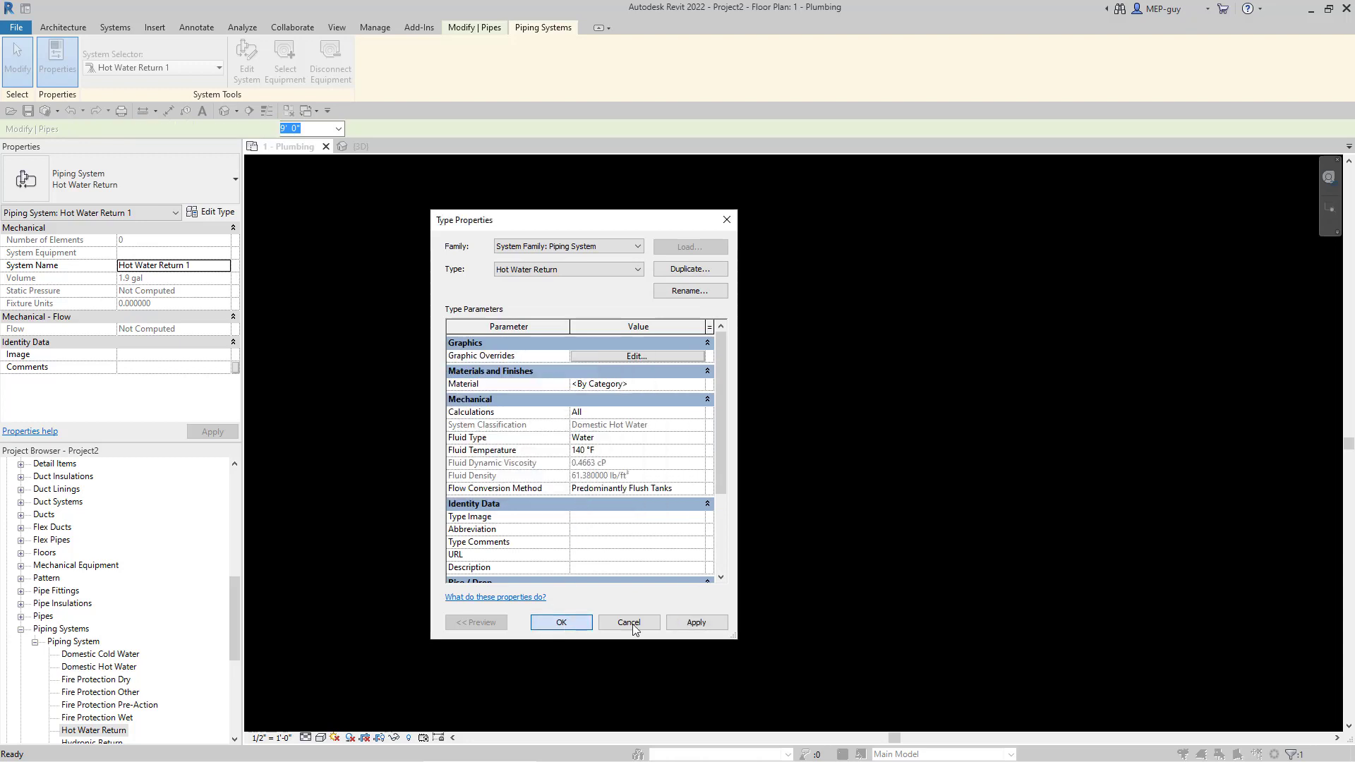
pyautogui.click(560, 623)
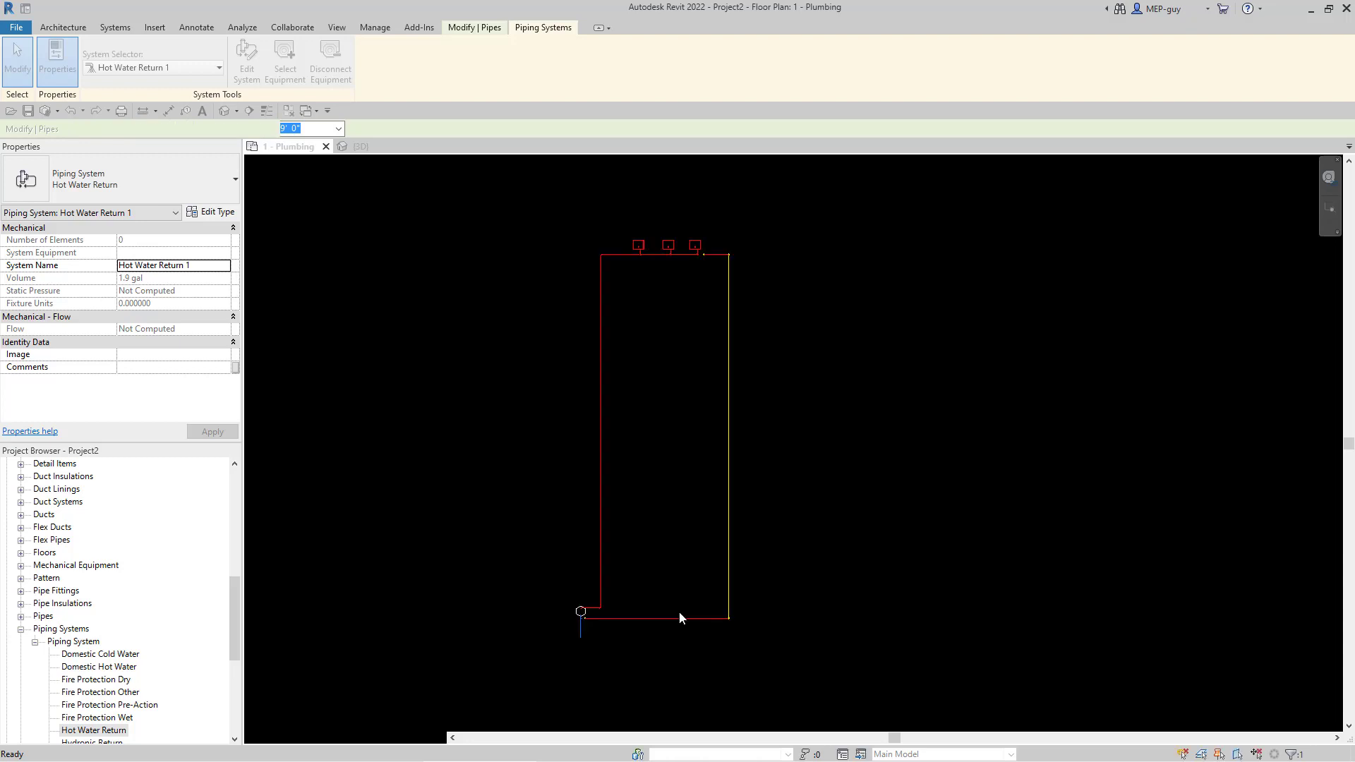
# - Delete the tee on the red pipe and stretch the top pipe's end to rejoin it
pyautogui.click(765, 619)
pyautogui.scroll(2, 648, 519)
pyautogui.moveTo(647, 518); pyautogui.dragTo(769, 581, button='middle')
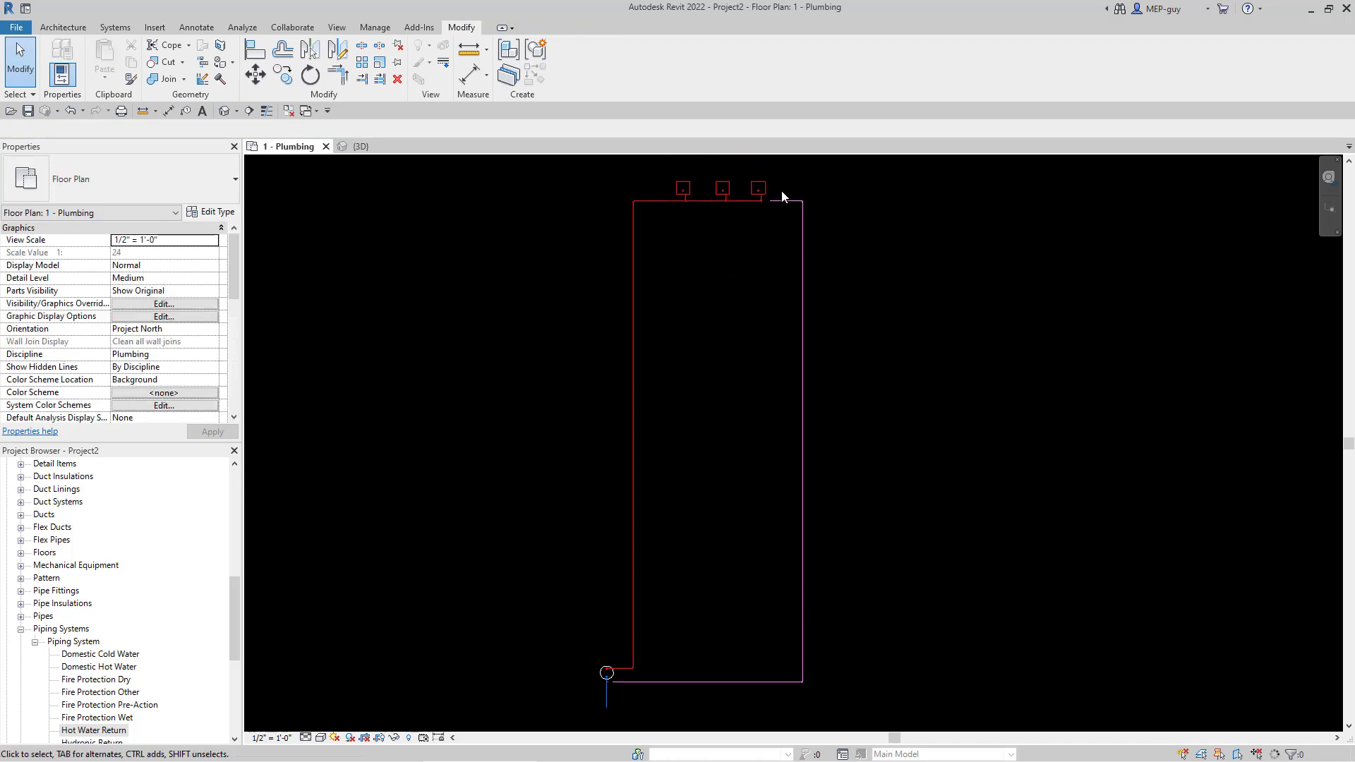
pyautogui.scroll(8, 776, 189)
pyautogui.scroll(1, 695, 267)
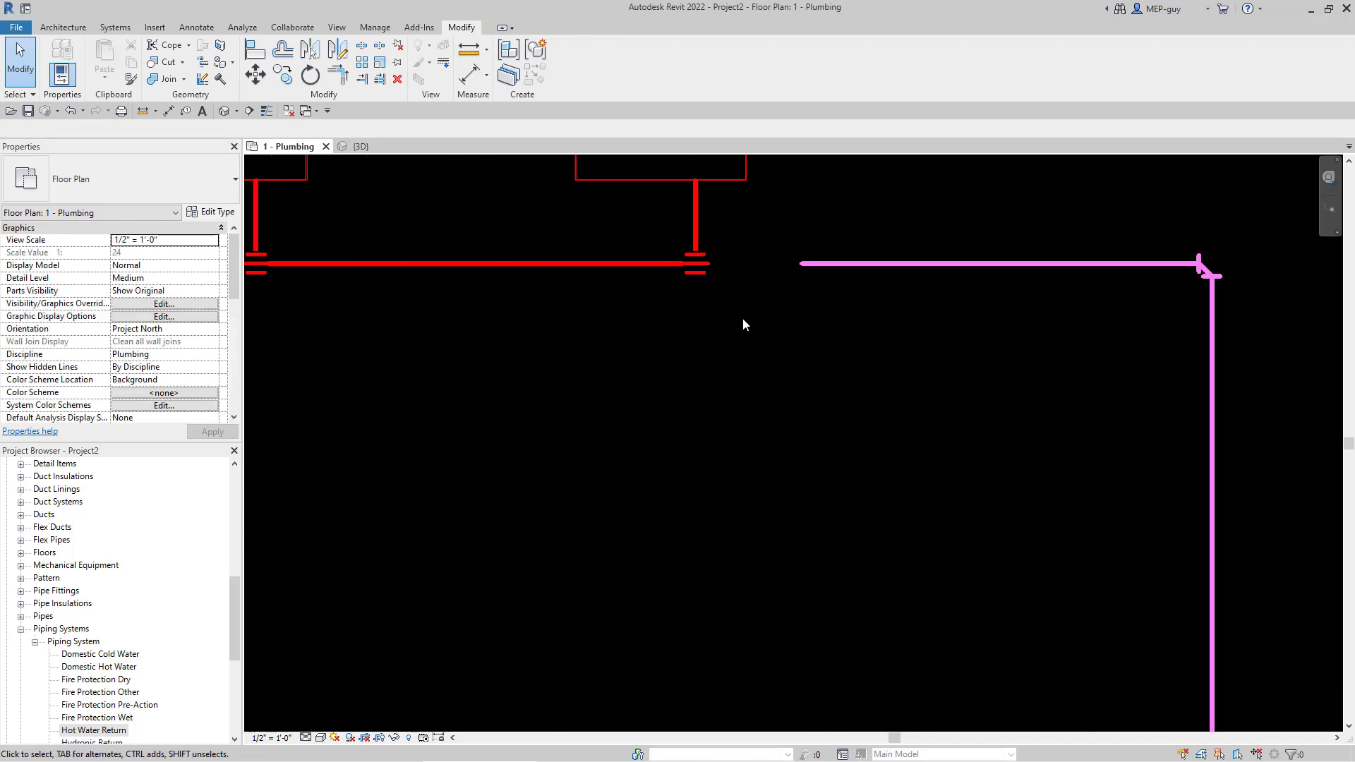
pyautogui.moveTo(627, 232); pyautogui.dragTo(769, 365)
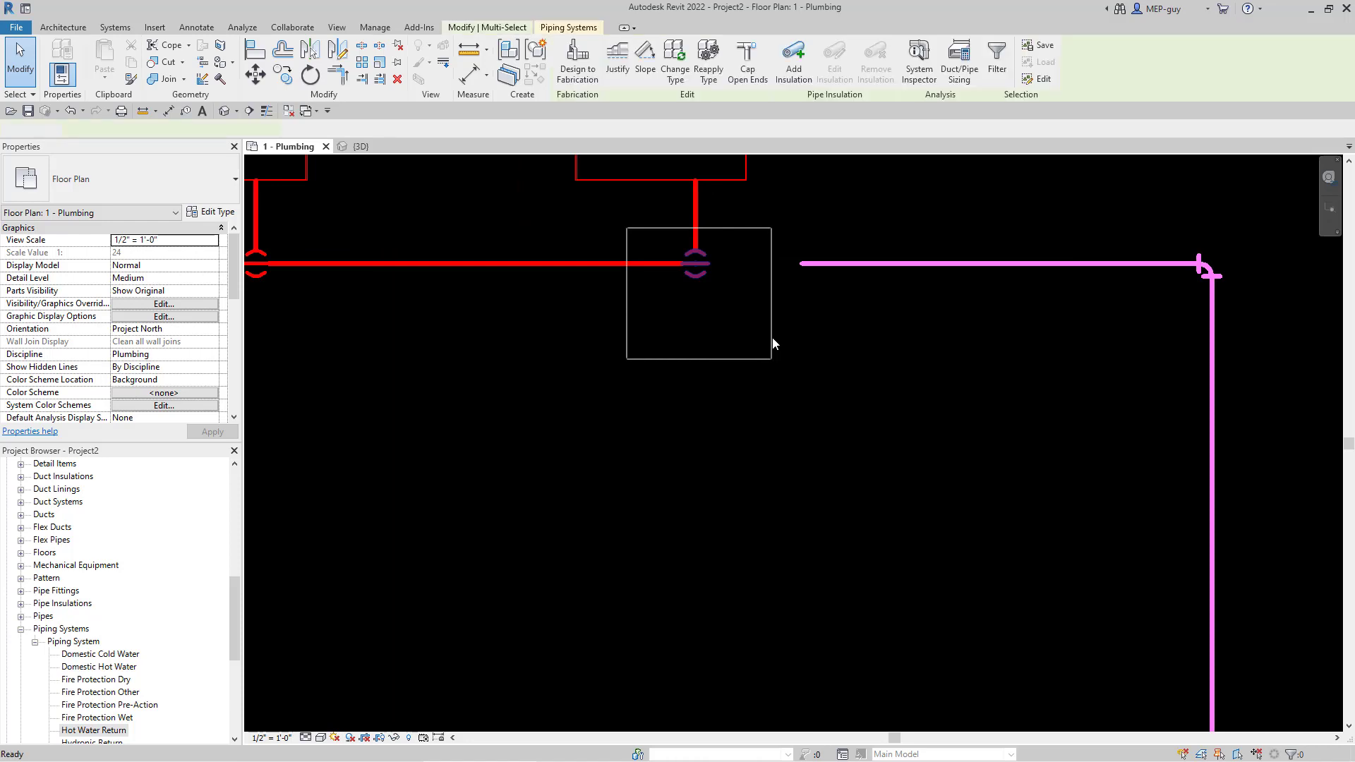
pyautogui.press('Delete')
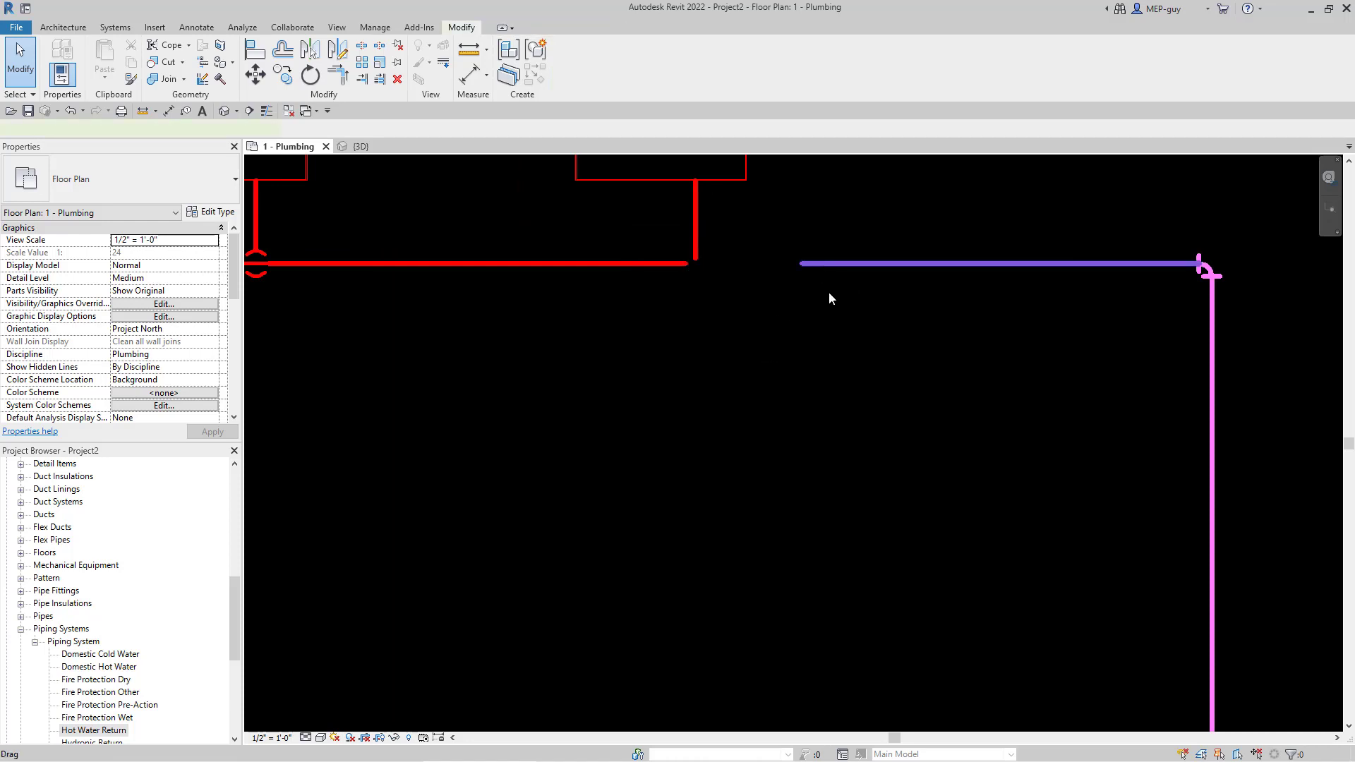
pyautogui.click(803, 265)
pyautogui.moveTo(802, 265); pyautogui.dragTo(832, 324)
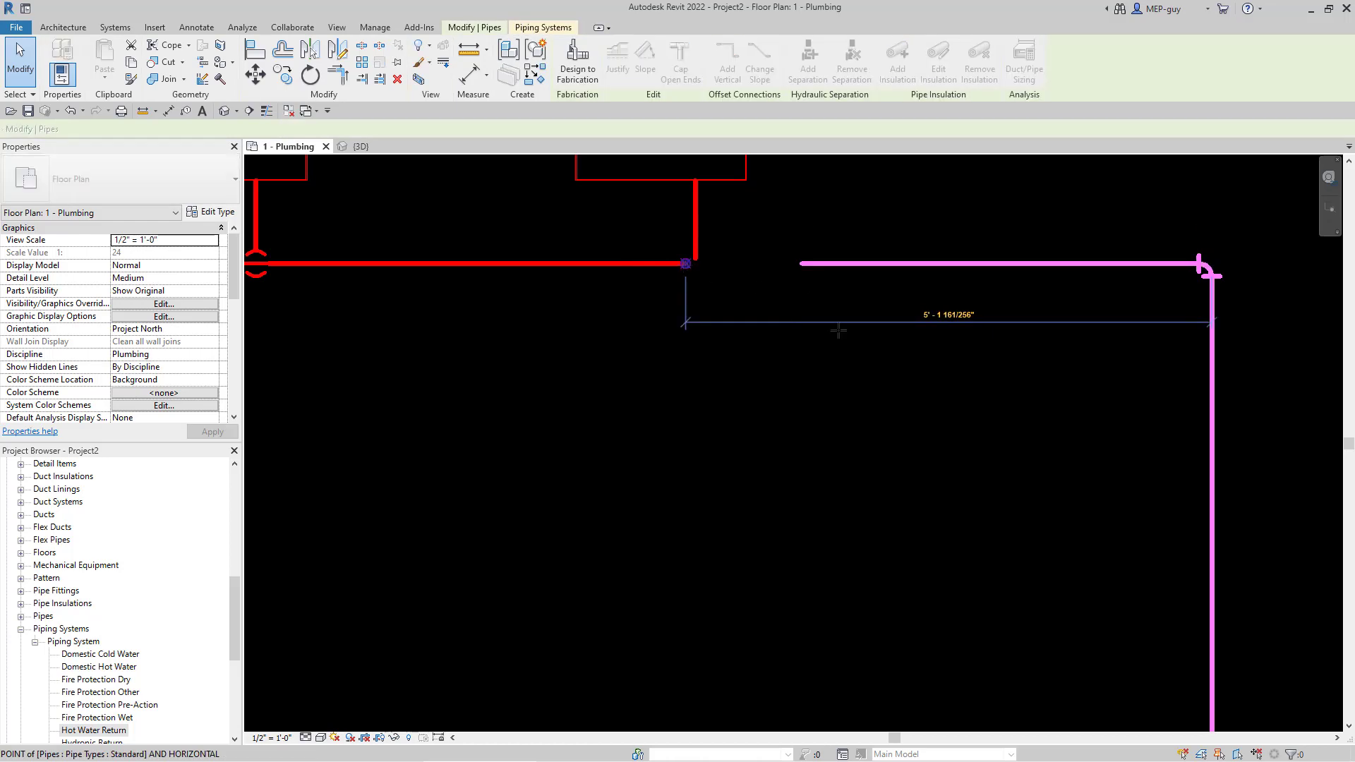
pyautogui.scroll(-2, 880, 342)
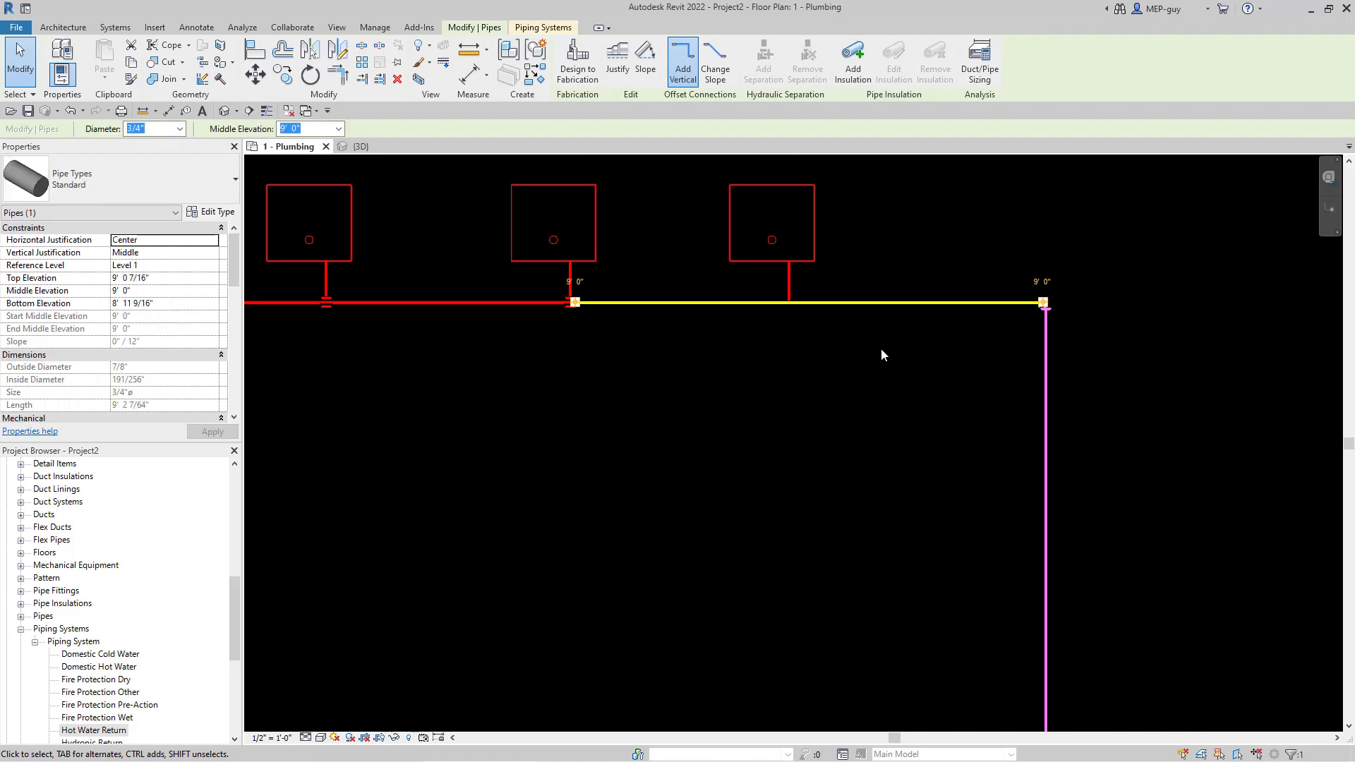
pyautogui.click(887, 346)
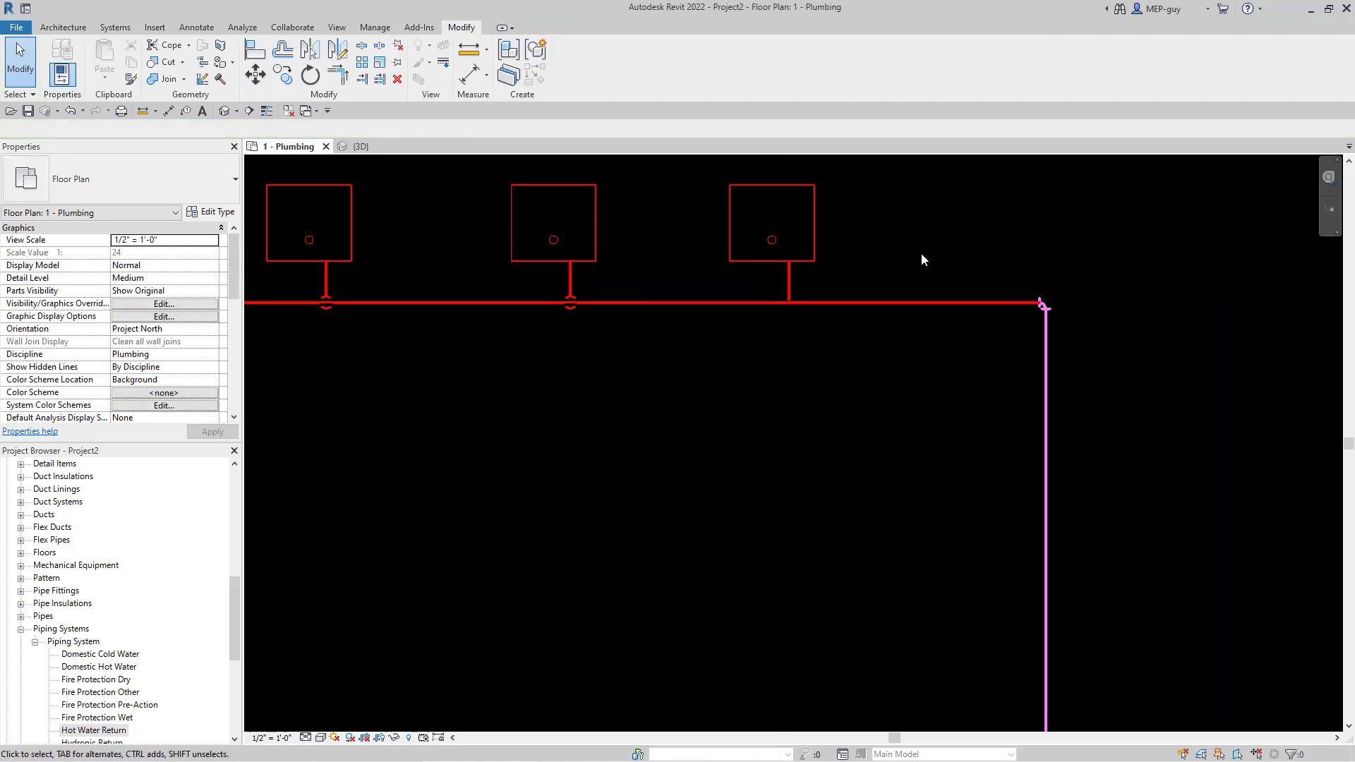
# - Delete the blue riser's tee, extend the return pipe onto the riser, then undo and redo it
pyautogui.scroll(1, 921, 260)
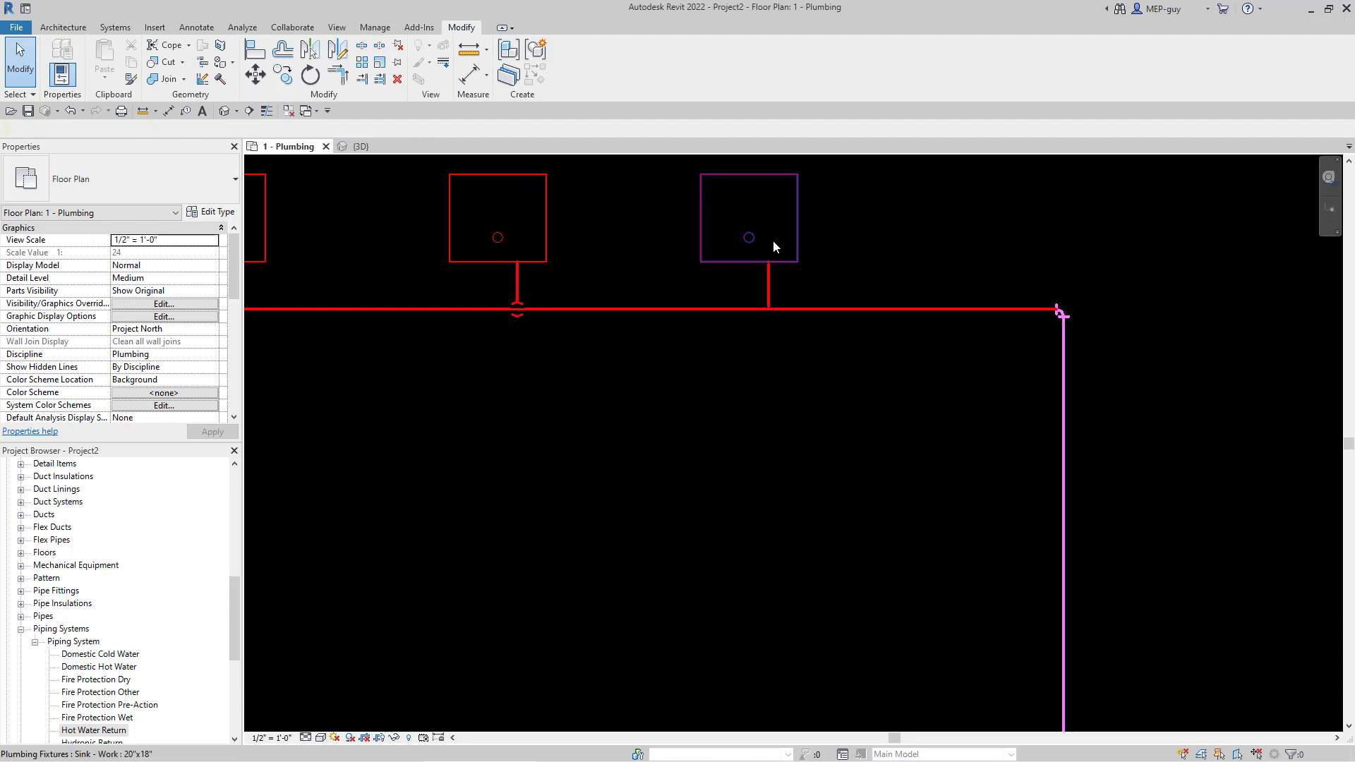
pyautogui.scroll(-12, 773, 240)
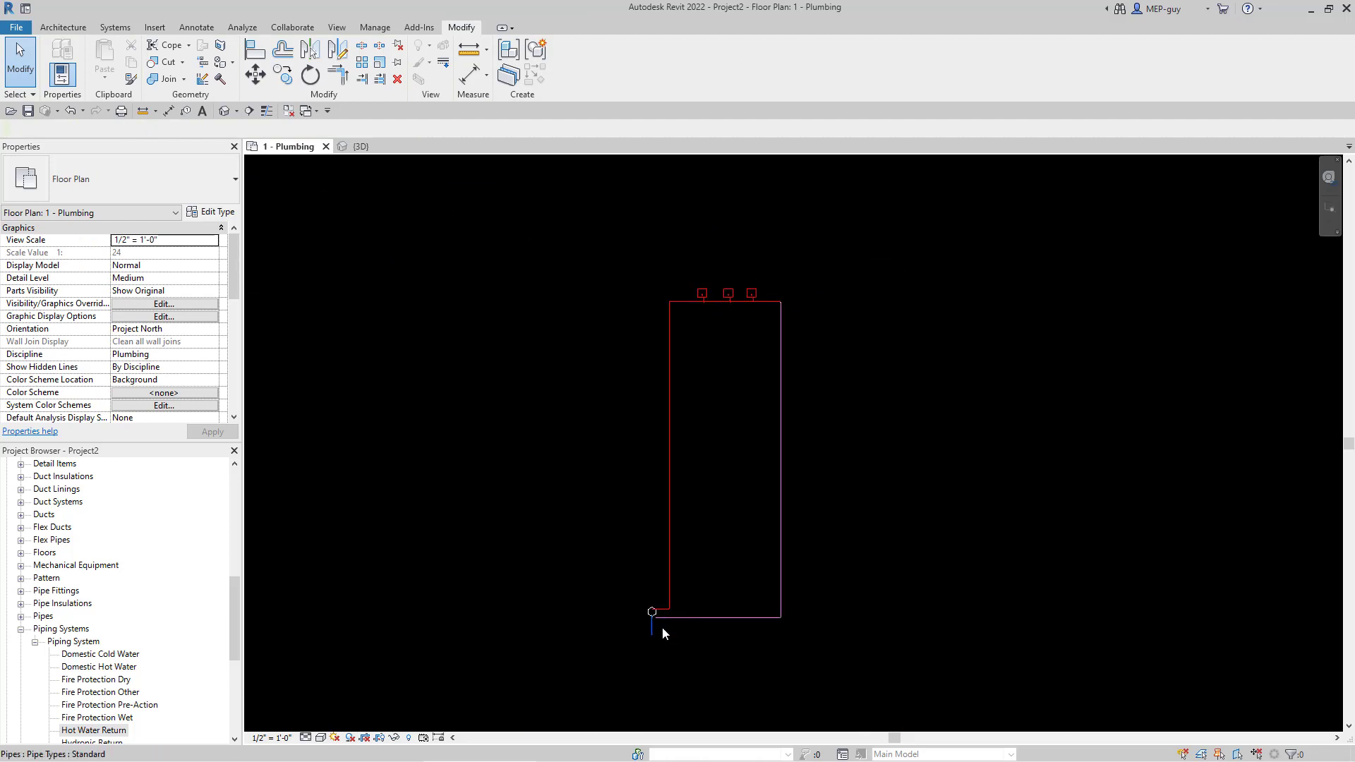
pyautogui.scroll(15, 656, 611)
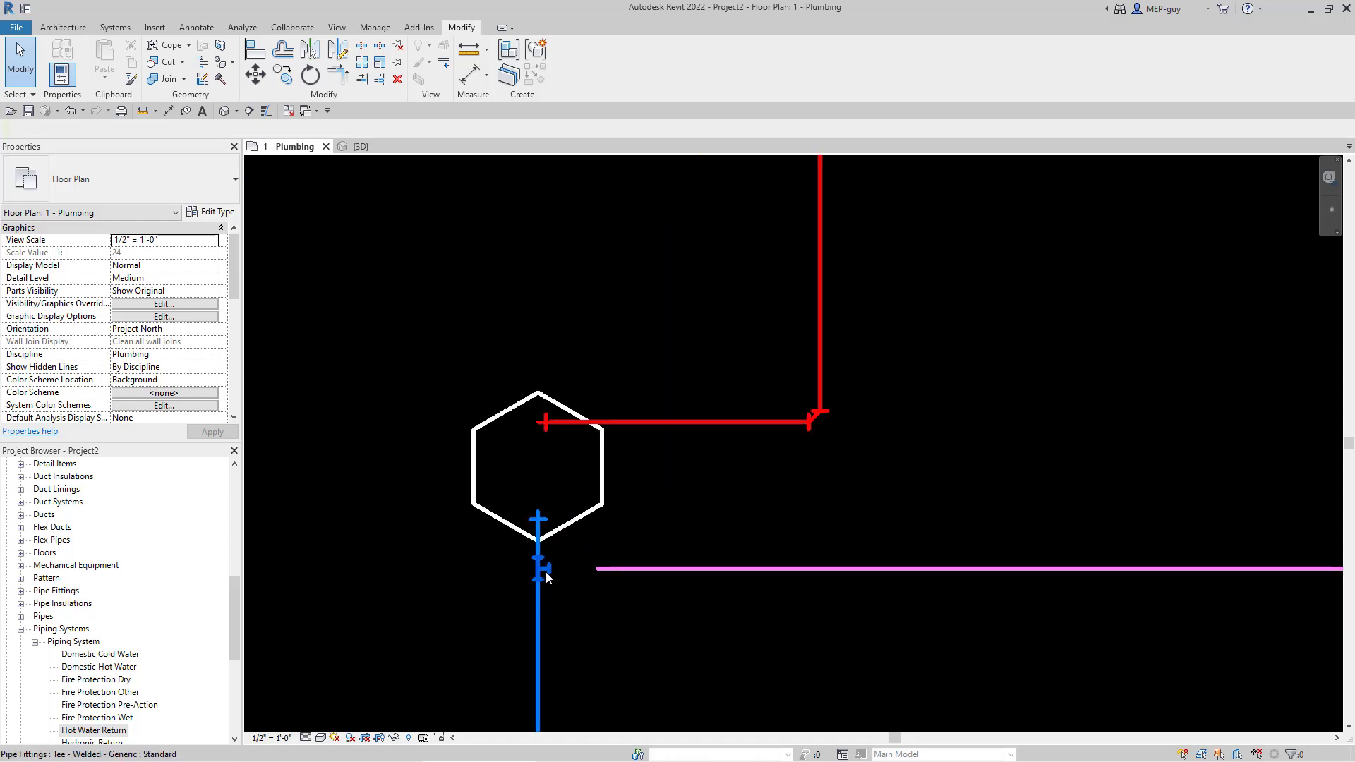
pyautogui.click(572, 593)
pyautogui.scroll(3, 573, 590)
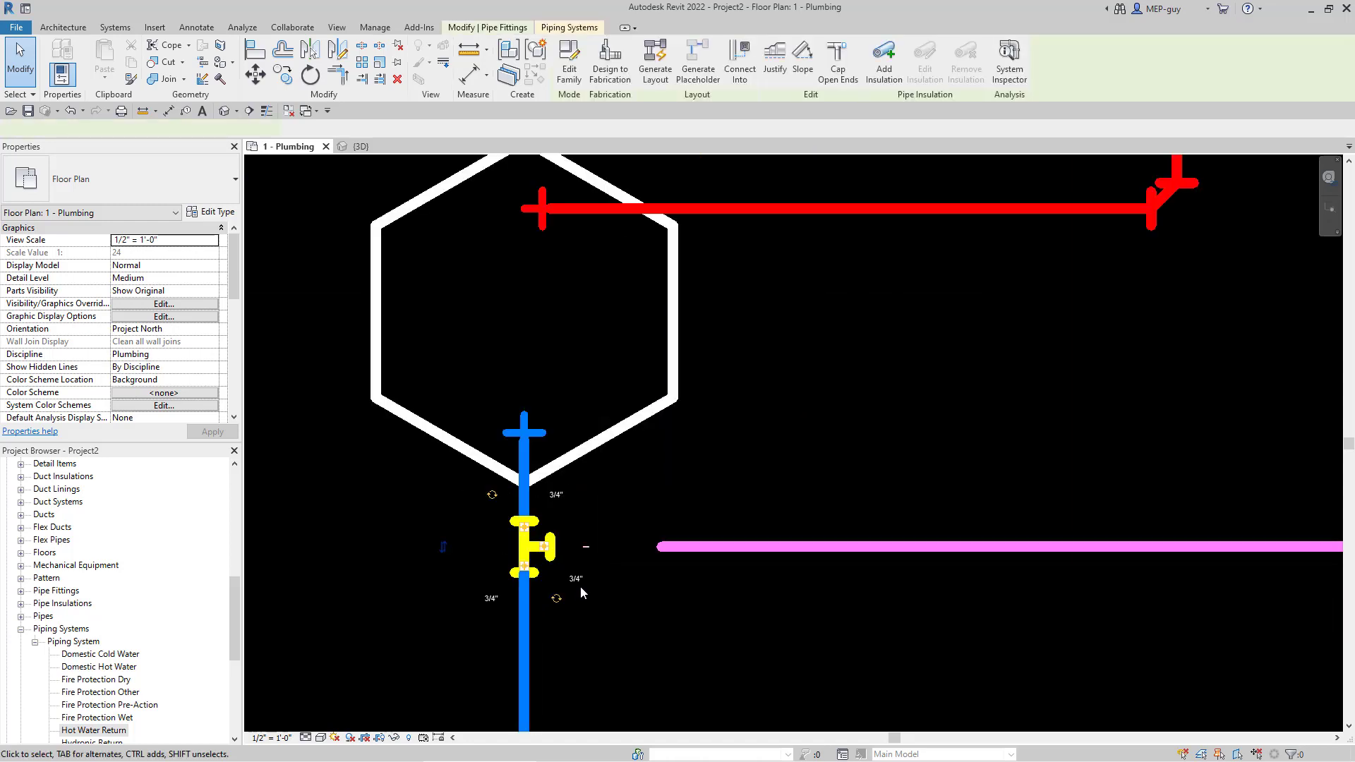
pyautogui.press('Delete')
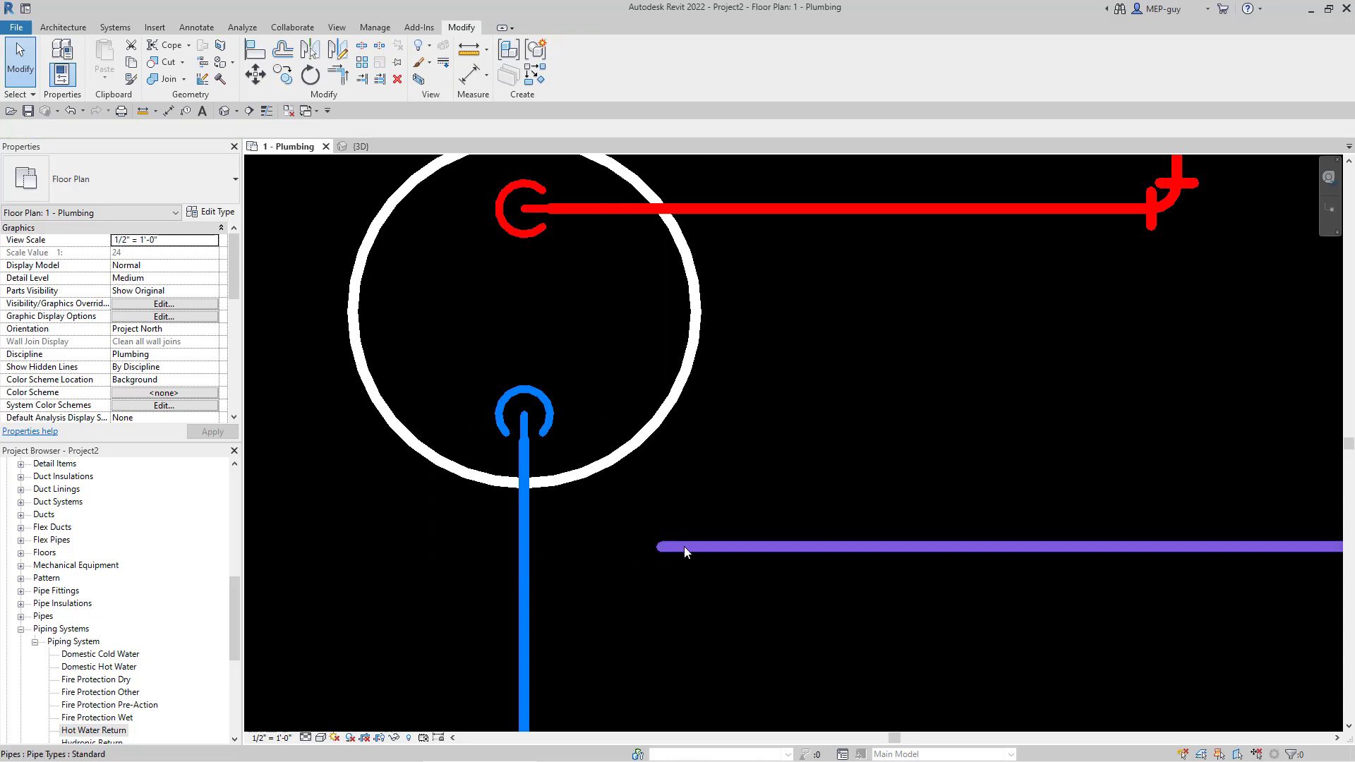
pyautogui.click(655, 547)
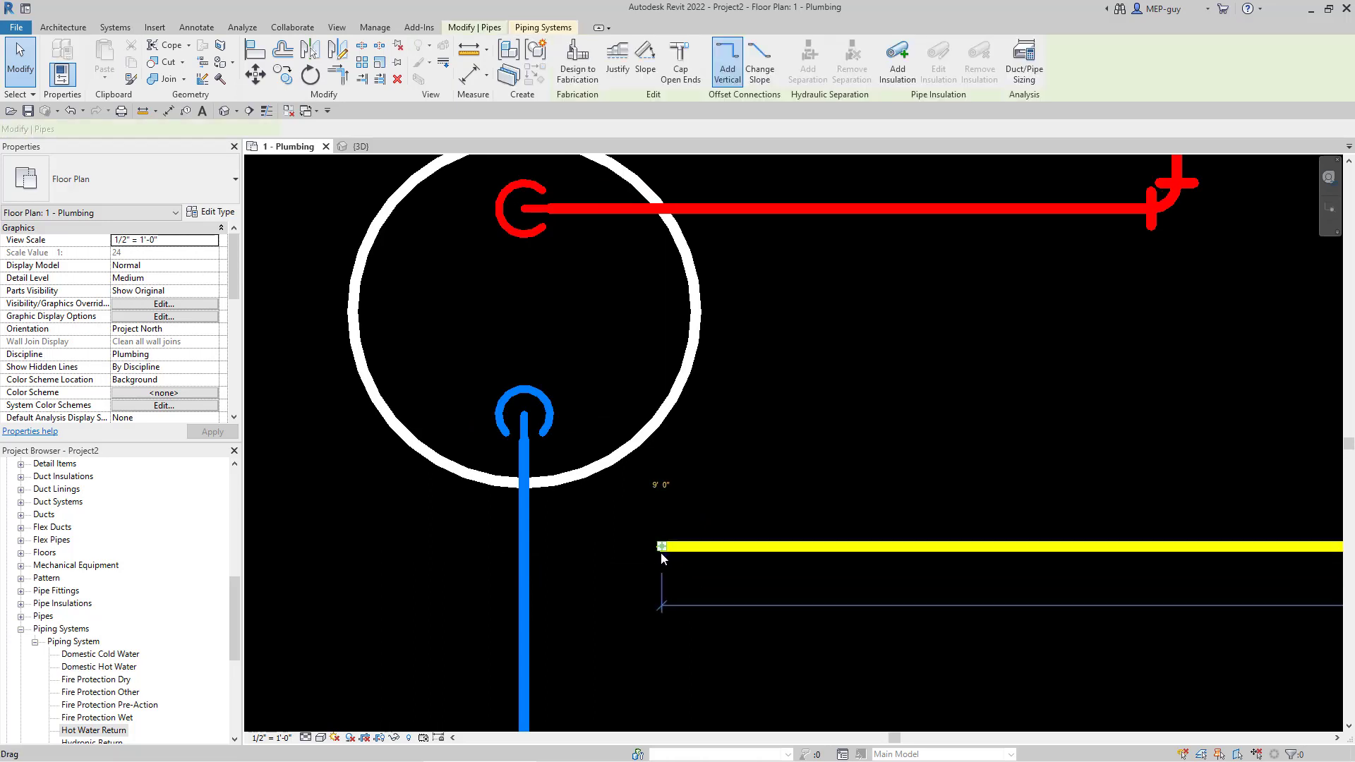
pyautogui.moveTo(658, 546); pyautogui.dragTo(523, 546)
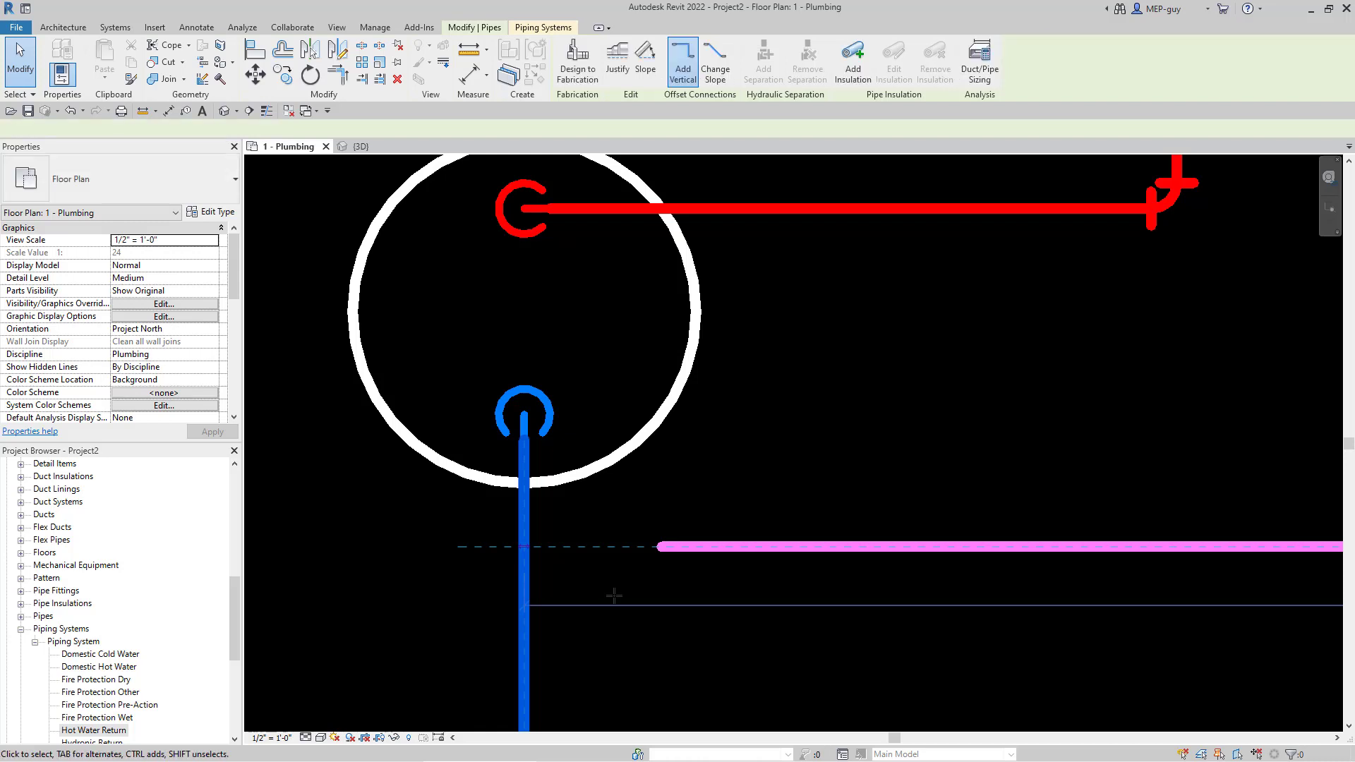
pyautogui.click(633, 675)
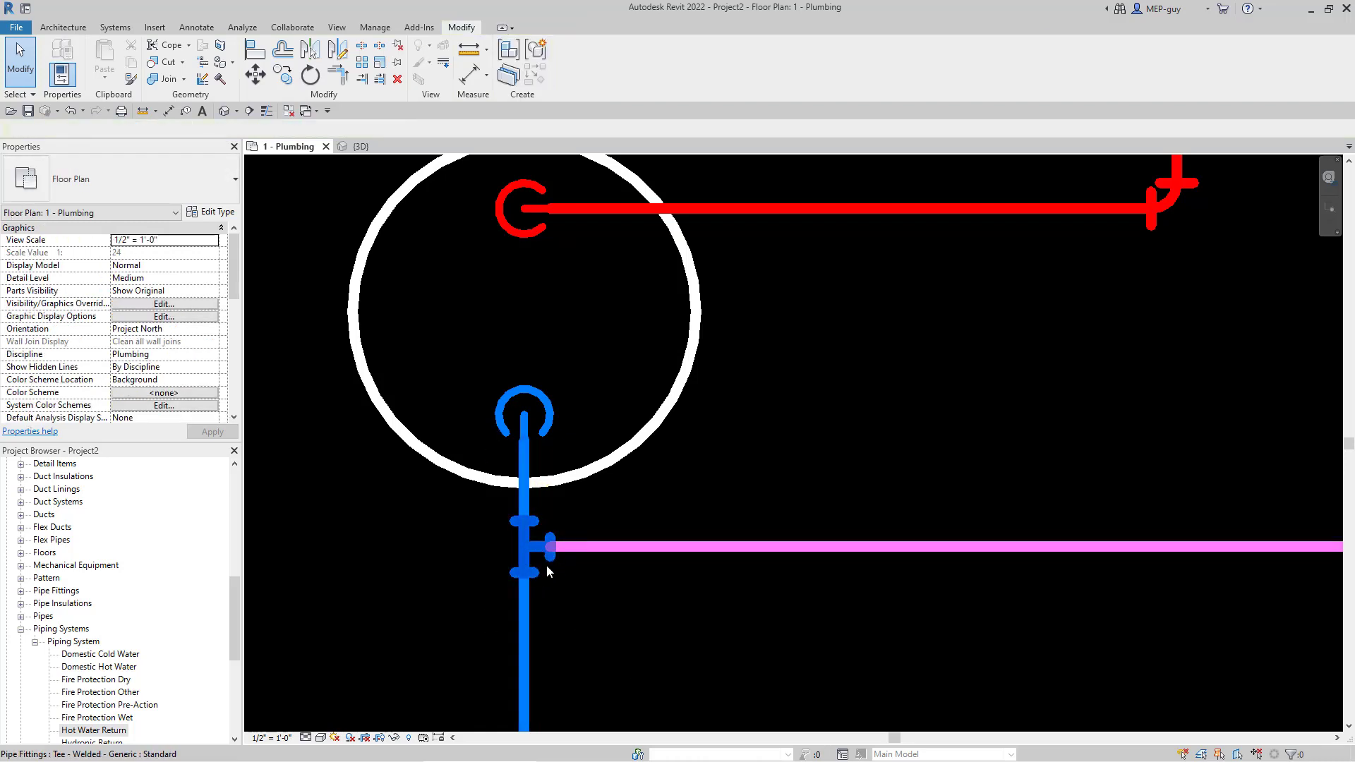
pyautogui.hotkey('ctrl', 'z')
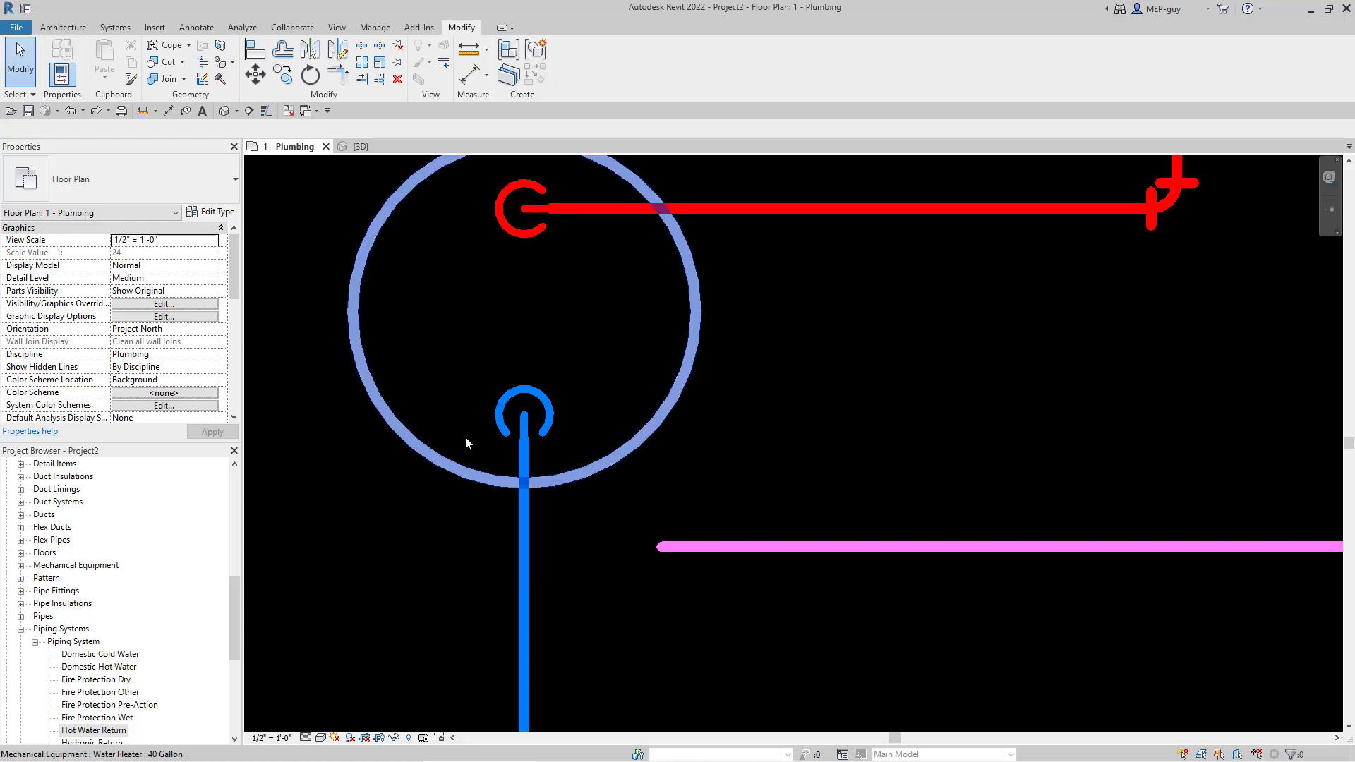
pyautogui.click(98, 112)
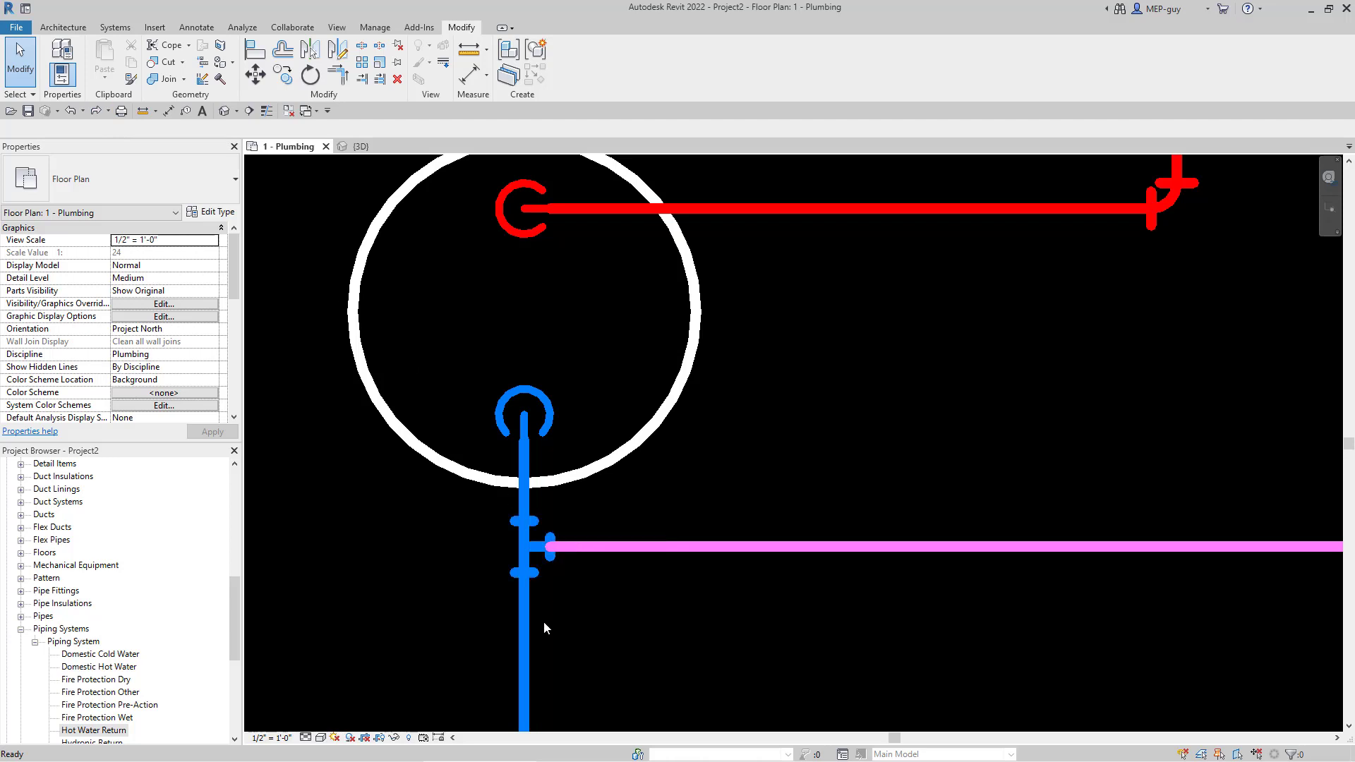
# - Extend the sink's vertical branch pipe down to join the horizontal main
pyautogui.scroll(-10, 541, 624)
pyautogui.scroll(-3, 563, 648)
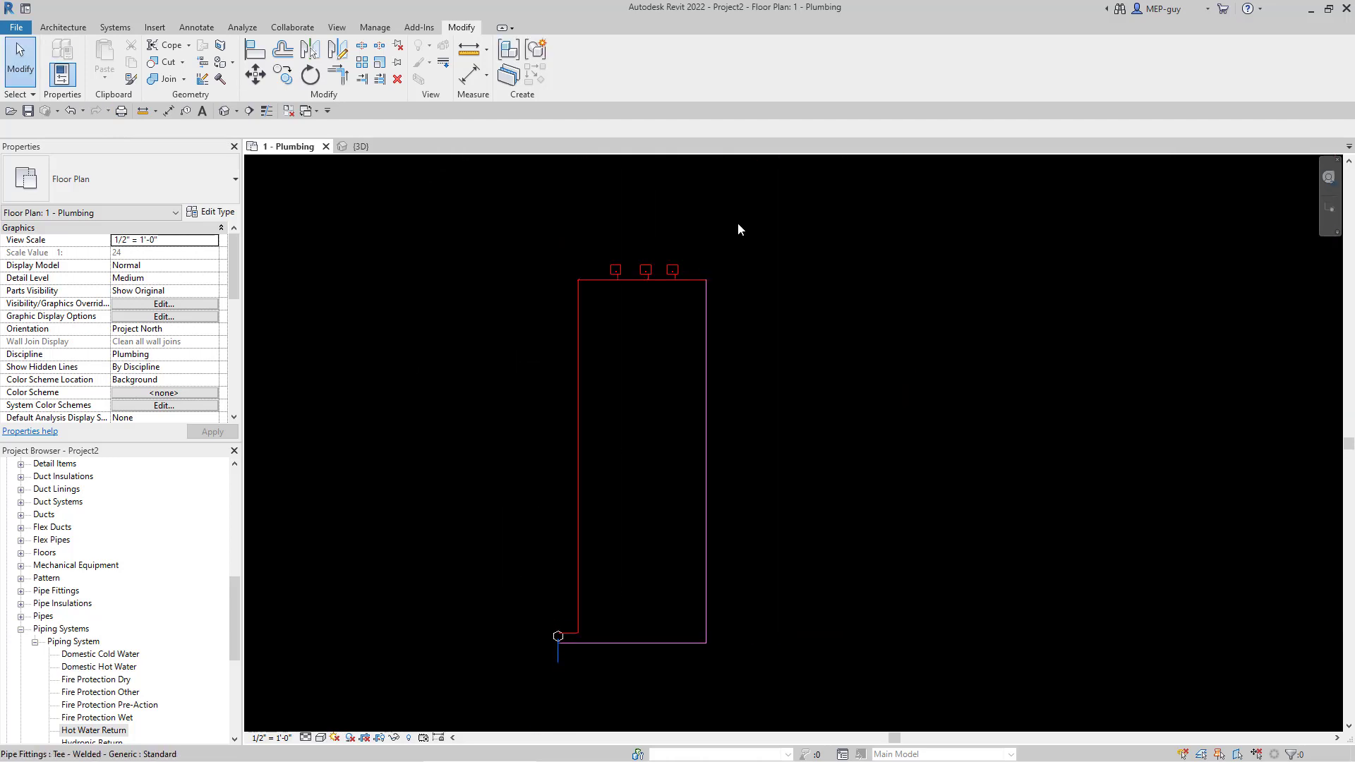
pyautogui.scroll(10, 690, 271)
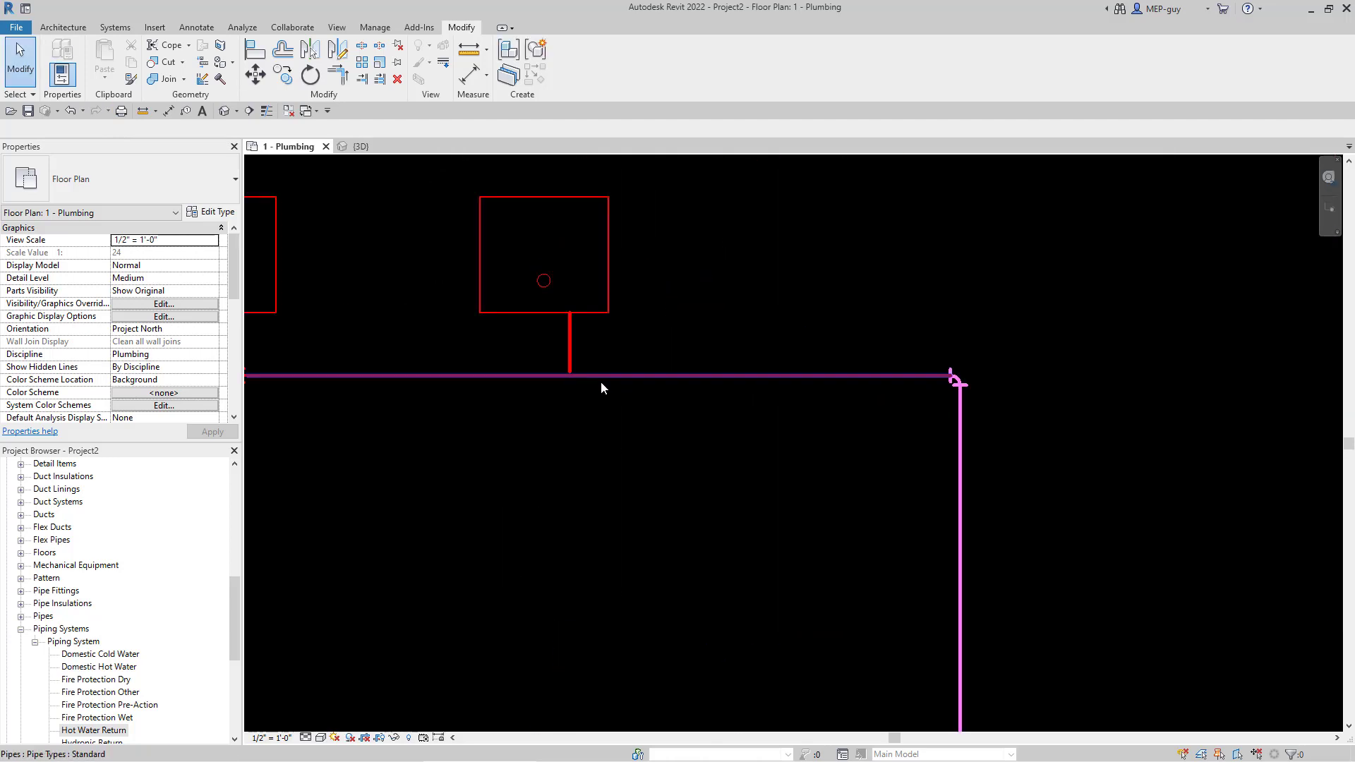
pyautogui.scroll(3, 575, 372)
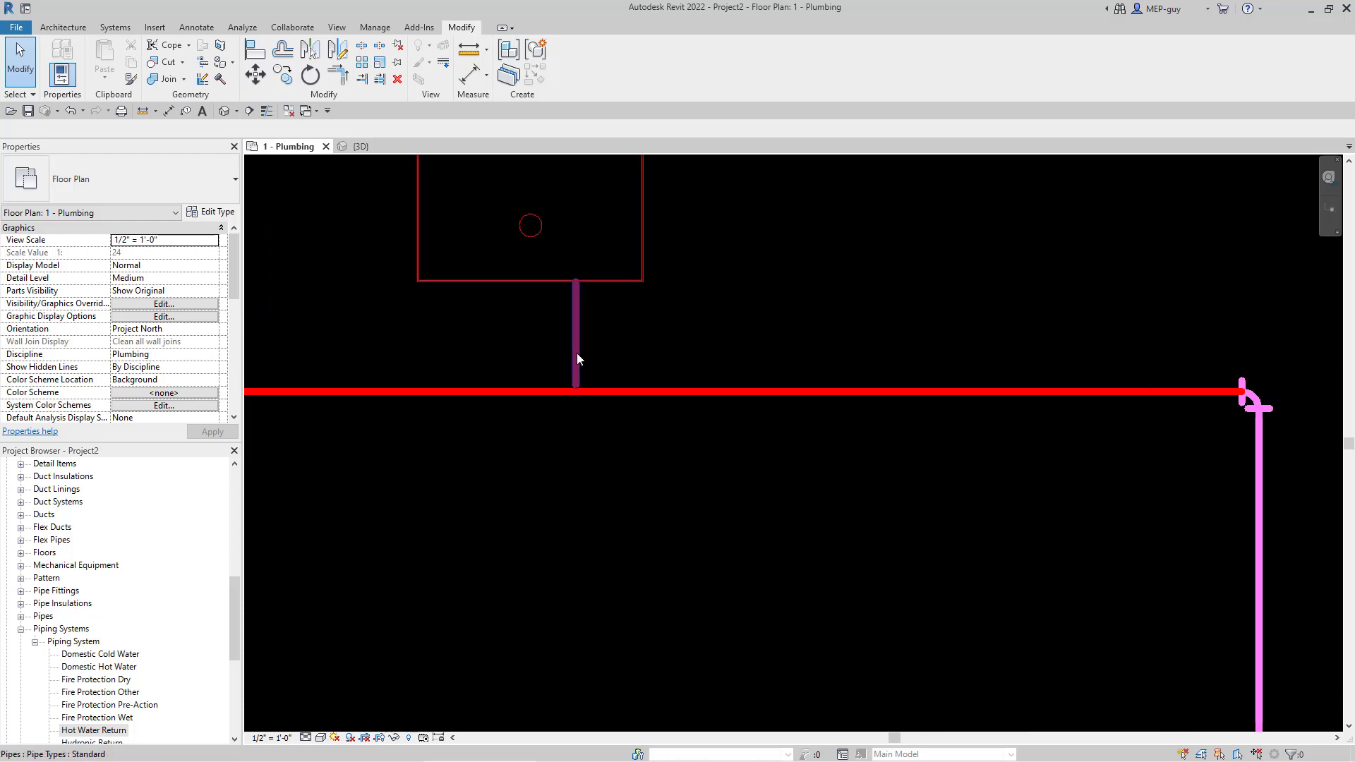
pyautogui.click(576, 391)
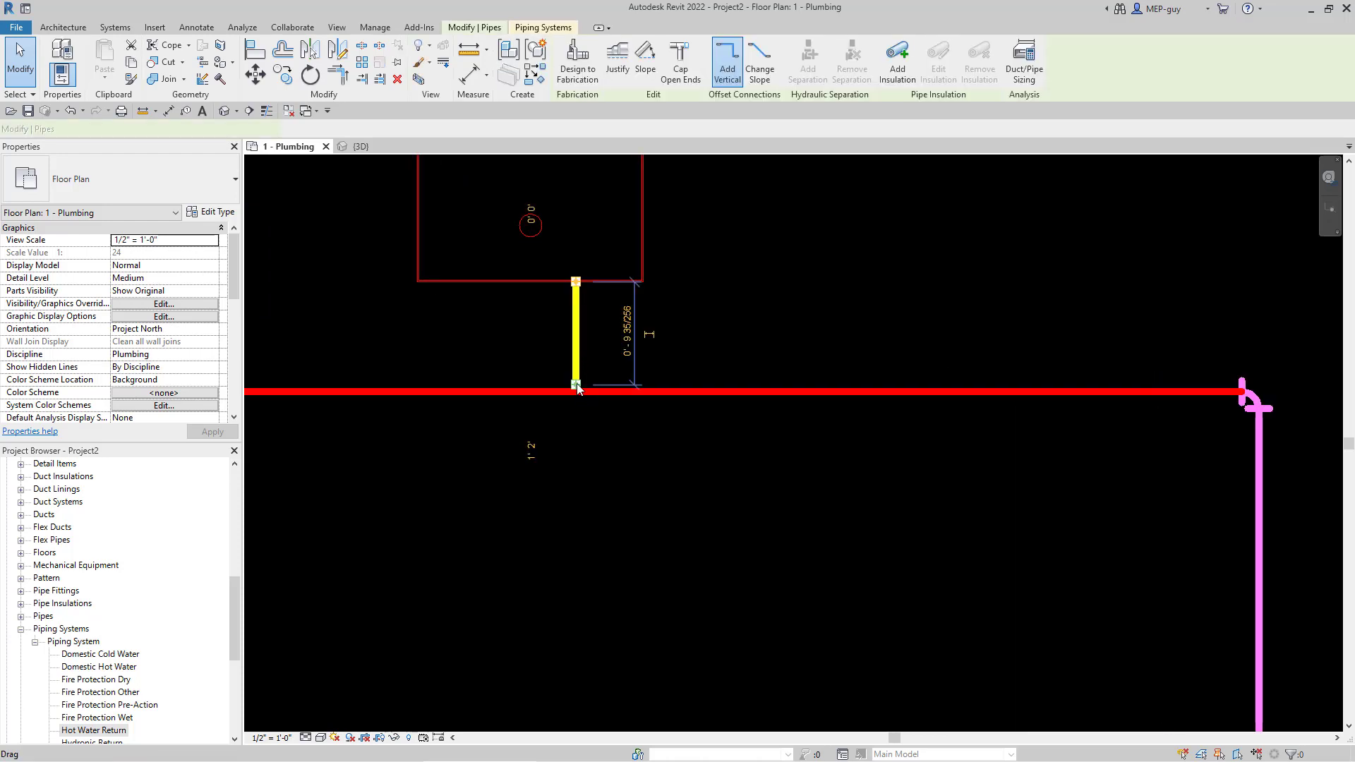
pyautogui.moveTo(573, 363); pyautogui.dragTo(576, 391)
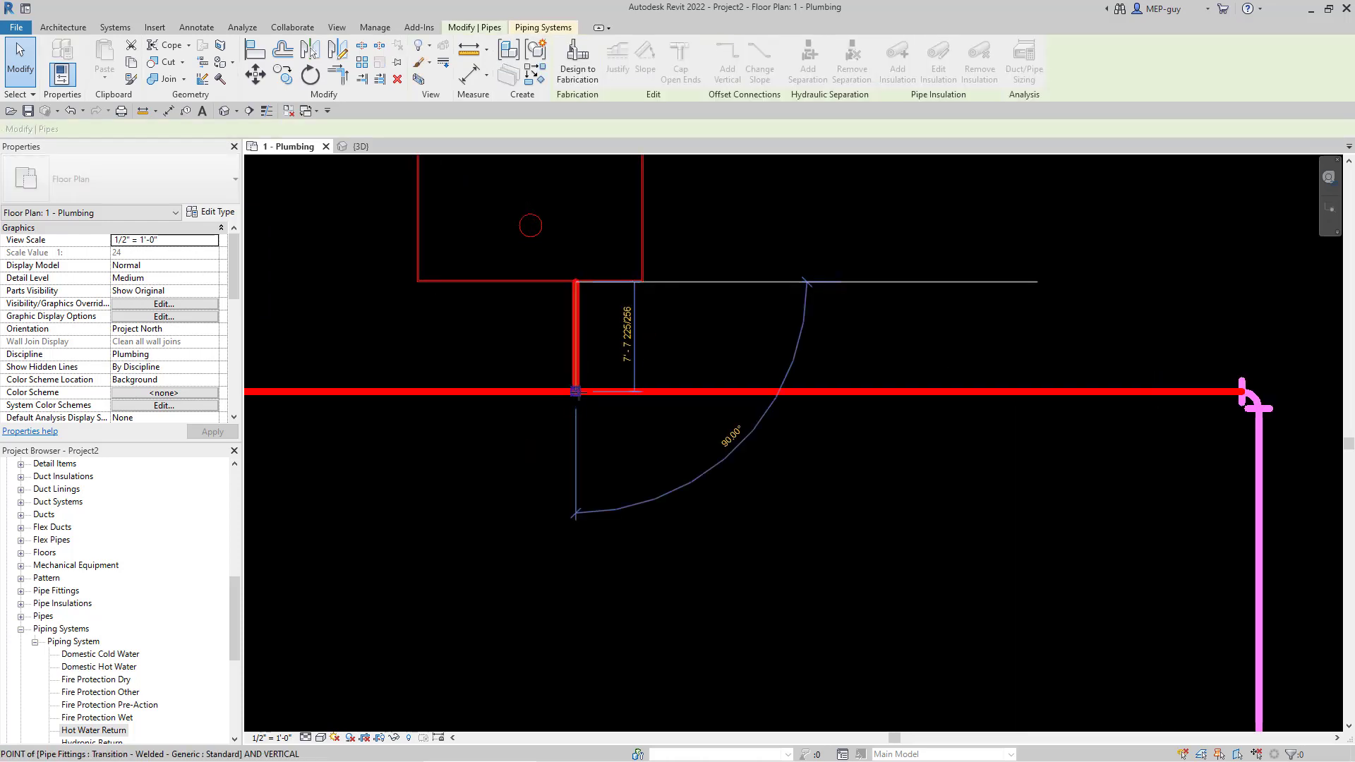
pyautogui.click(741, 496)
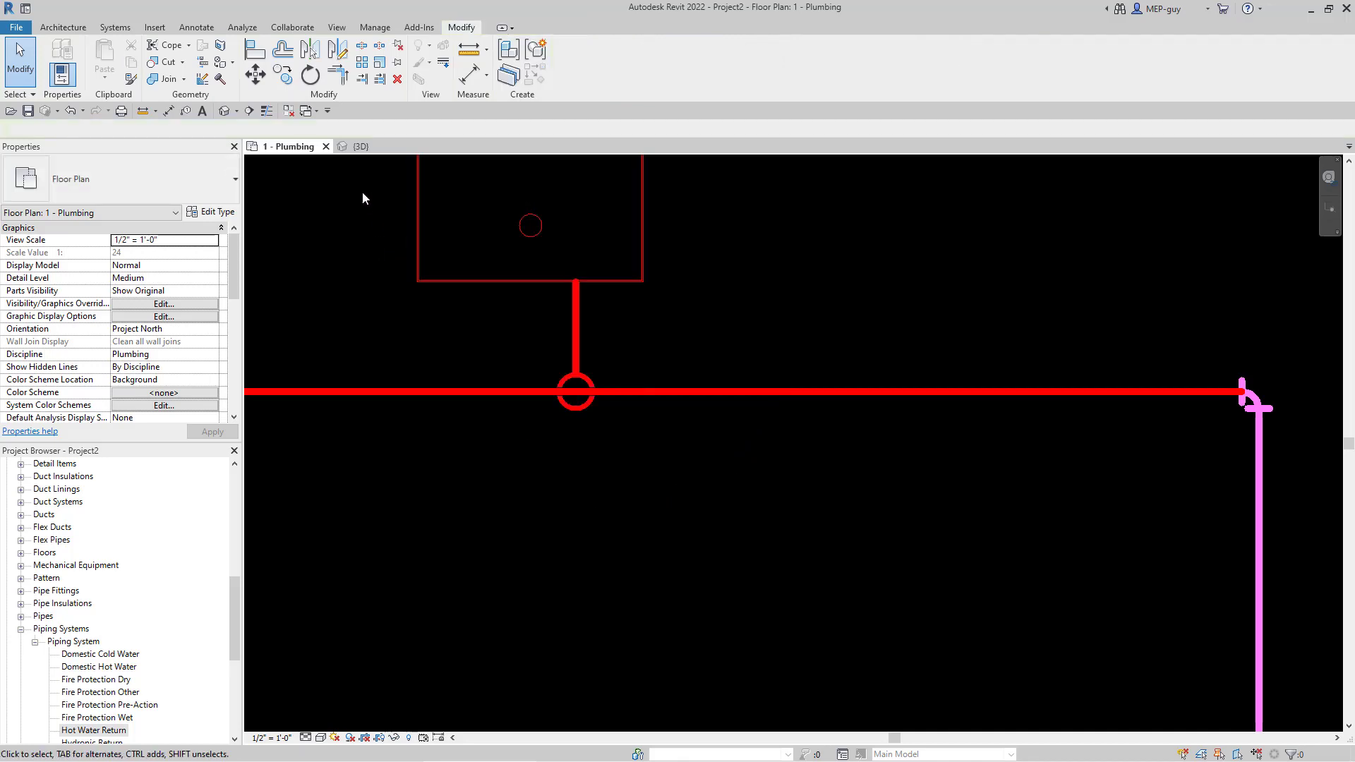
# - In {3D}, extend the riser to the horizontal main with Trim/Extend, then return to 1 - Plumbing
pyautogui.click(363, 146)
pyautogui.scroll(5, 727, 423)
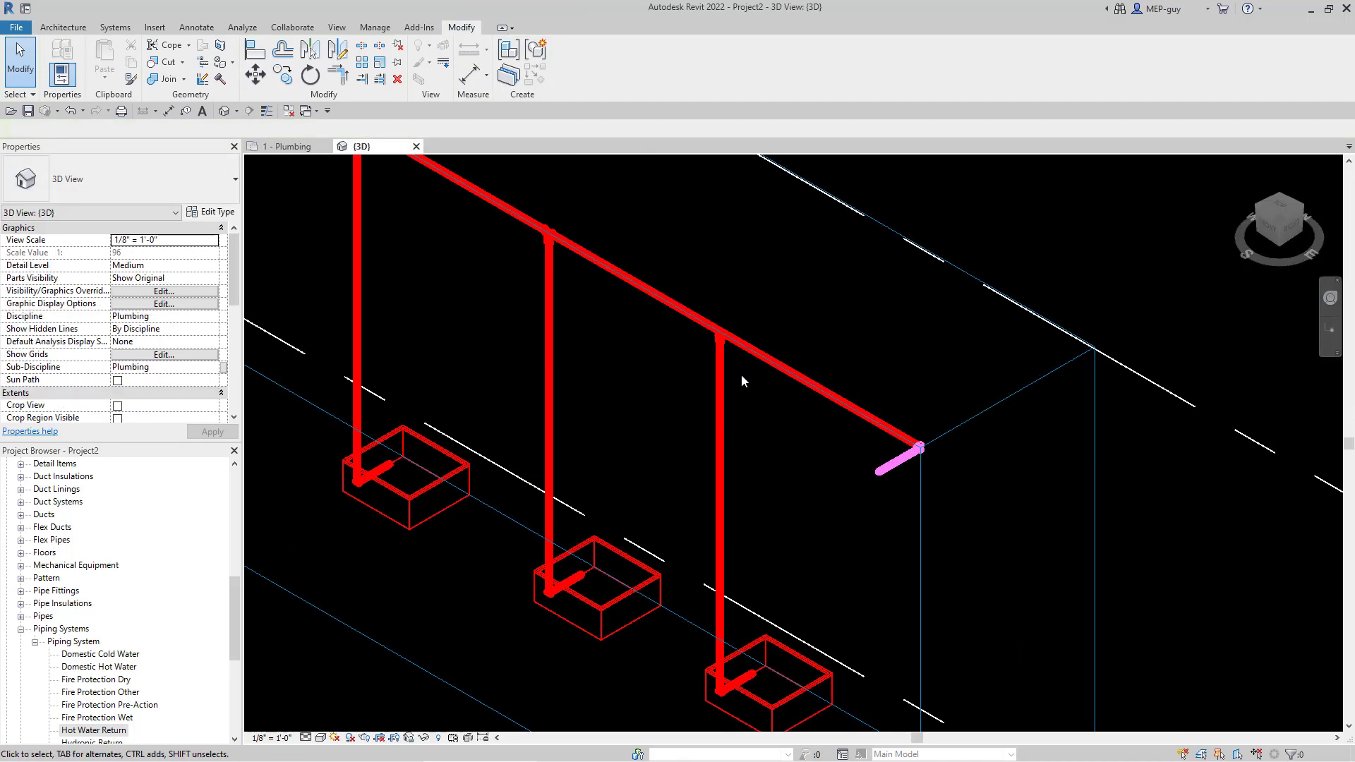
pyautogui.scroll(-4, 722, 309)
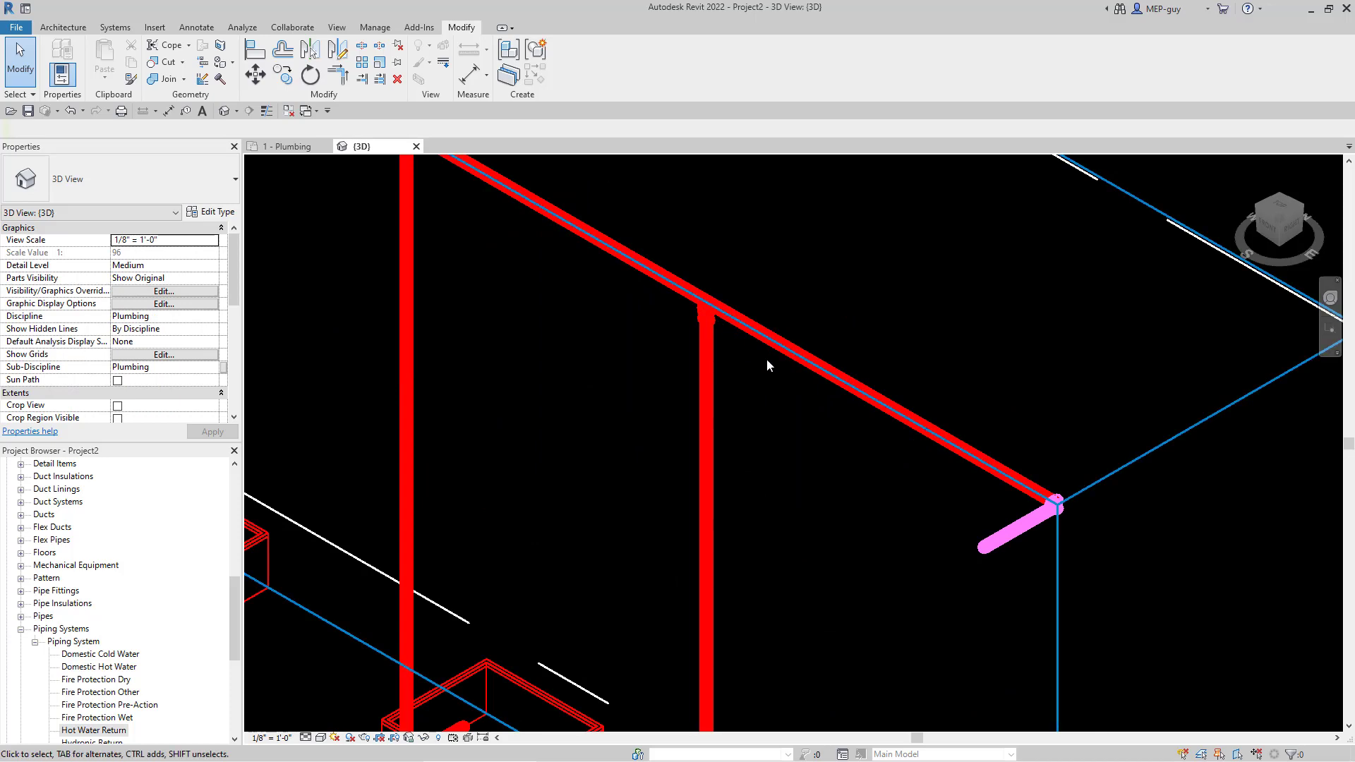
pyautogui.scroll(3, 712, 315)
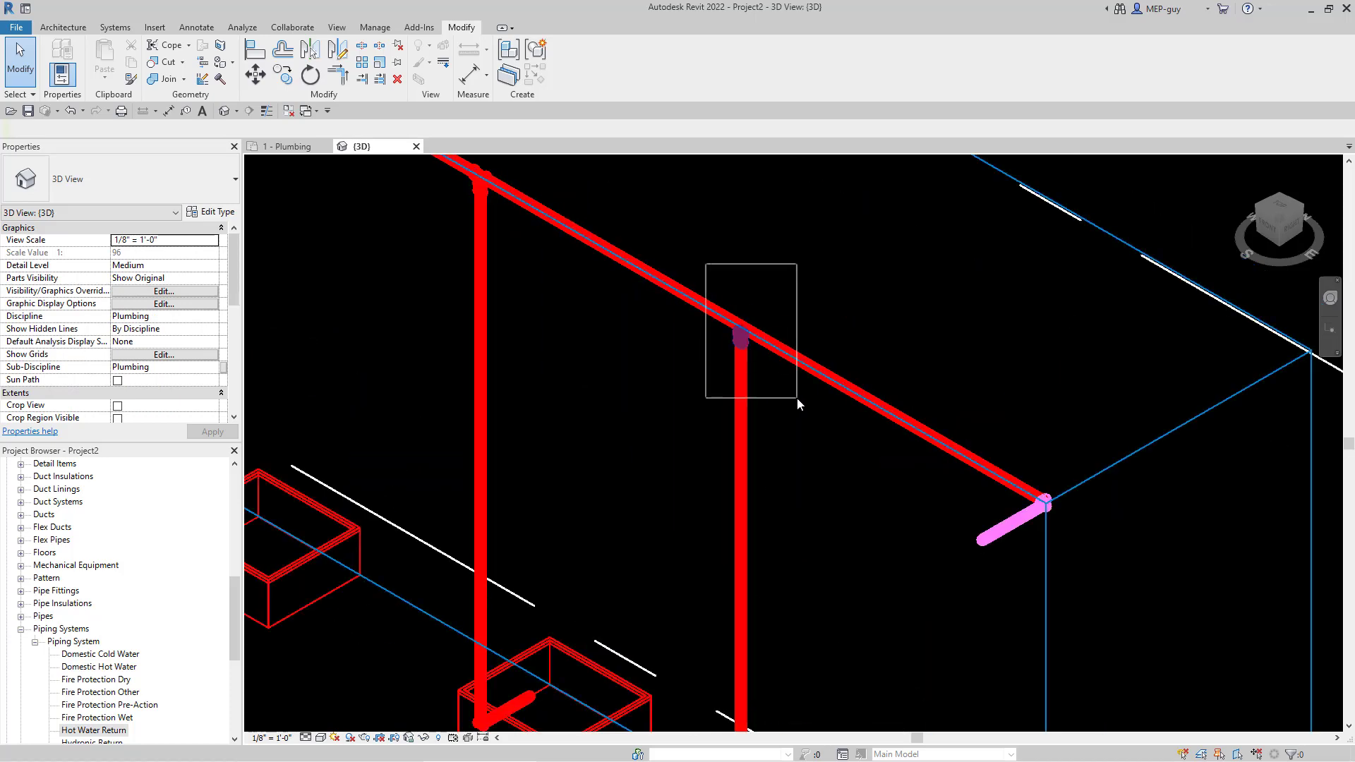
pyautogui.scroll(-3, 742, 367)
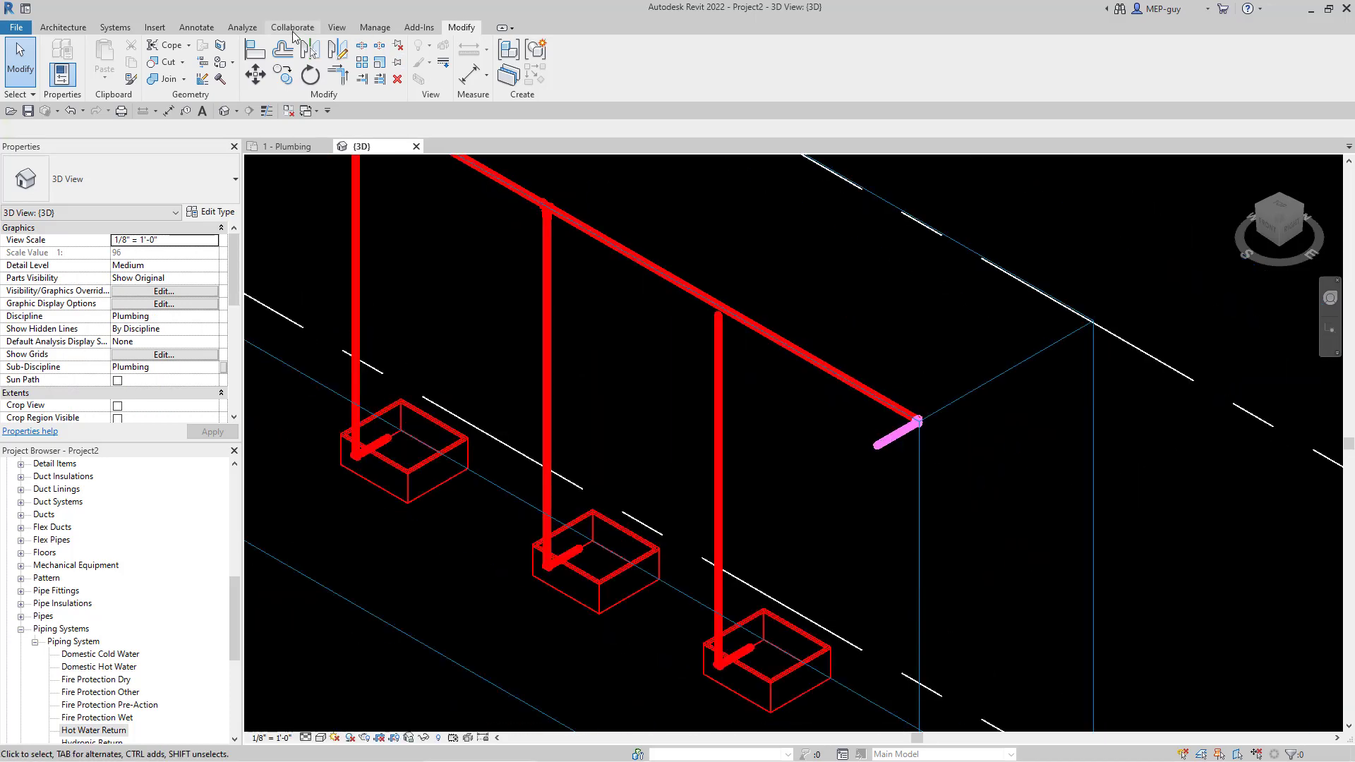
pyautogui.click(362, 78)
pyautogui.click(764, 333)
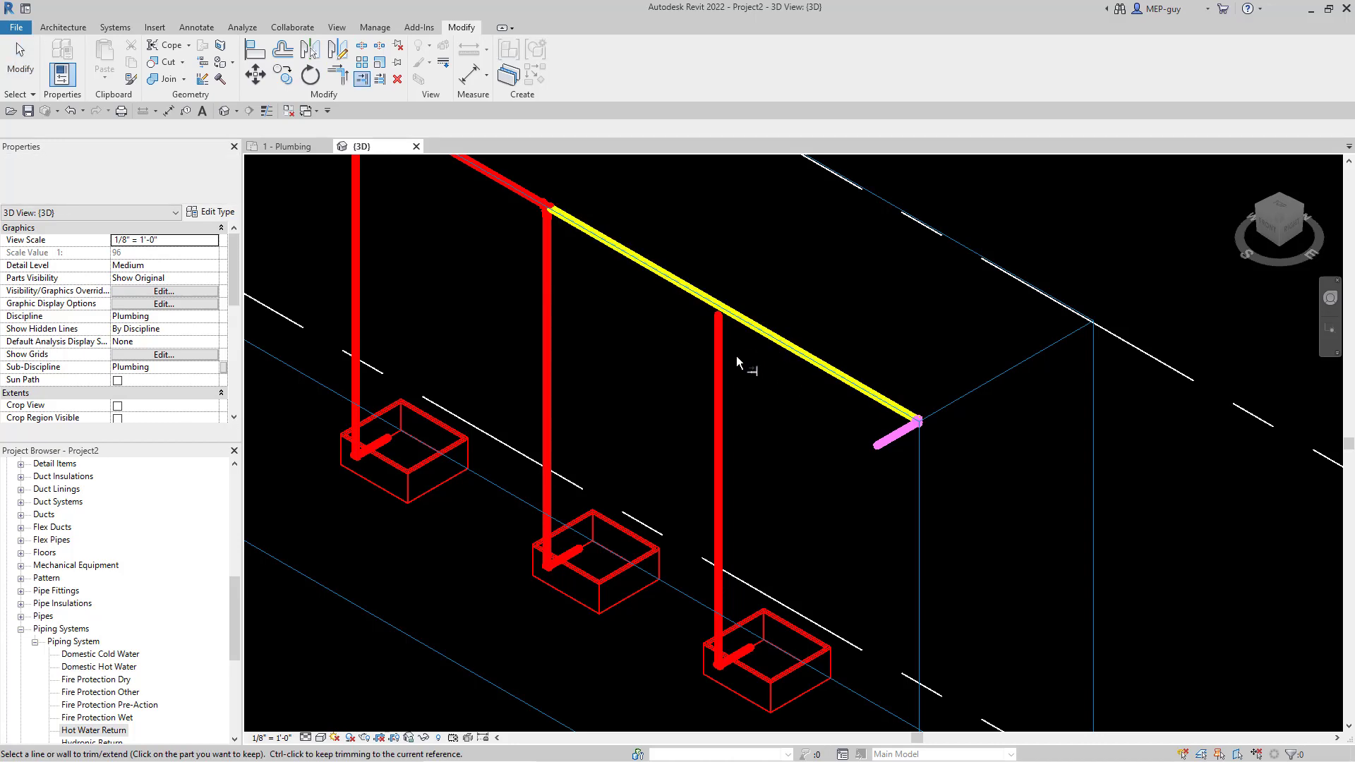
pyautogui.click(784, 421)
pyautogui.scroll(-2, 783, 421)
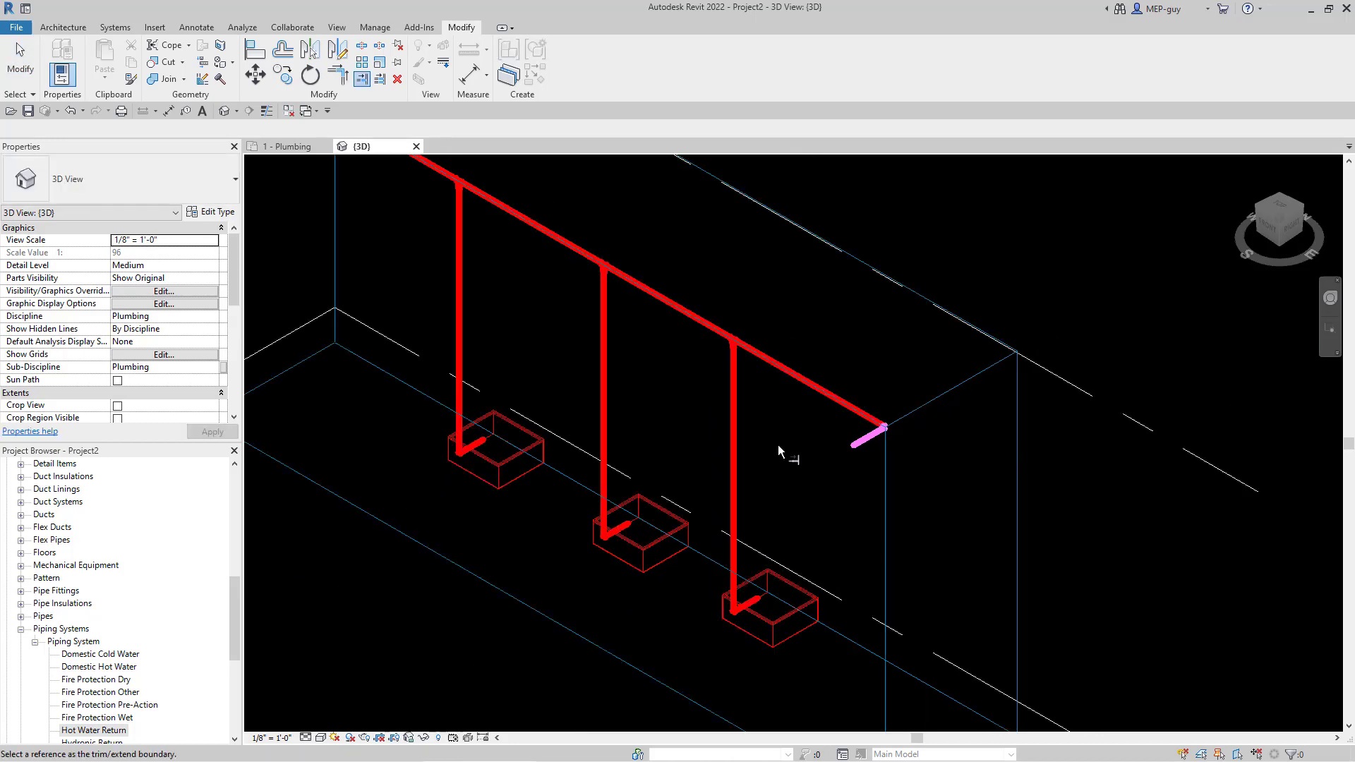
pyautogui.scroll(1, 777, 445)
pyautogui.press('Escape')
pyautogui.press('Escape')
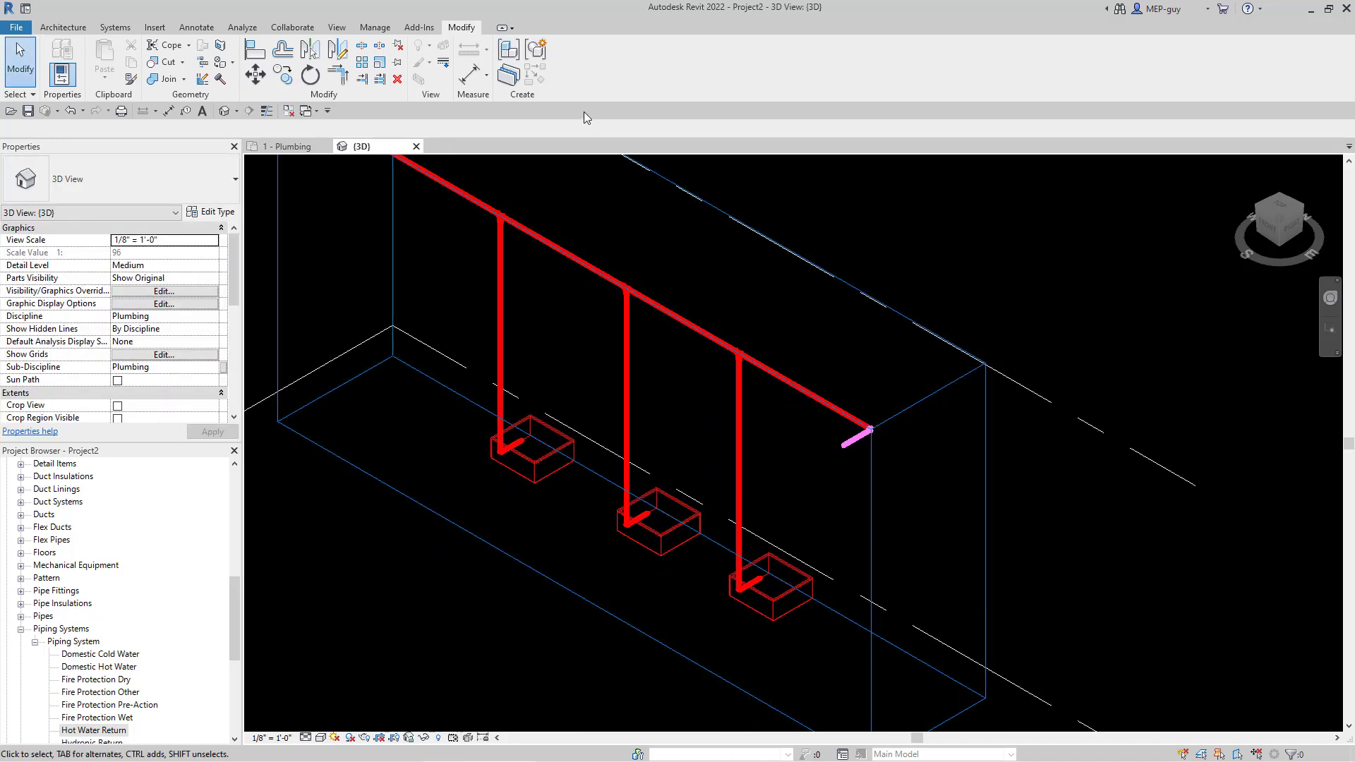
pyautogui.click(286, 146)
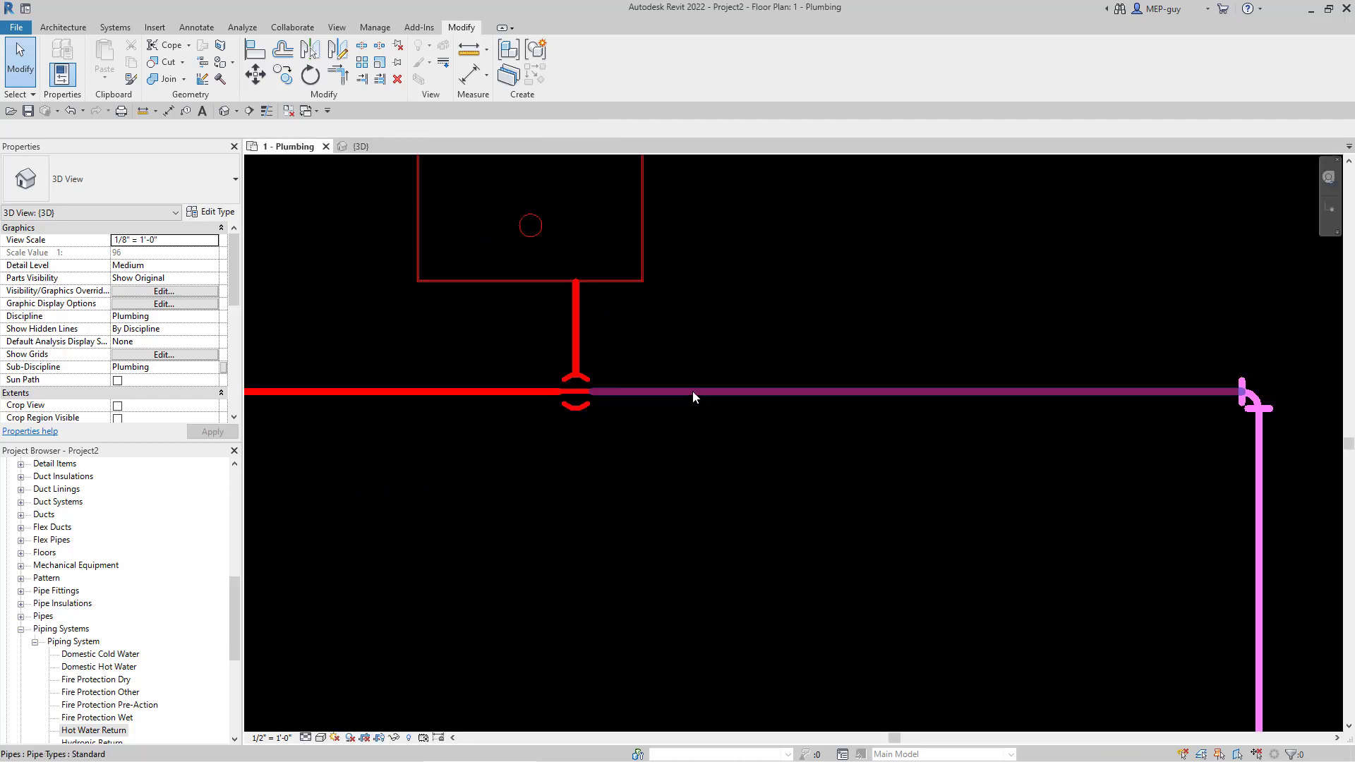
# - Shorten the purple horizontal pipe, then delete it together with its elbow
pyautogui.click(593, 392)
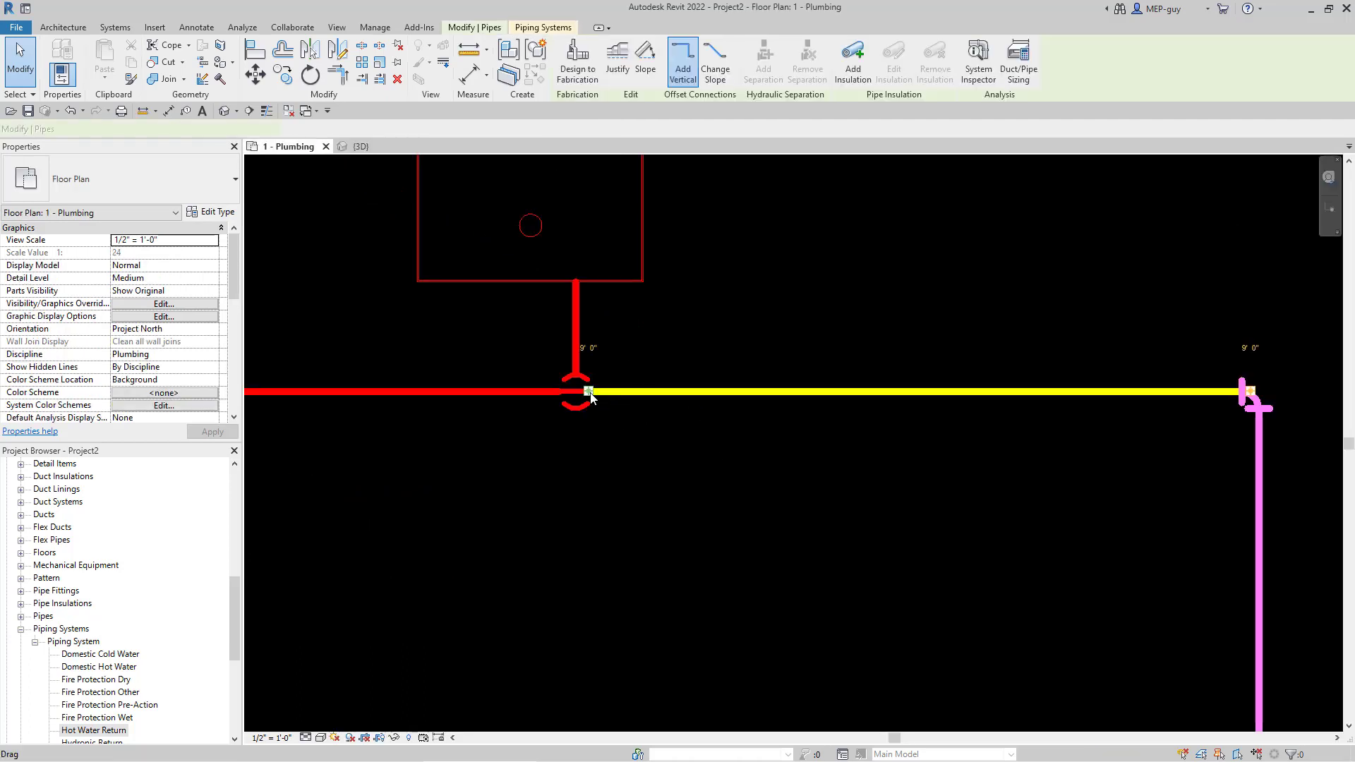
pyautogui.moveTo(683, 391); pyautogui.dragTo(683, 391)
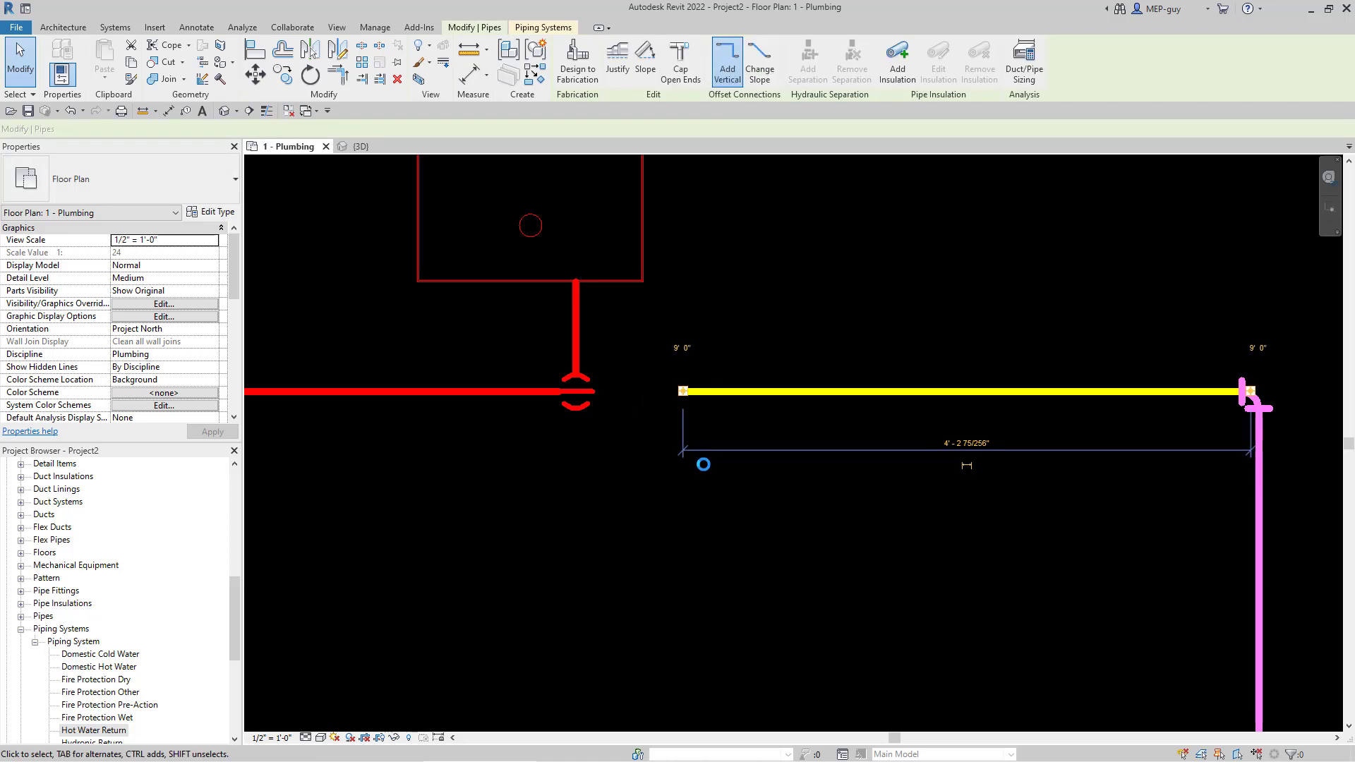
pyautogui.click(702, 465)
pyautogui.moveTo(644, 337); pyautogui.dragTo(1314, 466)
pyautogui.press('Delete')
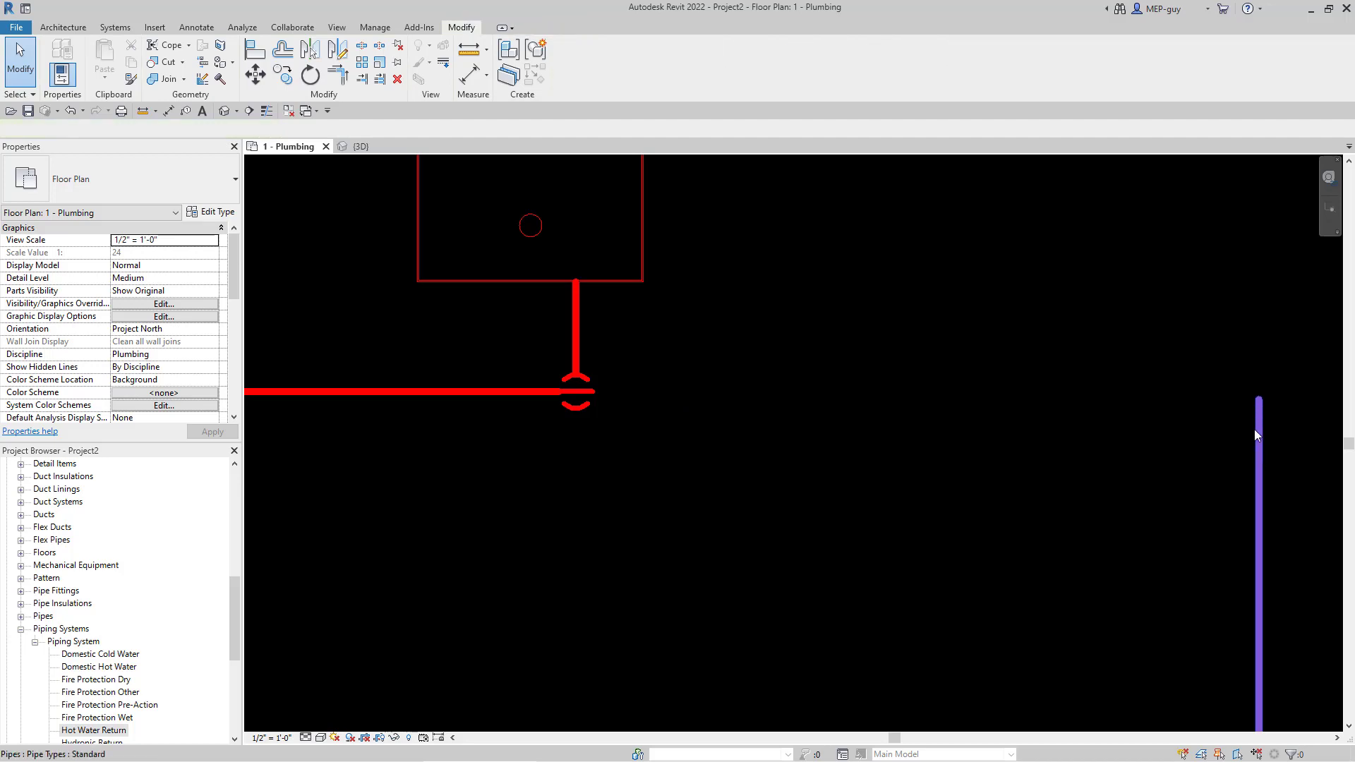
# - Extend the vertical pipe to the tee and draw a new pipe from it to the red pipe's open end
pyautogui.click(1259, 399)
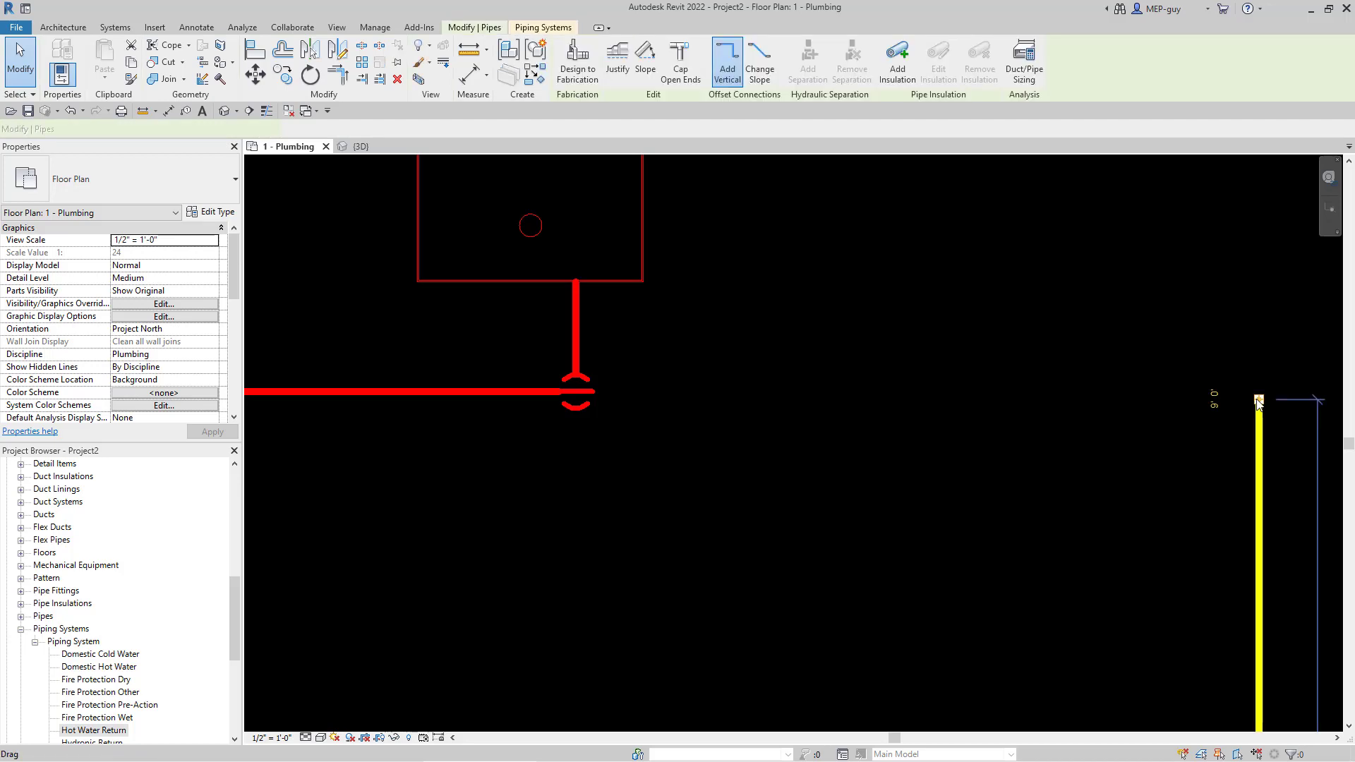
pyautogui.moveTo(1259, 398); pyautogui.dragTo(1259, 388)
pyautogui.rightClick(1260, 389)
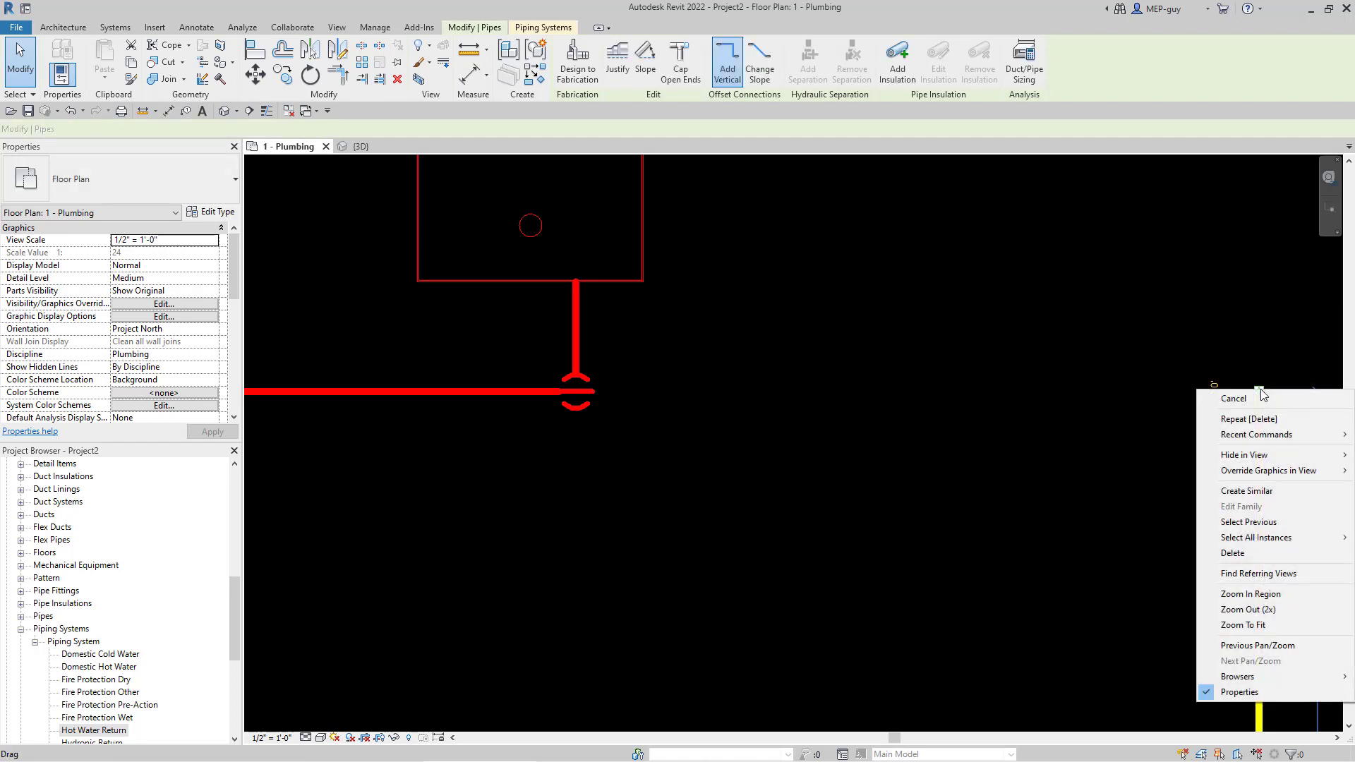
pyautogui.click(1246, 399)
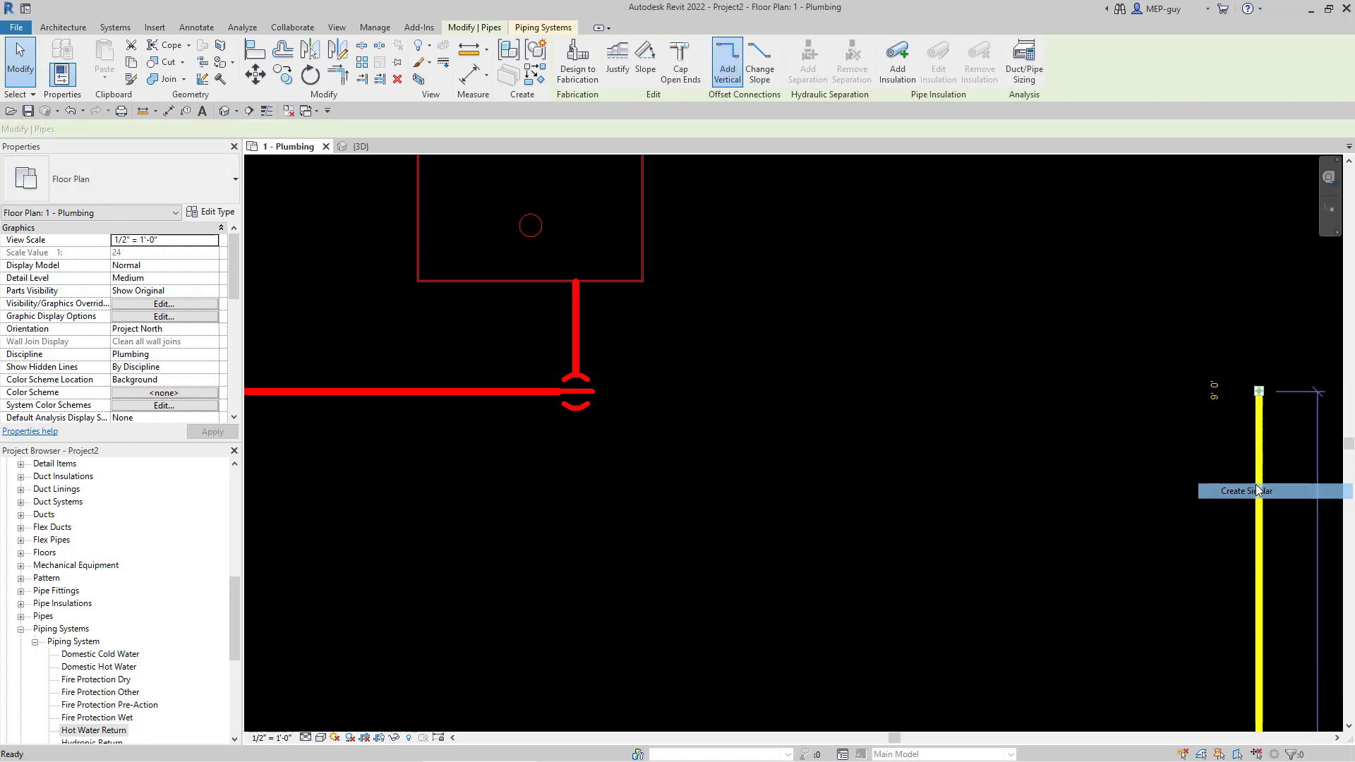
pyautogui.click(1259, 391)
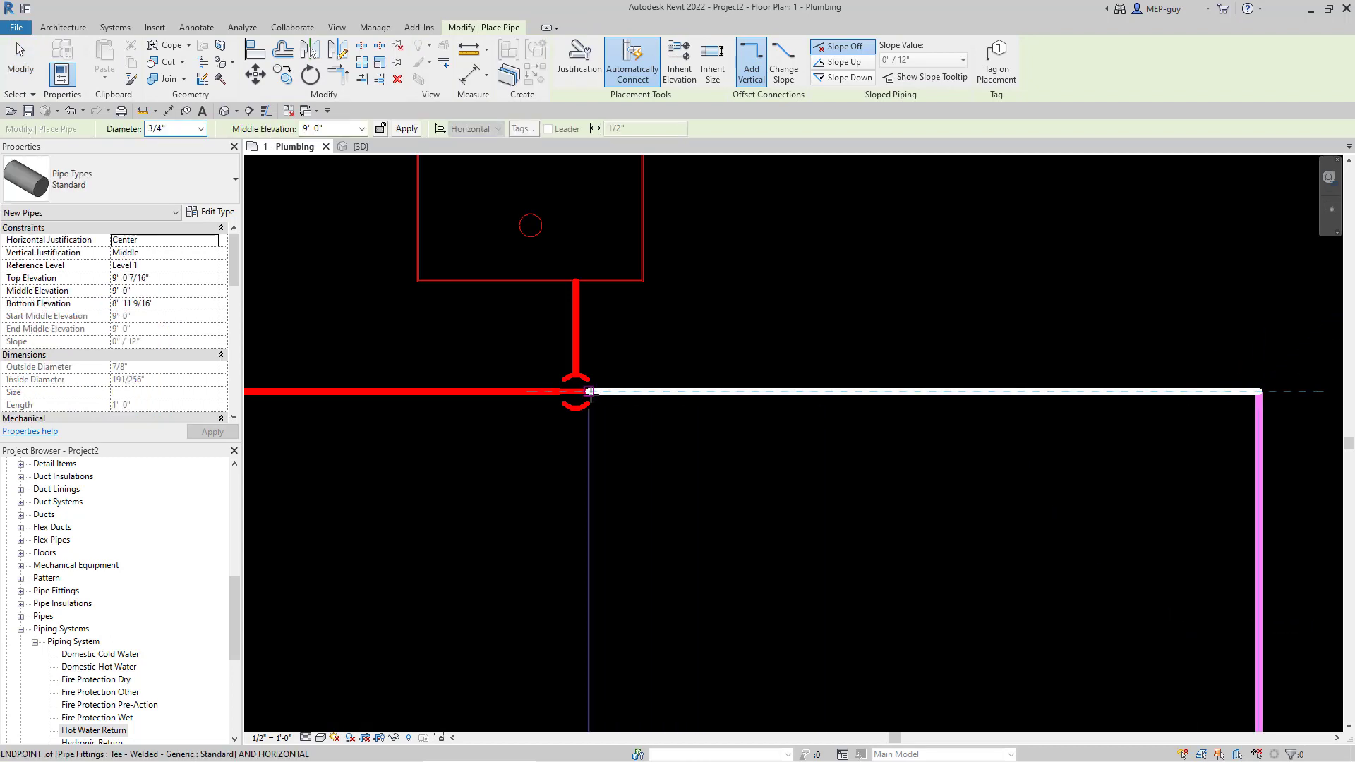
pyautogui.click(590, 391)
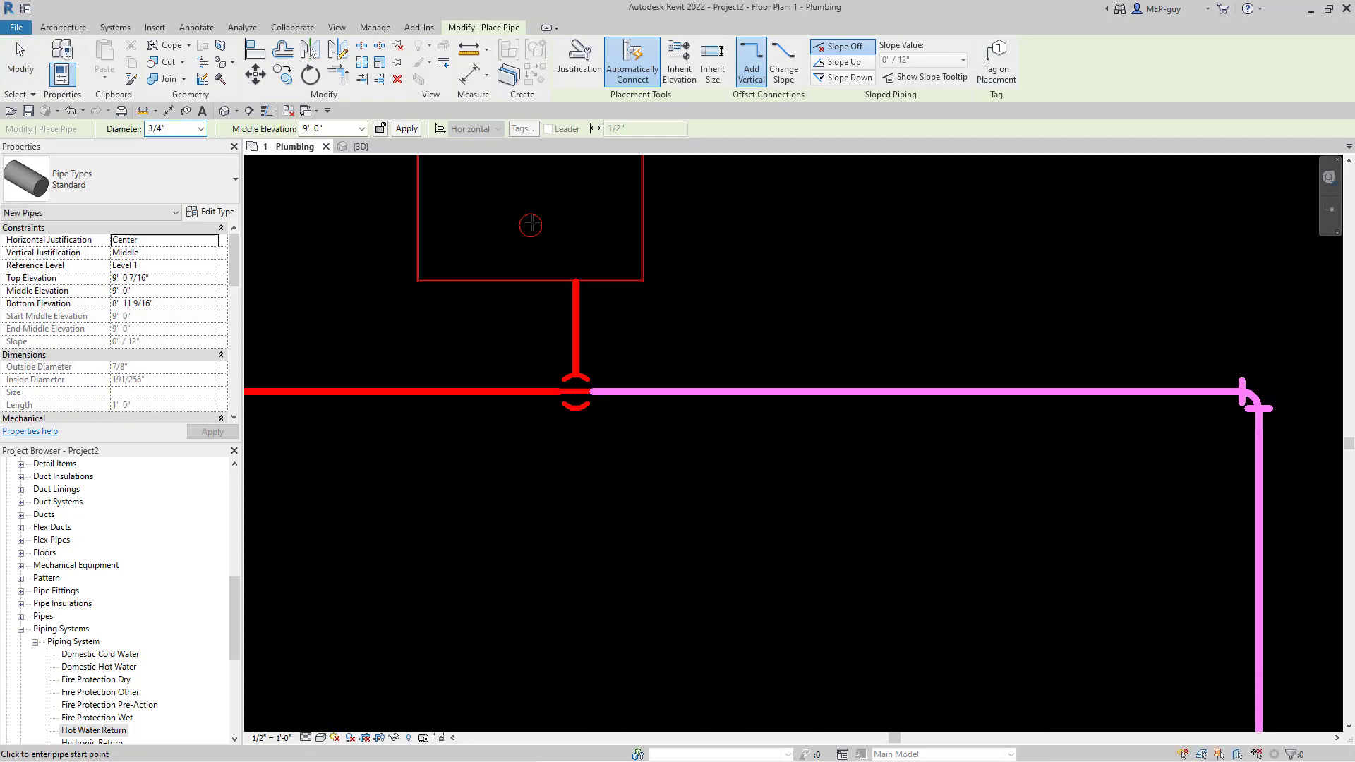
pyautogui.click(370, 147)
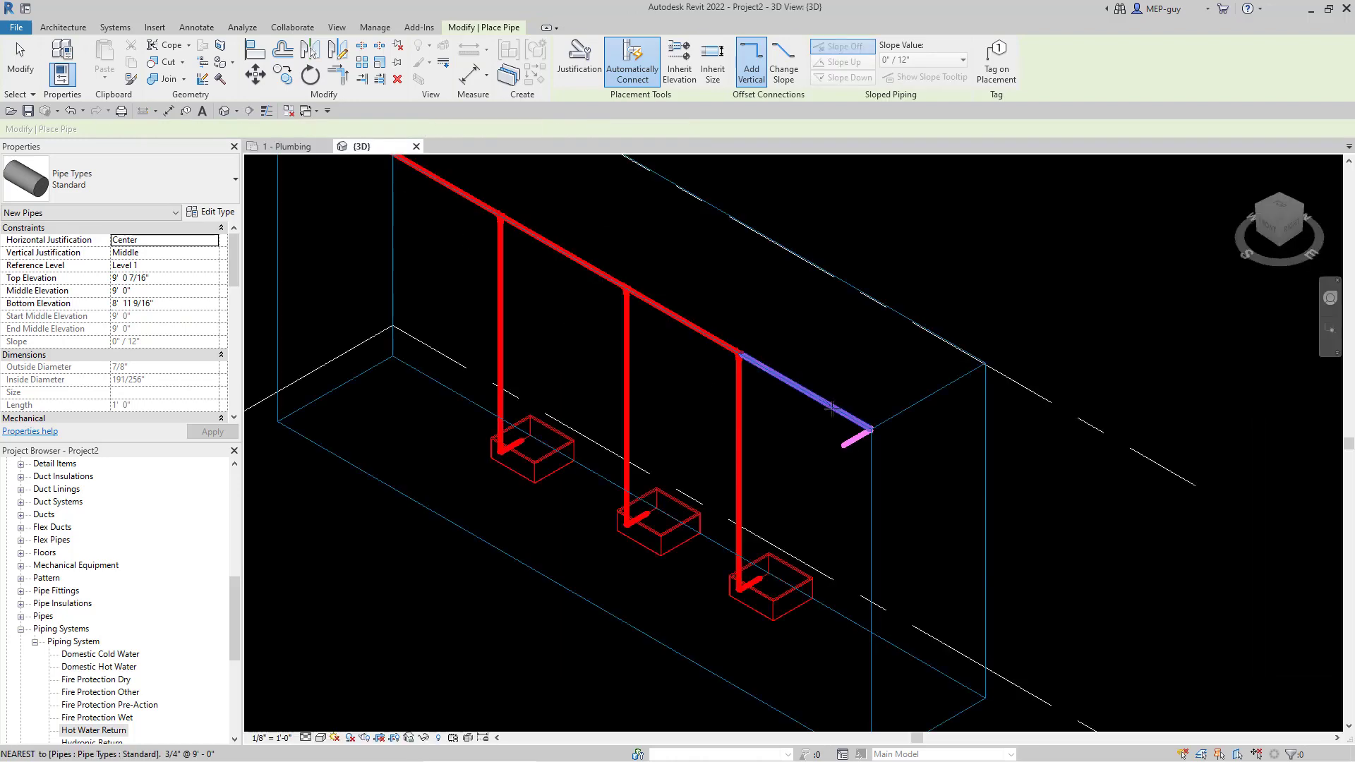
pyautogui.press('Escape')
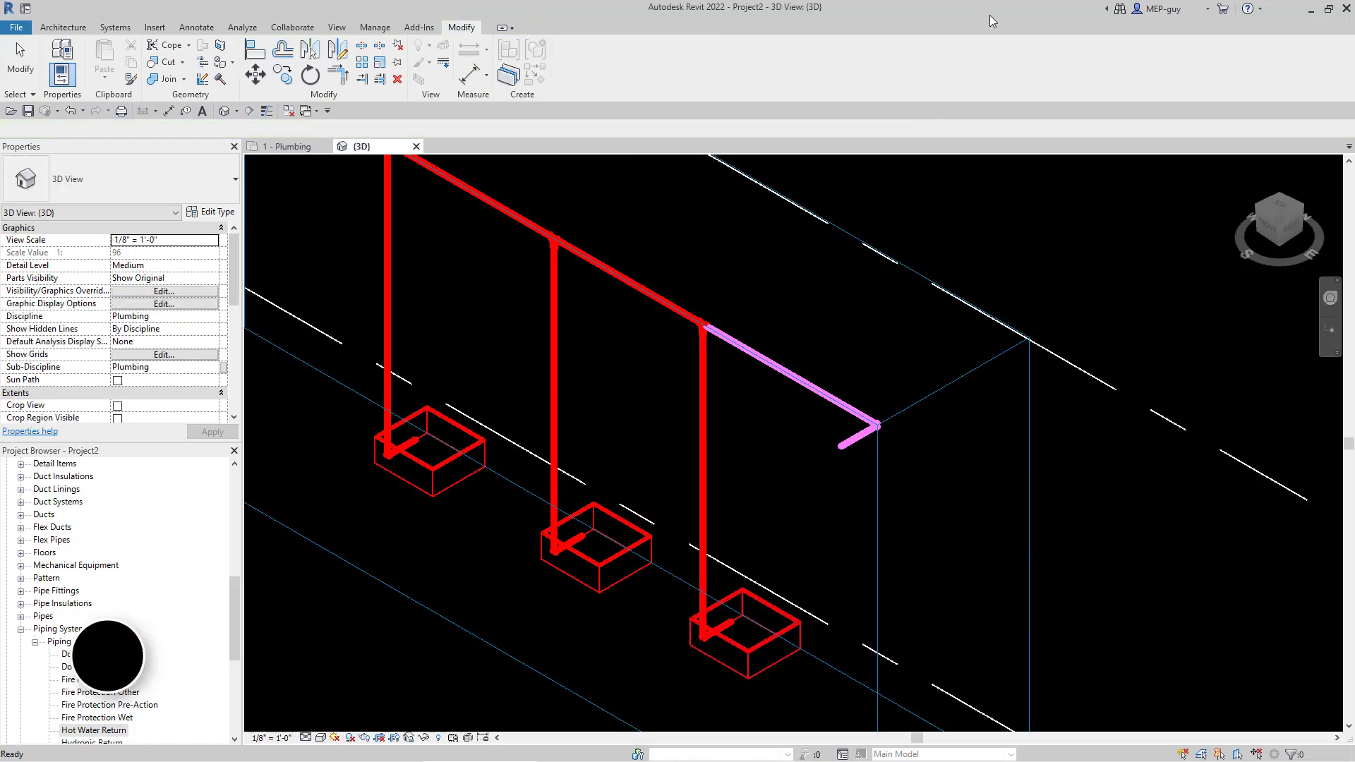
pyautogui.hotkey('ctrl', 'Tab')
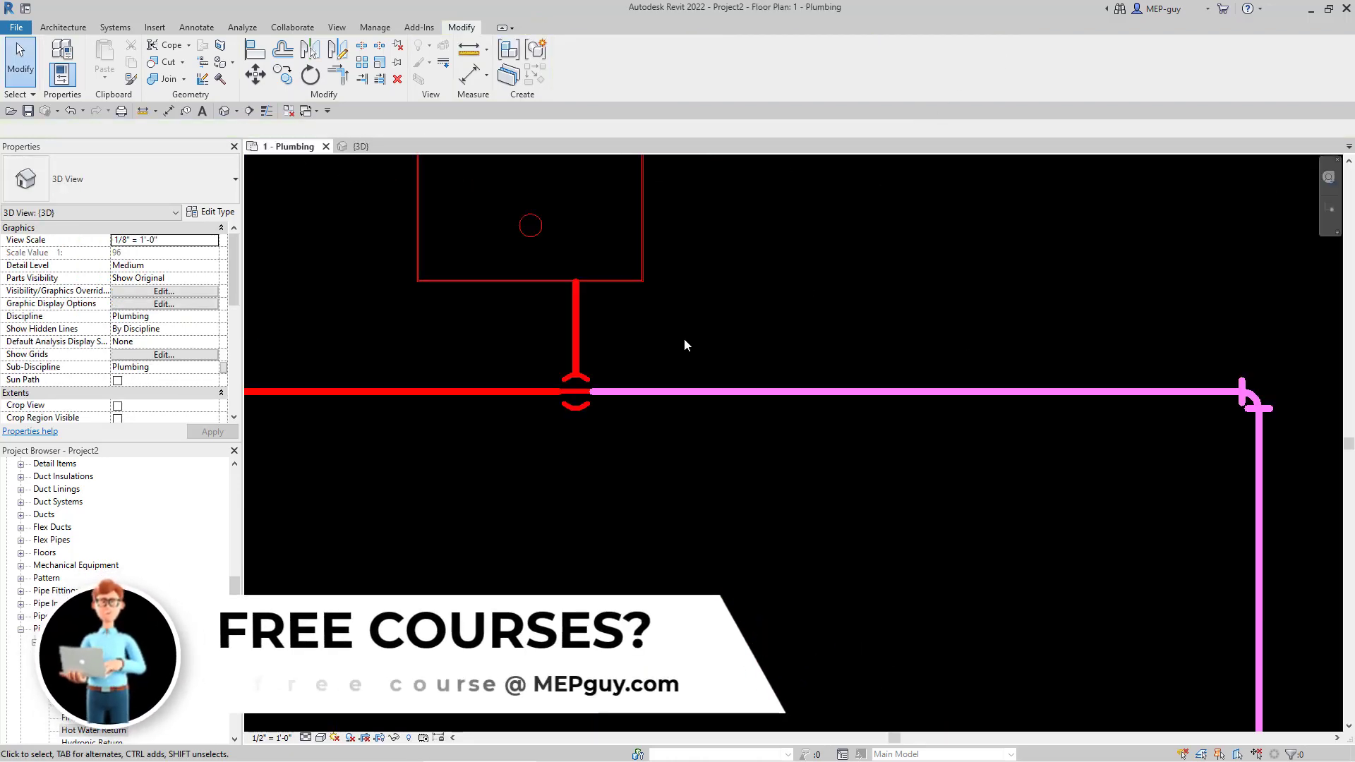
# - Tab-select the connected return pipe branch around the three-fixture room
pyautogui.scroll(-8, 917, 299)
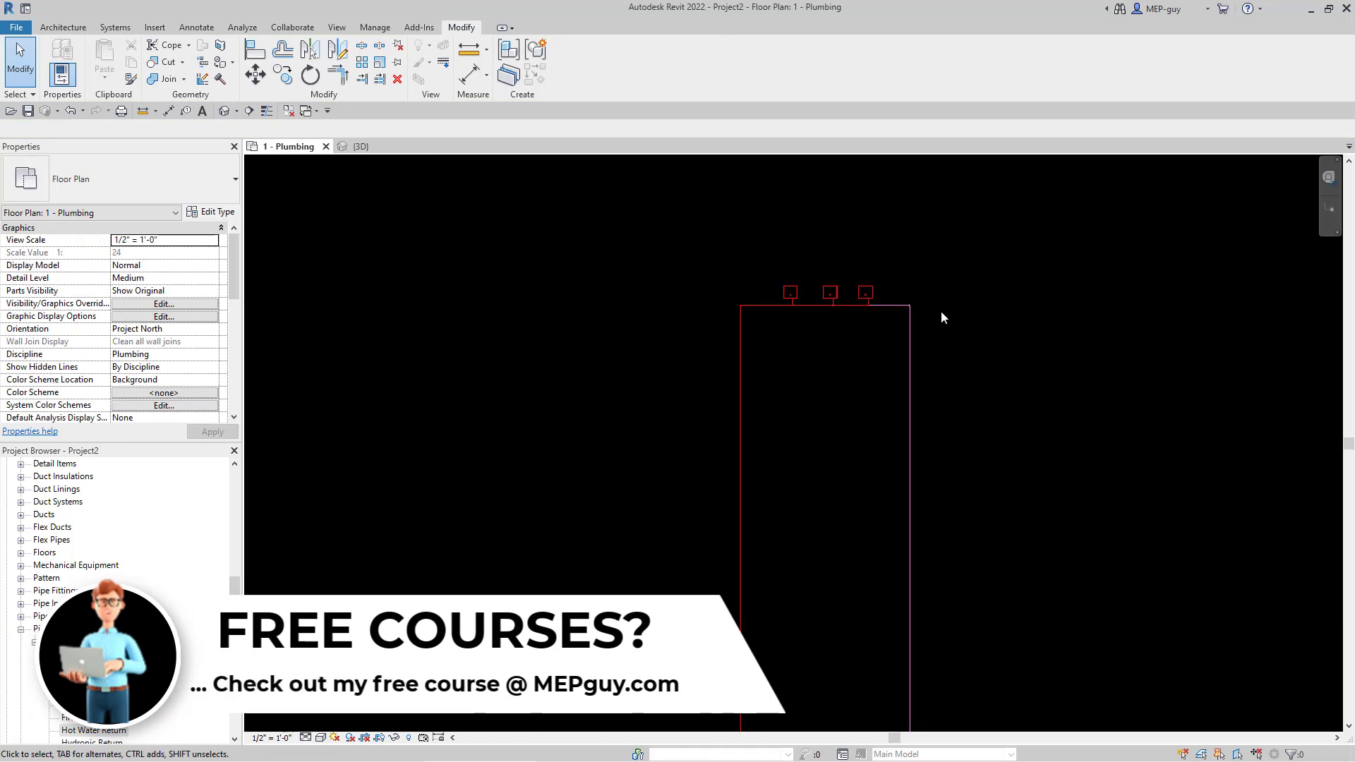
pyautogui.moveTo(1017, 539); pyautogui.dragTo(902, 498, button='middle')
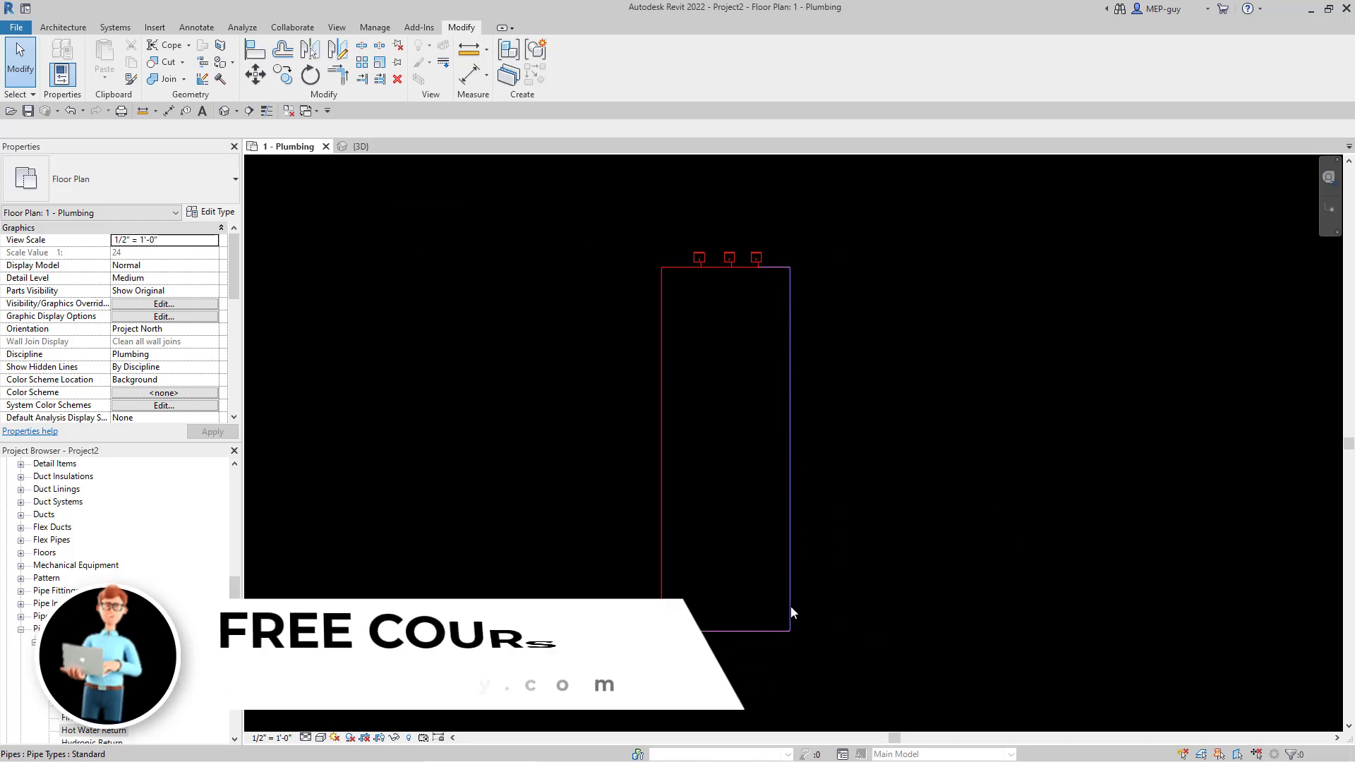
pyautogui.scroll(1, 646, 639)
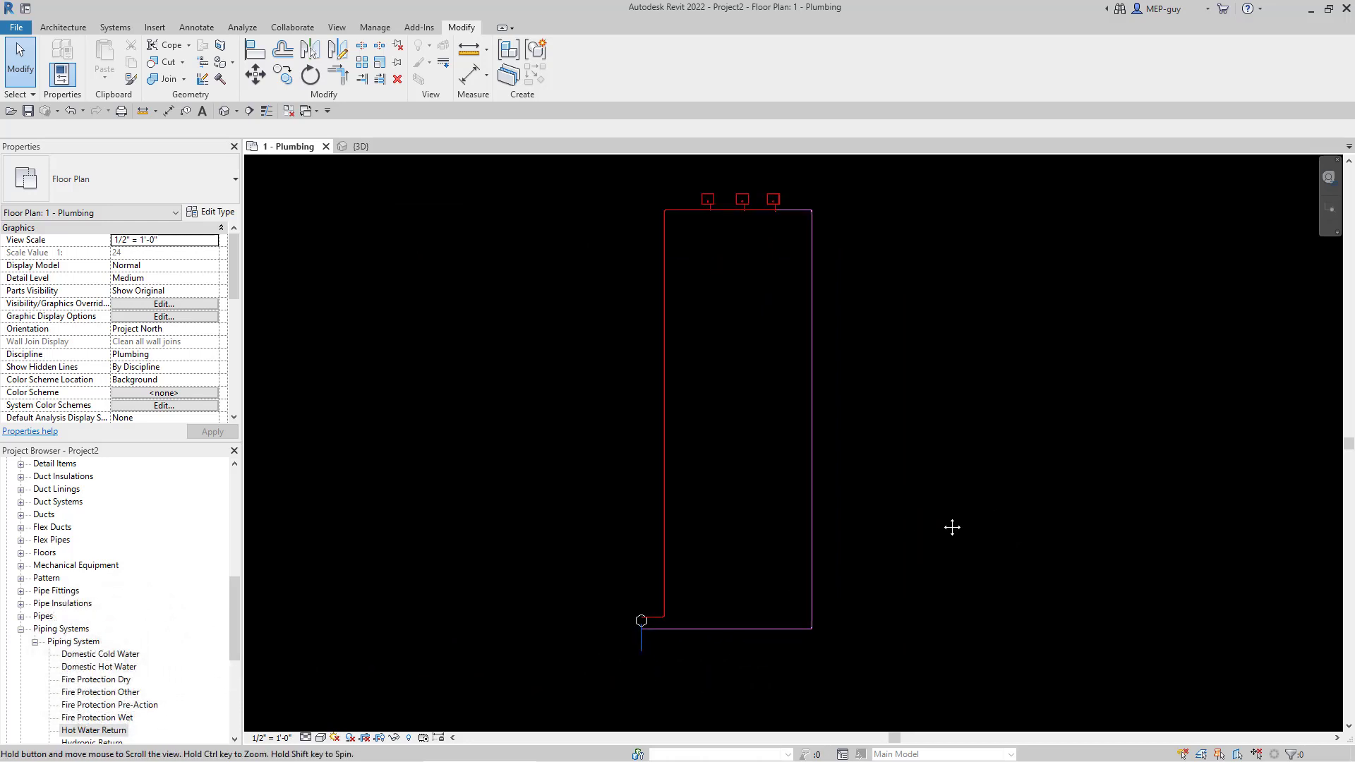
pyautogui.moveTo(952, 527); pyautogui.dragTo(932, 543, button='middle')
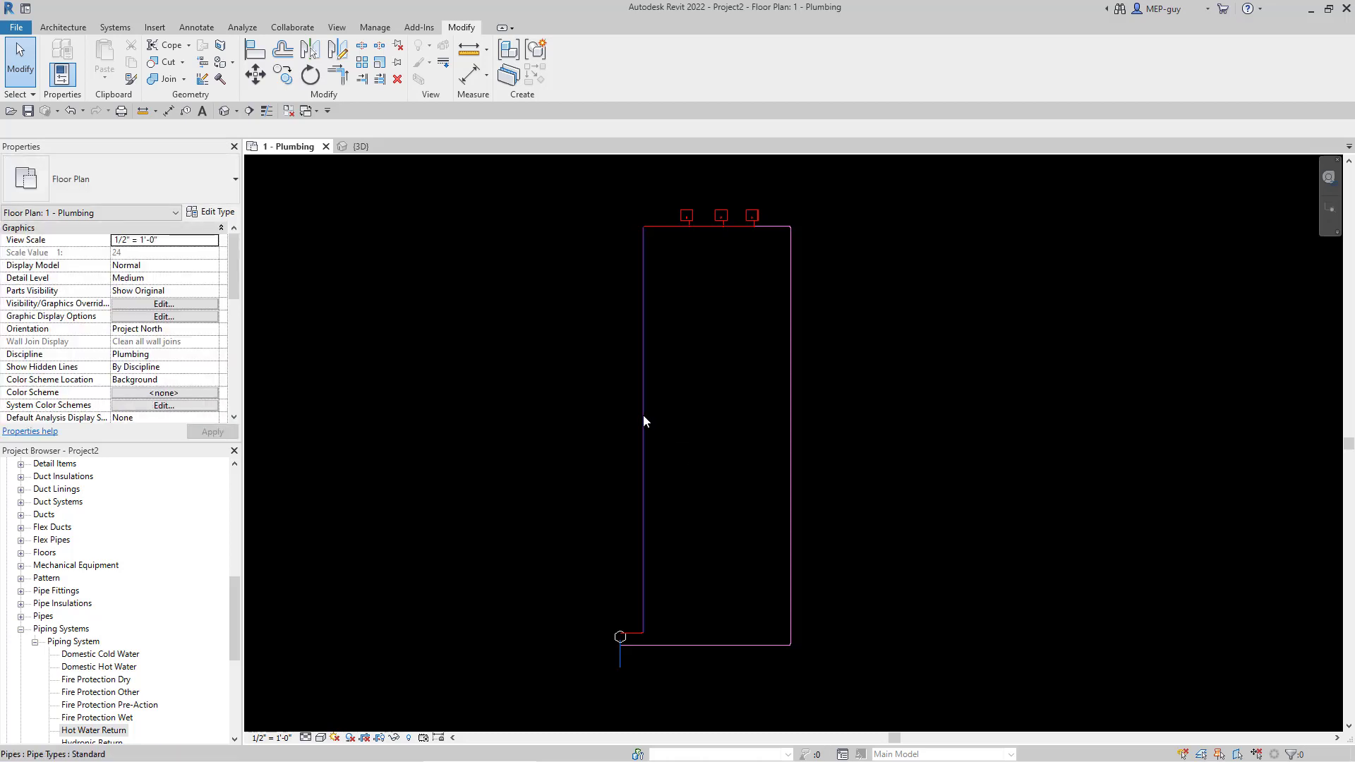
pyautogui.press('Tab')
pyautogui.click(716, 419)
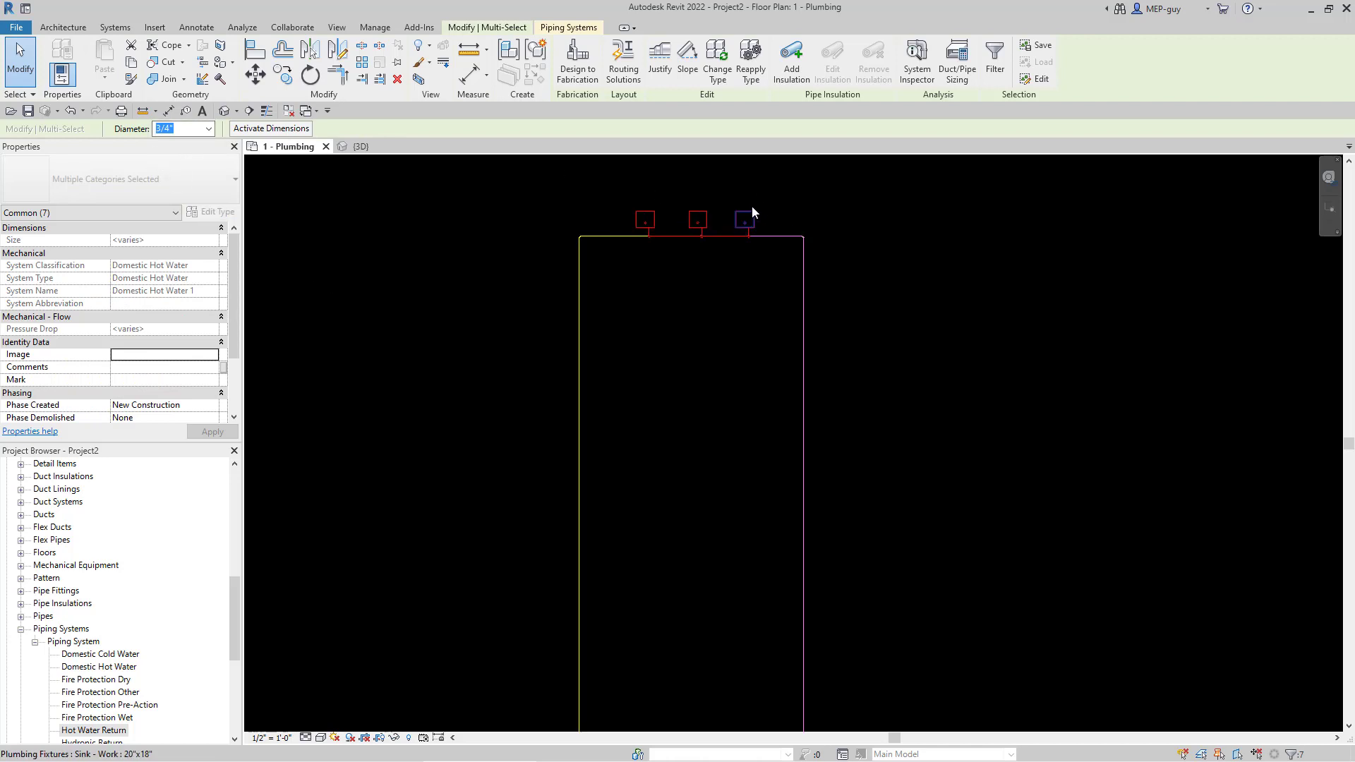
# - Resize the selected return riser and bottom run to 1/2" diameter
pyautogui.scroll(5, 751, 203)
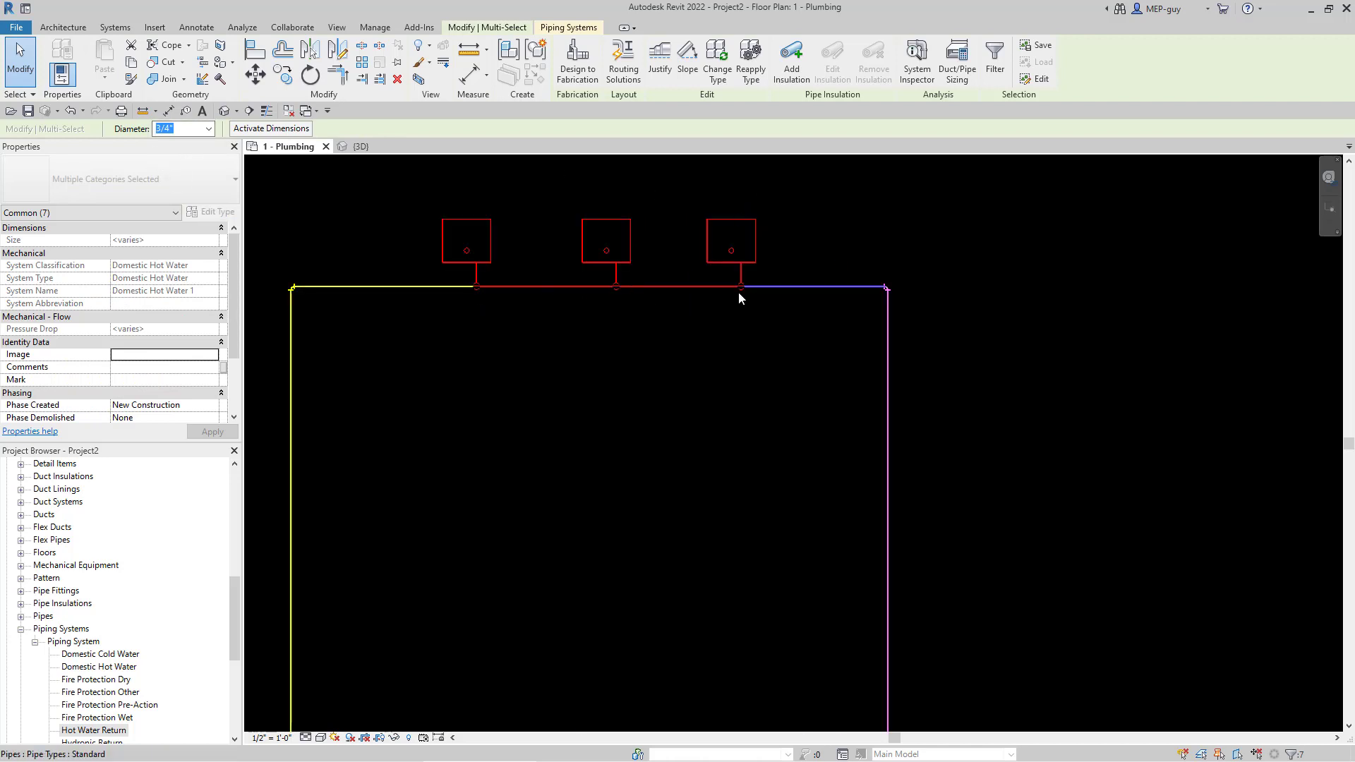
pyautogui.scroll(-2, 704, 294)
pyautogui.scroll(-2, 927, 225)
pyautogui.click(927, 225)
pyautogui.scroll(-1, 927, 220)
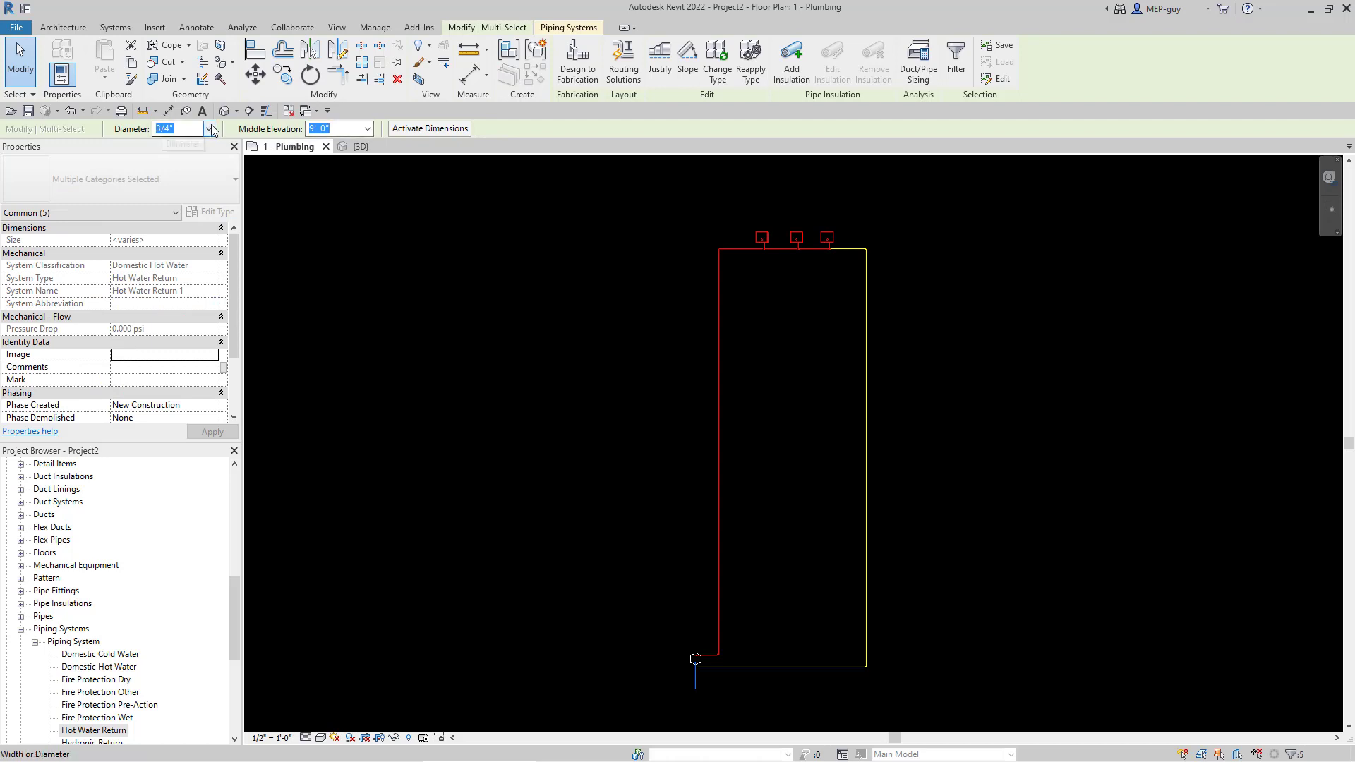
pyautogui.click(209, 129)
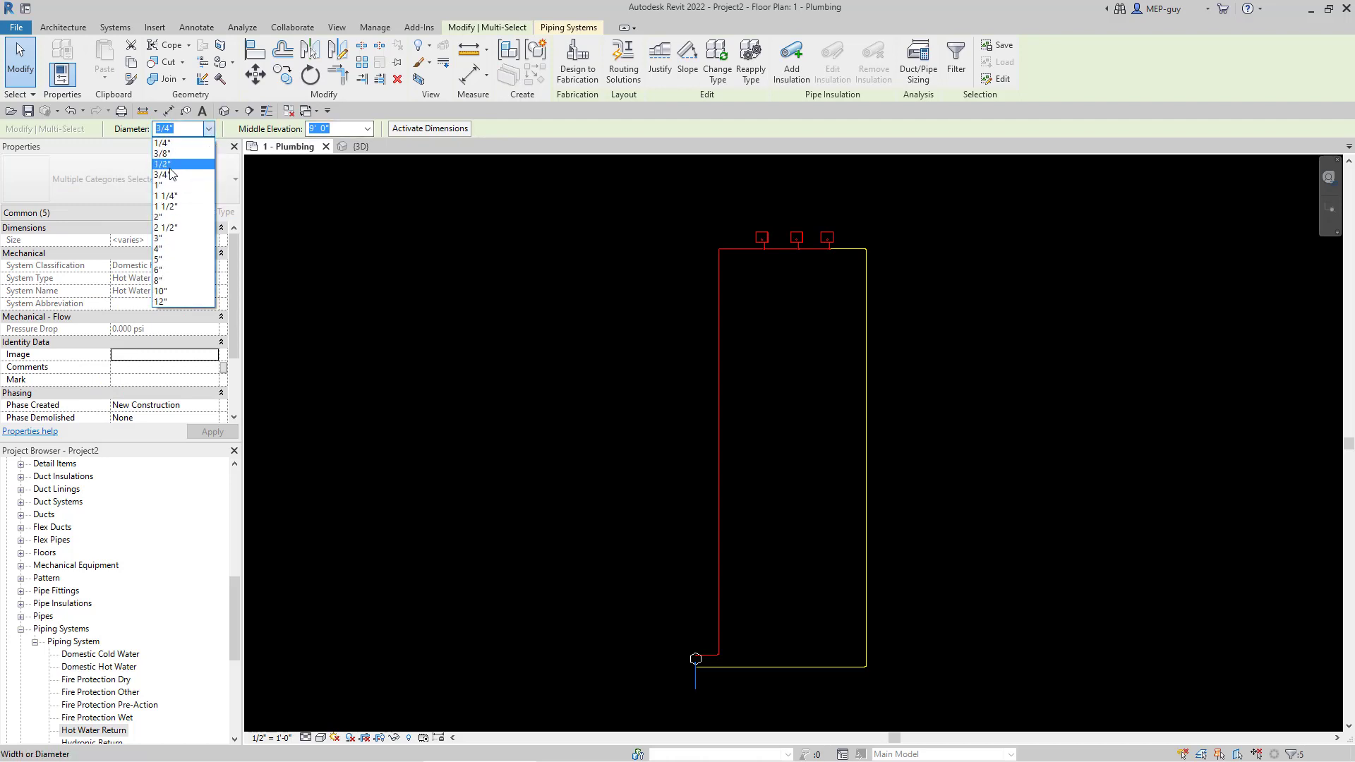
pyautogui.click(169, 165)
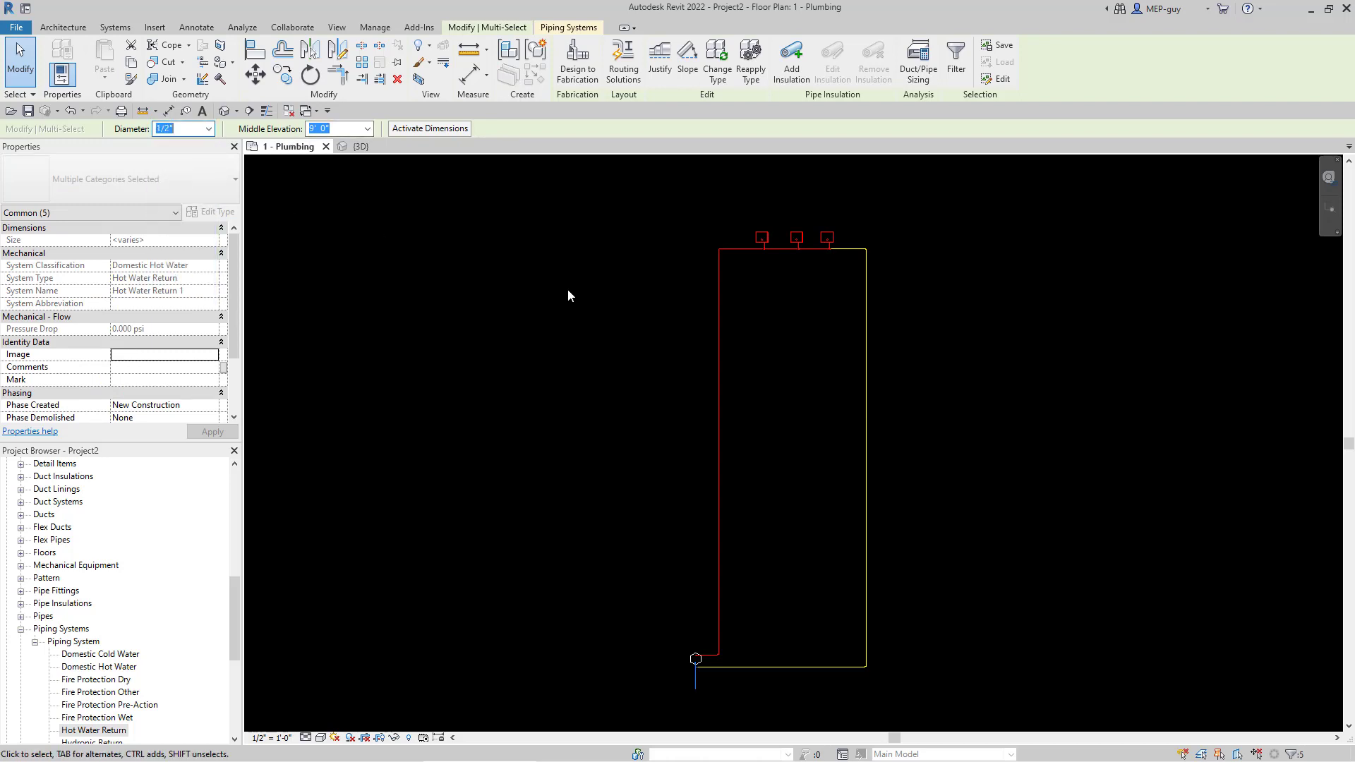
pyautogui.click(1084, 462)
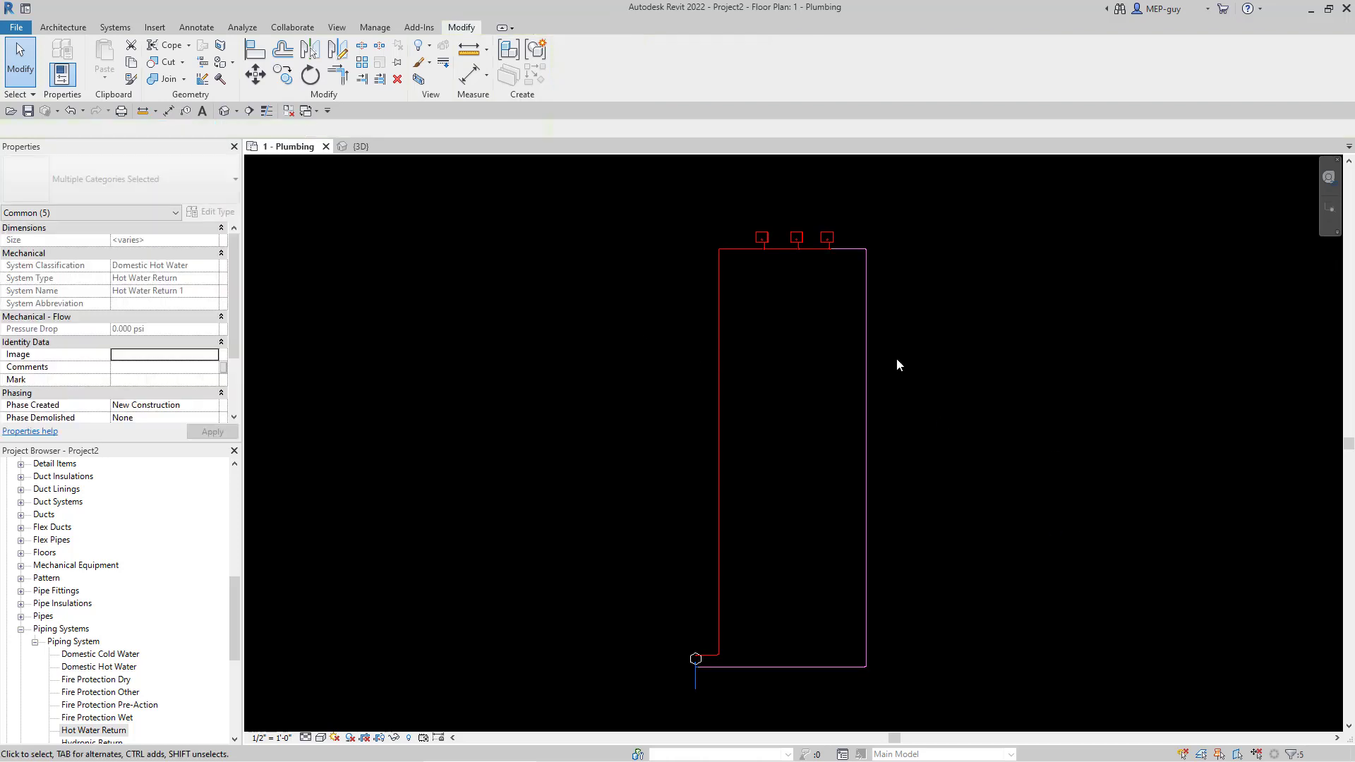
pyautogui.scroll(-2, 849, 291)
pyautogui.scroll(3, 751, 624)
# - Select the blue pipe run and keep its diameter at 3/4"
pyautogui.scroll(4, 730, 564)
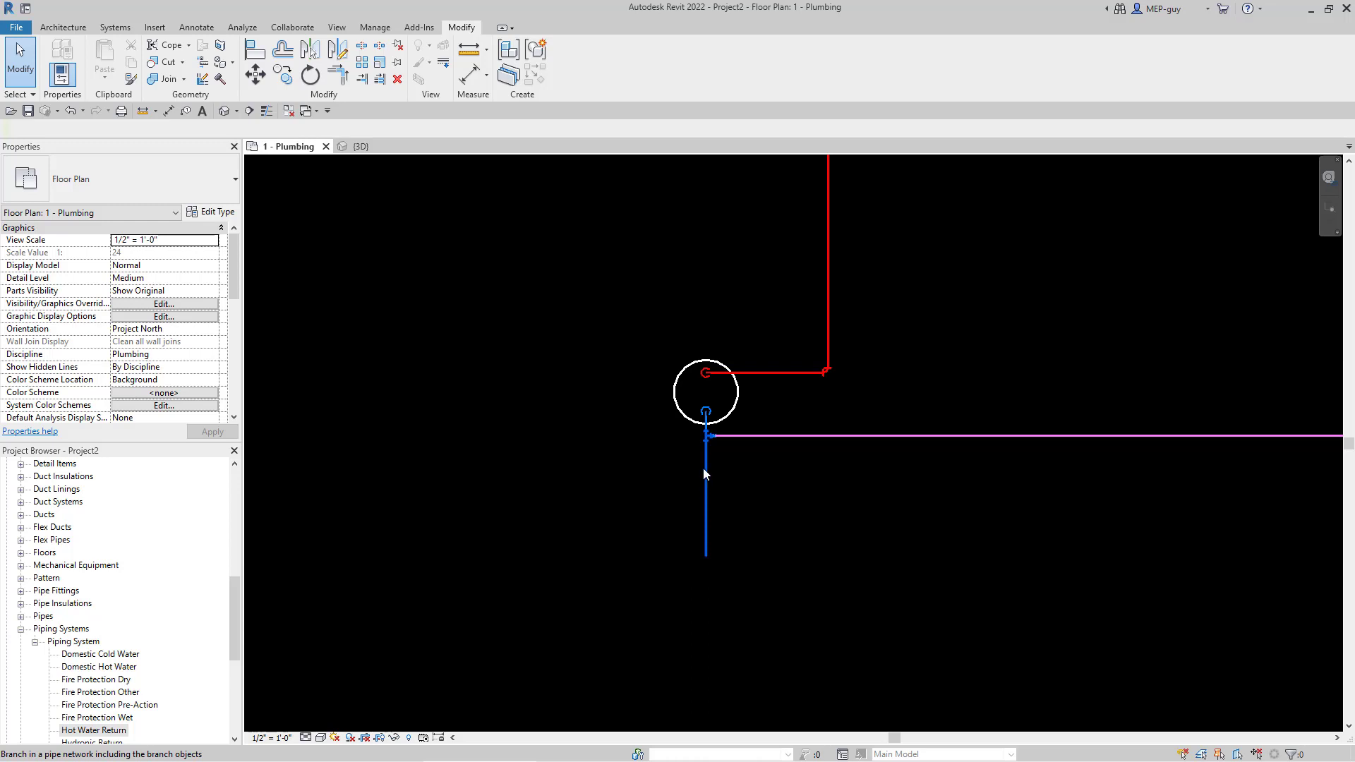
pyautogui.scroll(4, 704, 470)
pyautogui.scroll(-2, 669, 224)
pyautogui.moveTo(665, 226); pyautogui.dragTo(719, 642)
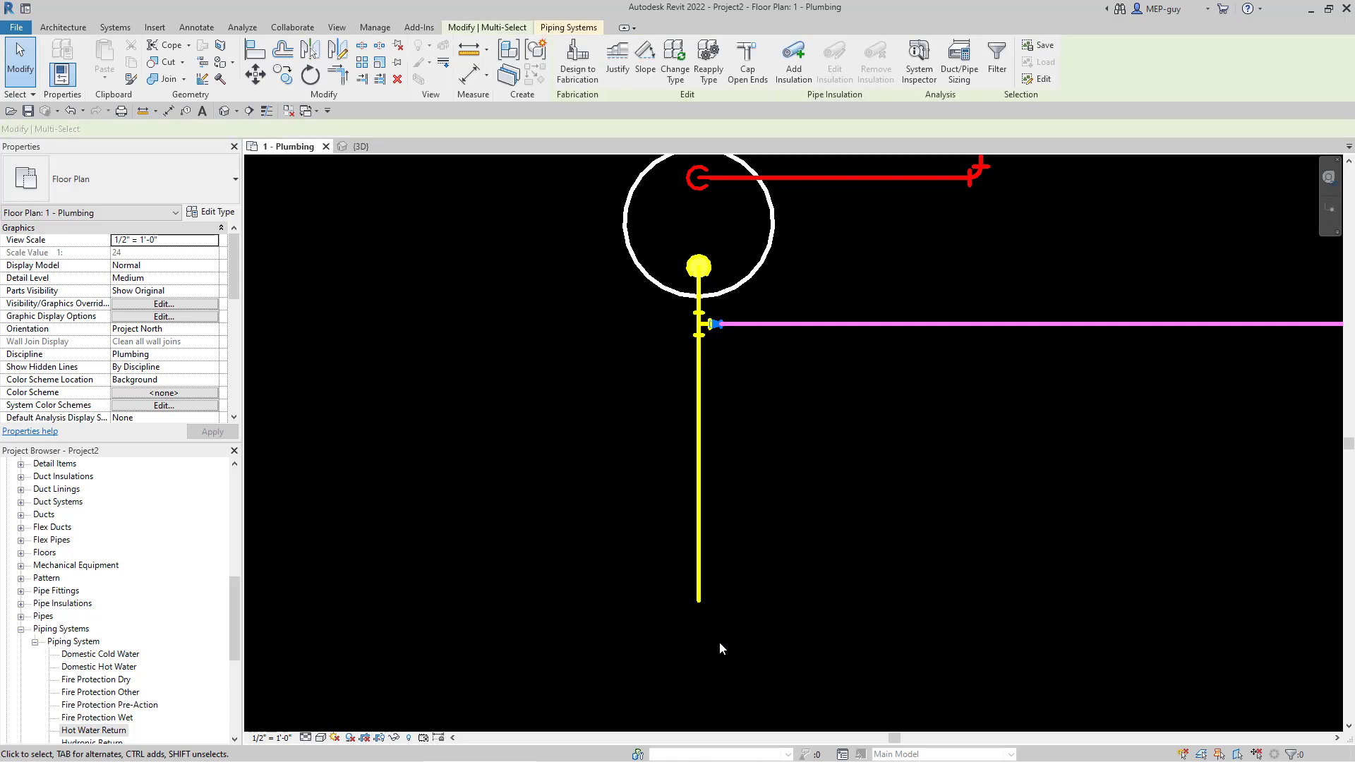
pyautogui.click(209, 129)
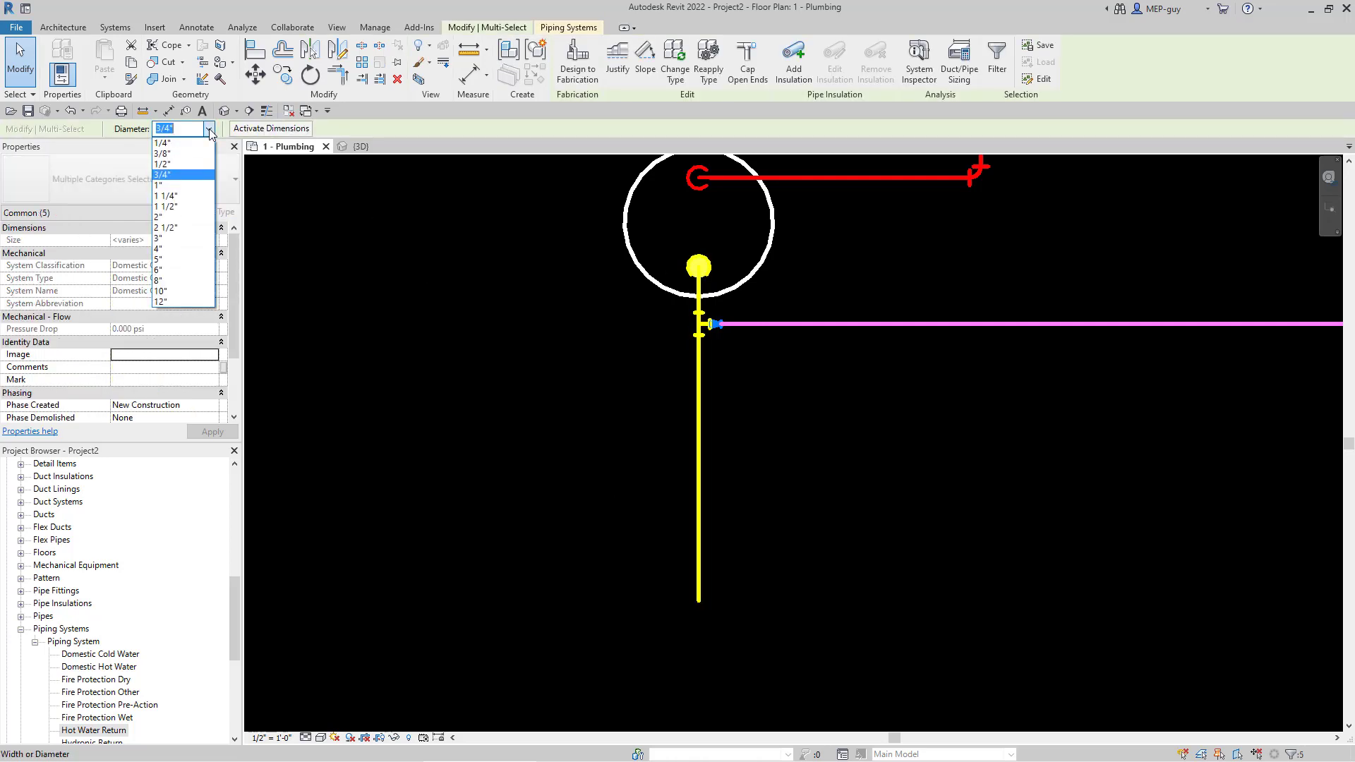
pyautogui.click(180, 184)
pyautogui.click(813, 514)
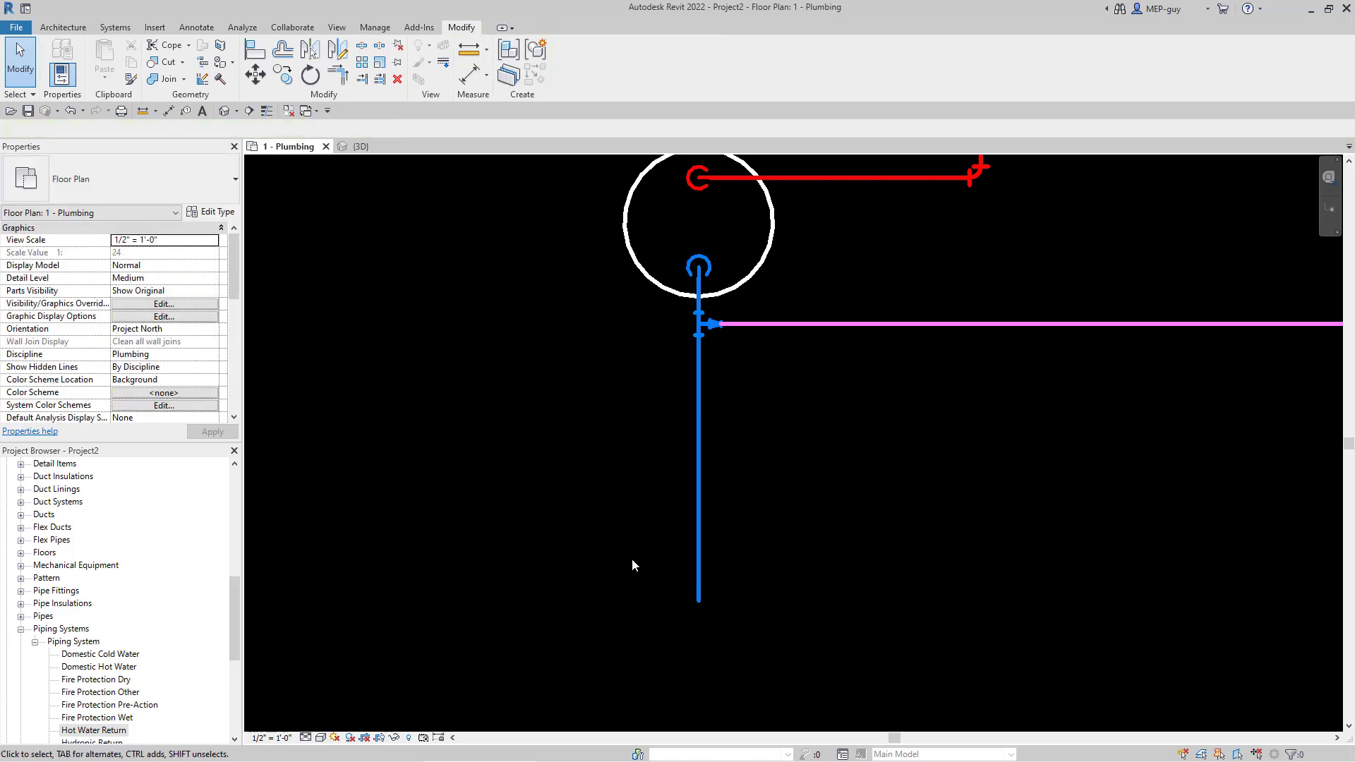
# - Switch to the {3D} view of the whole piping model and select its section box
pyautogui.scroll(-4, 637, 574)
pyautogui.scroll(-4, 640, 581)
pyautogui.moveTo(895, 580); pyautogui.dragTo(813, 643, button='middle')
pyautogui.scroll(-1, 811, 634)
pyautogui.scroll(-1, 957, 536)
pyautogui.moveTo(938, 538); pyautogui.dragTo(776, 554, button='middle')
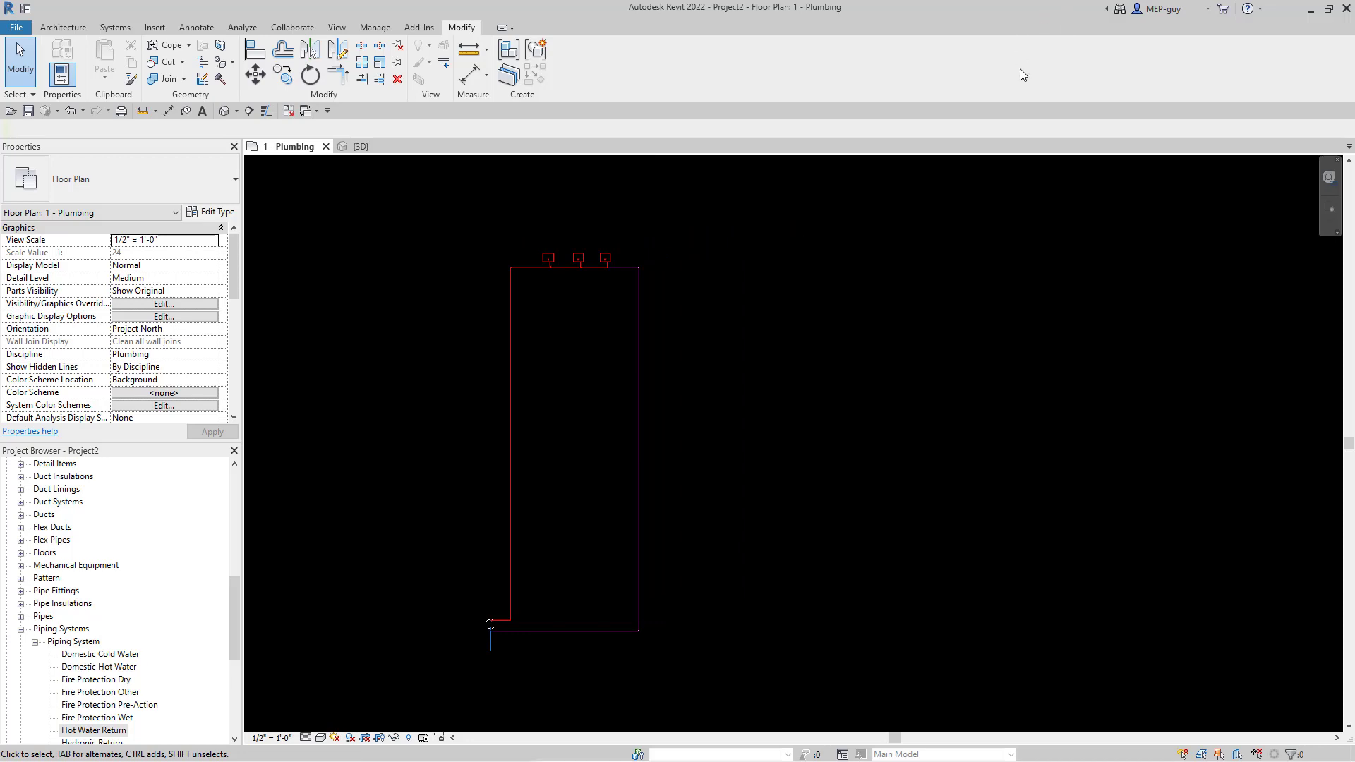
pyautogui.click(360, 147)
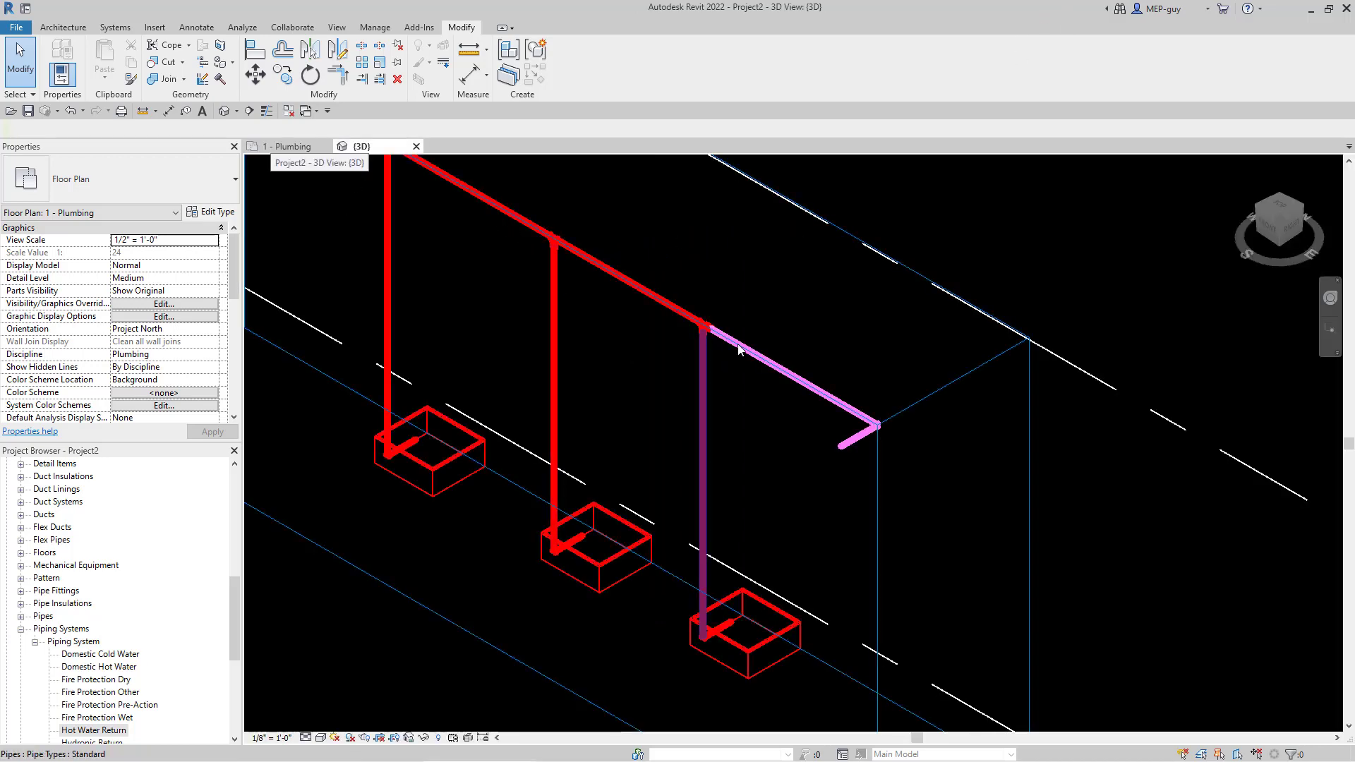
pyautogui.scroll(-4, 858, 305)
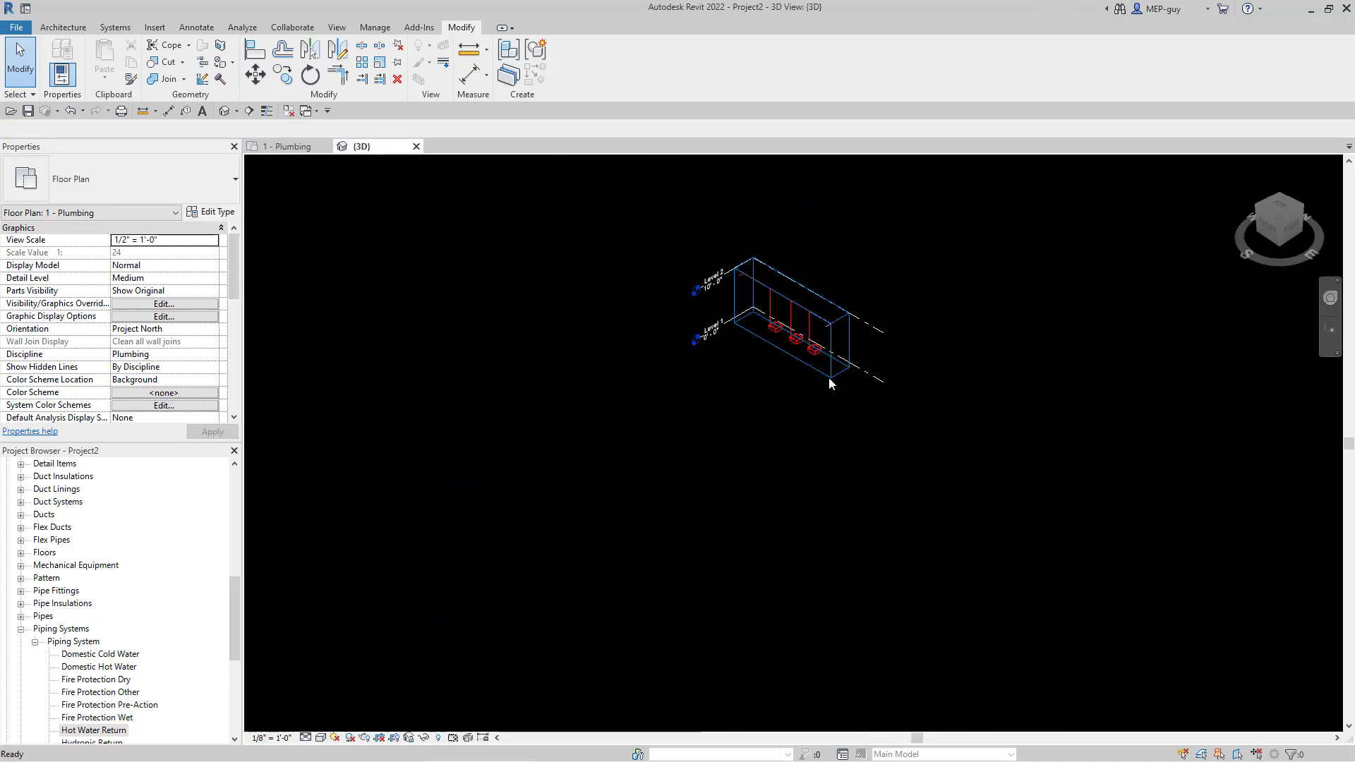
pyautogui.click(830, 376)
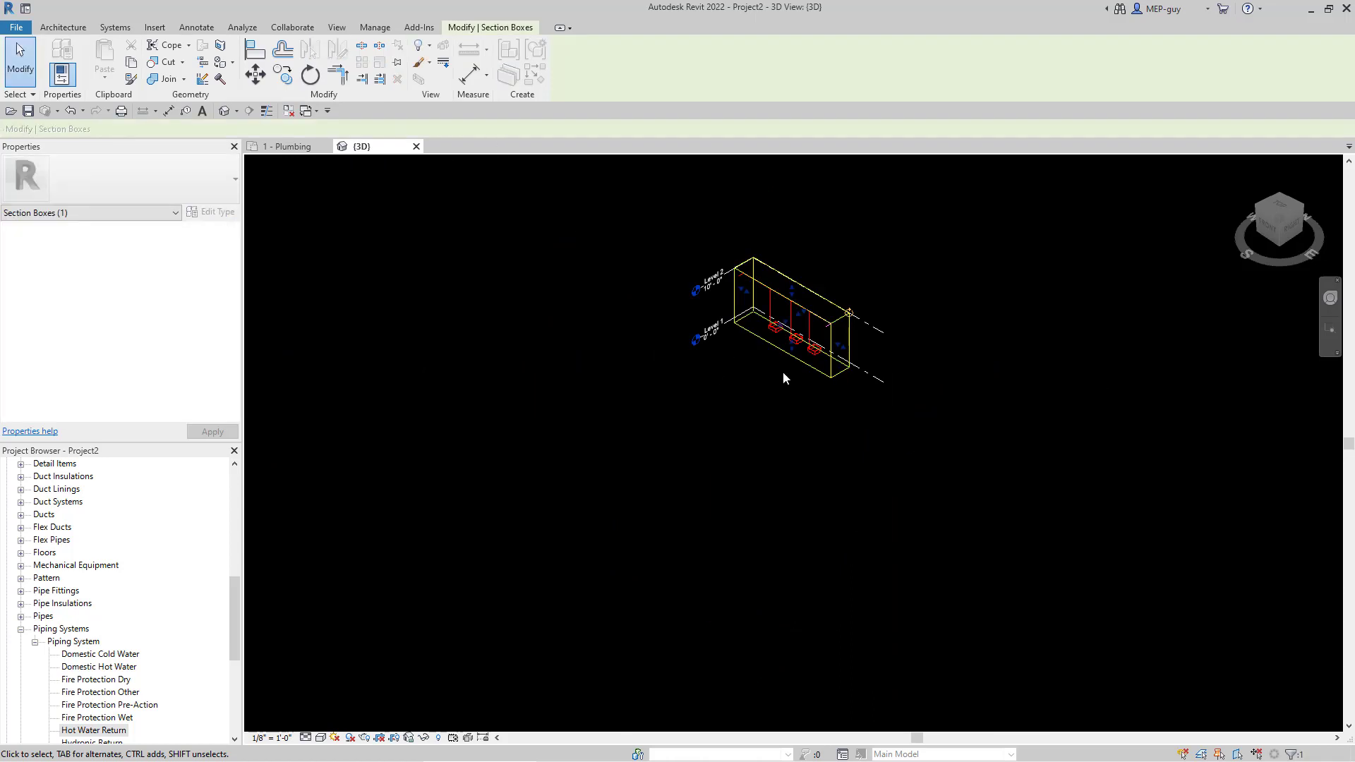
# - Enlarge the 3D section box so the pipes and levels fit inside it
pyautogui.moveTo(783, 378); pyautogui.dragTo(632, 431)
pyautogui.moveTo(543, 510); pyautogui.dragTo(544, 511)
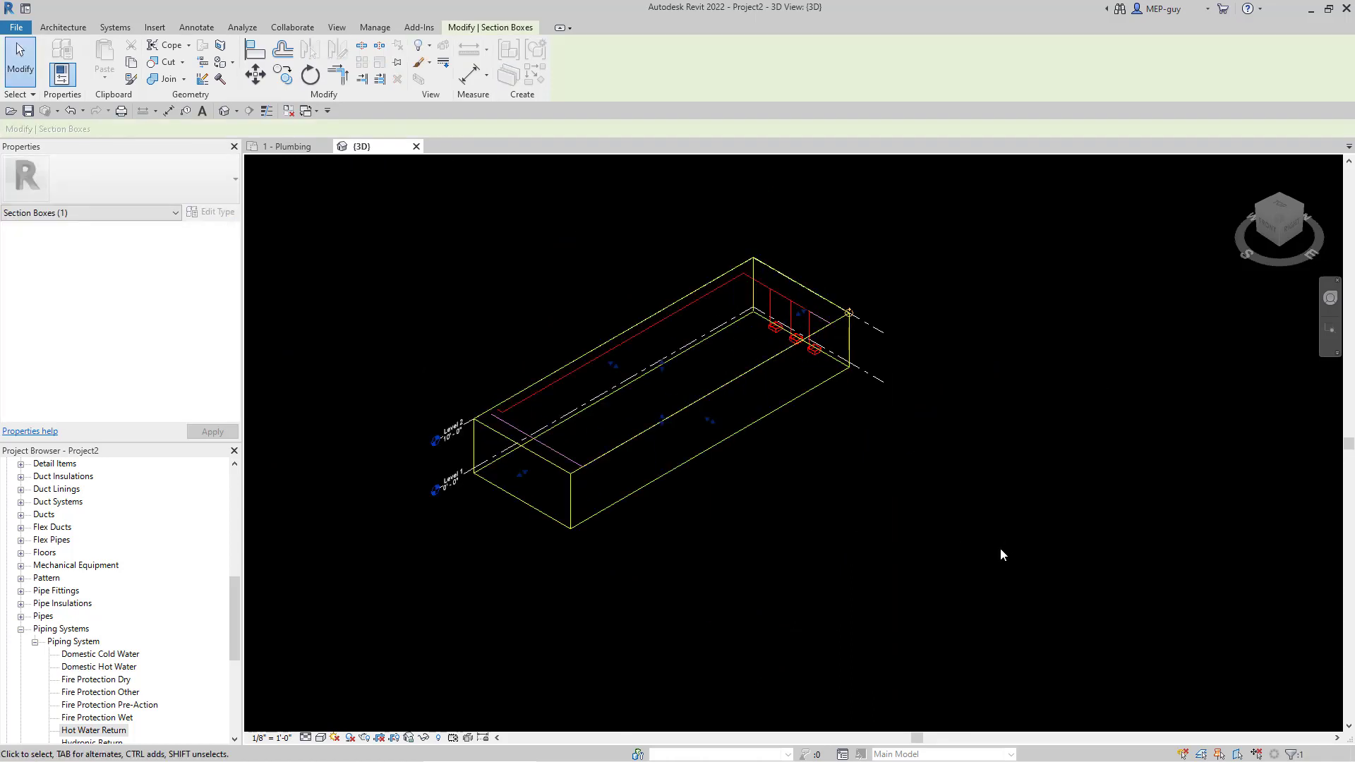
pyautogui.moveTo(611, 364); pyautogui.dragTo(858, 498)
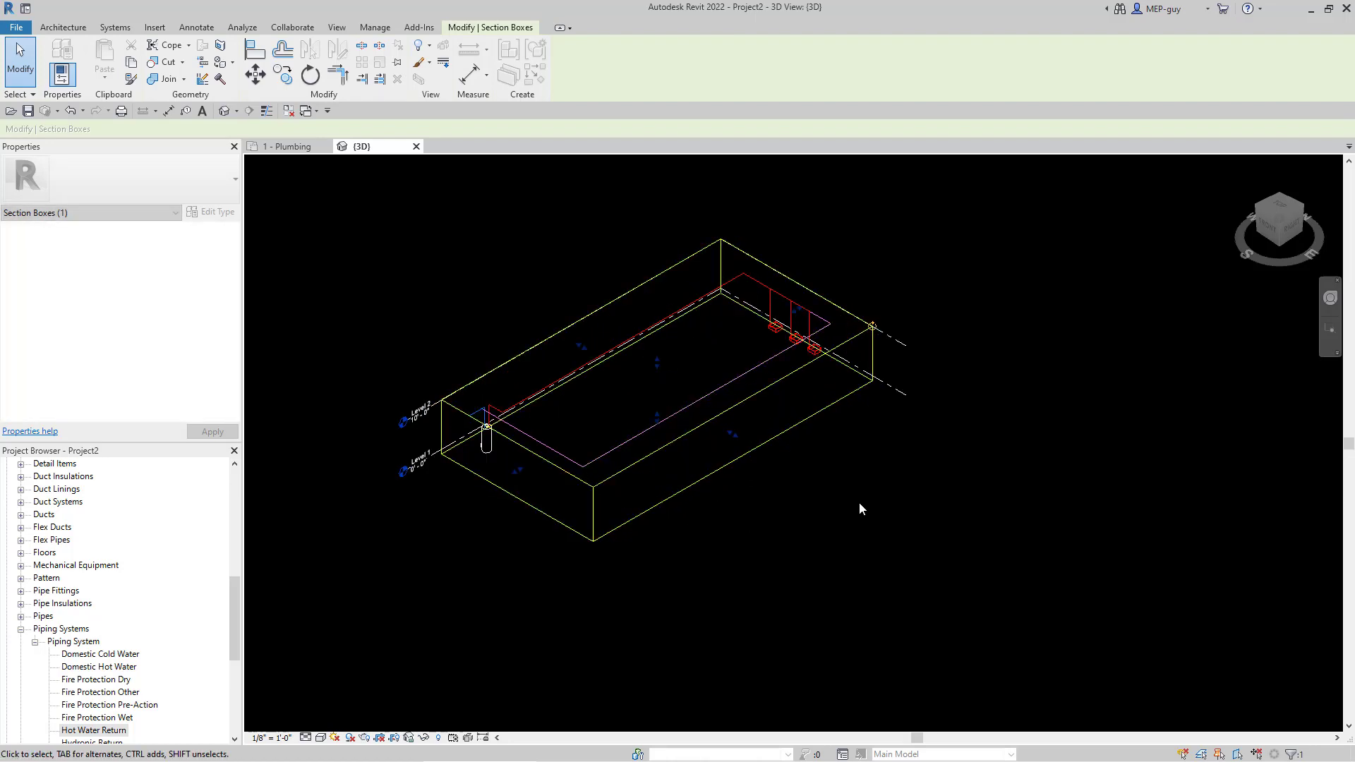
pyautogui.click(839, 481)
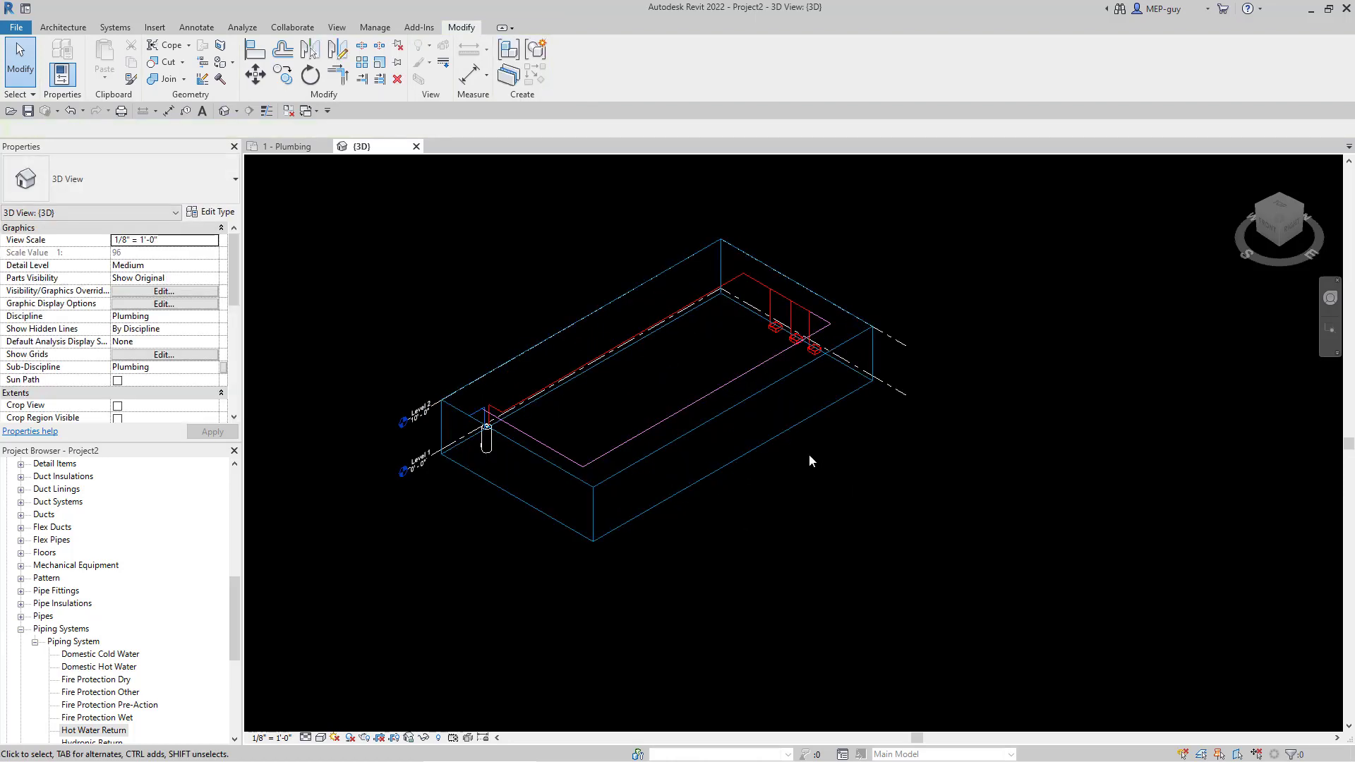
# - Hide the Levels and Section Box categories in the 3D view, leaving only piping
pyautogui.rightClick(897, 391)
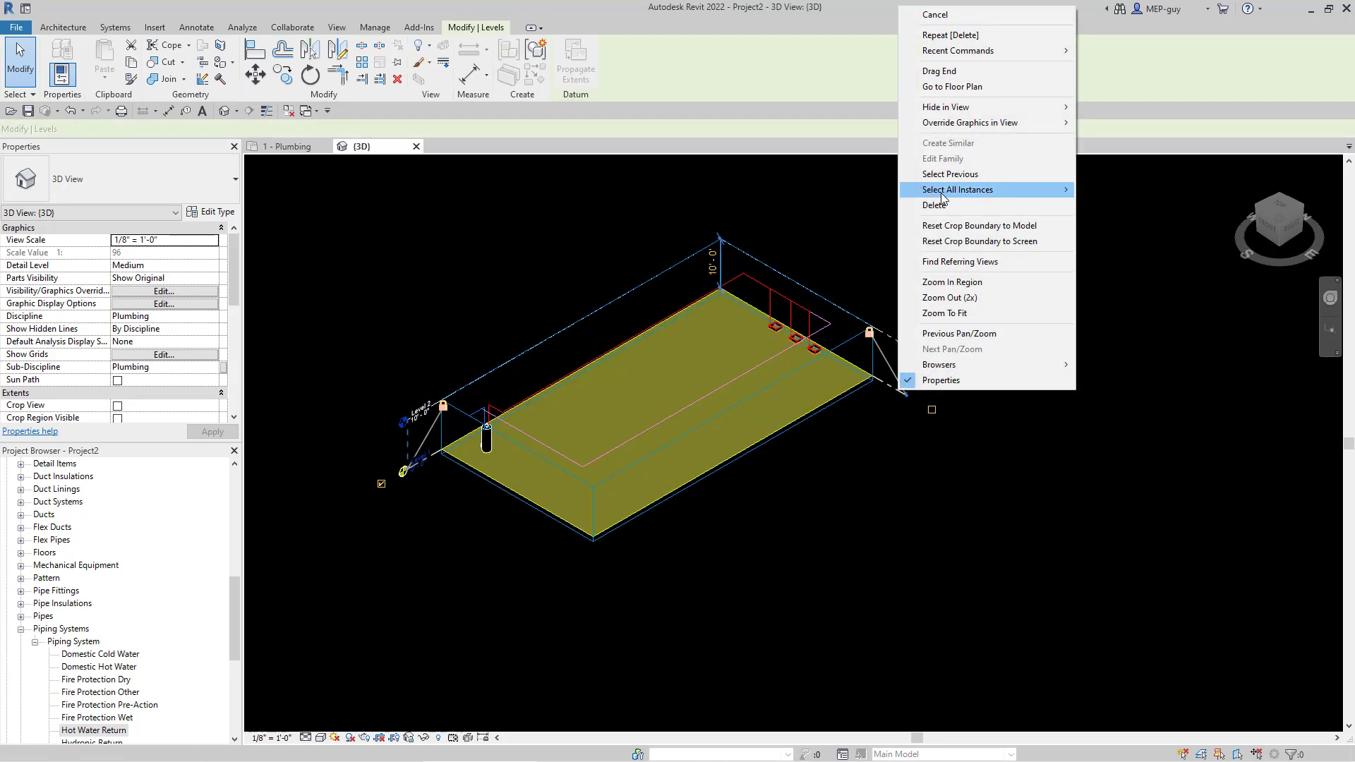
pyautogui.moveTo(953, 107)
pyautogui.click(1122, 122)
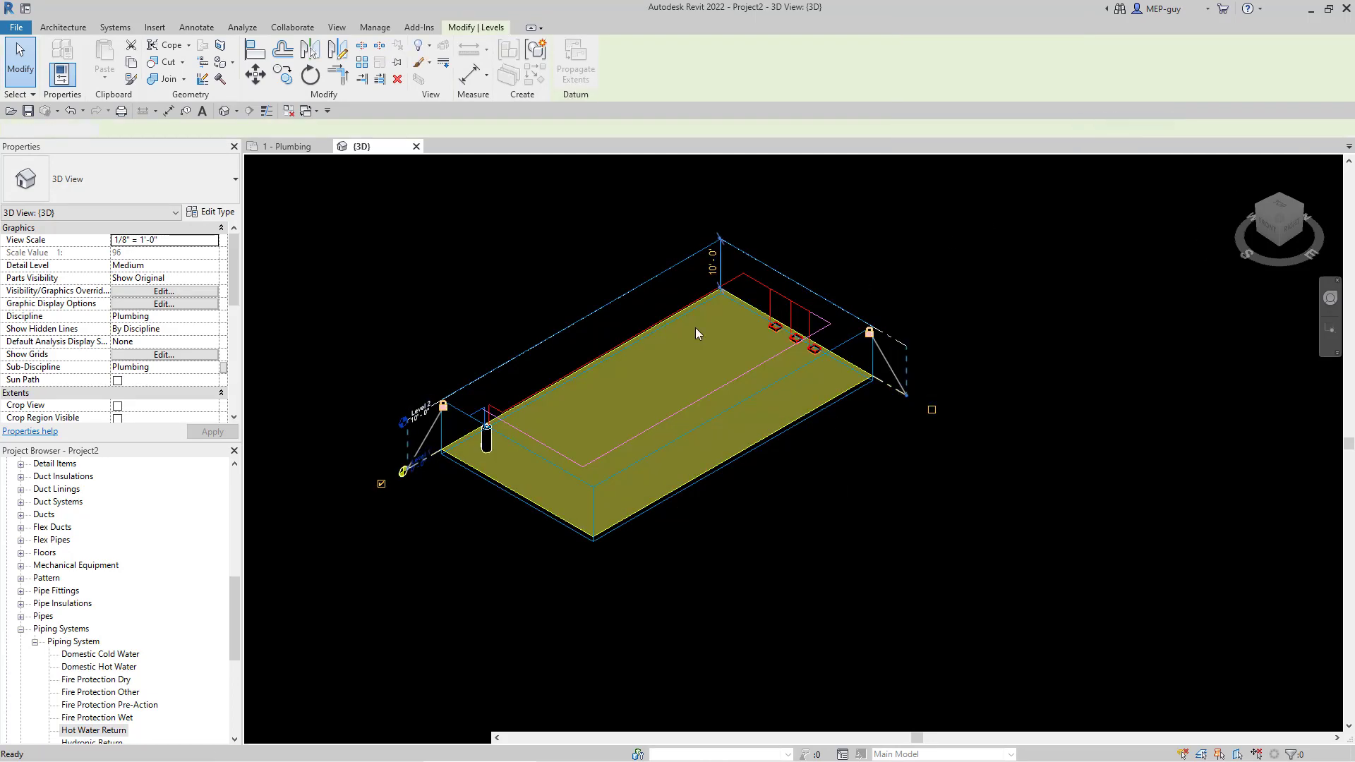
pyautogui.click(451, 403)
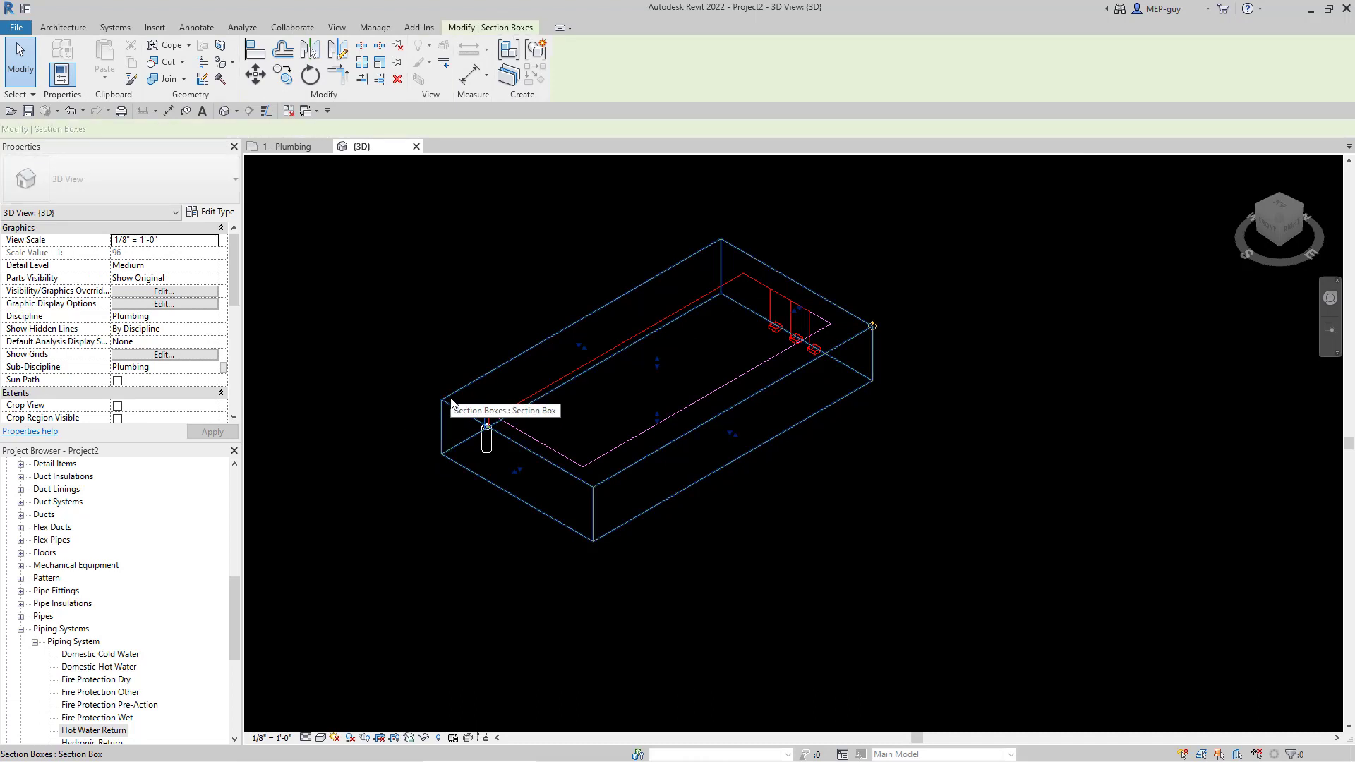
pyautogui.rightClick(451, 403)
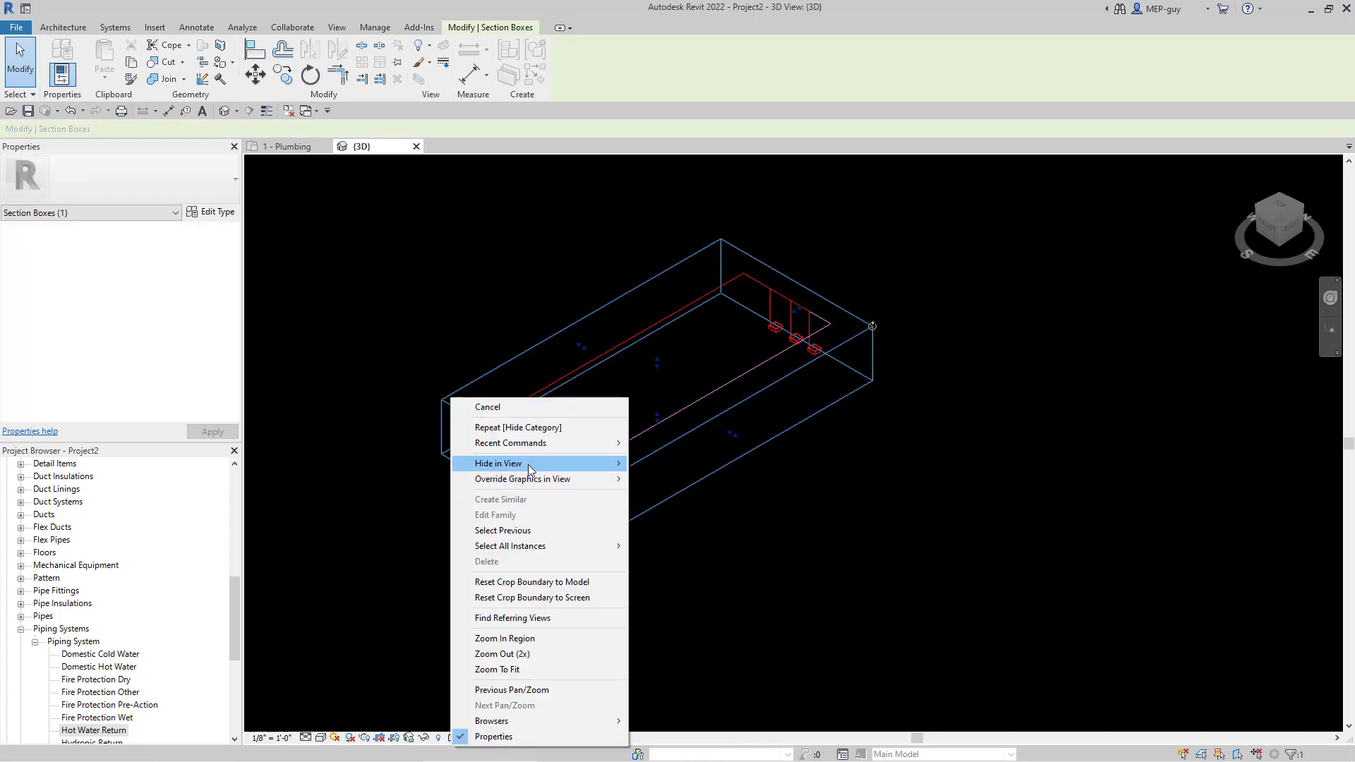
pyautogui.moveTo(537, 464)
pyautogui.click(659, 478)
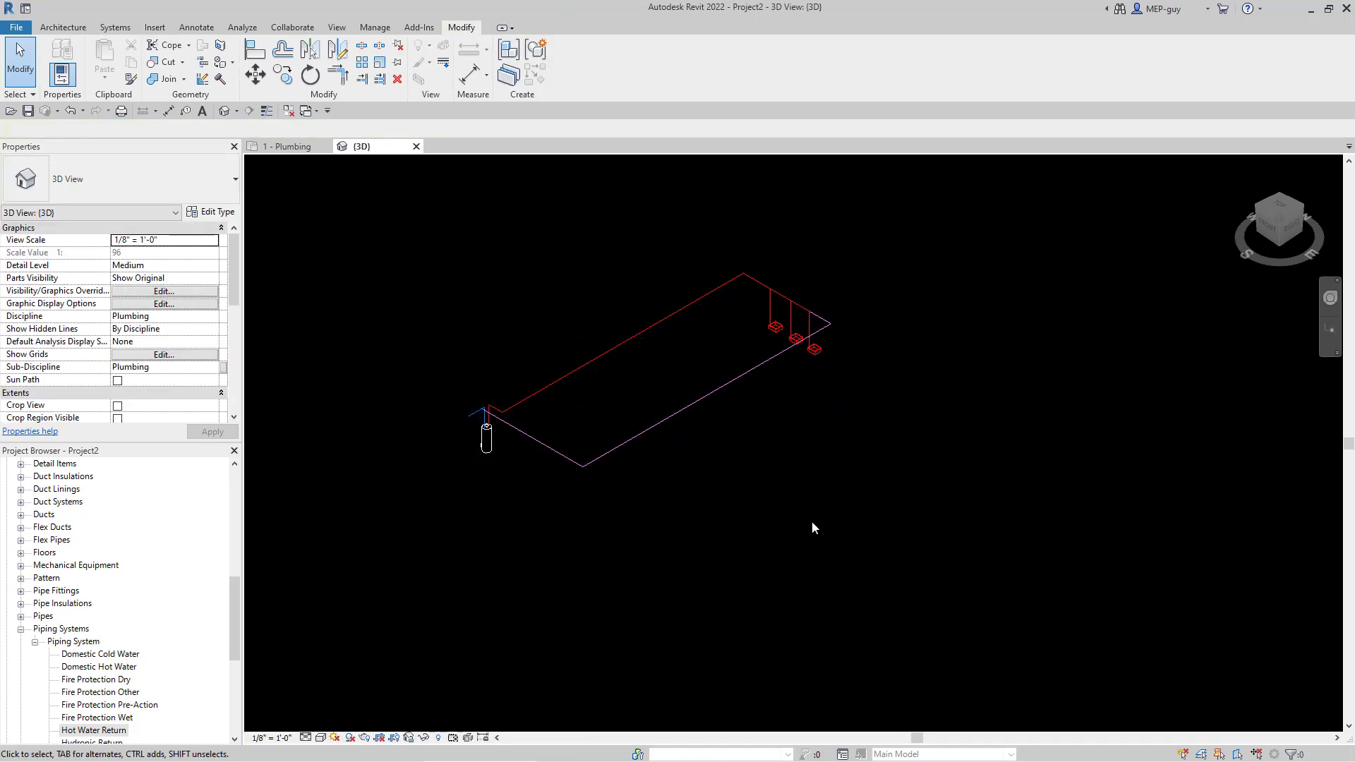
# - Zoom in on the piping, then return to the 1 - Plumbing floor plan
pyautogui.scroll(3, 652, 346)
pyautogui.scroll(2, 688, 377)
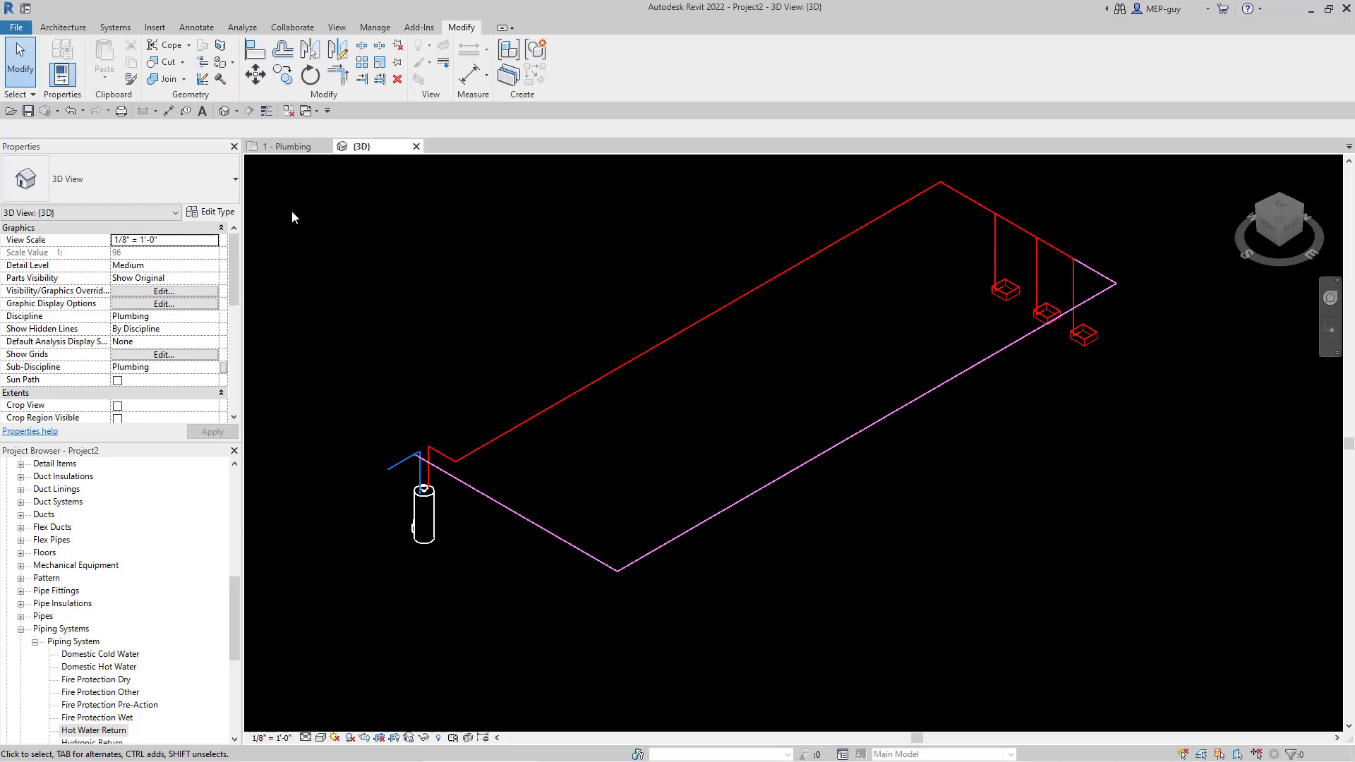
pyautogui.click(288, 146)
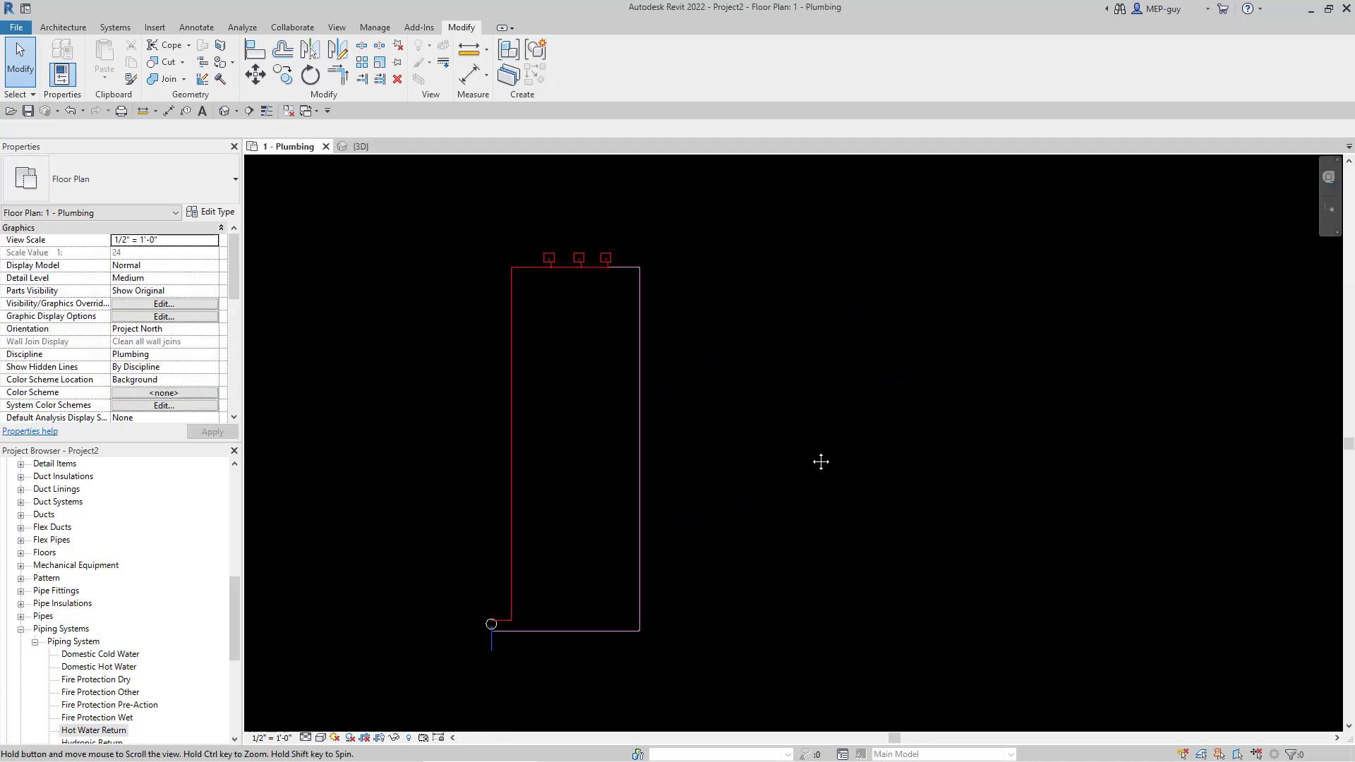
# - Create a new Schedule/Quantities on the Pipes category and move its Schedule Properties window aside
pyautogui.moveTo(820, 461)
pyautogui.mouseDown(button='middle')
pyautogui.moveTo(905, 454)
pyautogui.moveTo(726, 457)
pyautogui.mouseUp(button='middle')
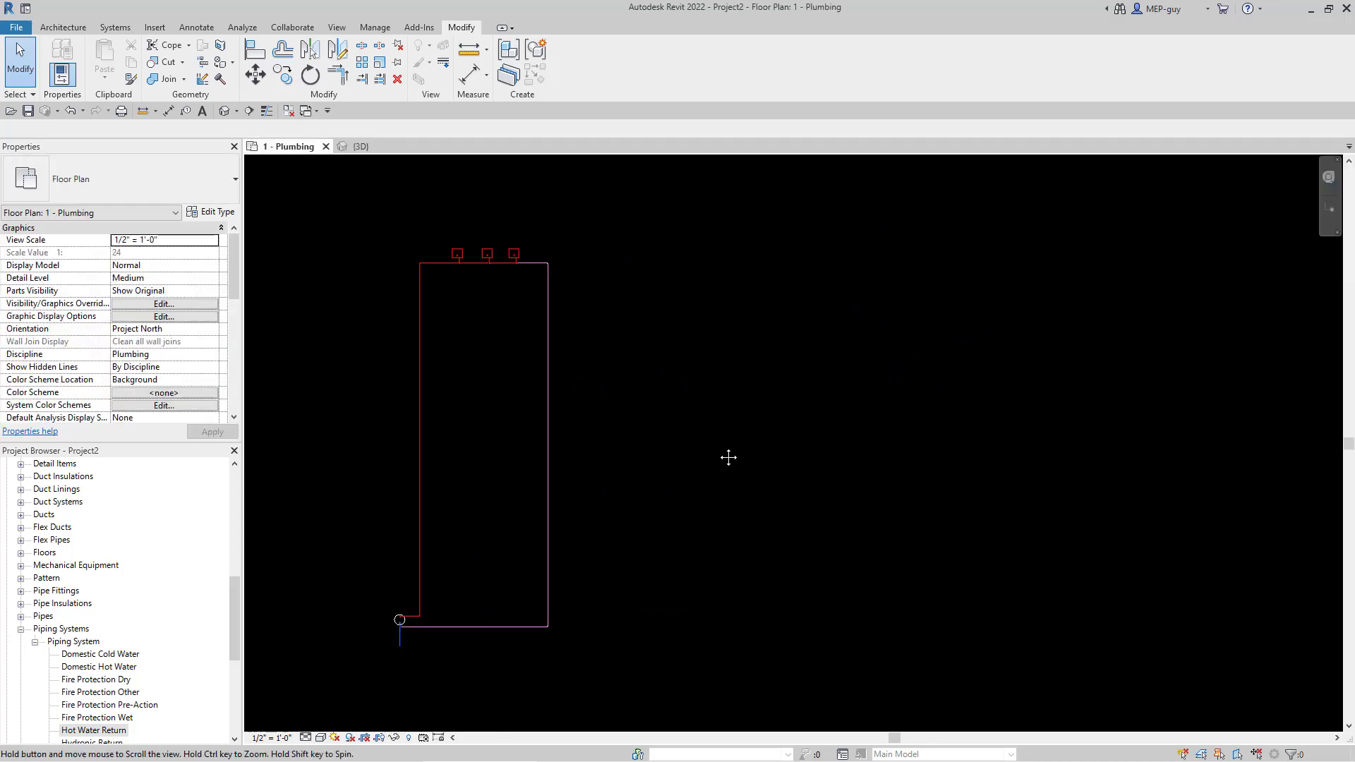
pyautogui.click(337, 28)
pyautogui.click(766, 64)
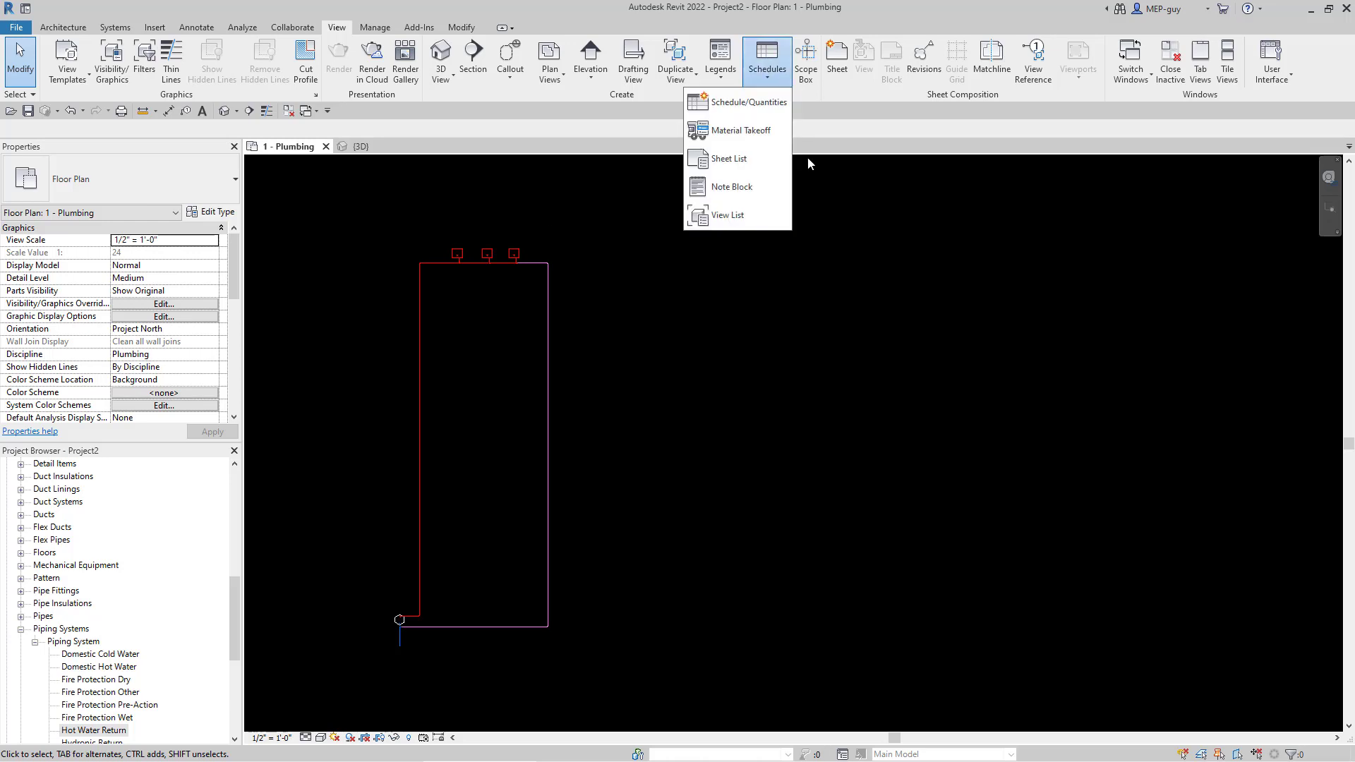
pyautogui.click(771, 104)
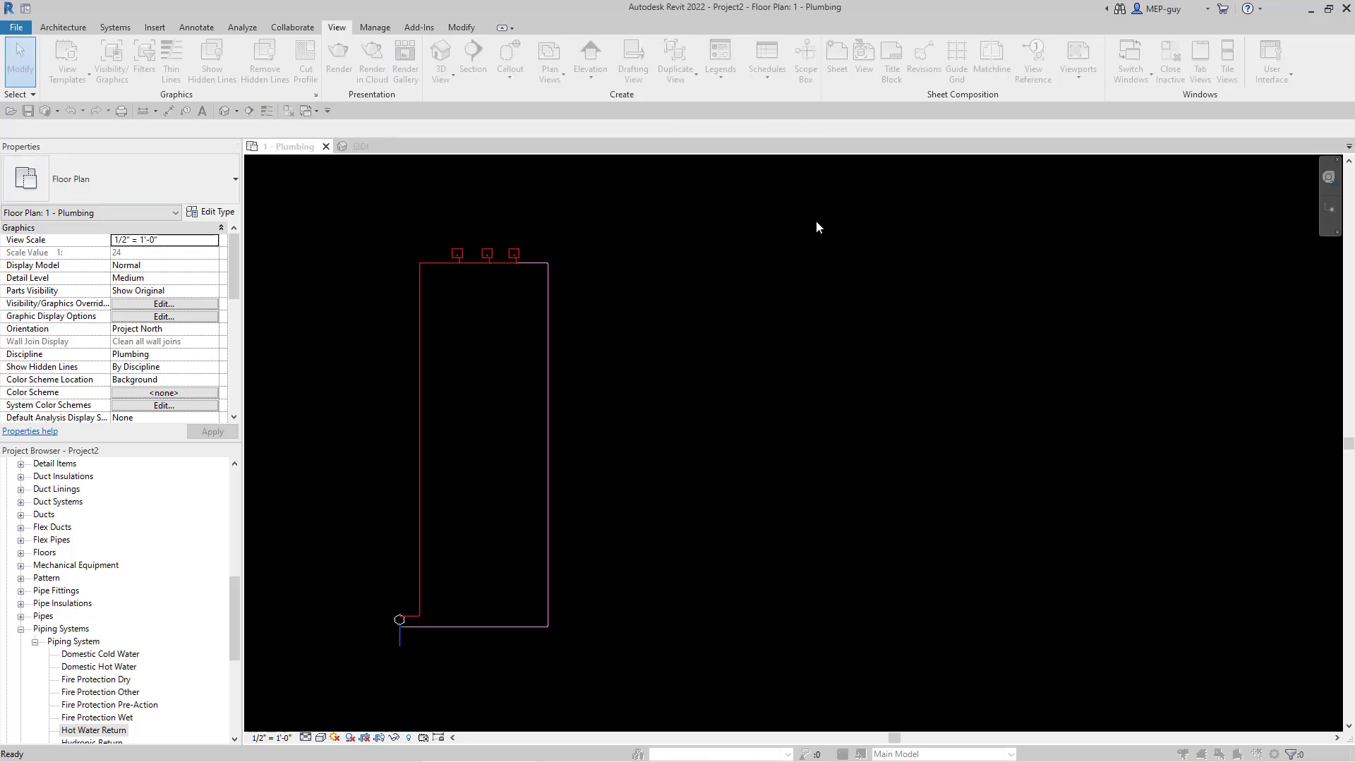
pyautogui.click(577, 389)
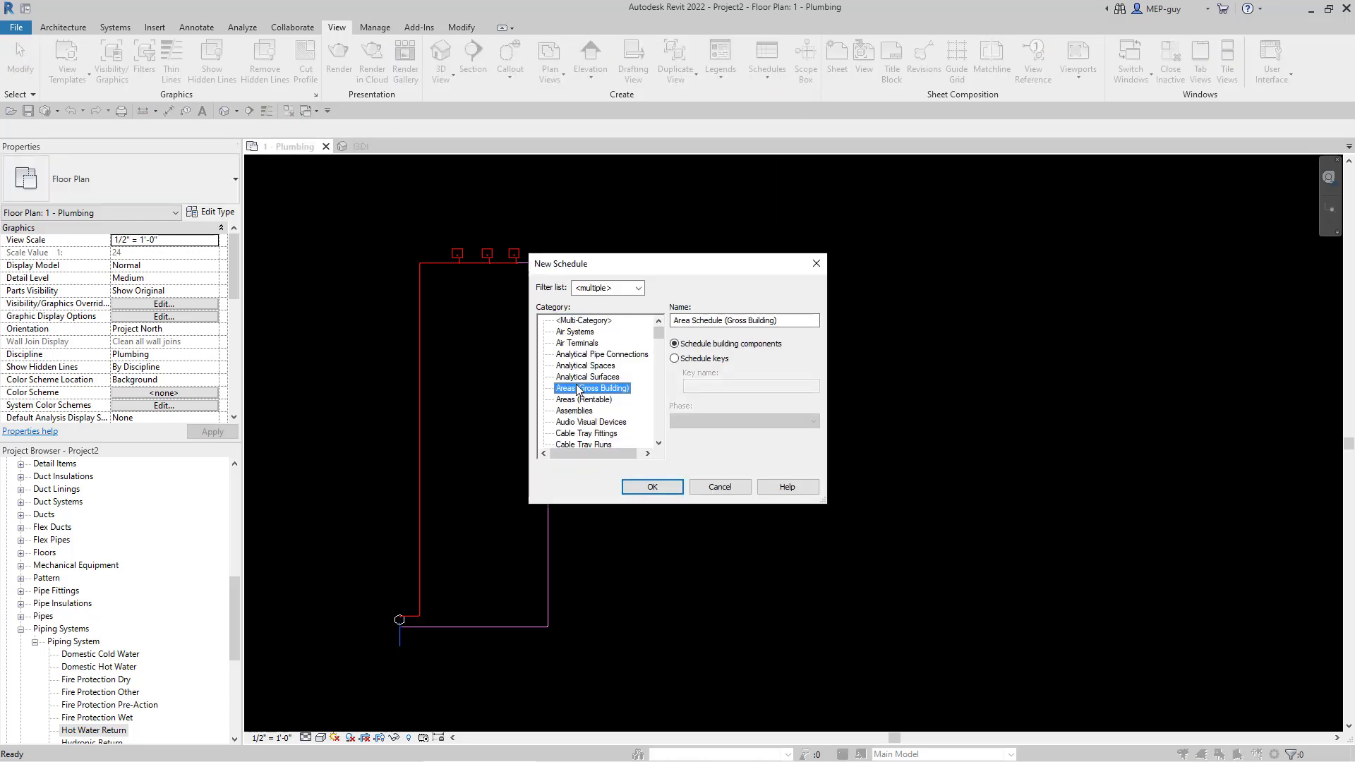
pyautogui.press('p')
pyautogui.scroll(-1, 588, 364)
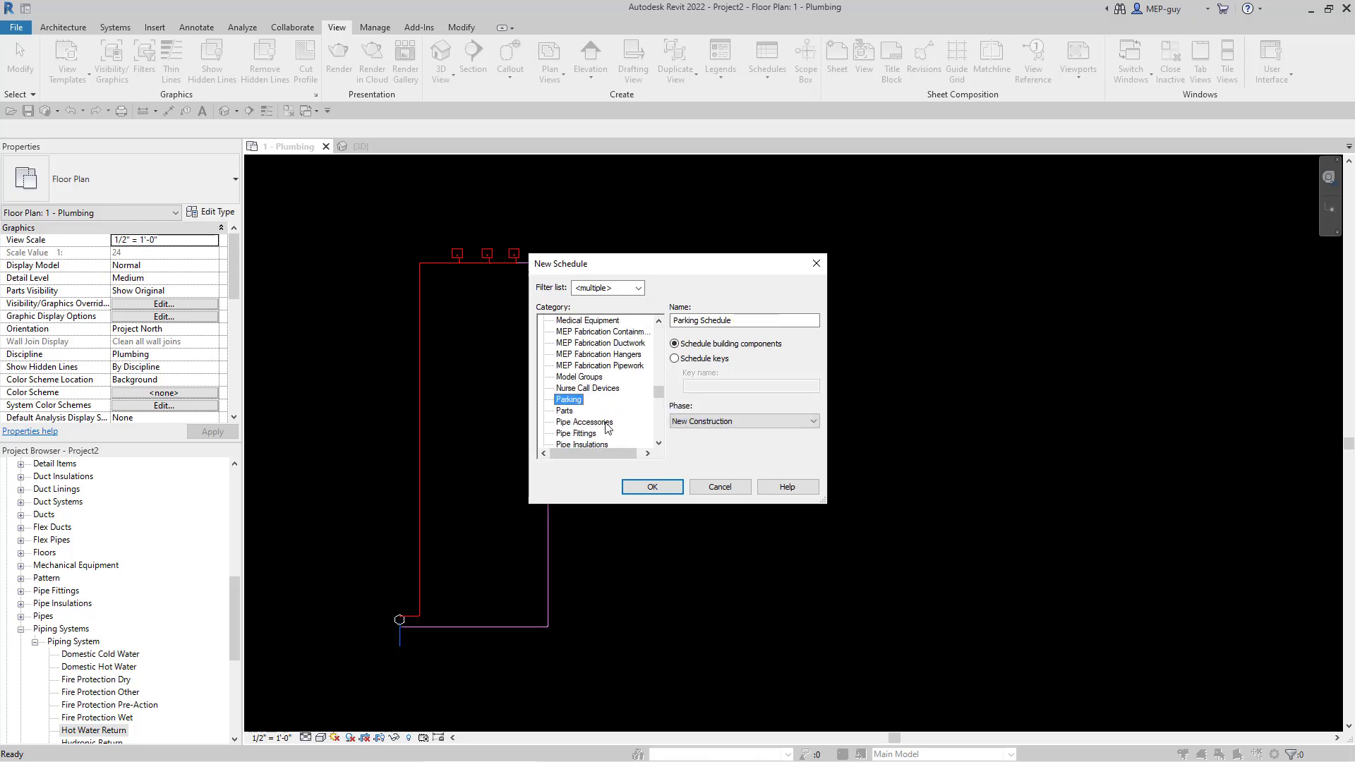
pyautogui.scroll(-1, 604, 385)
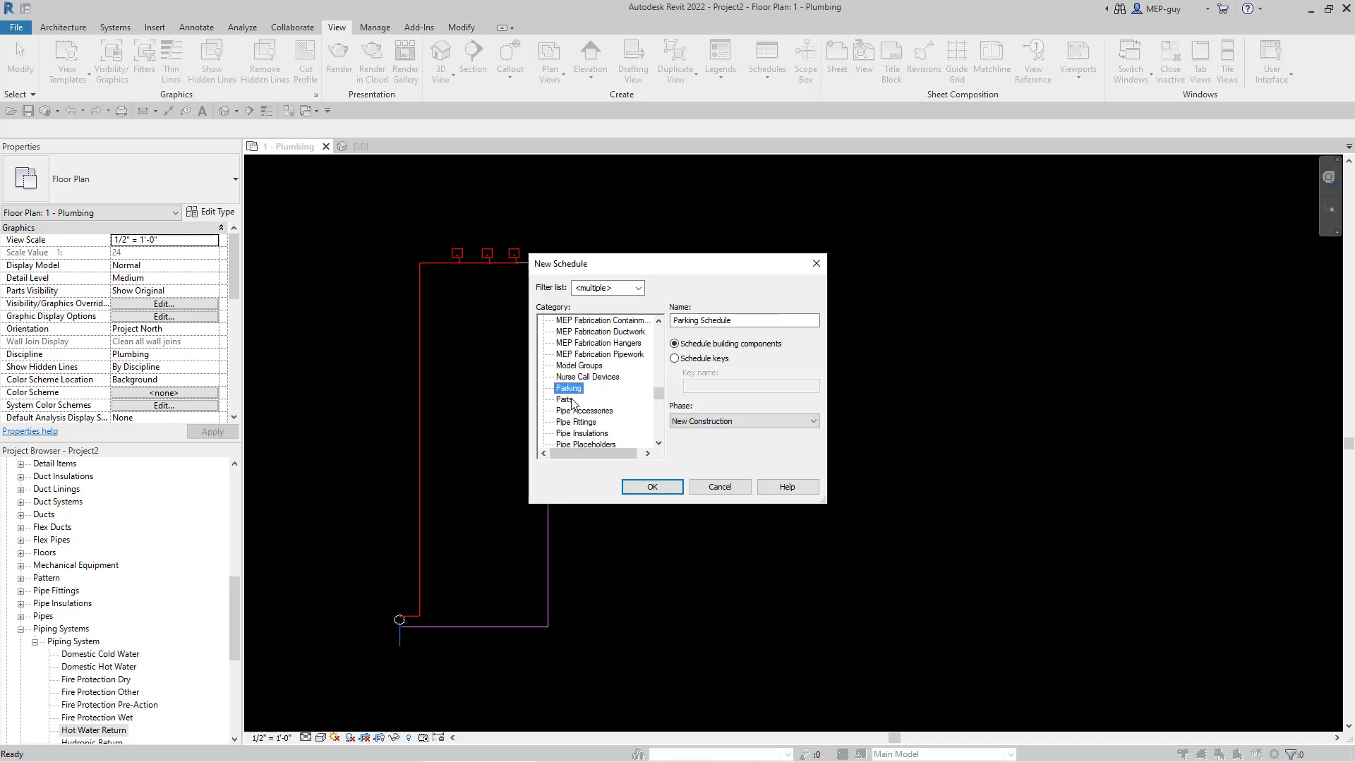
pyautogui.scroll(-1, 613, 407)
pyautogui.click(573, 442)
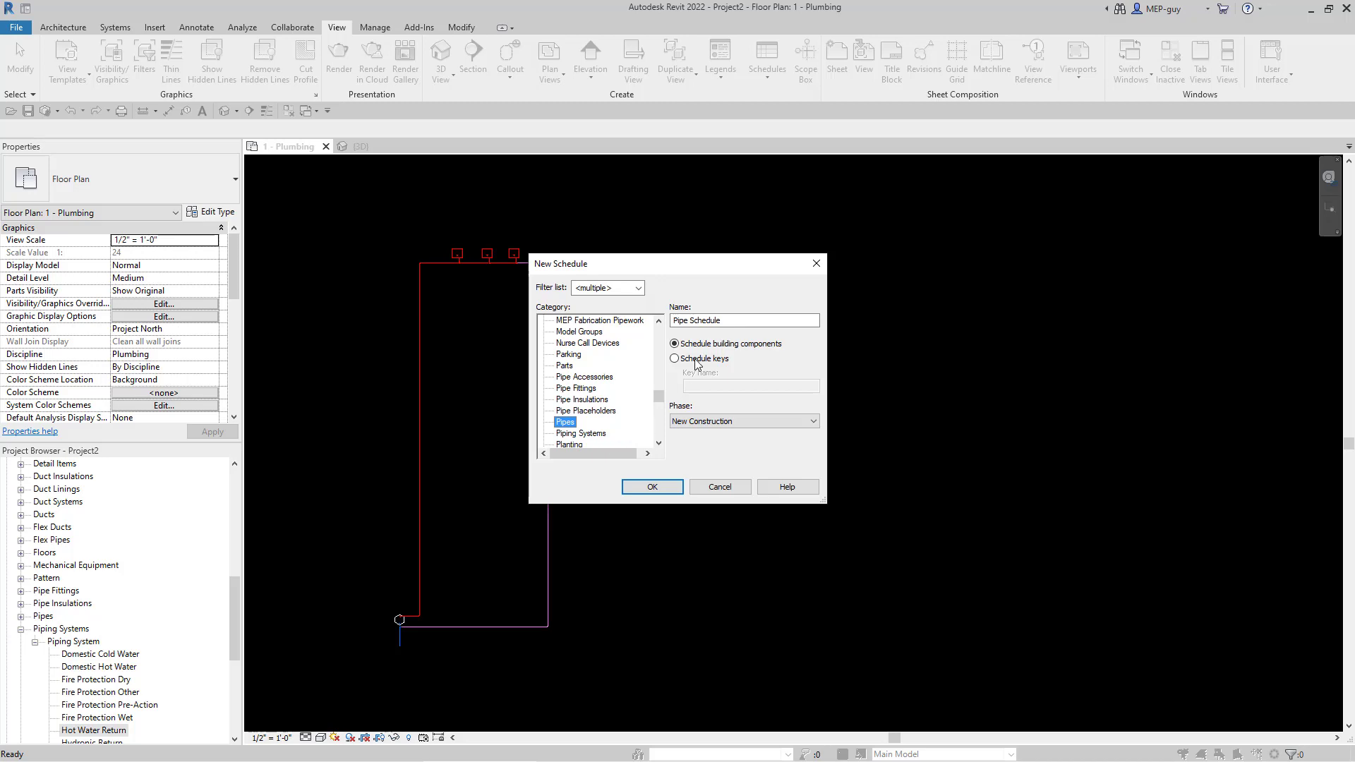
pyautogui.click(654, 488)
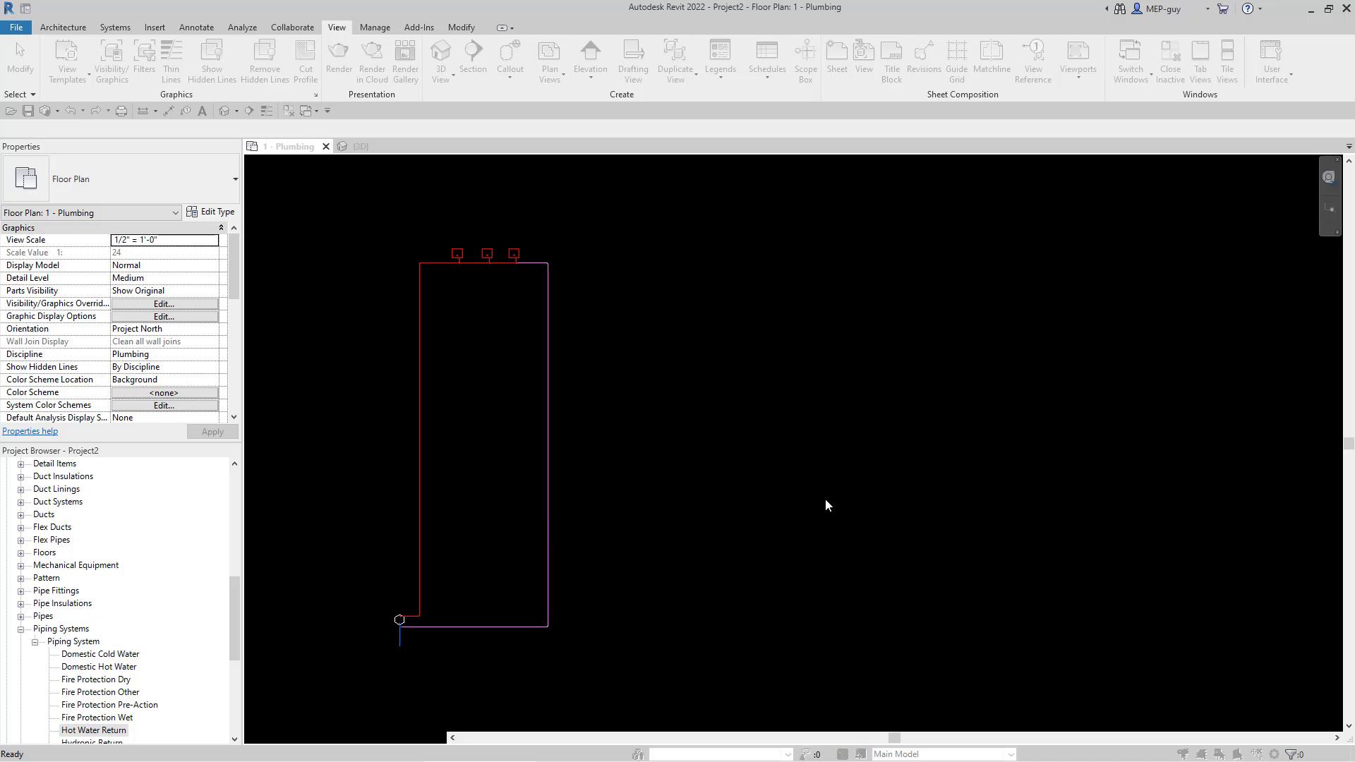
pyautogui.moveTo(366, 175)
pyautogui.mouseDown()
pyautogui.moveTo(870, 210)
pyautogui.moveTo(848, 211)
pyautogui.mouseUp()
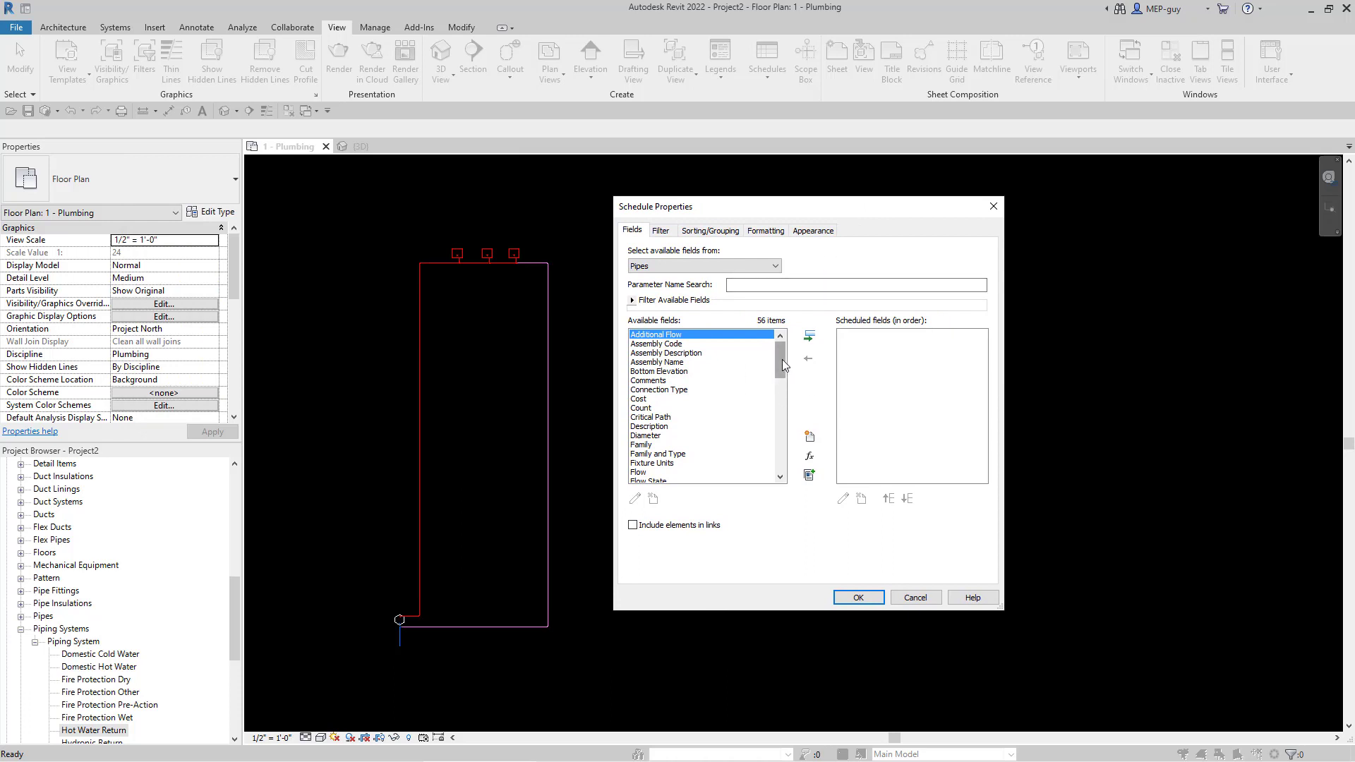
# - Add Diameter, Length, System Name and System Type as scheduled fields and generate the Pipe Schedule
pyautogui.moveTo(782, 360); pyautogui.dragTo(781, 369)
pyautogui.click(643, 400)
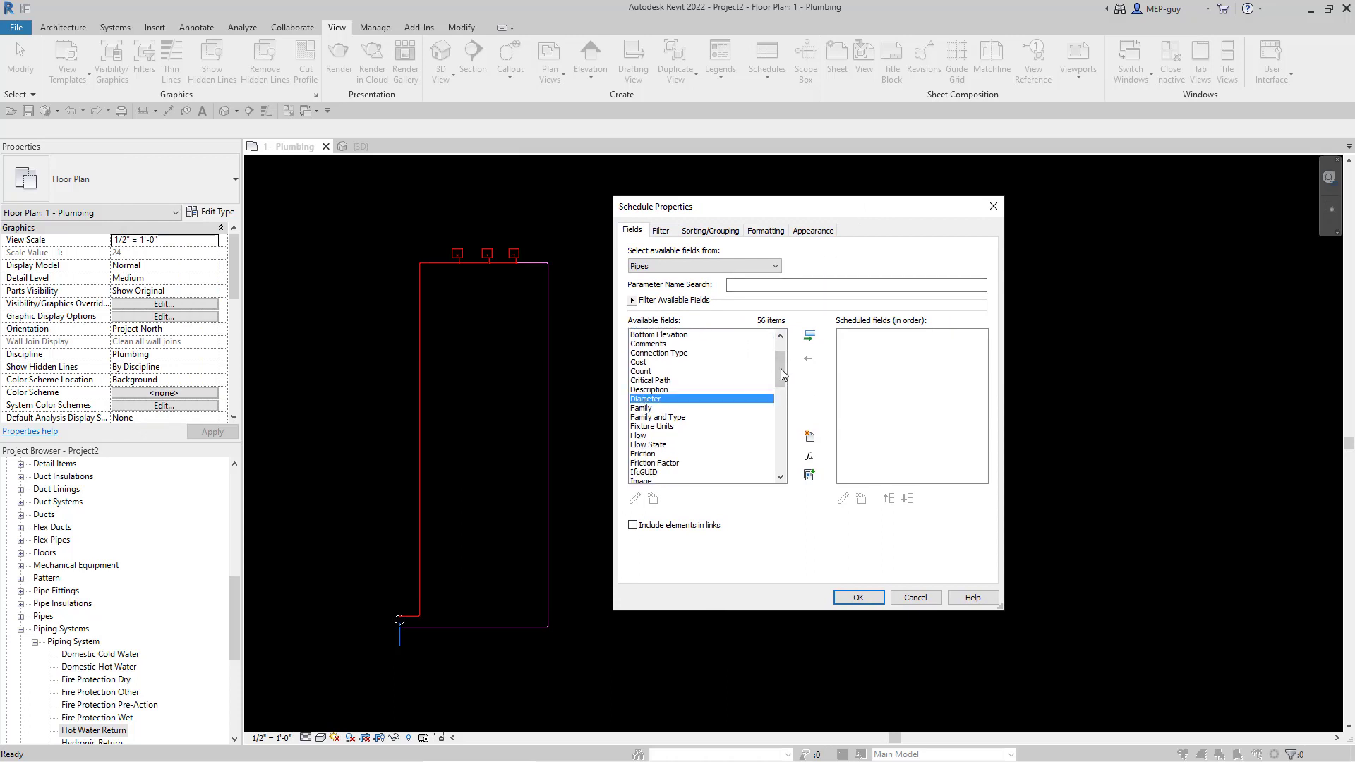
pyautogui.click(809, 336)
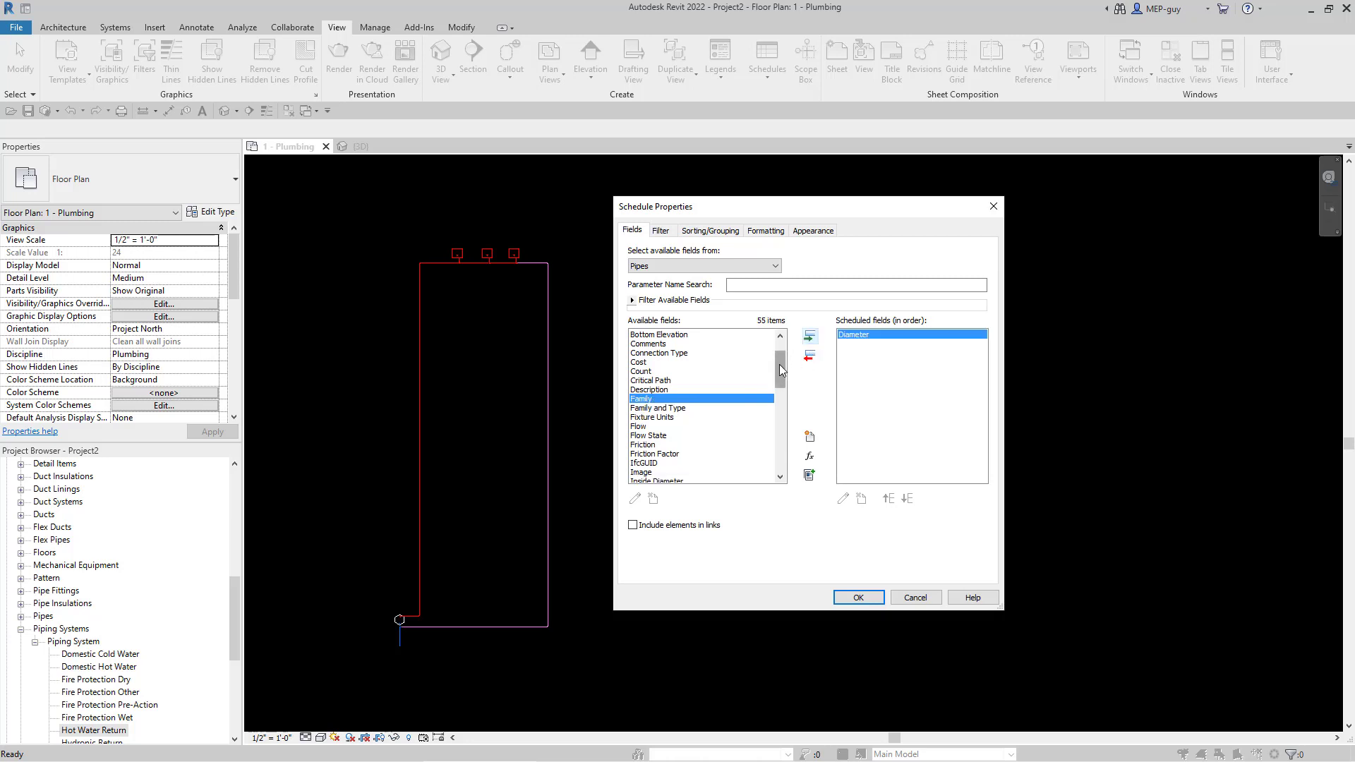
pyautogui.moveTo(779, 364); pyautogui.dragTo(781, 384)
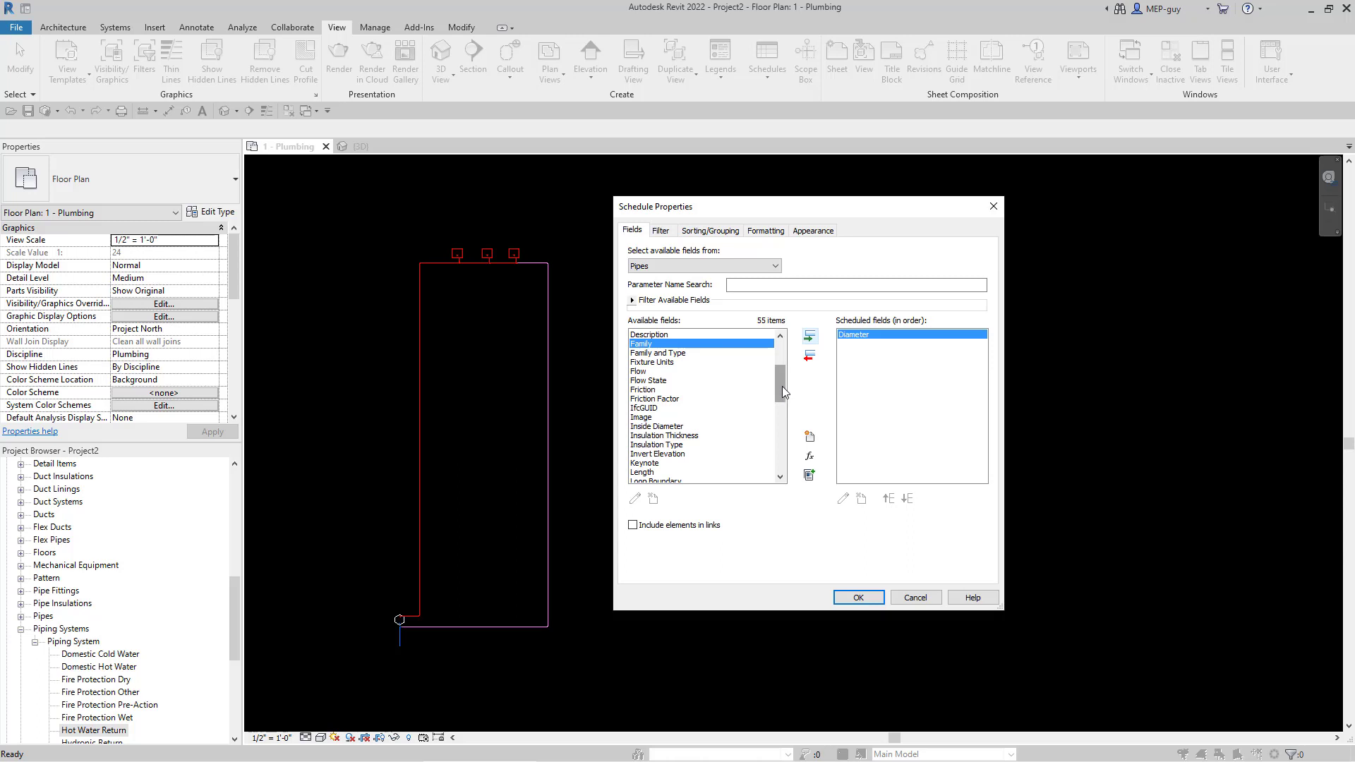
pyautogui.moveTo(782, 386); pyautogui.dragTo(785, 404)
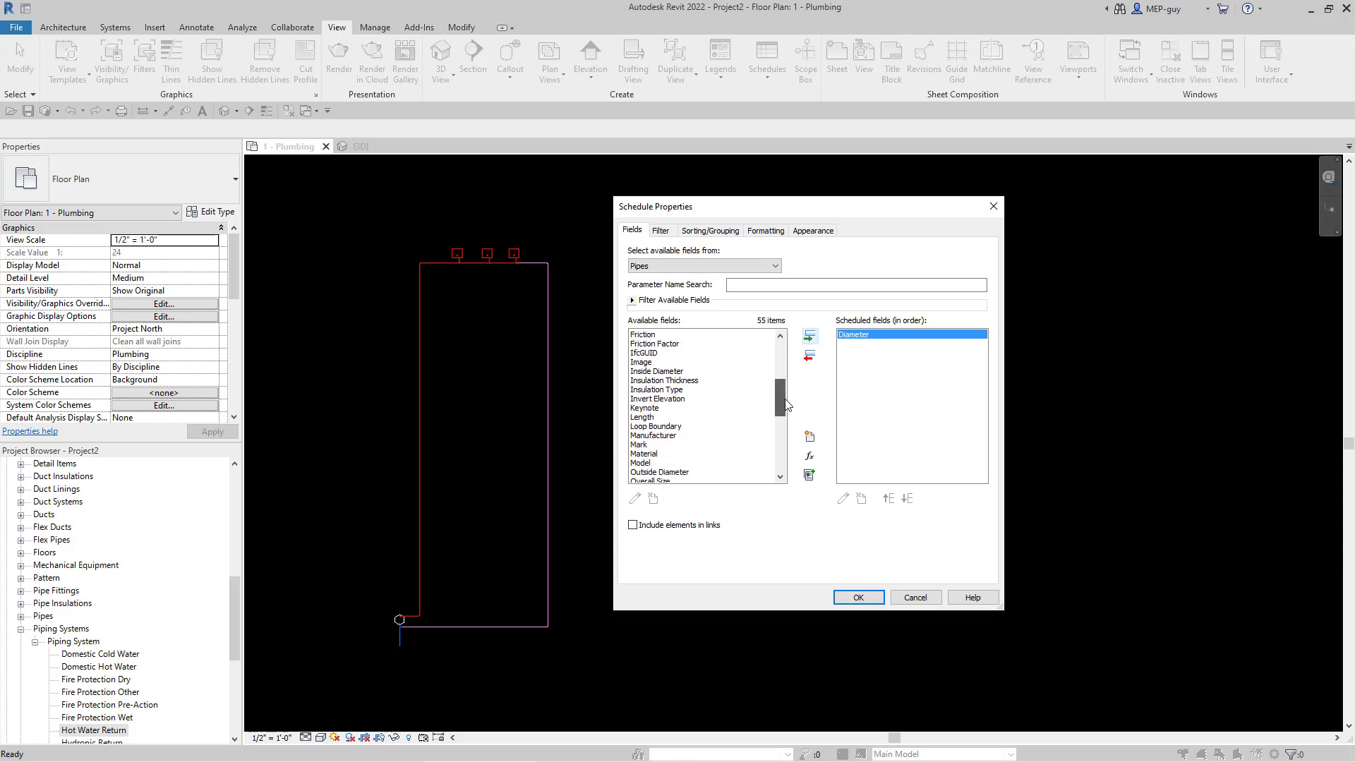
pyautogui.doubleClick(646, 417)
pyautogui.scroll(-2, 779, 413)
pyautogui.scroll(-4, 781, 416)
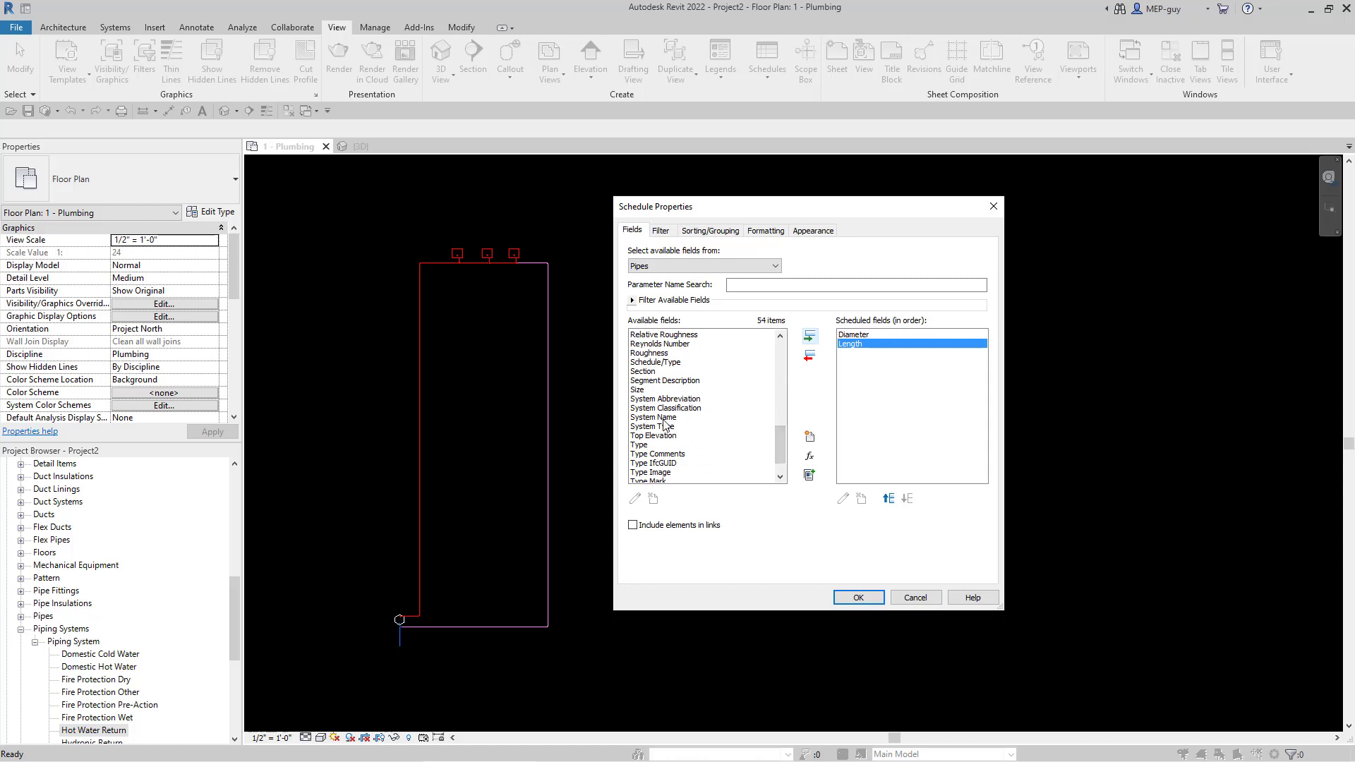
pyautogui.doubleClick(664, 418)
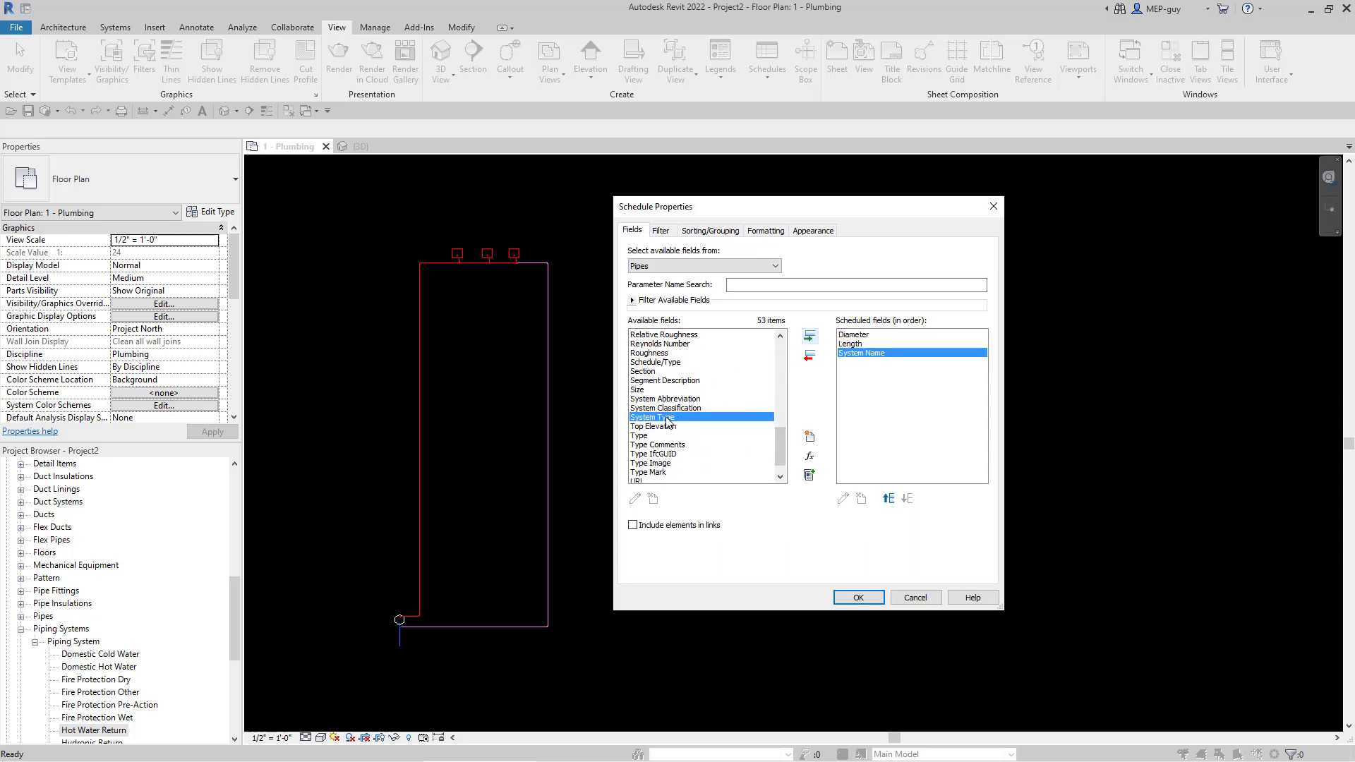
pyautogui.click(810, 341)
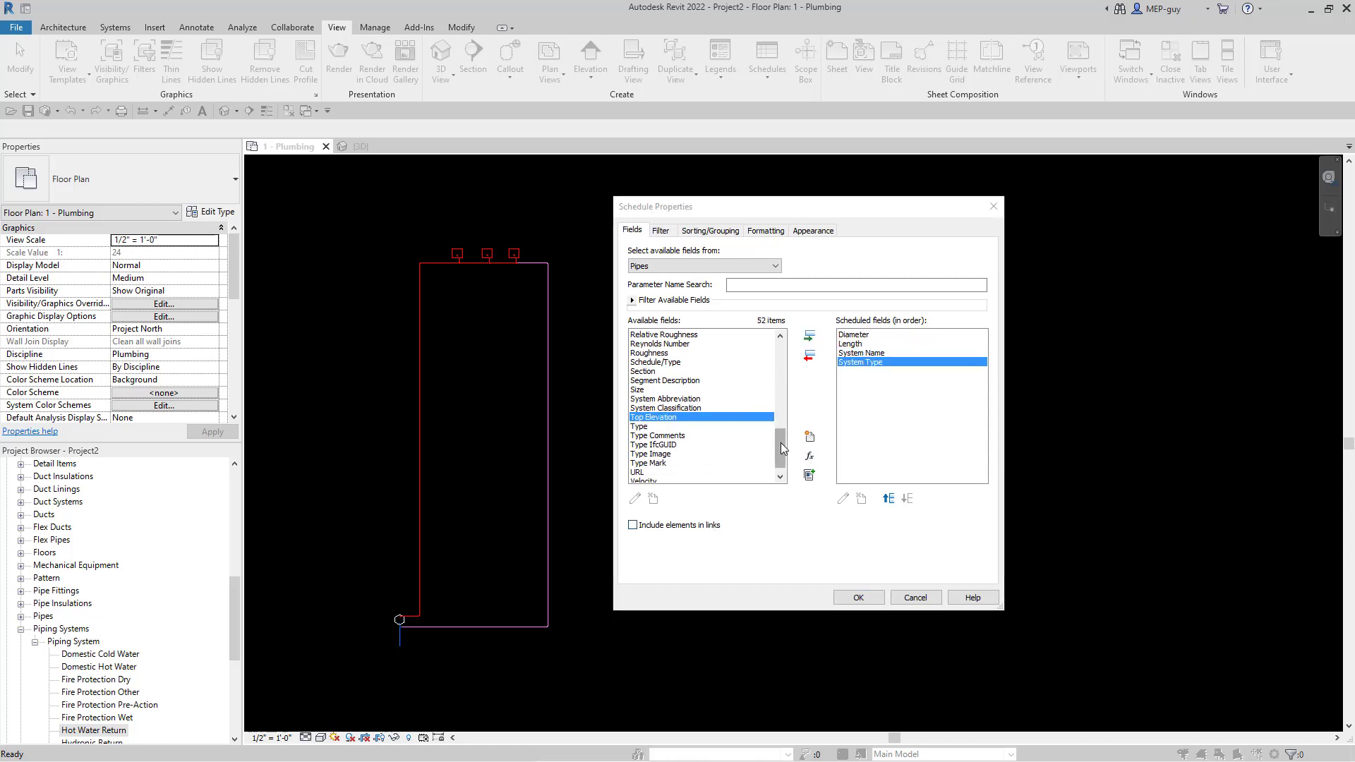
pyautogui.scroll(-1, 679, 361)
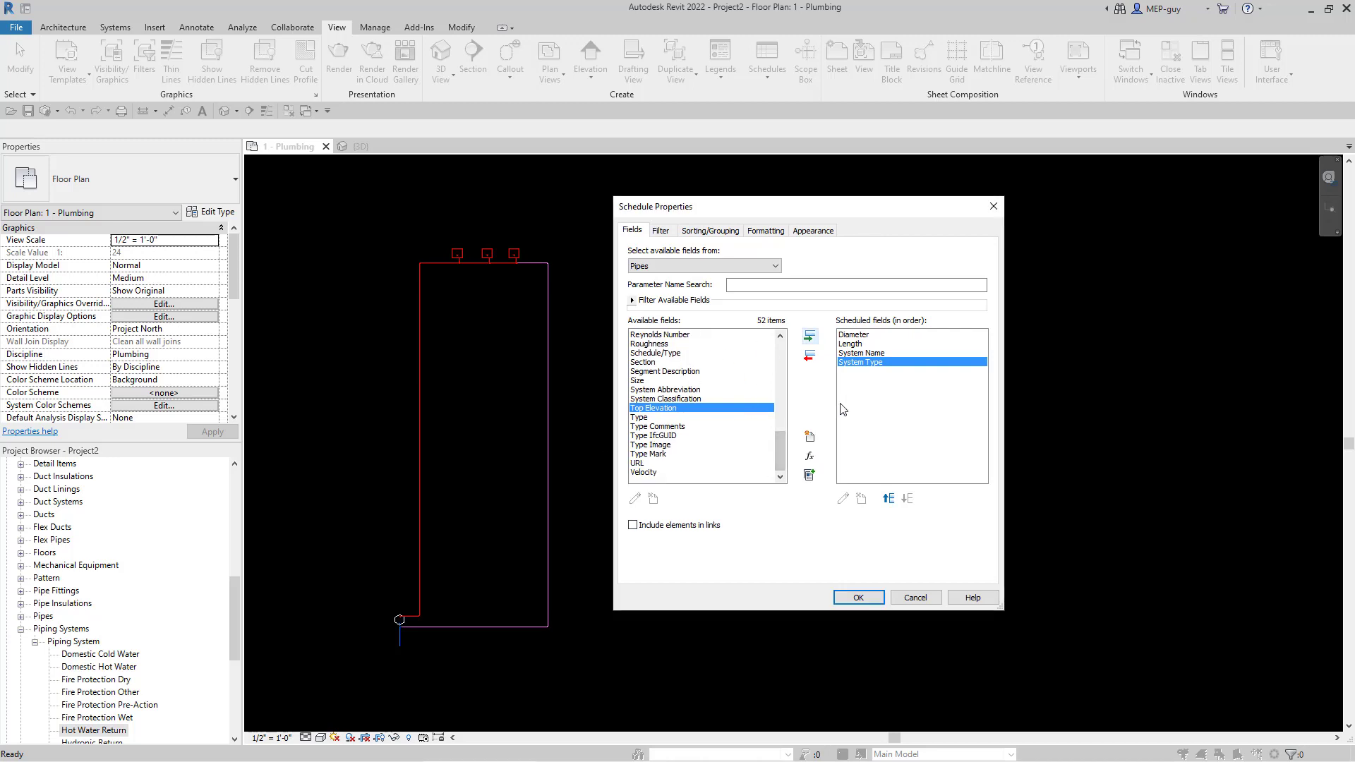
pyautogui.click(860, 598)
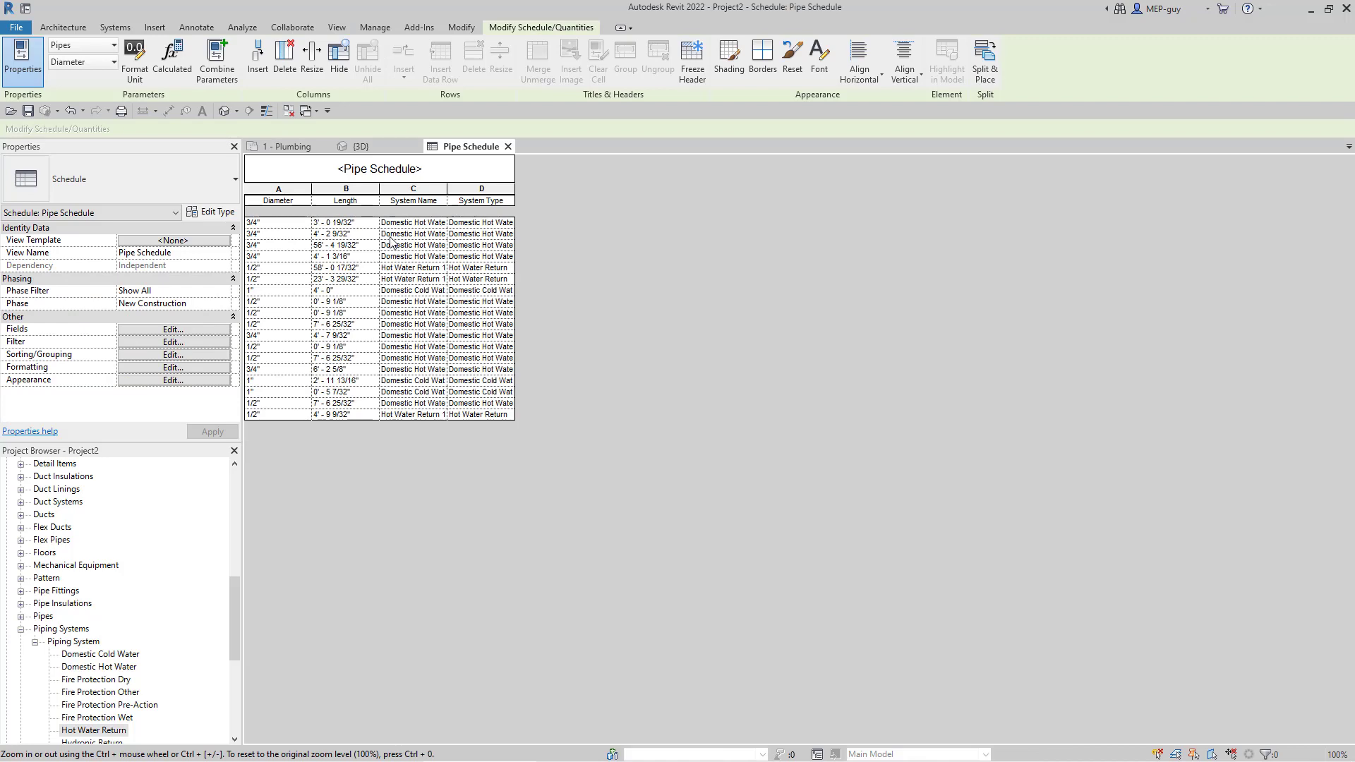
# - Dock the Pipe Schedule beside the 1 - Plumbing plan and narrow the plan view
pyautogui.keyDown('ctrl'); pyautogui.scroll(5, 354, 245); pyautogui.keyUp('ctrl')
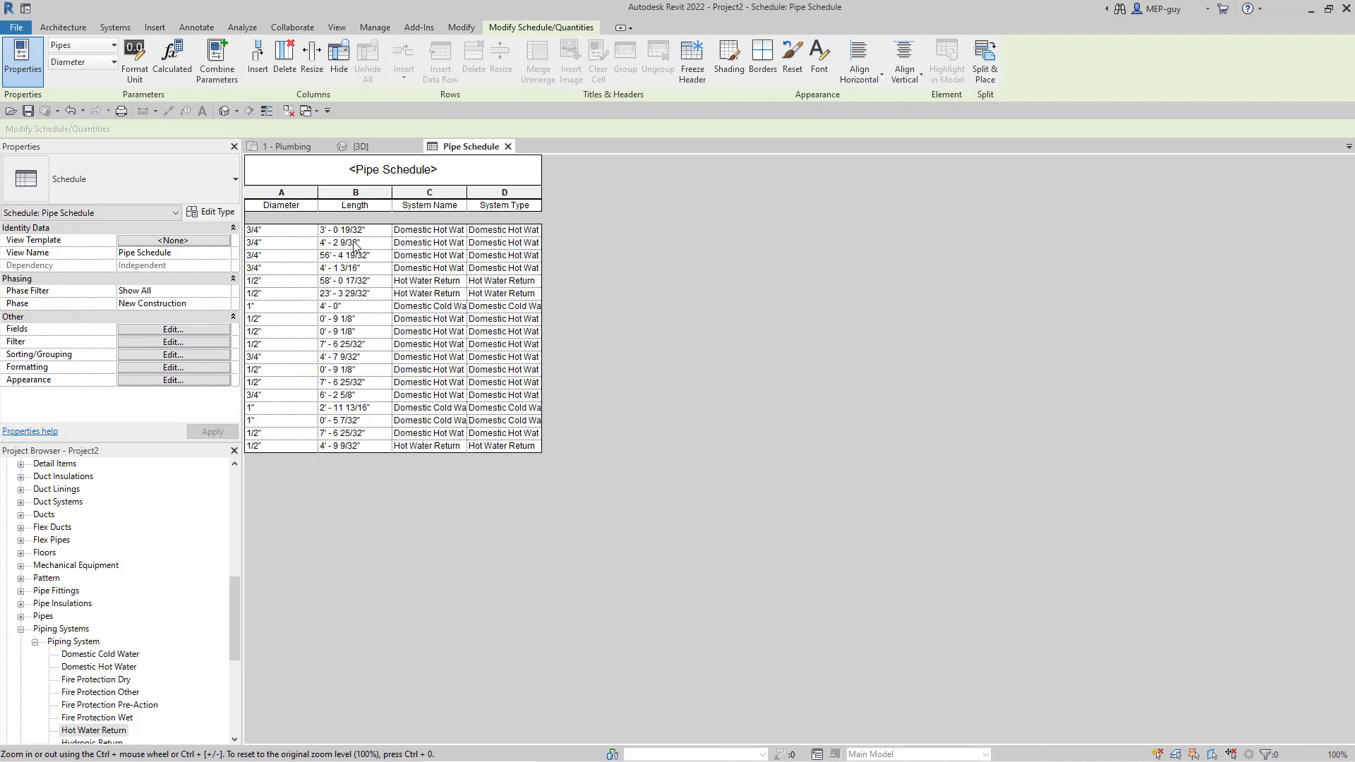
pyautogui.keyDown('ctrl'); pyautogui.scroll(1, 369, 289); pyautogui.keyUp('ctrl')
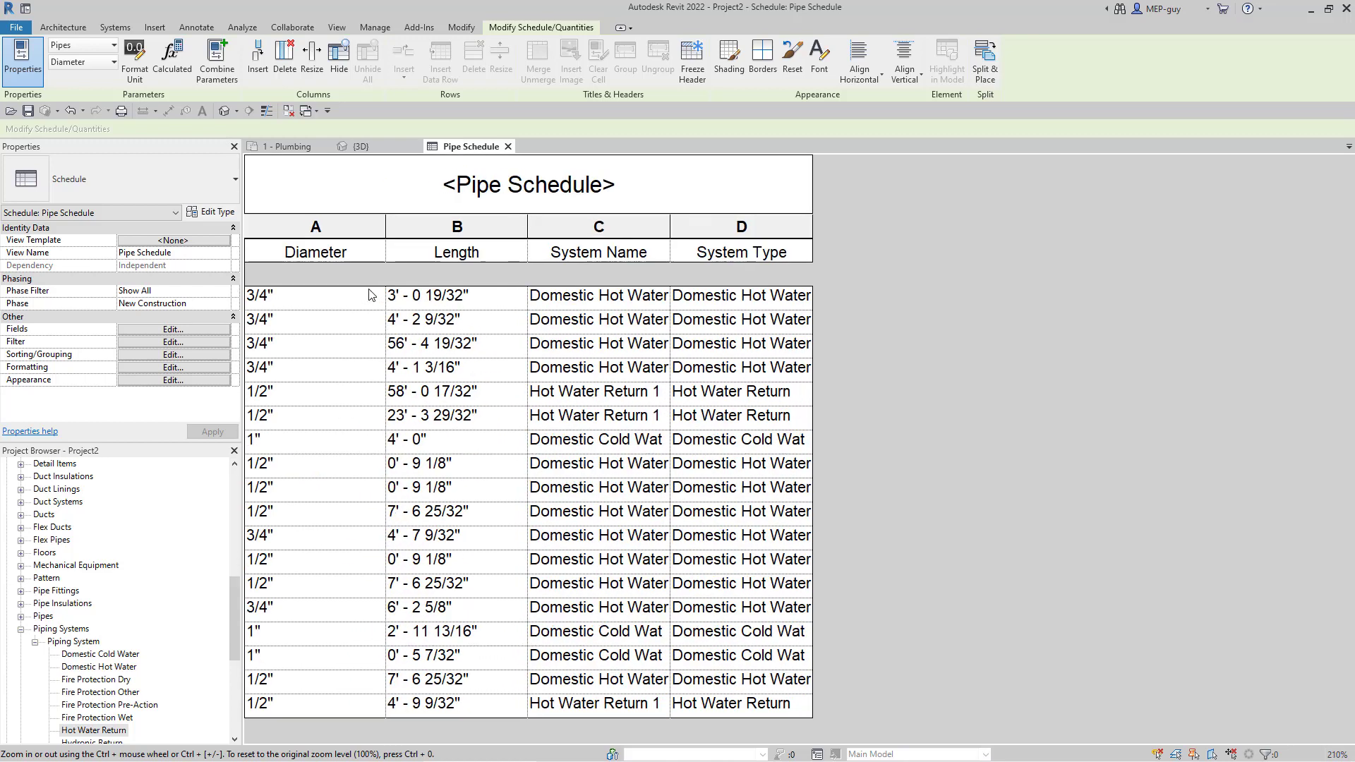
pyautogui.keyDown('ctrl'); pyautogui.scroll(1, 369, 294); pyautogui.keyUp('ctrl')
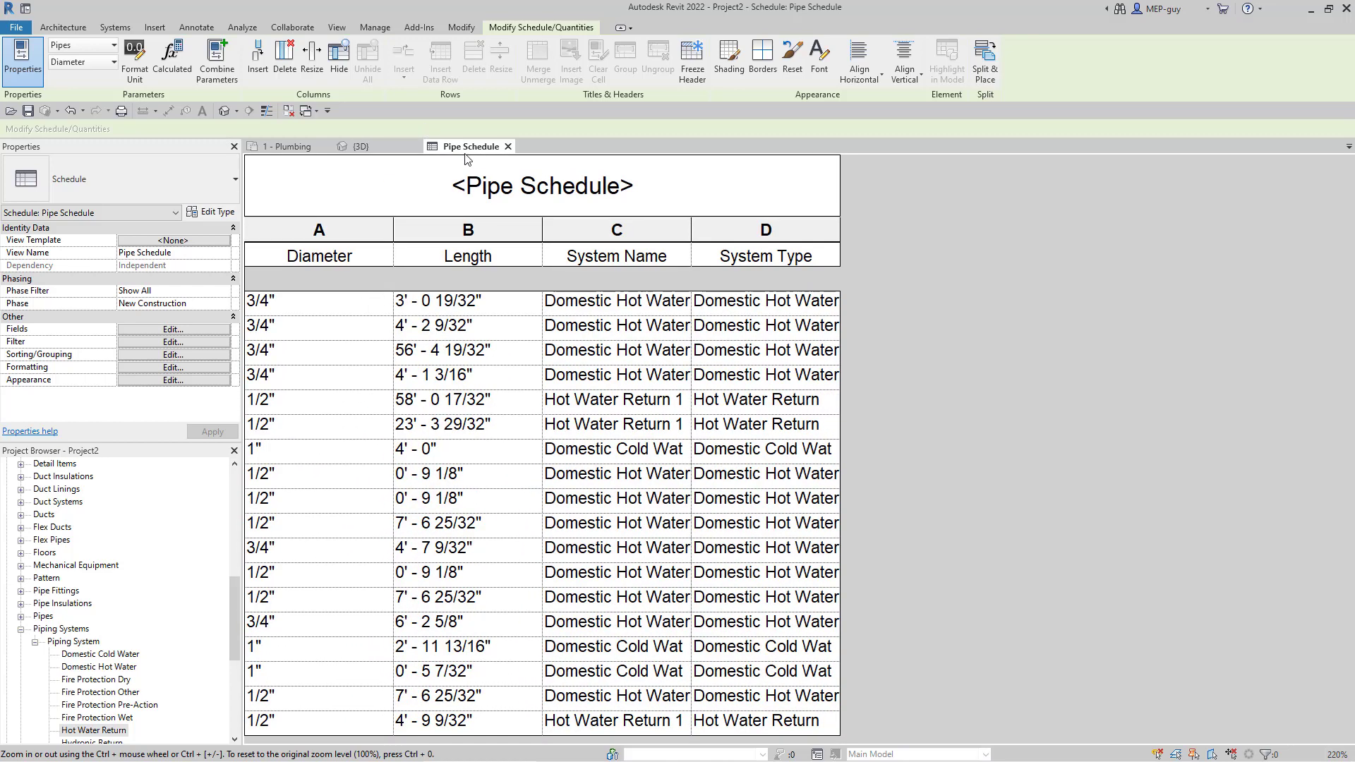
pyautogui.moveTo(467, 147); pyautogui.dragTo(1350, 416)
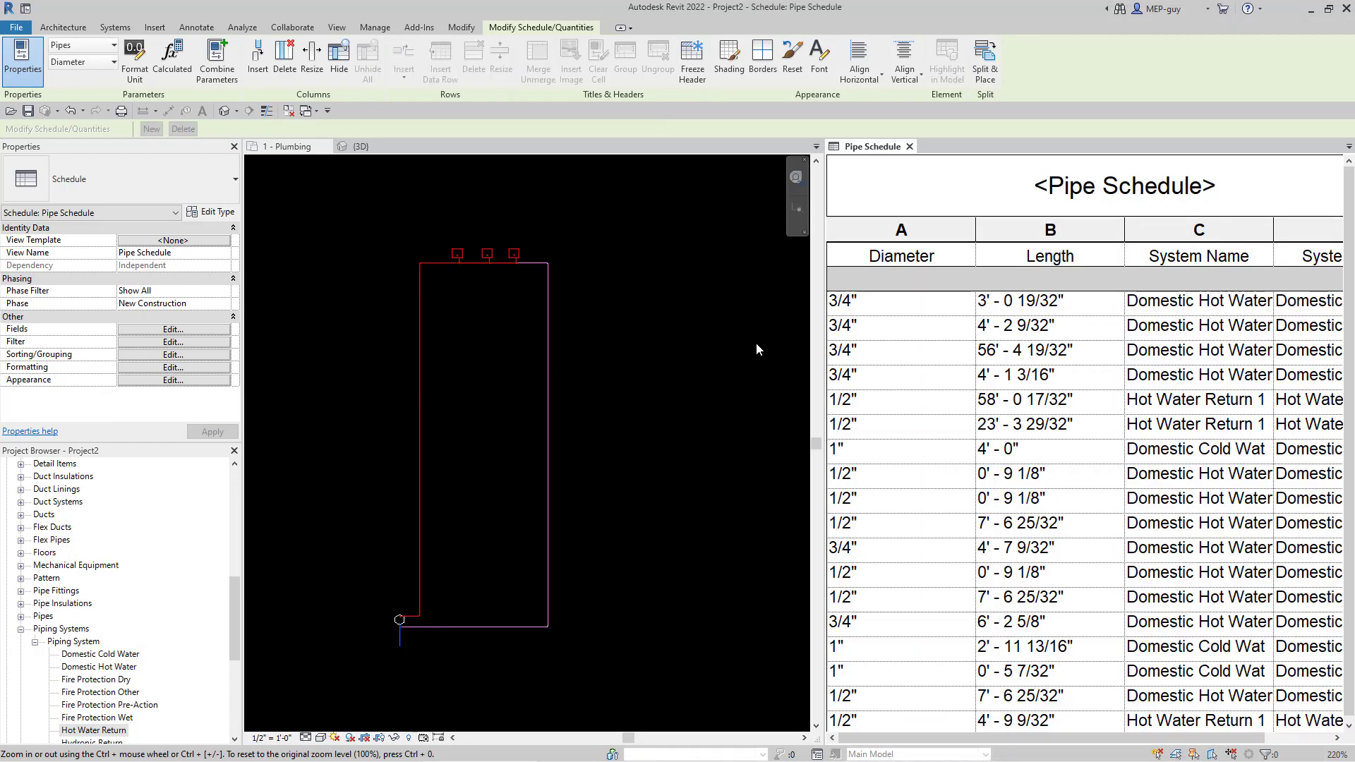
pyautogui.click(718, 321)
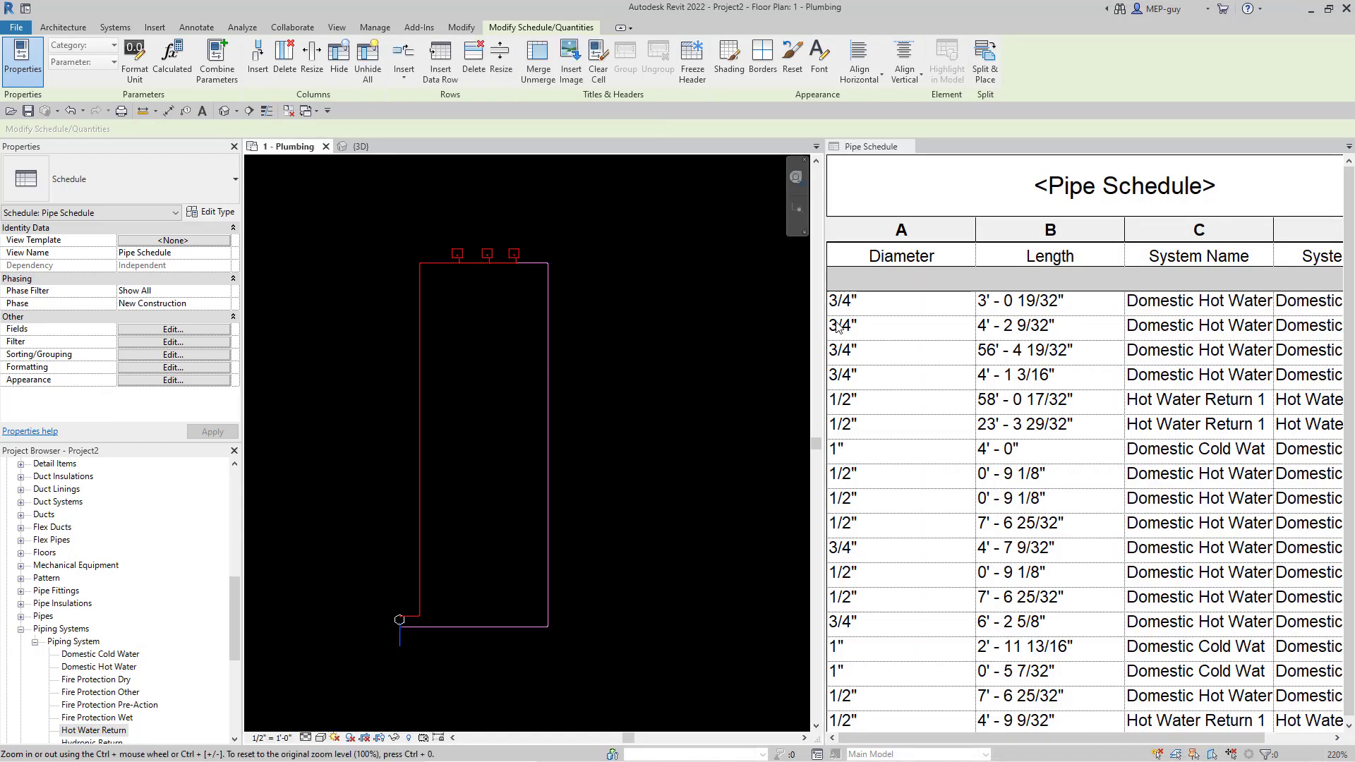
pyautogui.moveTo(819, 322); pyautogui.dragTo(640, 321)
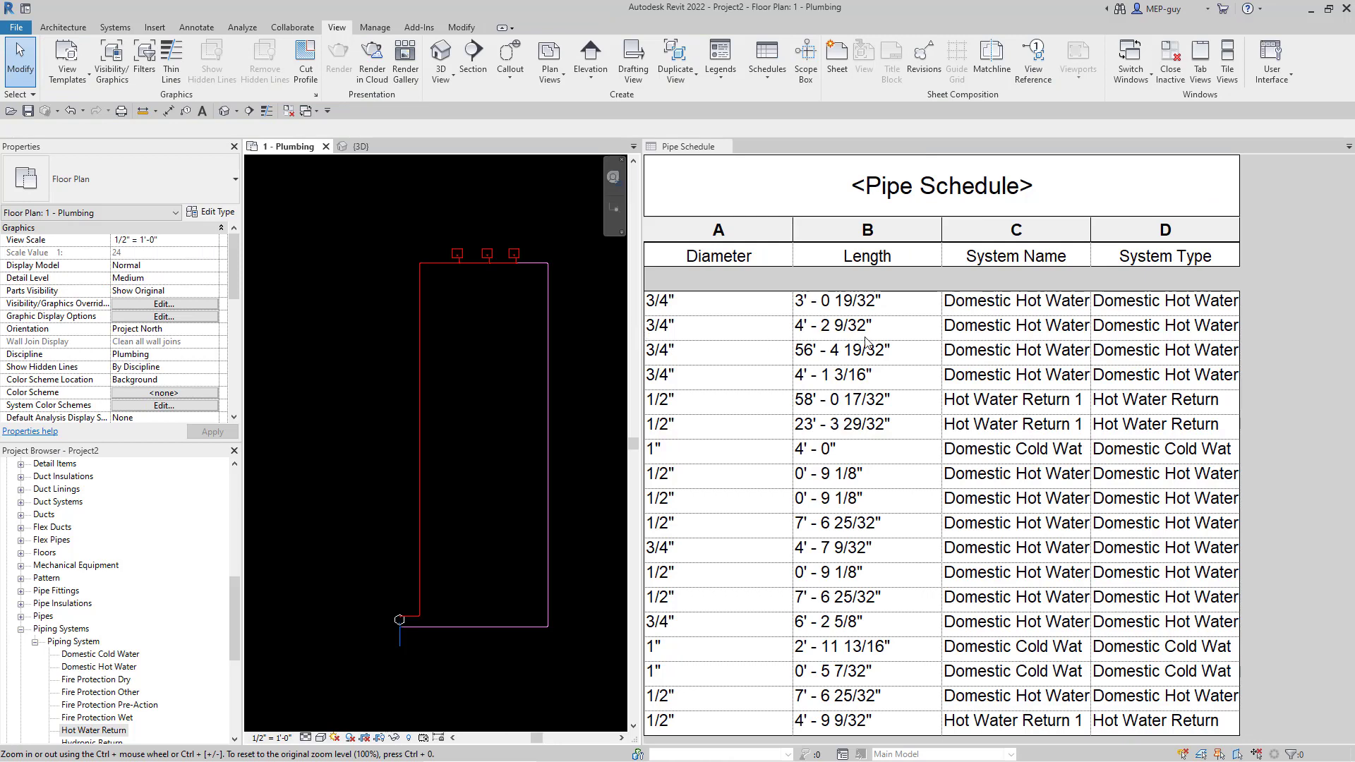
# - Widen the System Name column to show full names, then open the schedule's Fields settings
pyautogui.click(1335, 257)
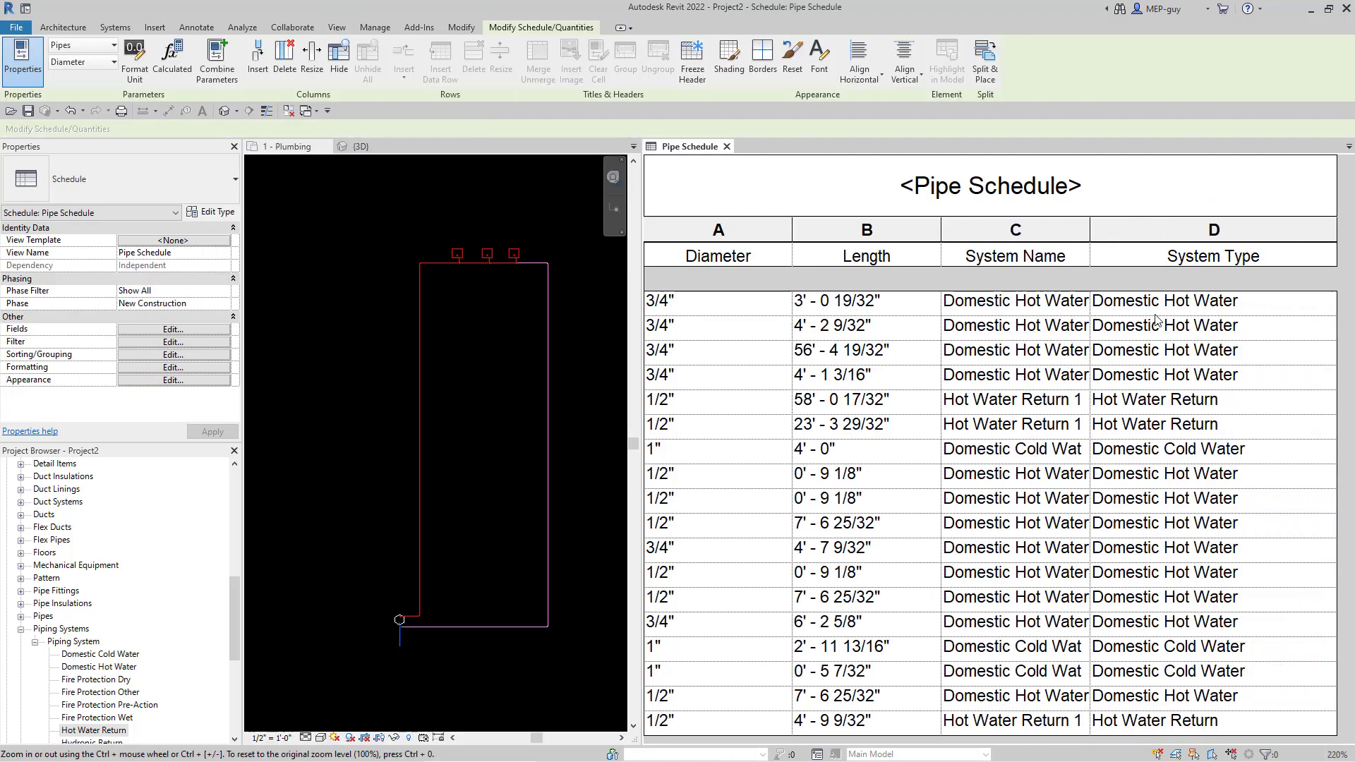
pyautogui.moveTo(1090, 245); pyautogui.dragTo(1164, 243)
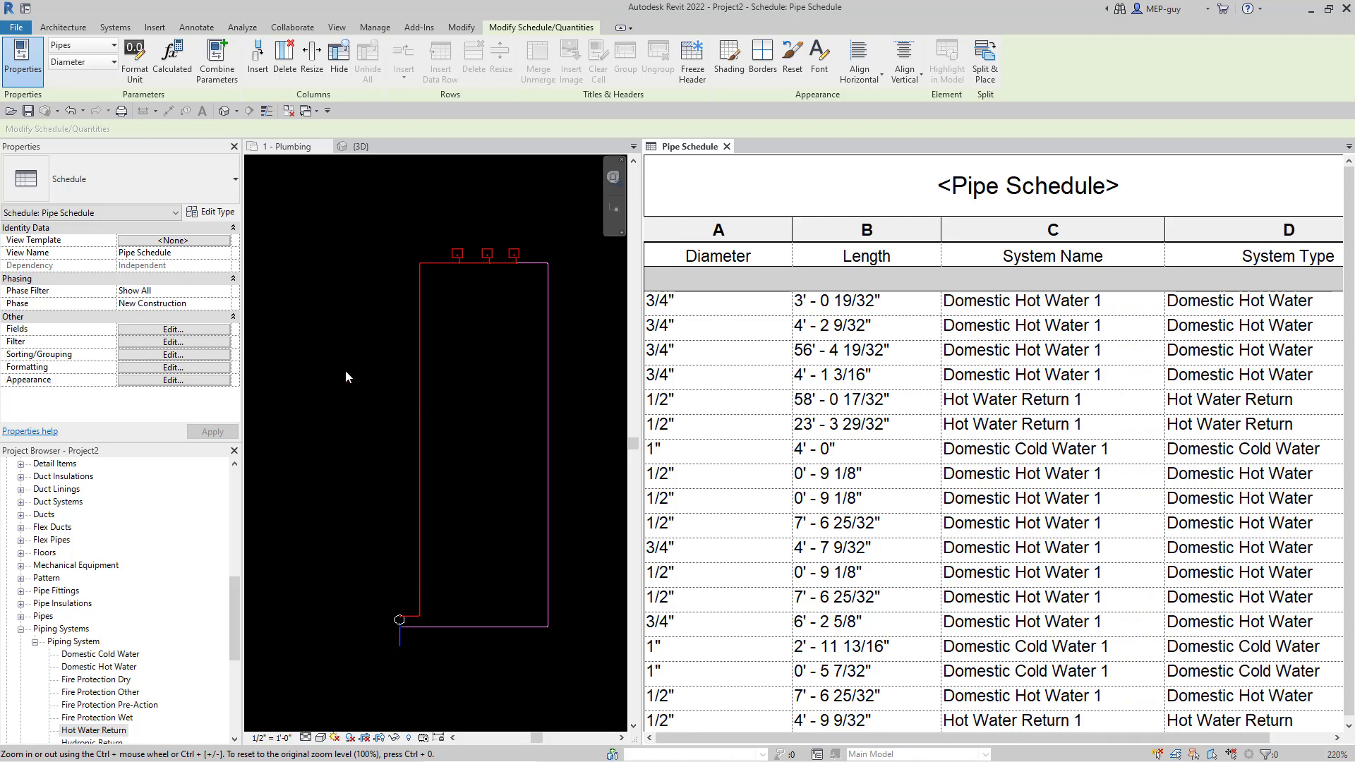
pyautogui.click(149, 326)
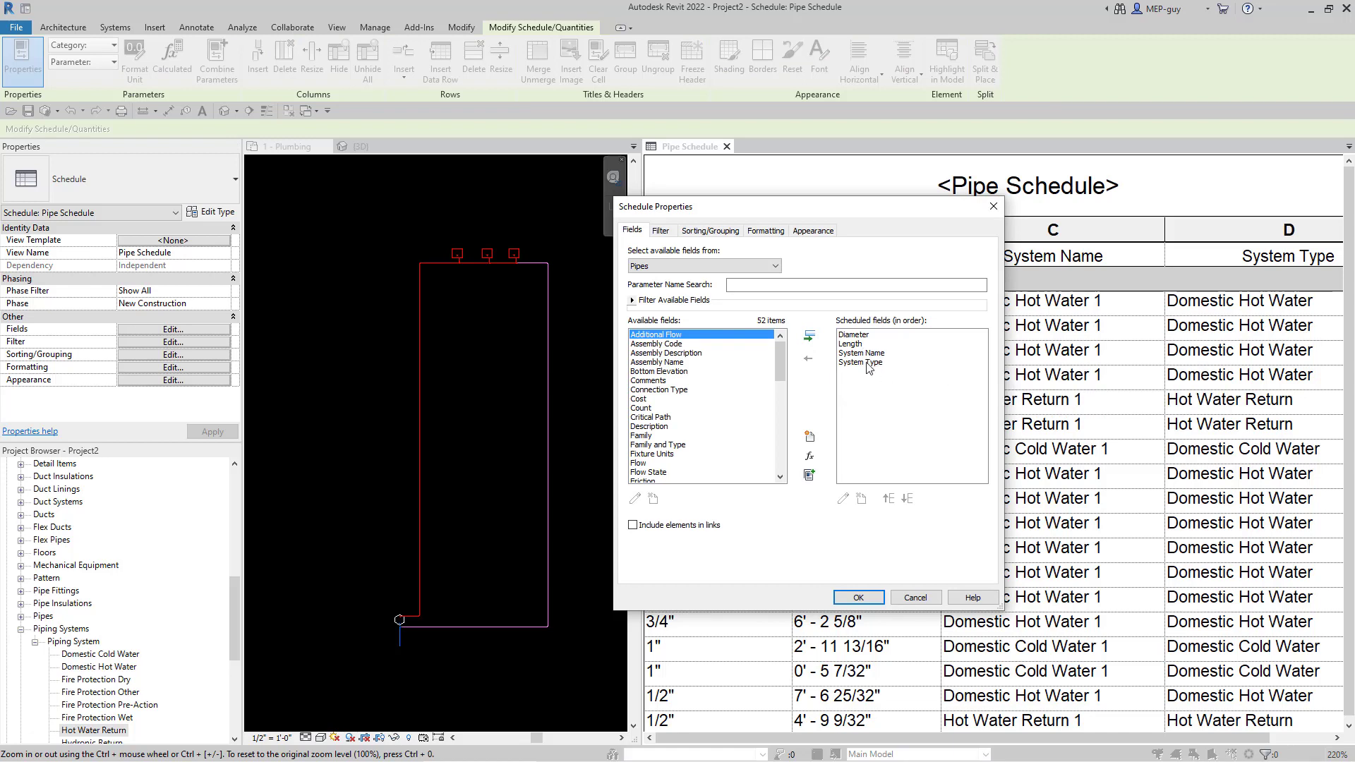
# - Order columns as System Type, System Name, Diameter, Length, then widen the schedule pane
pyautogui.click(868, 363)
pyautogui.click(887, 499)
pyautogui.click(888, 499)
pyautogui.moveTo(857, 211); pyautogui.dragTo(447, 221)
pyautogui.click(478, 509)
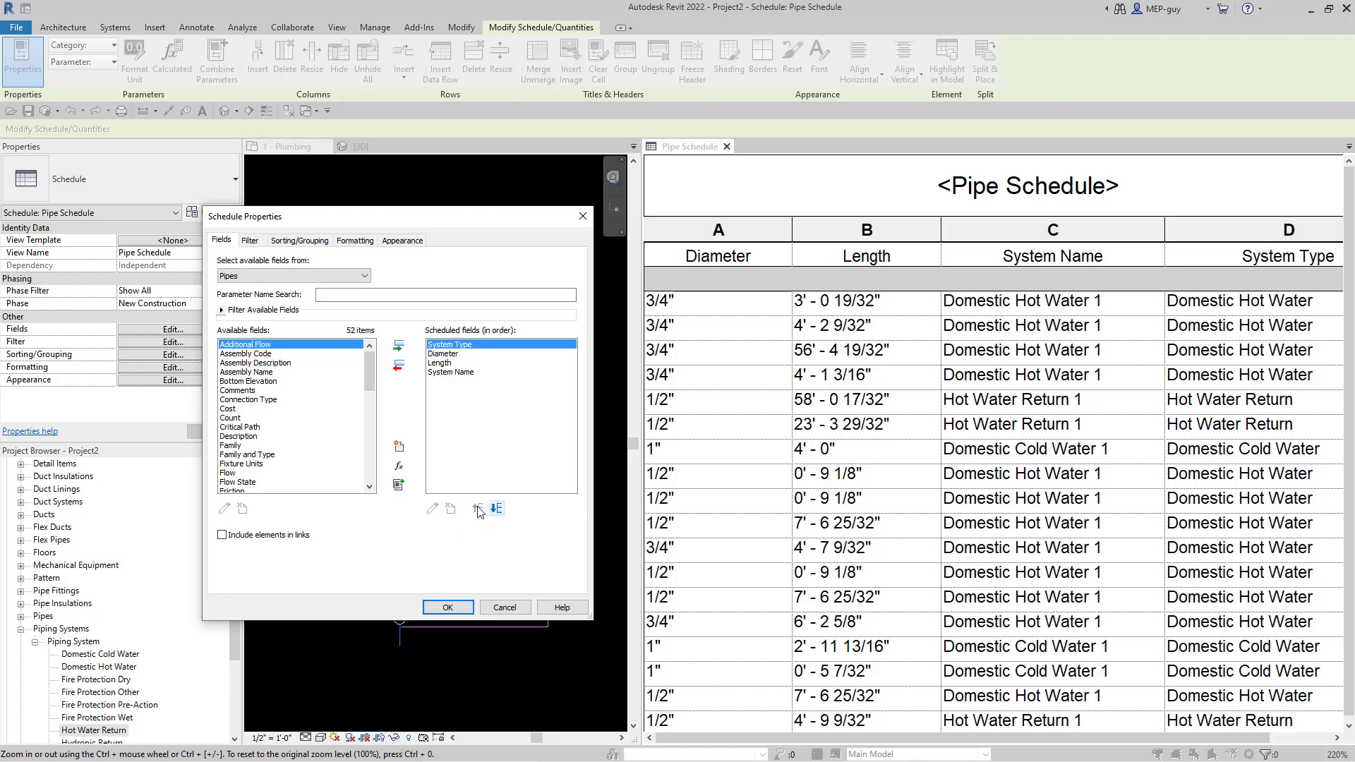
pyautogui.click(449, 373)
pyautogui.click(478, 509)
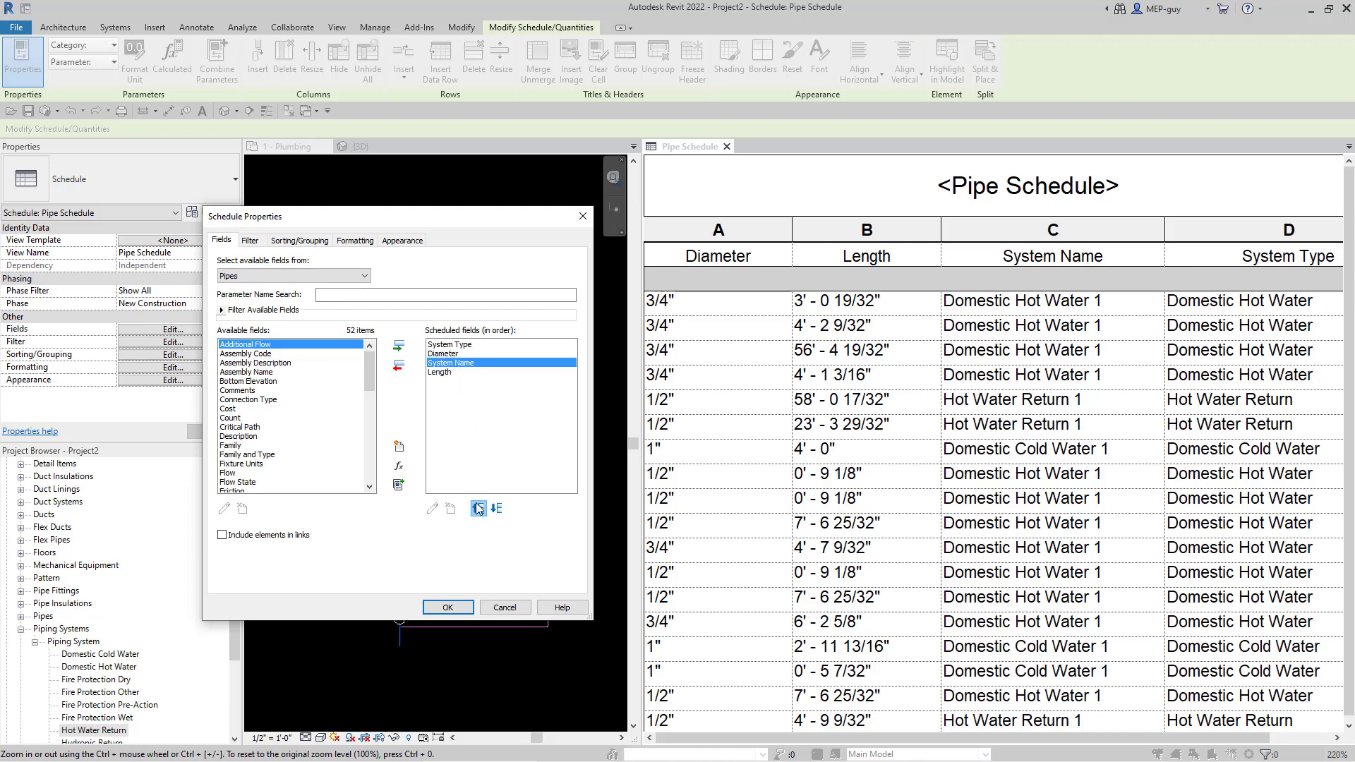
pyautogui.click(478, 509)
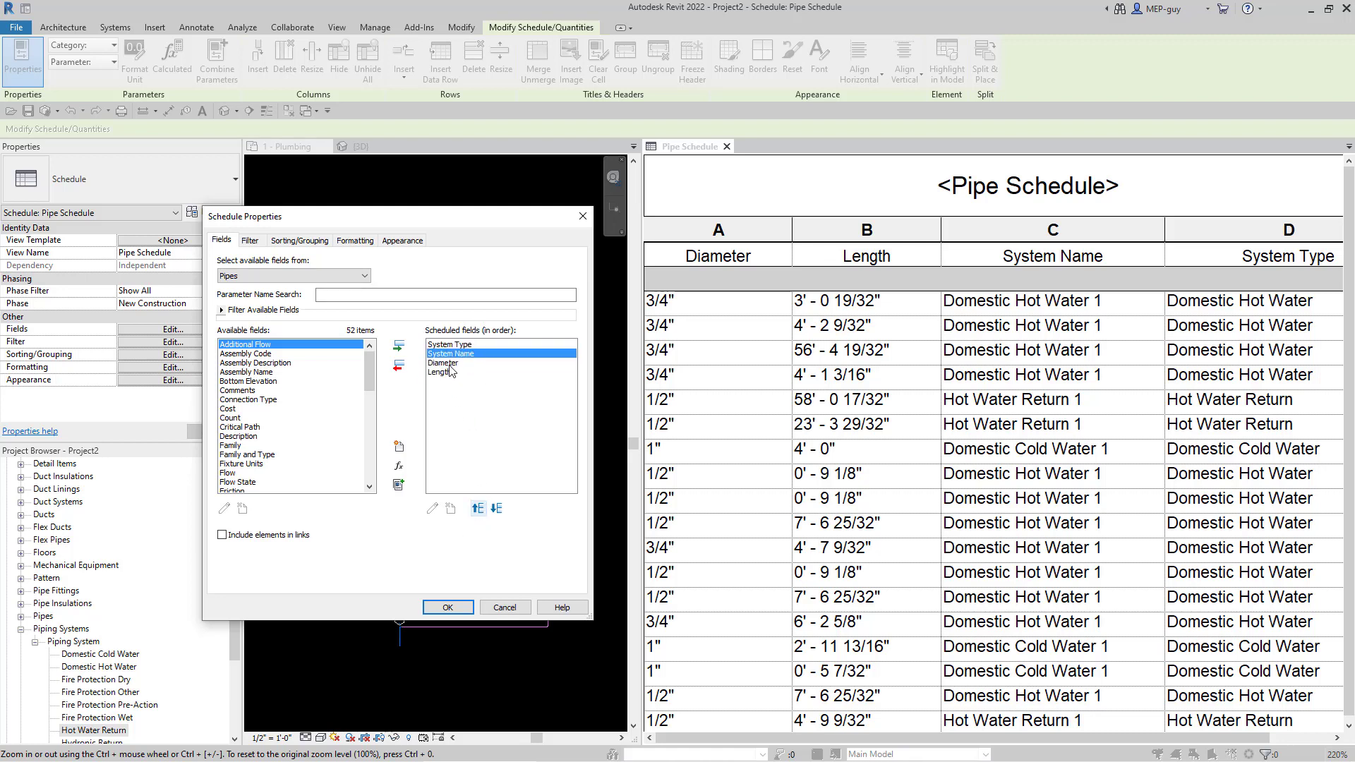
pyautogui.click(449, 609)
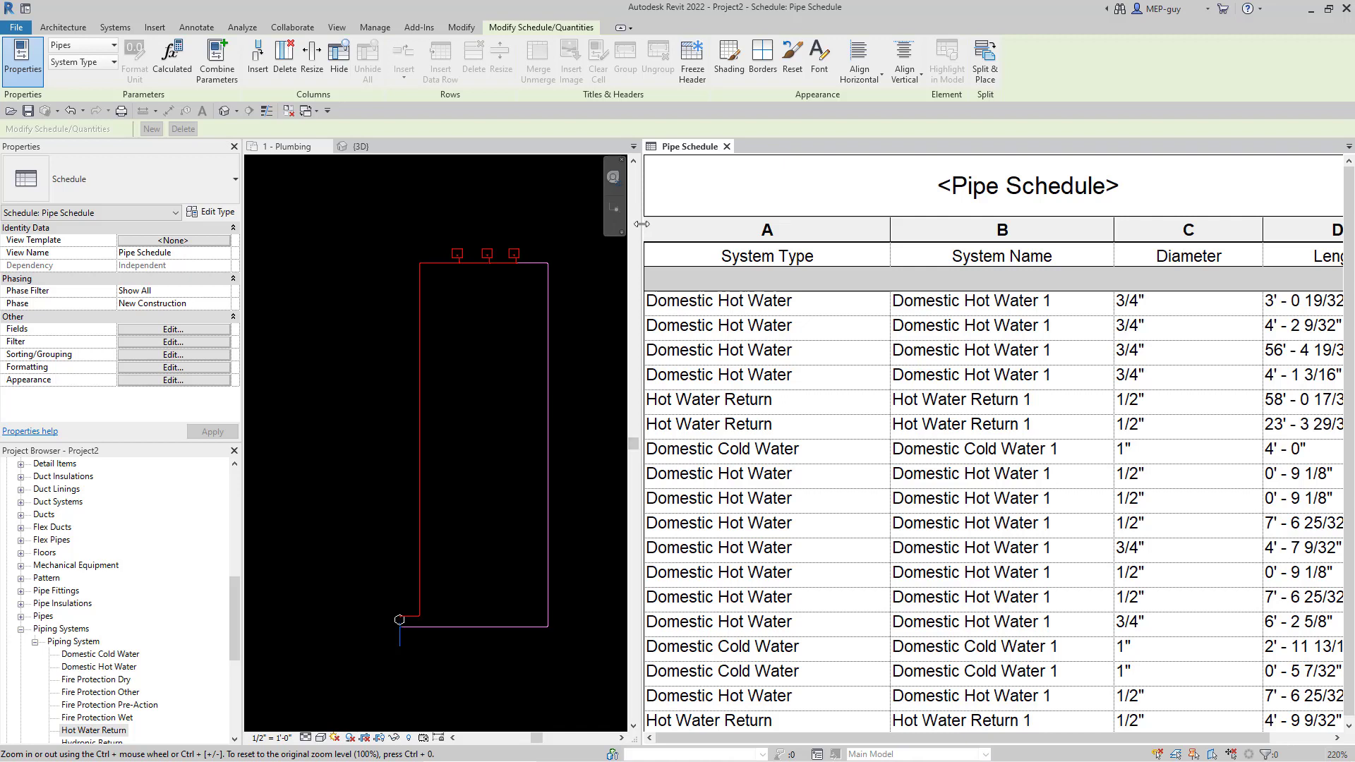
pyautogui.moveTo(639, 223); pyautogui.dragTo(498, 223)
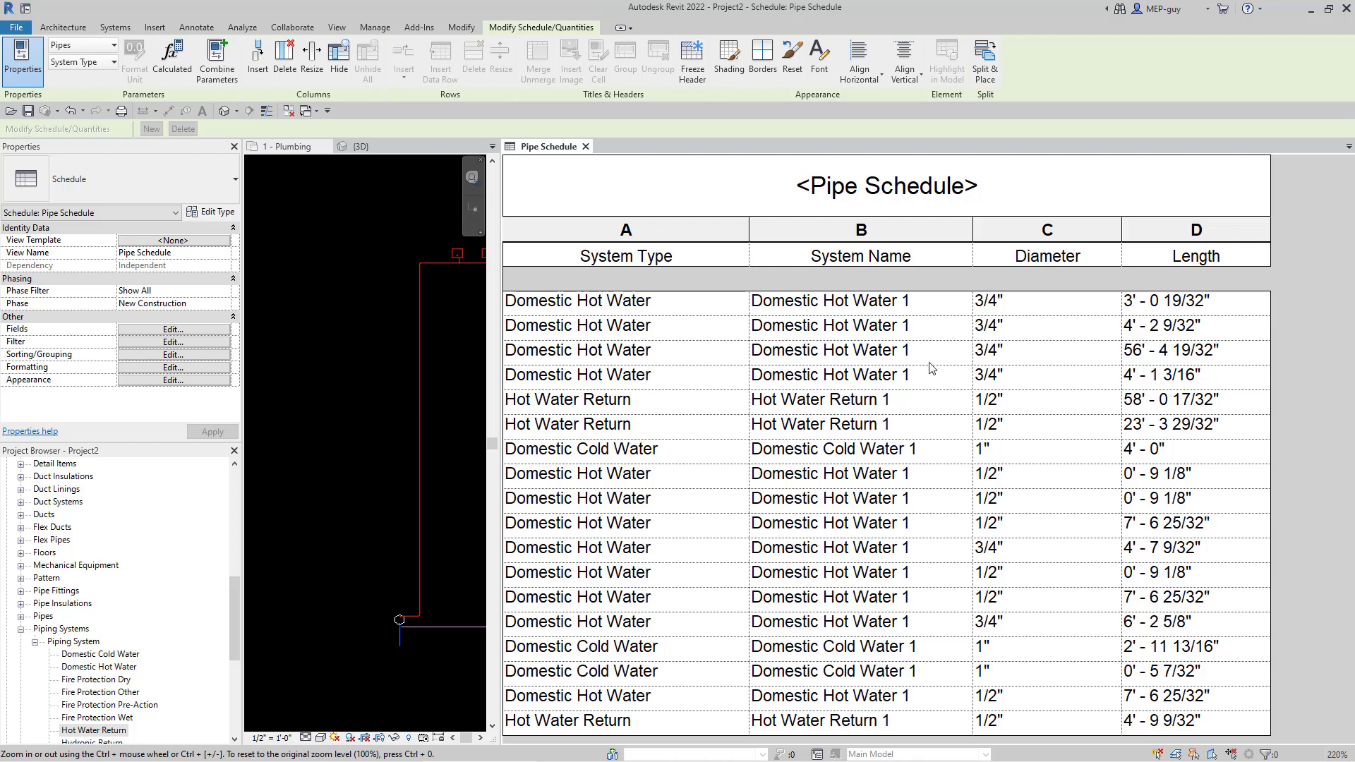
# - Select the 56' schedule row and pick the matching long vertical pipe in the plumbing plan
pyautogui.scroll(-5, 276, 474)
pyautogui.scroll(6, 393, 489)
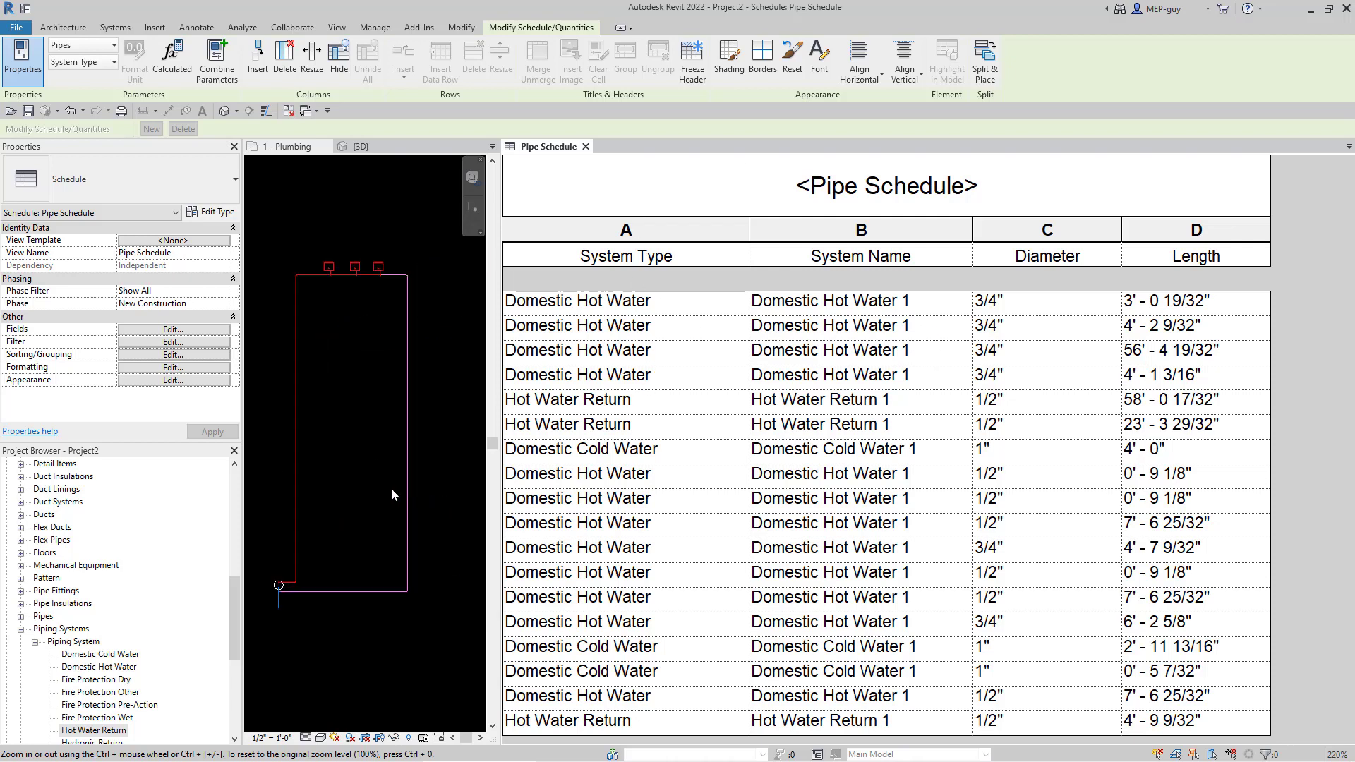
pyautogui.click(357, 469)
pyautogui.scroll(-2, 370, 470)
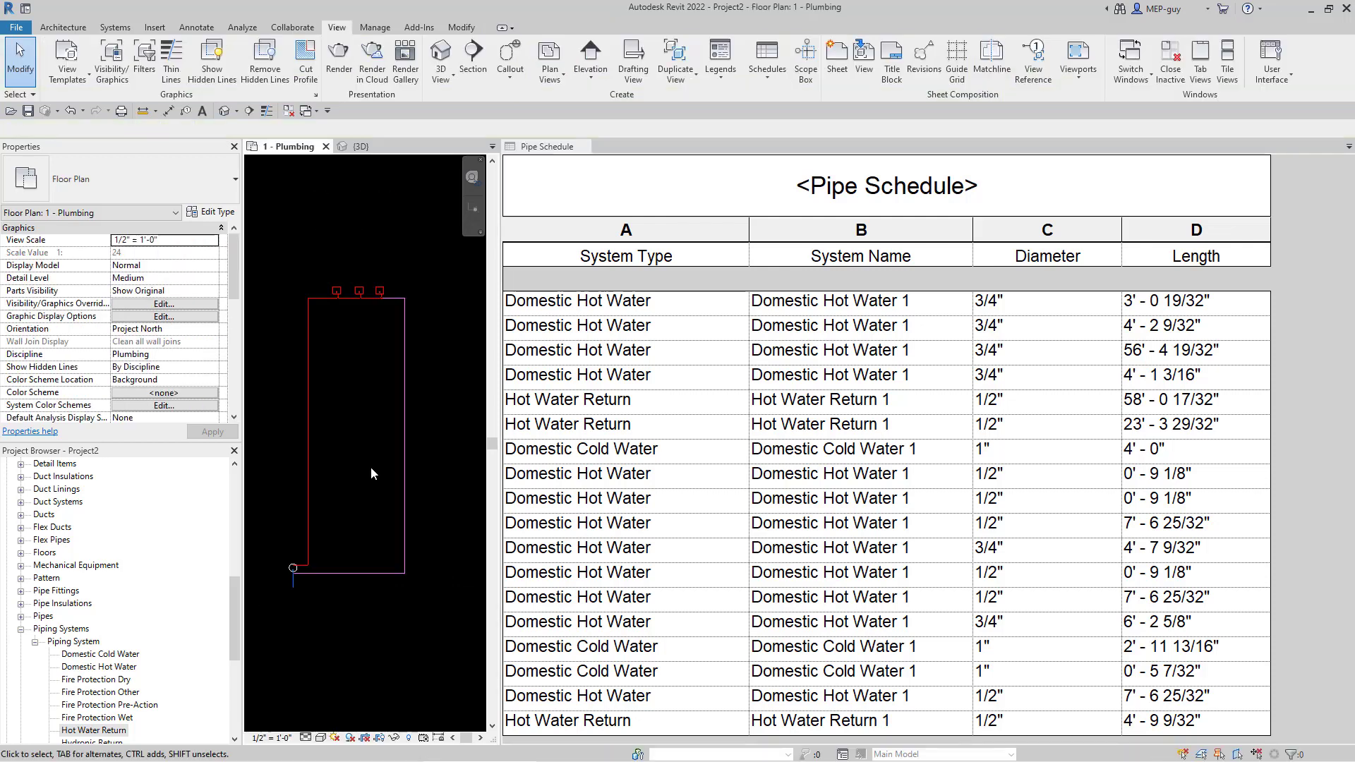
pyautogui.scroll(1, 280, 437)
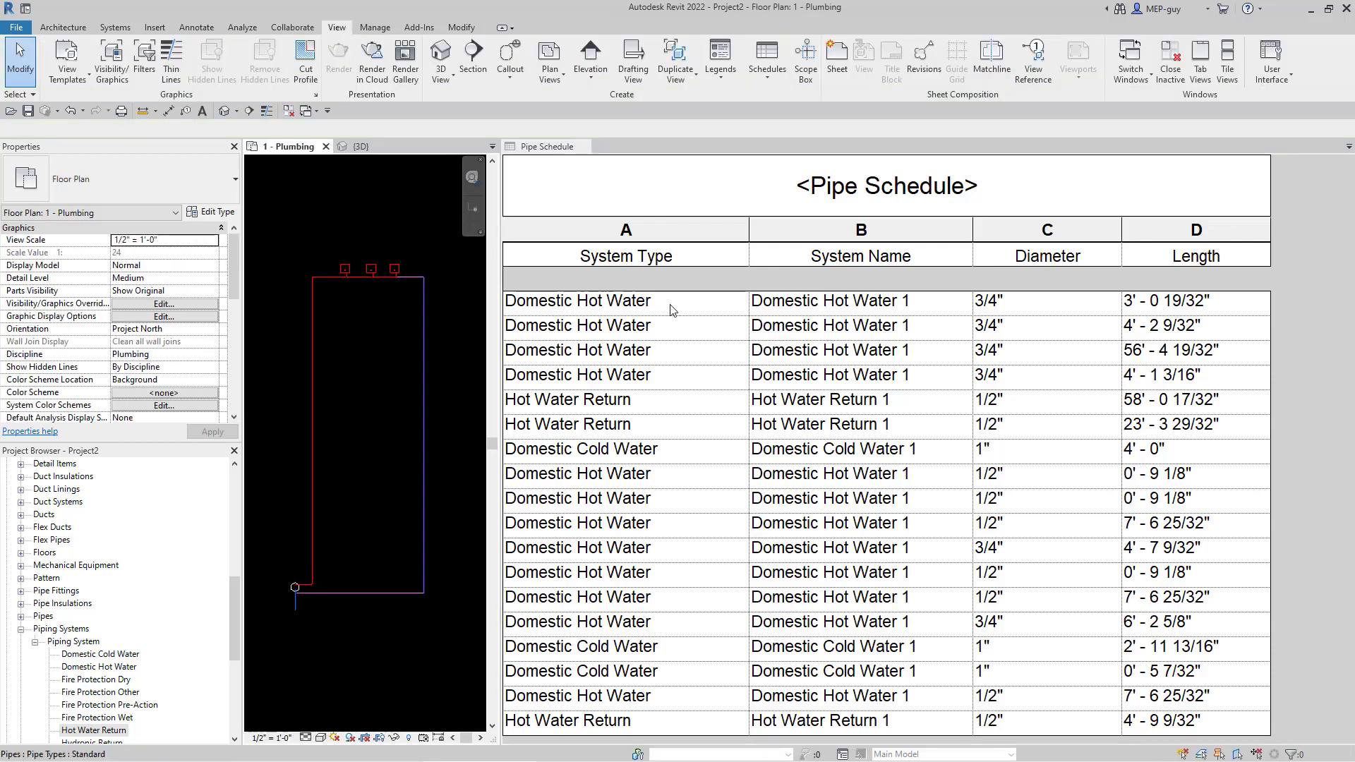
pyautogui.click(697, 309)
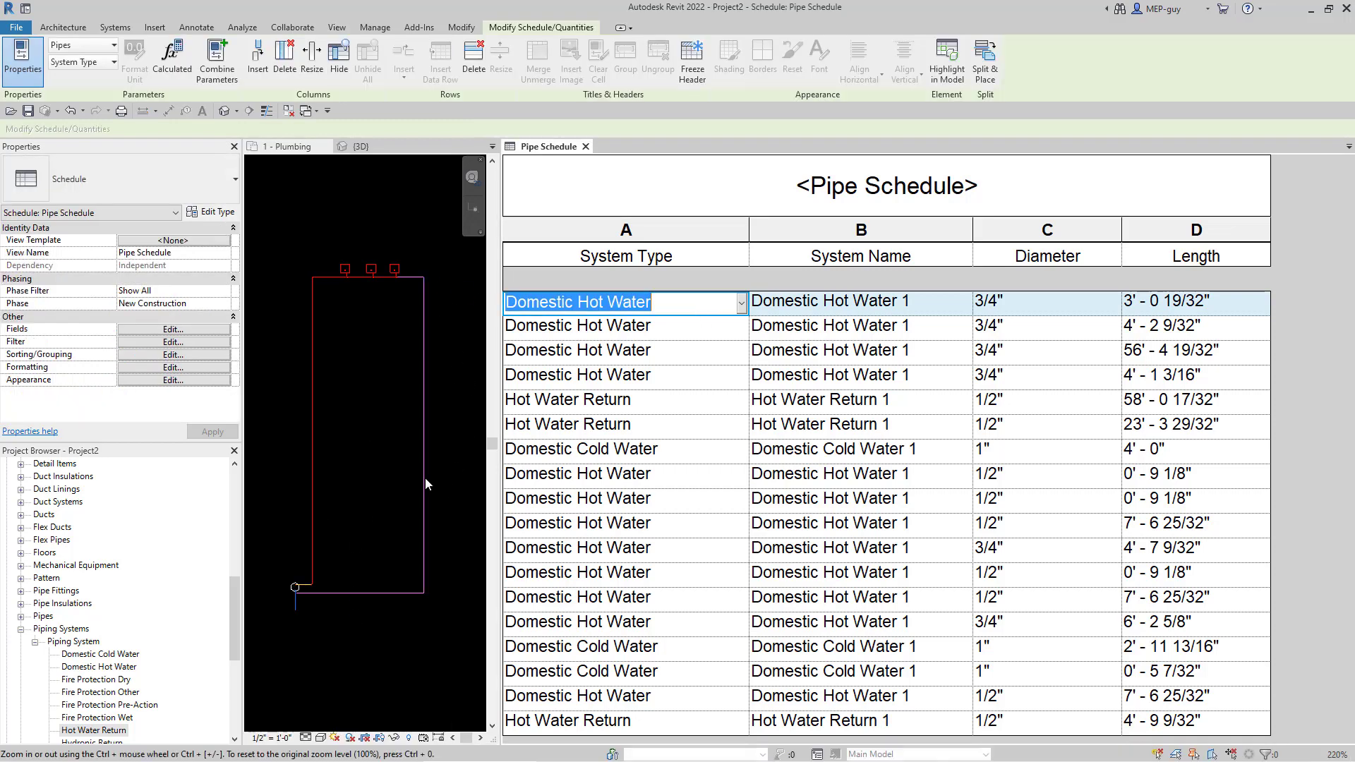
pyautogui.click(652, 330)
pyautogui.click(655, 352)
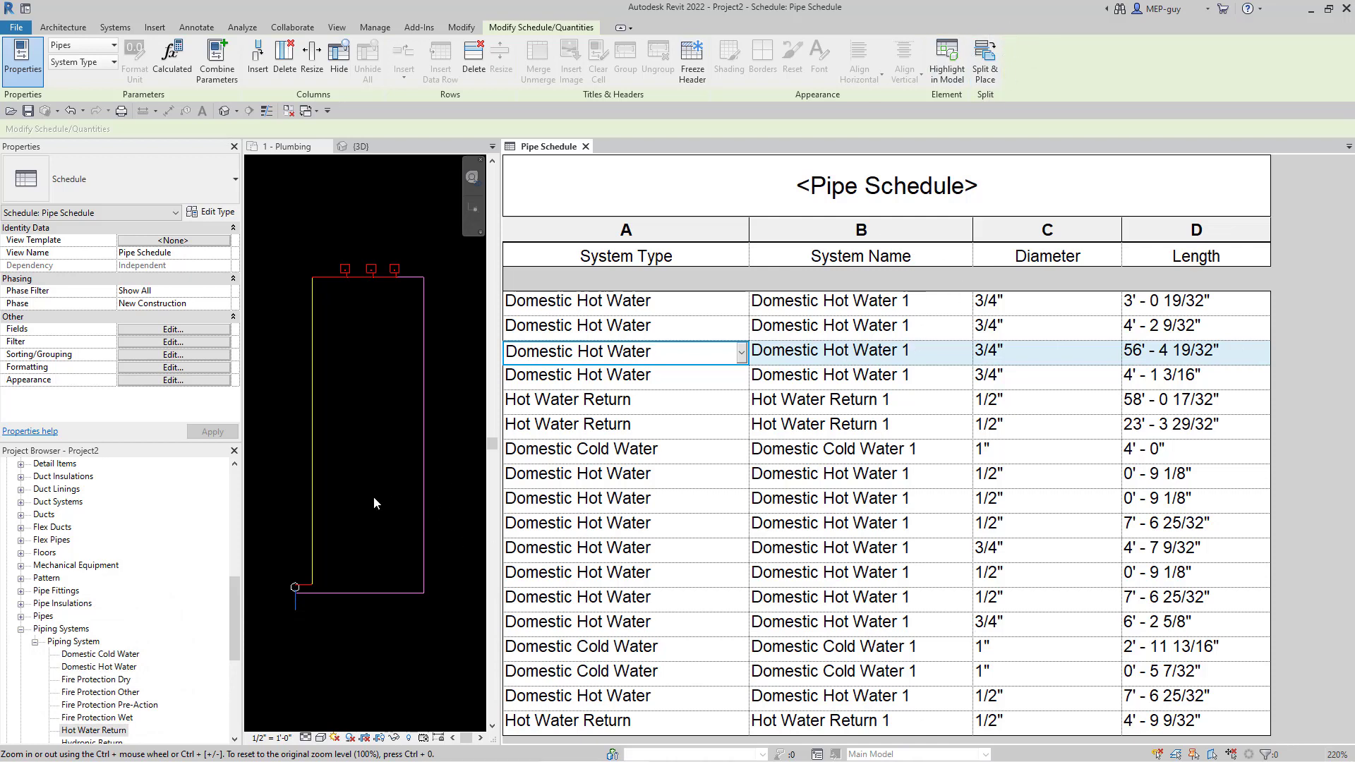
pyautogui.click(313, 543)
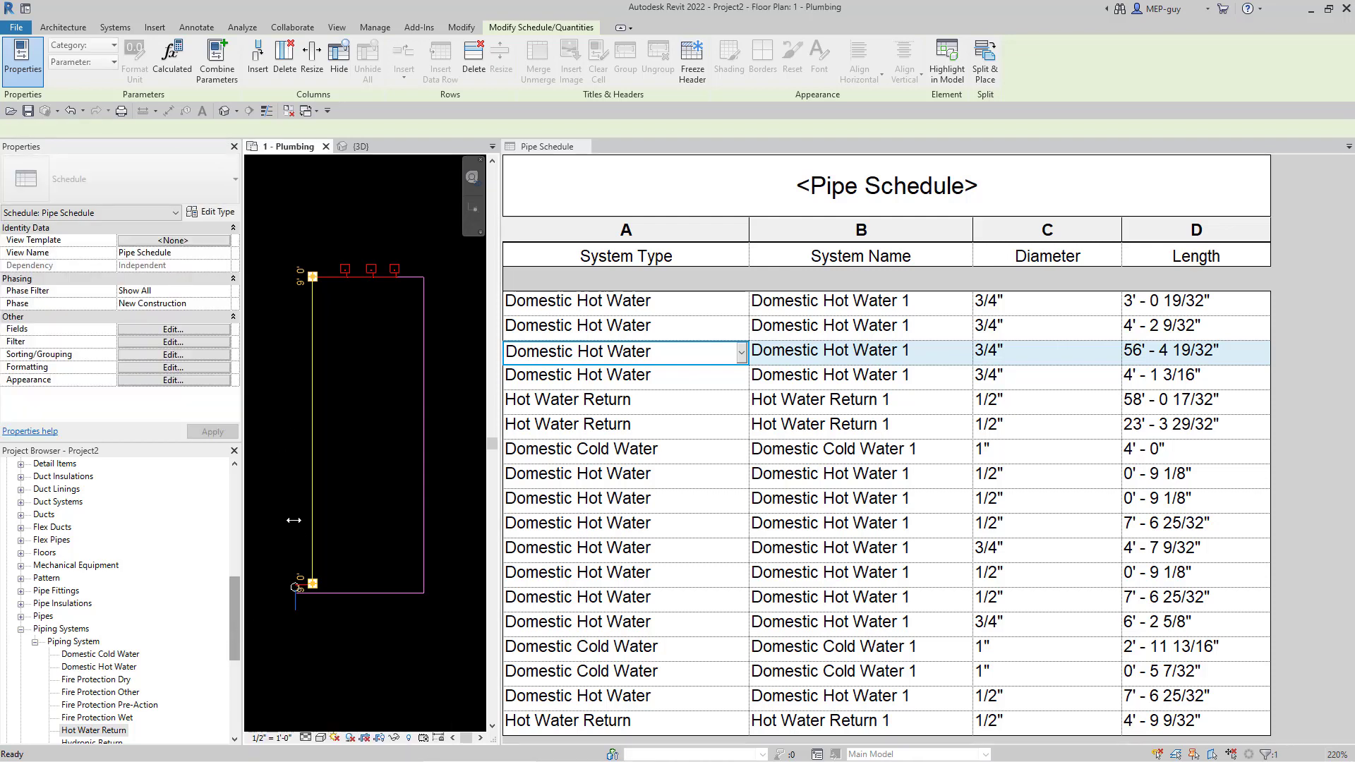
# - Inspect the horizontal and vertical pipes' systems, then show the vertical pipe's Domestic Hot Water 1 piping system
pyautogui.scroll(5, 296, 589)
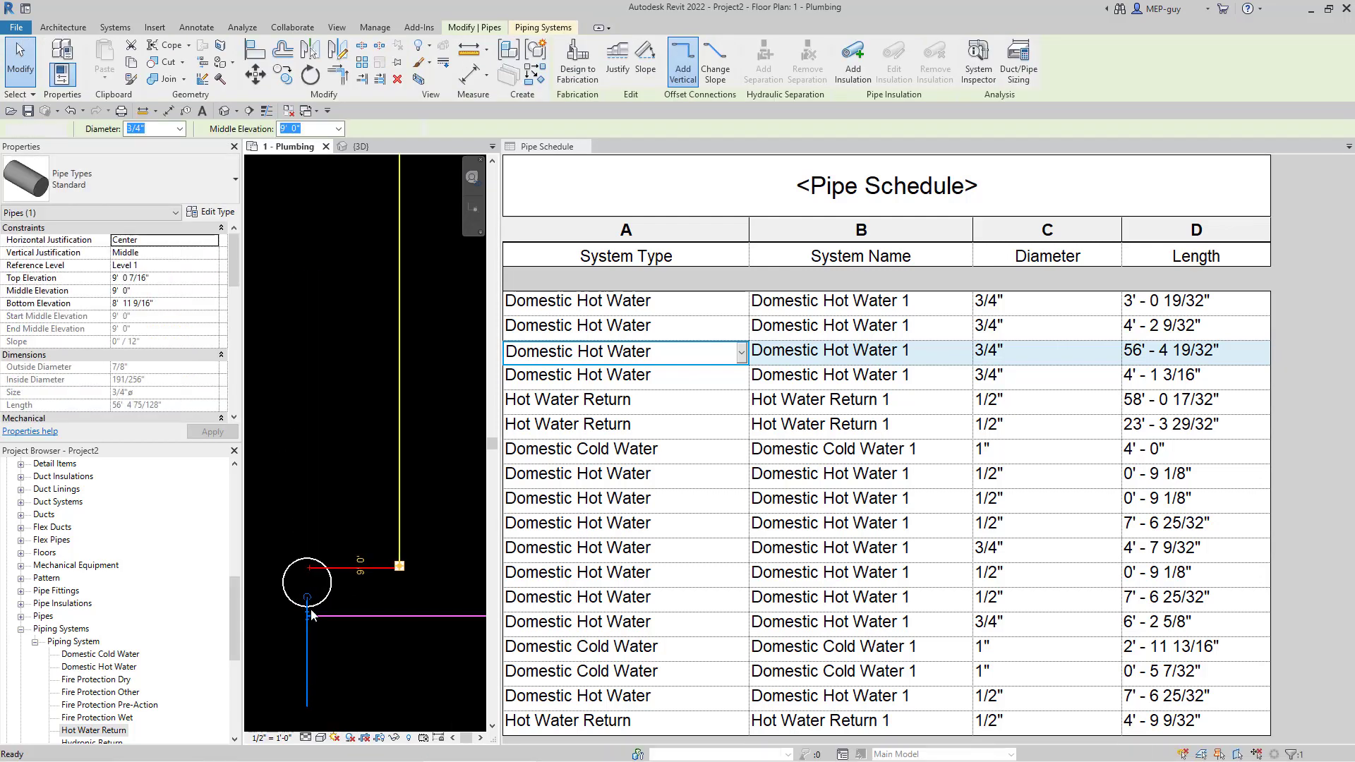
pyautogui.press('Escape')
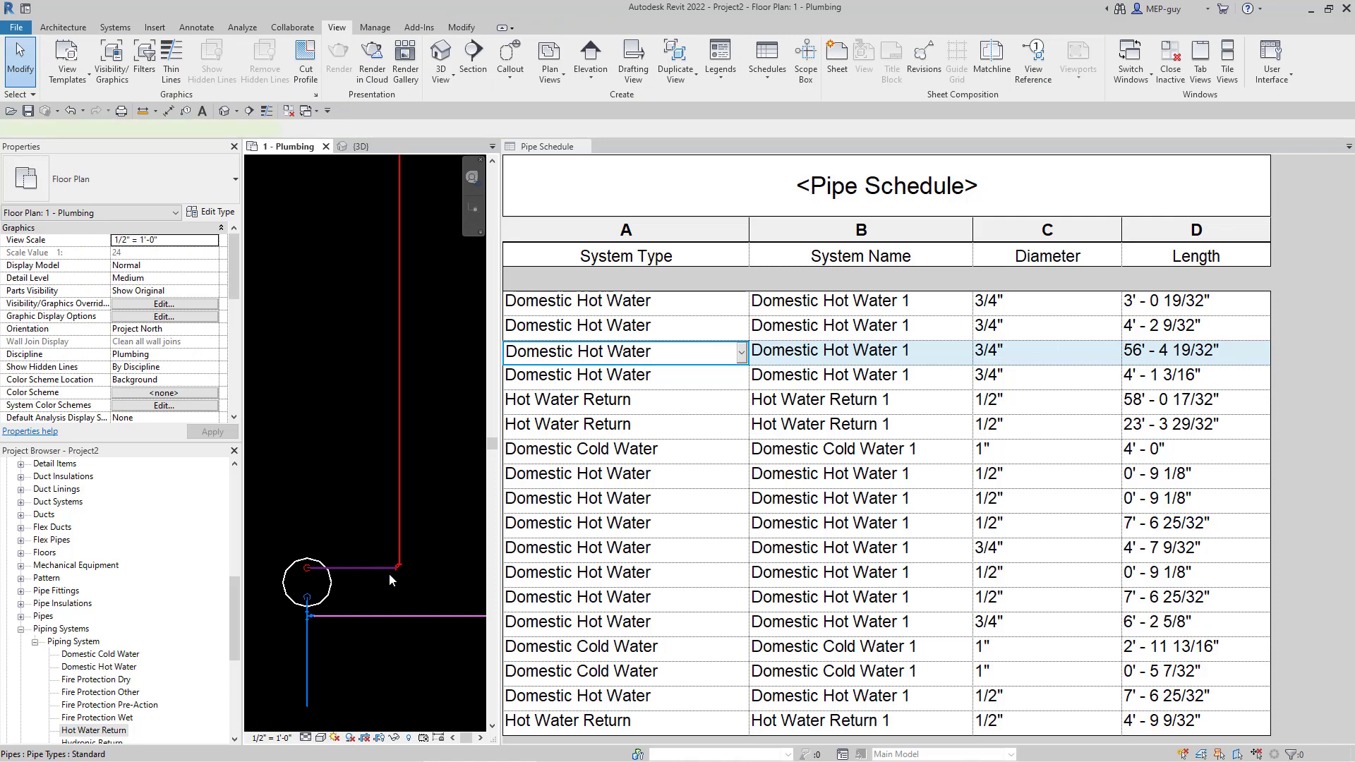
pyautogui.click(387, 567)
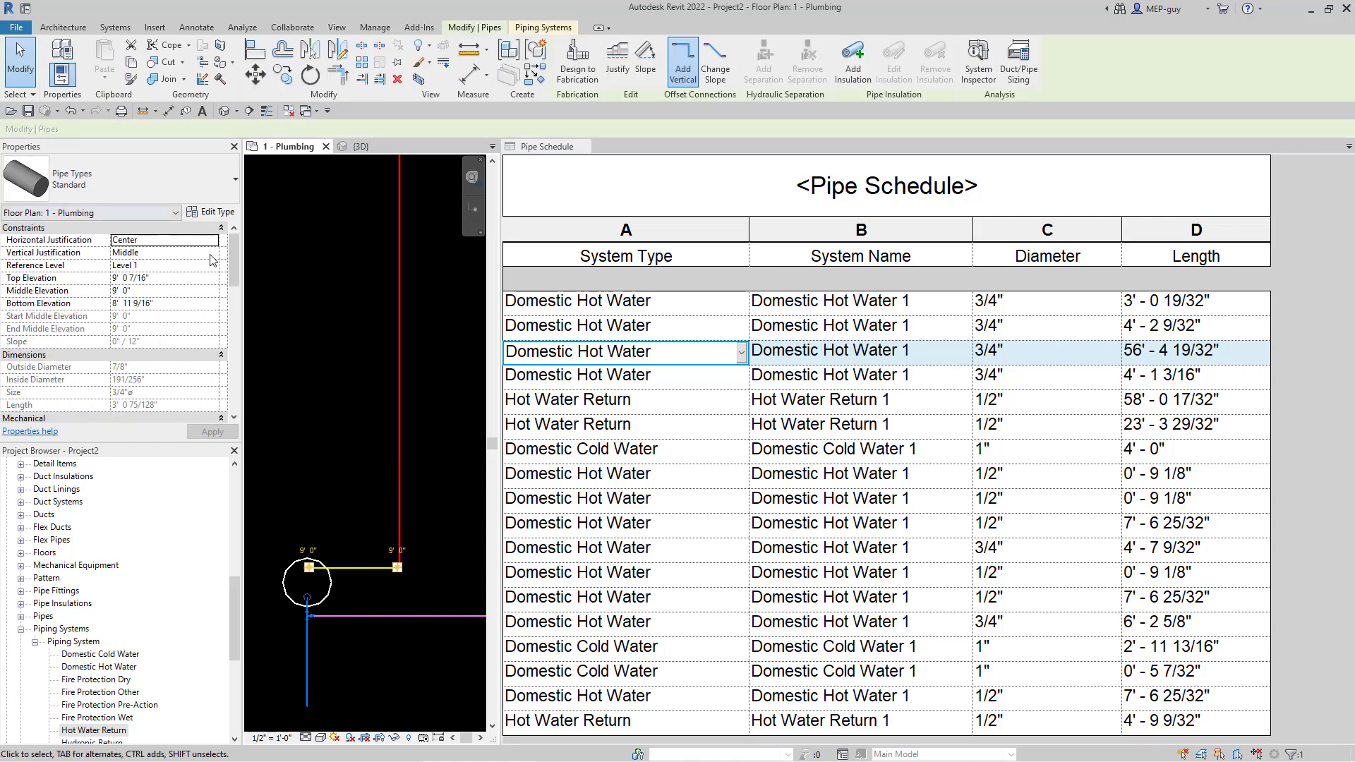
pyautogui.moveTo(235, 268)
pyautogui.mouseDown()
pyautogui.moveTo(240, 303)
pyautogui.moveTo(239, 291)
pyautogui.mouseUp()
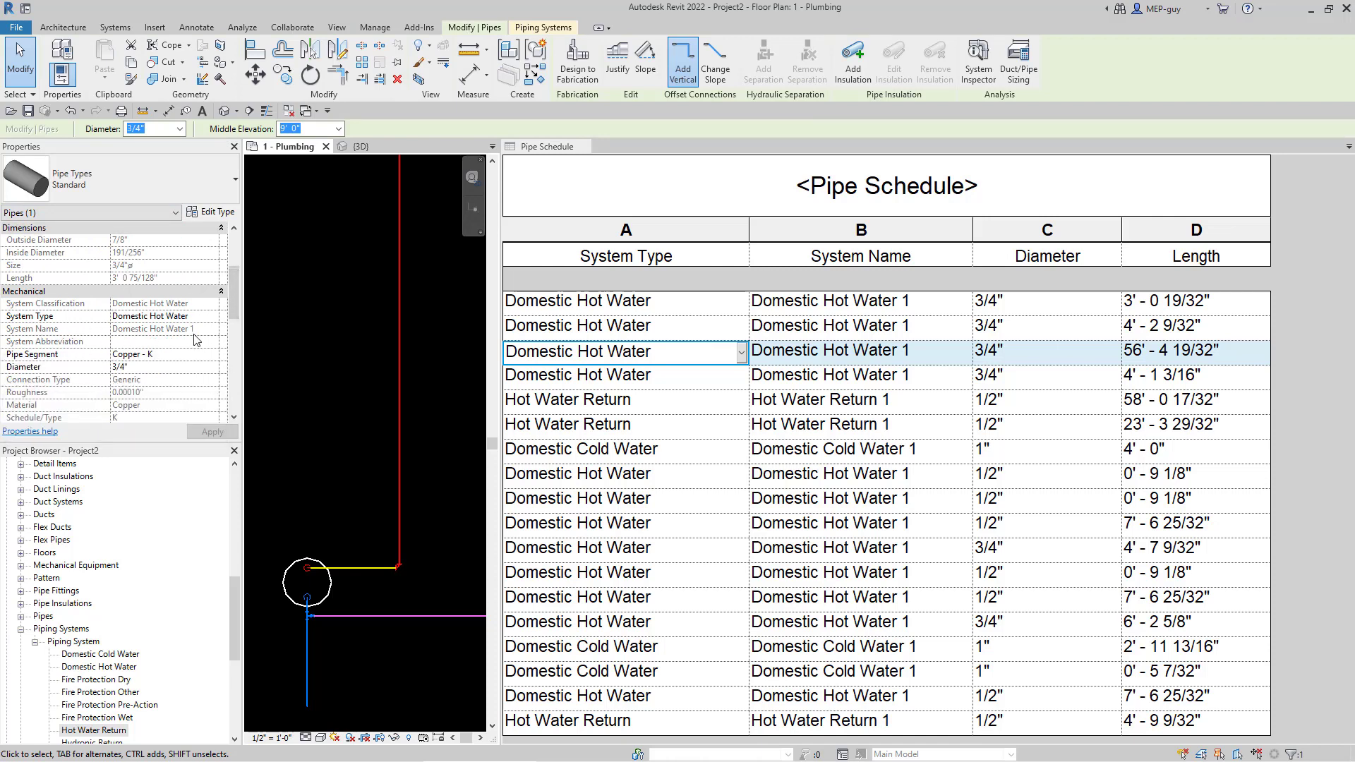
pyautogui.click(400, 424)
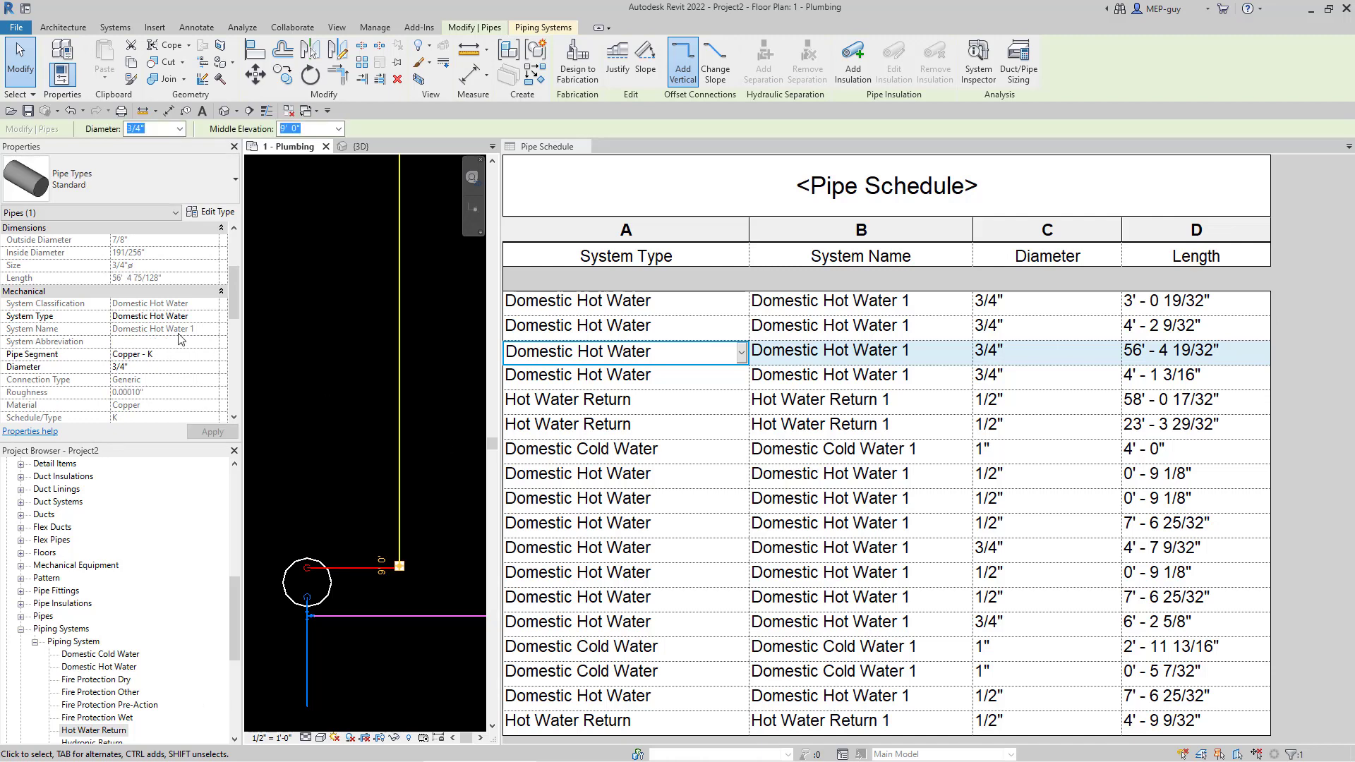
pyautogui.click(557, 30)
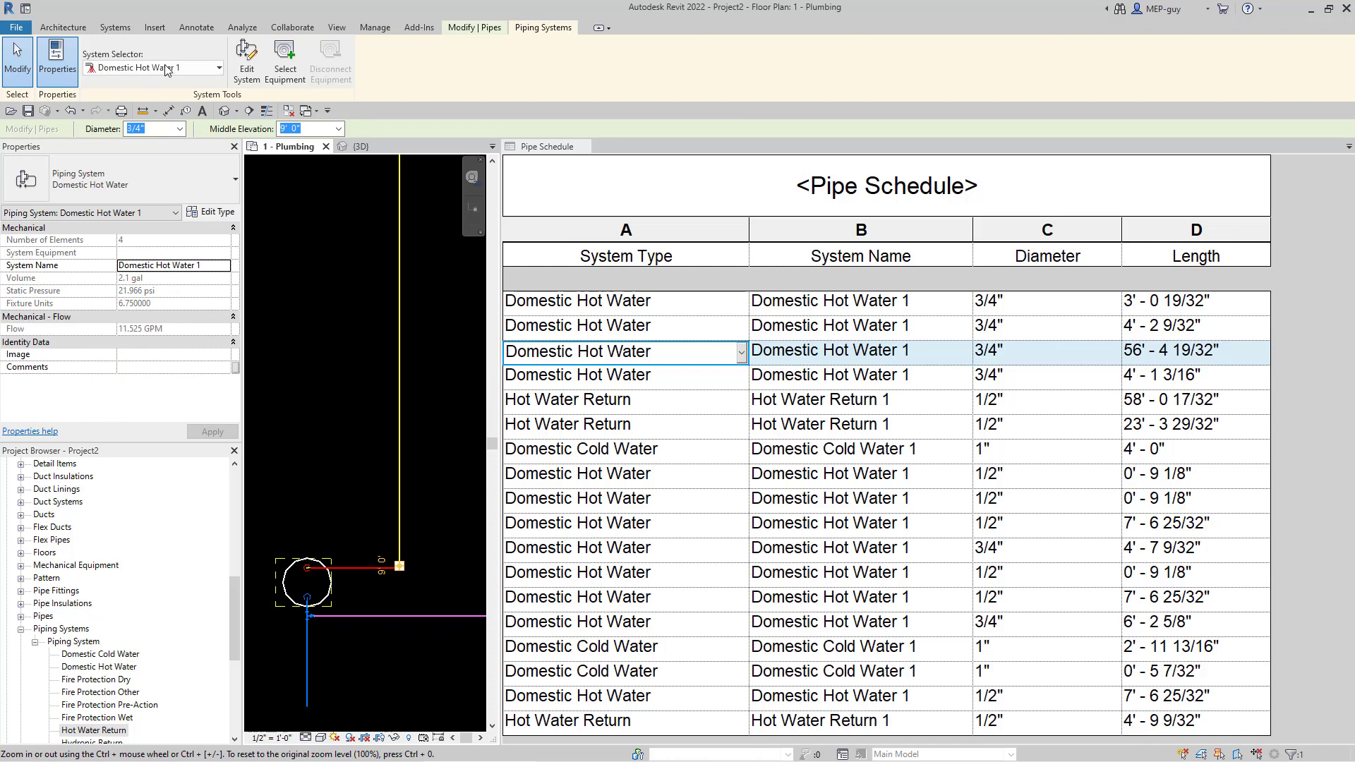
# - Choose Domestic Hot Water 1 in the System Selector, review it, then deselect and recentre the loop
pyautogui.click(196, 71)
pyautogui.click(196, 84)
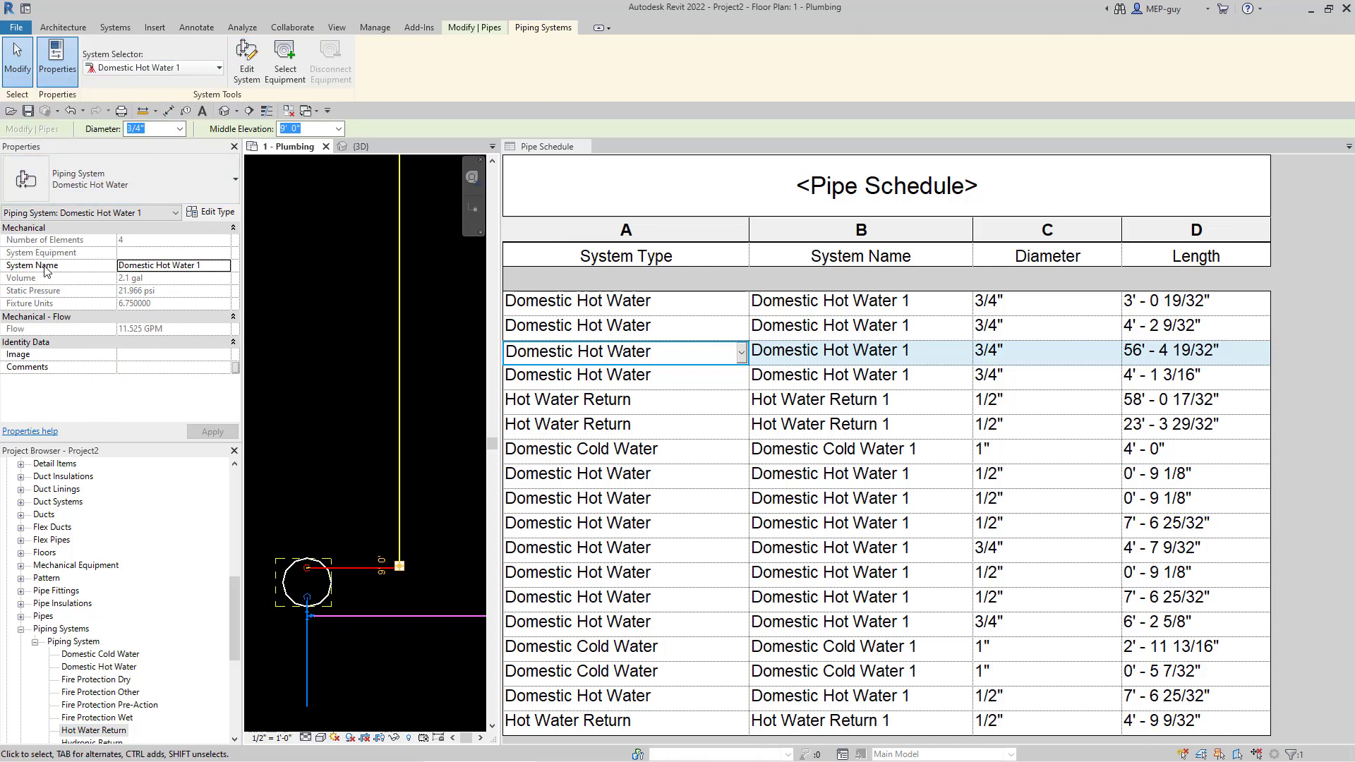
pyautogui.scroll(-5, 320, 620)
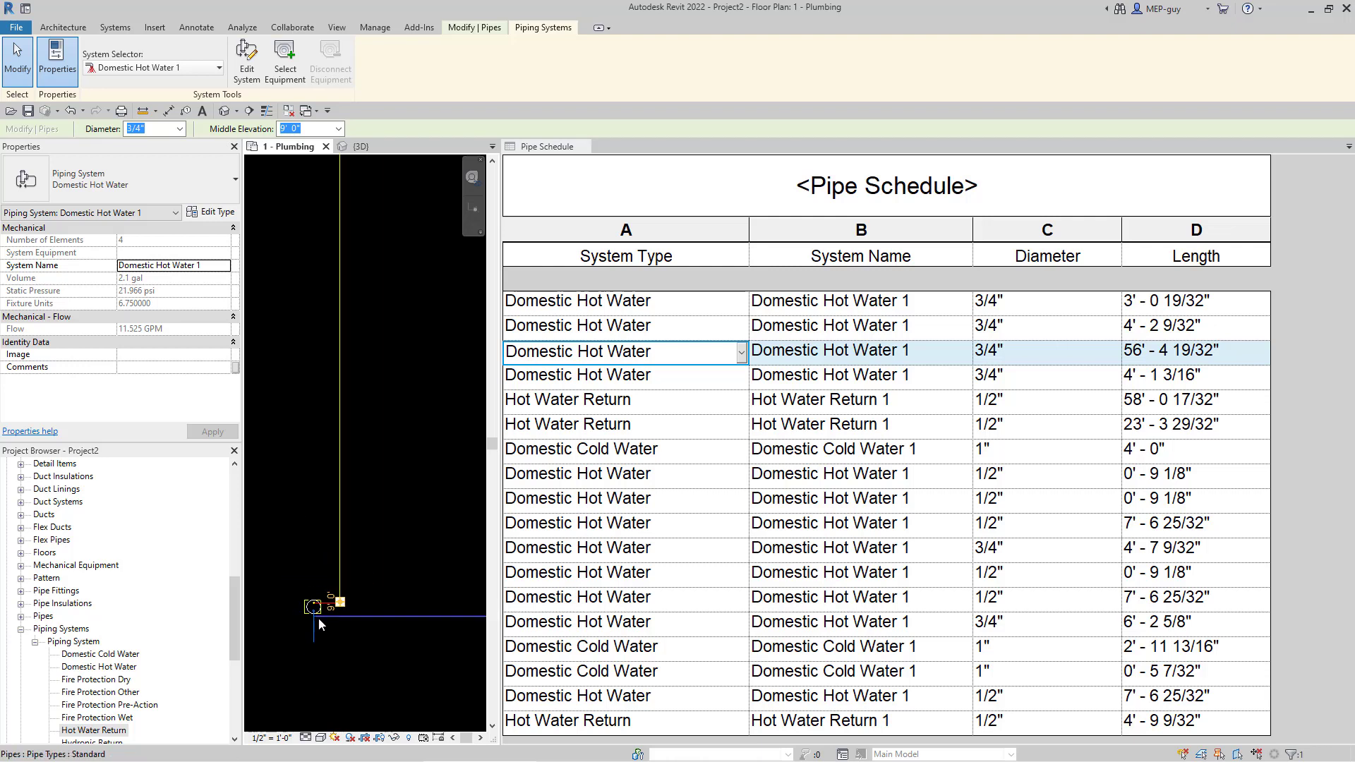
pyautogui.scroll(4, 383, 374)
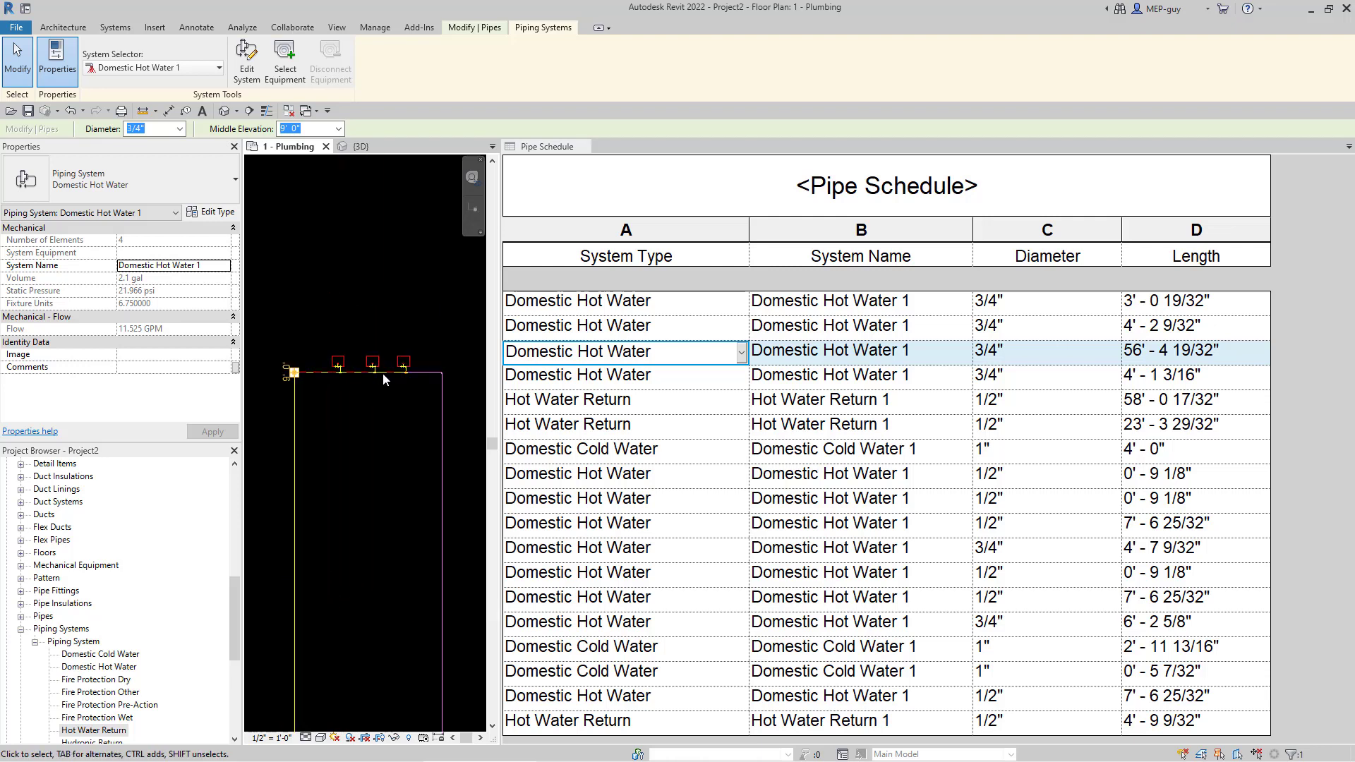
pyautogui.scroll(2, 384, 370)
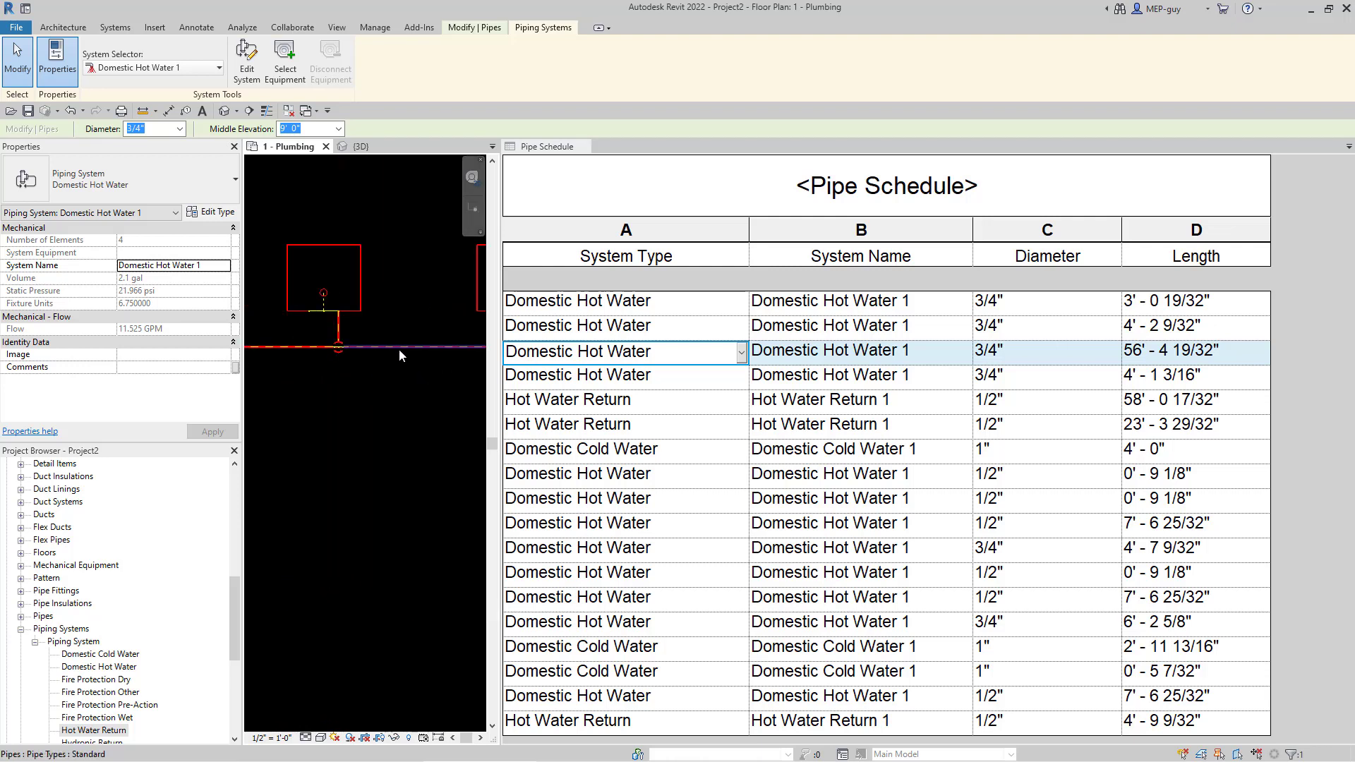
pyautogui.scroll(-3, 399, 349)
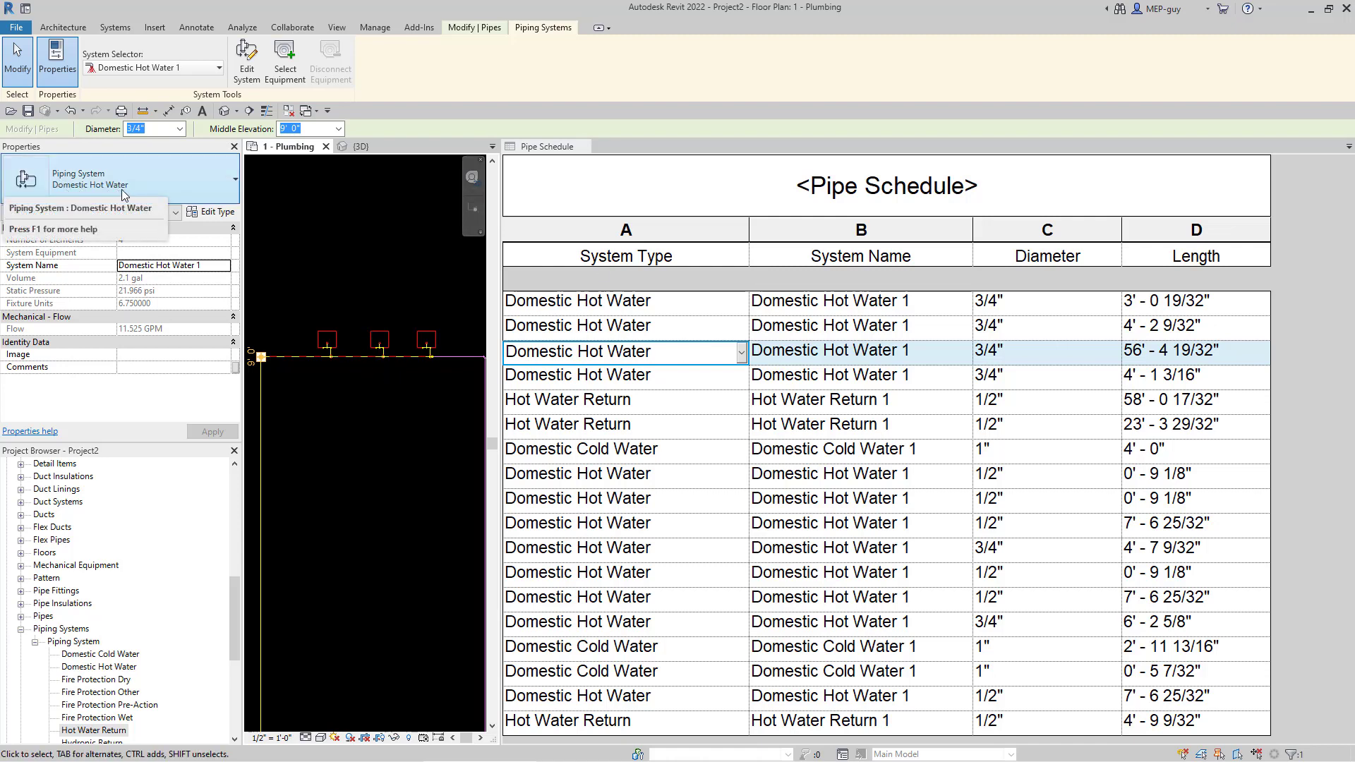
pyautogui.click(438, 463)
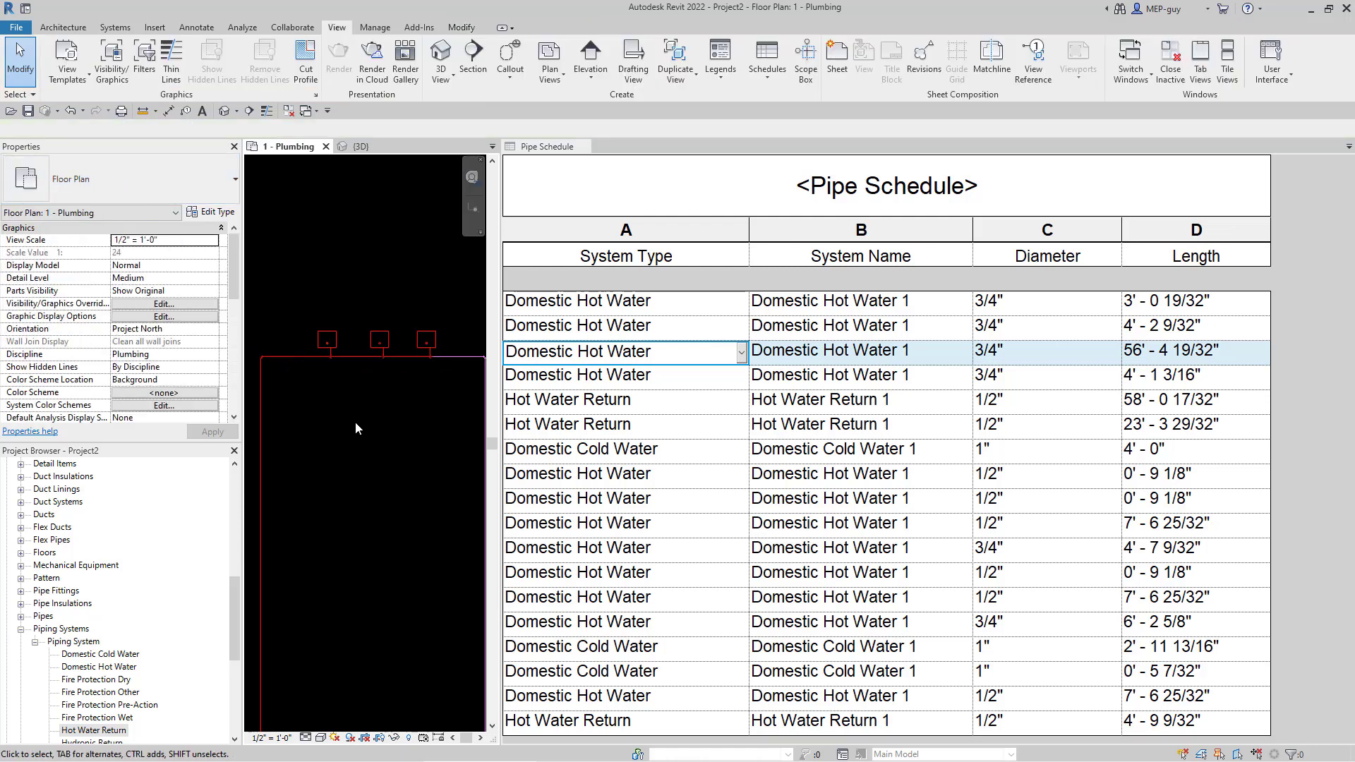
pyautogui.scroll(-5, 355, 244)
pyautogui.scroll(-1, 405, 319)
pyautogui.scroll(2, 344, 453)
pyautogui.moveTo(345, 460)
pyautogui.mouseDown(button='middle')
pyautogui.moveTo(361, 461)
pyautogui.moveTo(341, 481)
pyautogui.mouseUp(button='middle')
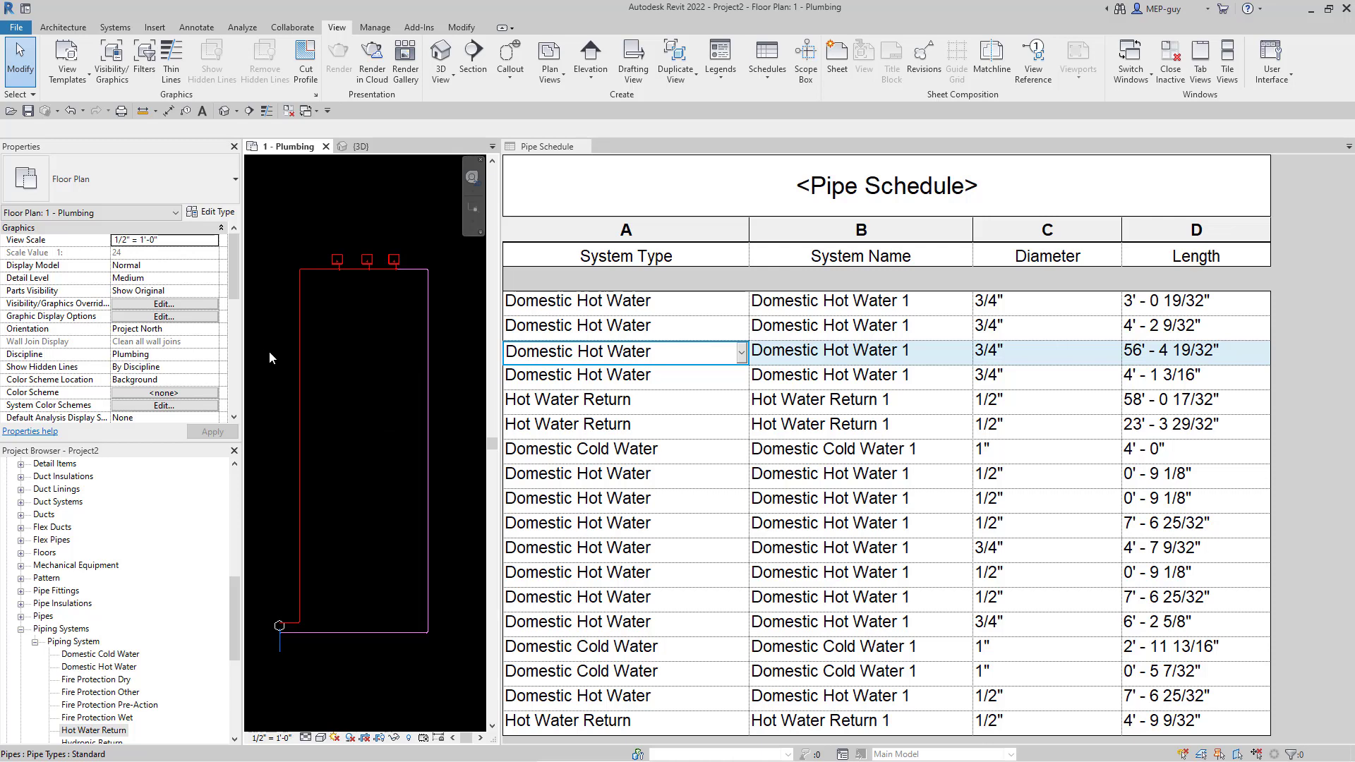
# - Sort the schedule by System Type with a 'Title, count, and totals' footer, then reopen its properties
pyautogui.click(729, 187)
pyautogui.click(730, 187)
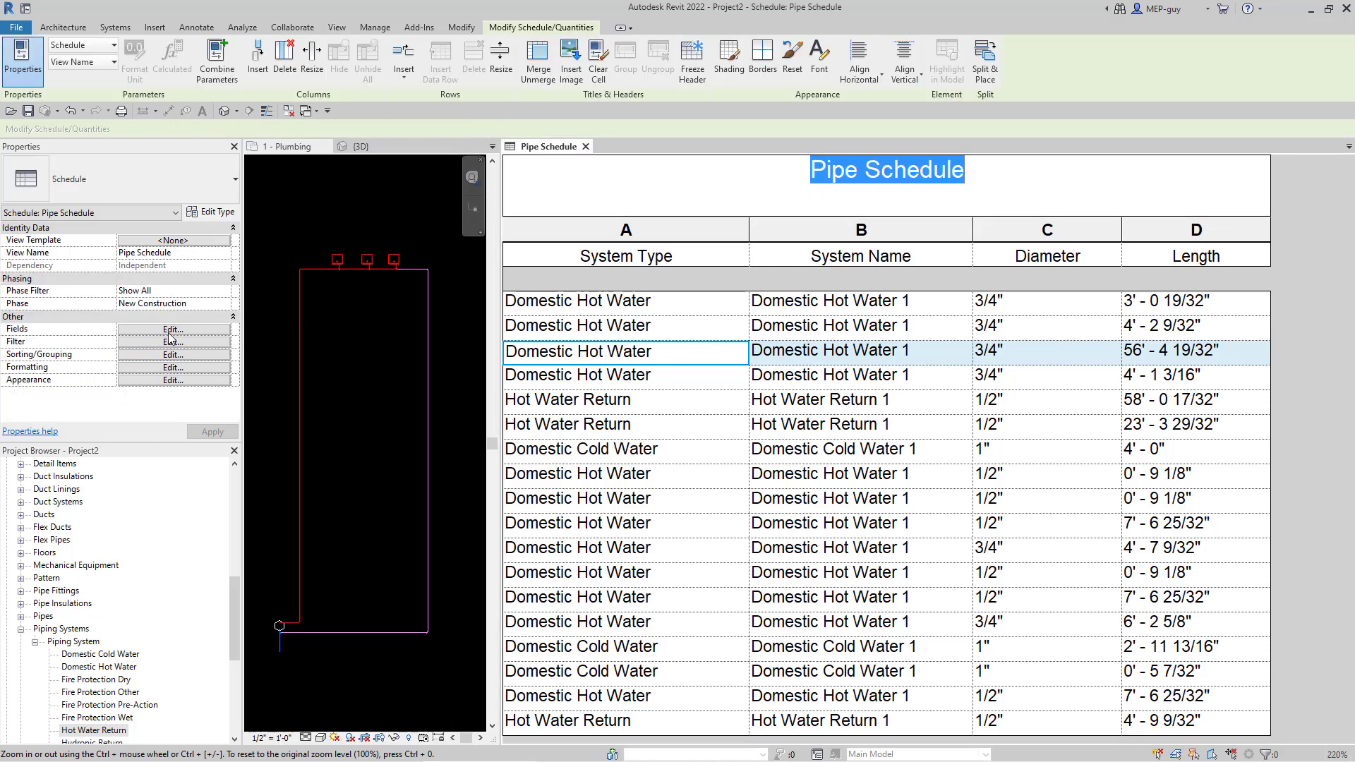
pyautogui.click(172, 355)
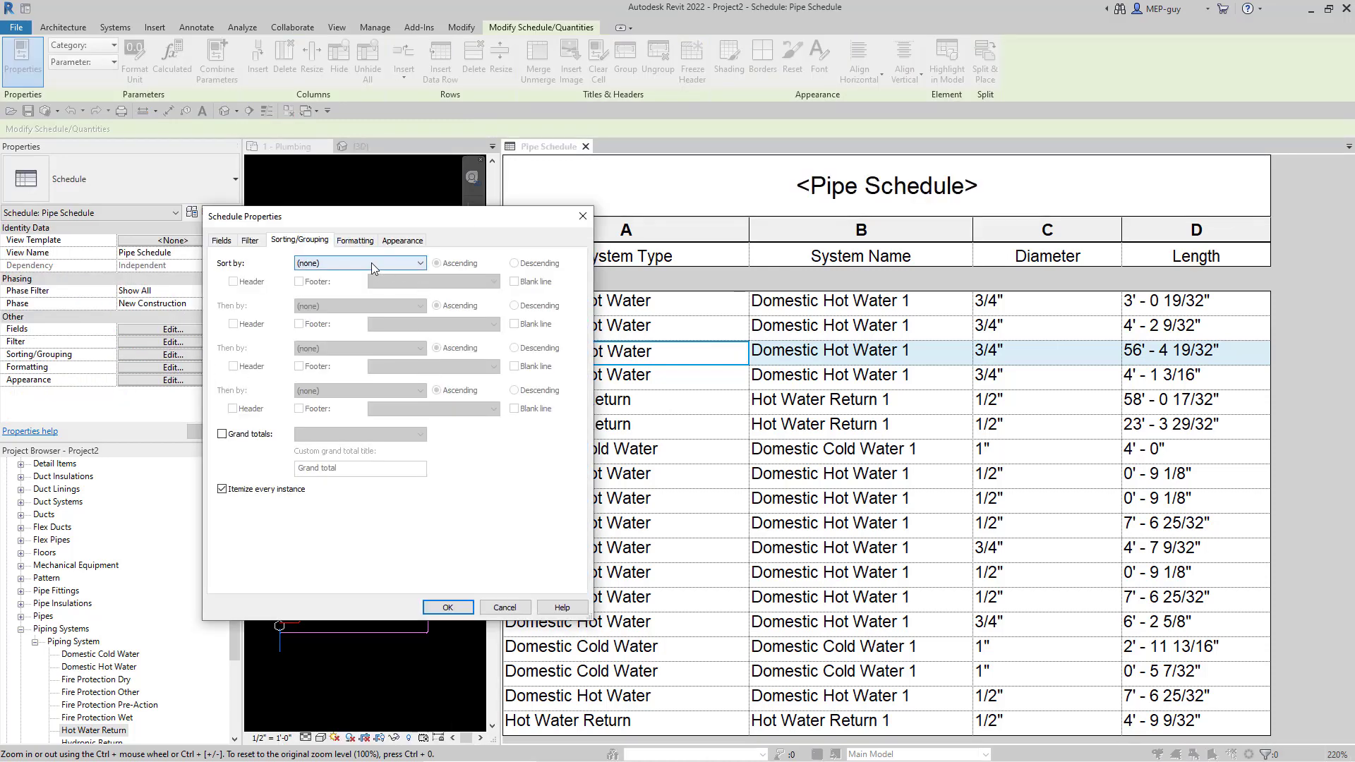
pyautogui.moveTo(379, 223); pyautogui.dragTo(247, 189)
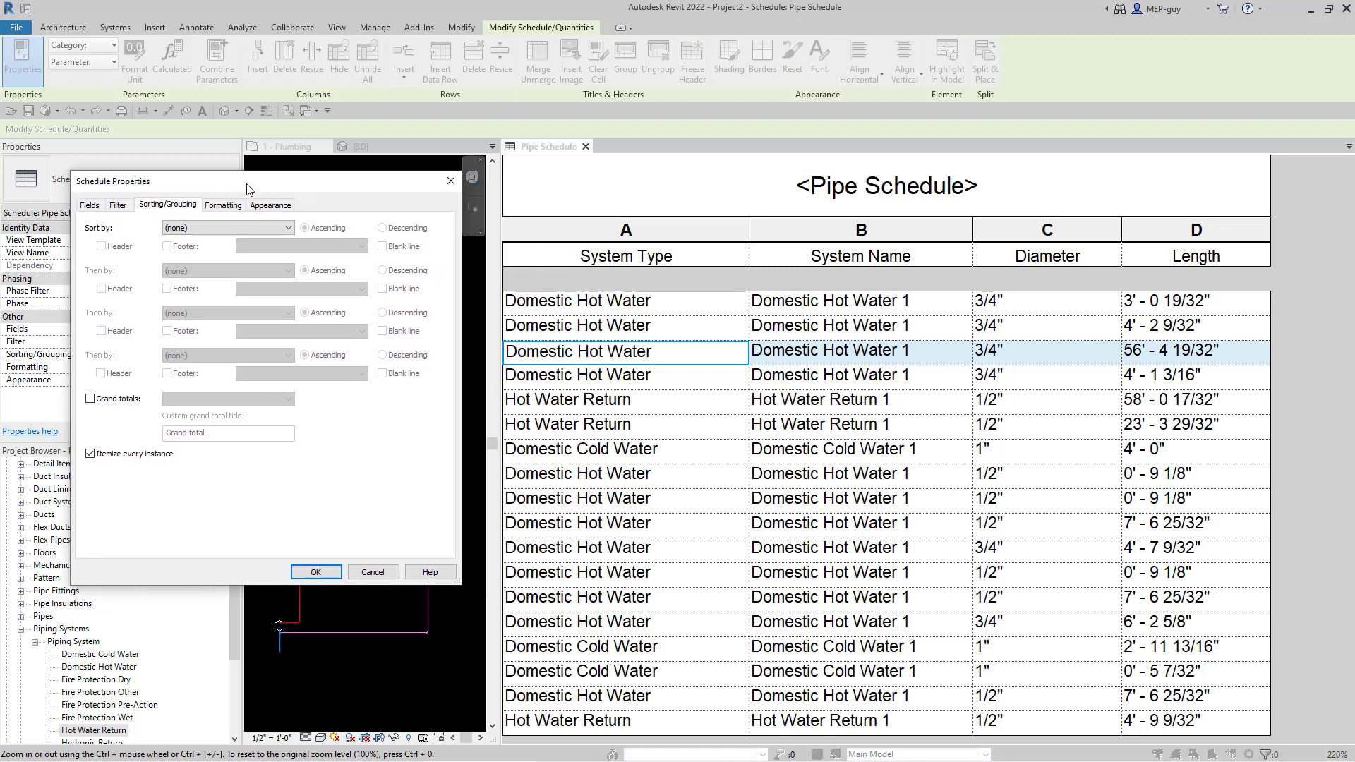
pyautogui.click(228, 228)
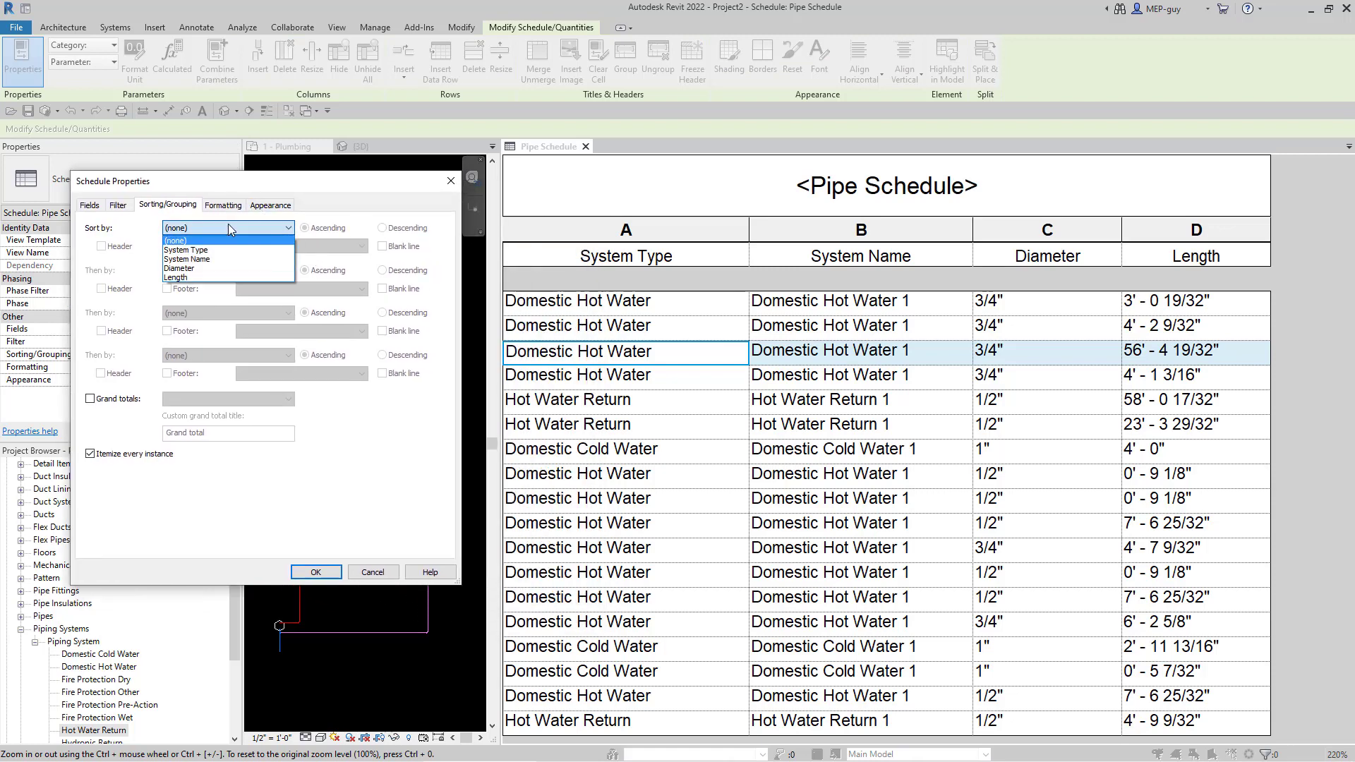
pyautogui.click(195, 251)
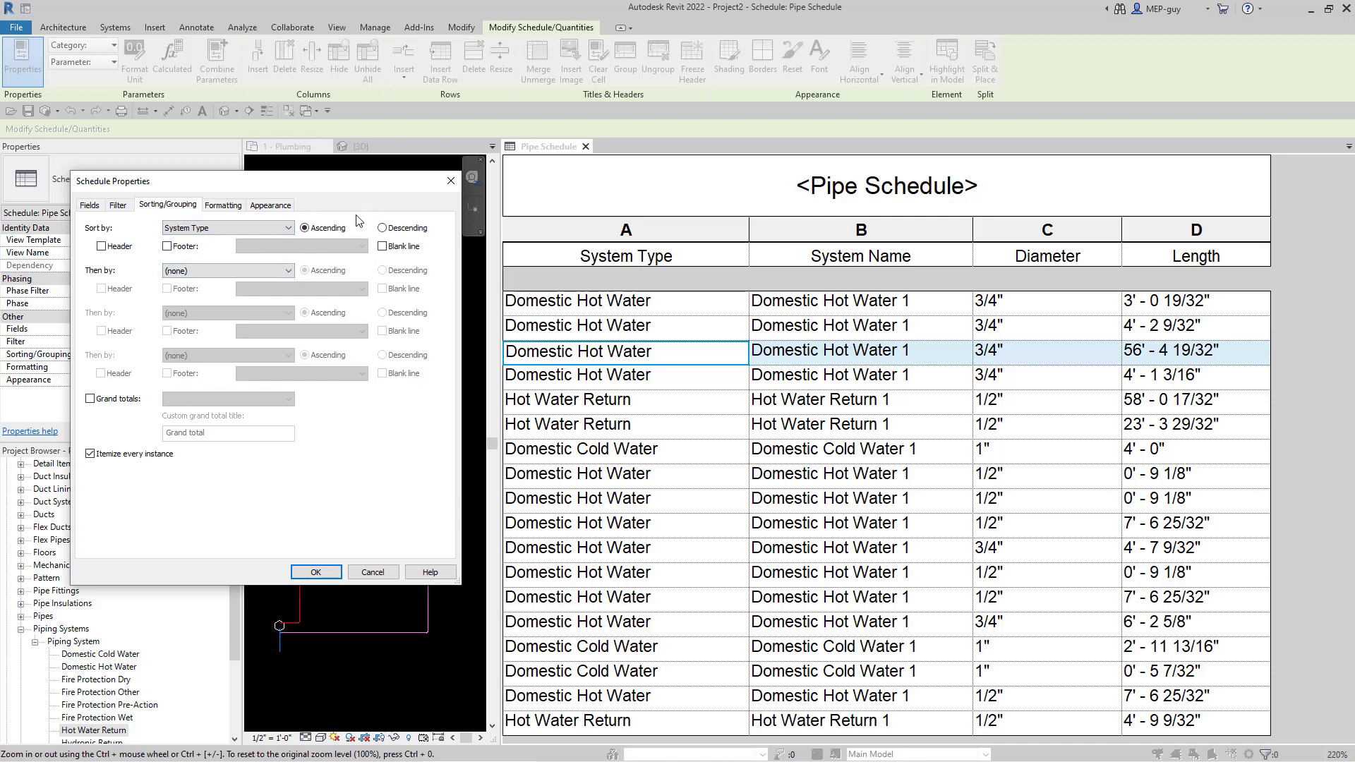
pyautogui.click(167, 246)
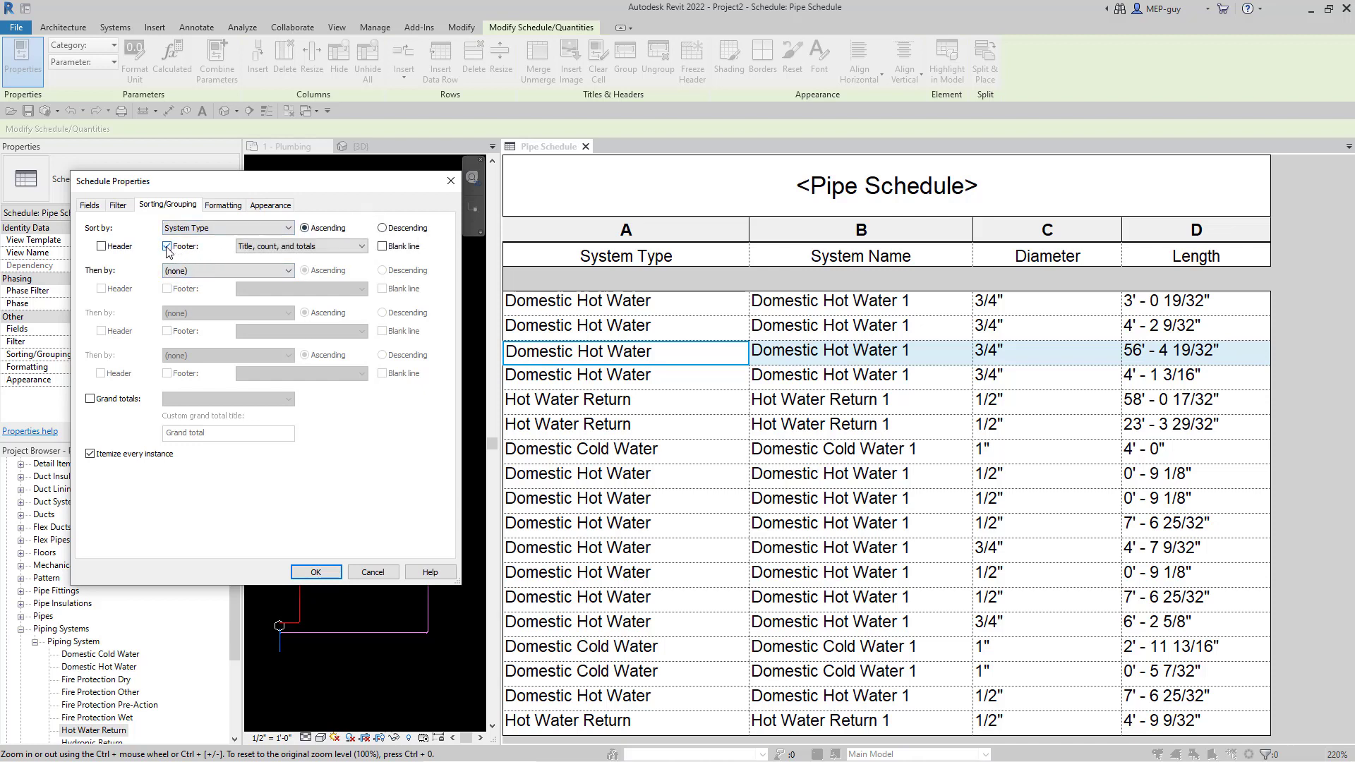
pyautogui.click(280, 248)
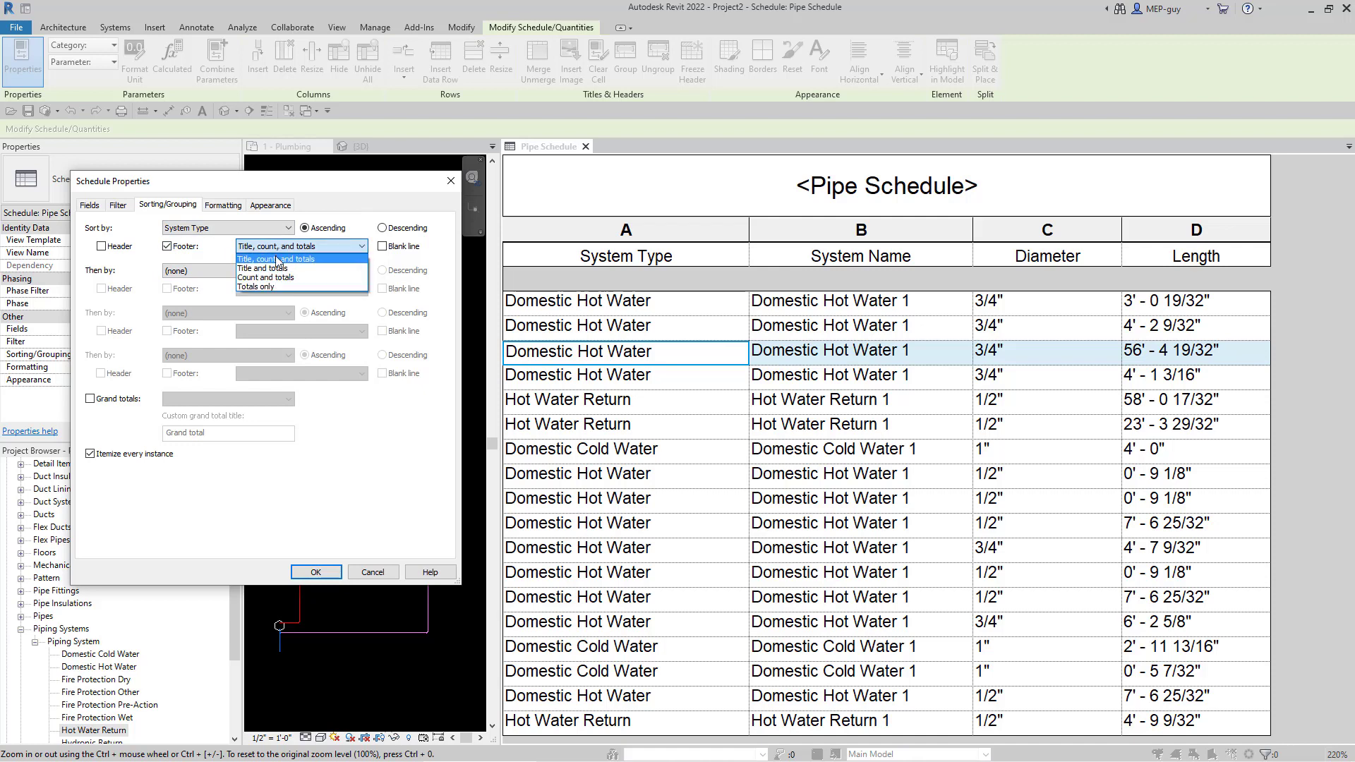
pyautogui.click(280, 261)
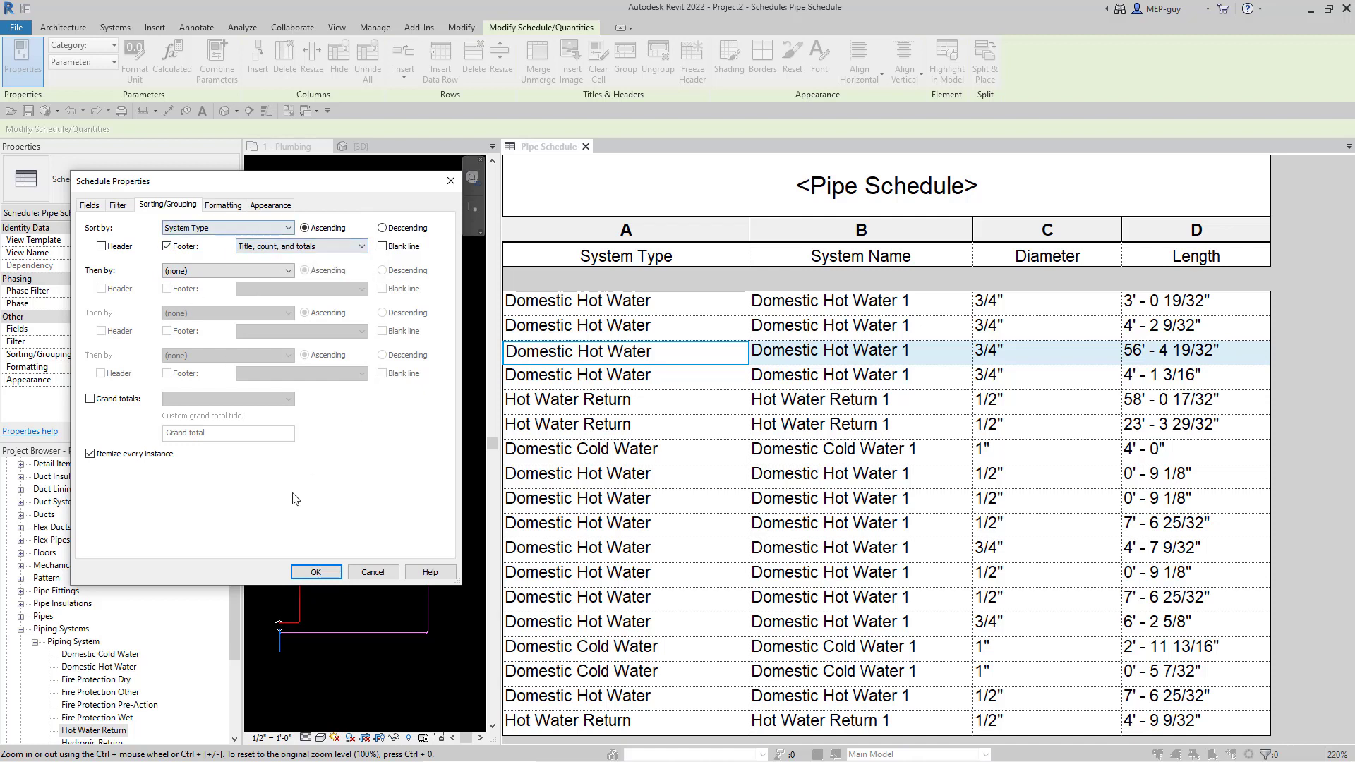
pyautogui.click(315, 572)
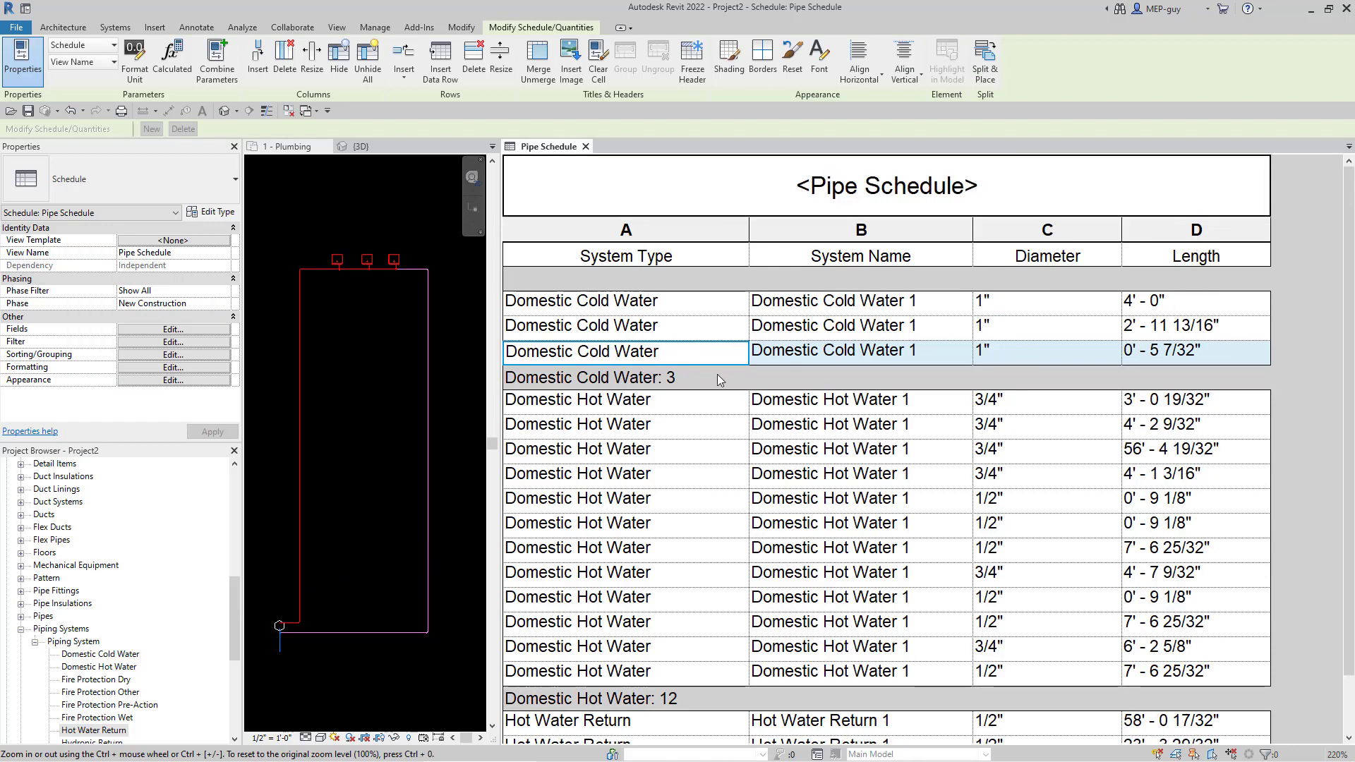
pyautogui.click(649, 270)
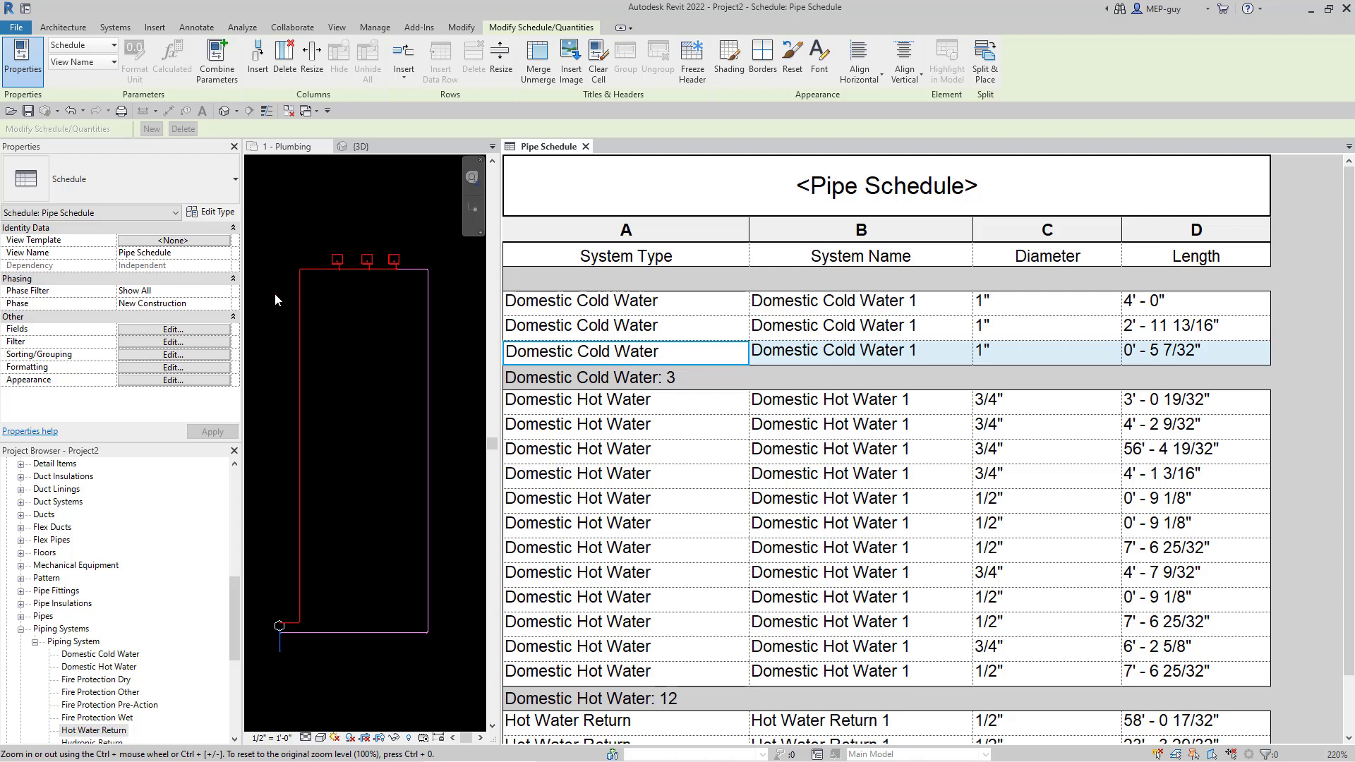
pyautogui.click(170, 343)
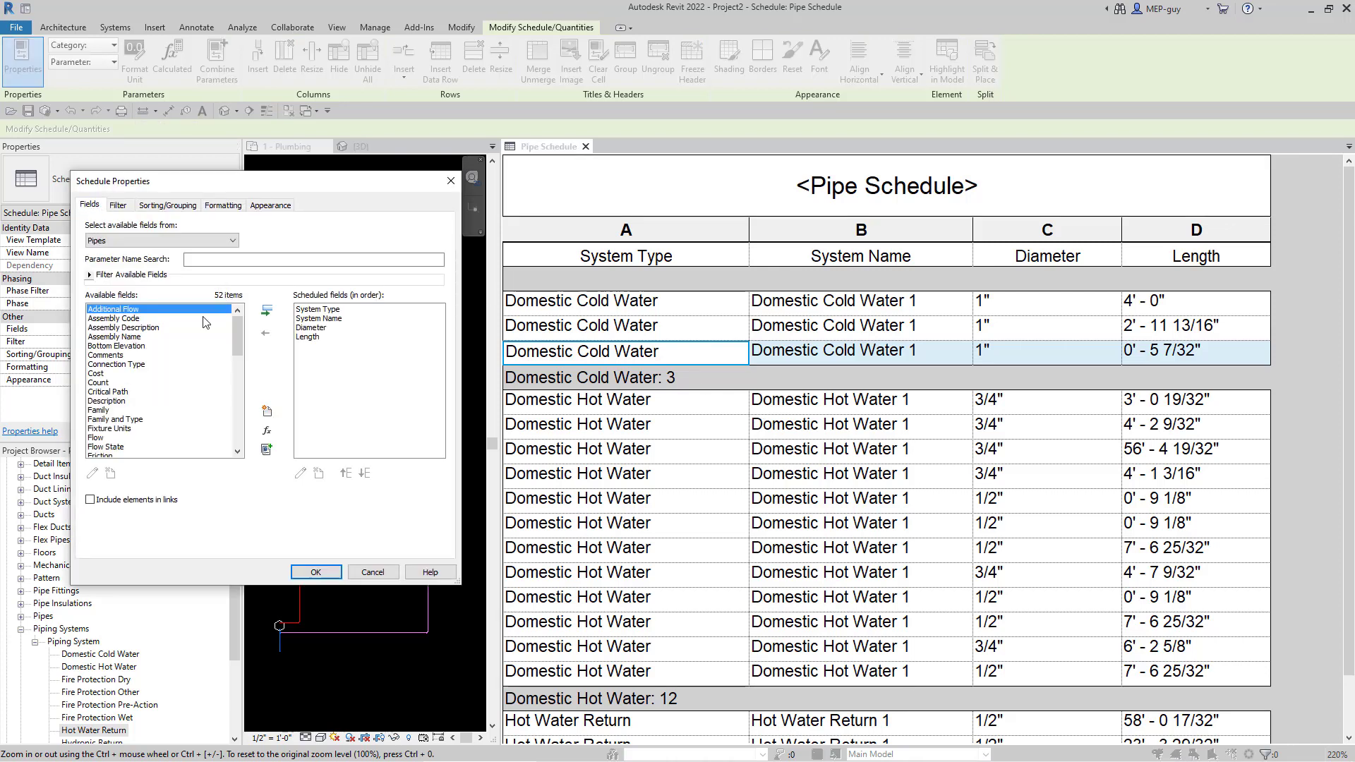
# - Turn off the footer for the System Type grouping
pyautogui.click(120, 206)
pyautogui.click(167, 204)
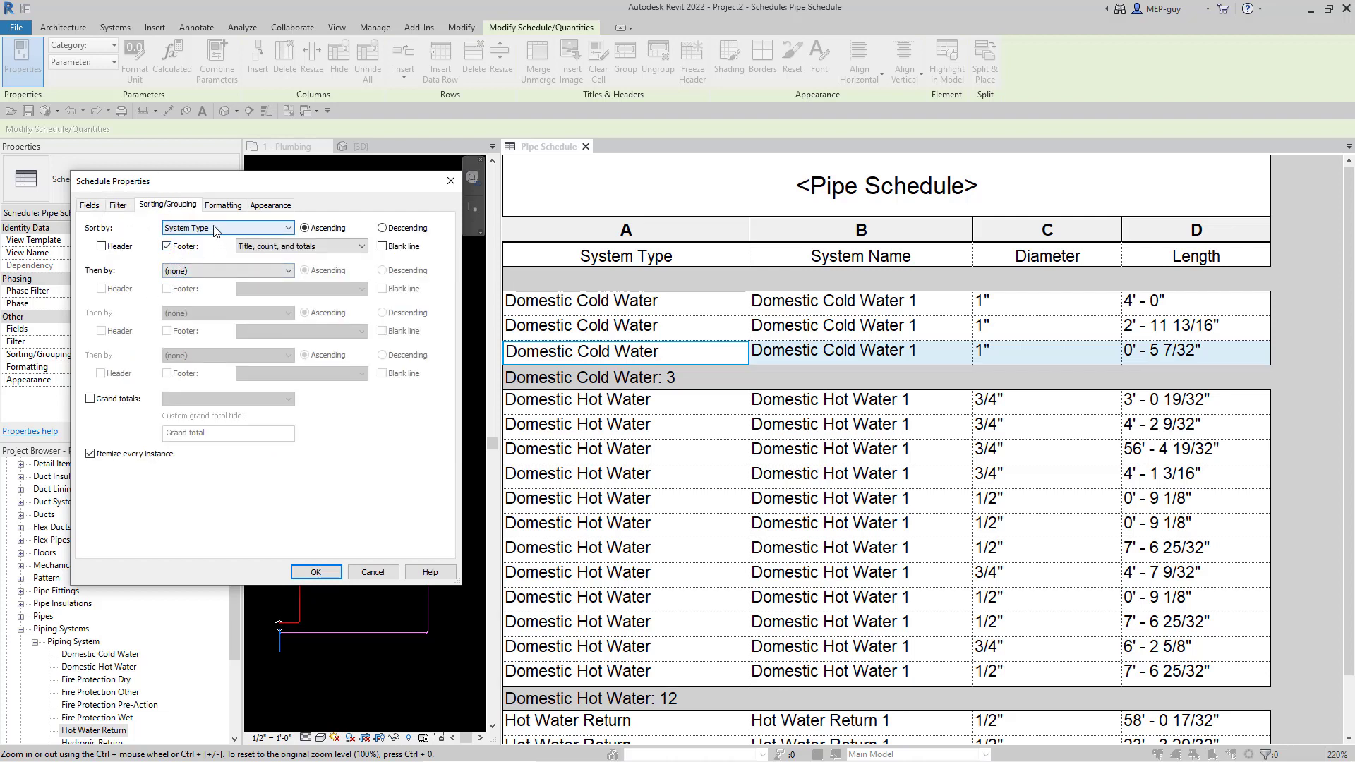
pyautogui.click(167, 246)
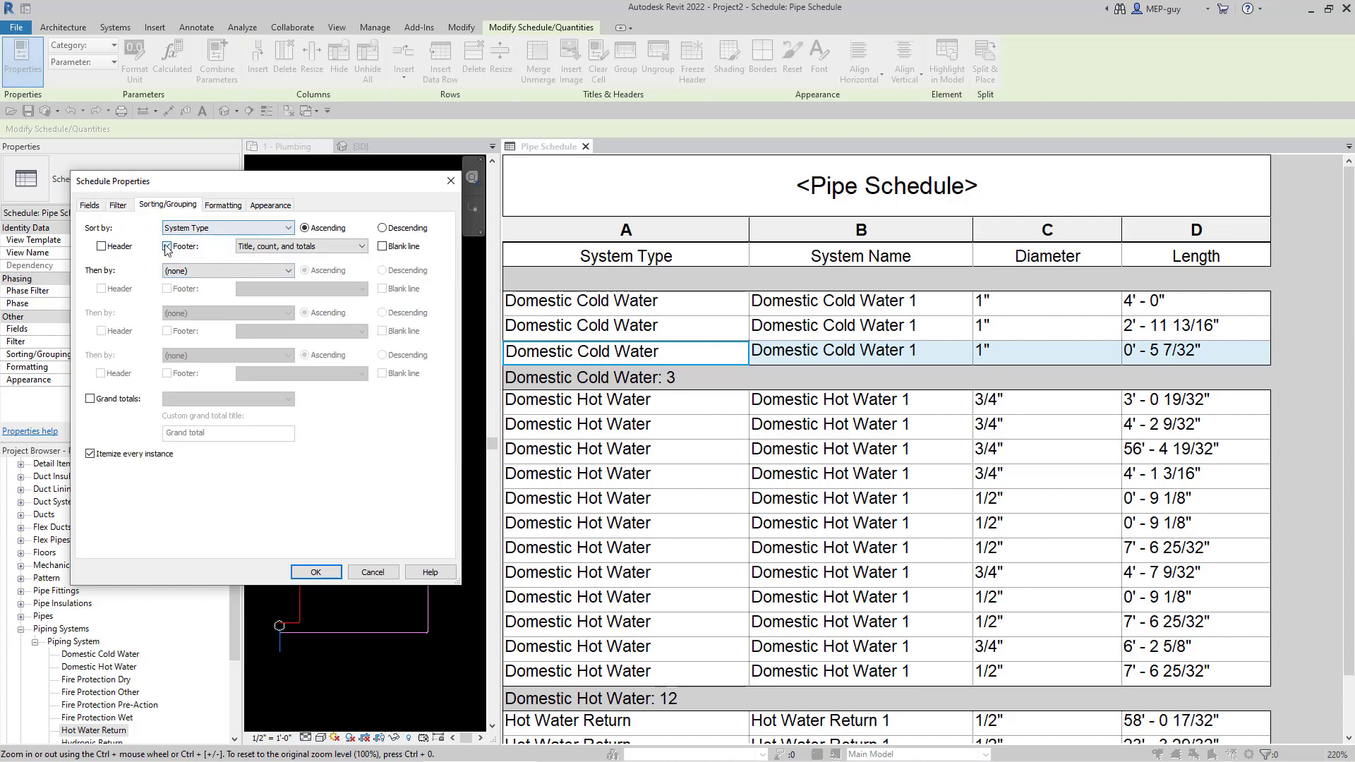
# - Set the Length field to Calculate totals and apply the changes
pyautogui.click(226, 207)
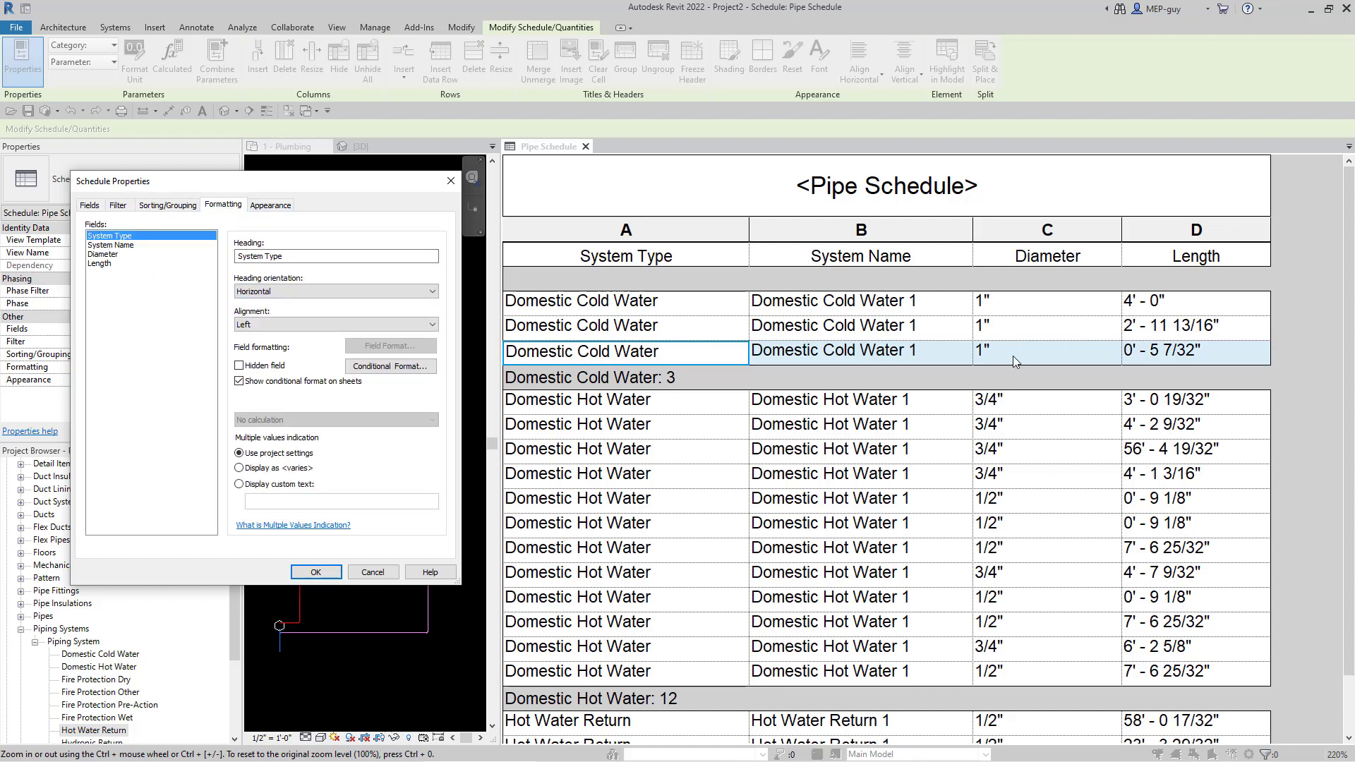
pyautogui.click(103, 264)
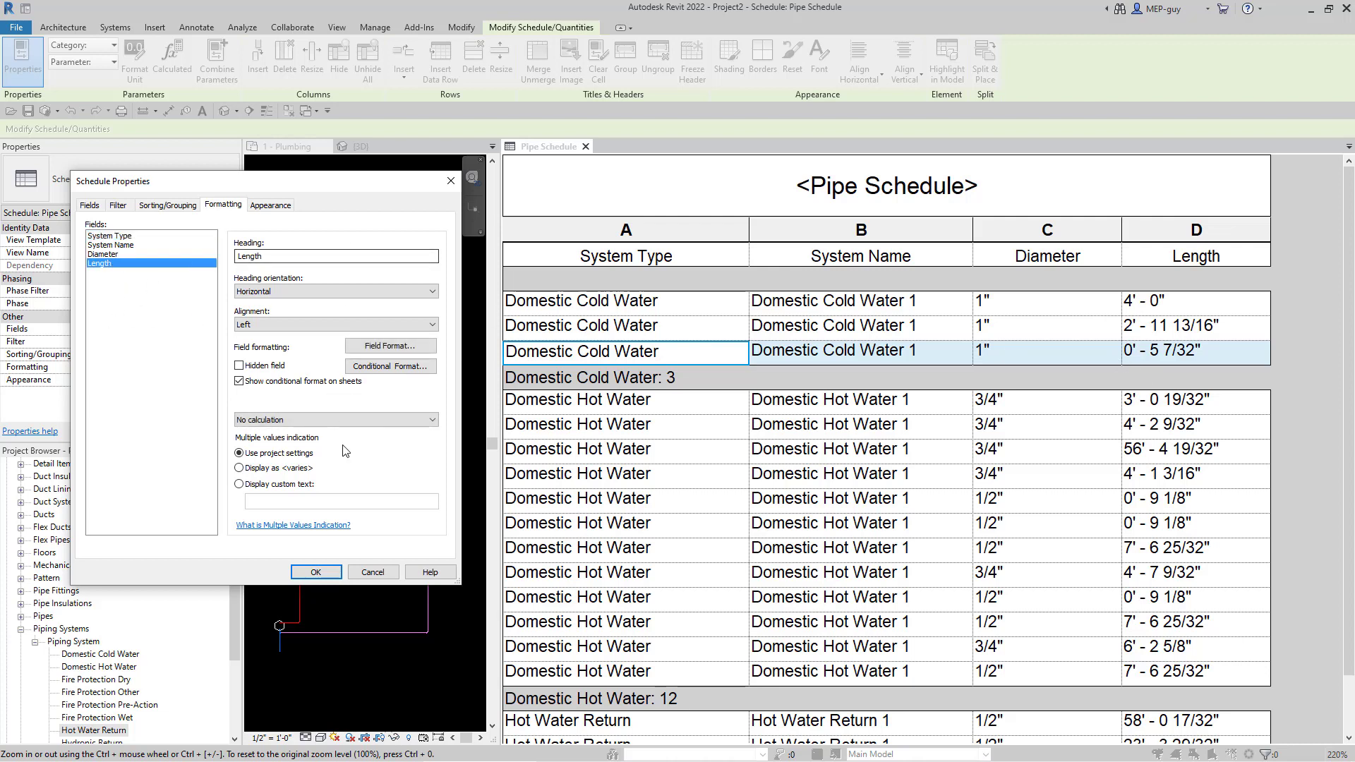
pyautogui.click(298, 421)
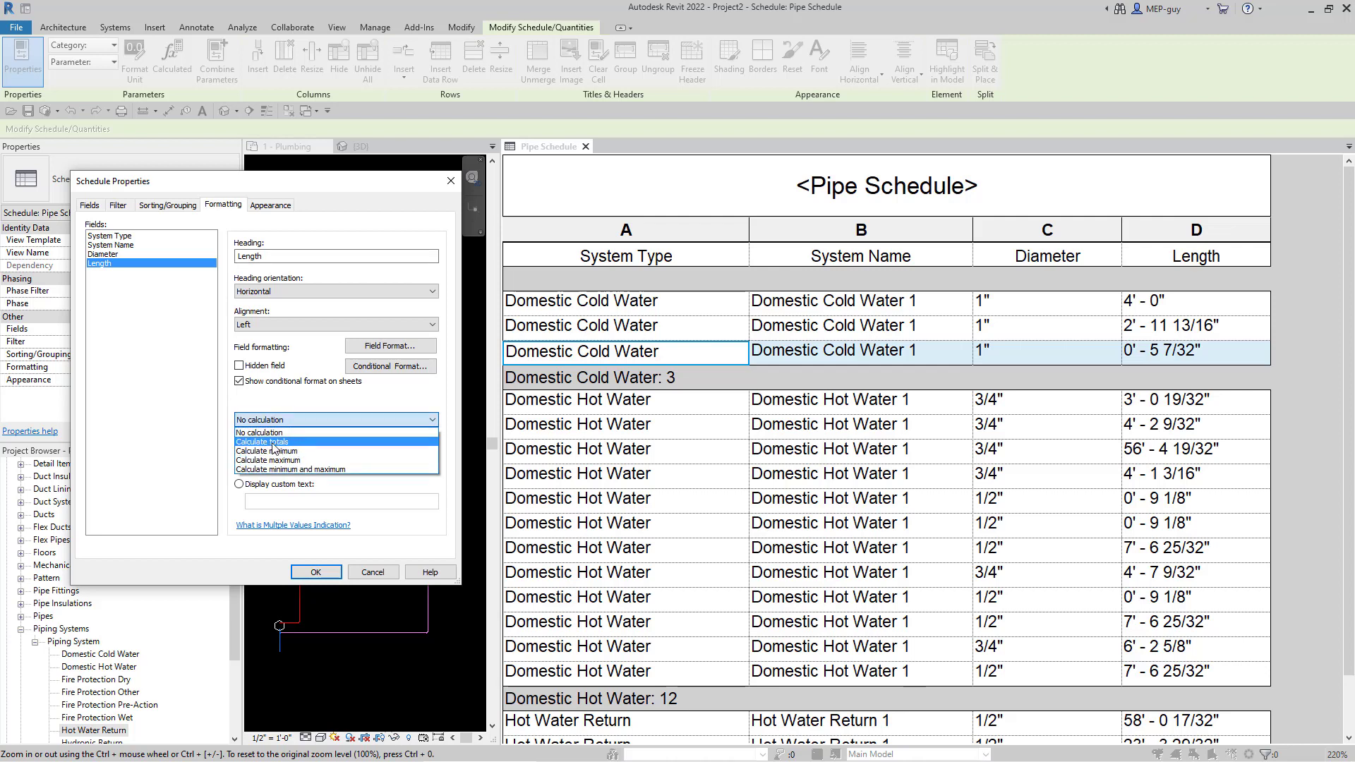
pyautogui.click(282, 443)
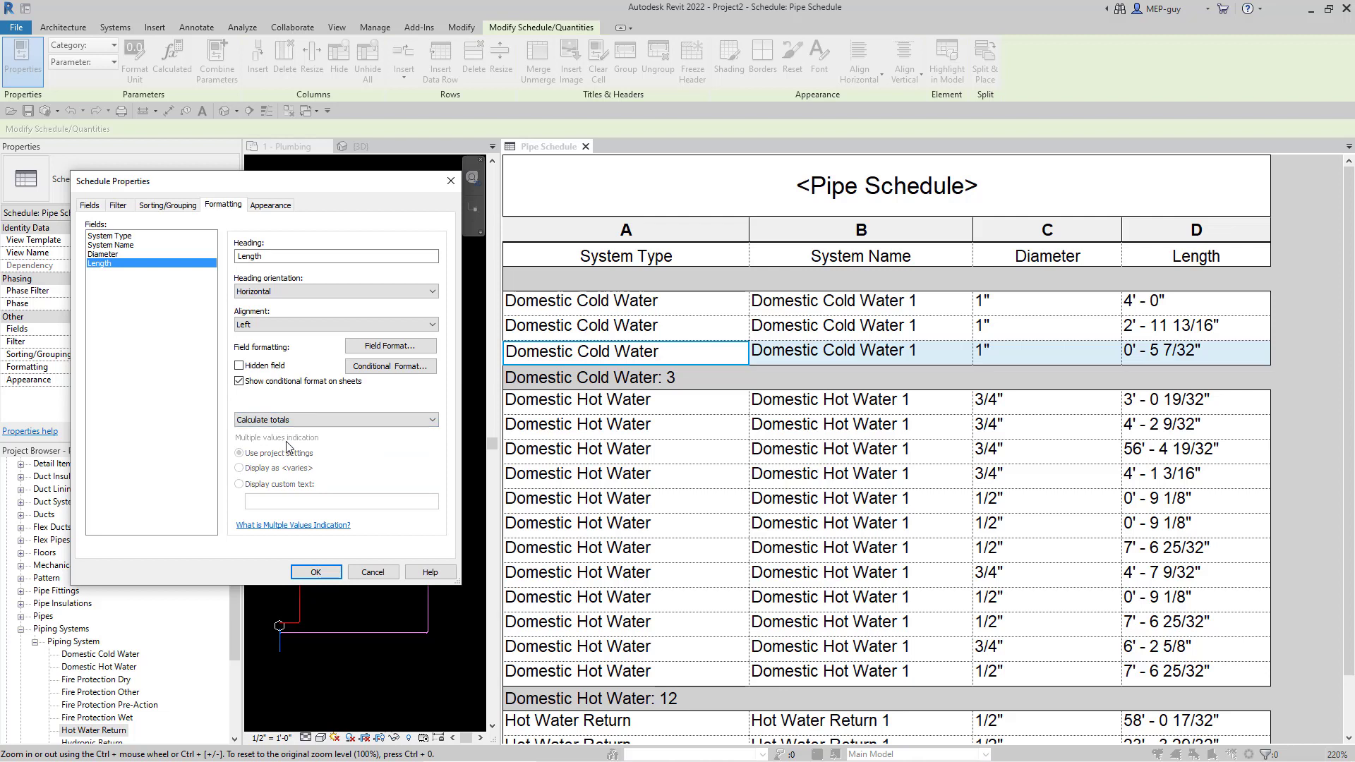
pyautogui.click(318, 573)
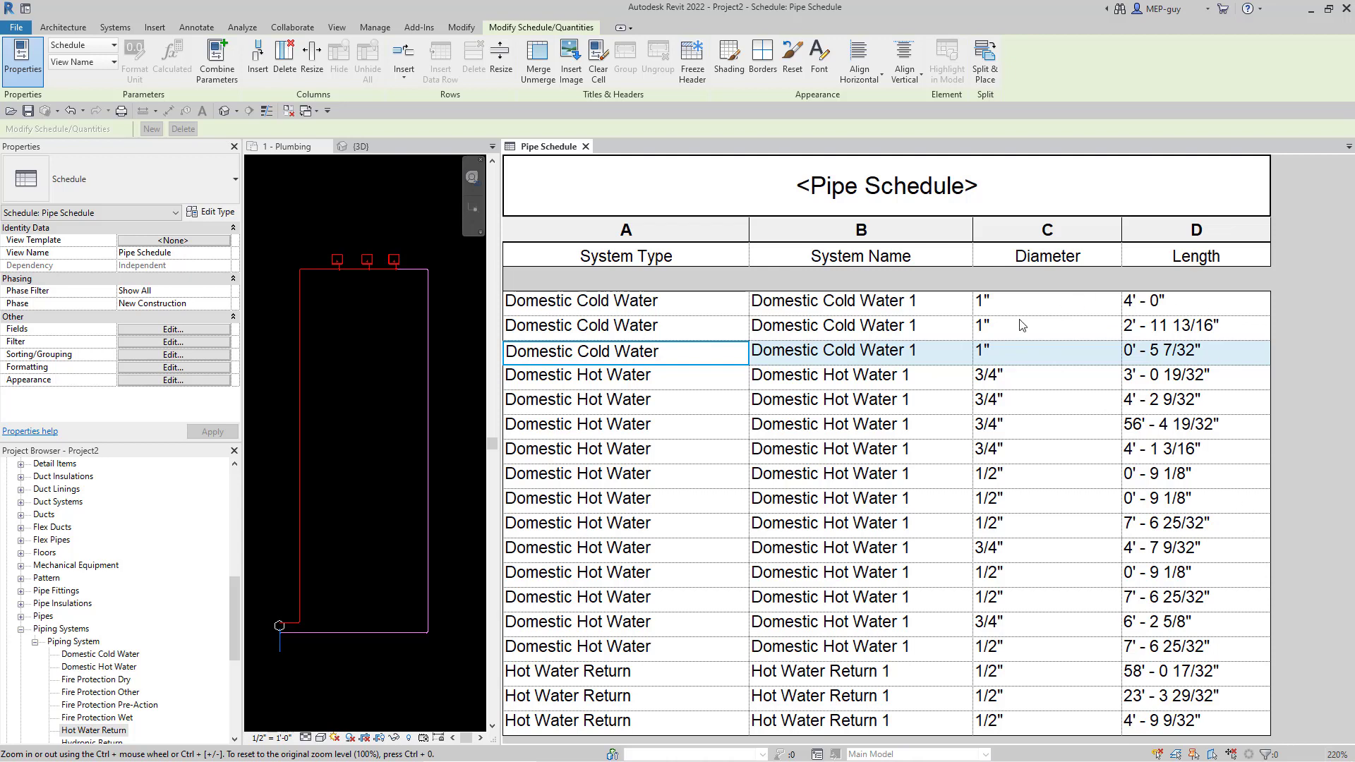
# - Add a Grand total (title, count, and totals) row showing 18 pipes and 197' - 1 3/32"
pyautogui.click(170, 340)
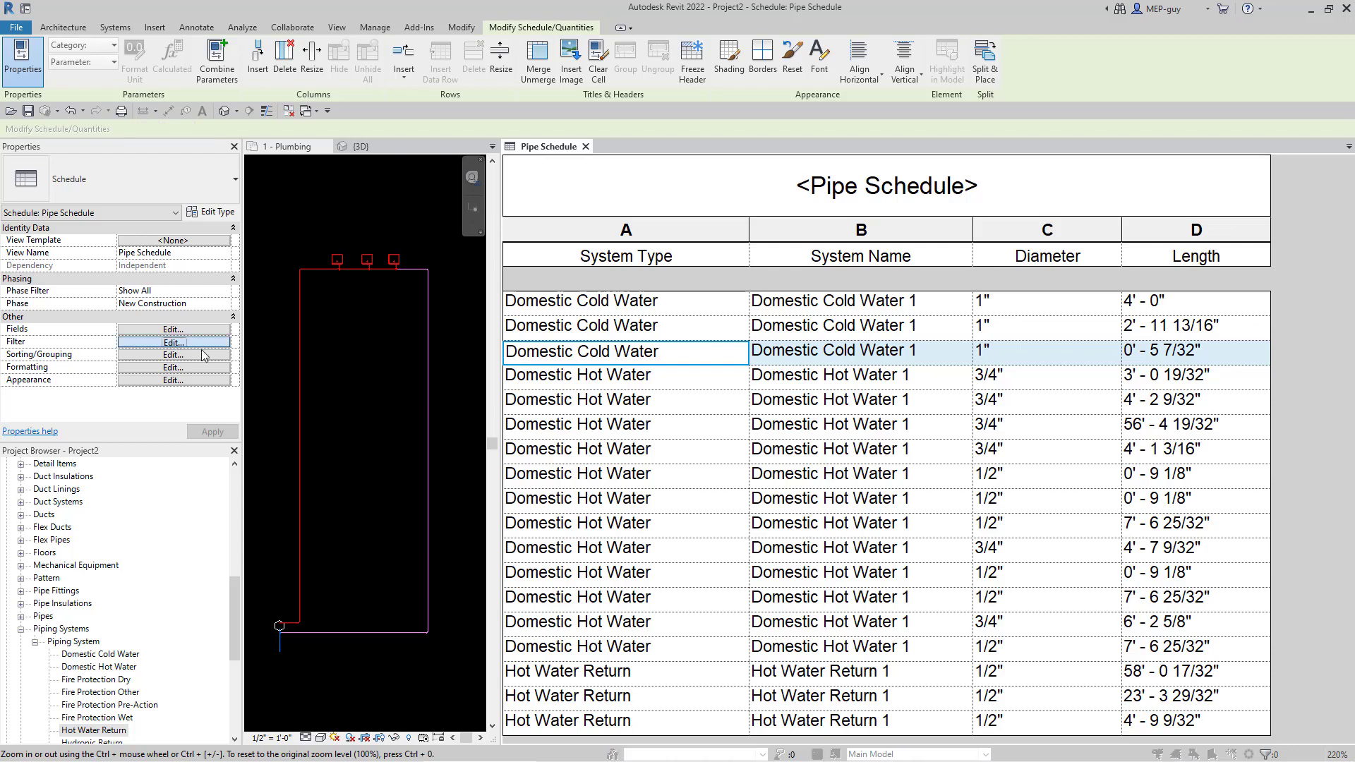
pyautogui.click(180, 206)
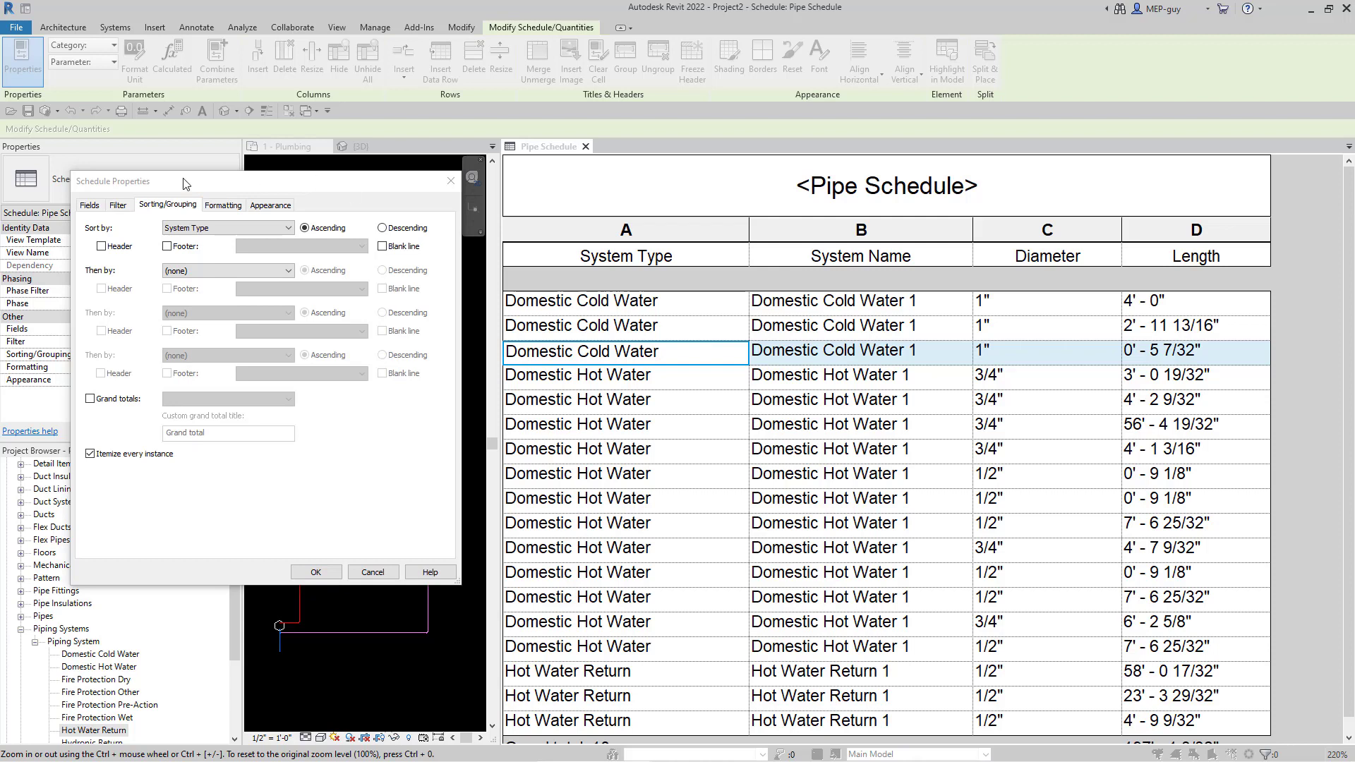
pyautogui.click(90, 399)
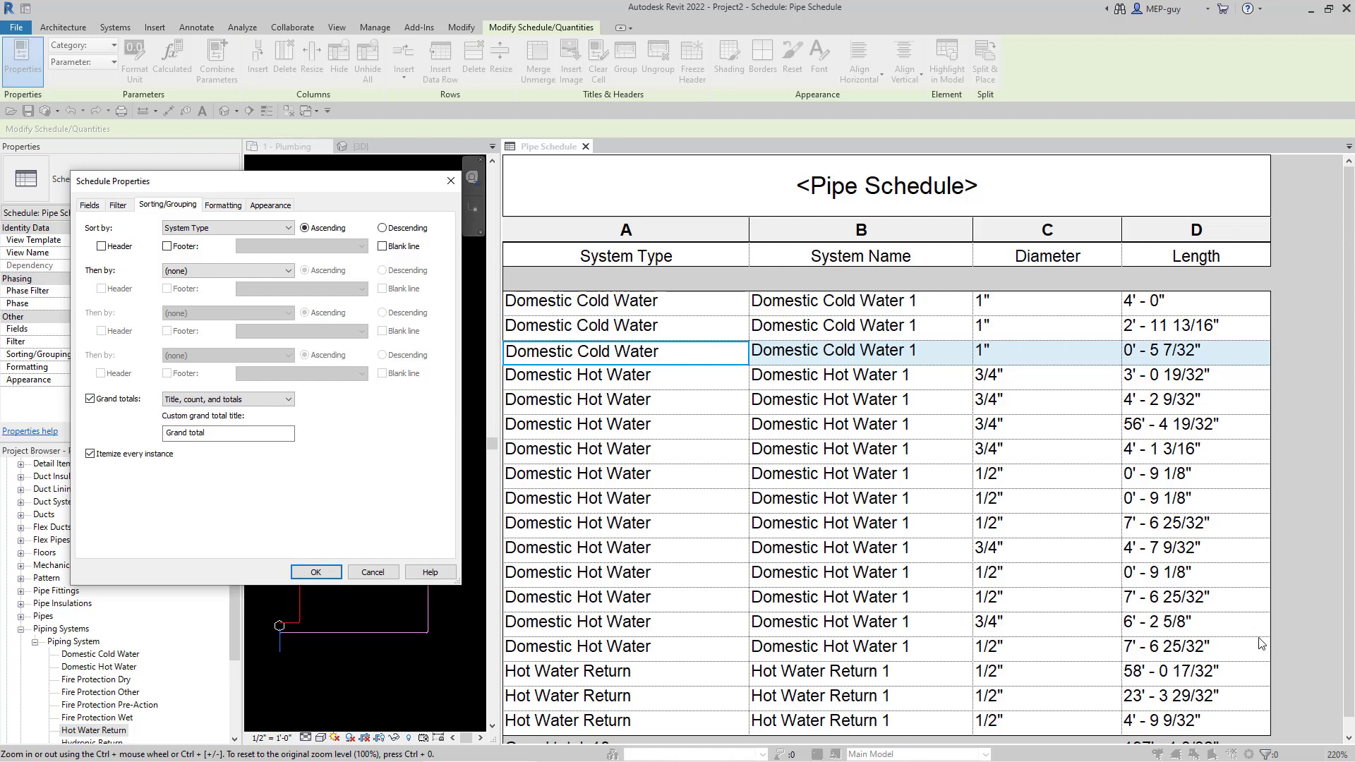
pyautogui.click(315, 572)
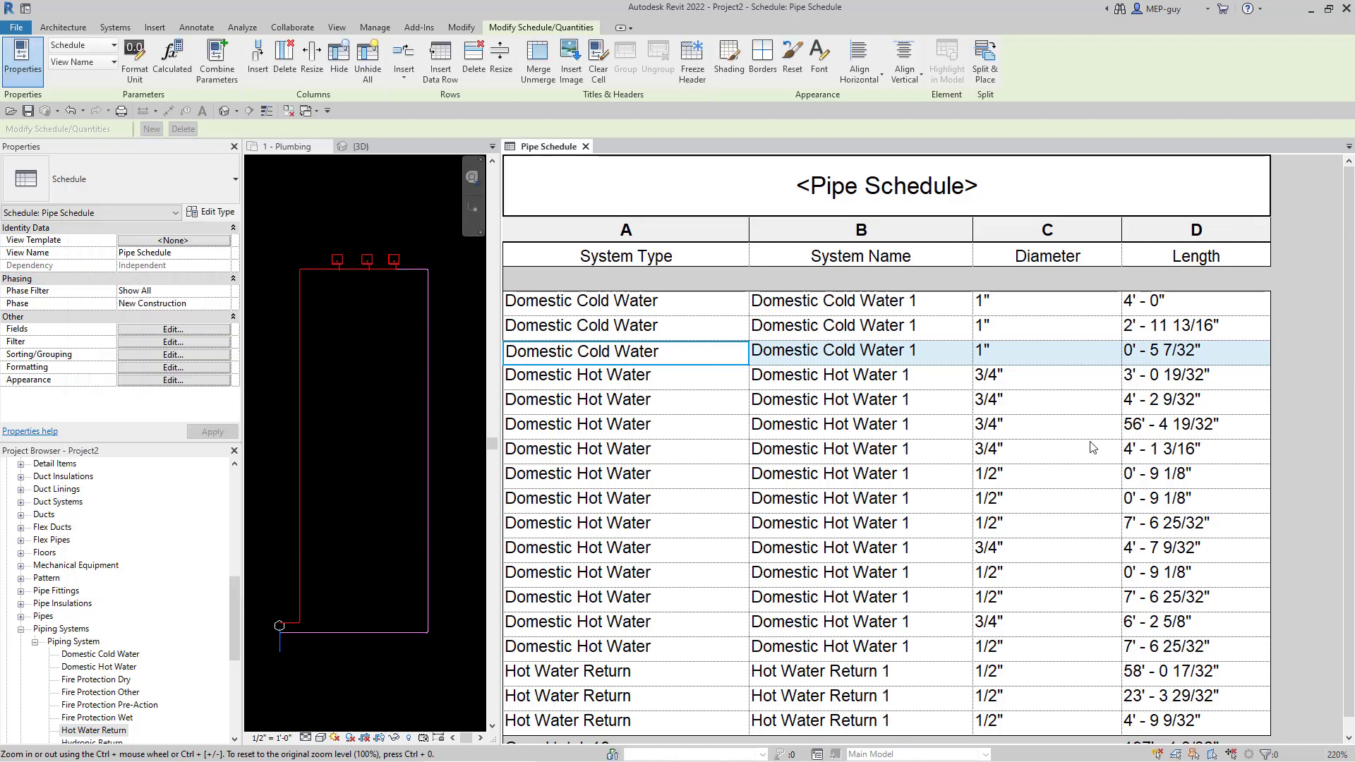
pyautogui.scroll(-1, 1090, 449)
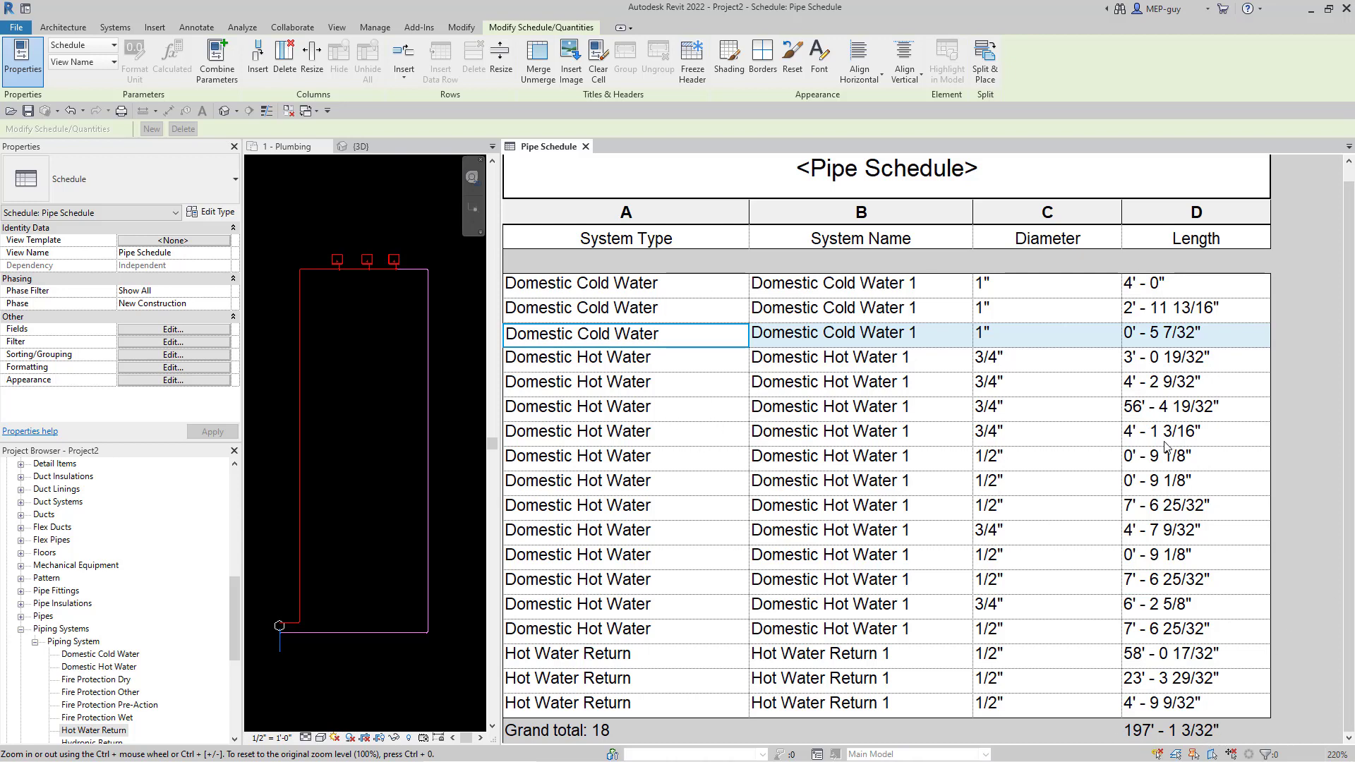
pyautogui.scroll(1, 1231, 736)
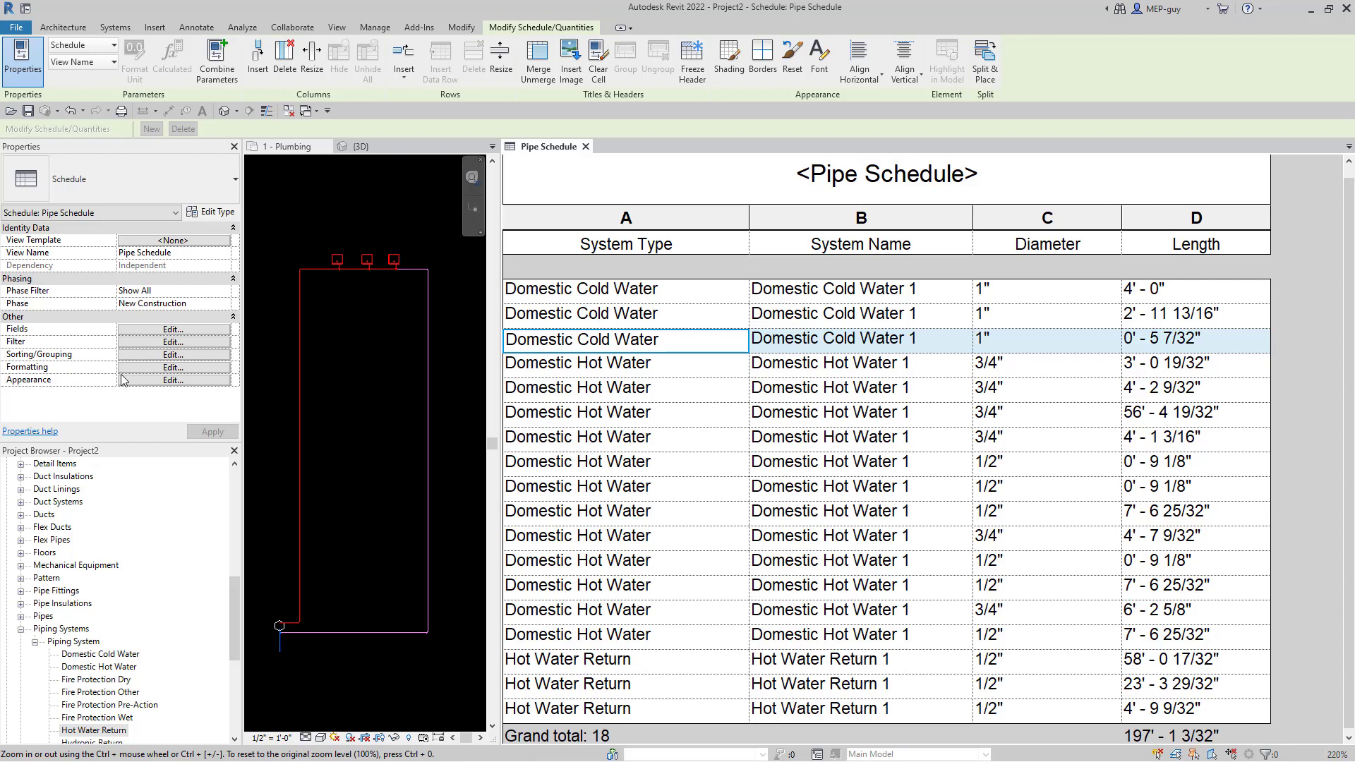
pyautogui.click(169, 354)
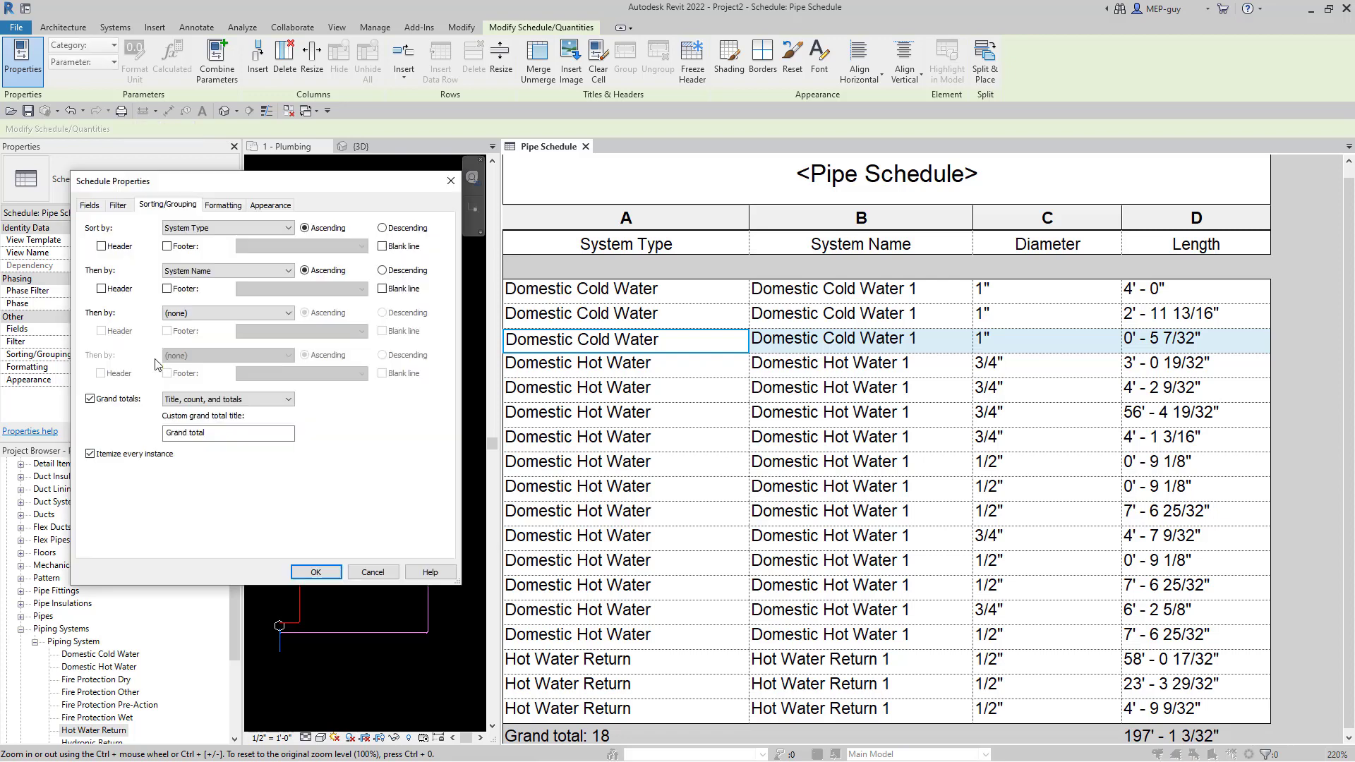
# - Add System Name as the second sort field, with a 'Title, count, and totals' footer under each system
pyautogui.click(219, 272)
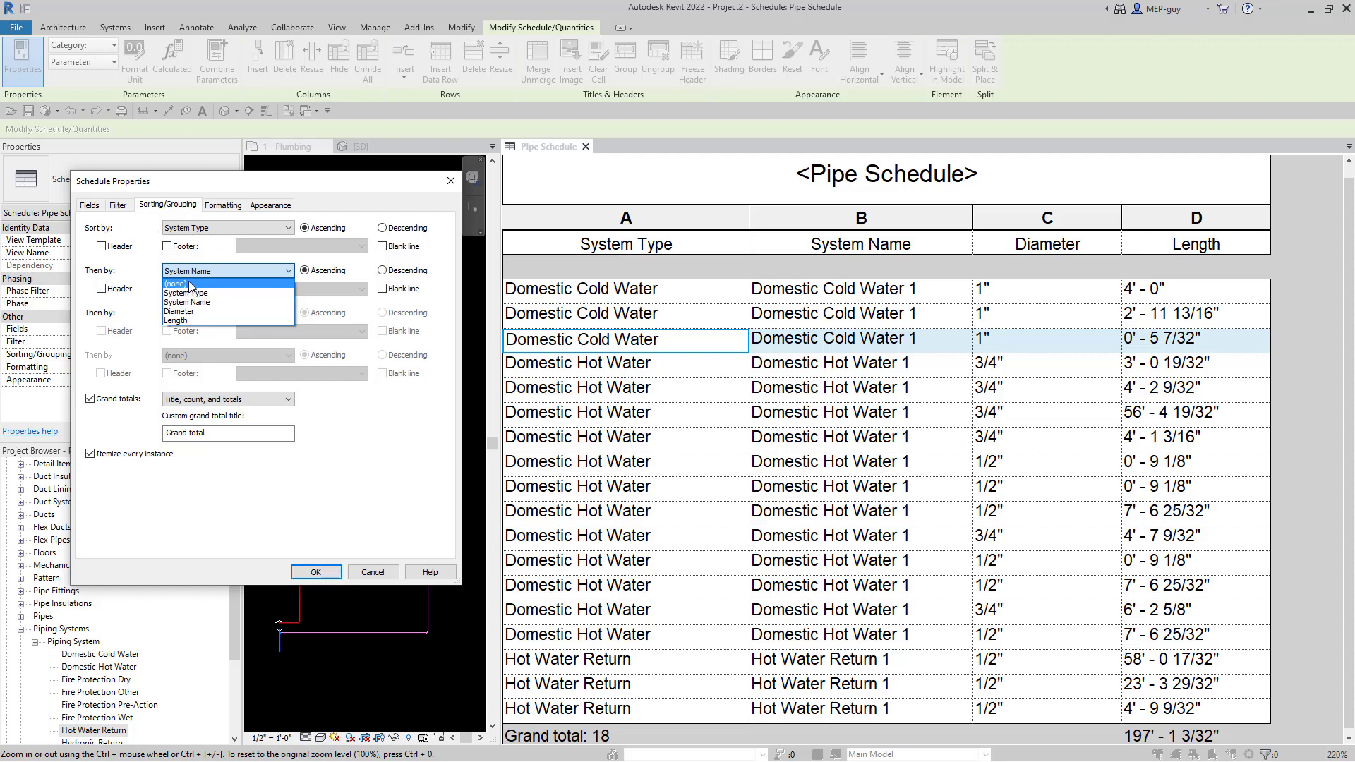
pyautogui.click(198, 300)
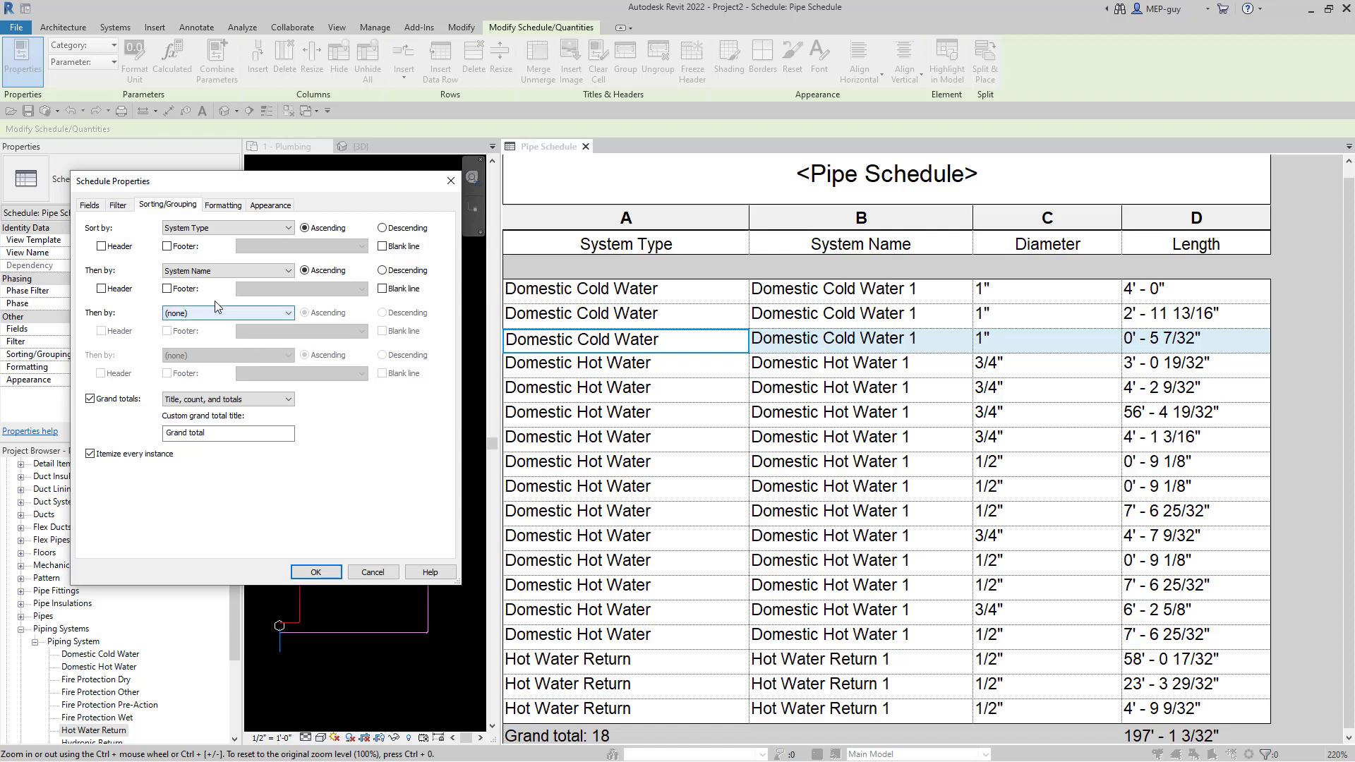
pyautogui.click(168, 289)
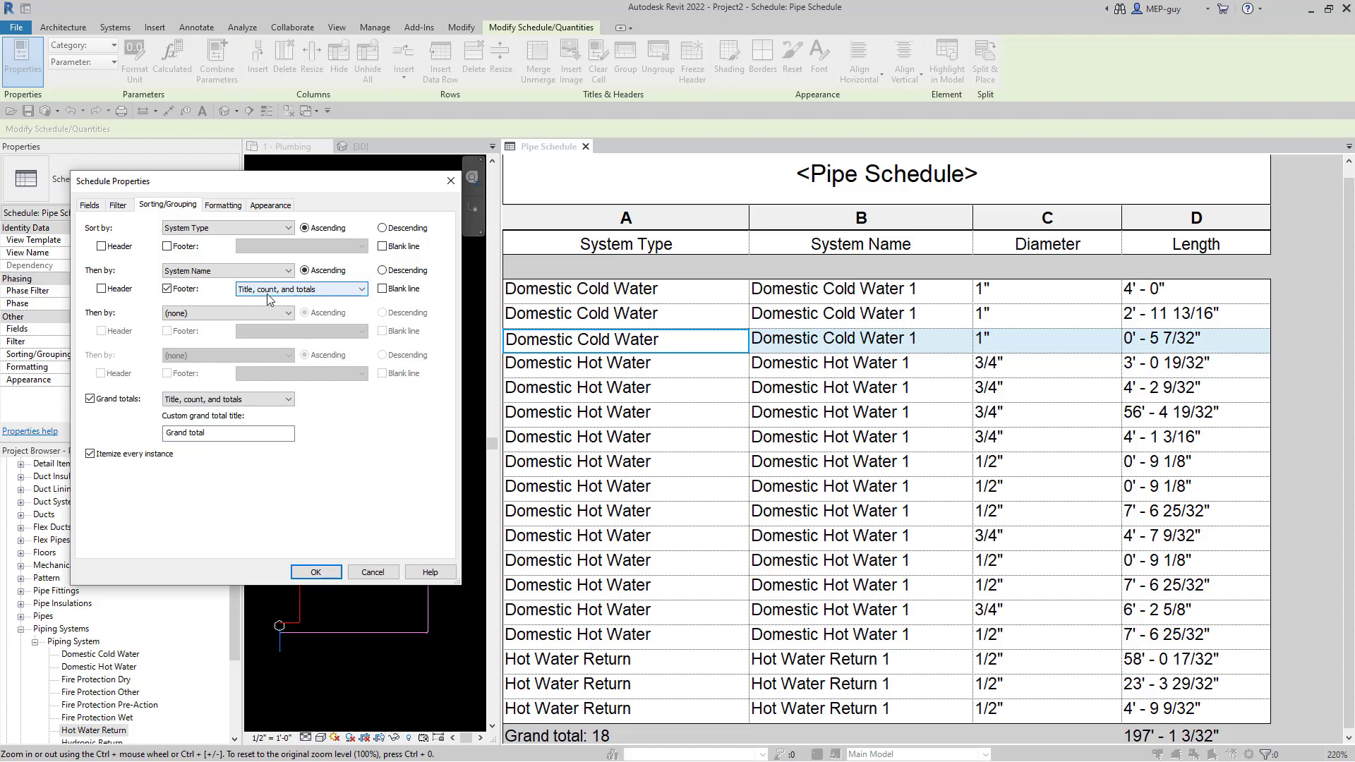
pyautogui.click(316, 571)
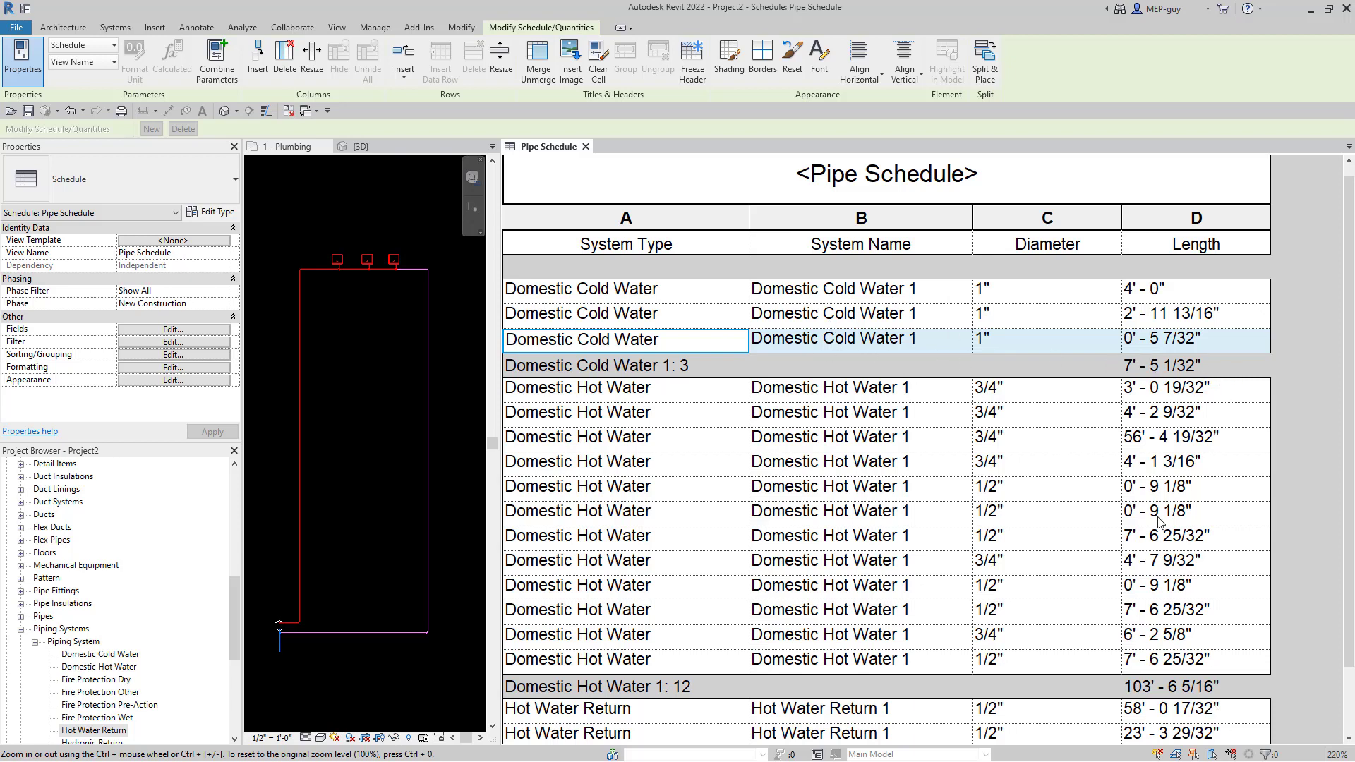
pyautogui.scroll(-3, 1161, 521)
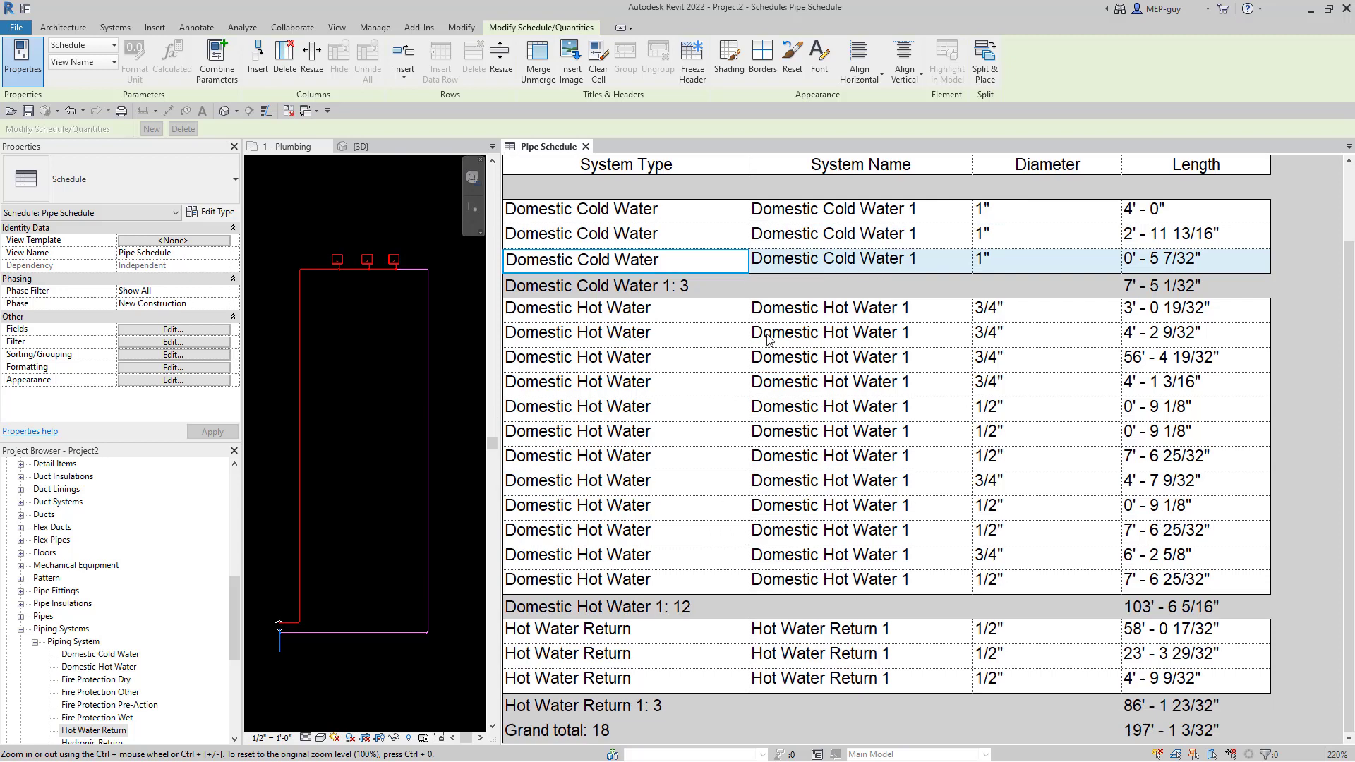
pyautogui.scroll(3, 768, 340)
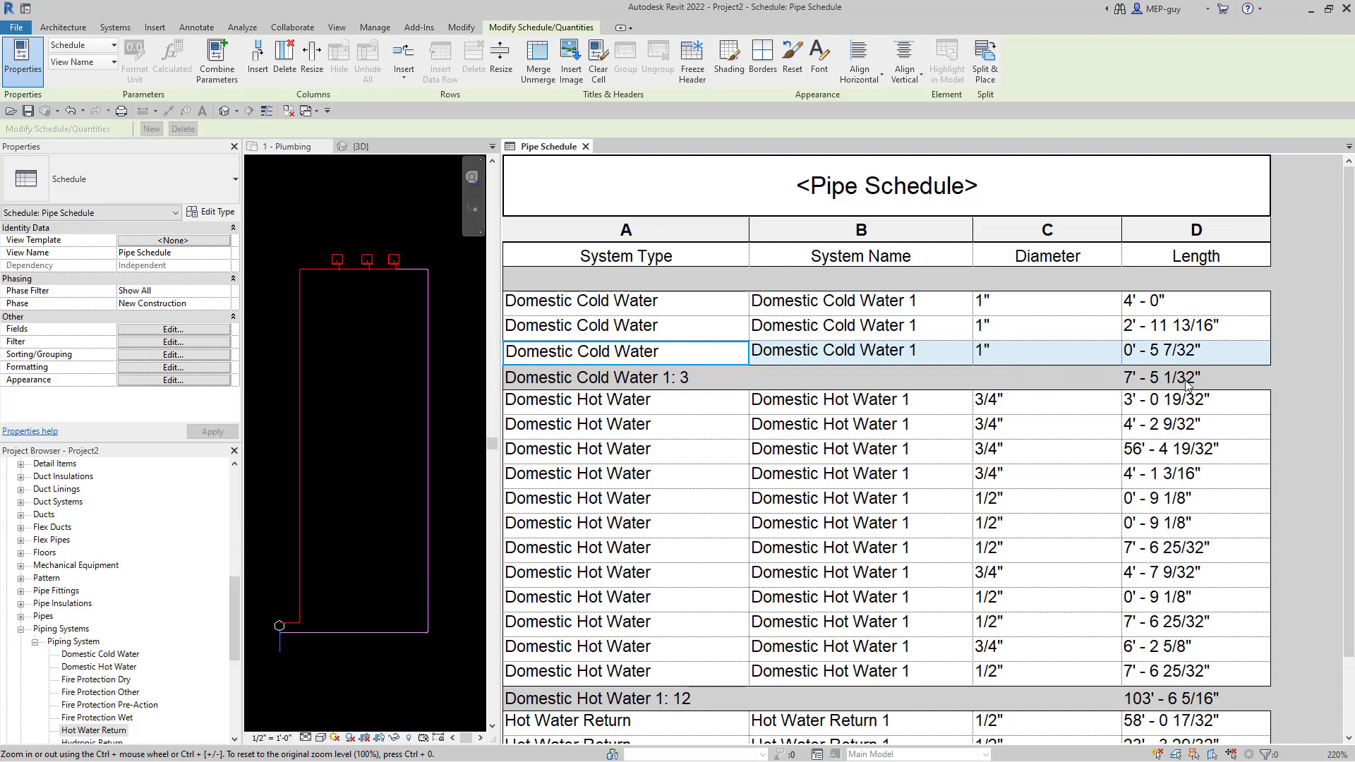
pyautogui.scroll(-3, 1016, 348)
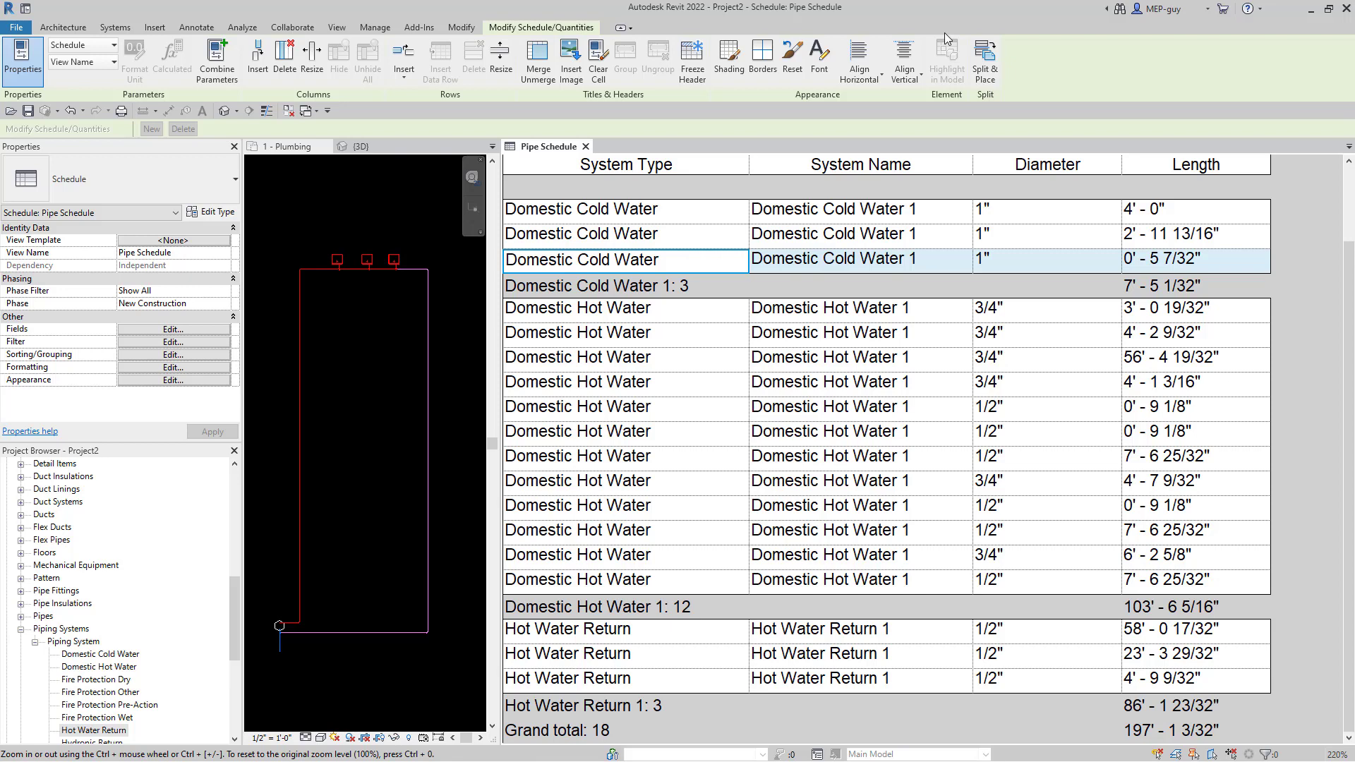
# - In the 1 - Plumbing plan, chain-measure along the pipe loop to get its total length
pyautogui.click(346, 372)
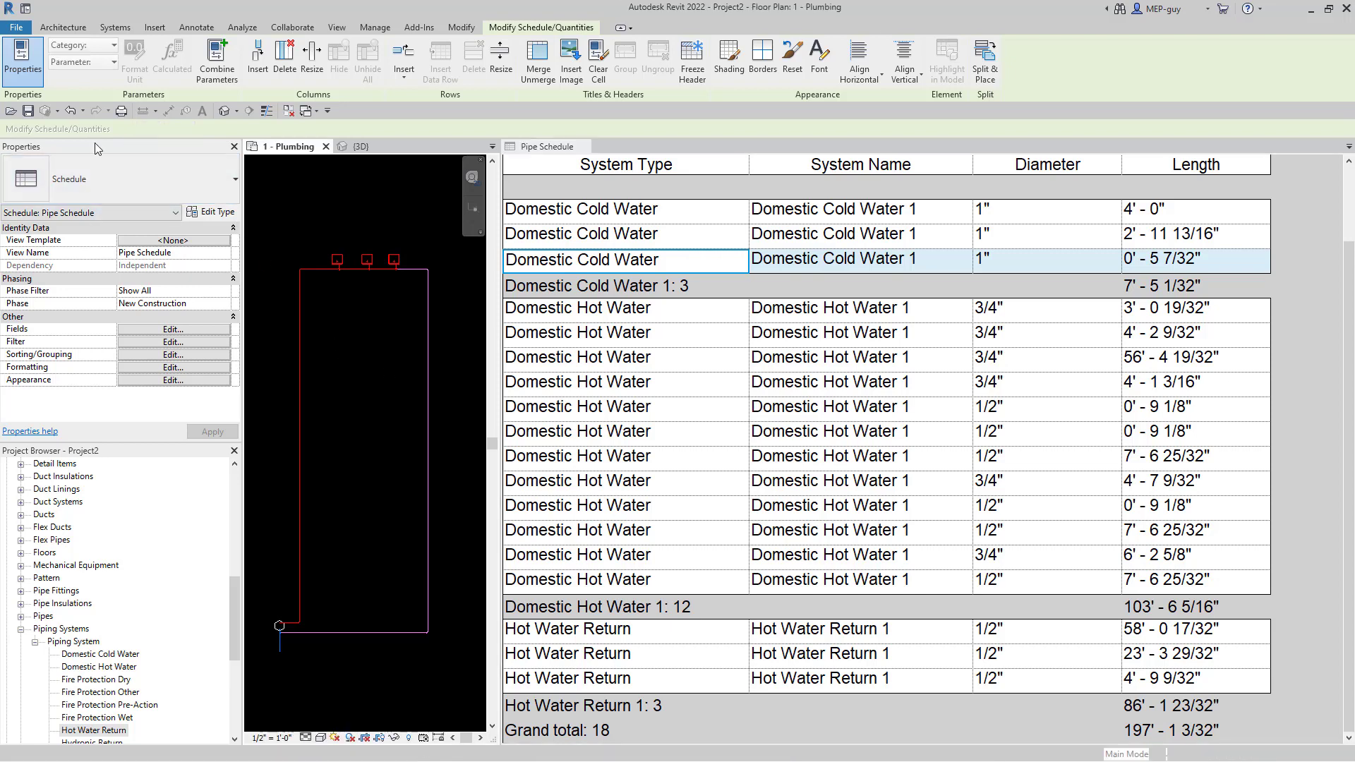
pyautogui.click(143, 110)
pyautogui.click(401, 240)
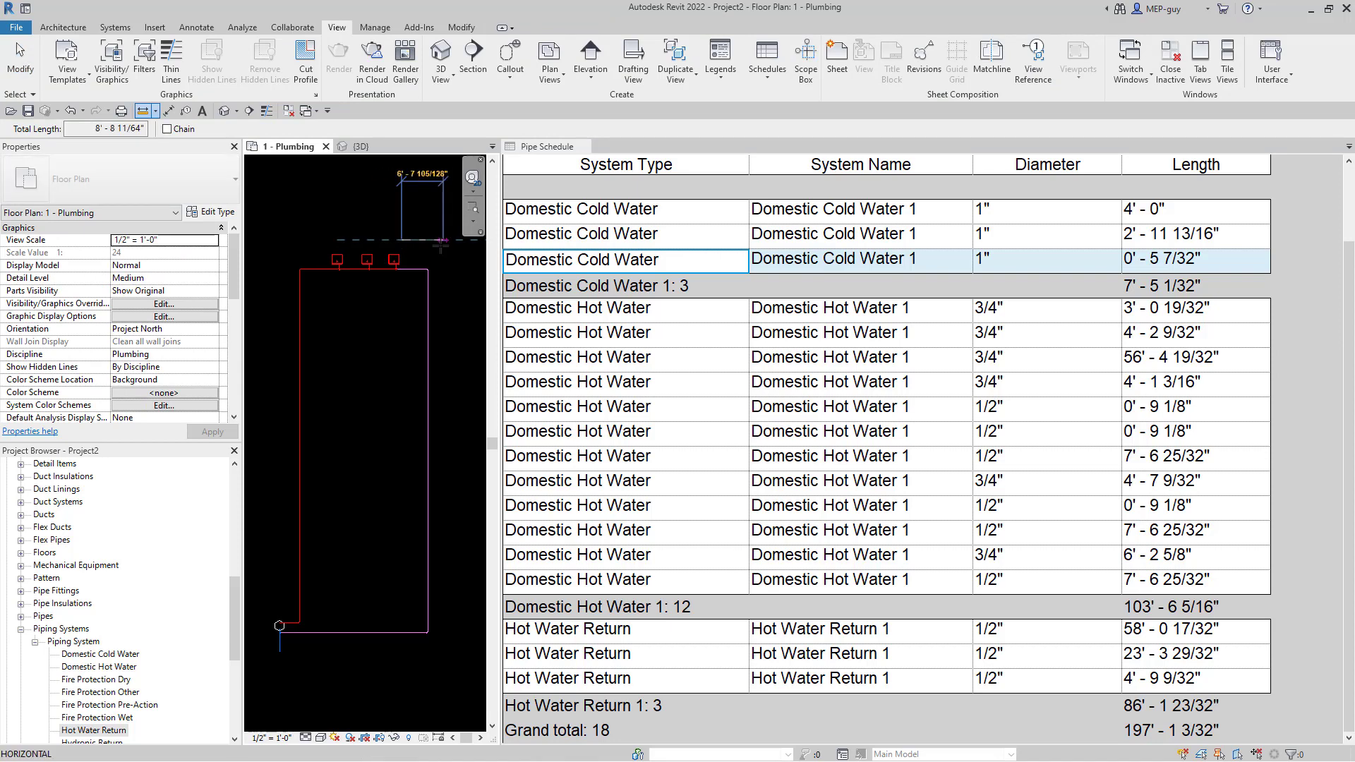
pyautogui.click(167, 129)
pyautogui.click(440, 240)
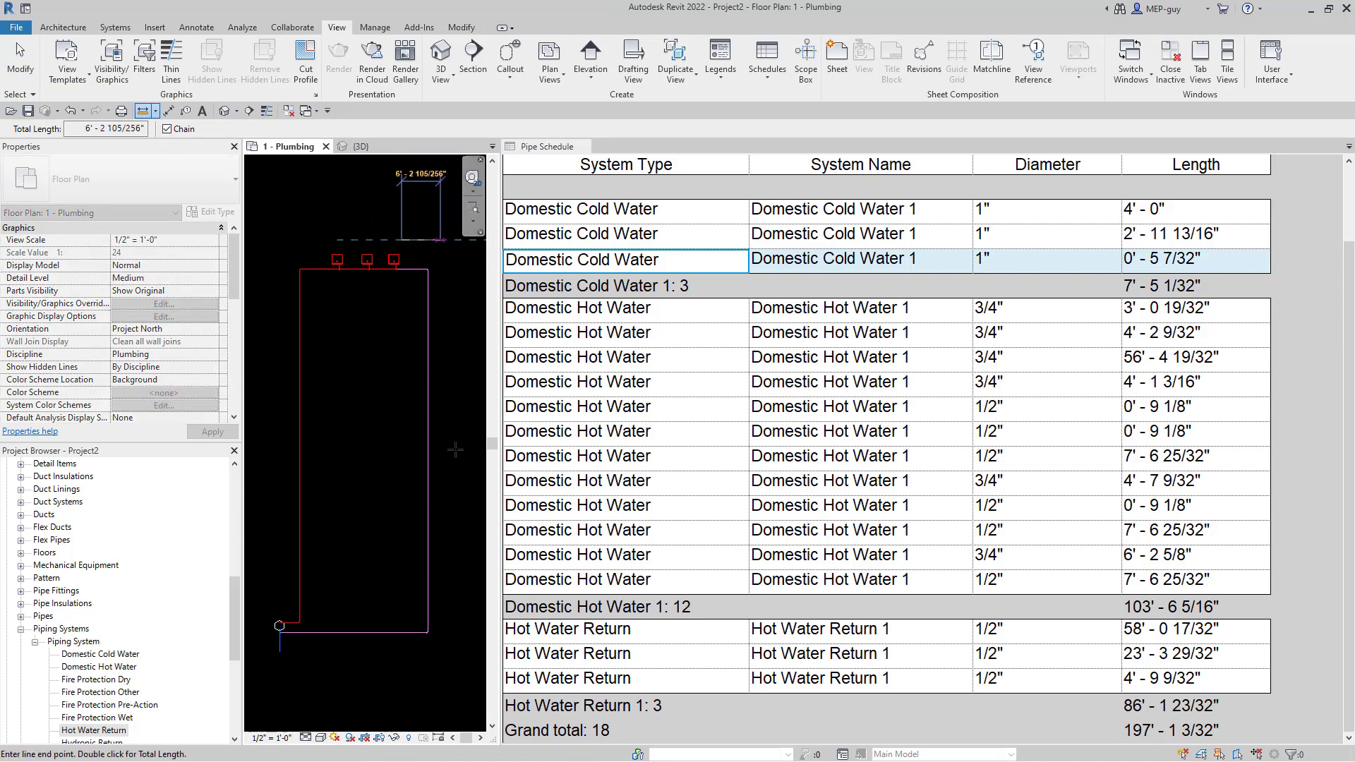
pyautogui.click(441, 624)
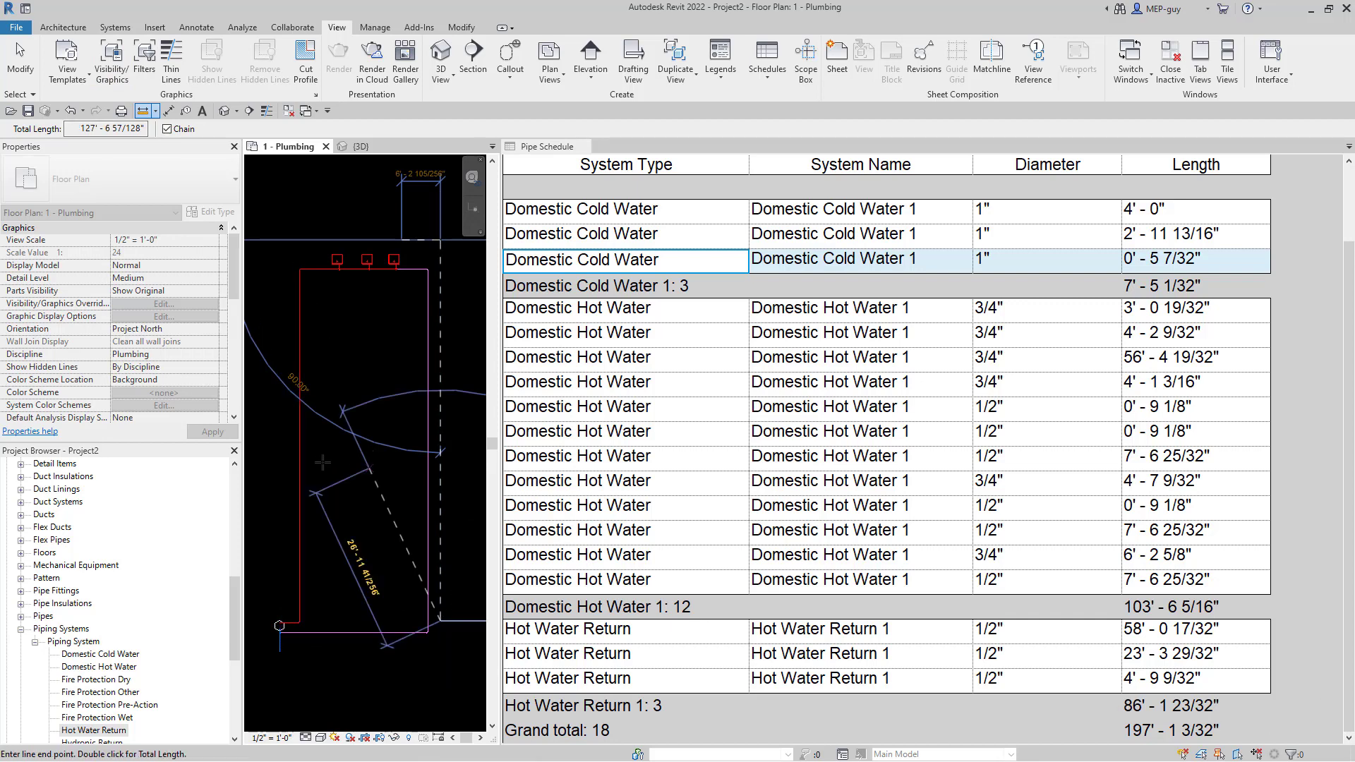
pyautogui.press('Escape')
pyautogui.press('Escape')
pyautogui.scroll(-1, 367, 461)
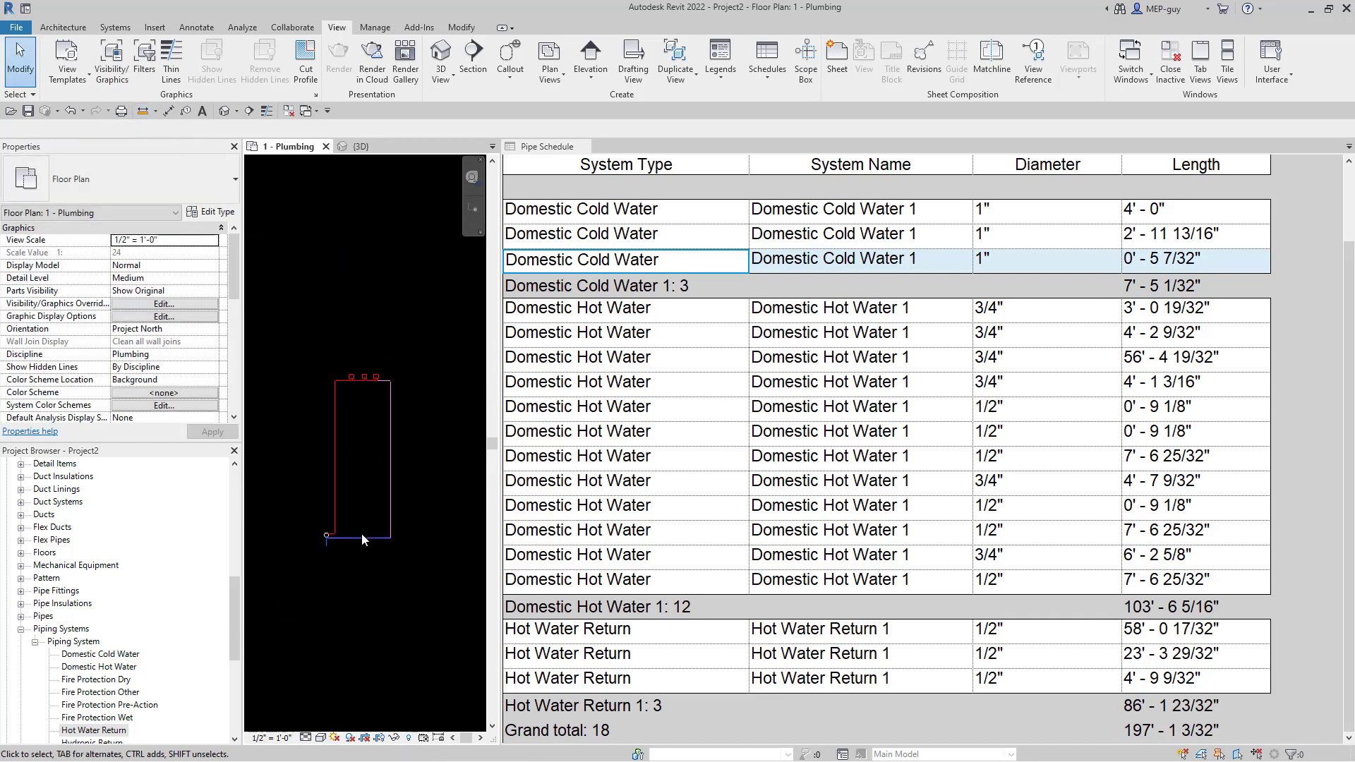
# - Array the fixture and its pipe loop into 4 side-by-side copies using Move To 2nd
pyautogui.scroll(-1, 361, 532)
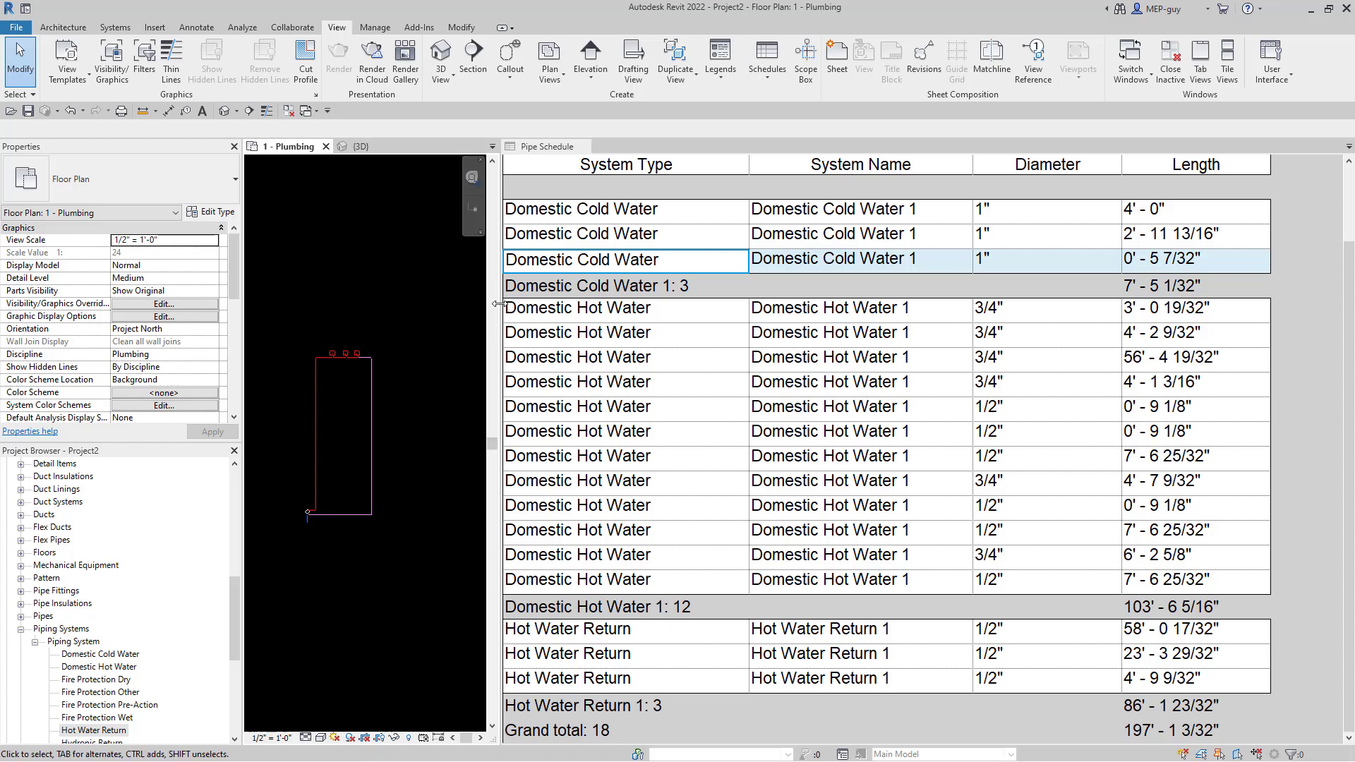
pyautogui.moveTo(499, 303); pyautogui.dragTo(949, 304)
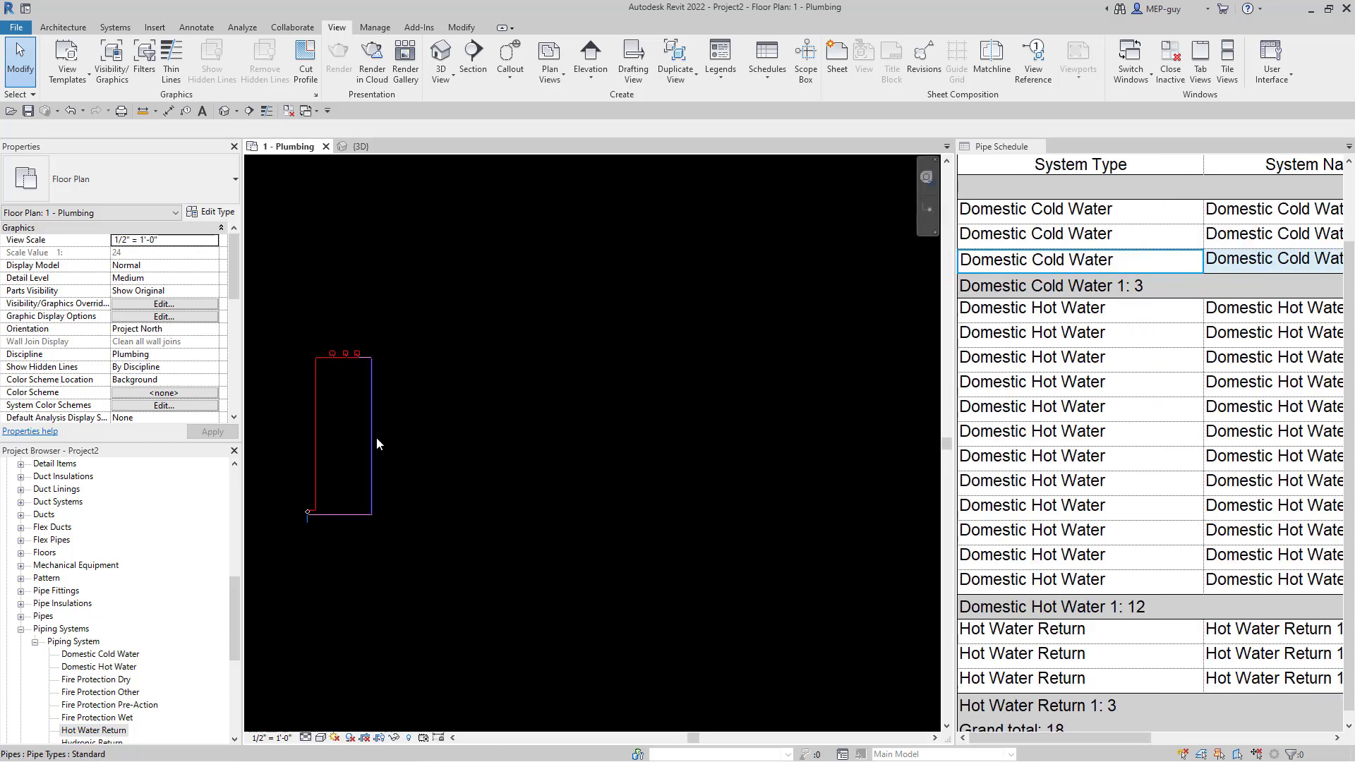
pyautogui.moveTo(276, 297); pyautogui.dragTo(477, 590)
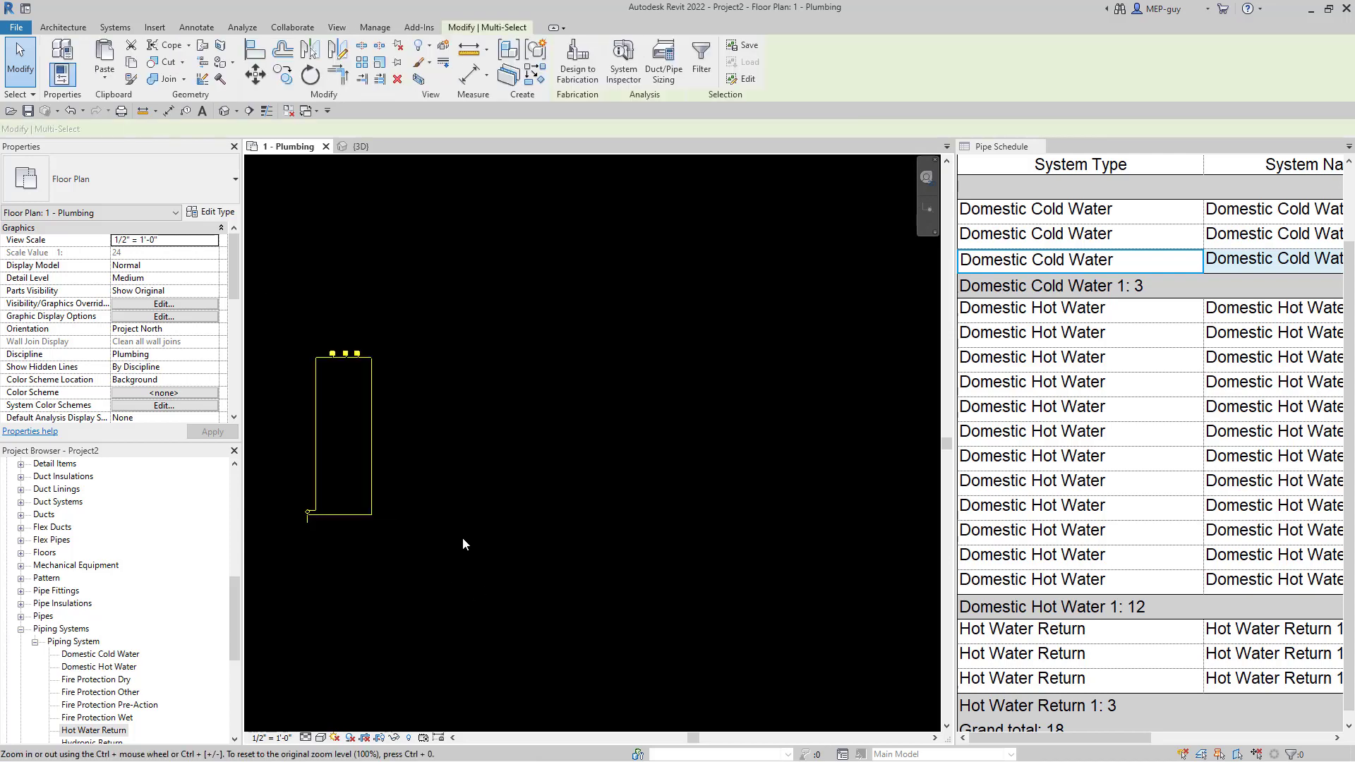
pyautogui.click(362, 62)
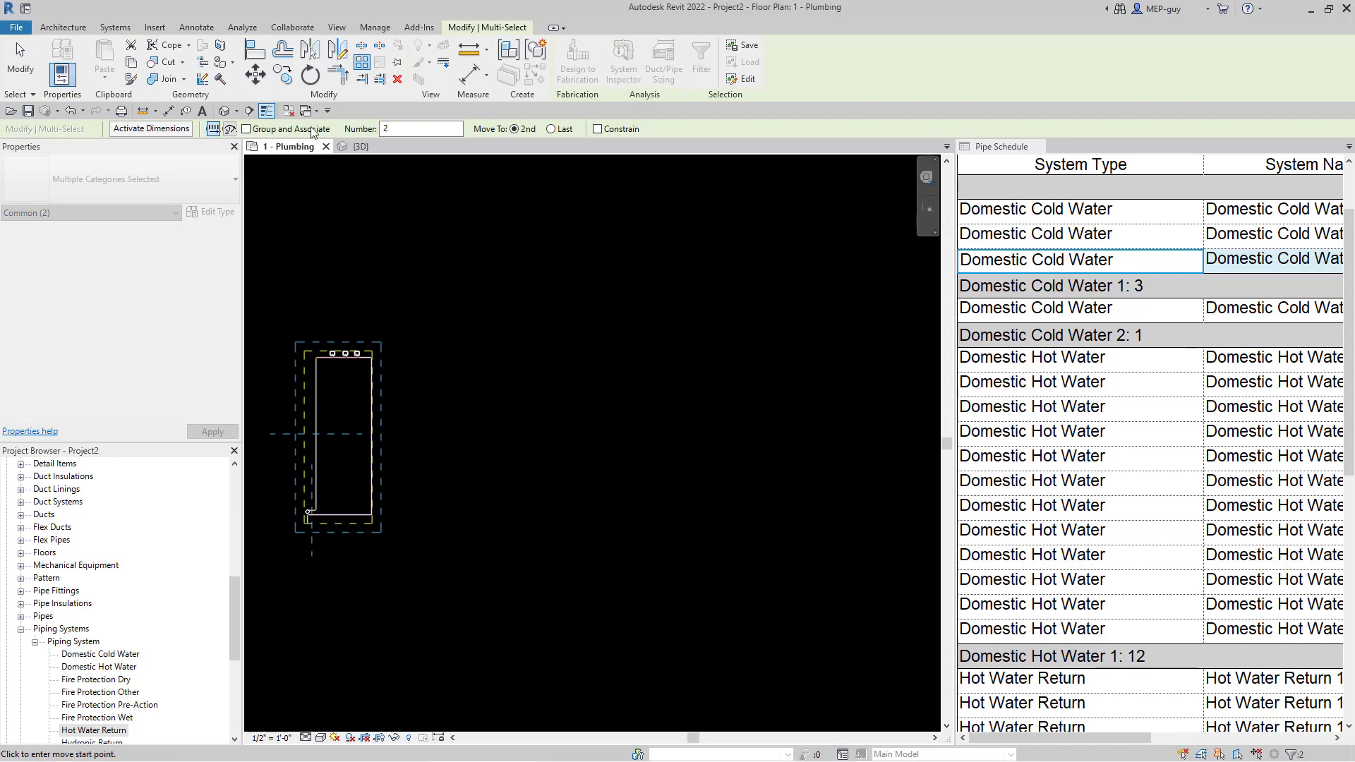
pyautogui.moveTo(399, 128); pyautogui.dragTo(359, 129)
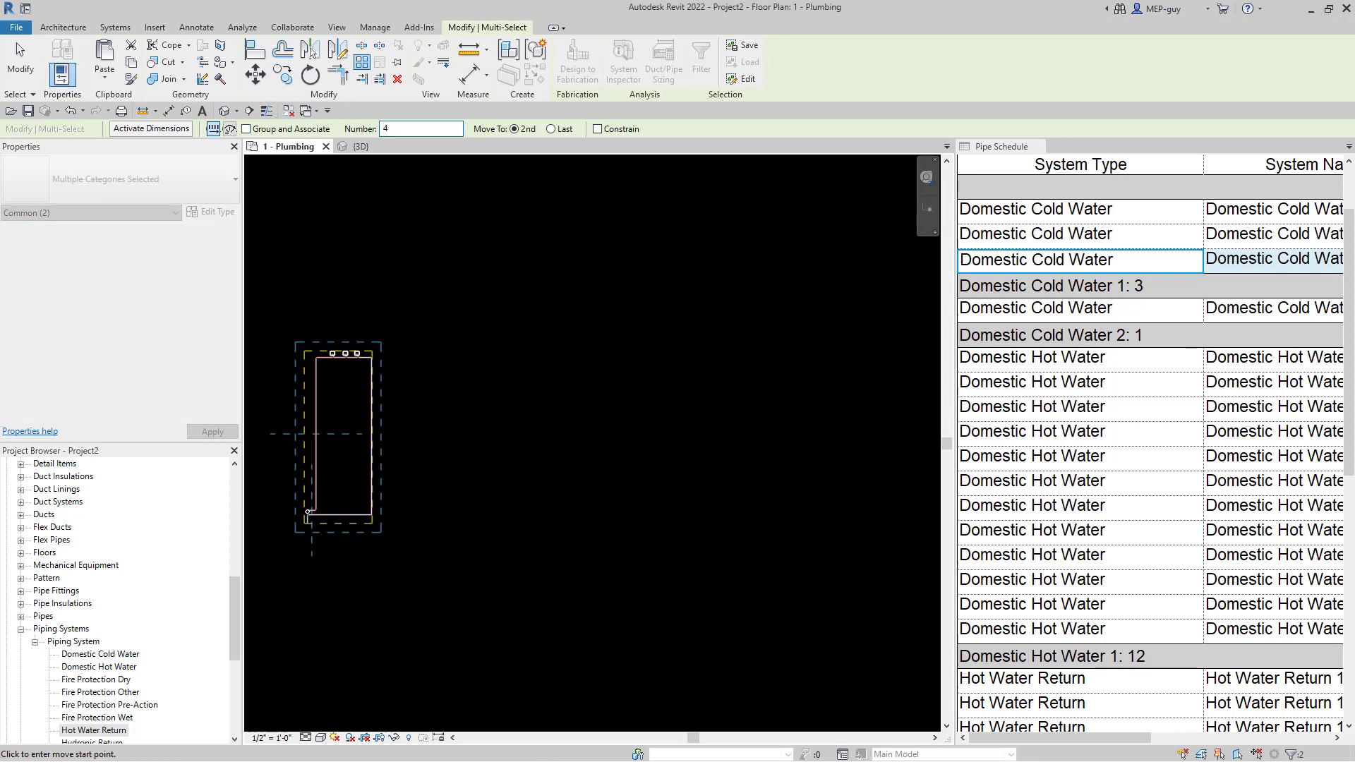
pyautogui.click(344, 570)
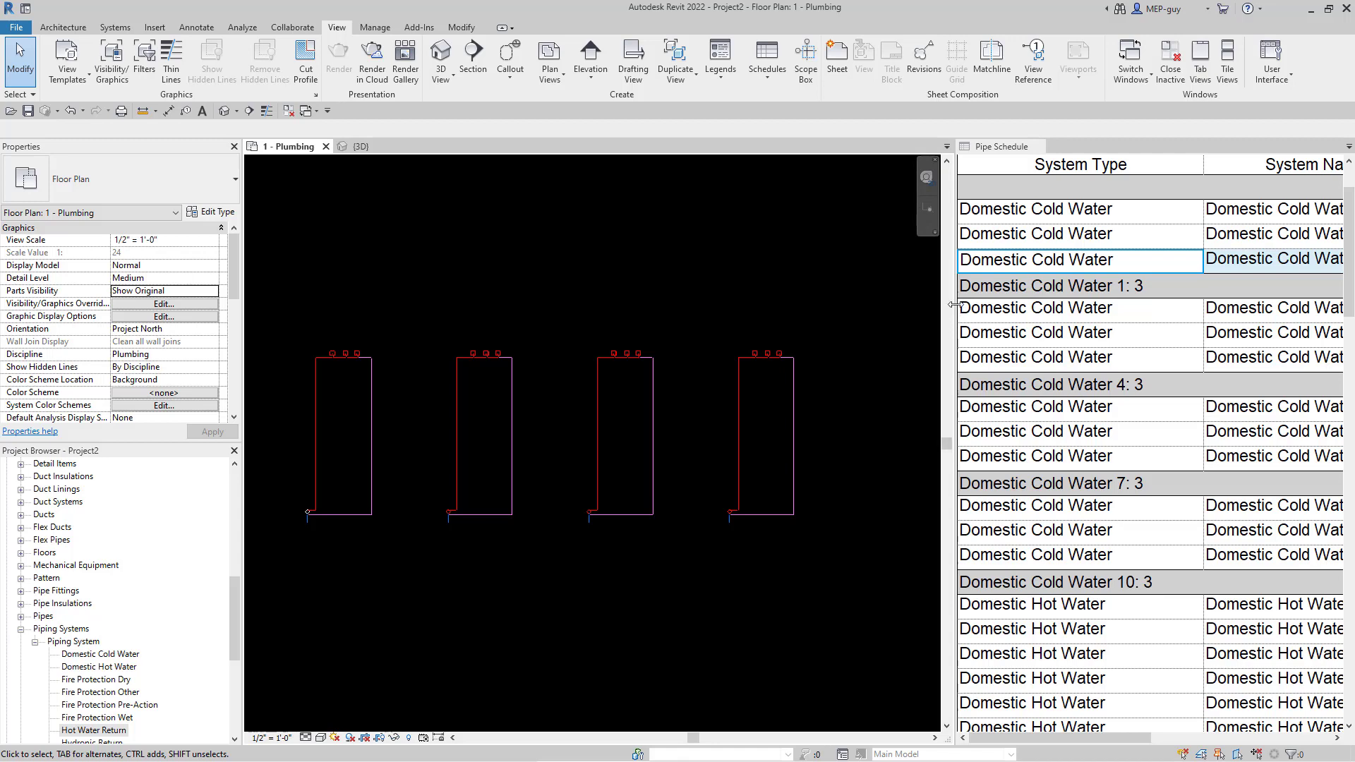
# - Widen the Pipe Schedule and review the Domestic Cold Water 1, 4, 7 and 10 groups
pyautogui.moveTo(956, 310); pyautogui.dragTo(612, 310)
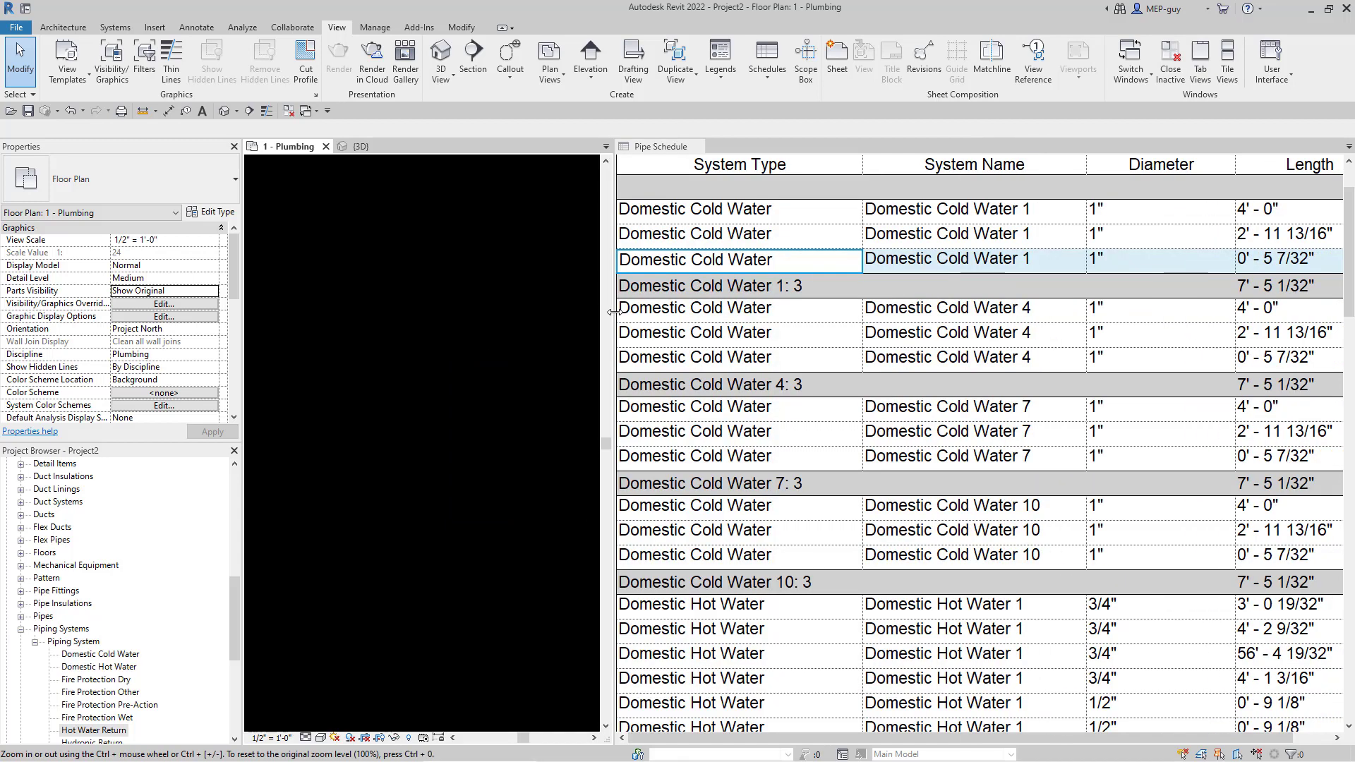
pyautogui.scroll(-3, 343, 422)
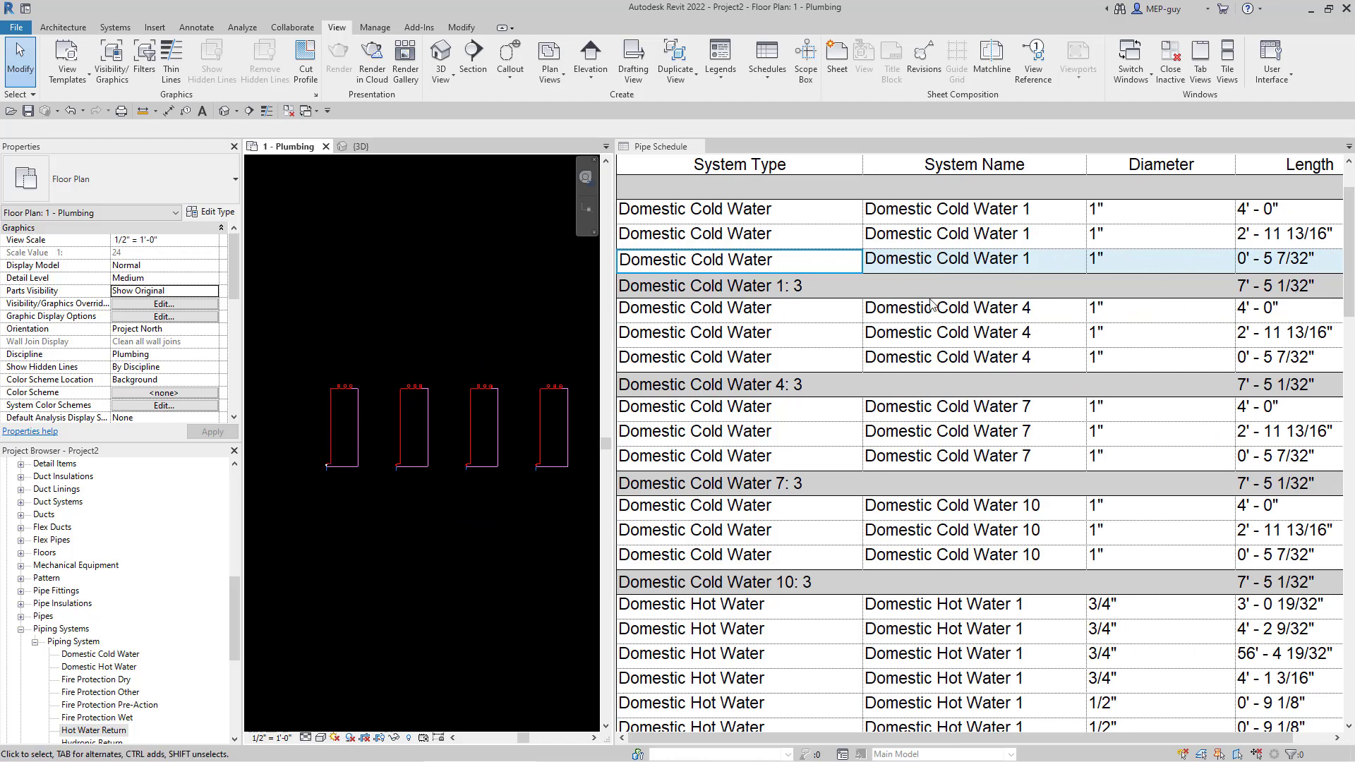
pyautogui.scroll(2, 931, 305)
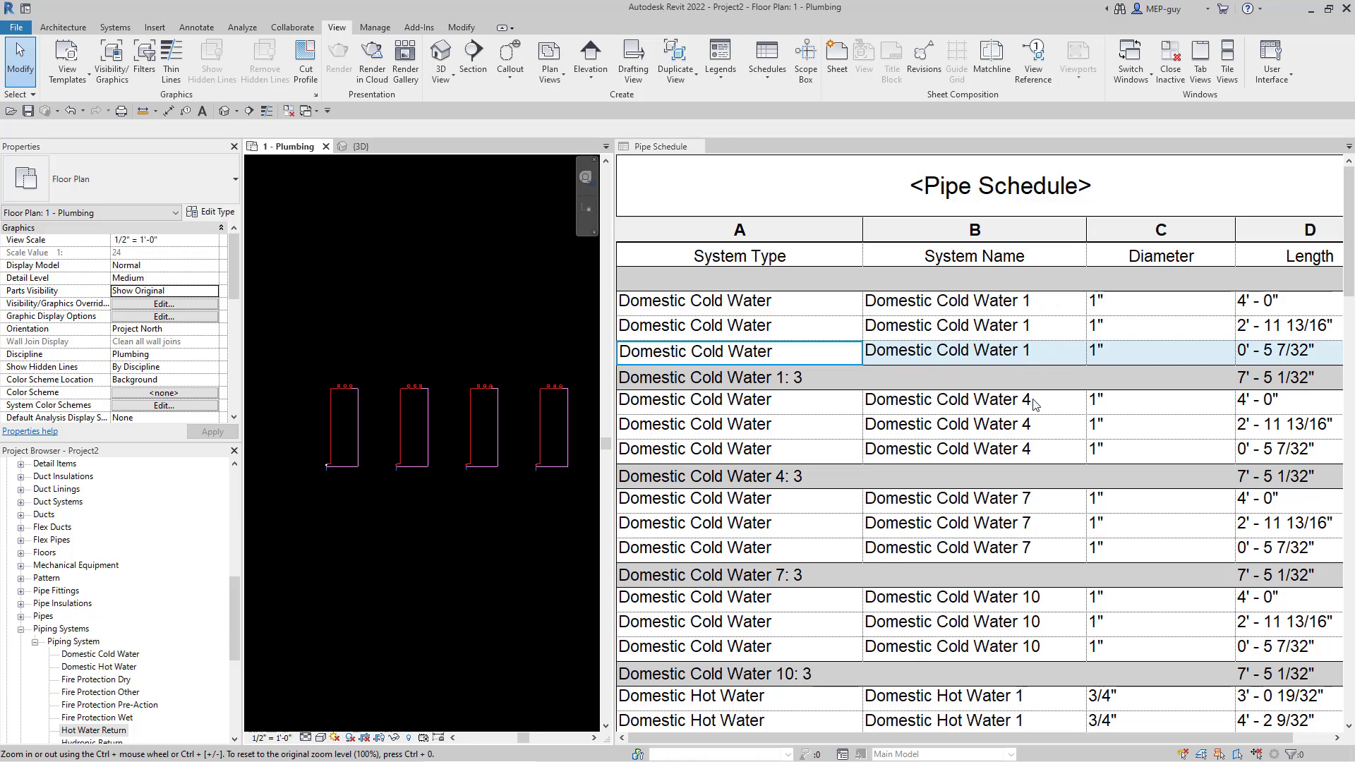
pyautogui.scroll(-2, 1035, 431)
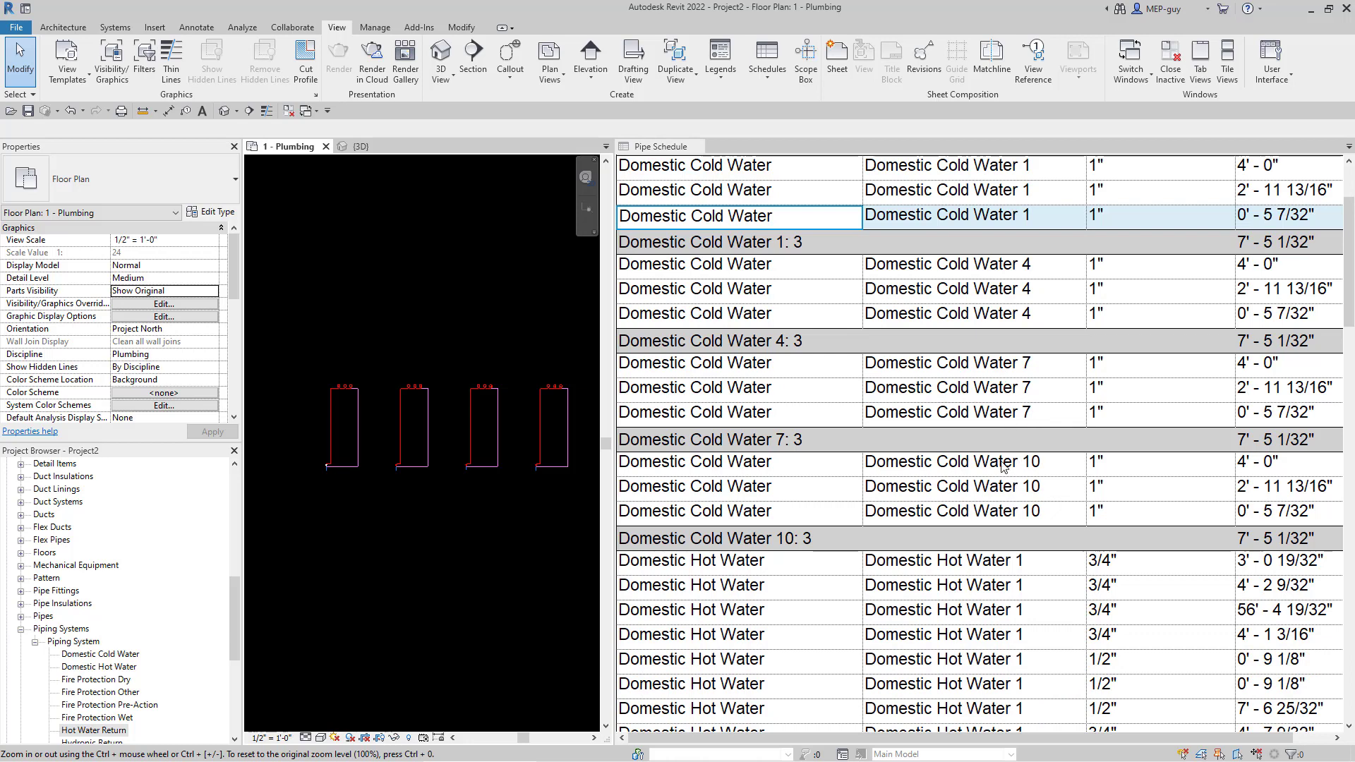
pyautogui.scroll(2, 981, 460)
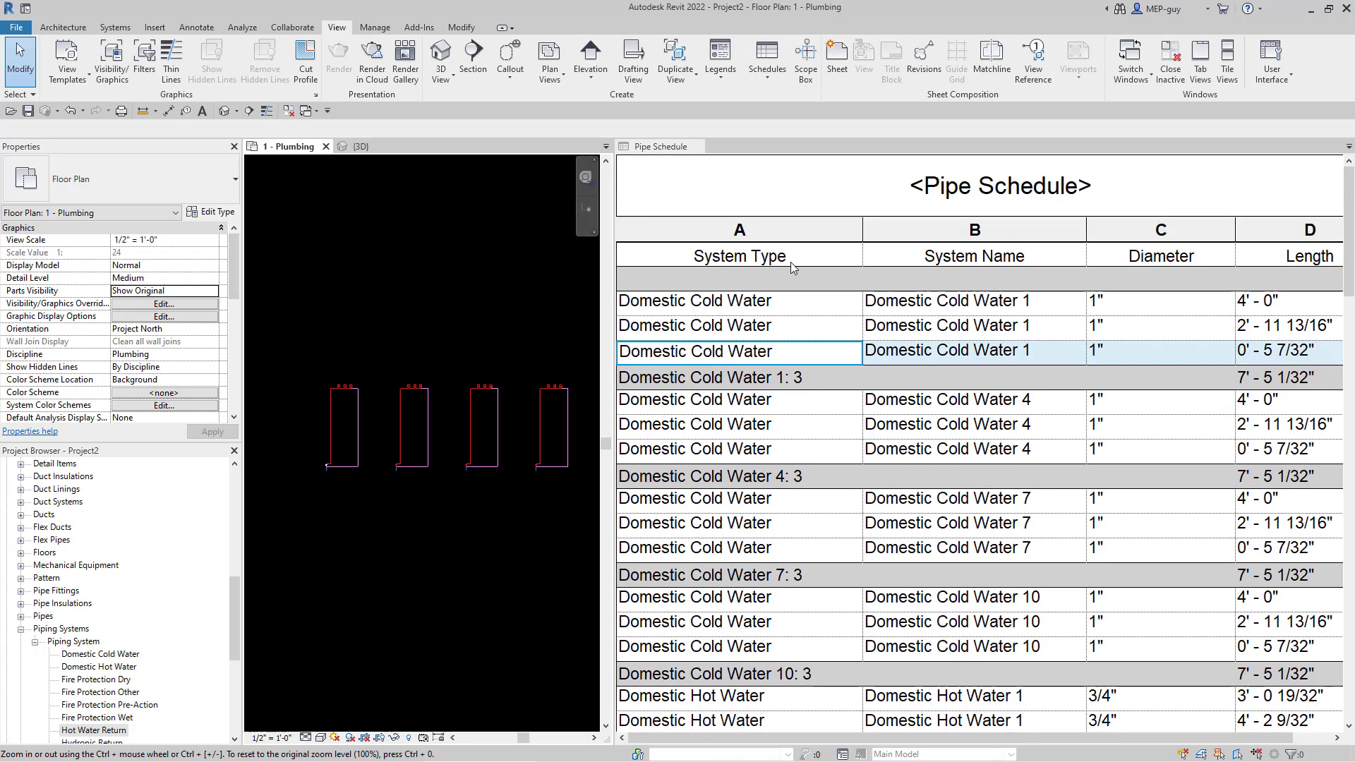
pyautogui.scroll(-1, 1080, 349)
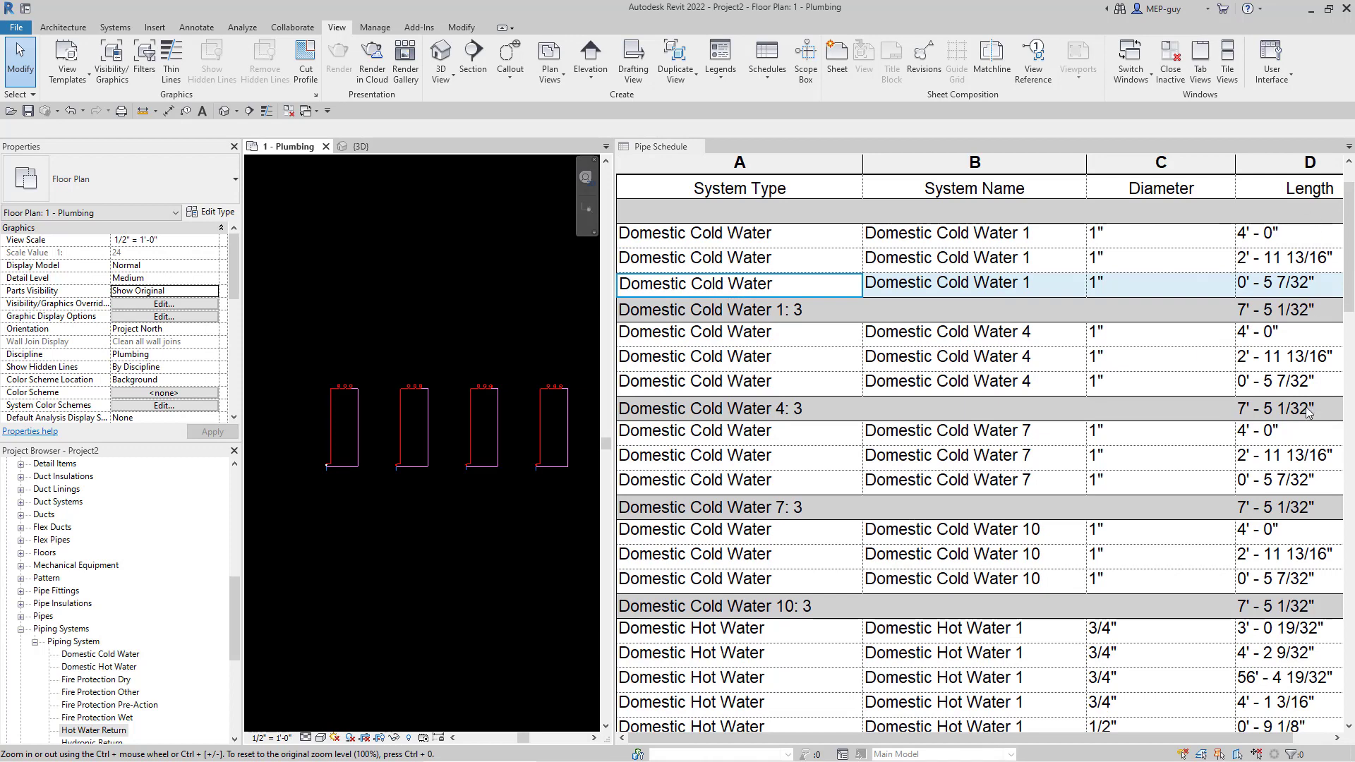
pyautogui.scroll(-2, 380, 537)
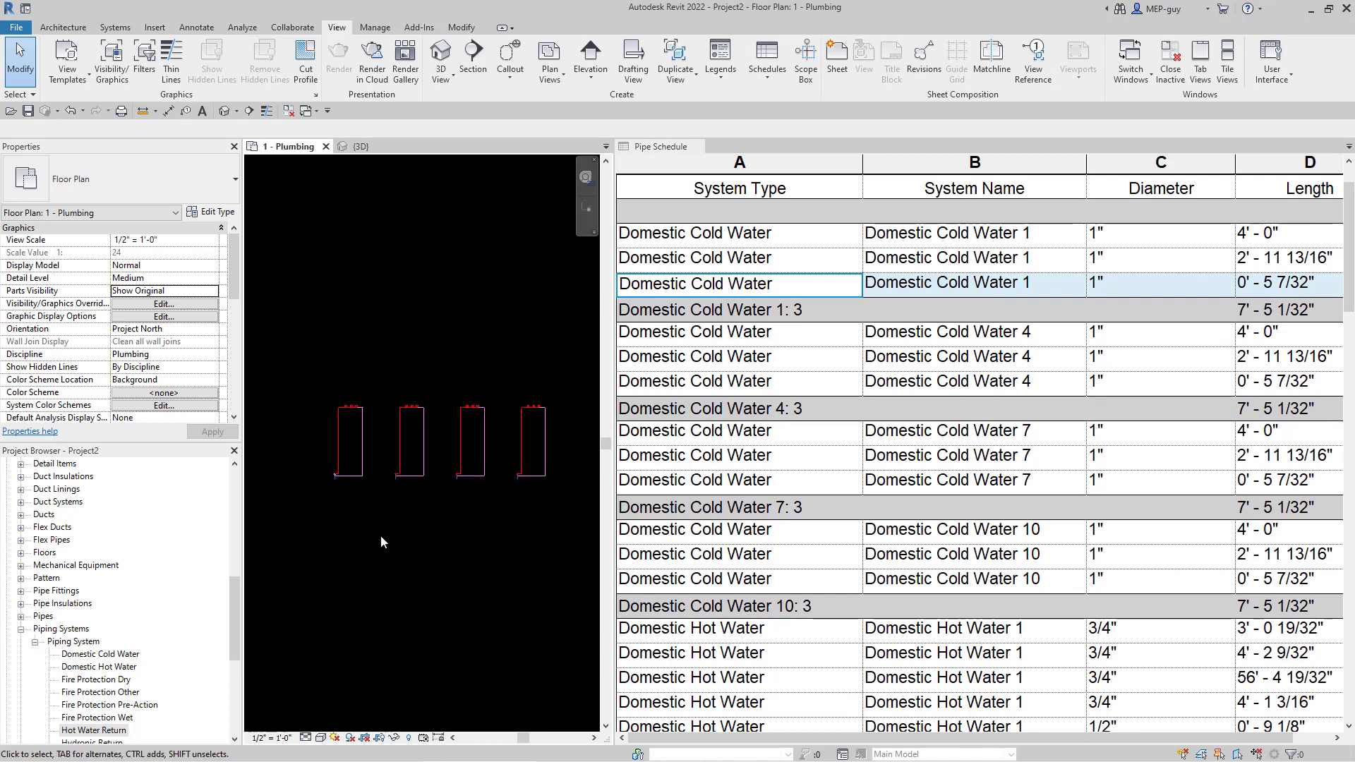
pyautogui.scroll(2, 502, 536)
pyautogui.moveTo(479, 353); pyautogui.dragTo(531, 405)
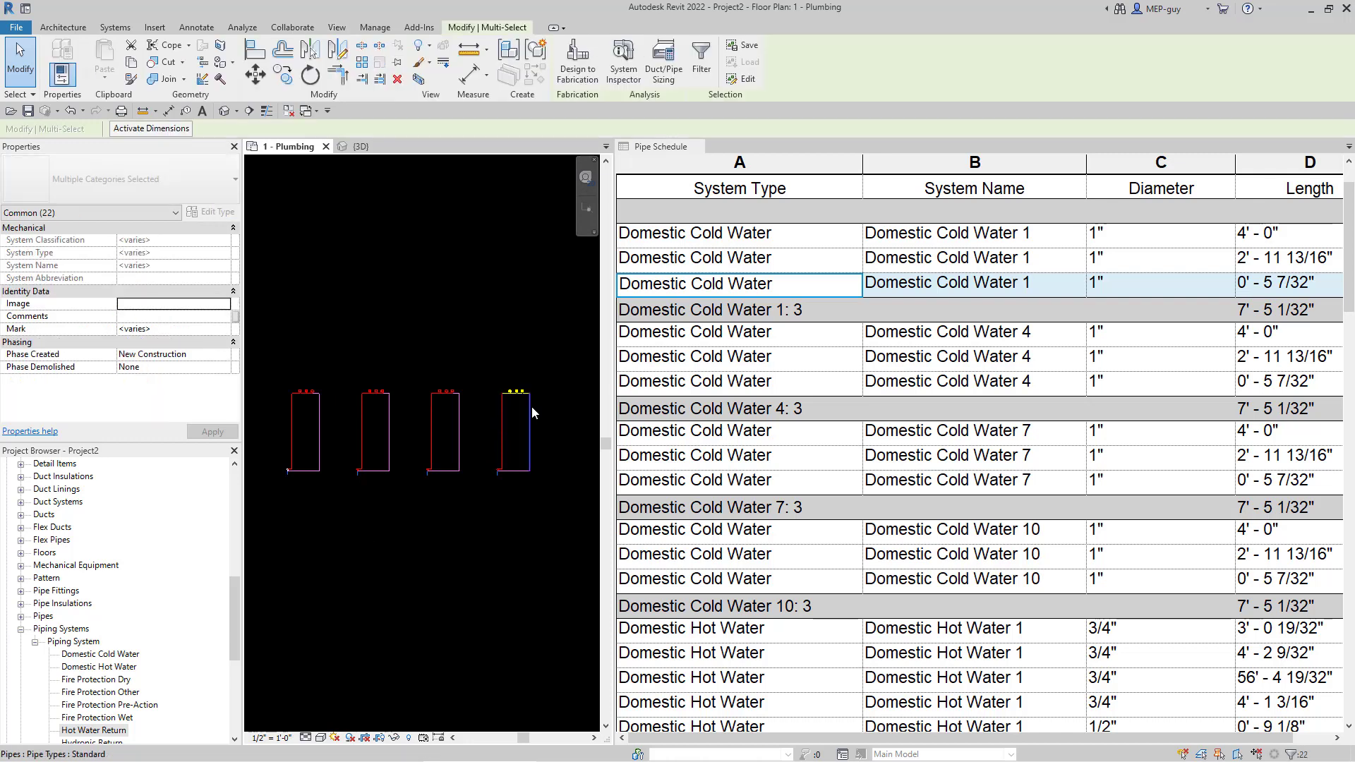
# - Stretch the fourth fixture's pipe loop upward and verify the 136' - 4 19/32" pipe in the schedule
pyautogui.hotkey('shift', 'Up')
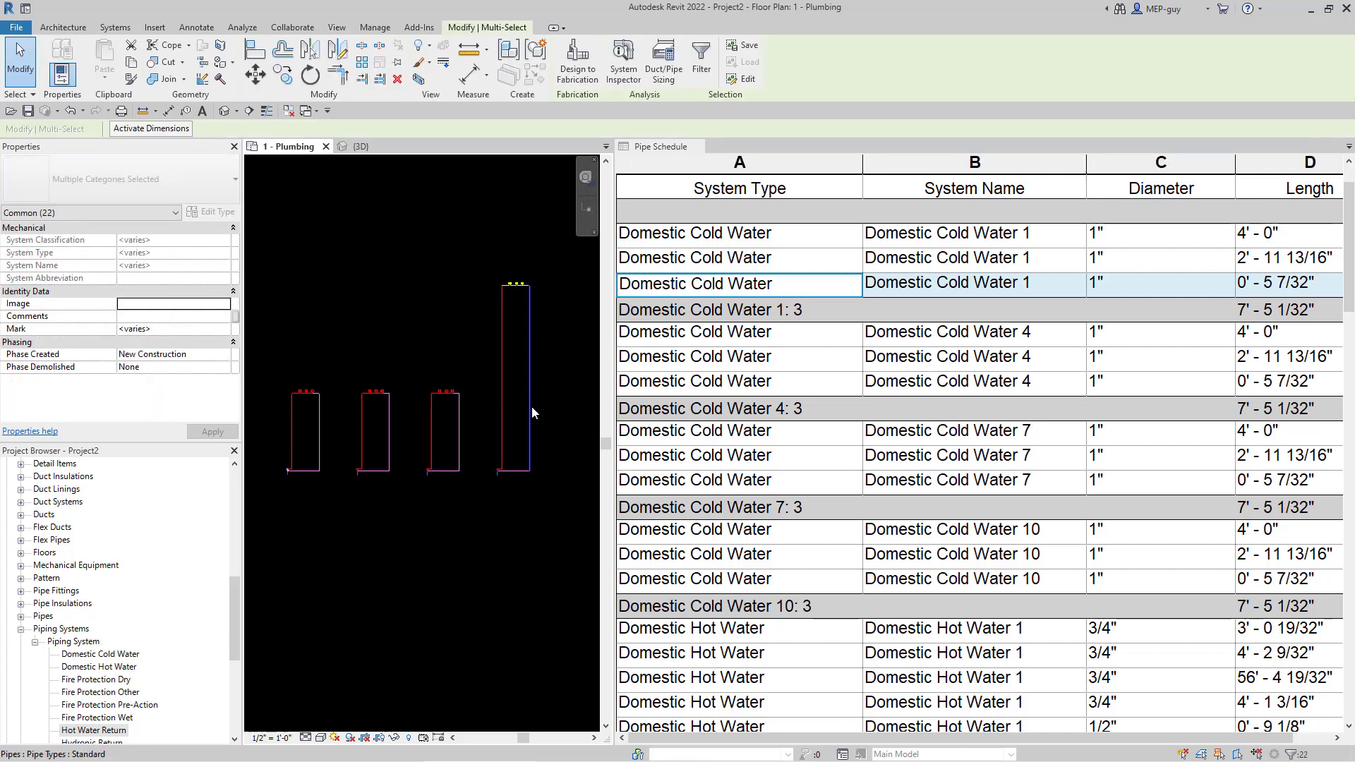
pyautogui.click(447, 561)
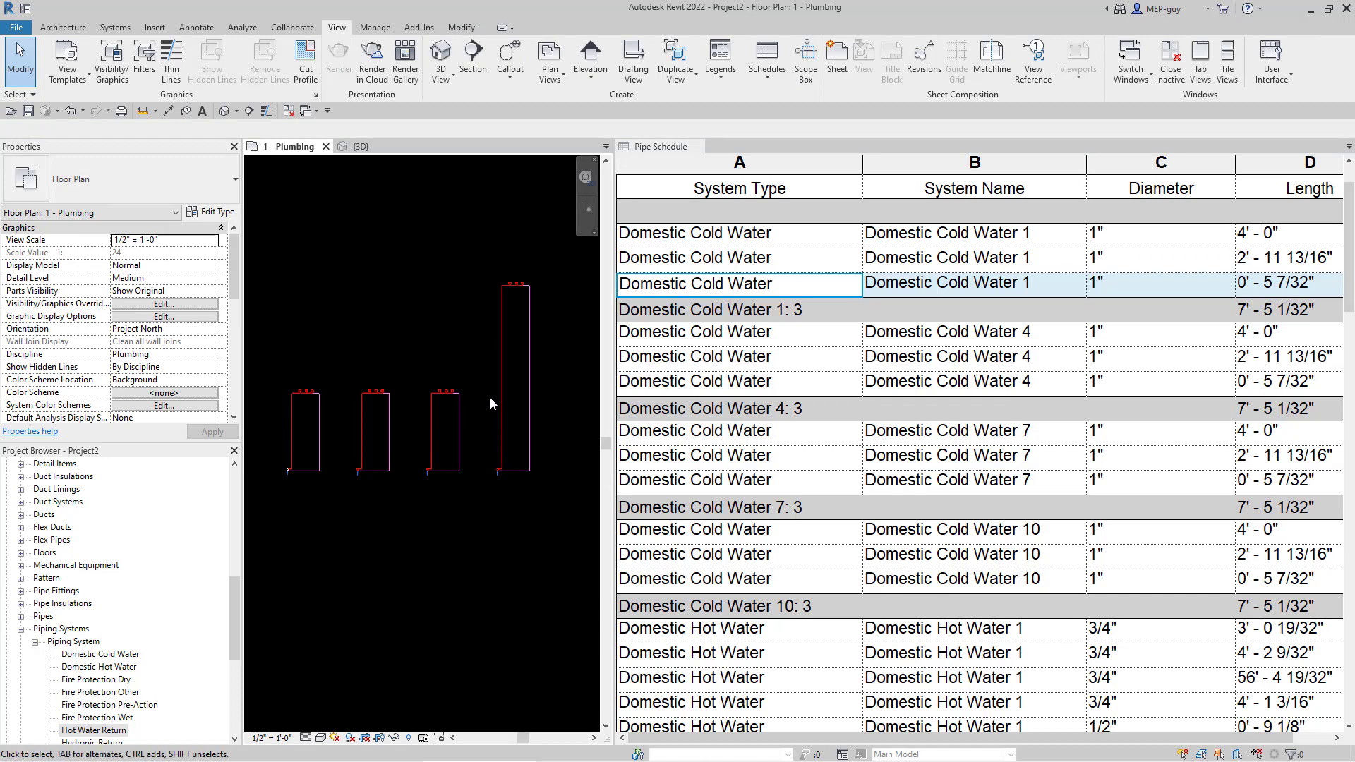
pyautogui.scroll(-2, 985, 343)
pyautogui.scroll(-7, 984, 343)
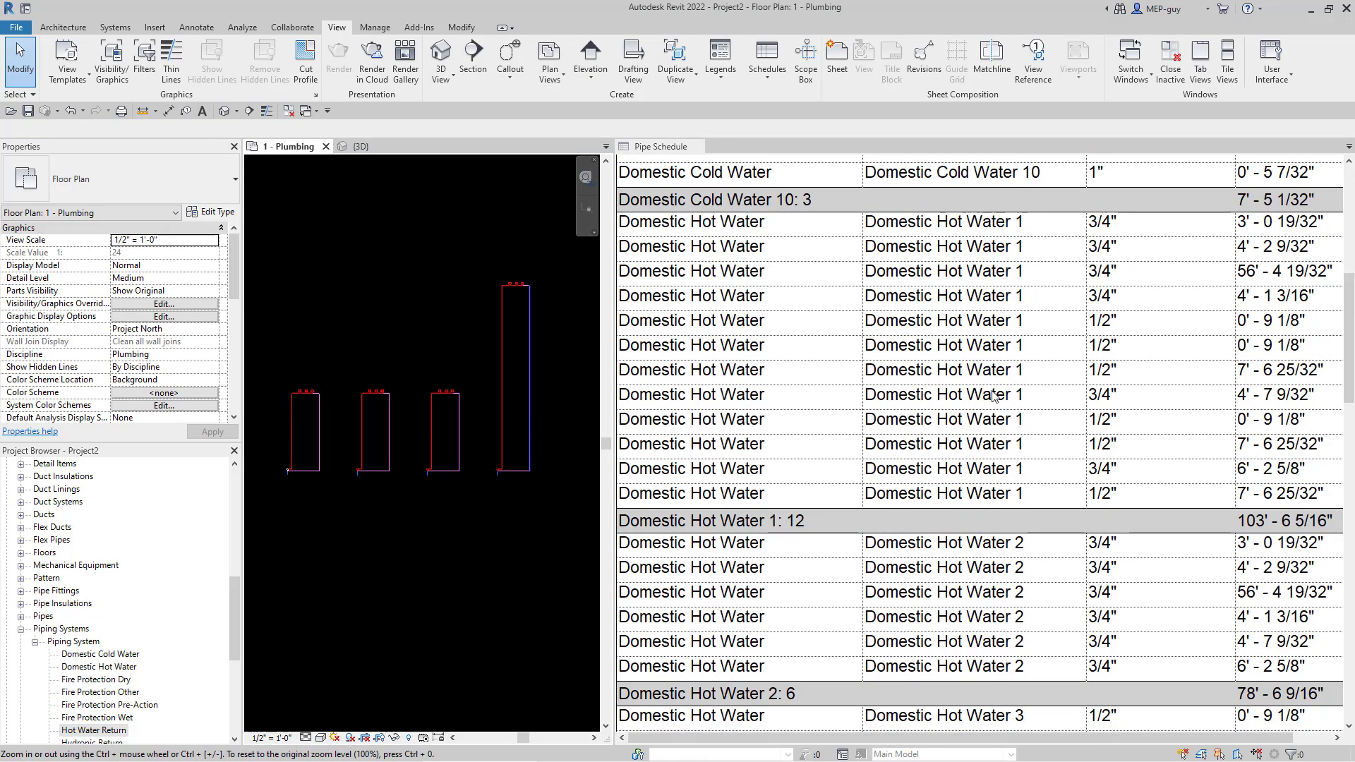
pyautogui.scroll(2, 1006, 427)
pyautogui.scroll(-4, 1276, 526)
pyautogui.scroll(-3, 1270, 445)
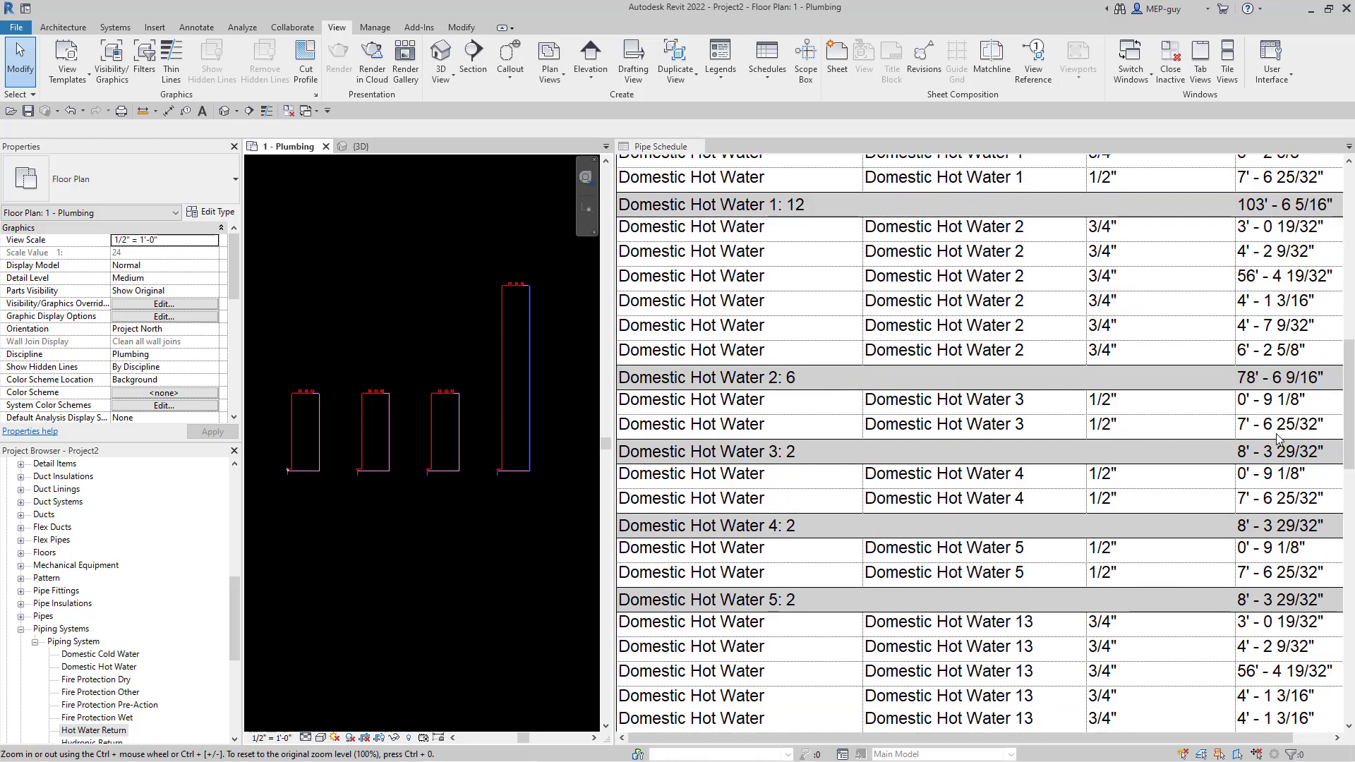
pyautogui.scroll(-5, 1246, 537)
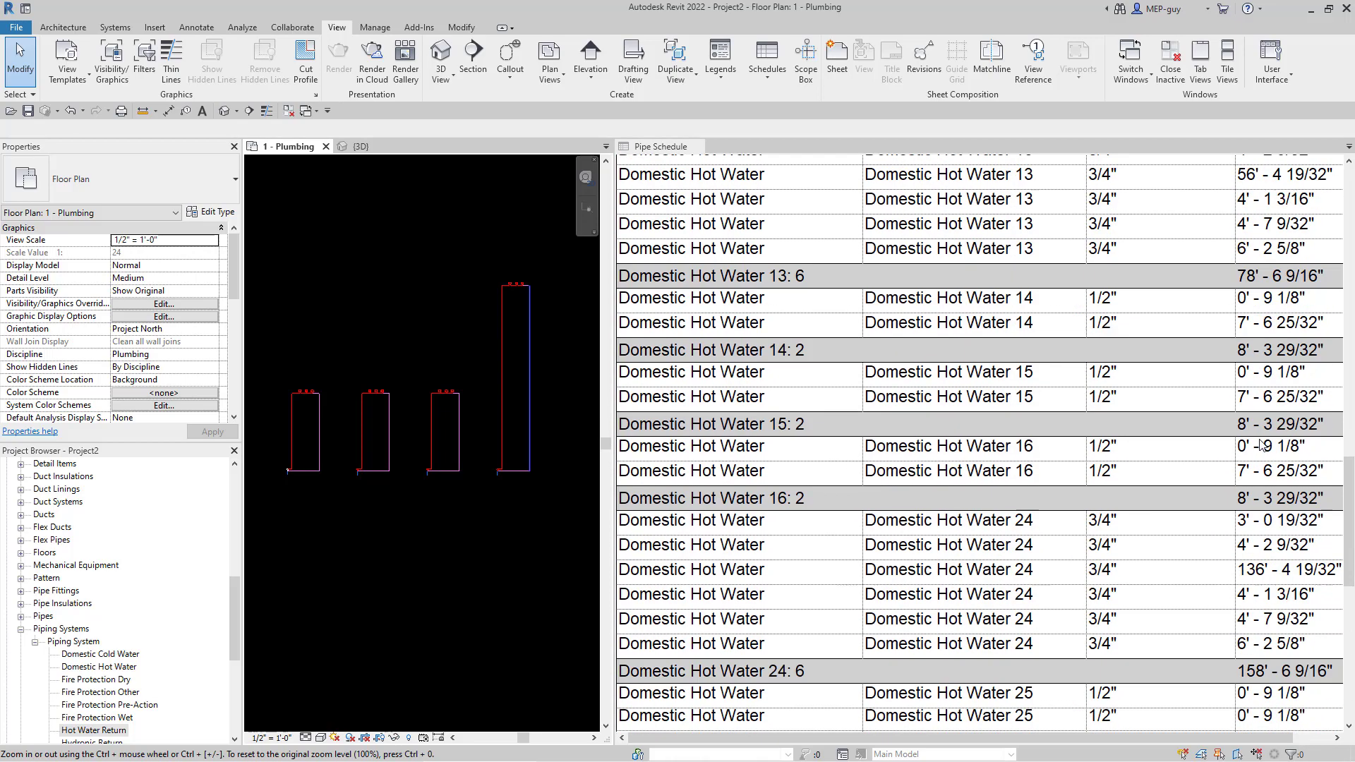
pyautogui.scroll(-1, 1268, 576)
pyautogui.scroll(-3, 1242, 531)
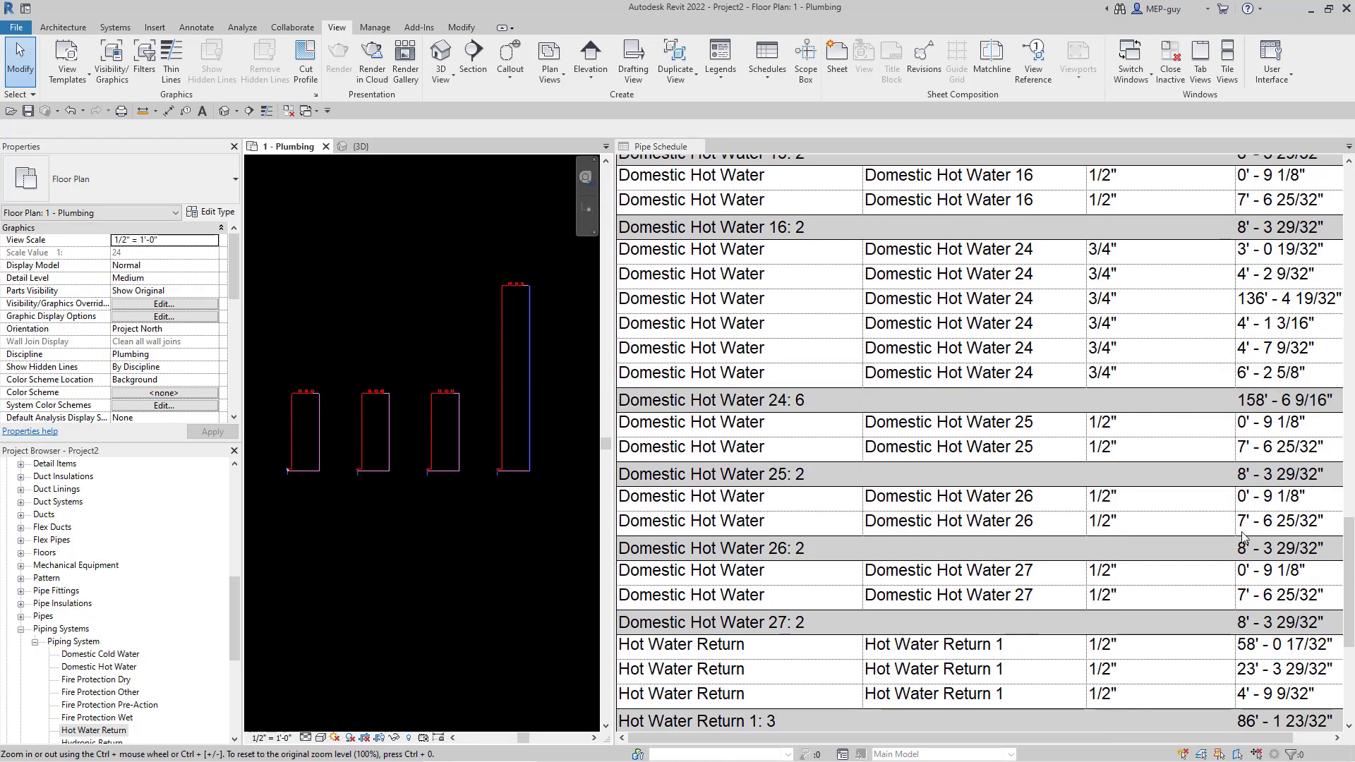
pyautogui.scroll(15, 1259, 554)
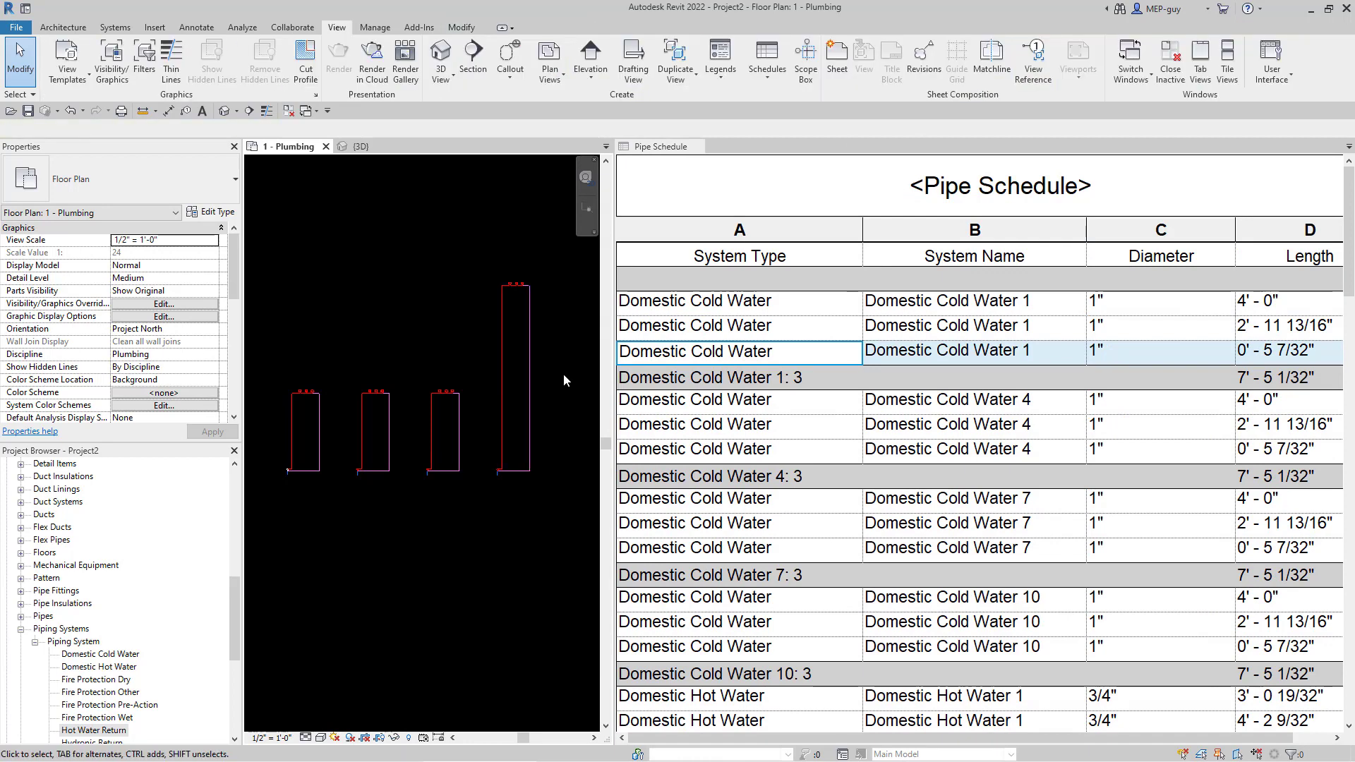
pyautogui.scroll(2, 558, 384)
pyautogui.moveTo(553, 396); pyautogui.dragTo(529, 443, button='middle')
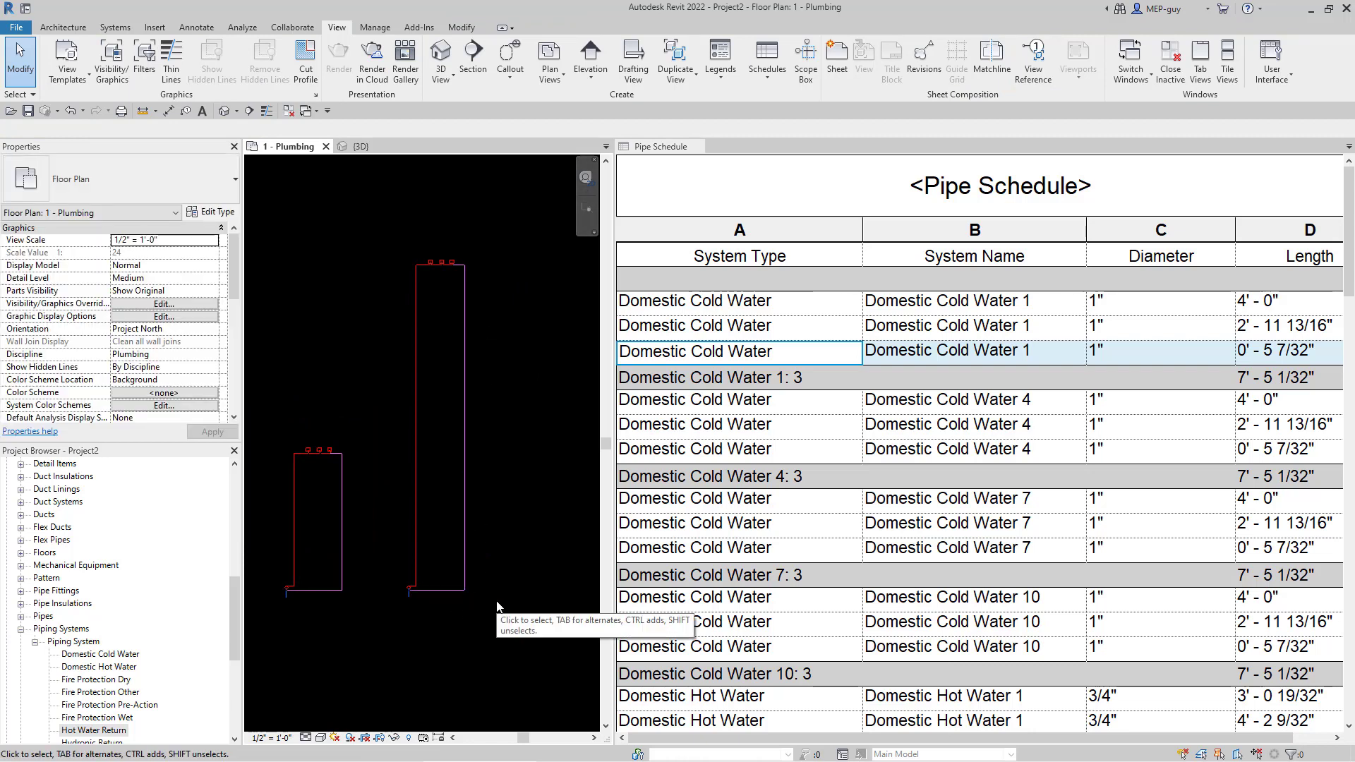
# - Split the tall pipe and delete its lower segment along with its fittings
pyautogui.scroll(2, 367, 541)
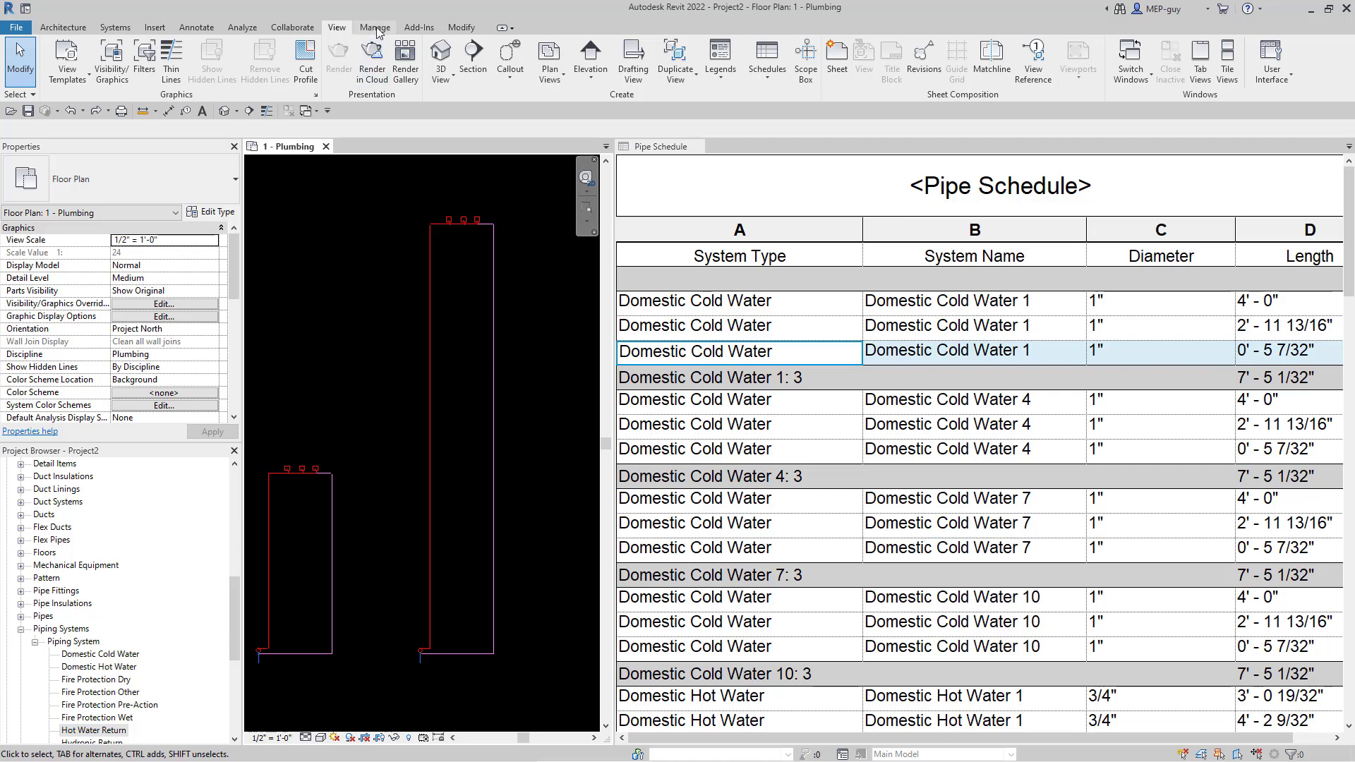
pyautogui.click(461, 32)
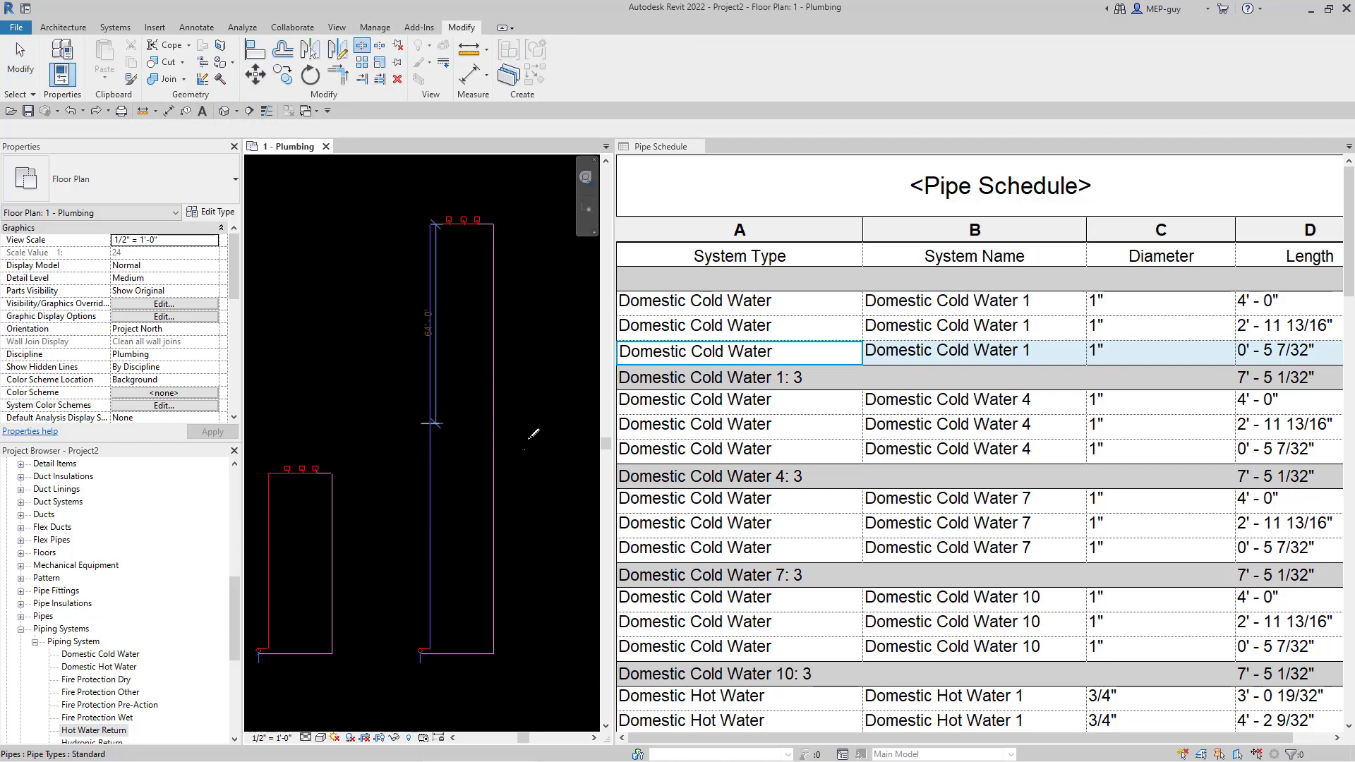
pyautogui.press('Escape')
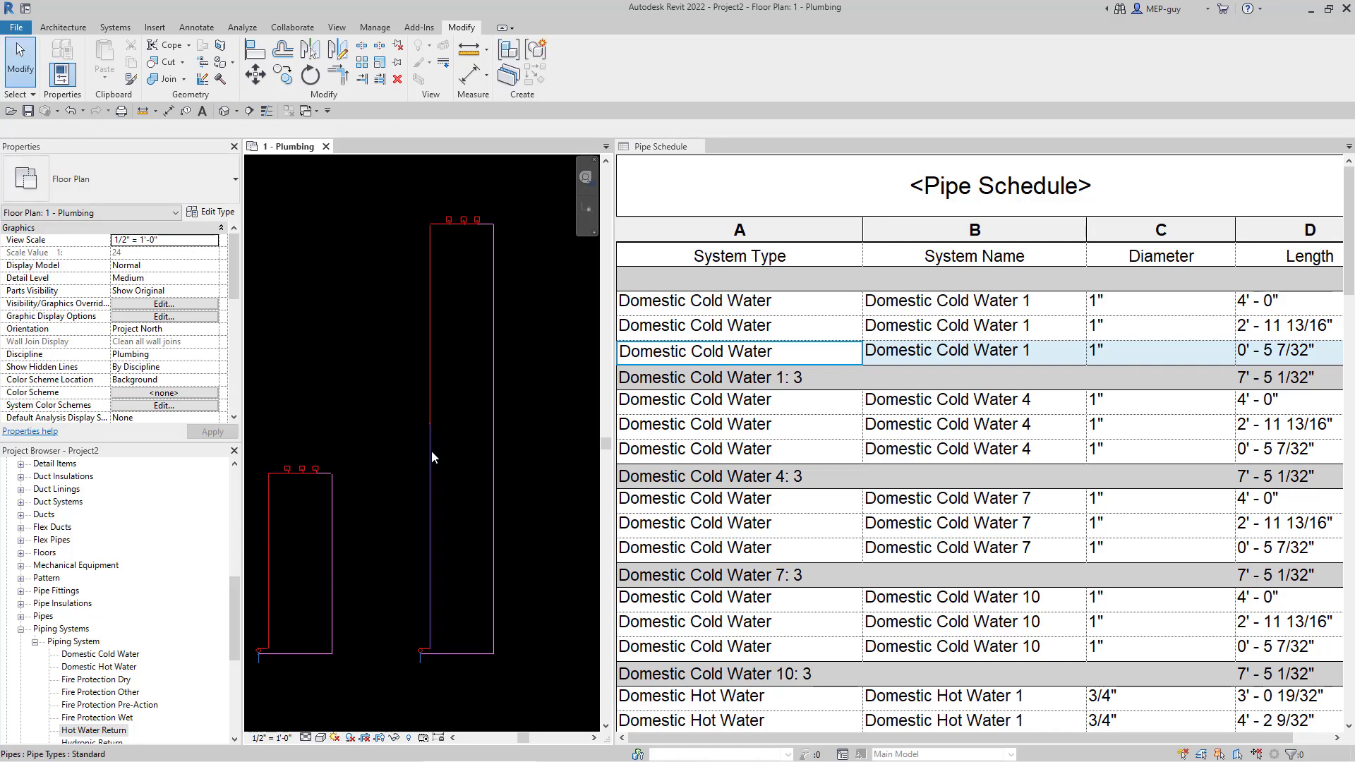
pyautogui.click(430, 433)
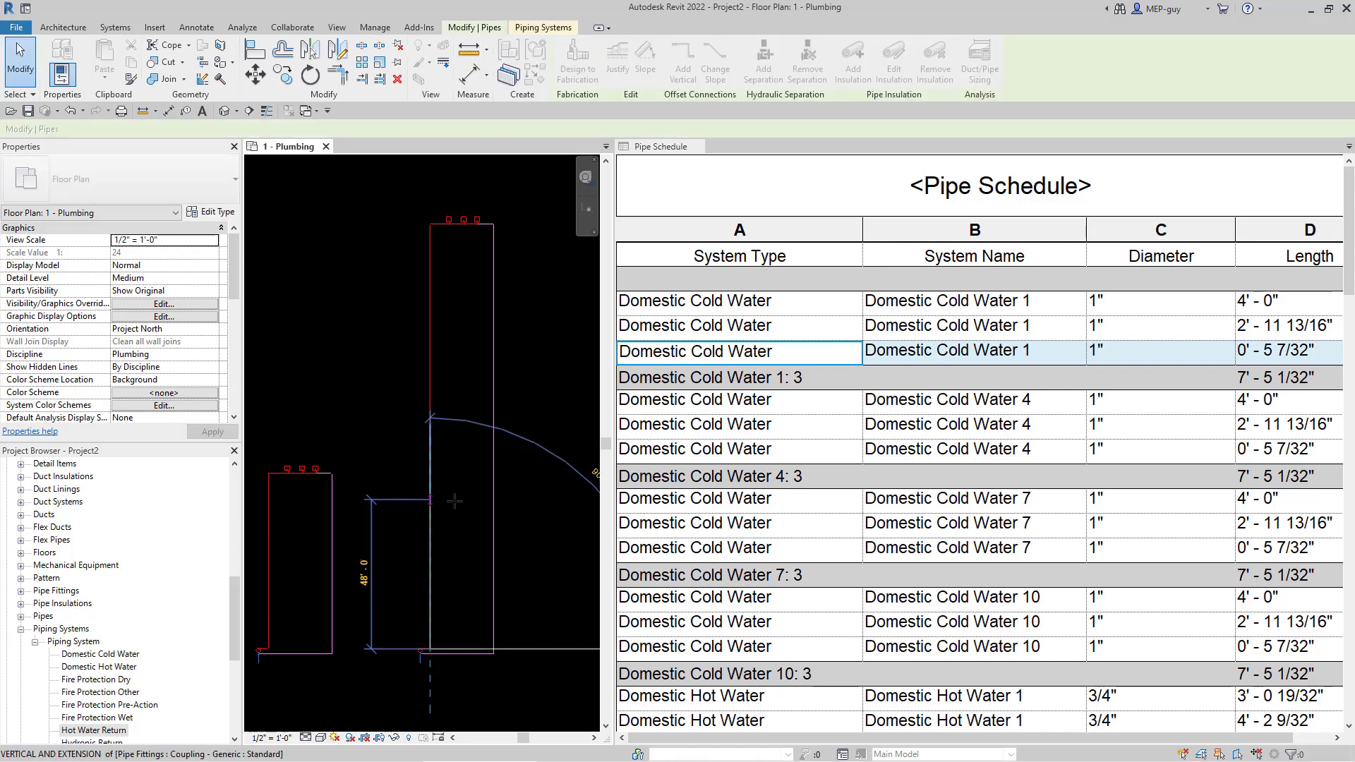
pyautogui.press('Delete')
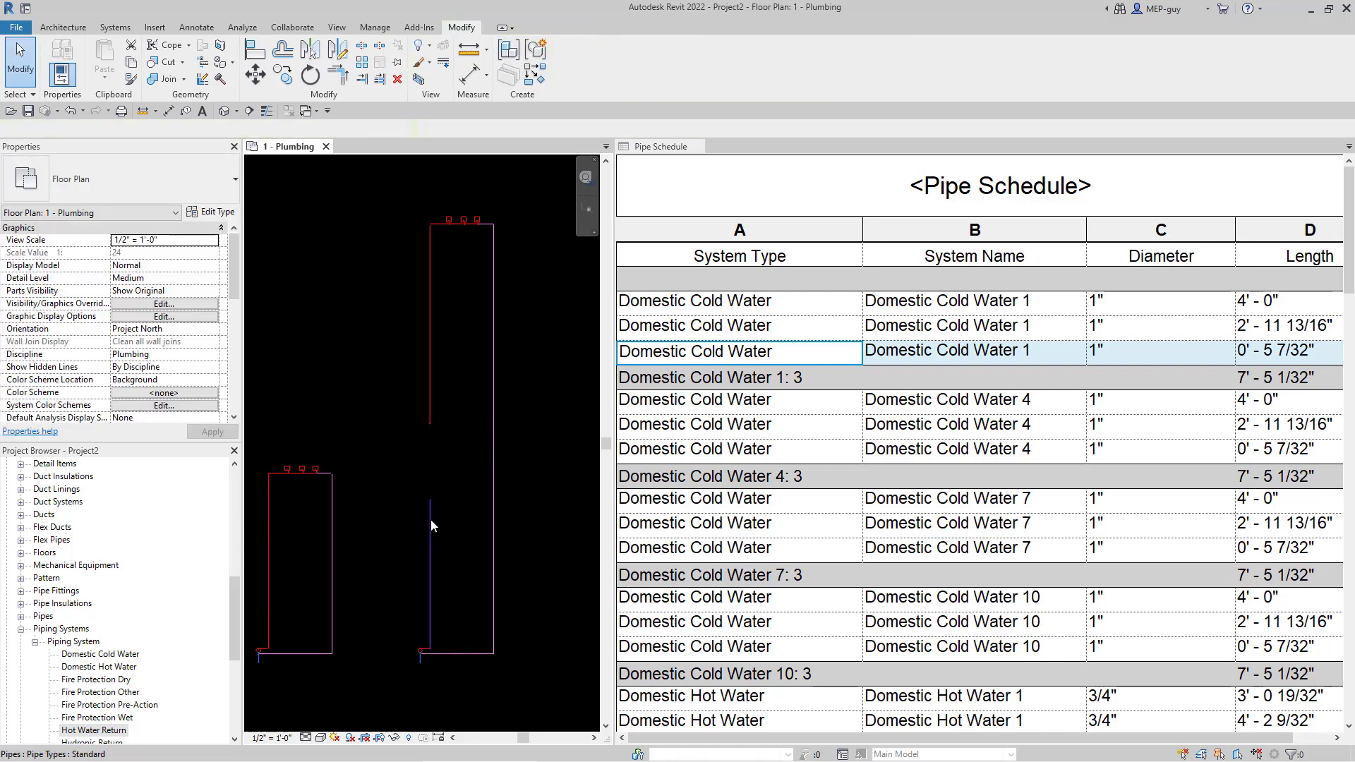
# - Draw a vertical riser from the pipe's open end up to a 50' 0" middle elevation
pyautogui.click(431, 511)
pyautogui.rightClick(430, 501)
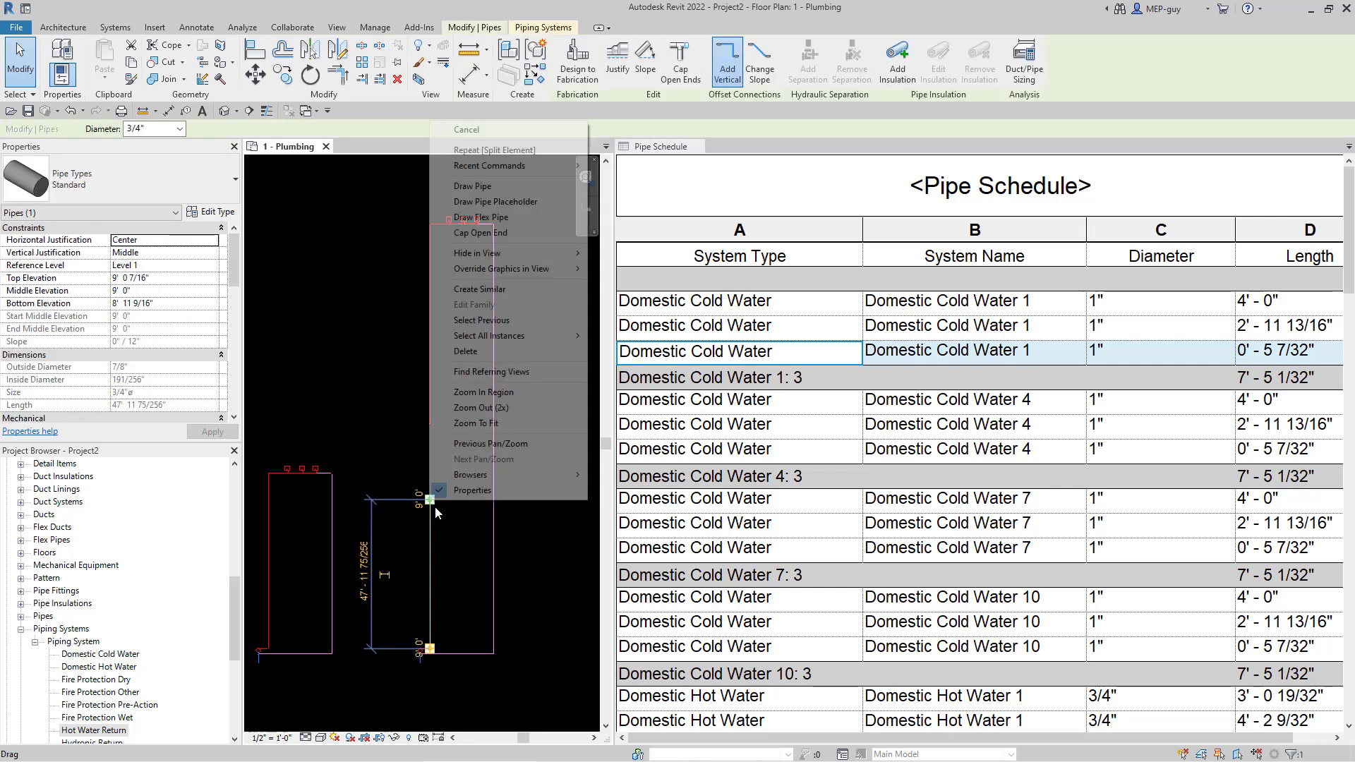
pyautogui.click(464, 187)
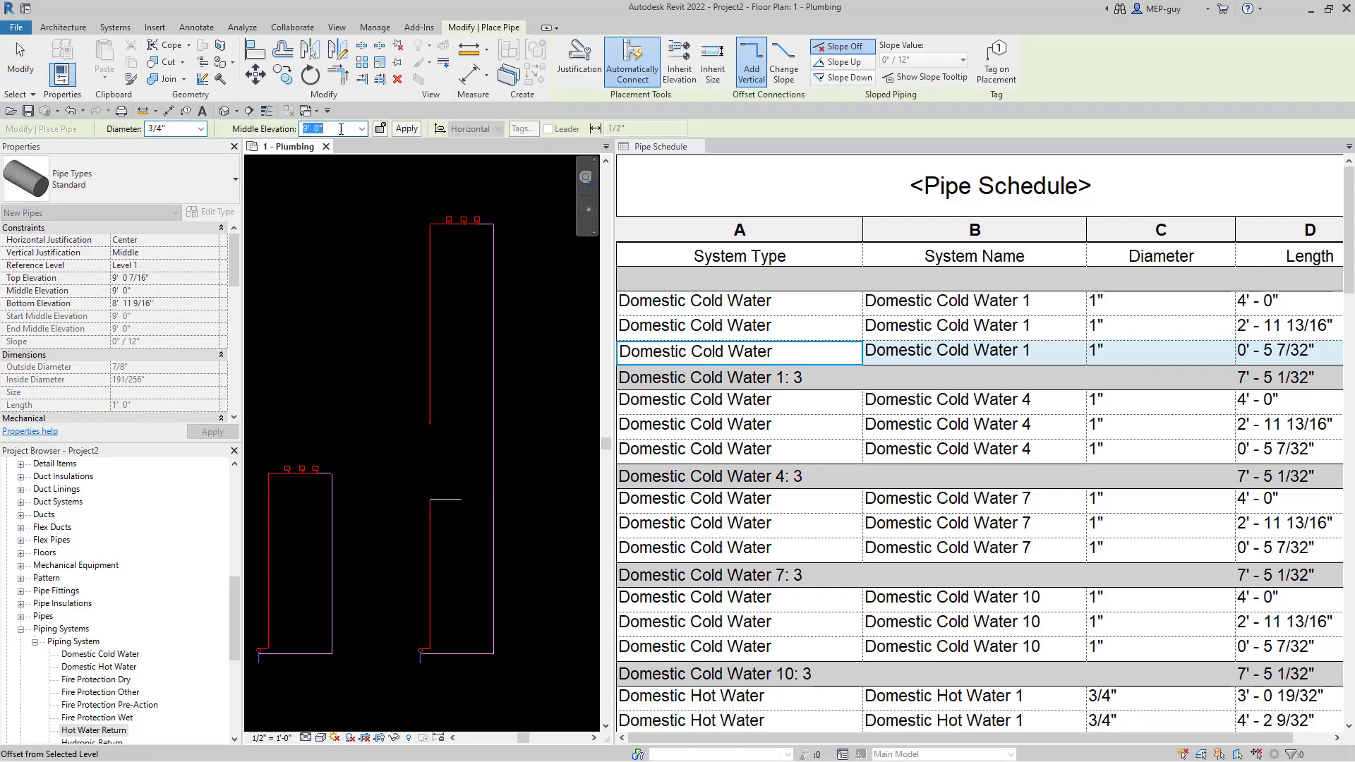
pyautogui.write('50')
pyautogui.press('Return')
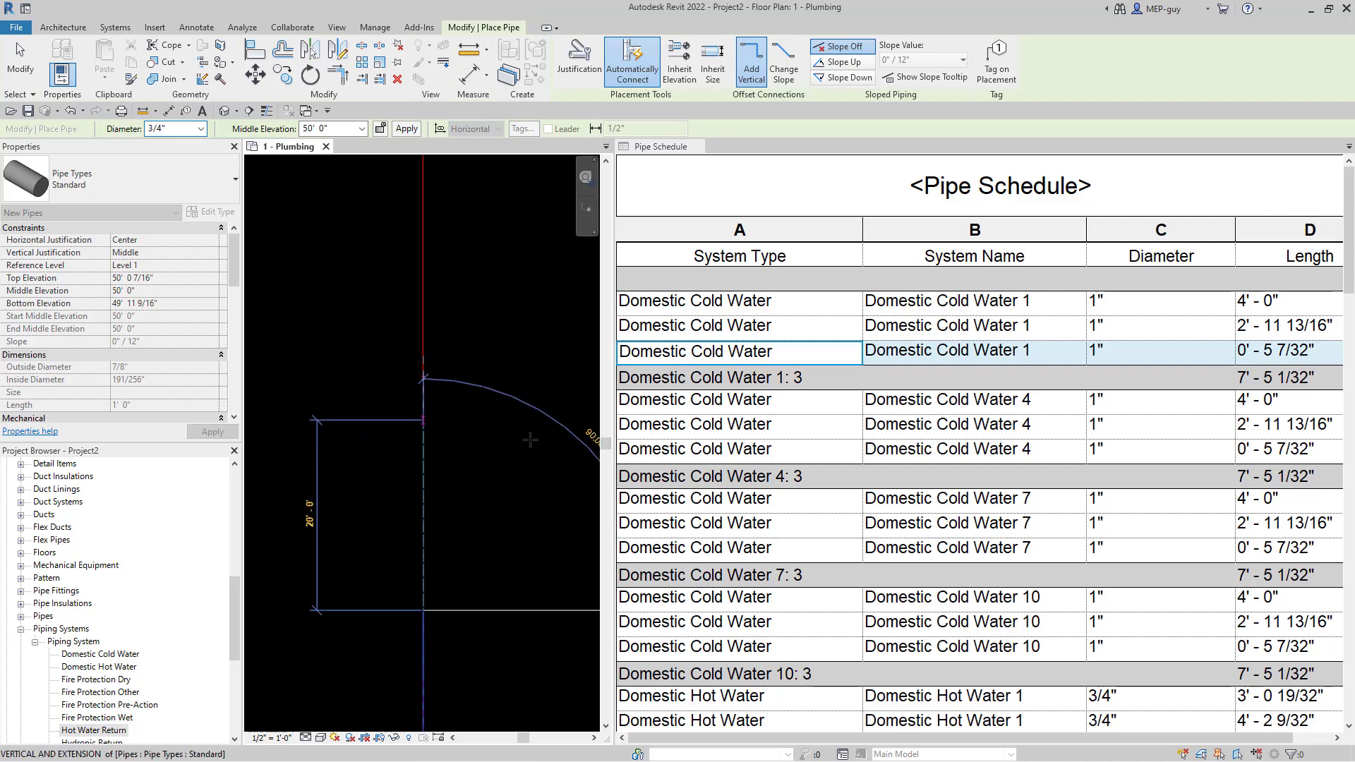
pyautogui.press('Escape')
pyautogui.press('Escape')
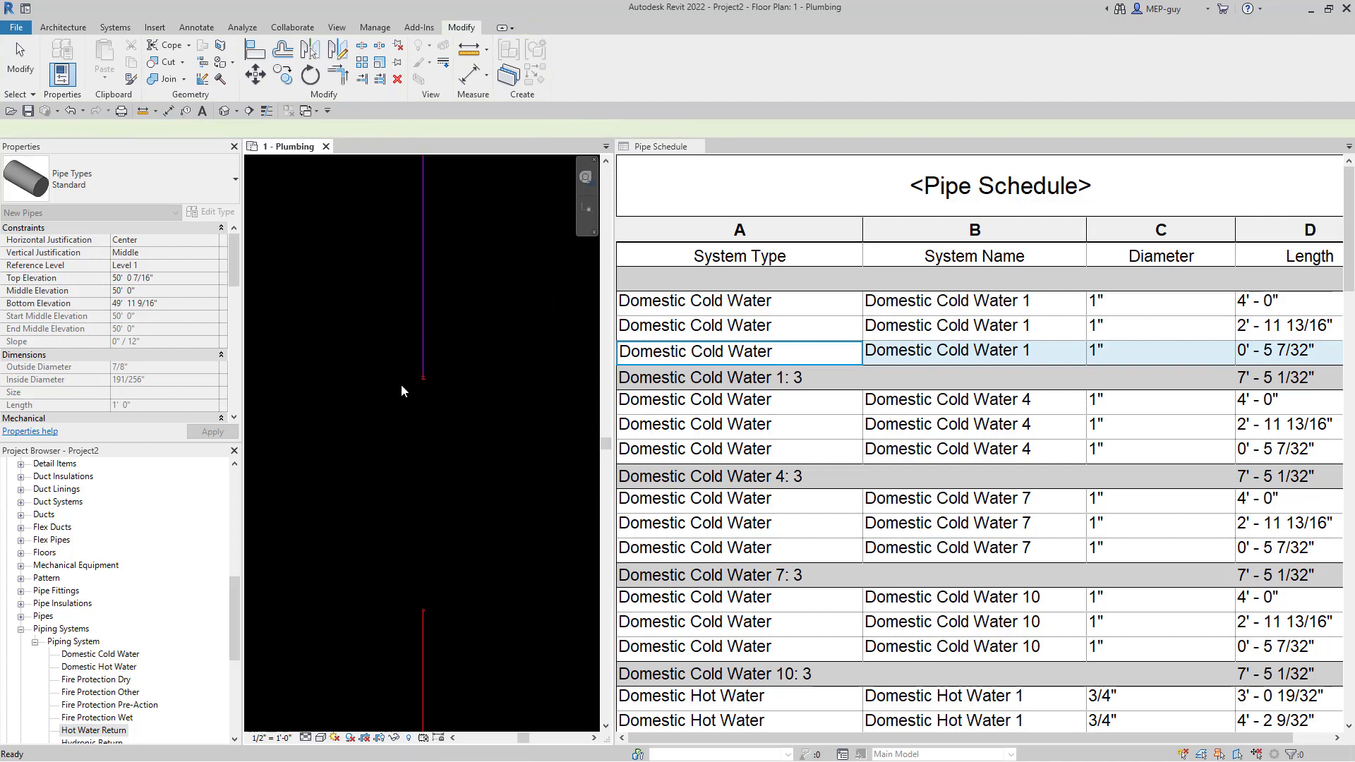
pyautogui.moveTo(403, 337); pyautogui.dragTo(474, 423)
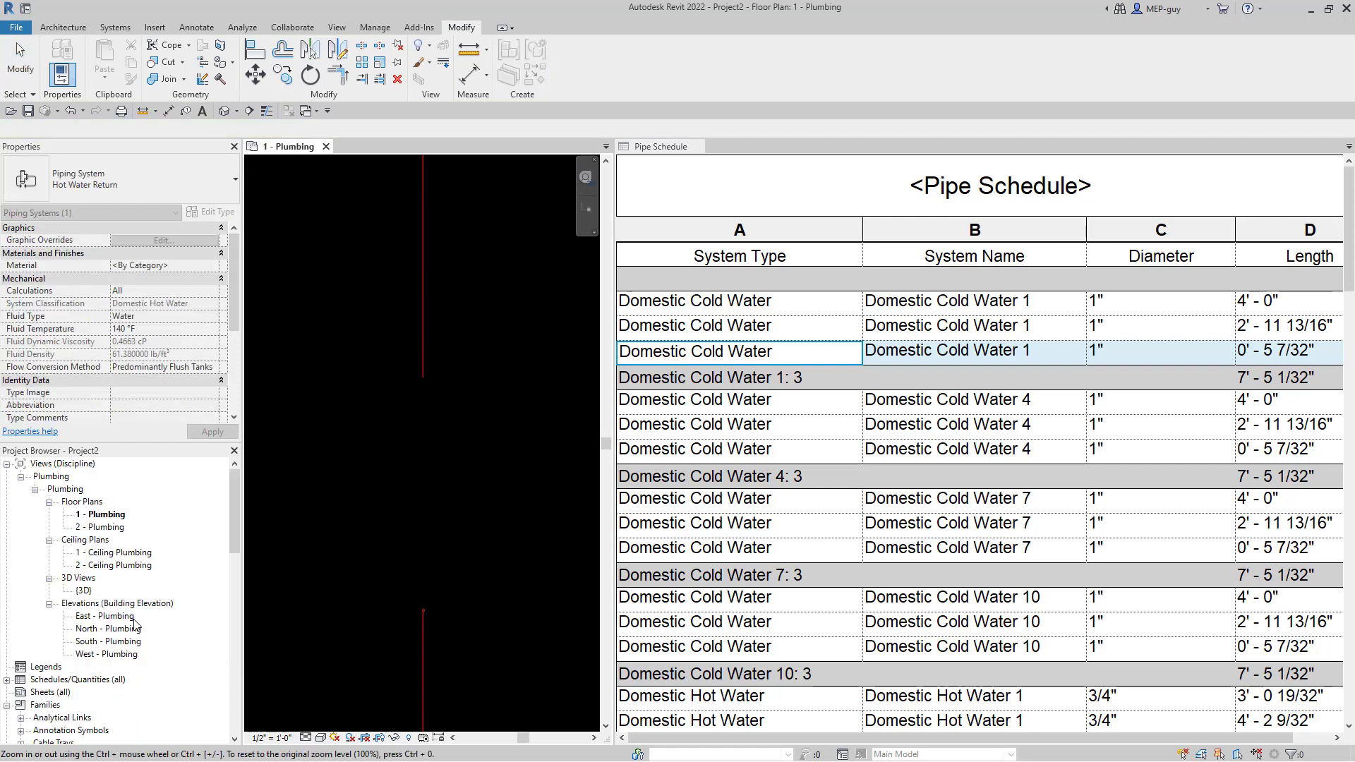
# - In the {3D} view, drag the end of the pipe at the riser's top to lengthen it
pyautogui.doubleClick(83, 591)
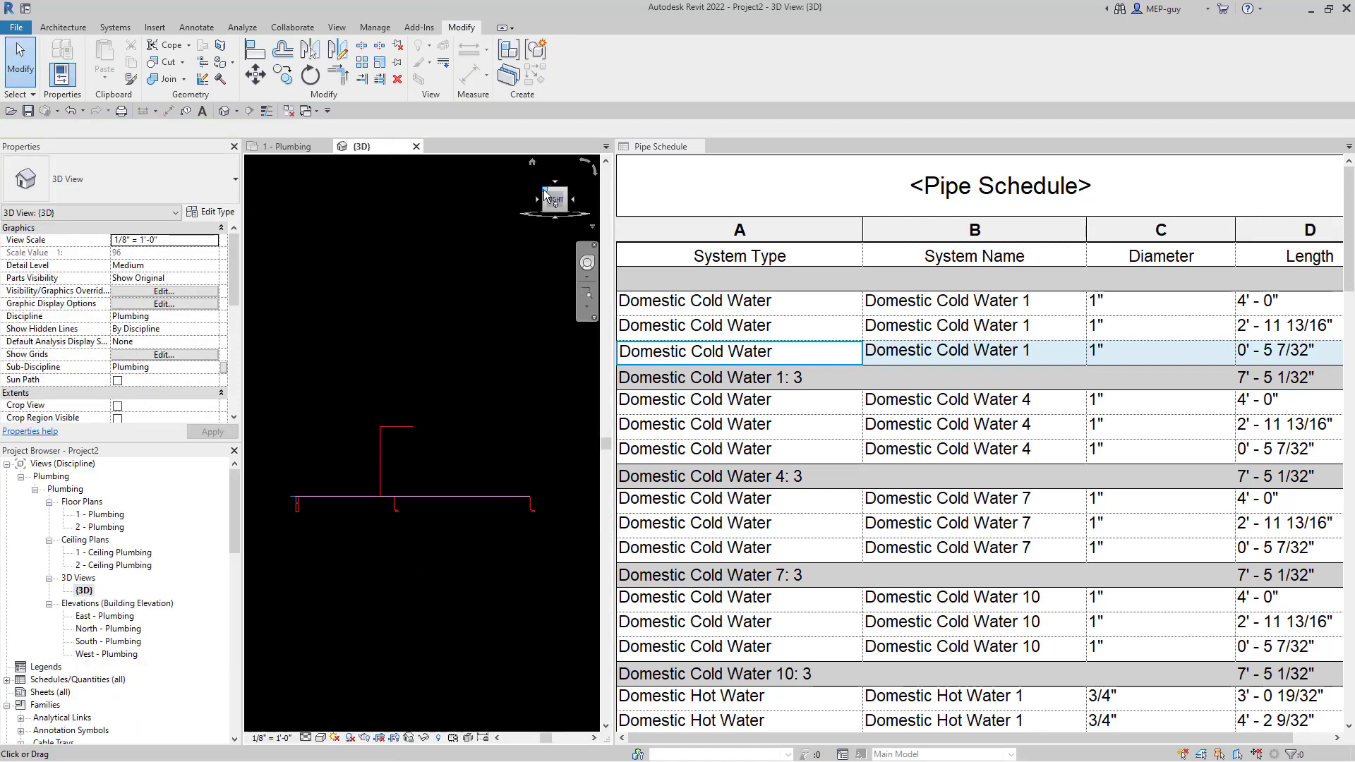
pyautogui.scroll(2, 452, 462)
pyautogui.moveTo(444, 473); pyautogui.dragTo(426, 532, button='middle')
pyautogui.scroll(2, 468, 506)
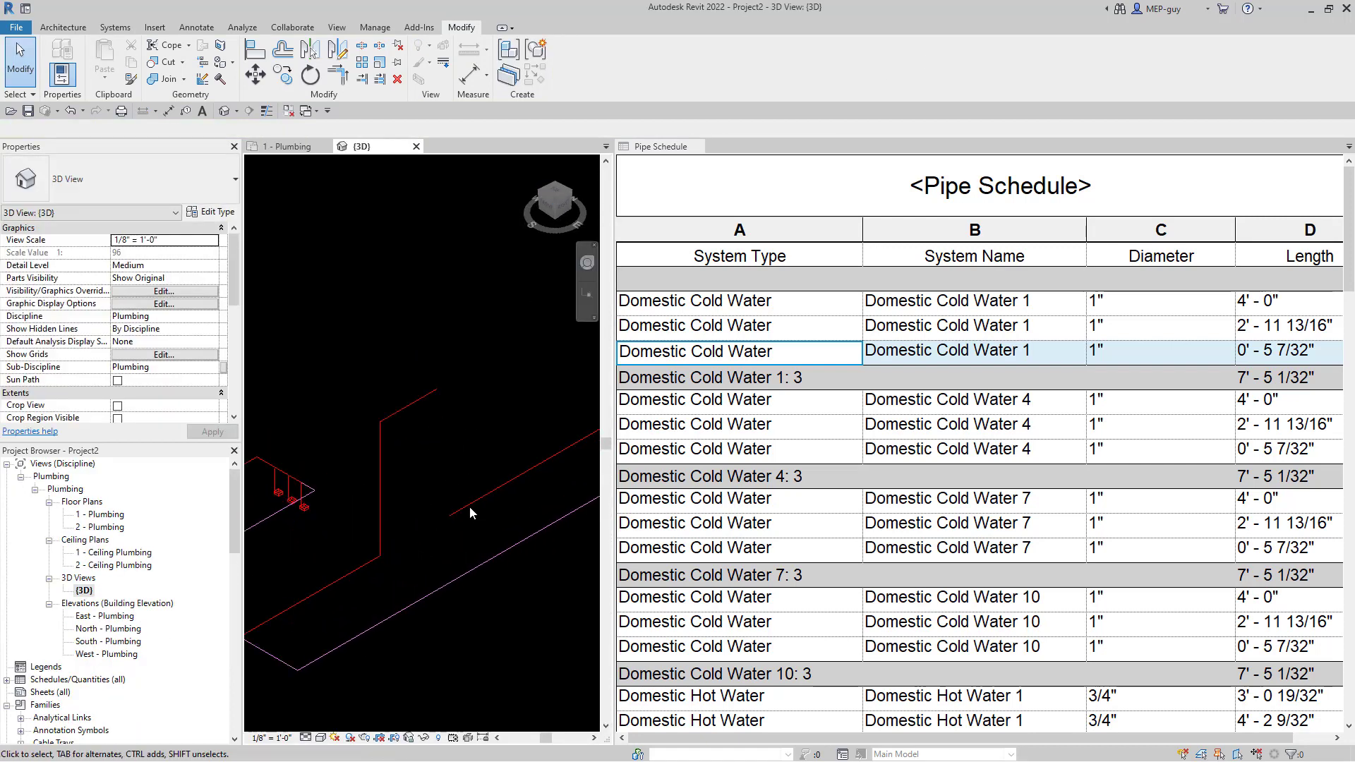
pyautogui.click(426, 353)
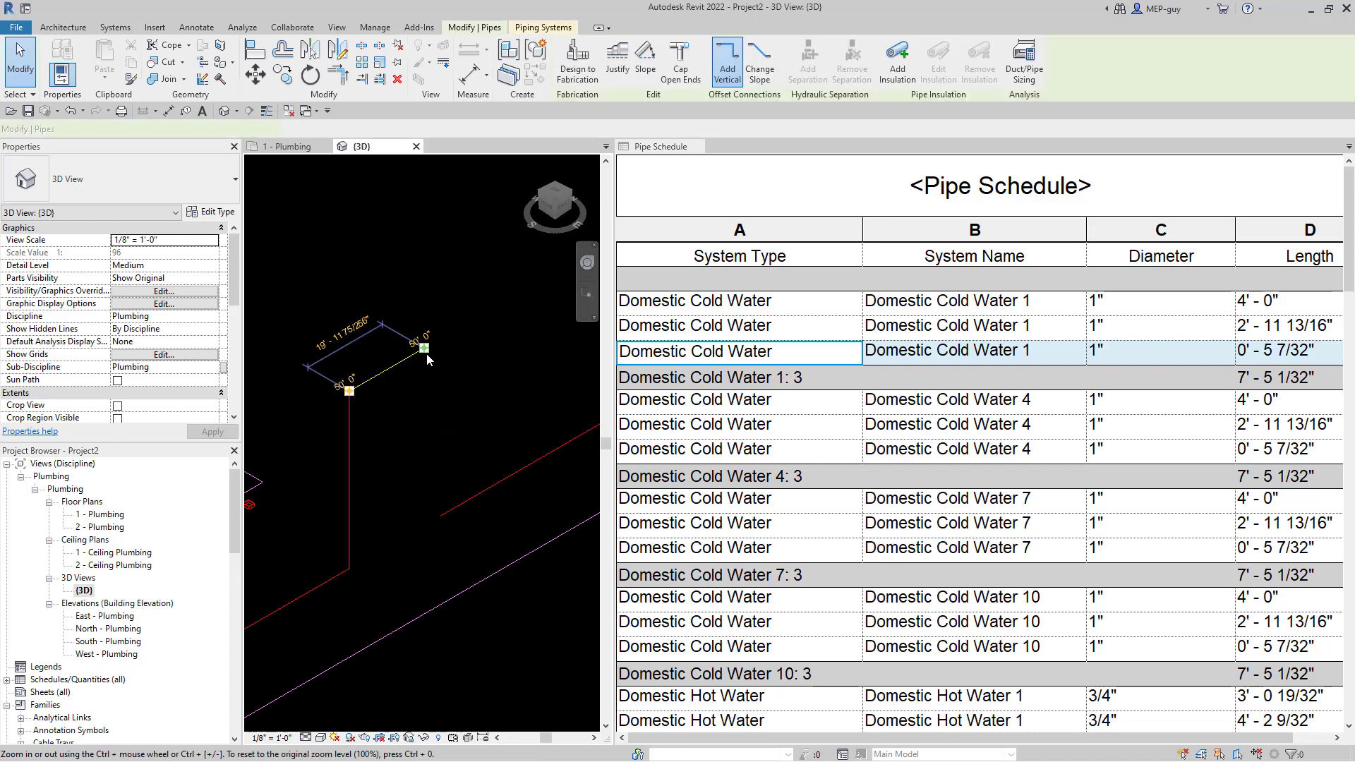
pyautogui.moveTo(424, 348)
pyautogui.mouseDown()
pyautogui.moveTo(454, 334)
pyautogui.moveTo(441, 337)
pyautogui.mouseUp()
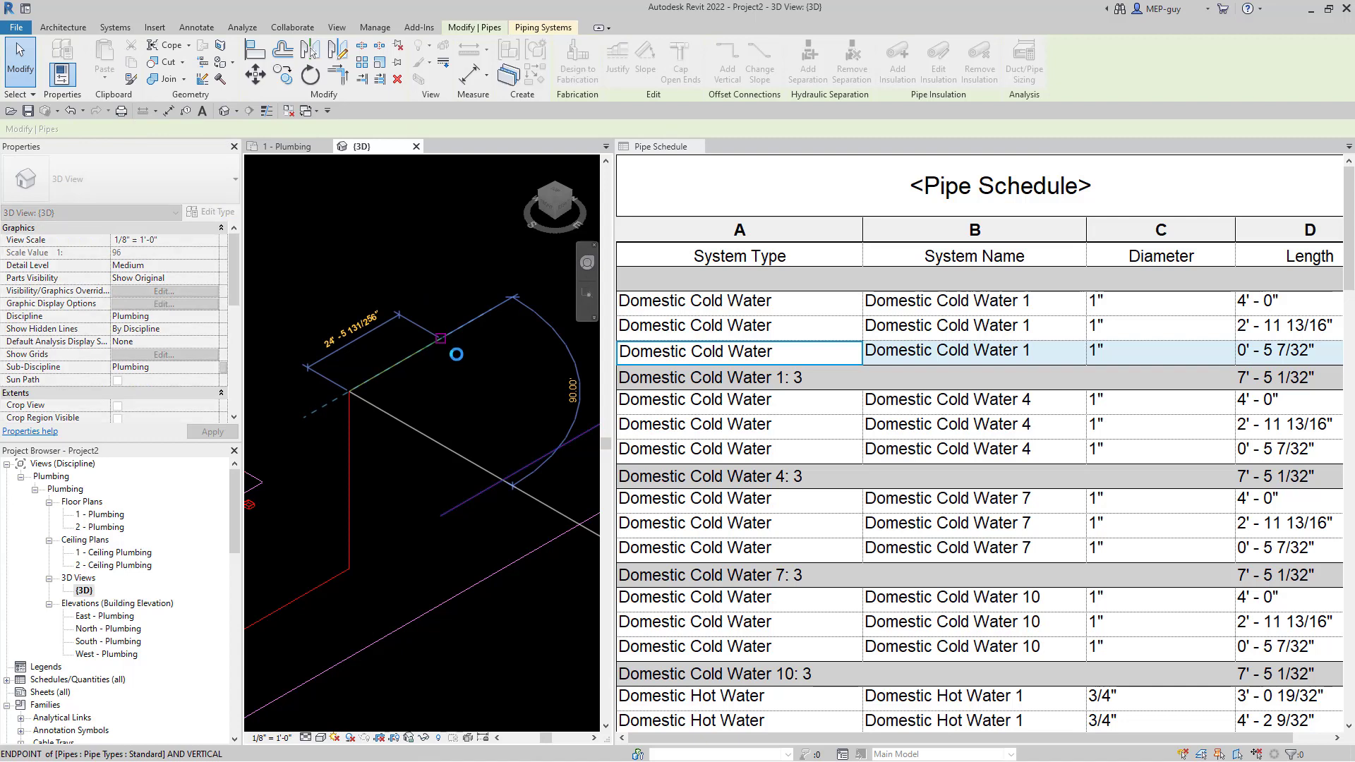
pyautogui.click(535, 396)
pyautogui.scroll(-3, 528, 378)
pyautogui.scroll(-3, 395, 549)
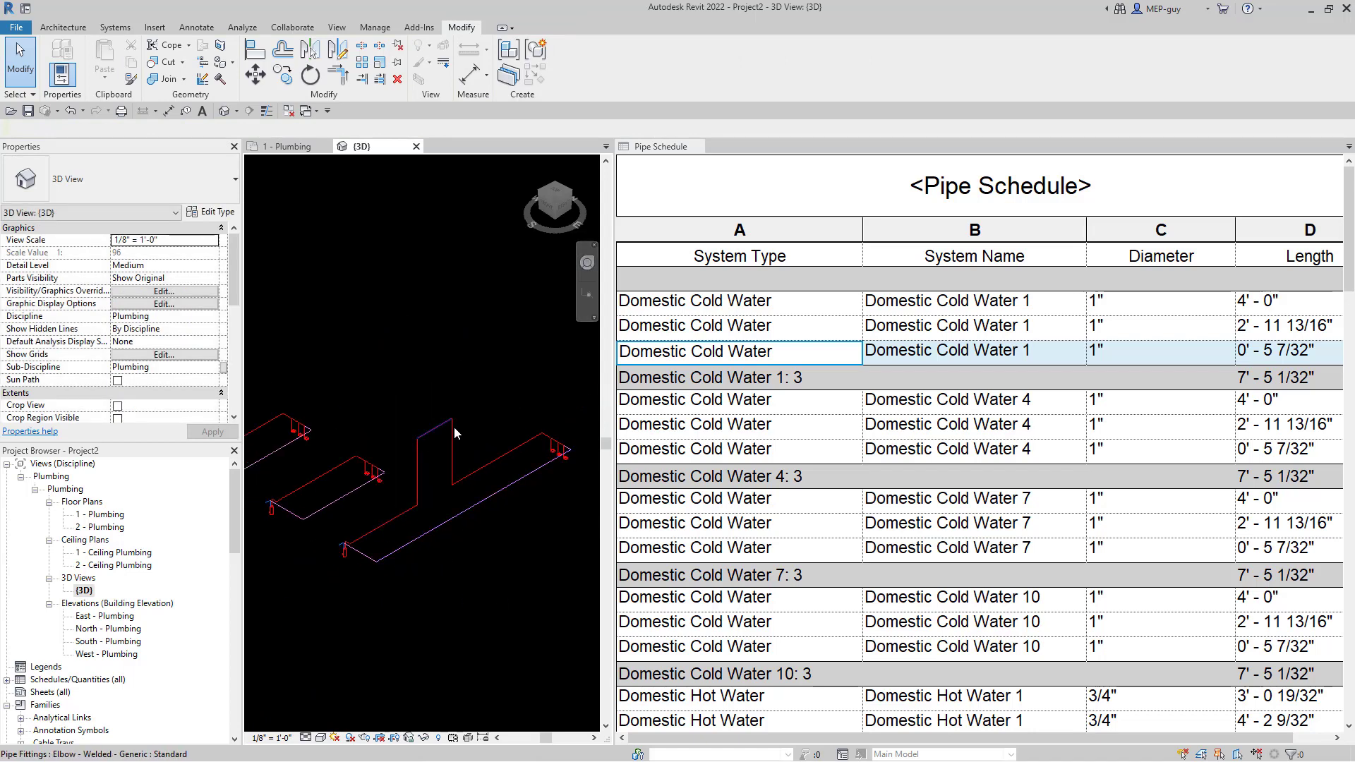
pyautogui.moveTo(460, 584); pyautogui.dragTo(379, 604, button='middle')
pyautogui.scroll(2, 360, 581)
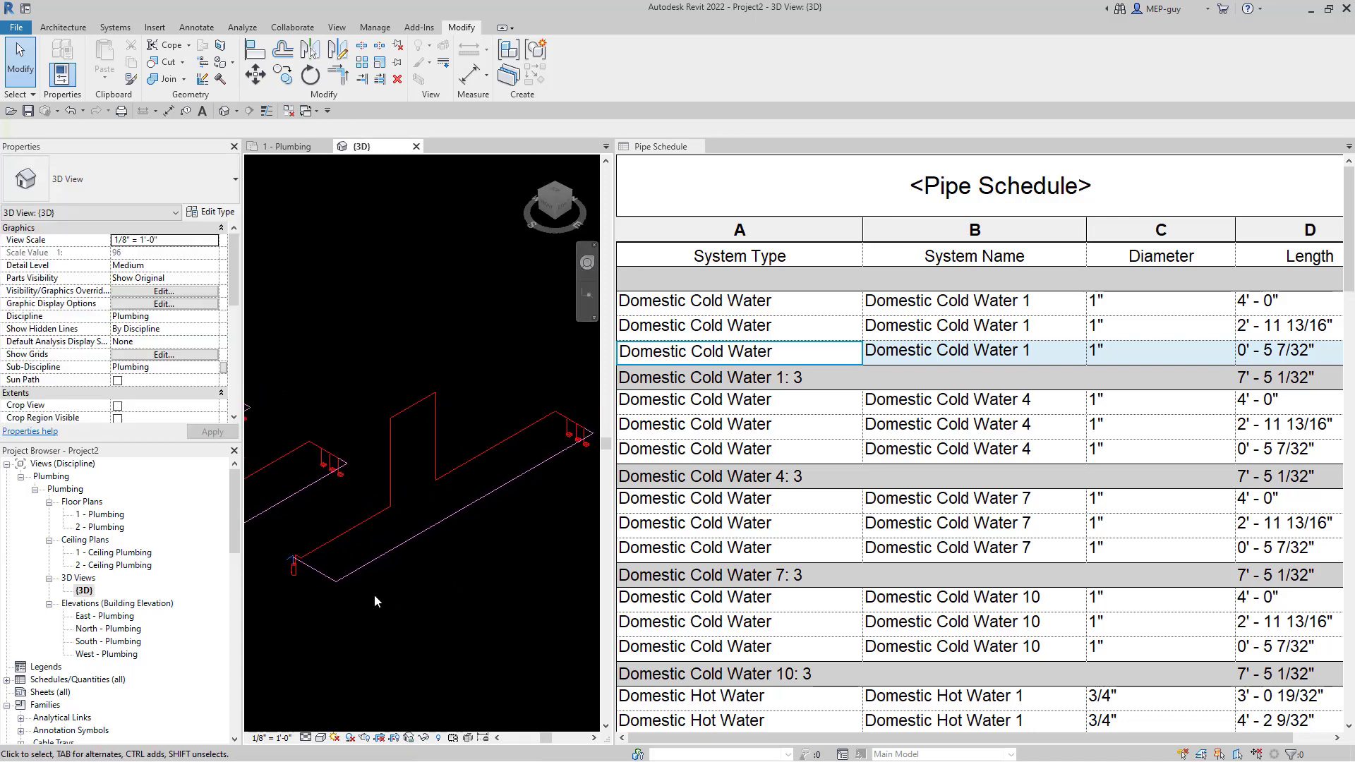
pyautogui.scroll(-2, 383, 594)
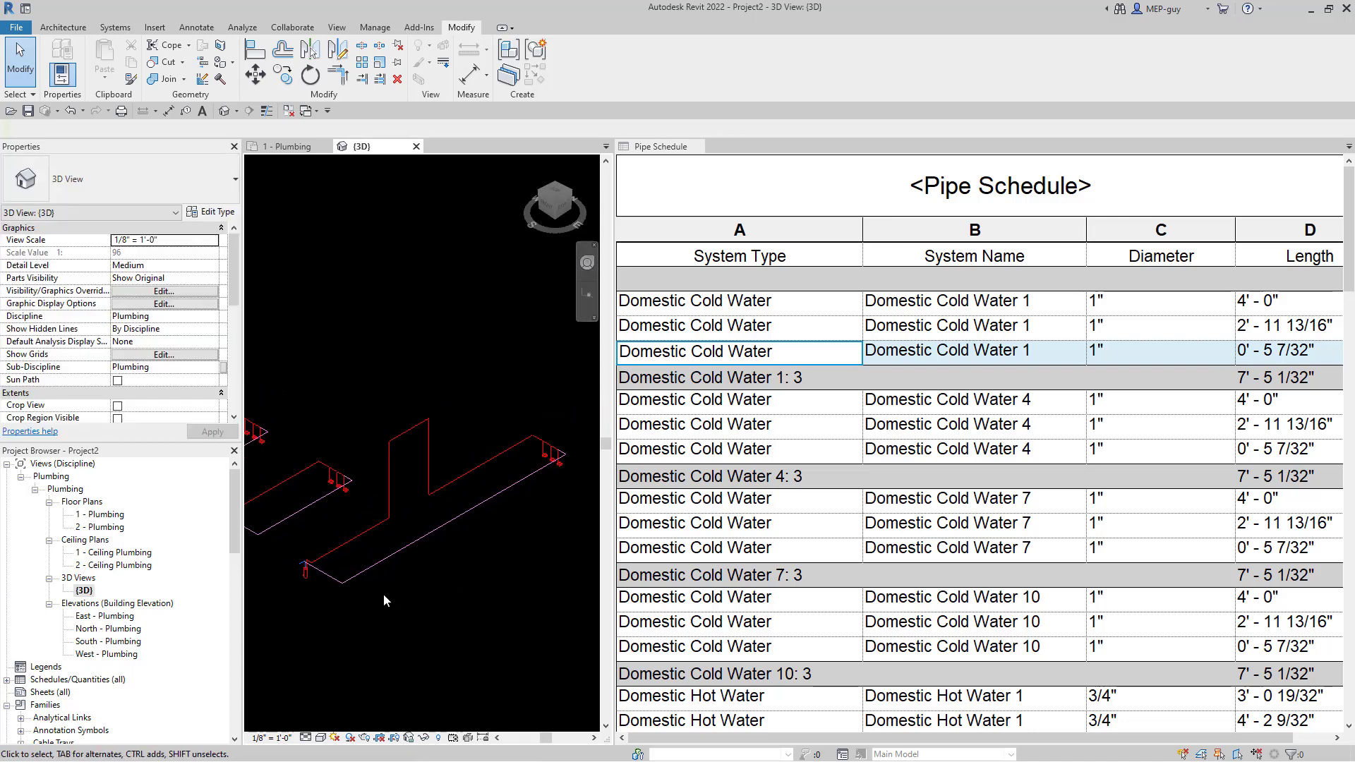
# - Set the 1 - Plumbing plan's view range Top to Unlimited
pyautogui.click(302, 147)
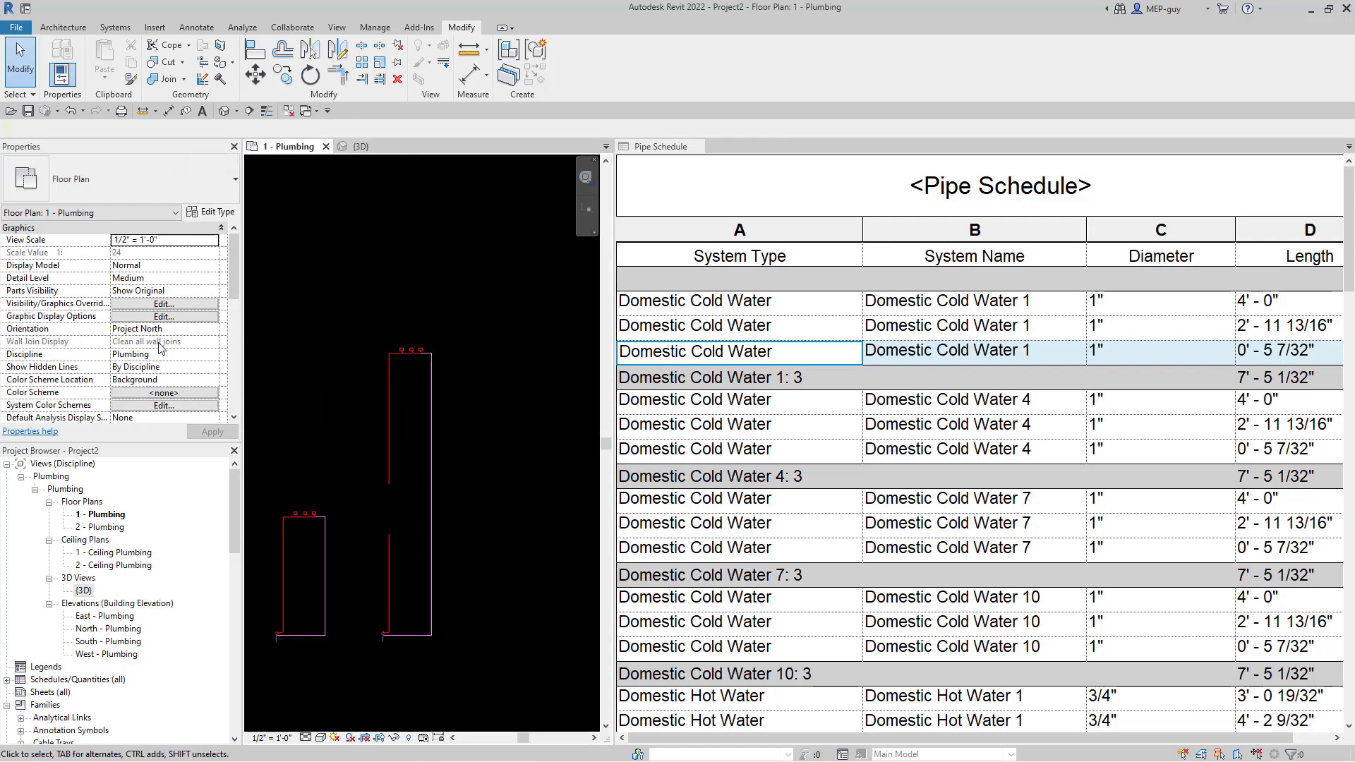
pyautogui.scroll(-3, 170, 311)
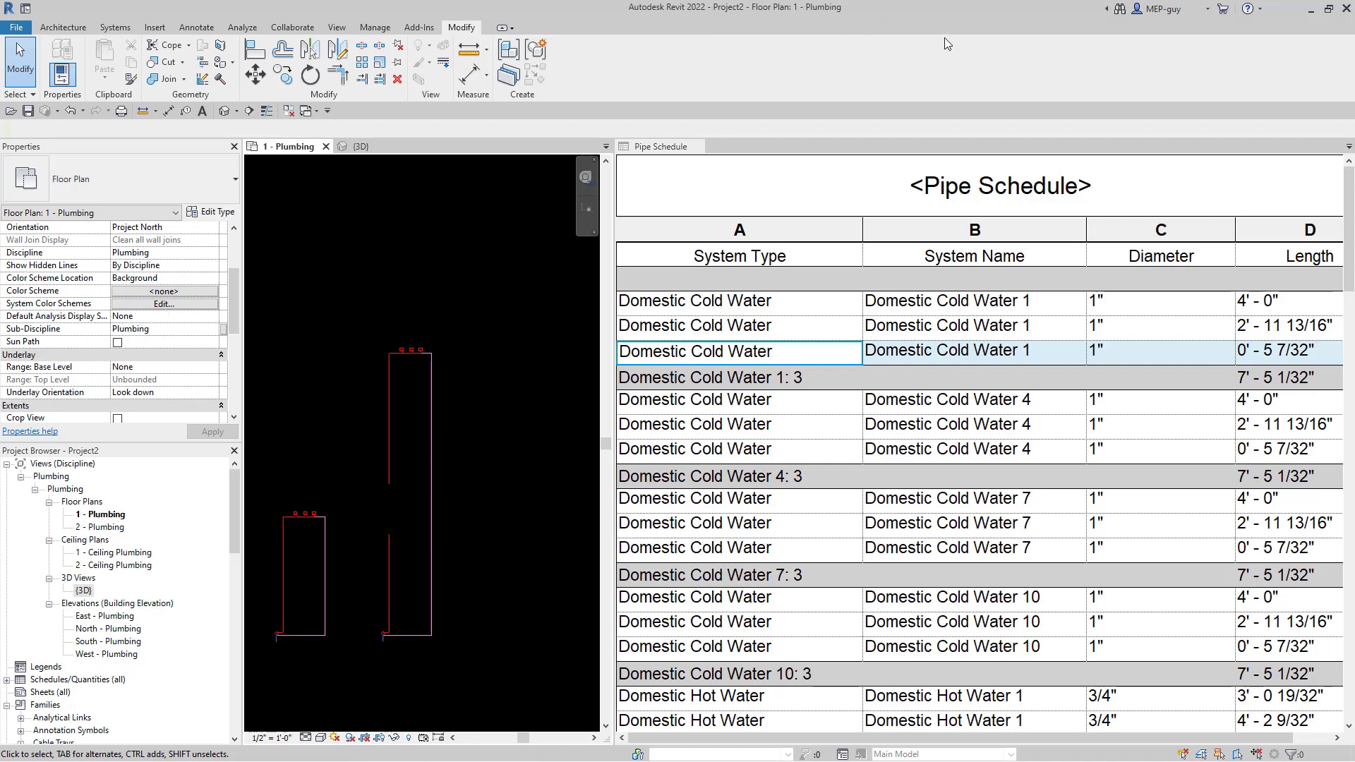
pyautogui.scroll(-3, 154, 352)
pyautogui.click(162, 343)
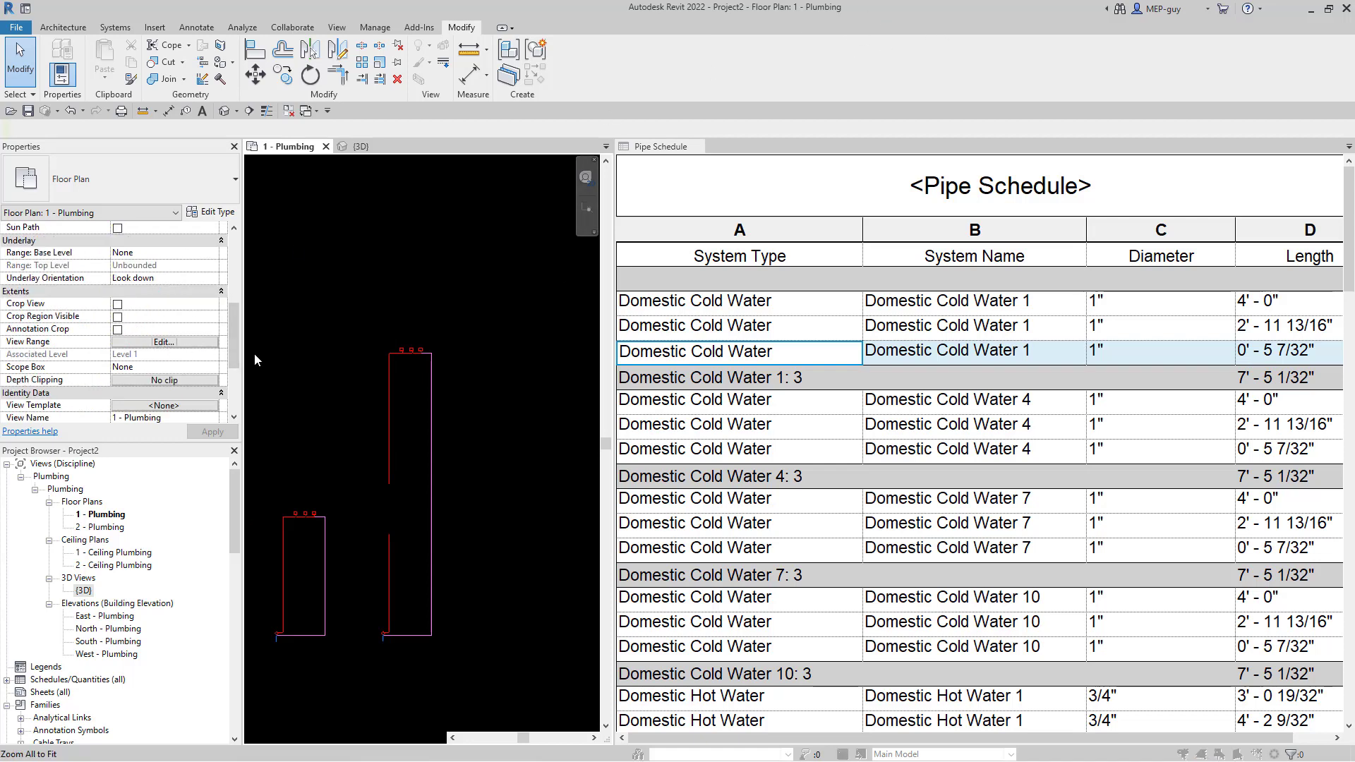
pyautogui.click(1047, 218)
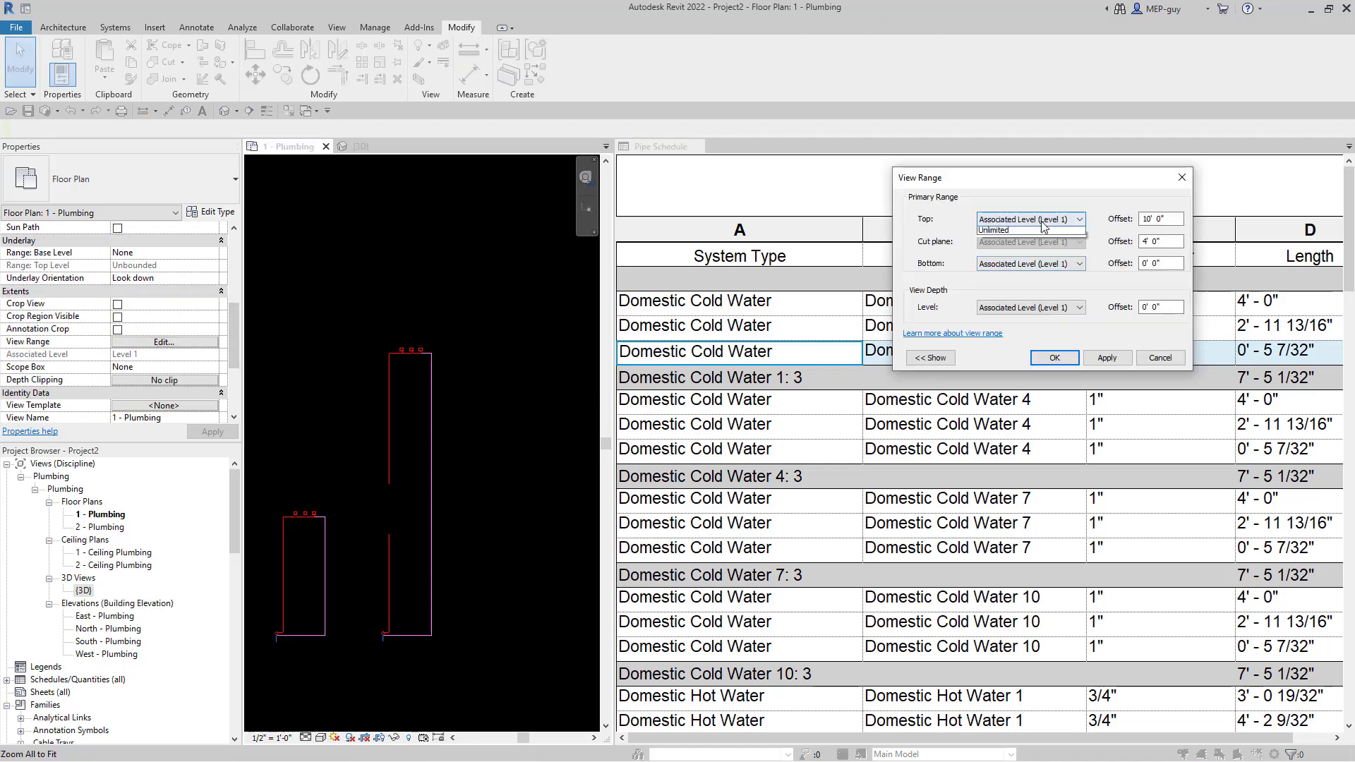
pyautogui.click(1030, 253)
pyautogui.click(1047, 359)
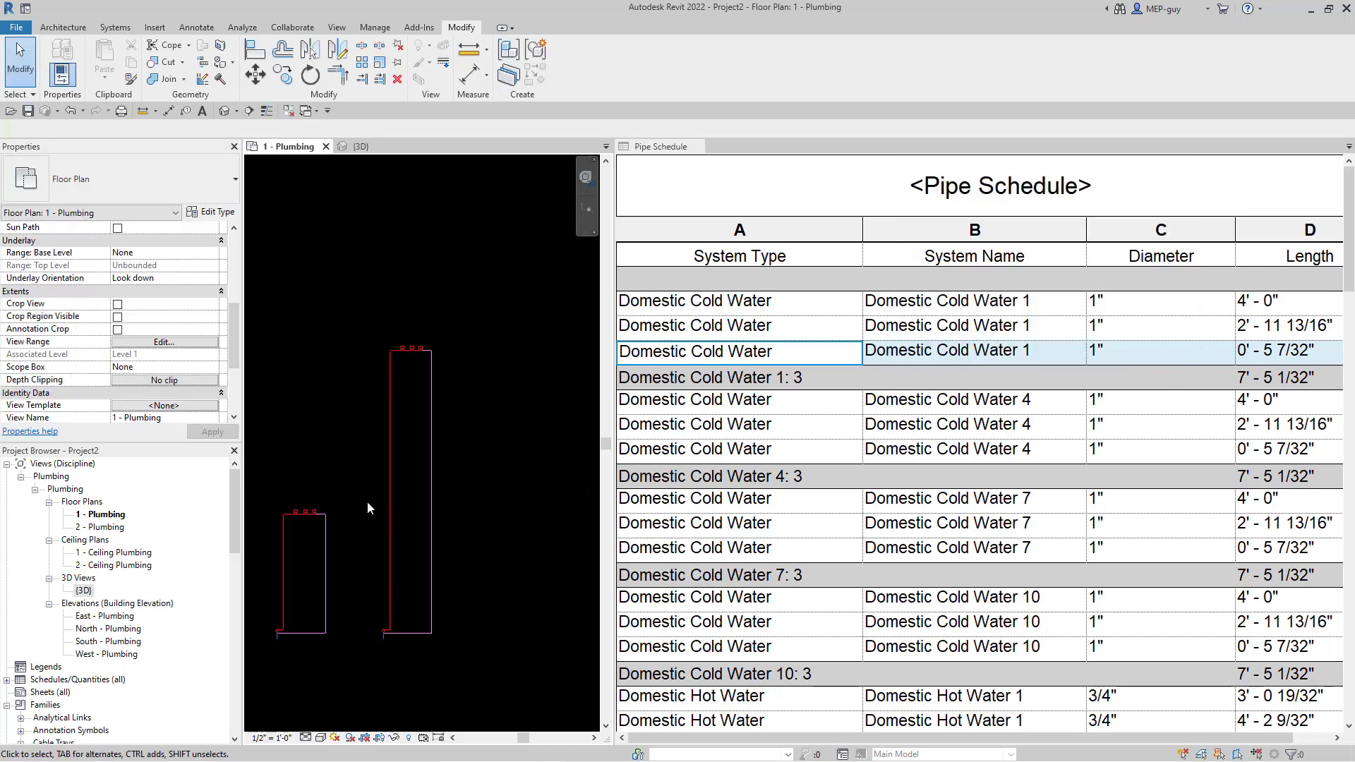
# - Window-select the hot water piping around the tall fixture
pyautogui.moveTo(361, 286); pyautogui.dragTo(505, 701)
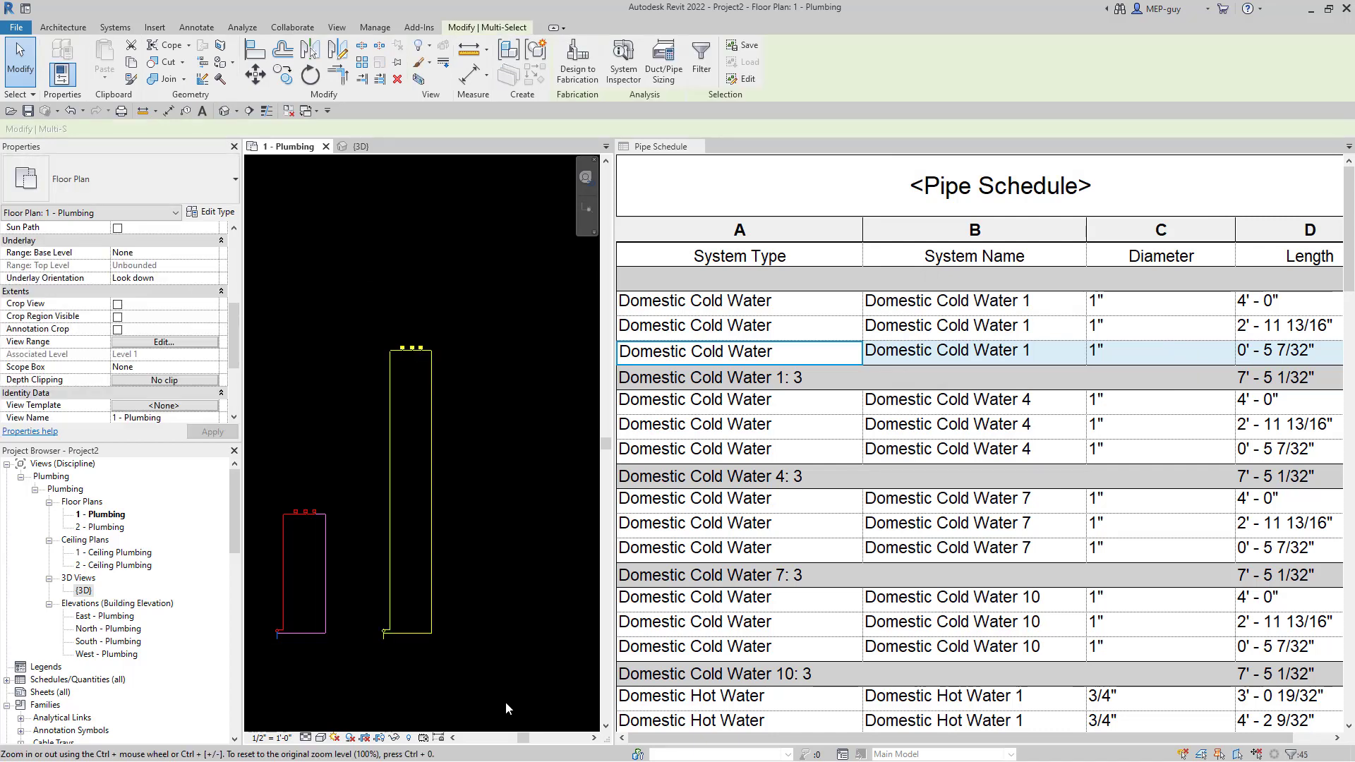
pyautogui.scroll(5, 369, 683)
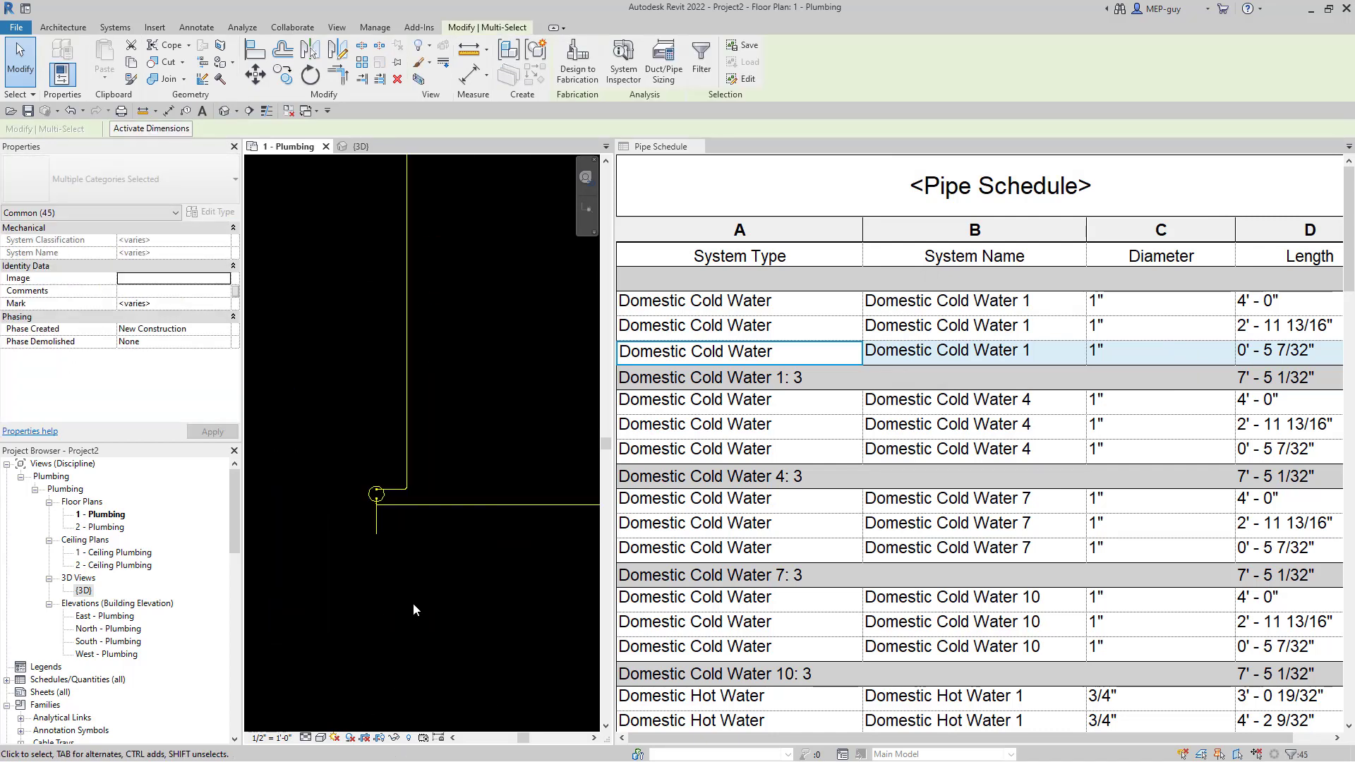
pyautogui.moveTo(349, 471); pyautogui.dragTo(396, 575)
pyautogui.scroll(6, 374, 668)
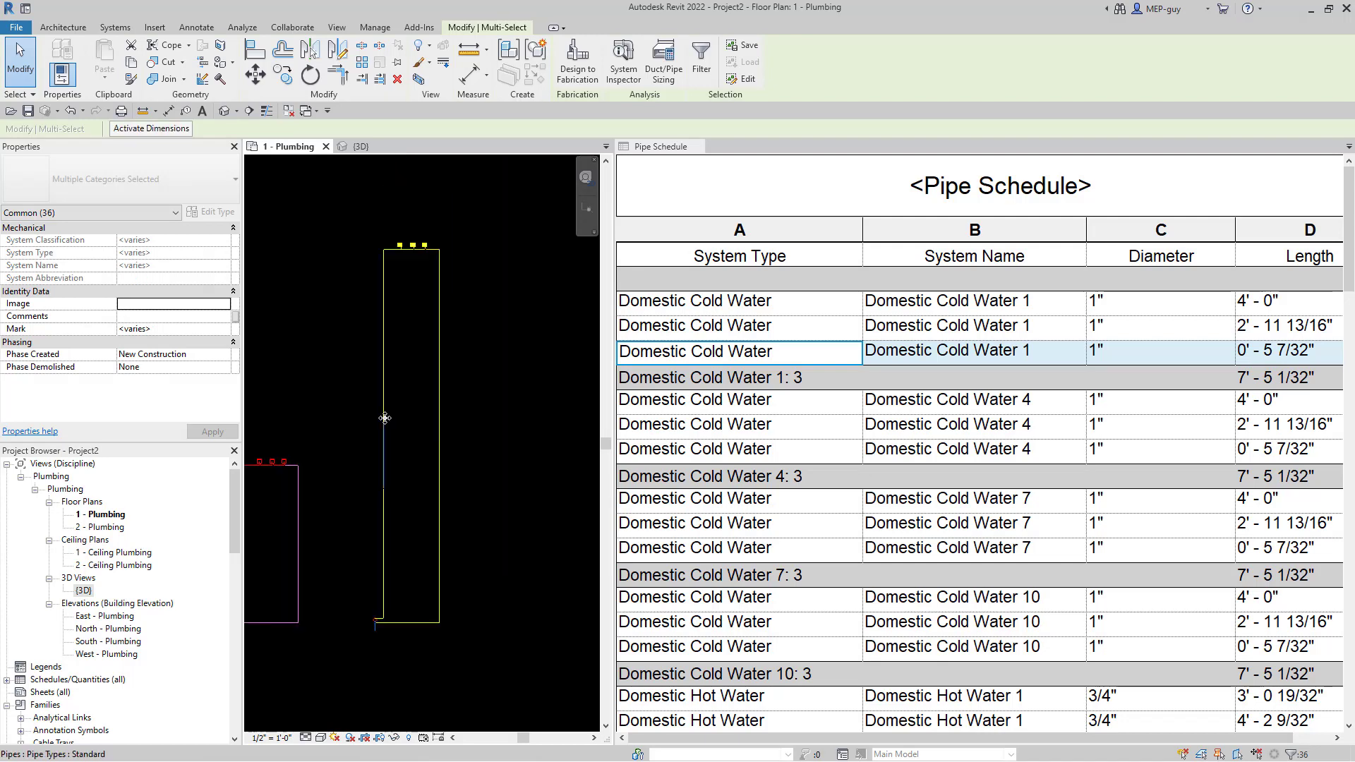
pyautogui.scroll(7, 422, 229)
pyautogui.scroll(-1, 506, 240)
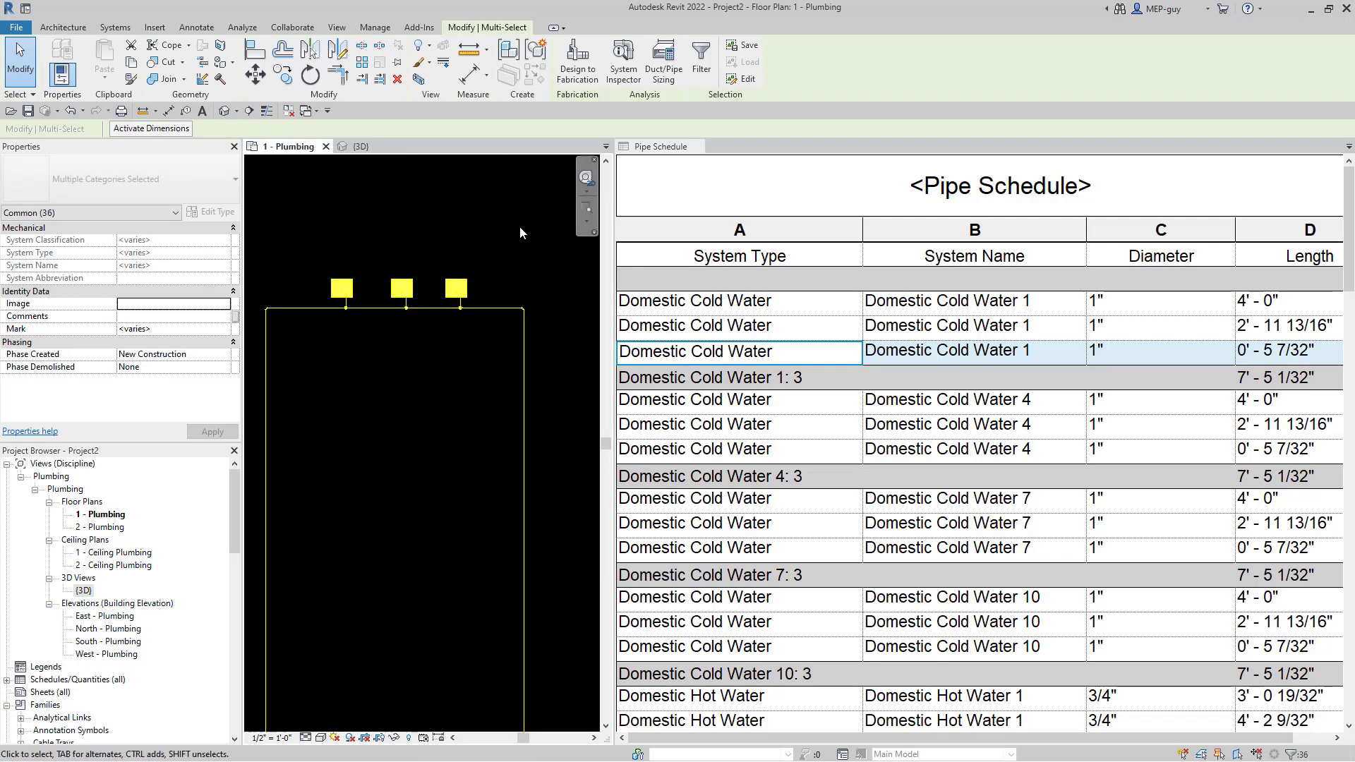
pyautogui.moveTo(520, 226); pyautogui.dragTo(293, 302)
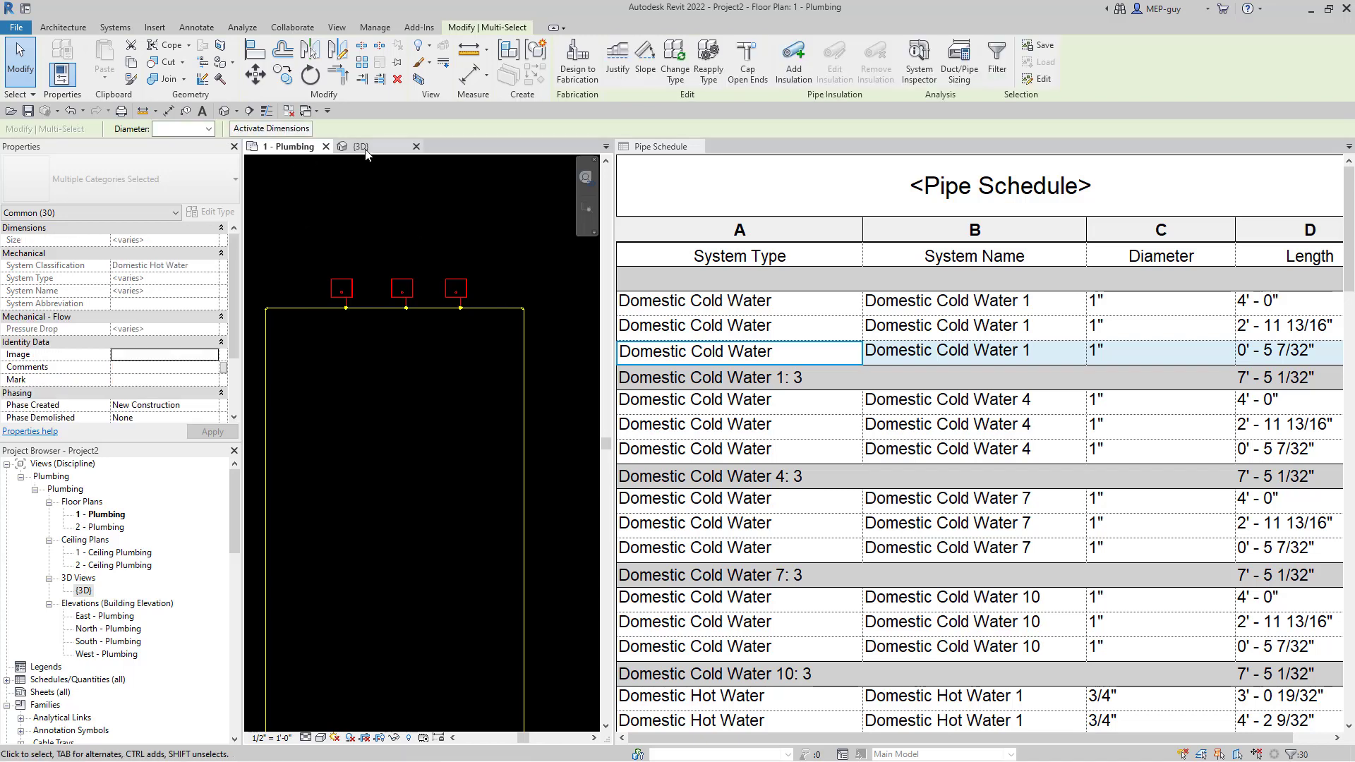
# - In the 3D view, refine the selection to the hot water pipes, excluding the sinks
pyautogui.hotkey('ctrl', 'Tab')
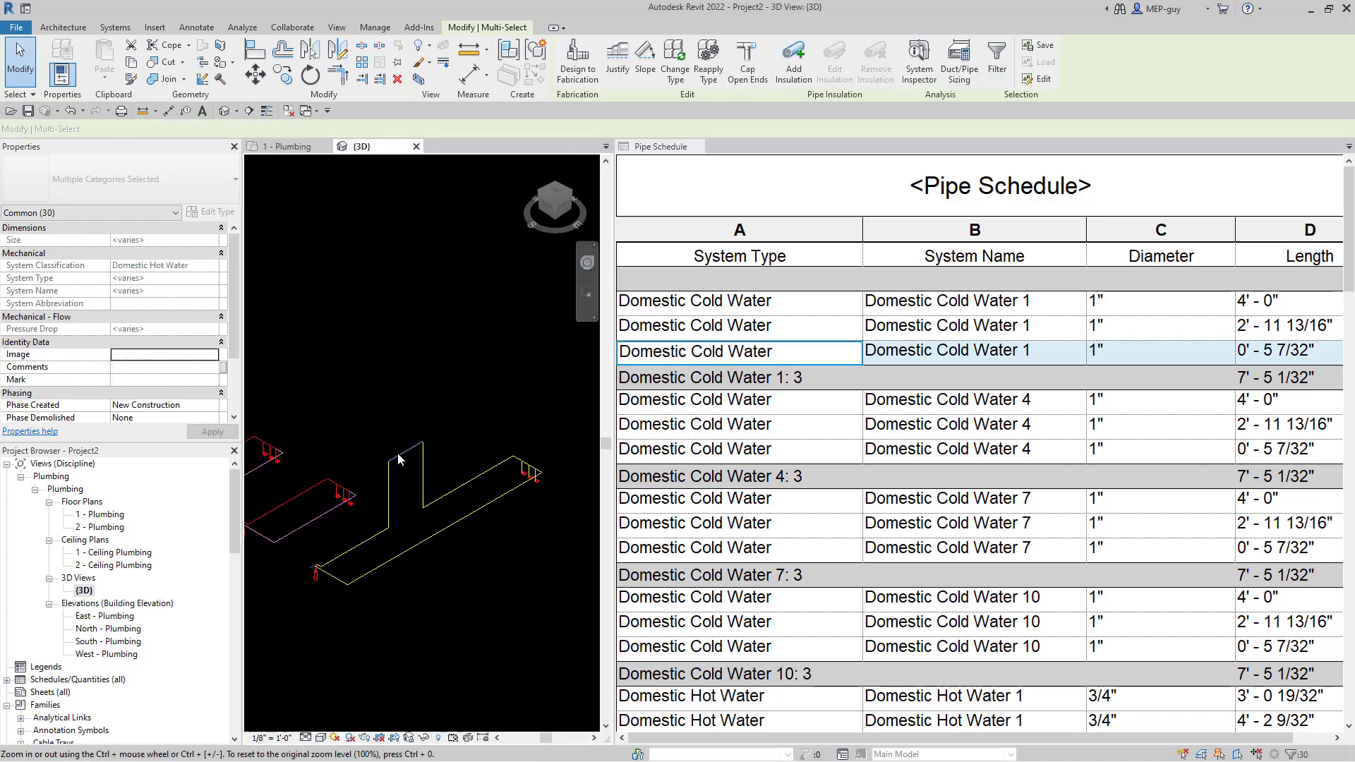
pyautogui.scroll(3, 523, 470)
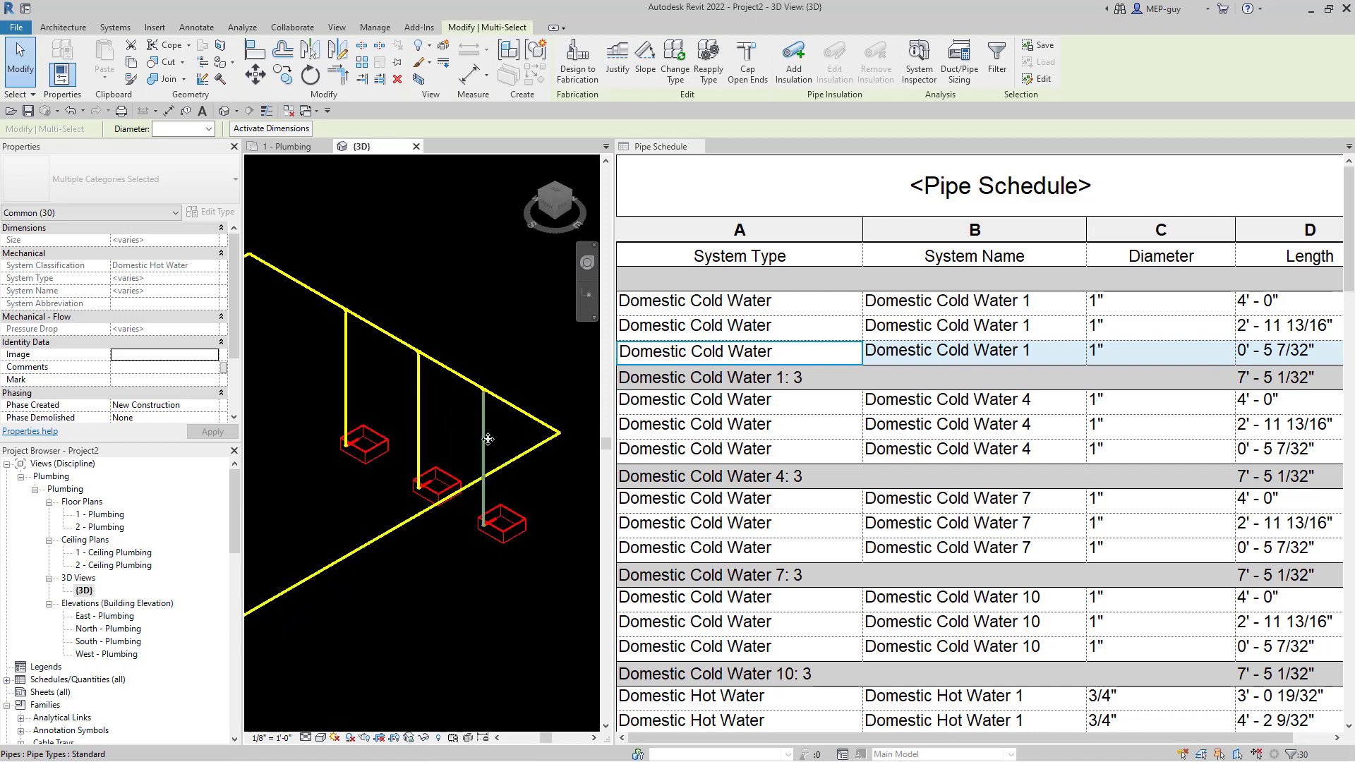
pyautogui.moveTo(500, 423); pyautogui.dragTo(314, 431)
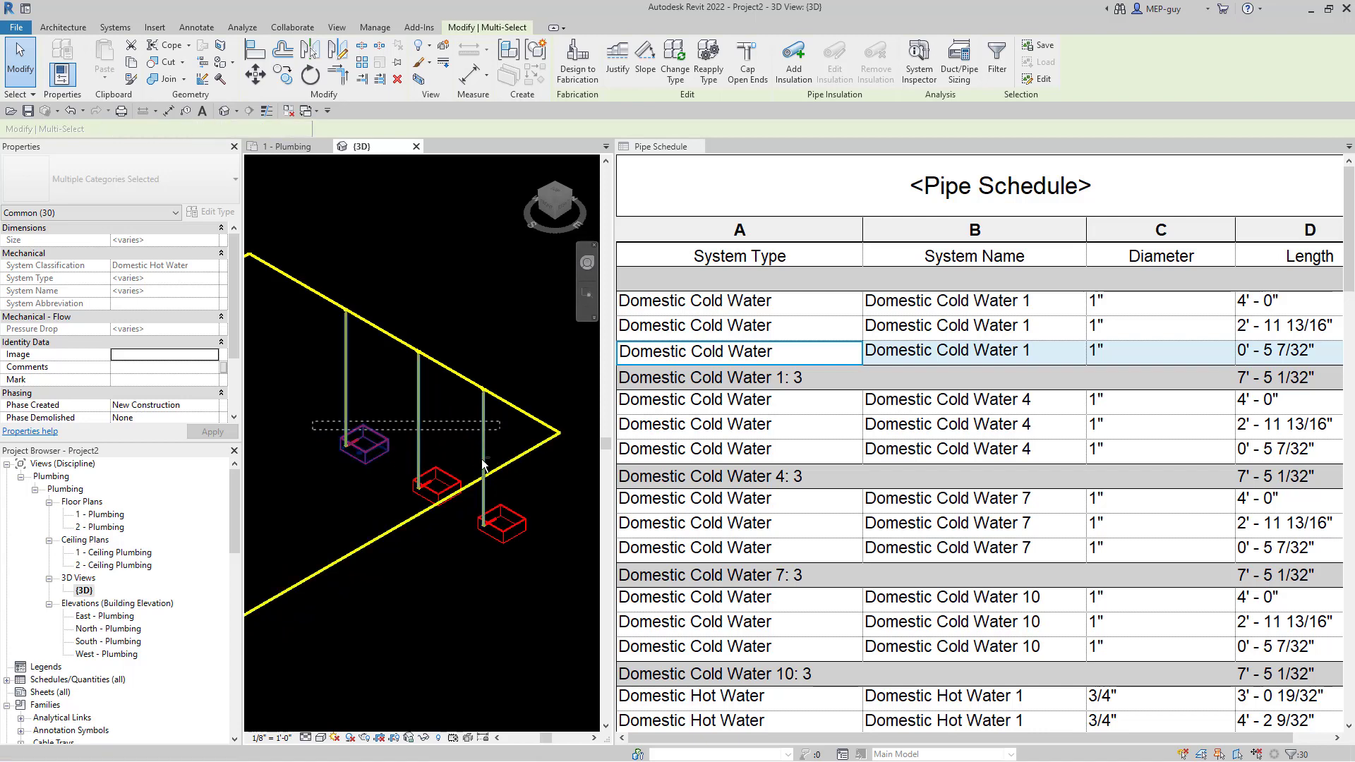
pyautogui.scroll(3, 507, 528)
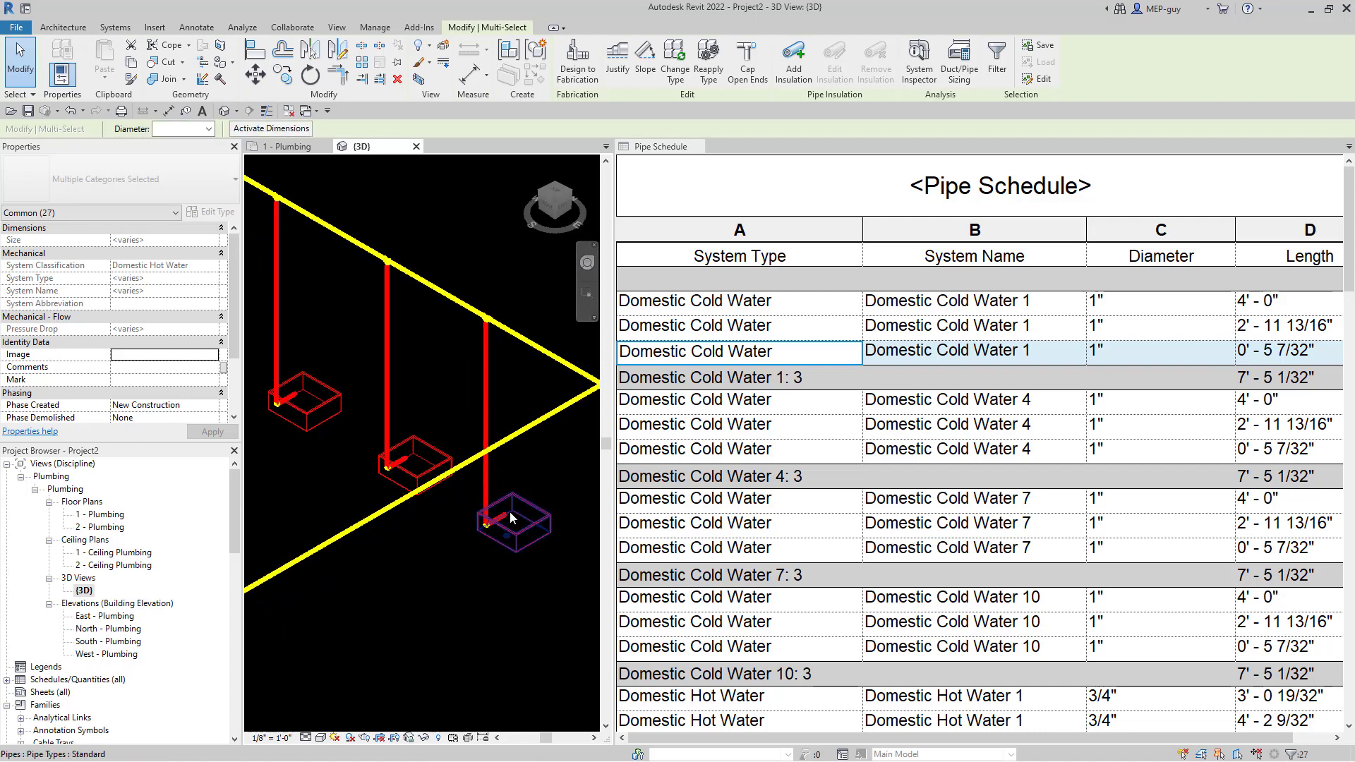
pyautogui.scroll(-2, 545, 468)
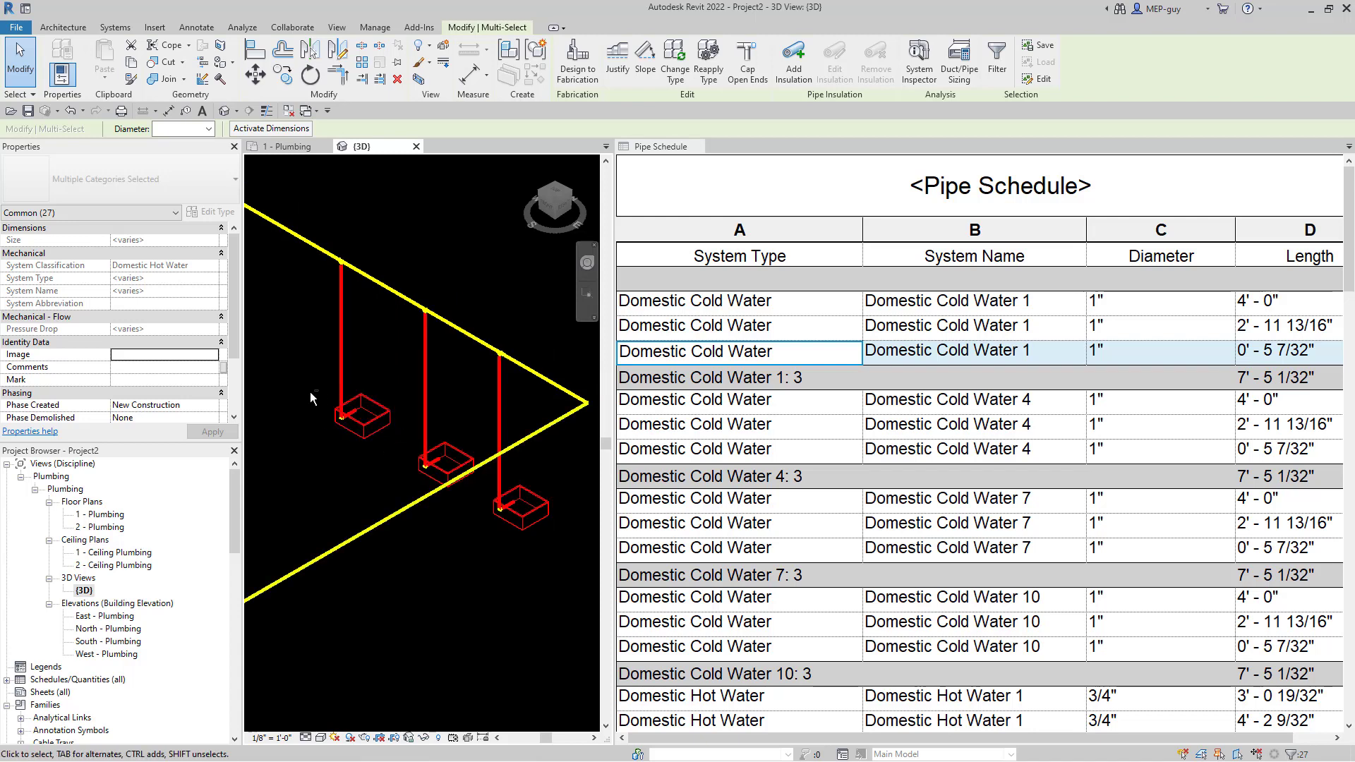
pyautogui.keyDown('shift'); pyautogui.moveTo(308, 391); pyautogui.dragTo(541, 588); pyautogui.keyUp('shift')
pyautogui.scroll(-5, 526, 445)
pyautogui.scroll(-3, 519, 438)
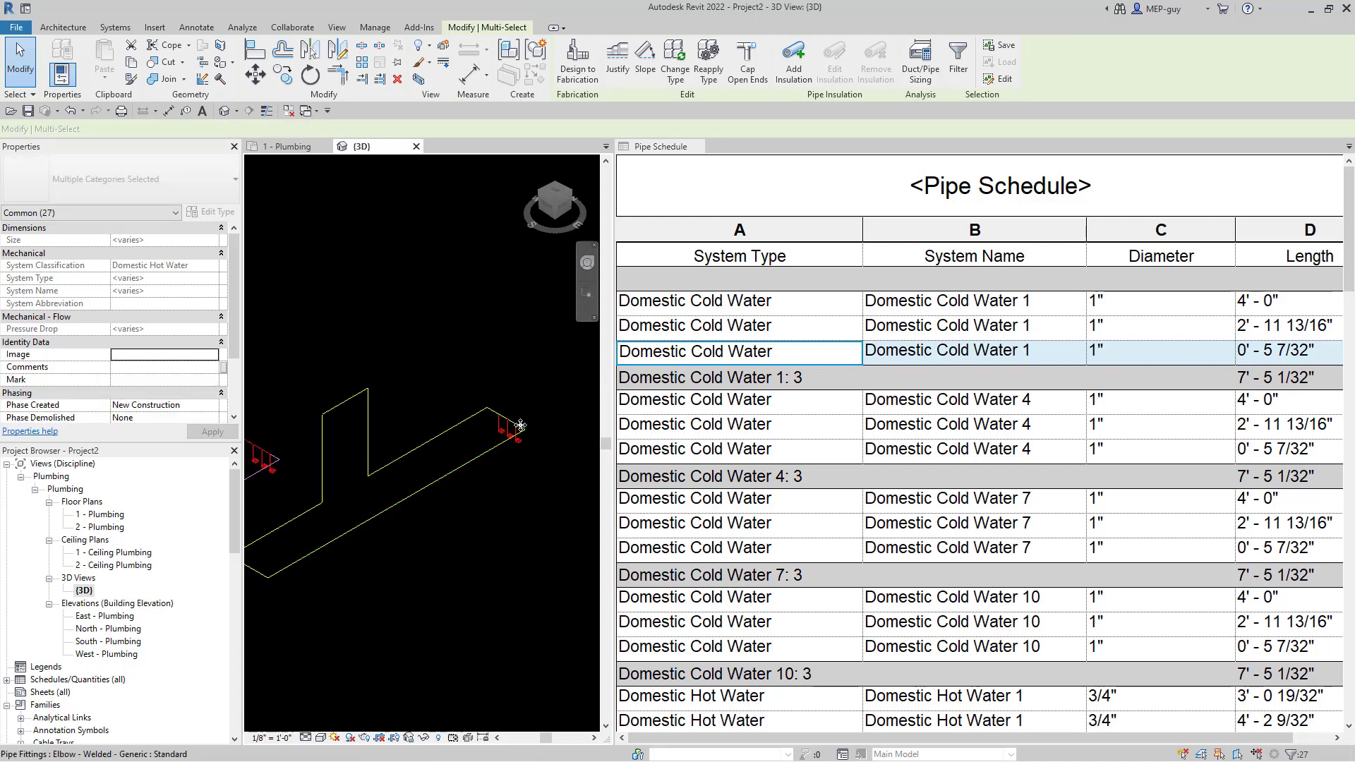
pyautogui.scroll(-2, 523, 557)
pyautogui.scroll(3, 361, 607)
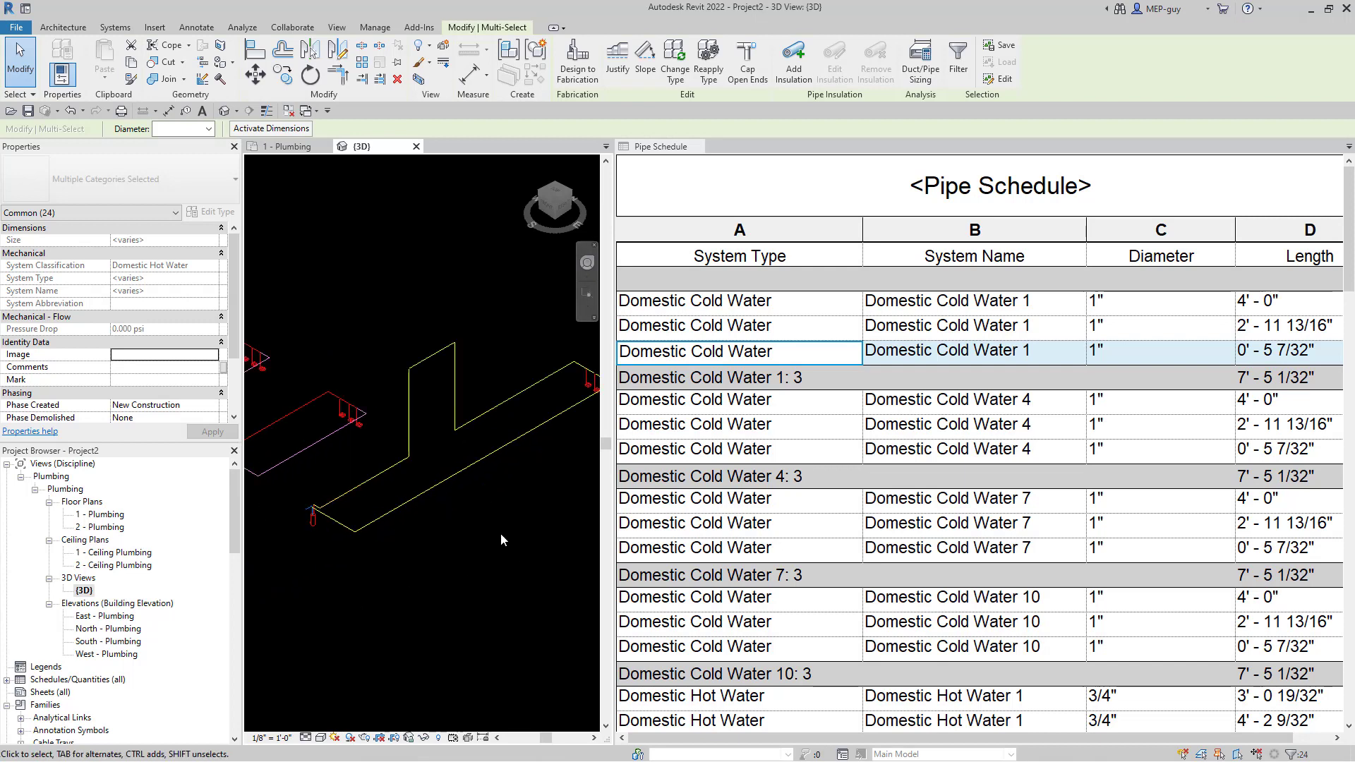
pyautogui.moveTo(508, 540); pyautogui.dragTo(484, 568, button='middle')
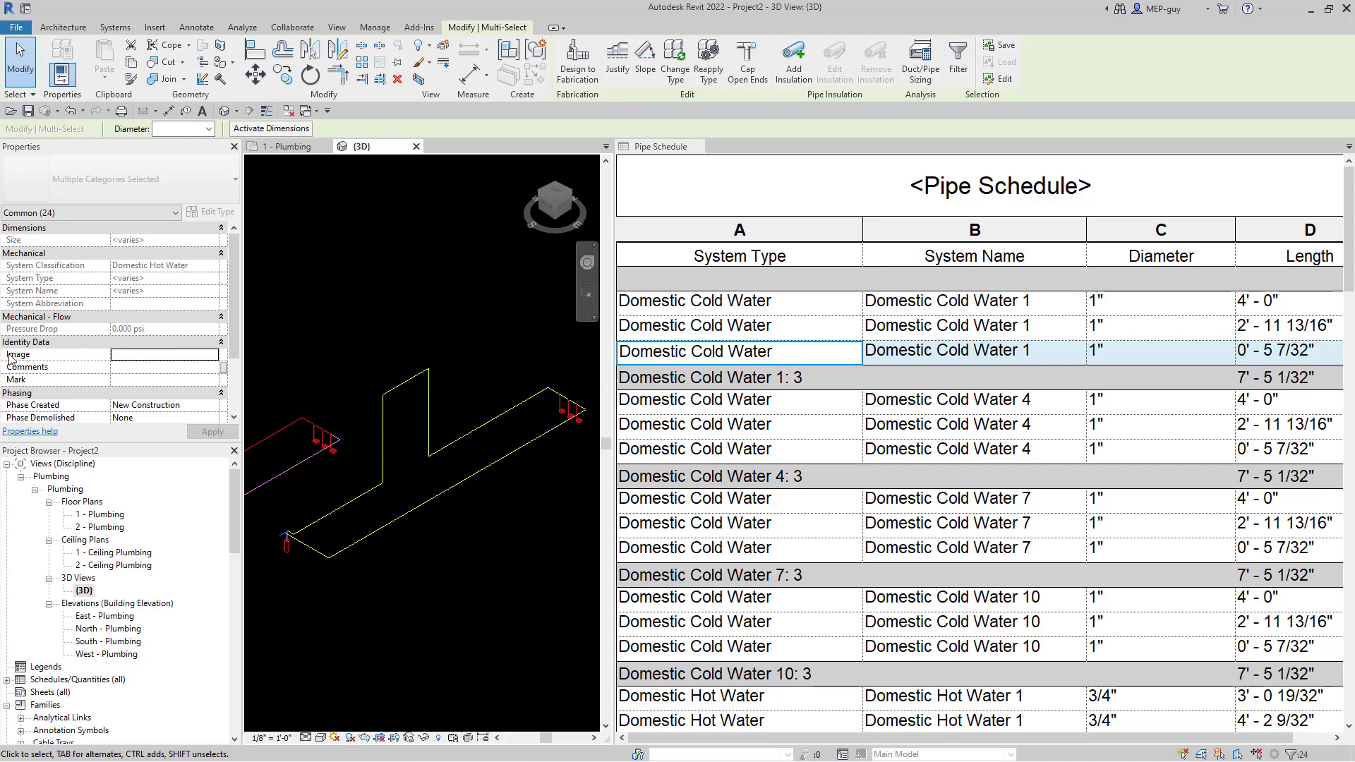
# - Enter HOT WATER LOOP as the Comments value for the selected pipes
pyautogui.click(151, 372)
pyautogui.write('ho')
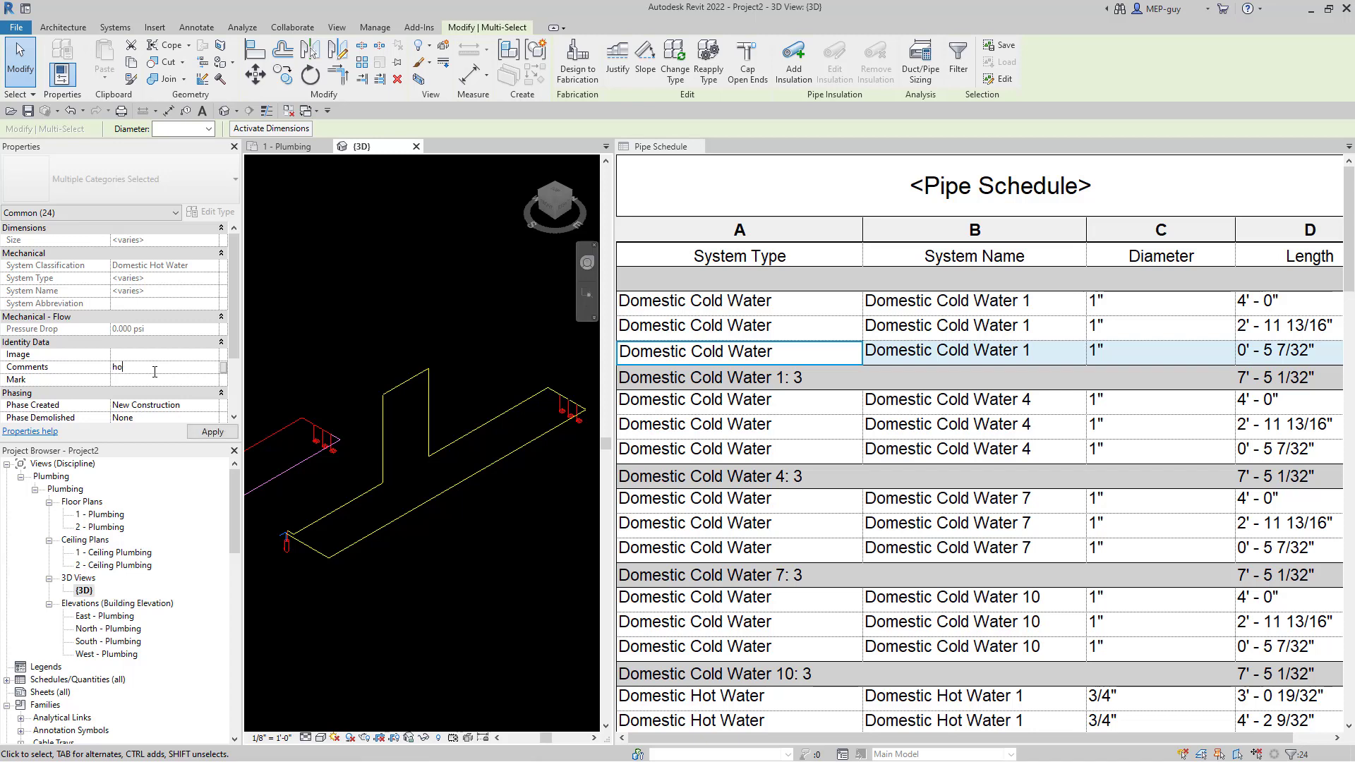
pyautogui.press('BackSpace')
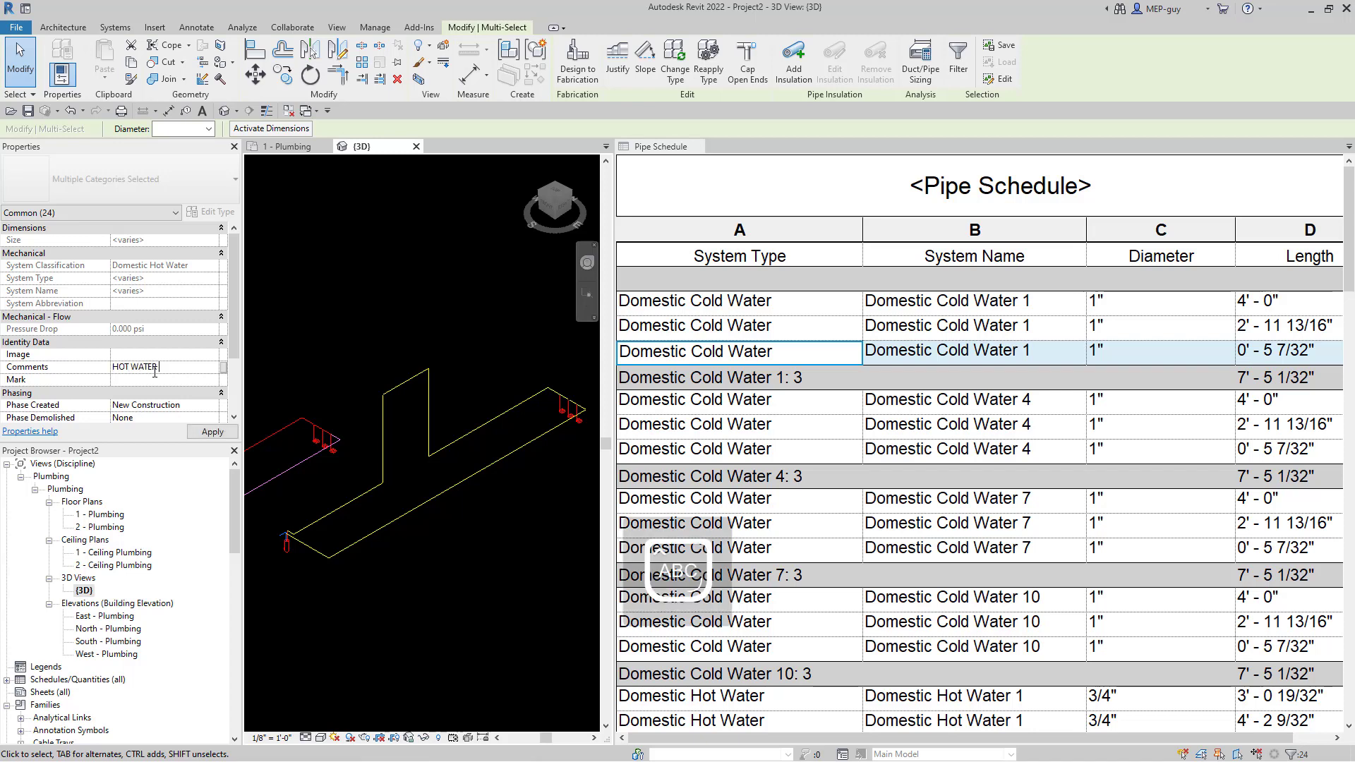
pyautogui.write('HOT WATER LOOP')
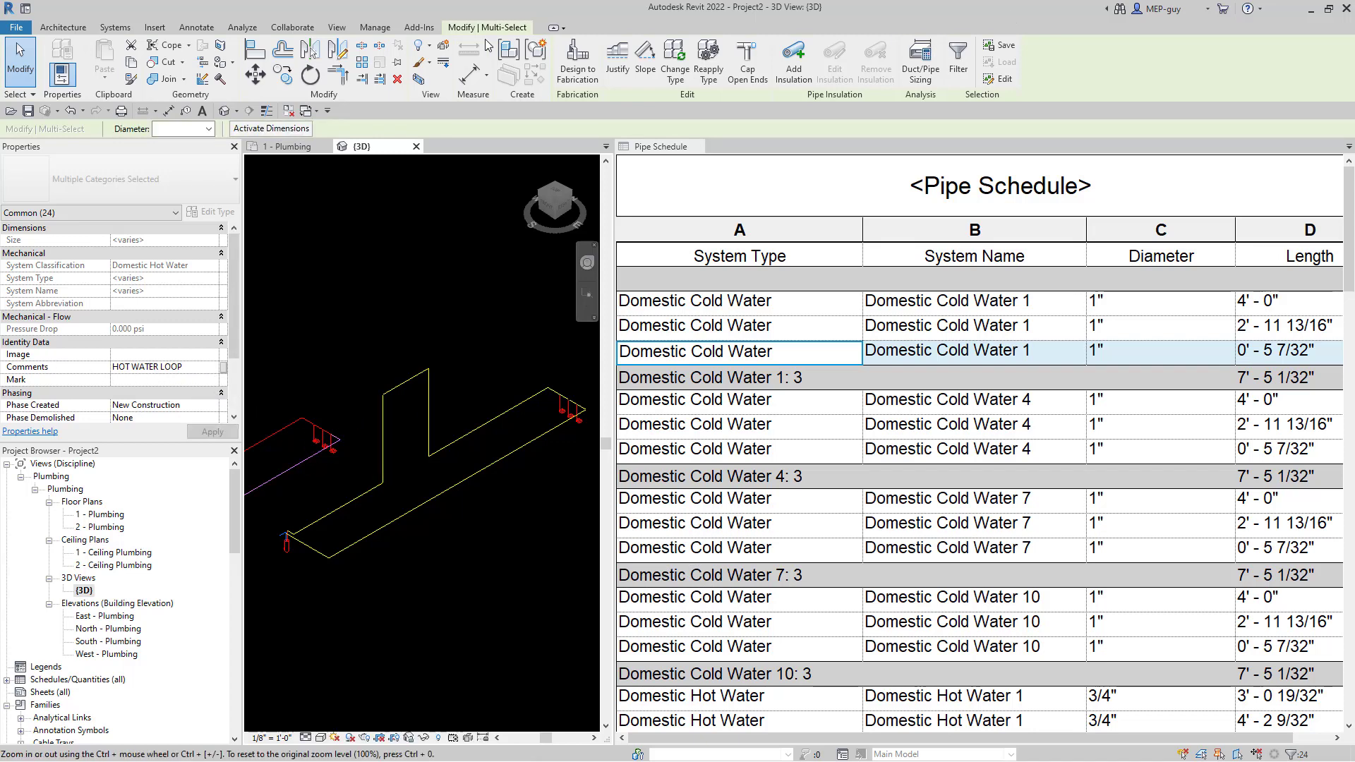
# - Start a new Schedule/Quantities using the Pipes category
pyautogui.click(338, 31)
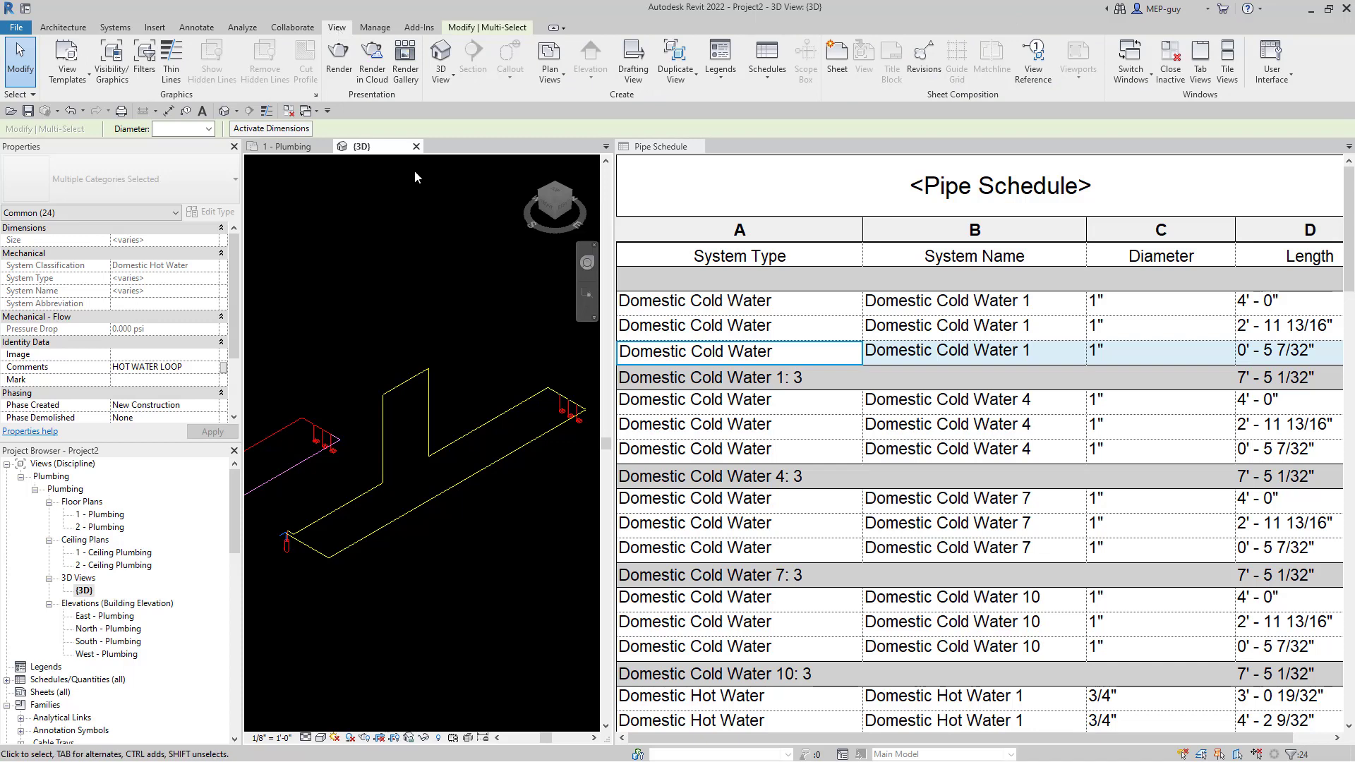
pyautogui.click(768, 70)
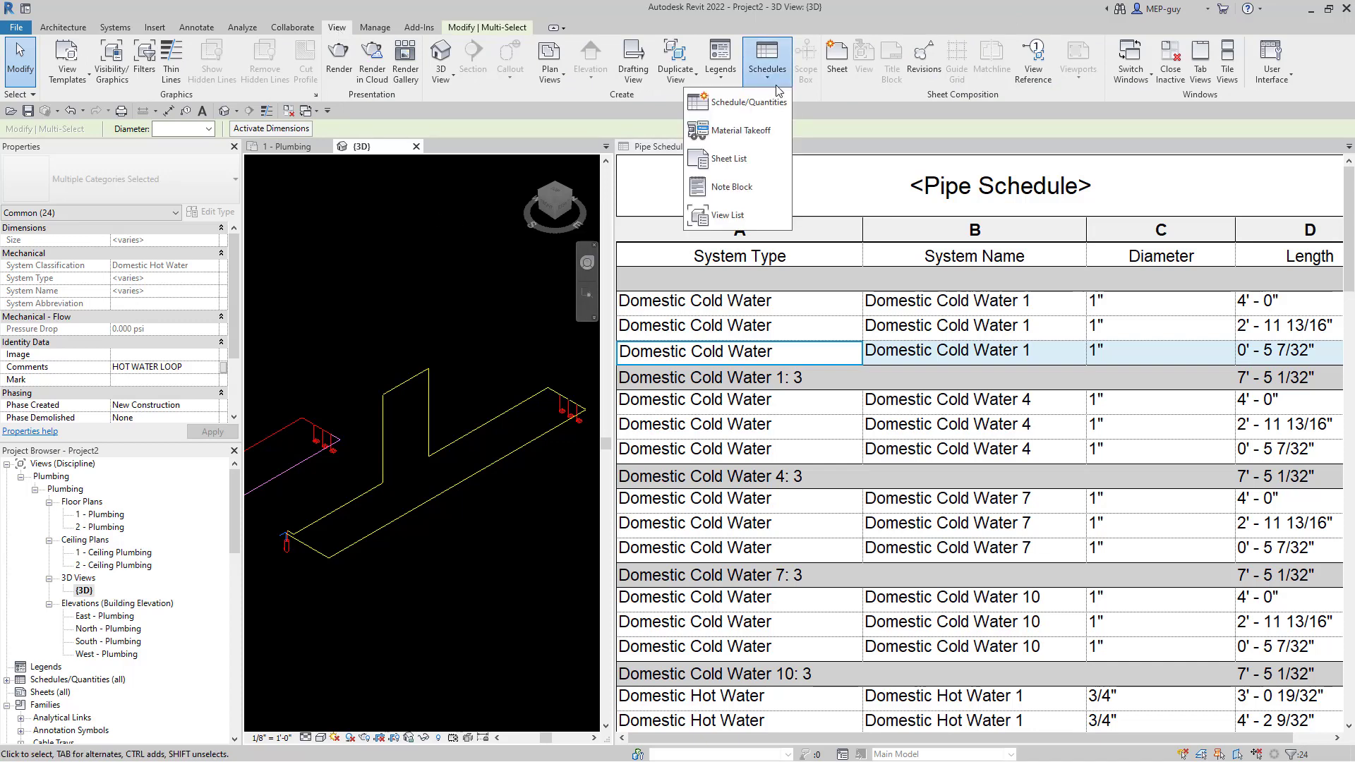
pyautogui.click(748, 103)
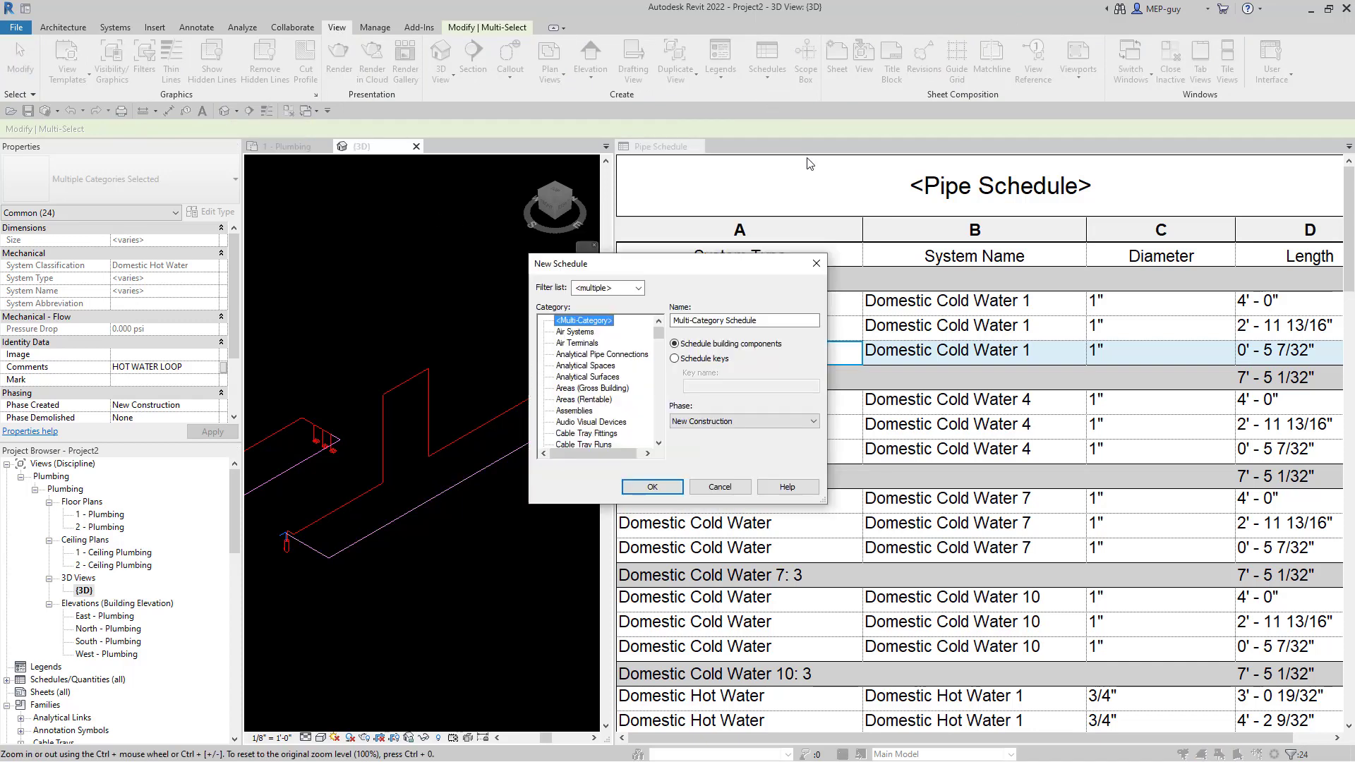
pyautogui.click(579, 380)
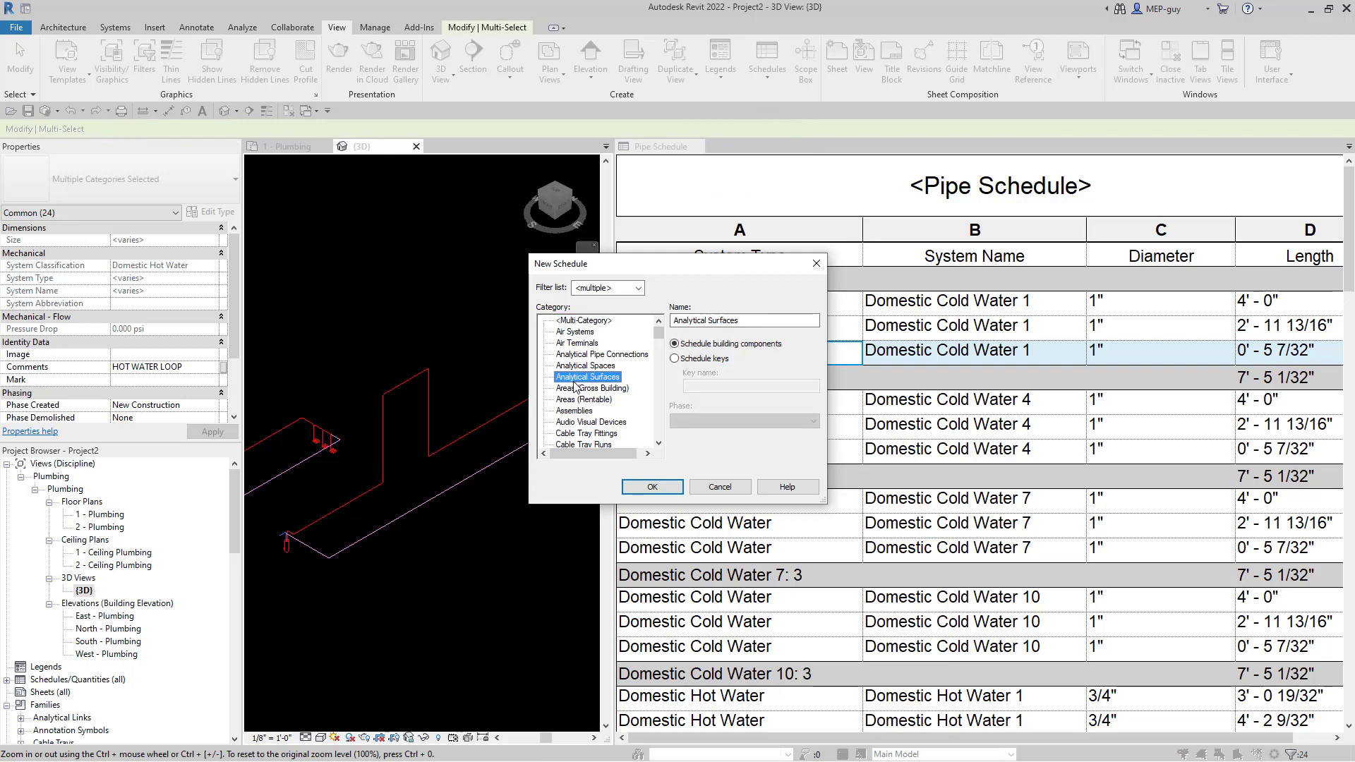
pyautogui.press('p')
pyautogui.scroll(-3, 579, 380)
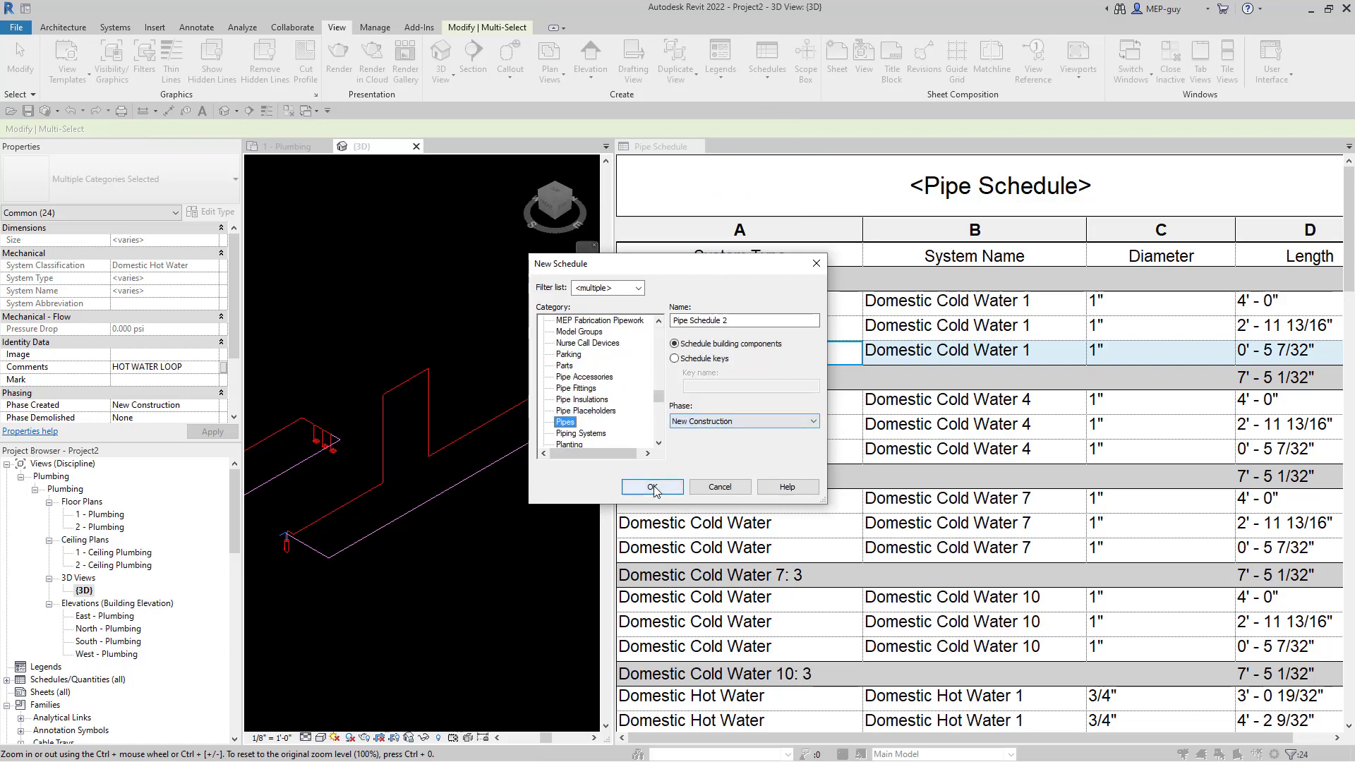
pyautogui.click(720, 487)
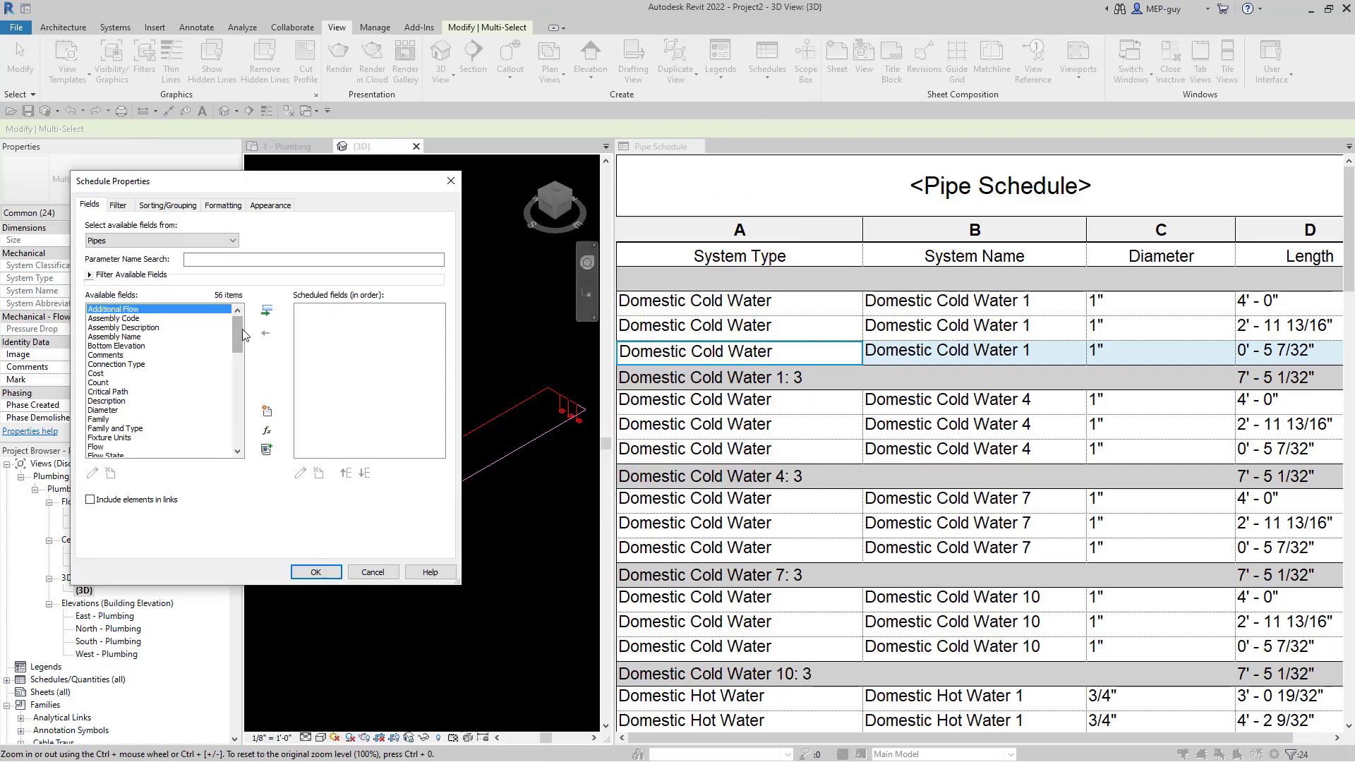
# - Add System Type, Comments and Length as fields in that order and create the schedule
pyautogui.moveTo(236, 329); pyautogui.dragTo(237, 379)
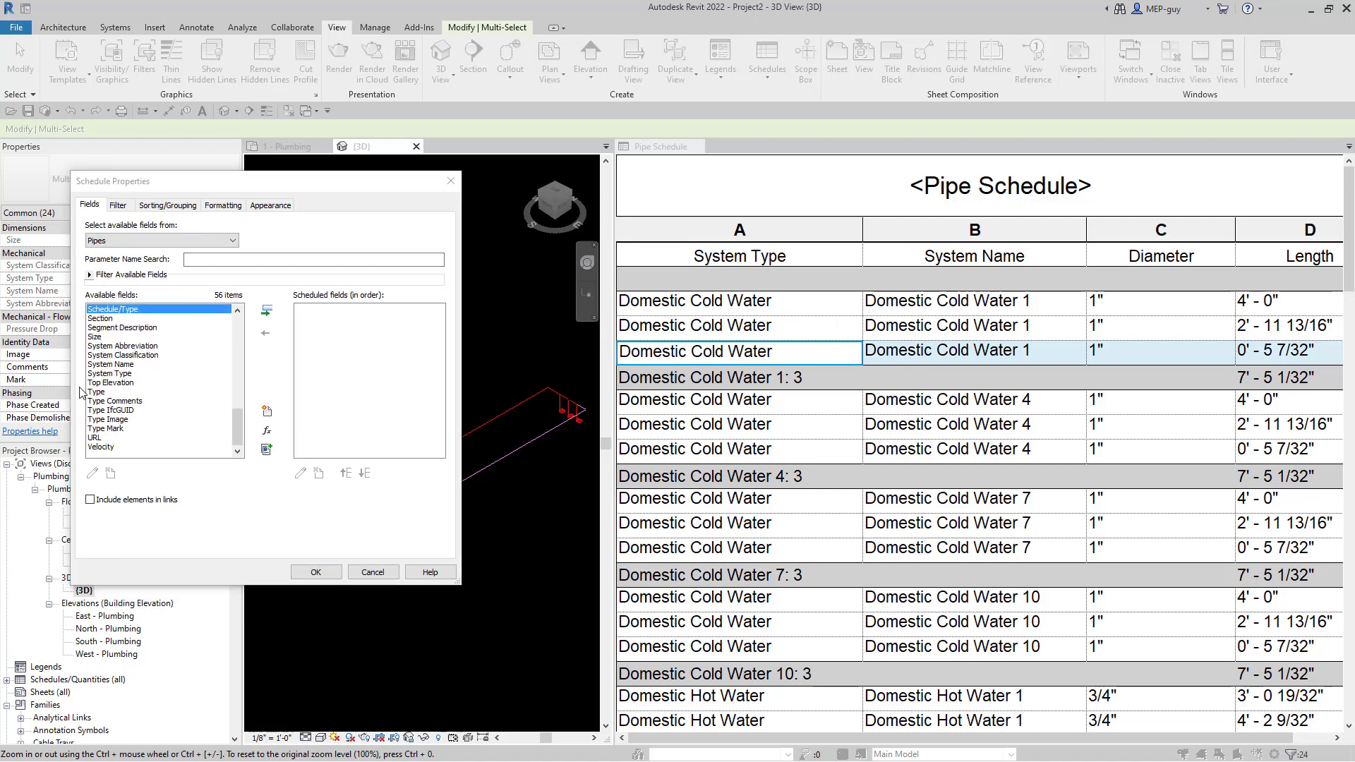
pyautogui.click(114, 374)
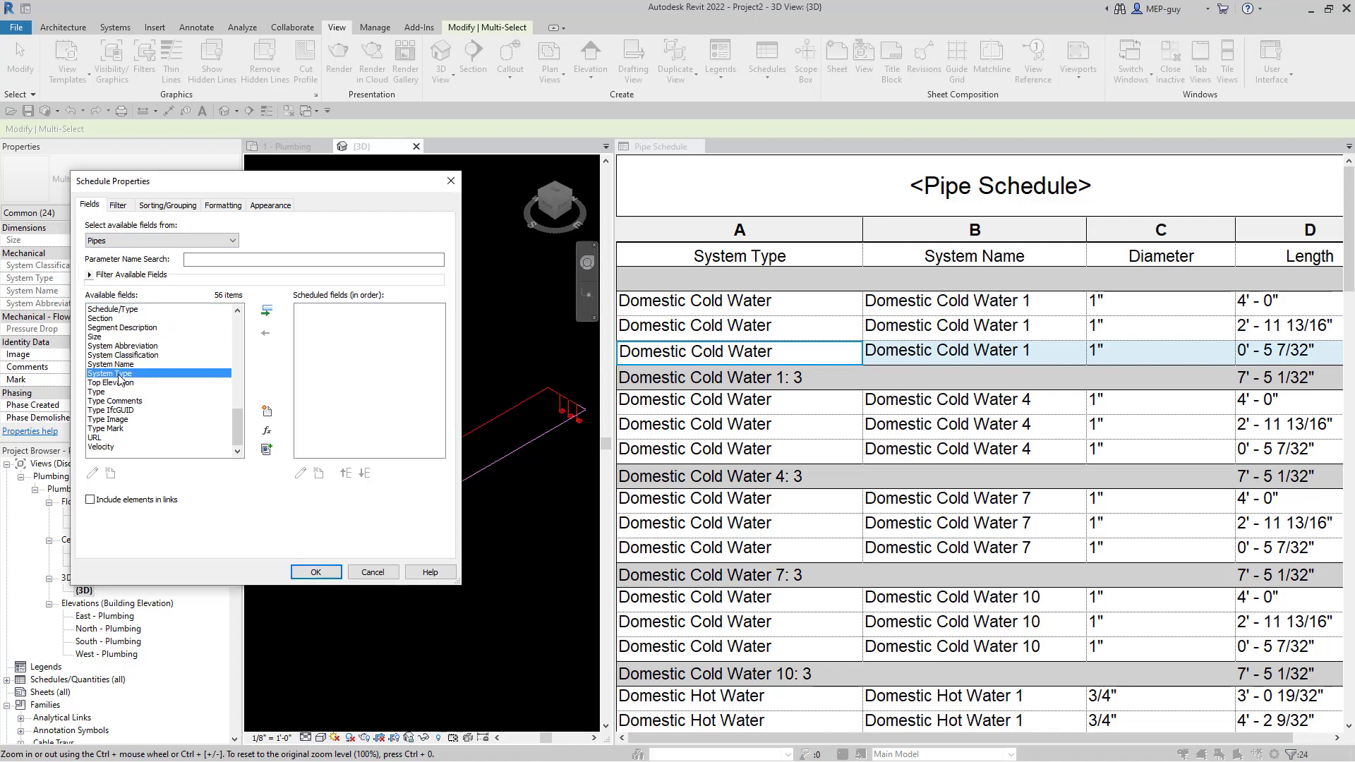
pyautogui.click(268, 313)
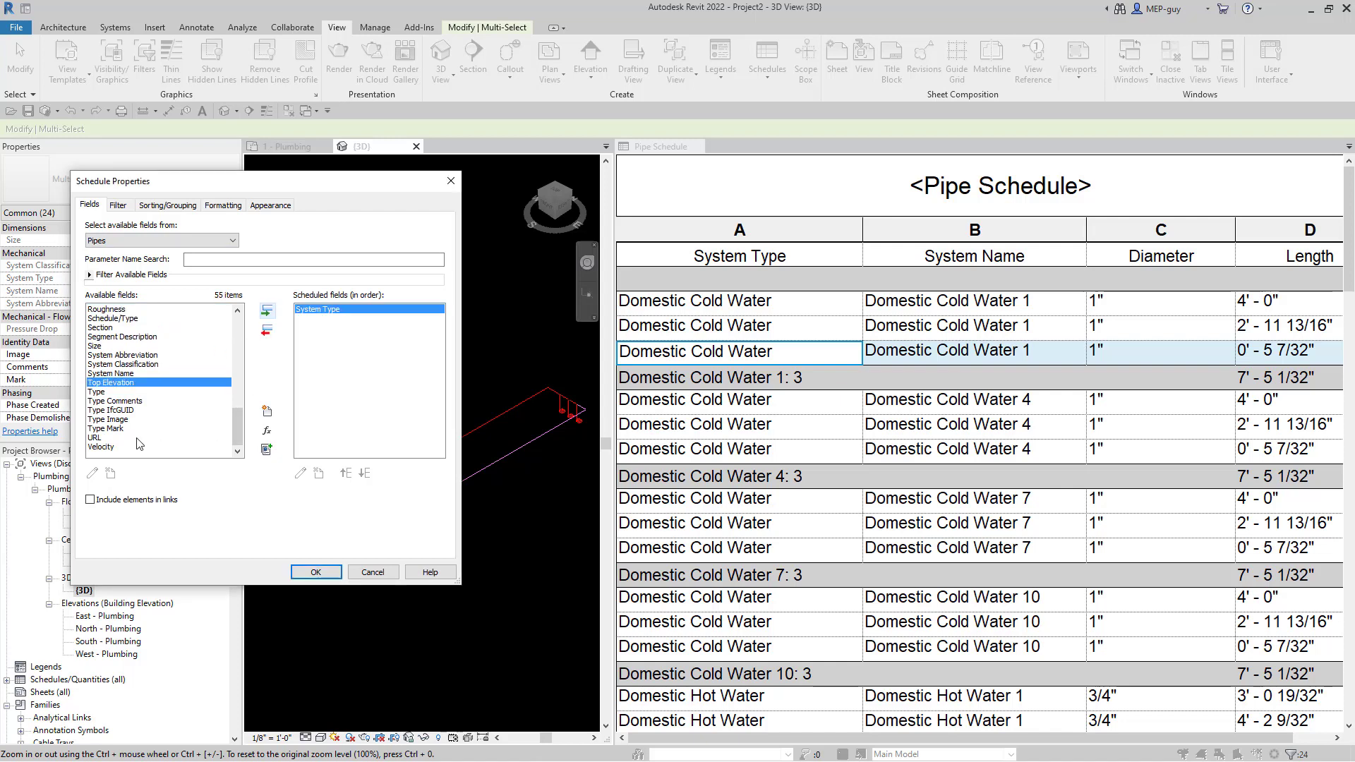
pyautogui.moveTo(239, 426); pyautogui.dragTo(239, 382)
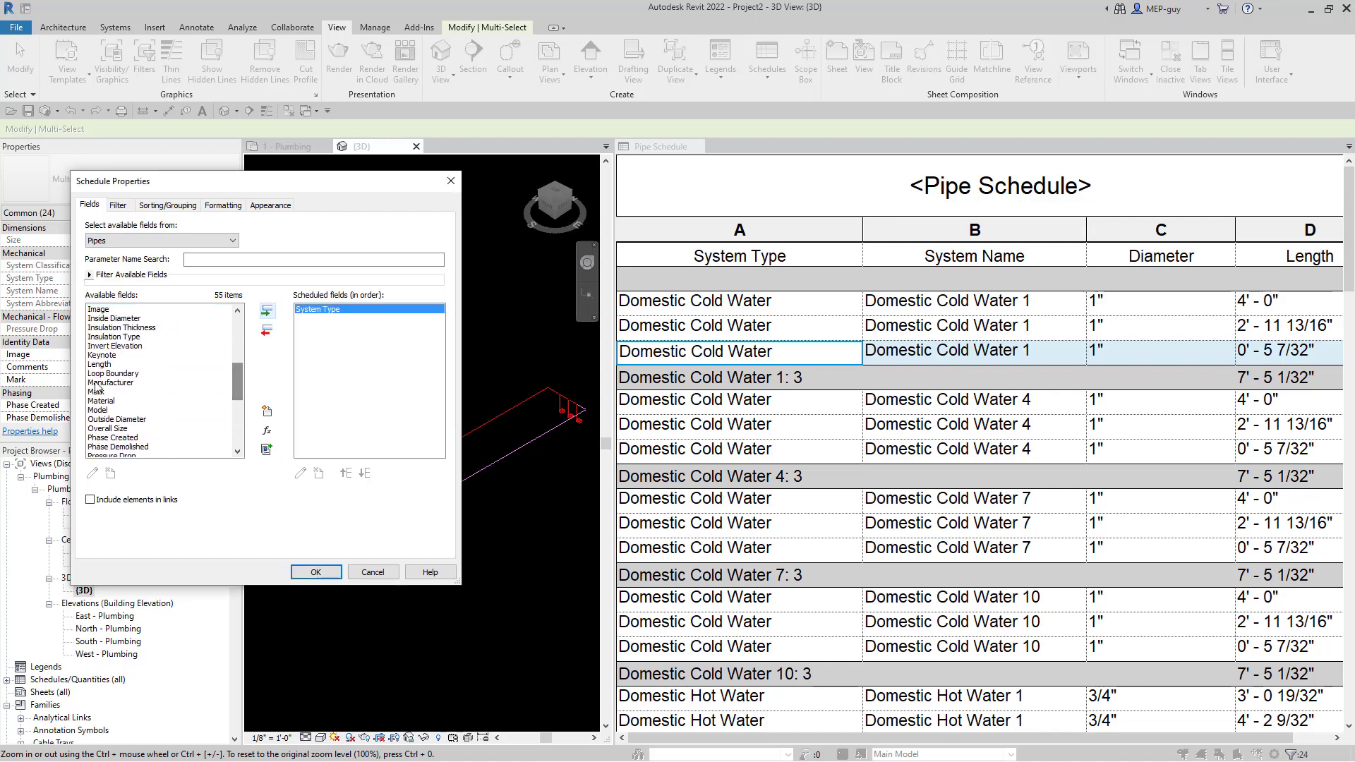
pyautogui.click(109, 364)
pyautogui.click(265, 314)
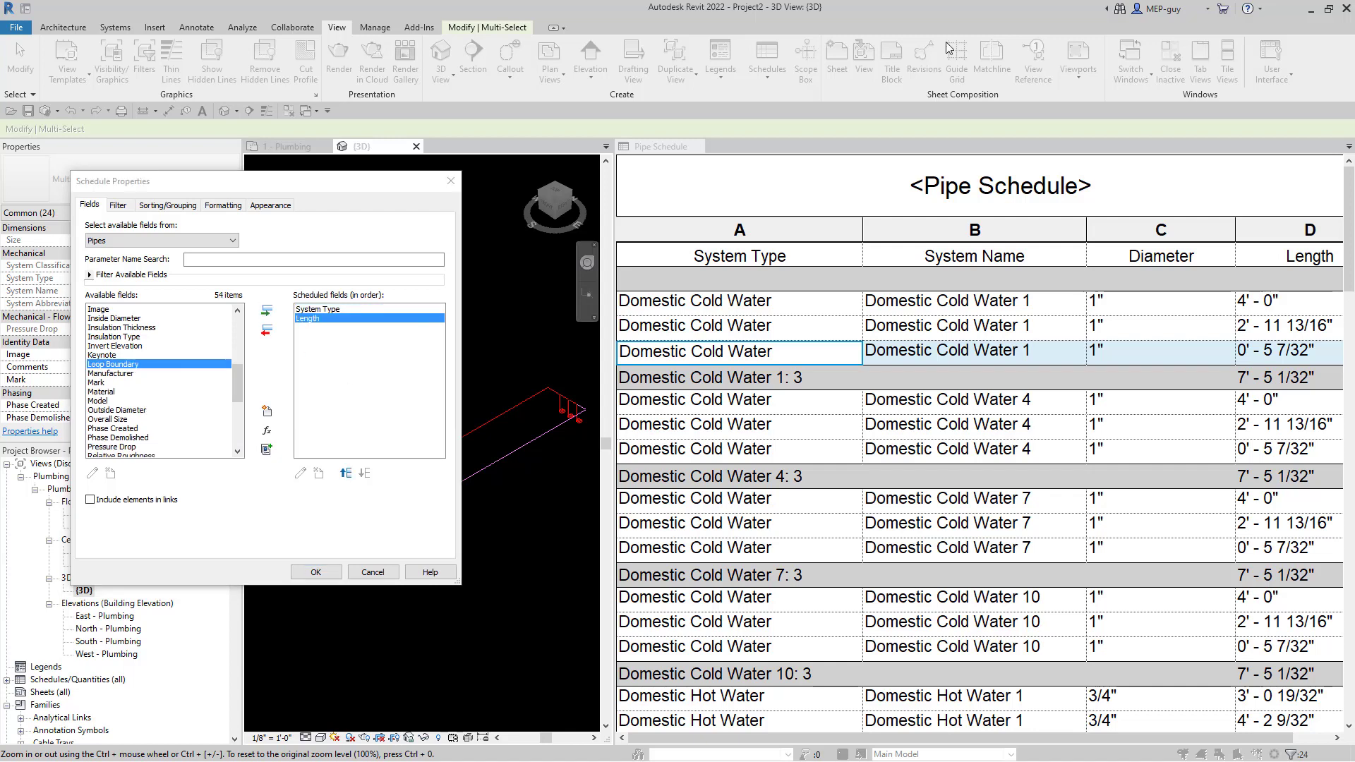
pyautogui.click(116, 420)
pyautogui.press('c')
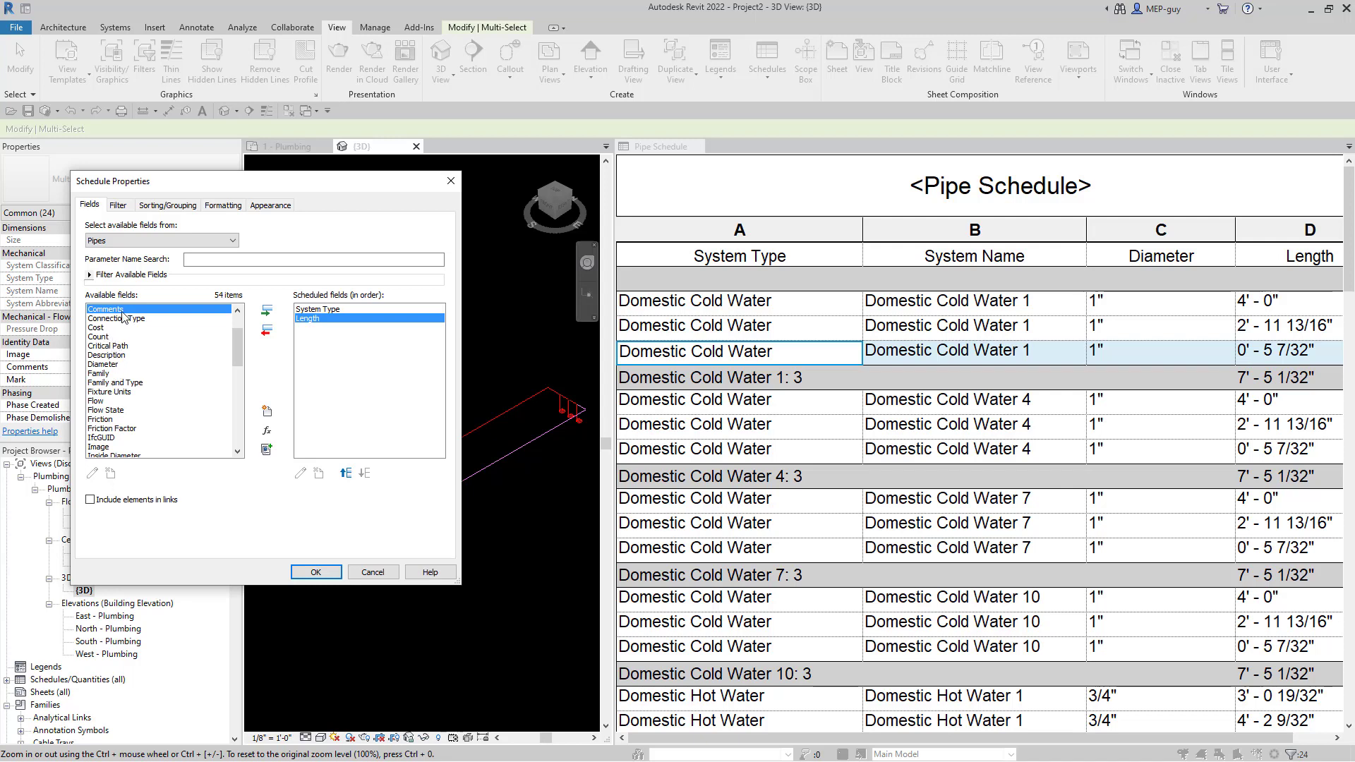
pyautogui.click(269, 315)
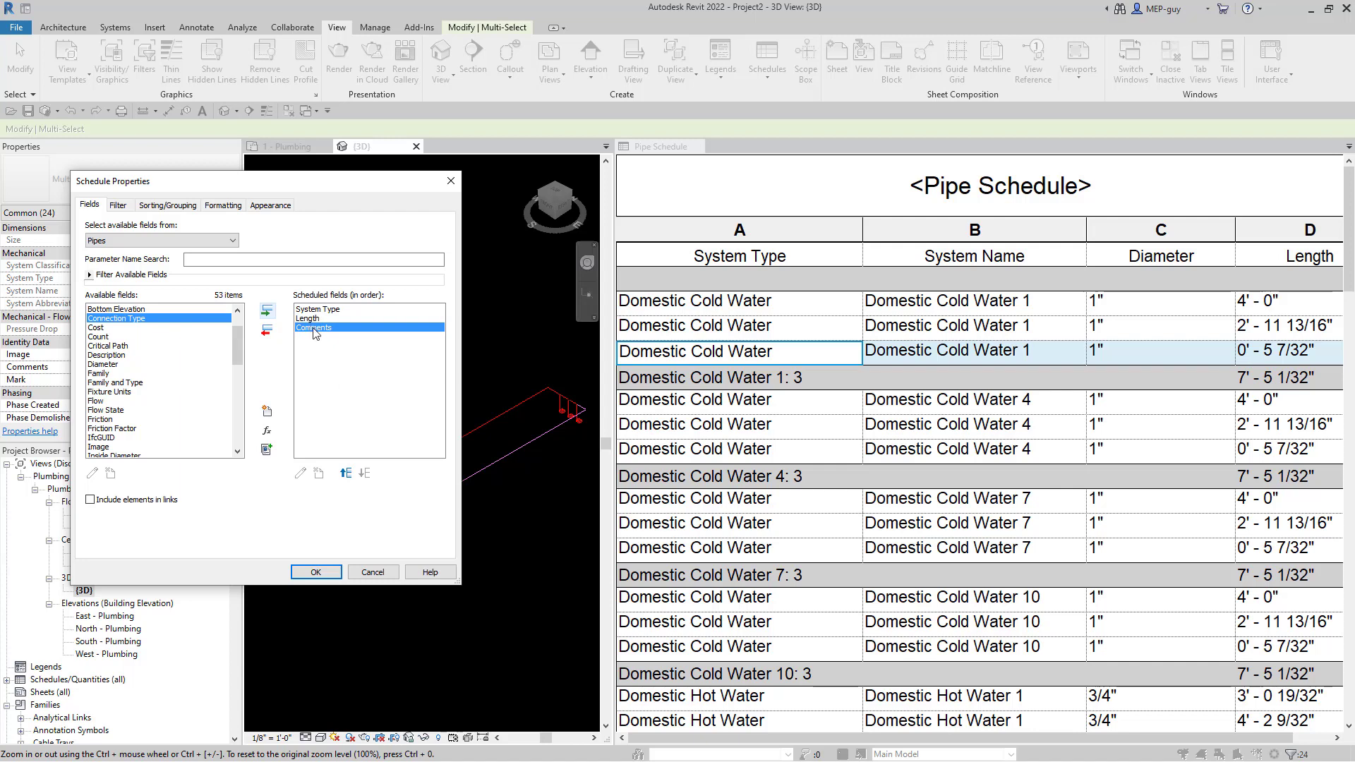
pyautogui.click(346, 472)
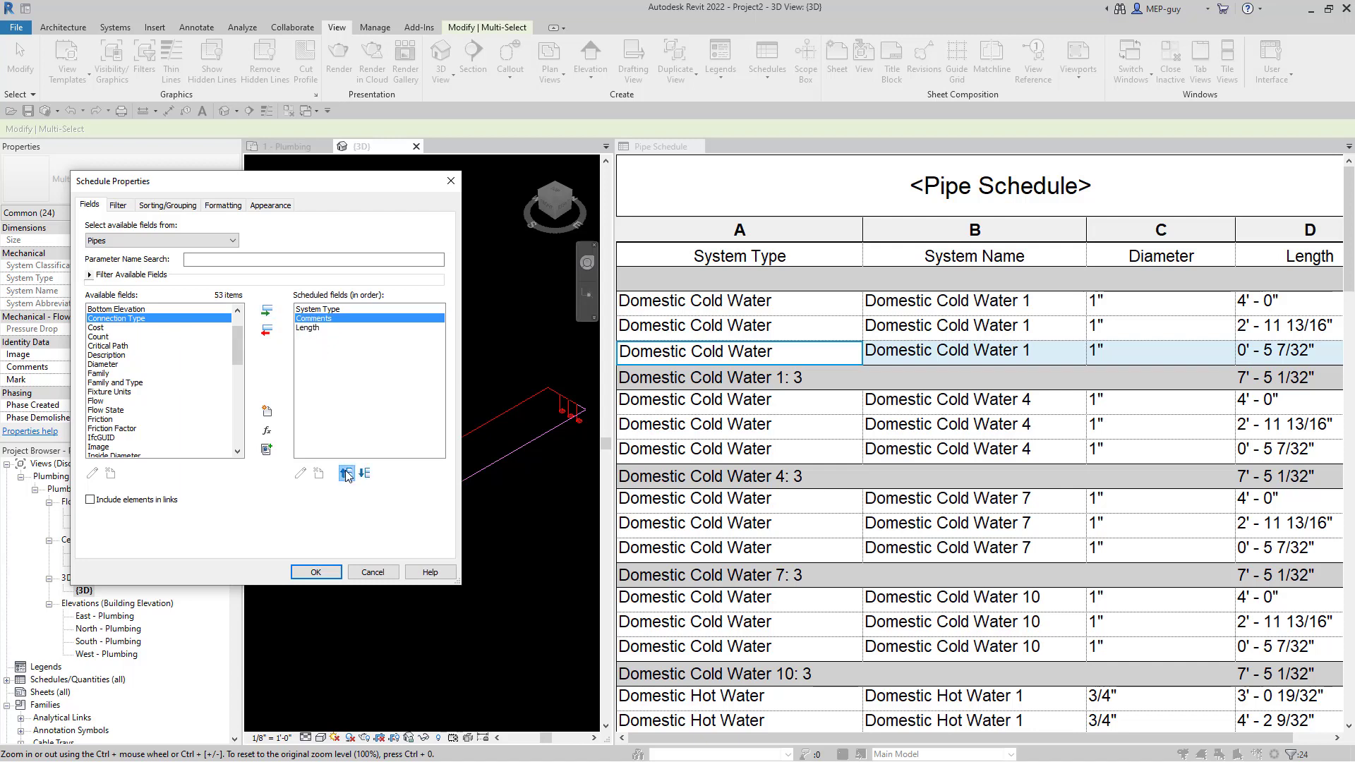
pyautogui.click(315, 572)
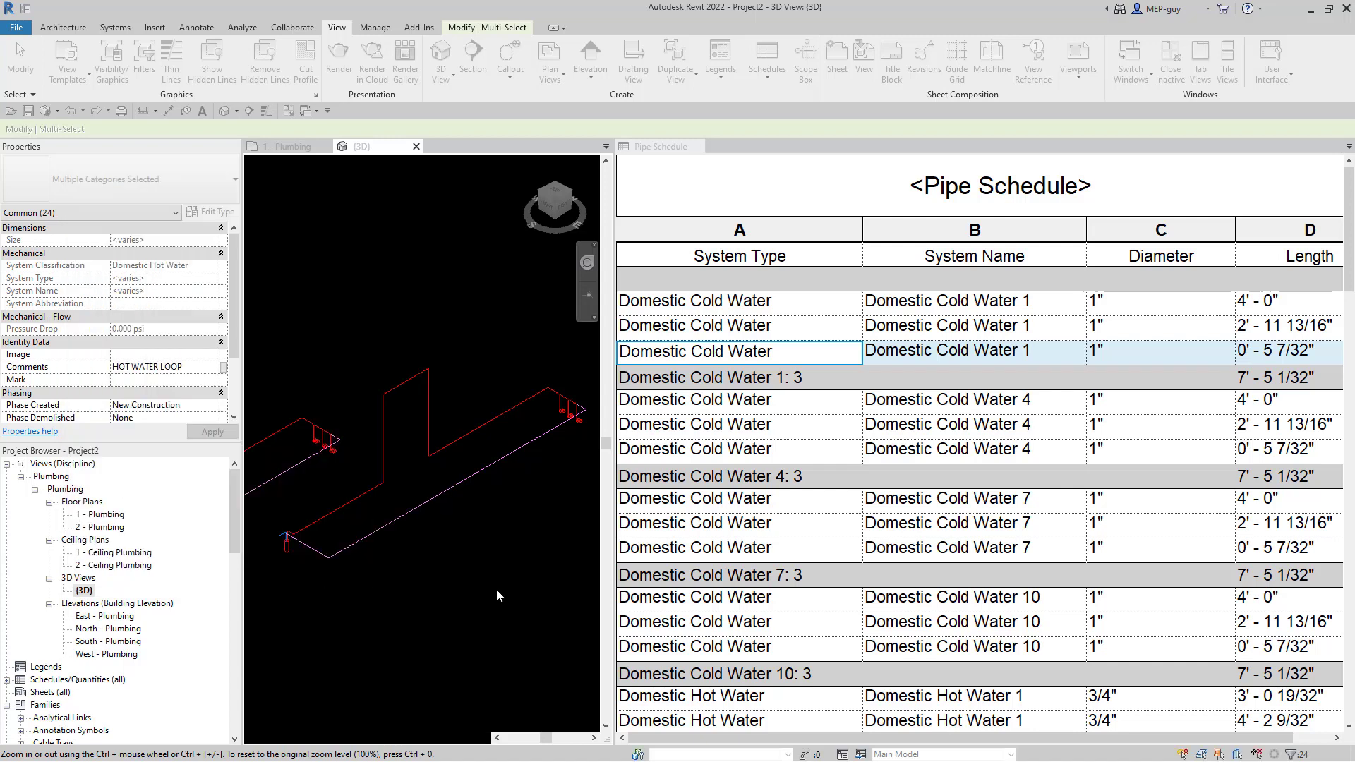
# - Dock the Pipe Schedule 2 tab beside Pipe Schedule
pyautogui.moveTo(473, 146); pyautogui.dragTo(734, 146)
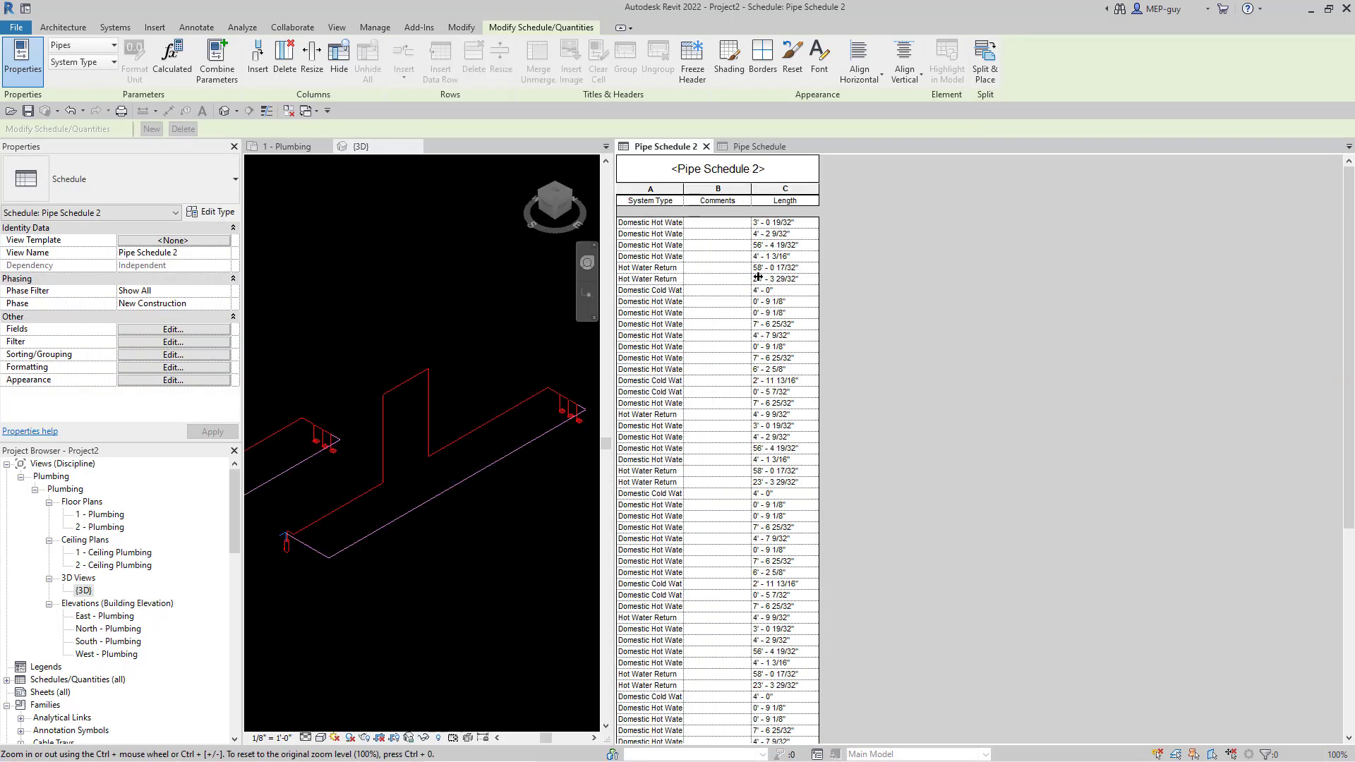
pyautogui.keyDown('ctrl'); pyautogui.scroll(5, 792, 260); pyautogui.keyUp('ctrl')
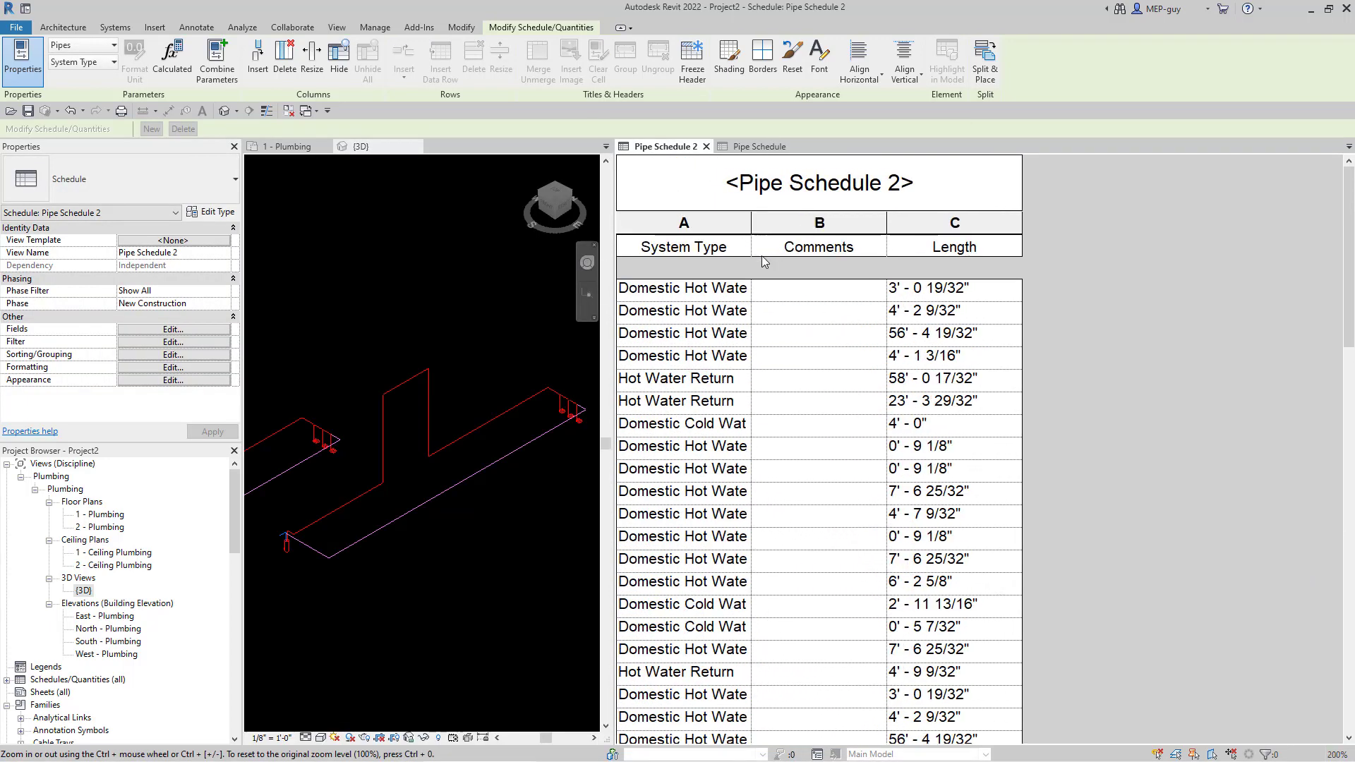
pyautogui.keyDown('ctrl'); pyautogui.scroll(1, 809, 283); pyautogui.keyUp('ctrl')
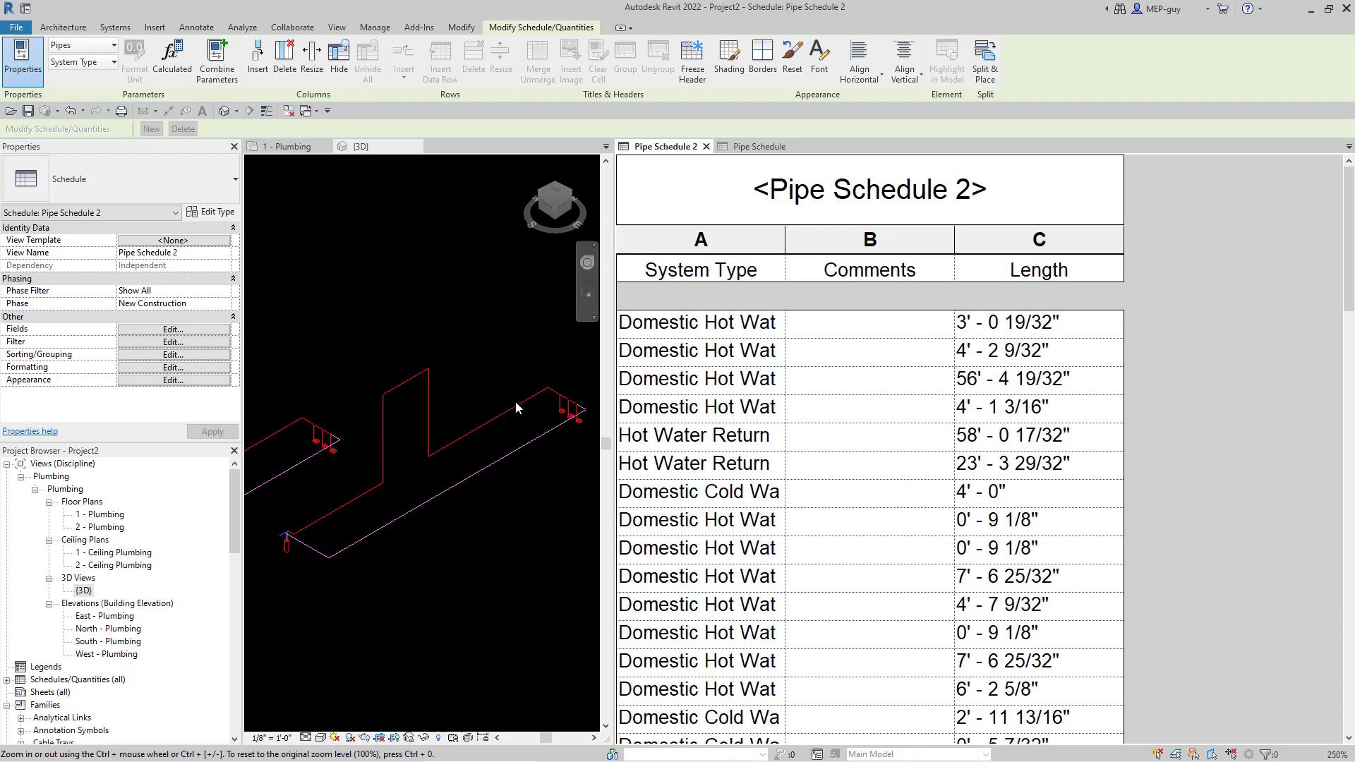
# - Filter the schedule to Comments containing LOOP and widen the Comments column to show HOT WATER LOOP
pyautogui.click(170, 343)
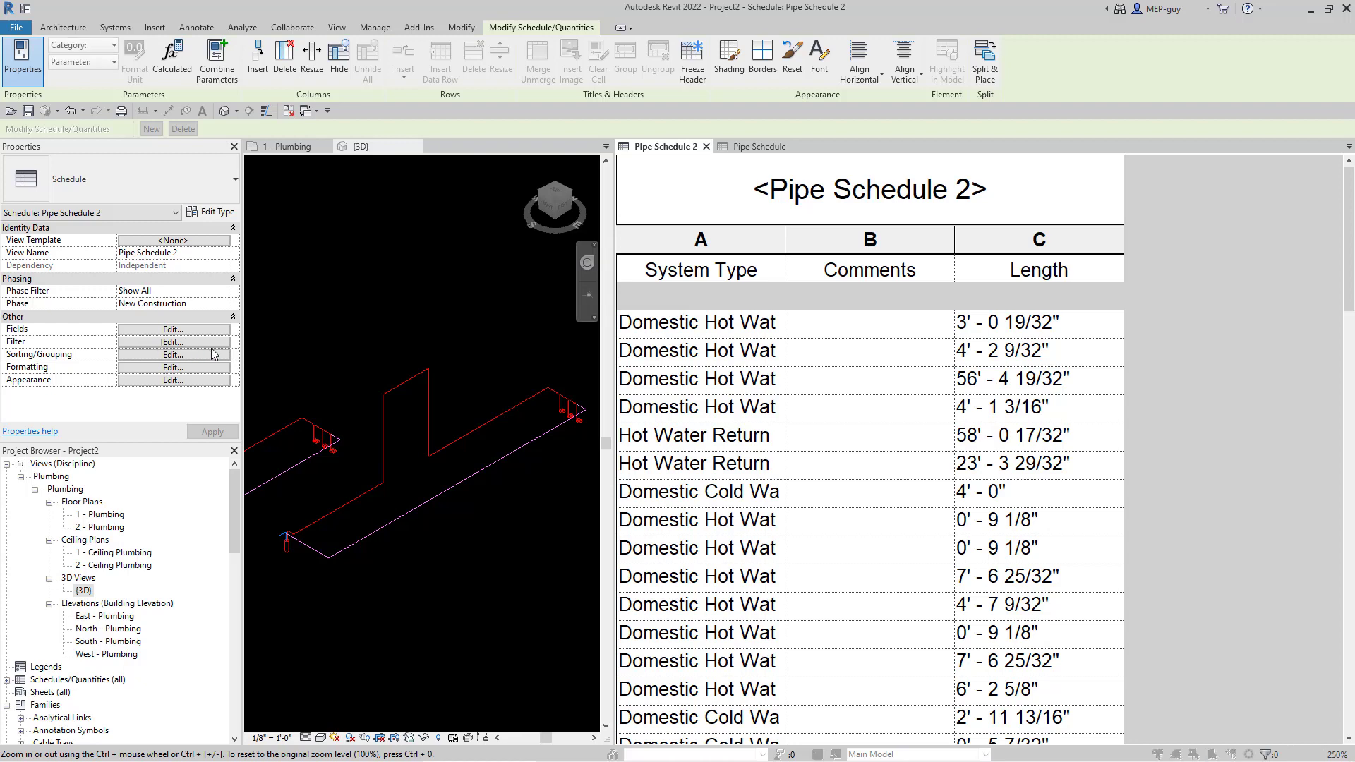
pyautogui.click(196, 231)
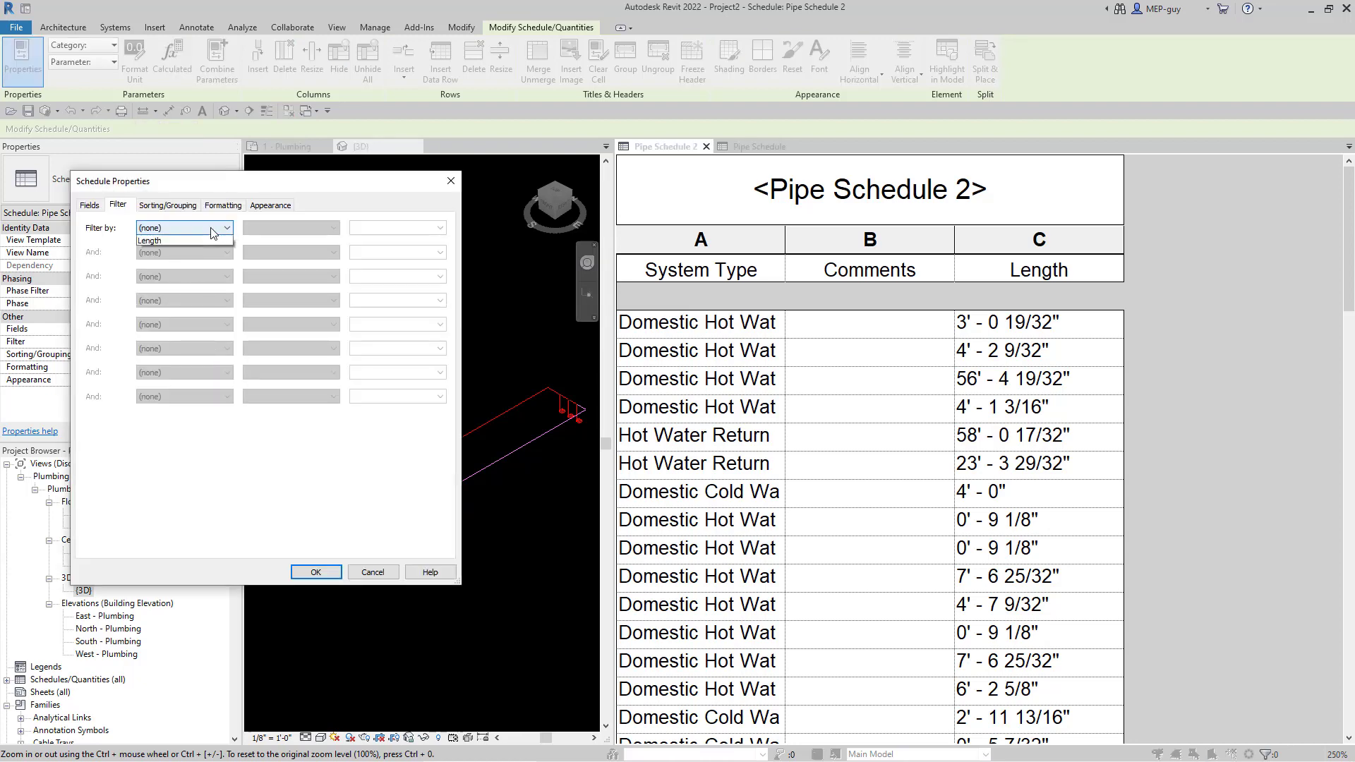
pyautogui.click(212, 243)
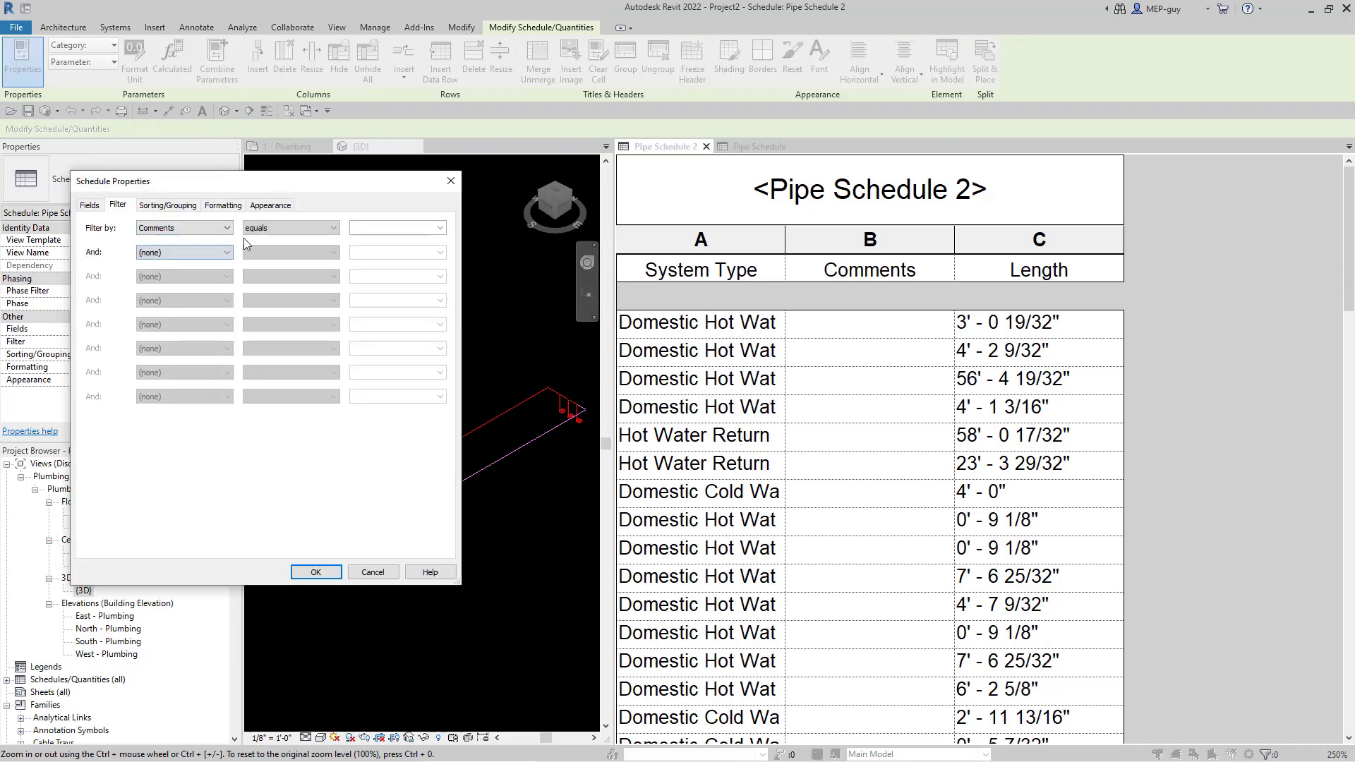
pyautogui.click(287, 229)
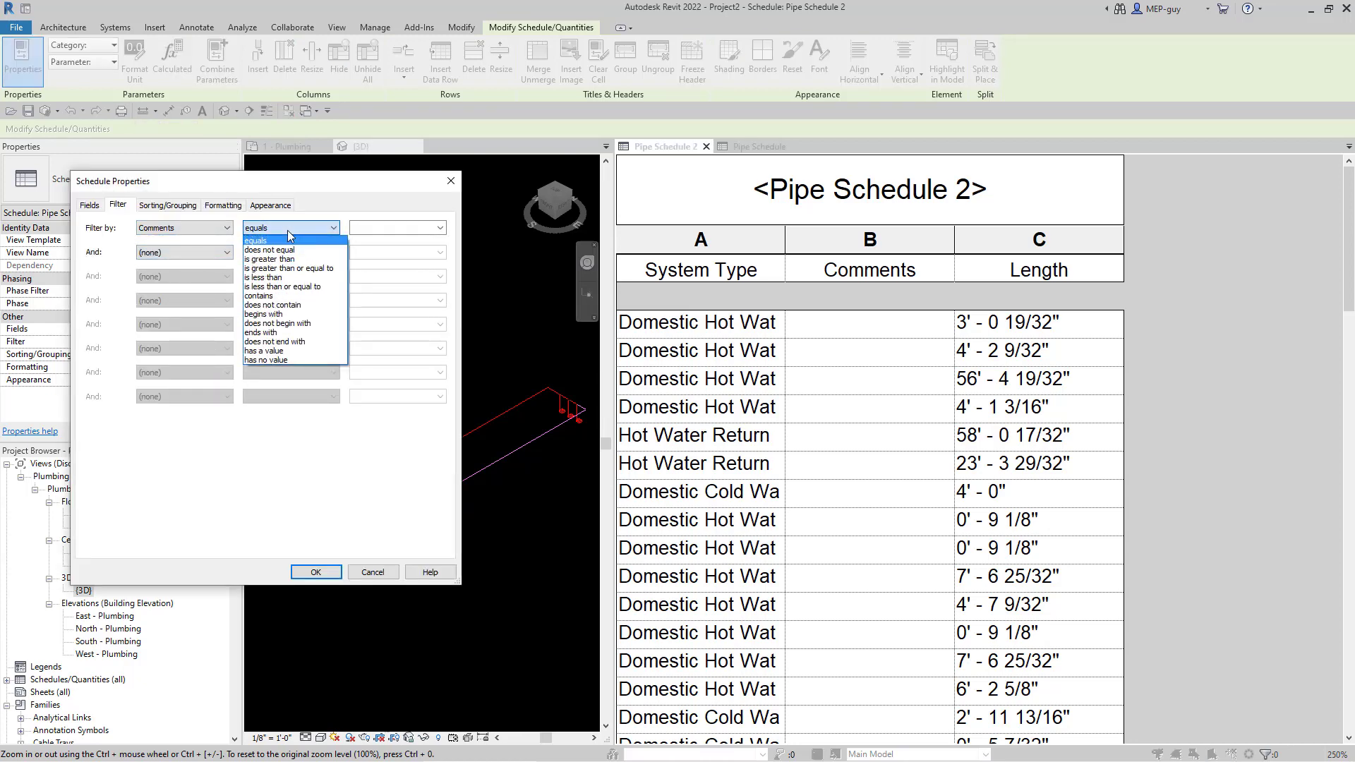
pyautogui.click(272, 297)
pyautogui.click(380, 228)
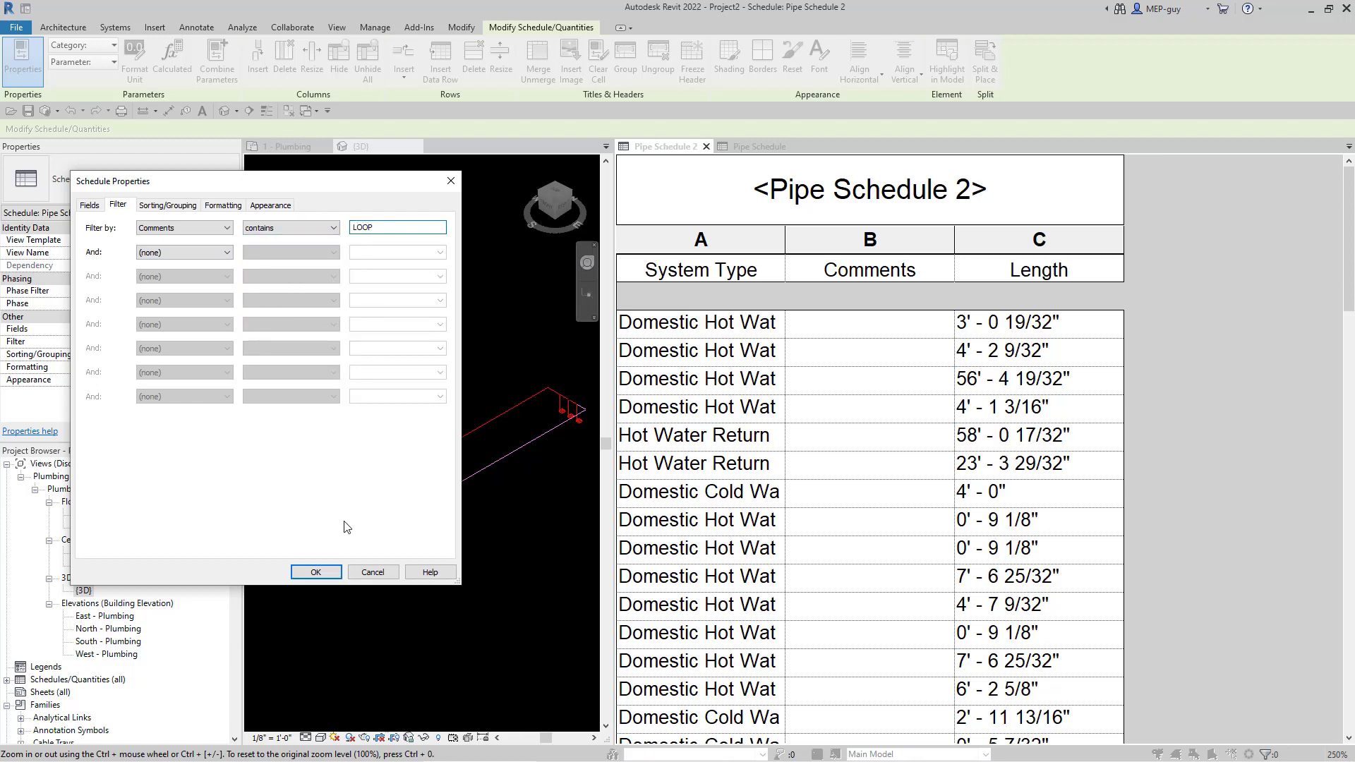
pyautogui.click(316, 572)
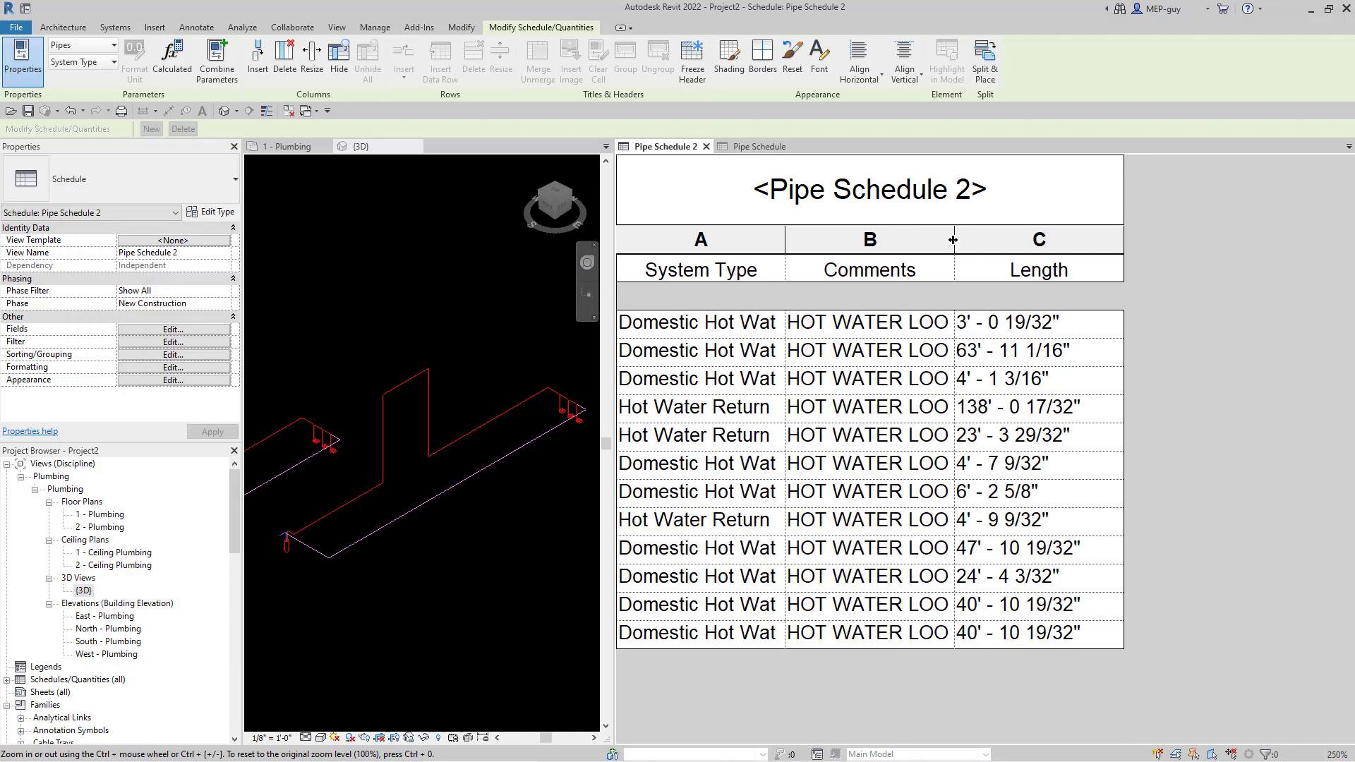
pyautogui.moveTo(953, 240); pyautogui.dragTo(1052, 240)
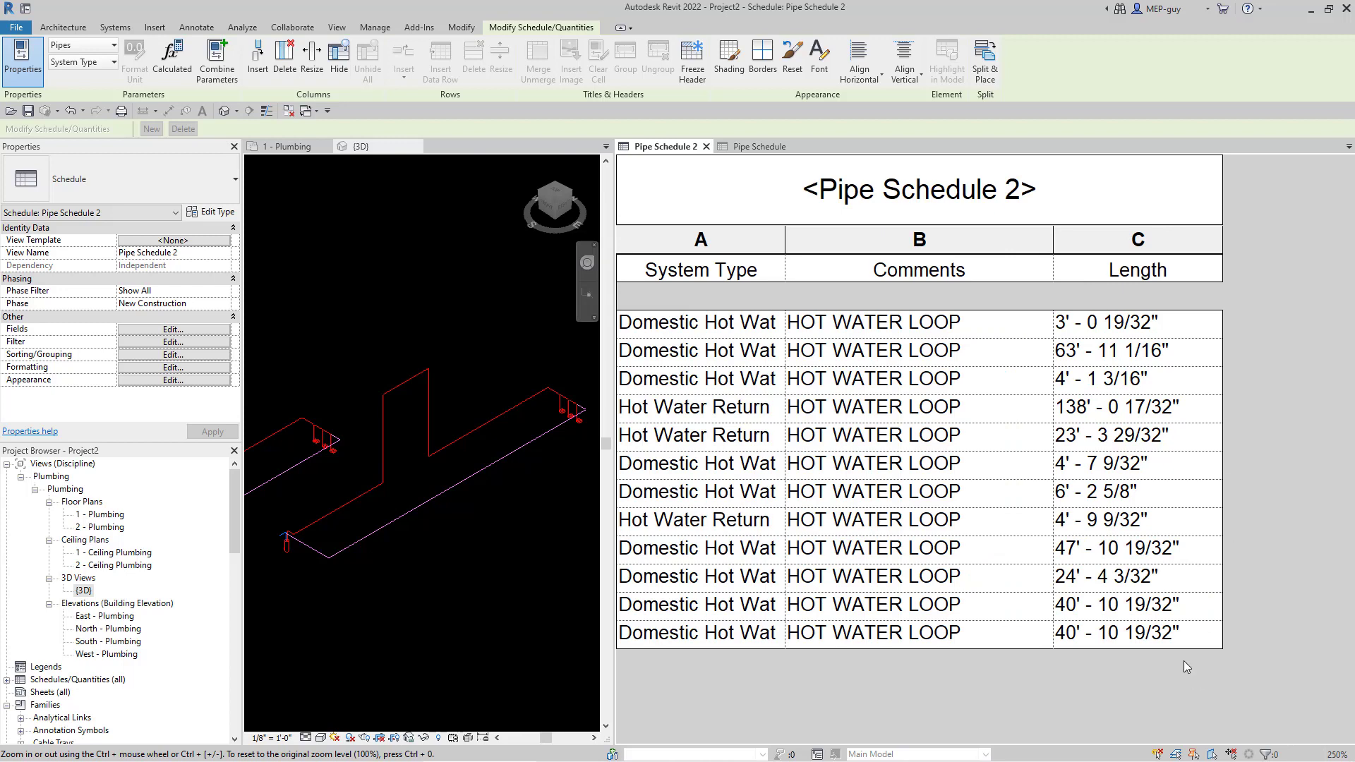
# - Turn on grand totals in the schedule's Sorting/Grouping settings
pyautogui.click(173, 356)
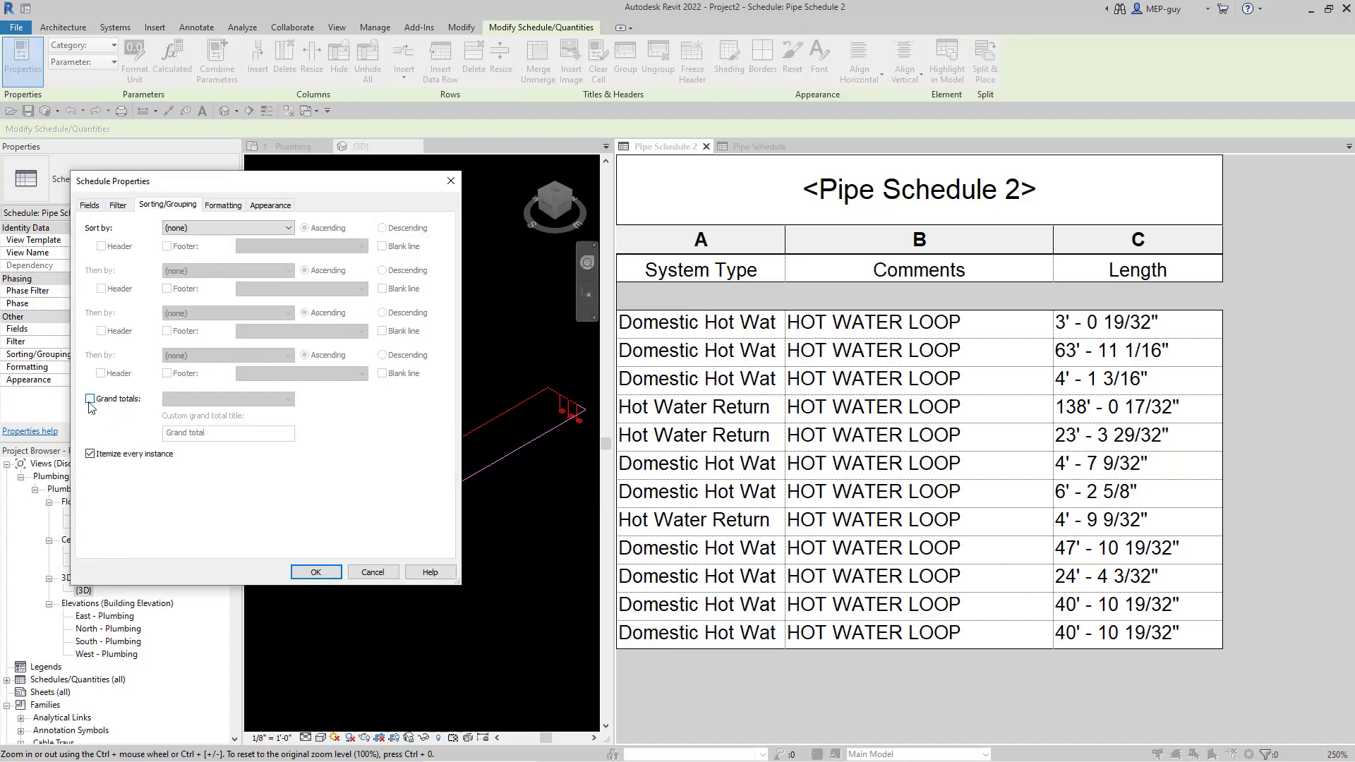
pyautogui.click(90, 400)
pyautogui.click(305, 570)
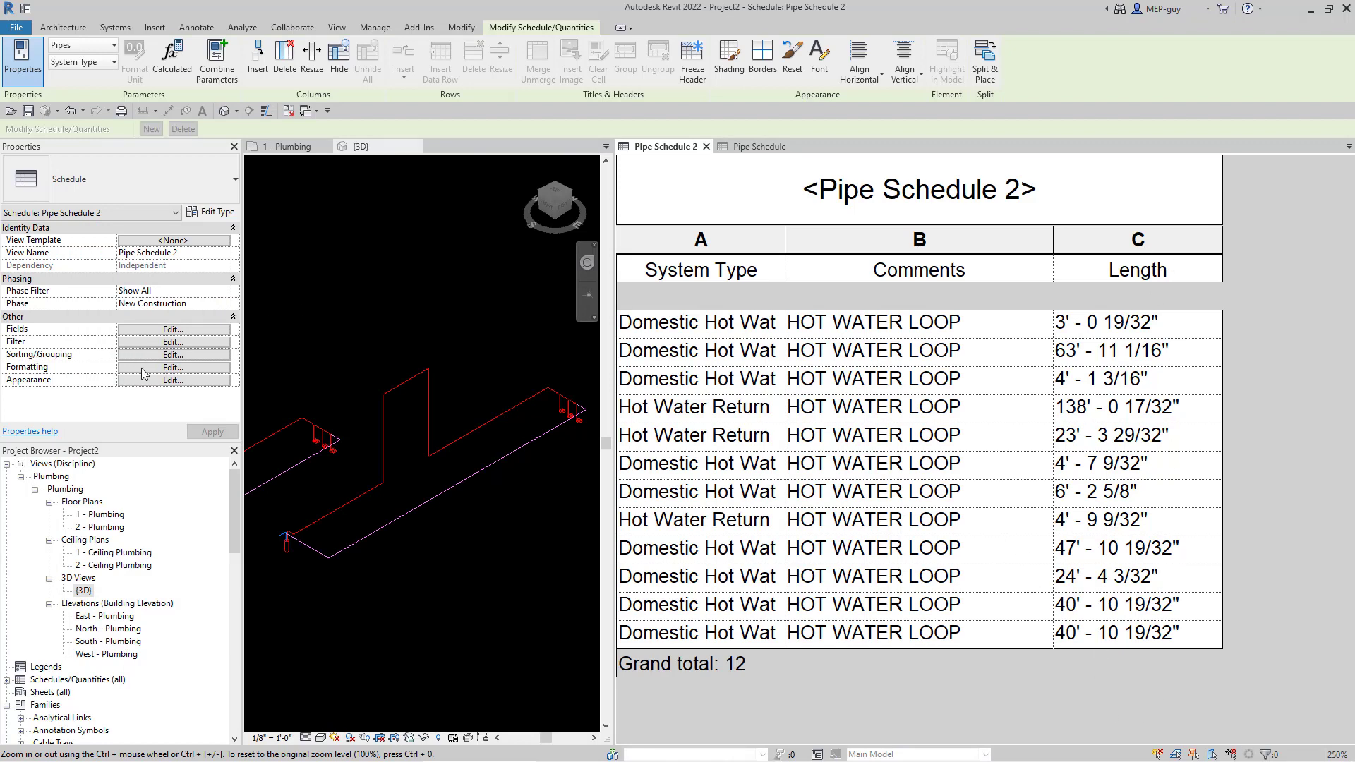
# - Set the Length field to Calculate totals in the Formatting settings
pyautogui.click(173, 367)
pyautogui.click(102, 254)
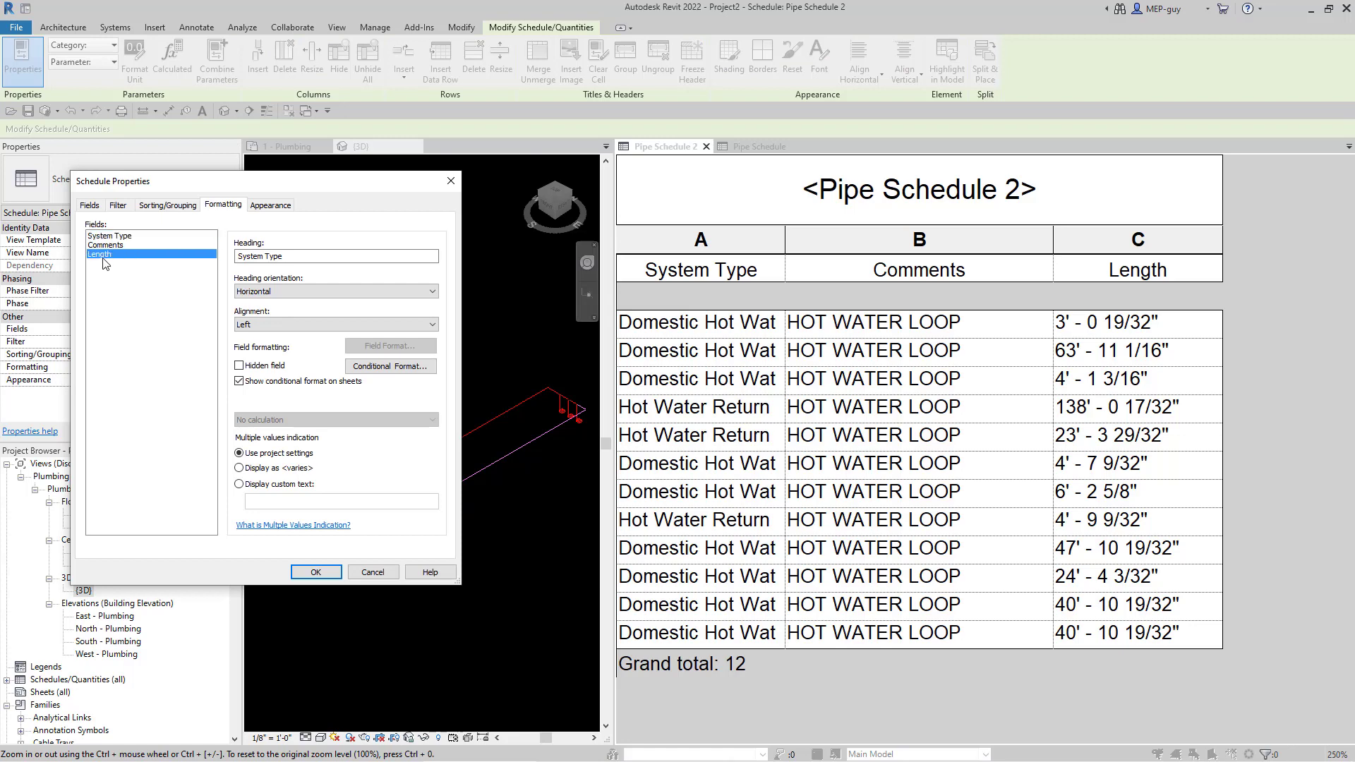
pyautogui.click(278, 420)
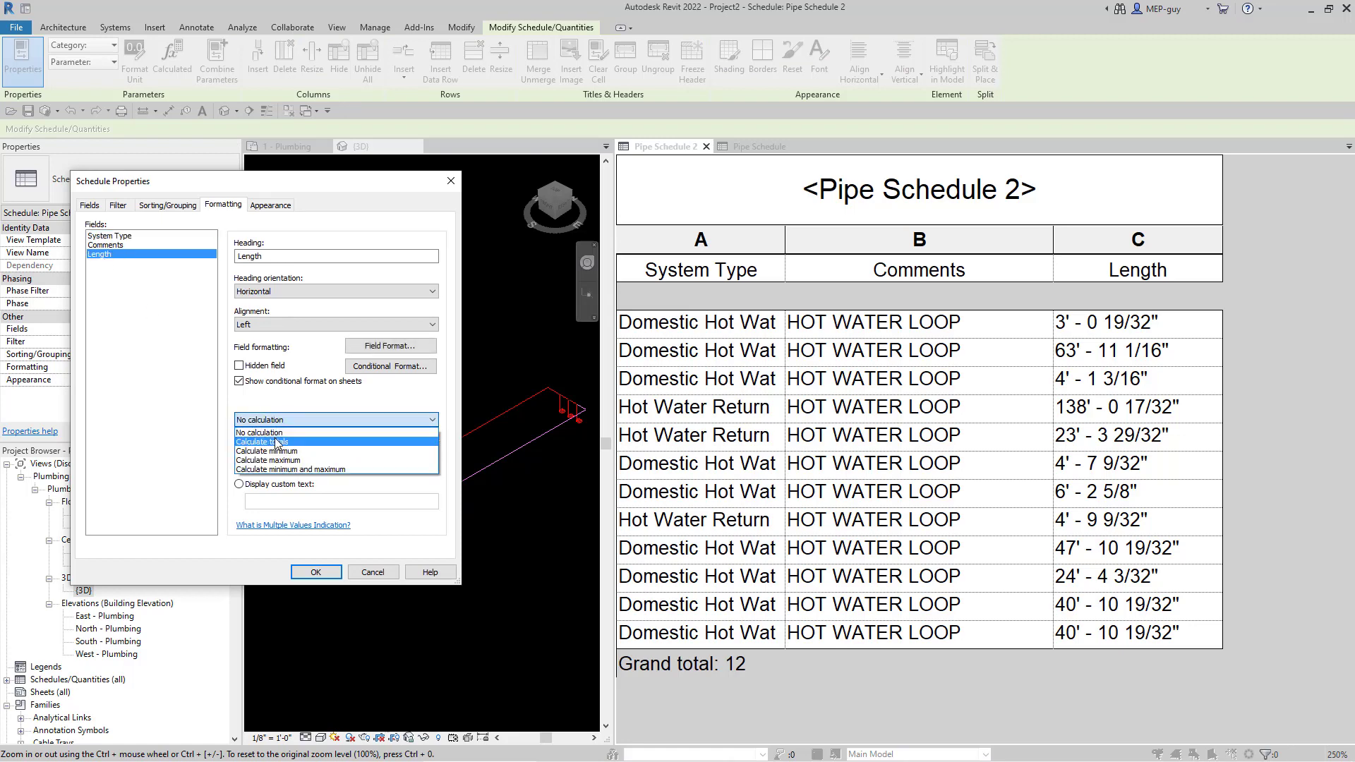
pyautogui.click(276, 442)
pyautogui.click(316, 572)
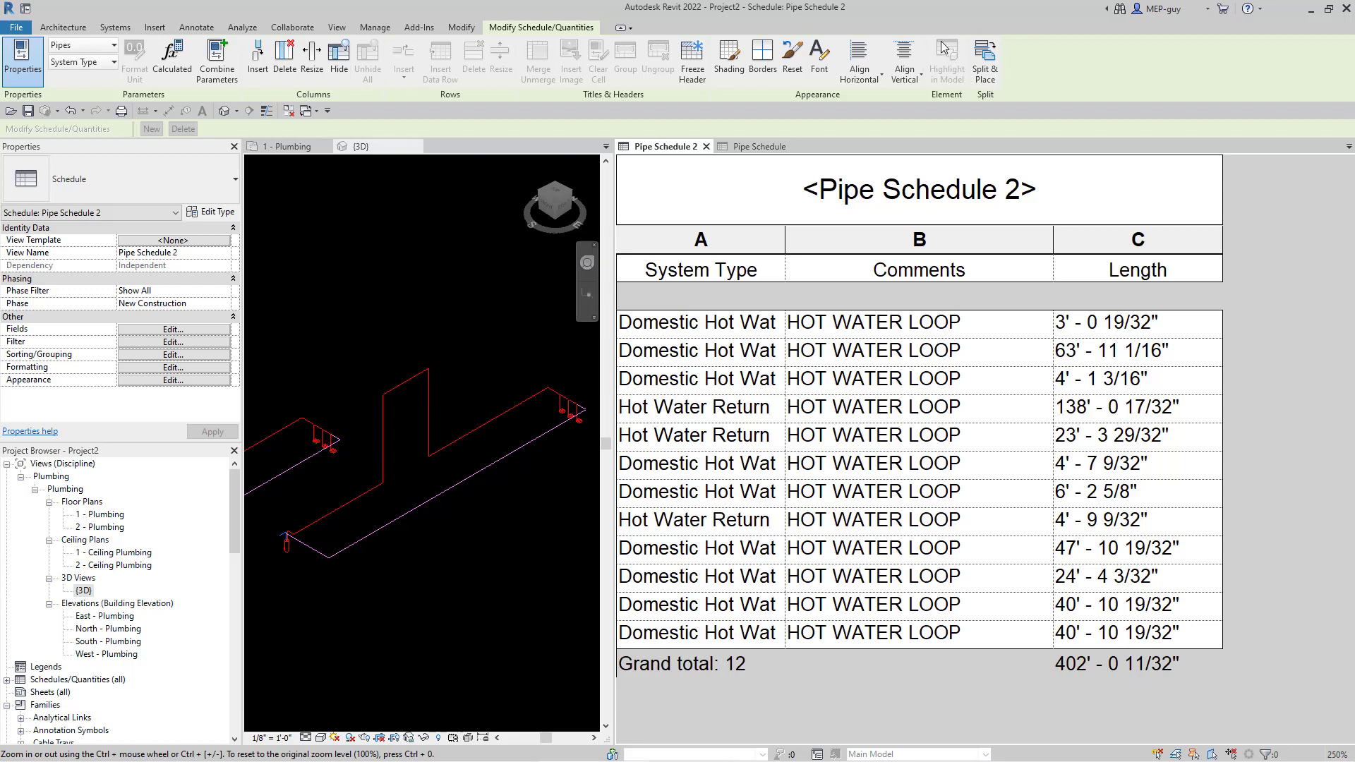
# - Widen Pipe Schedule 2's System Type column to show the full Domestic Hot Water names
pyautogui.click(436, 650)
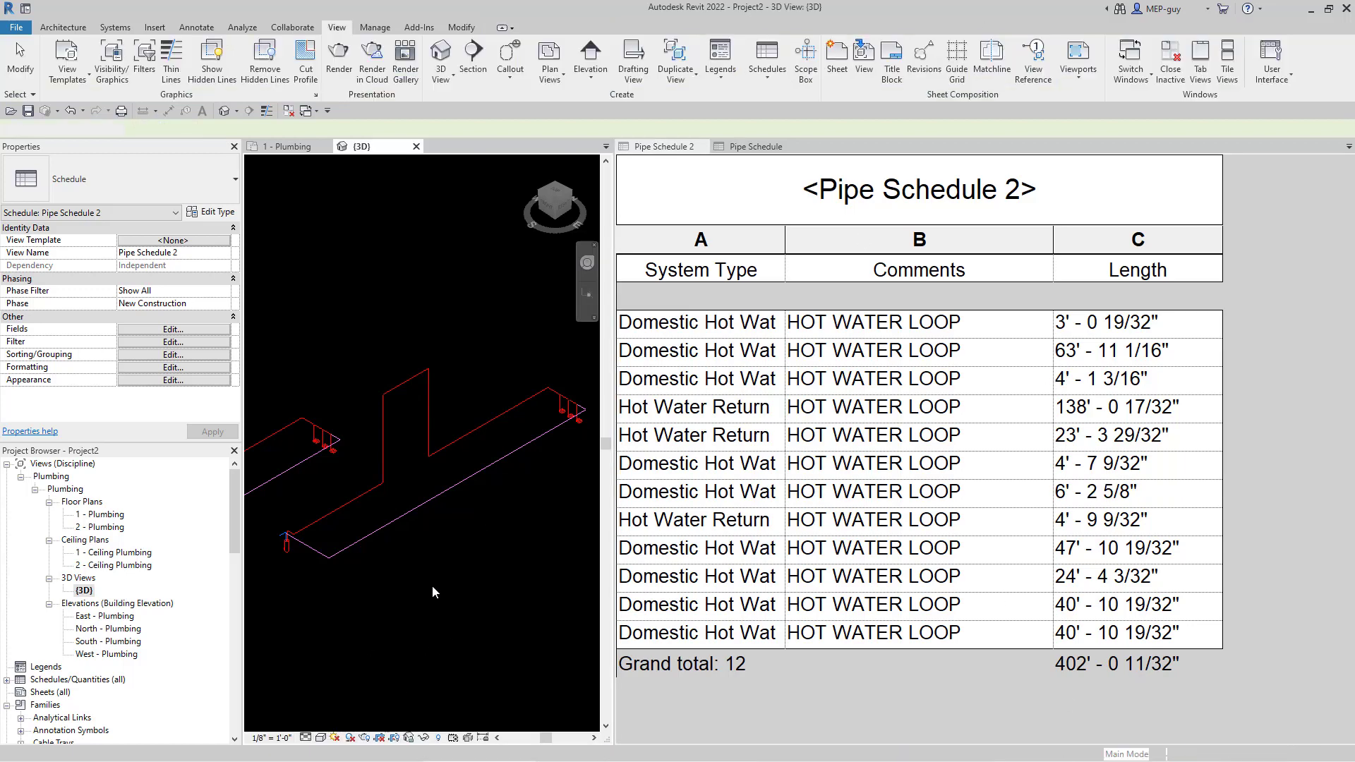
pyautogui.scroll(-2, 432, 586)
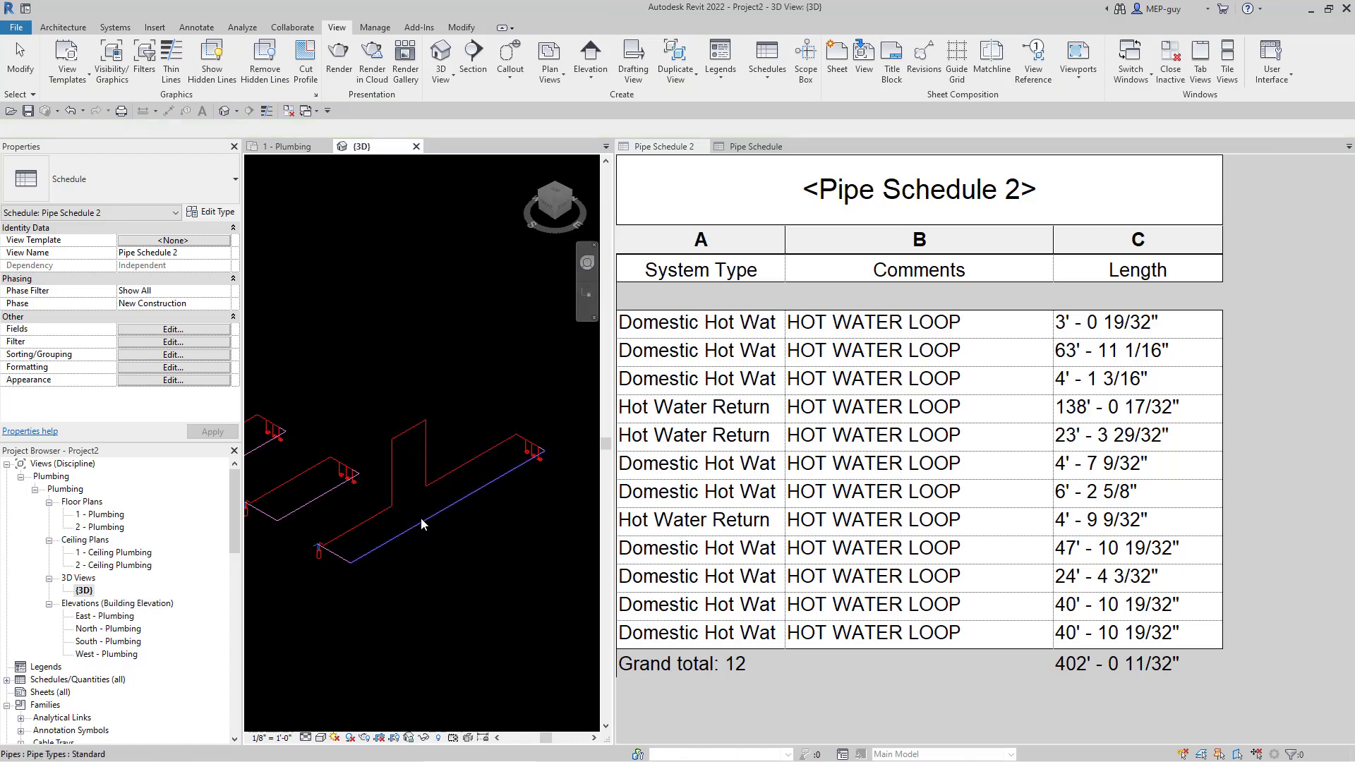
pyautogui.click(418, 544)
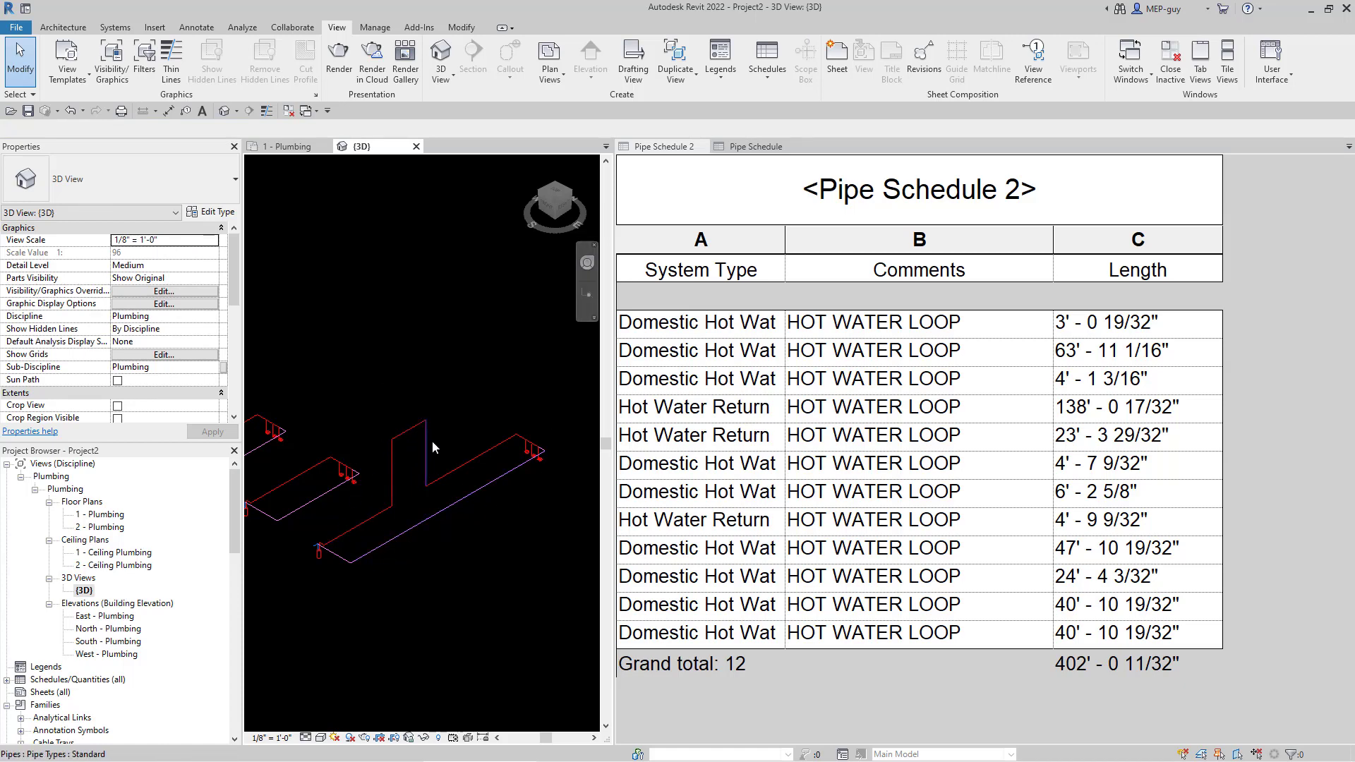
pyautogui.scroll(-3, 120, 317)
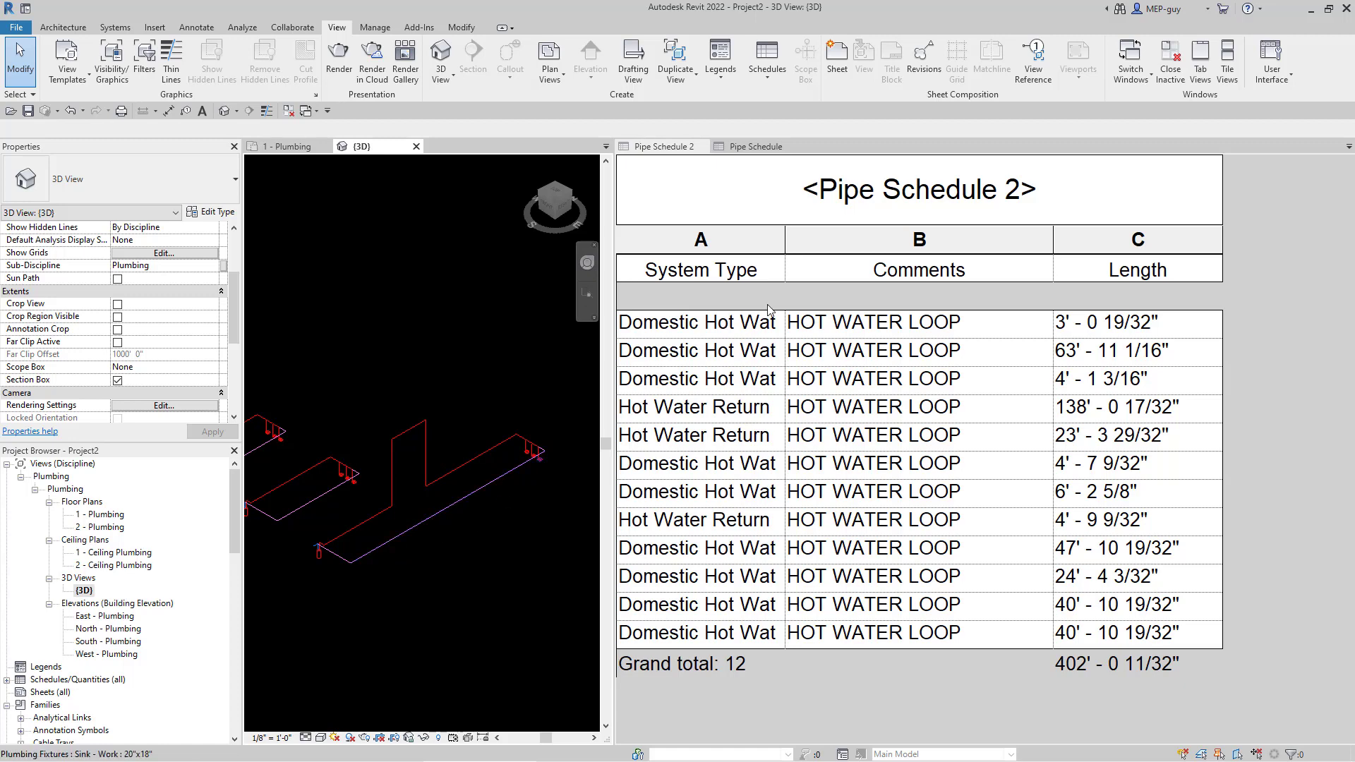
pyautogui.moveTo(787, 241); pyautogui.dragTo(883, 242)
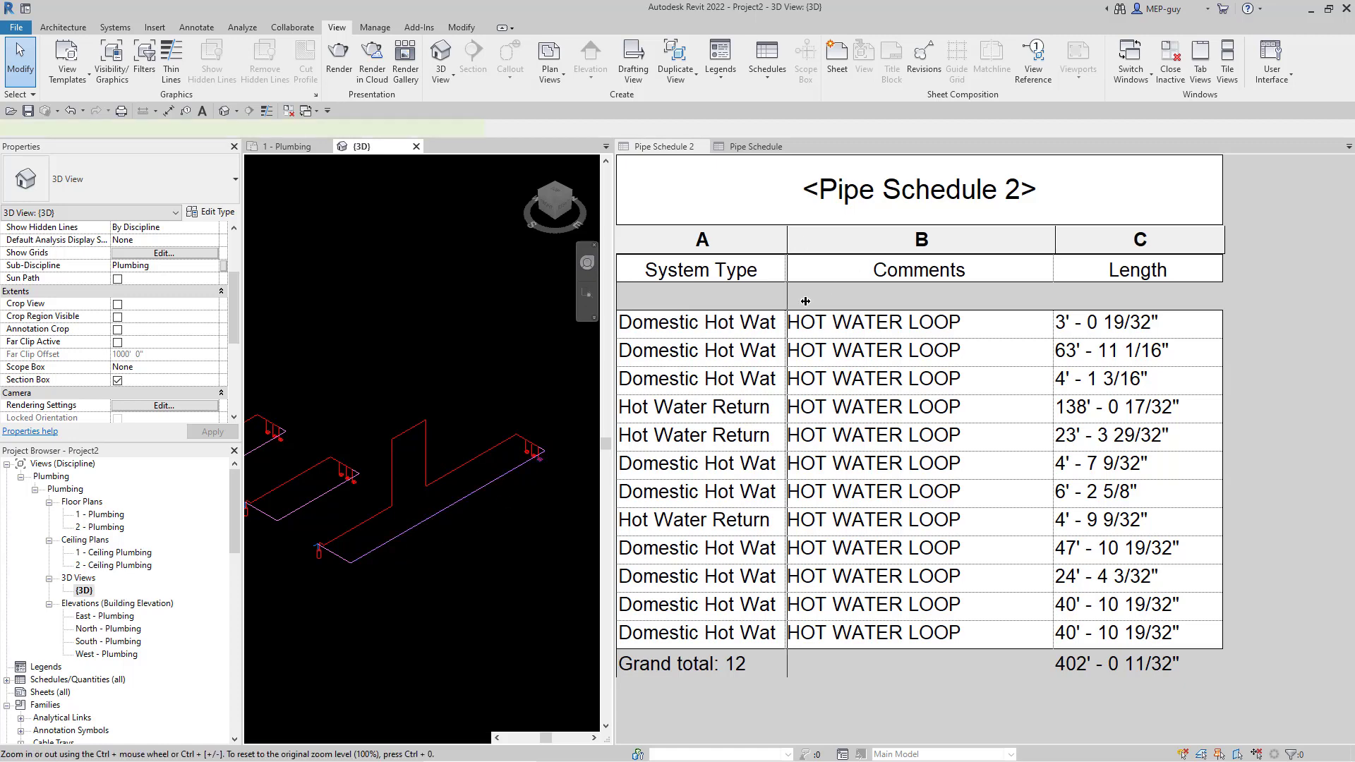
pyautogui.click(812, 323)
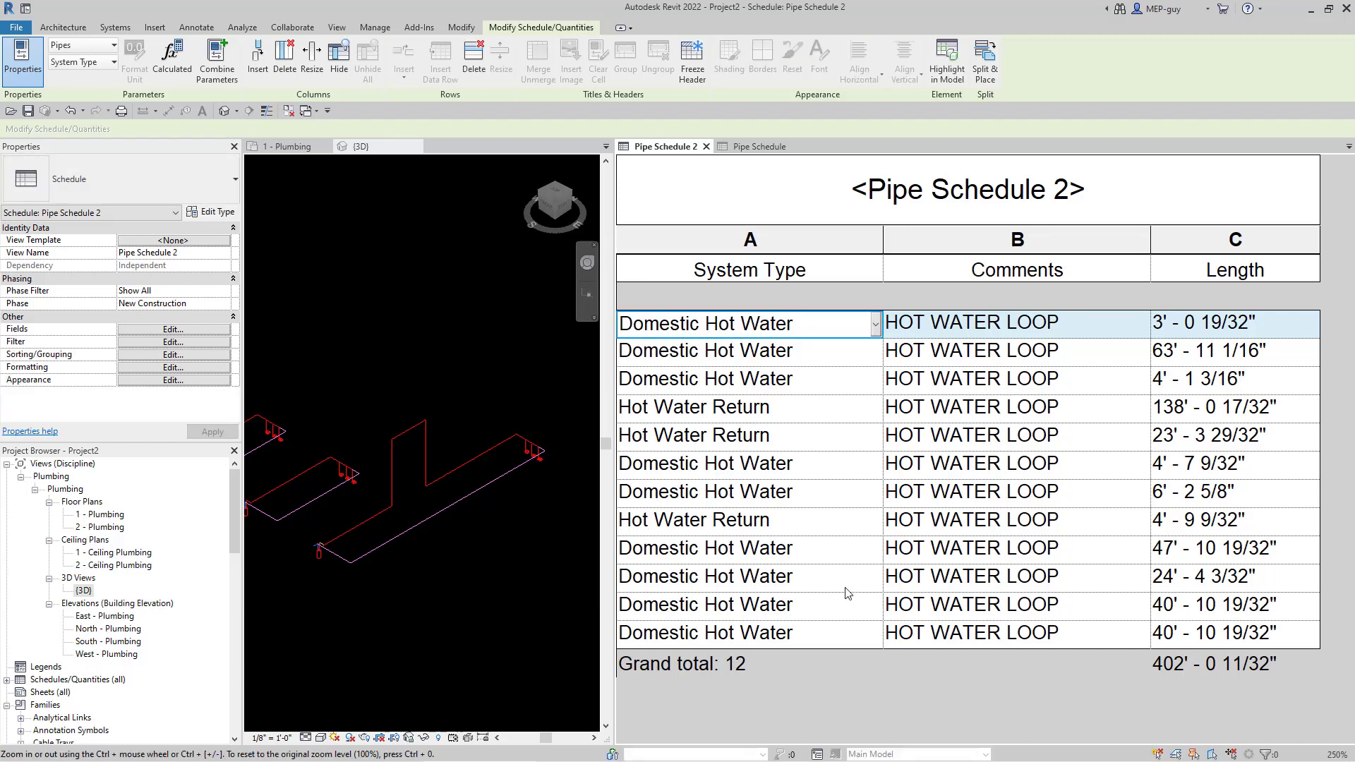
# - Select the twelve scheduled pipes, delete their HOT WATER LOOP comment, then deselect them
pyautogui.keyDown('shift'); pyautogui.click(839, 635); pyautogui.keyUp('shift')
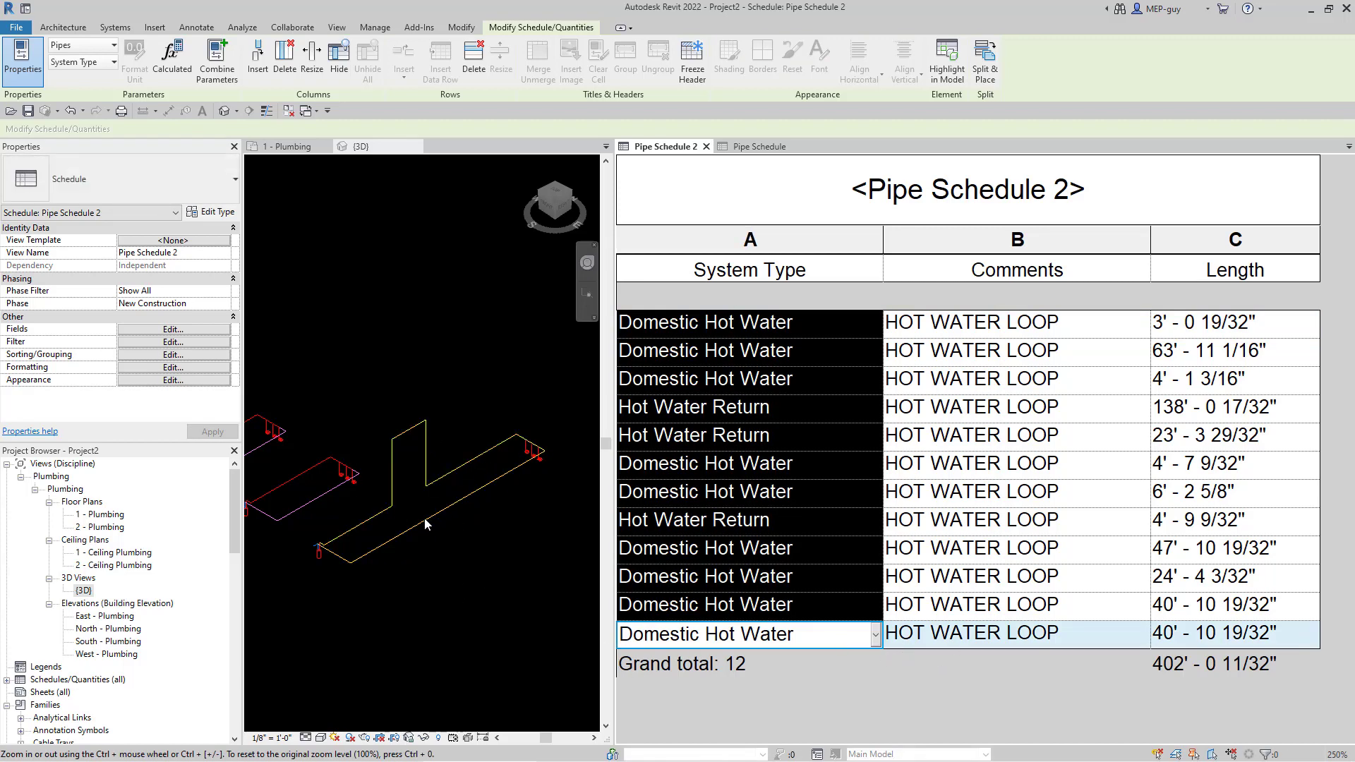
pyautogui.click(374, 322)
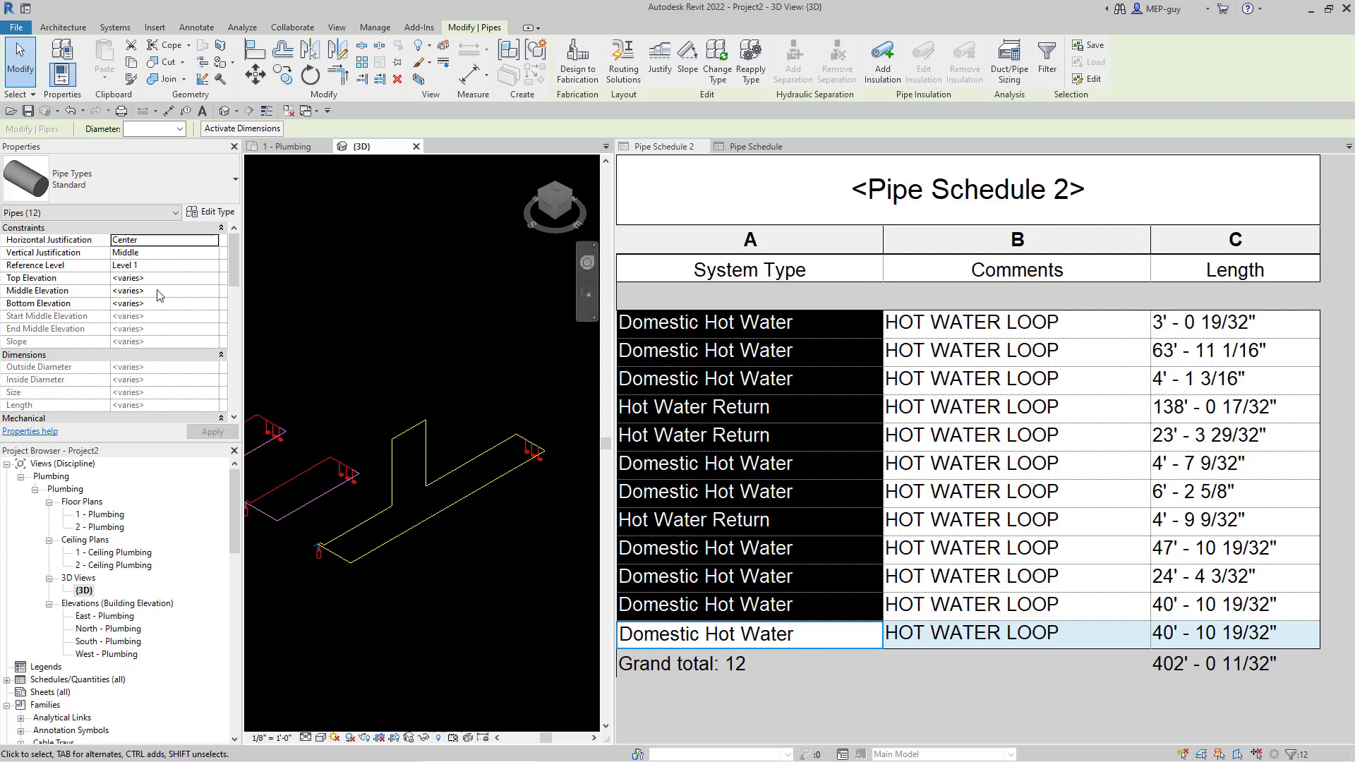
pyautogui.scroll(-5, 159, 294)
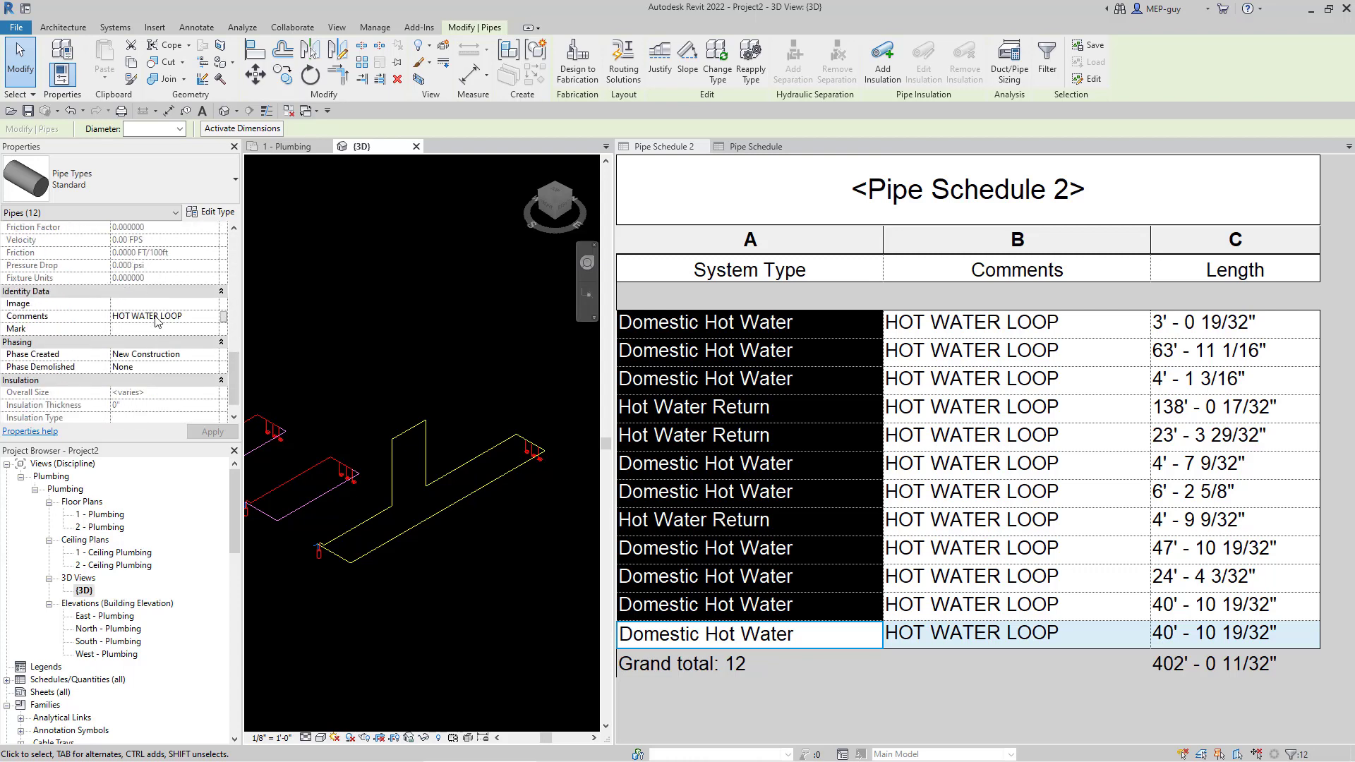
pyautogui.click(201, 316)
pyautogui.press('Delete')
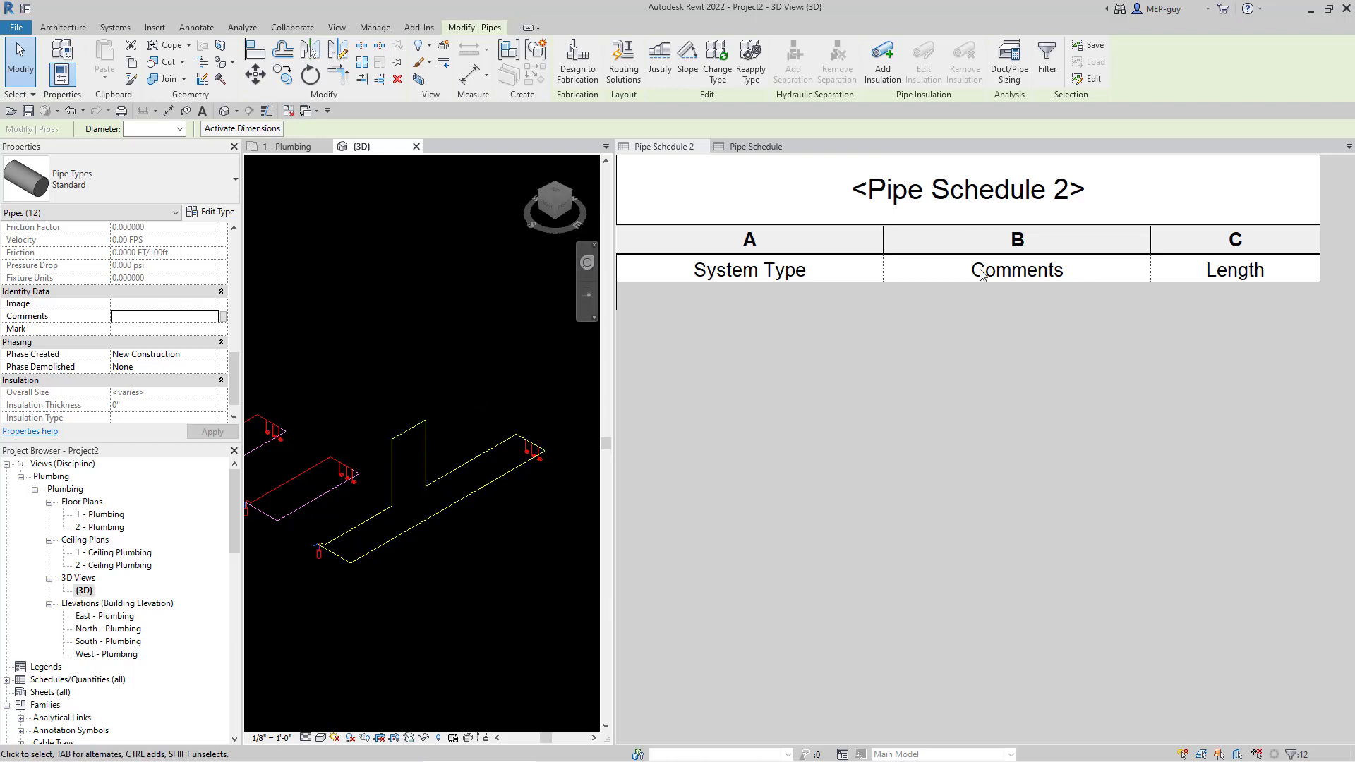
pyautogui.click(531, 548)
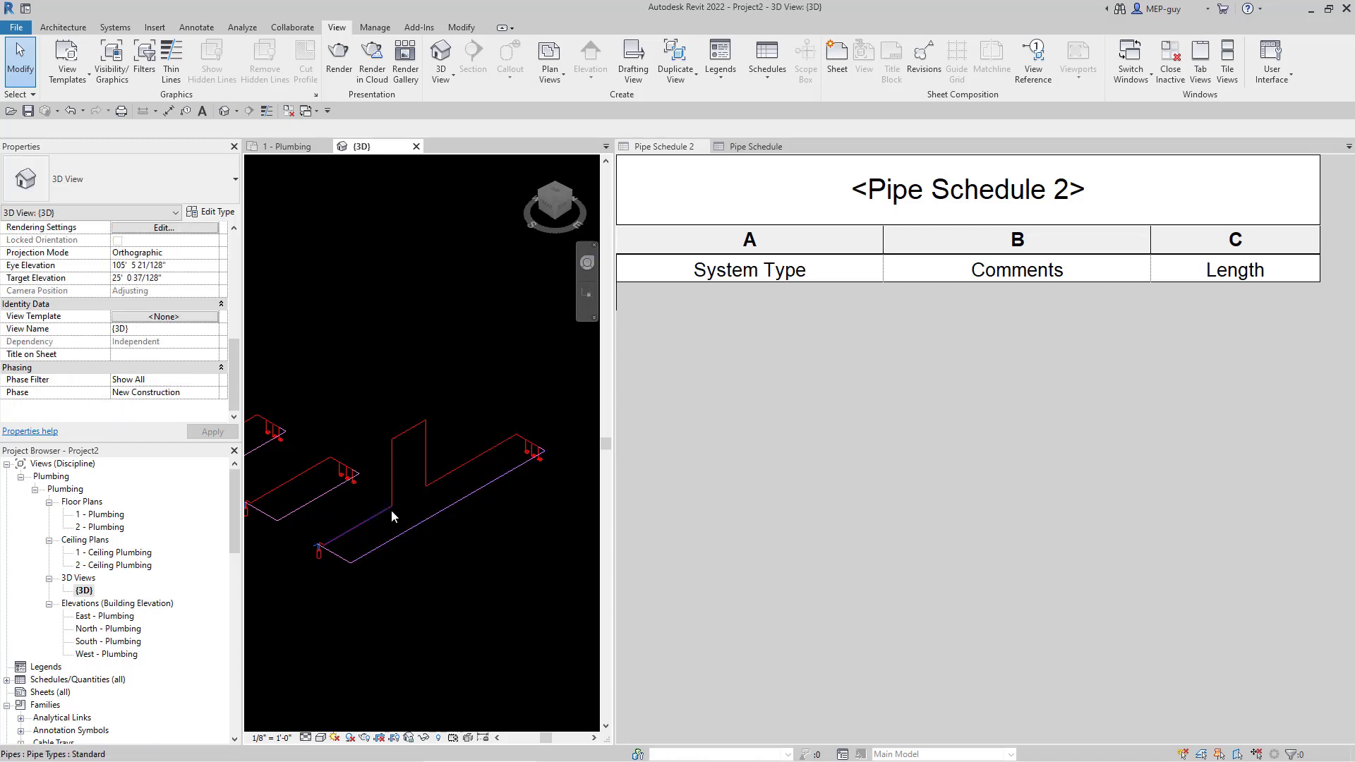
# - Undo the comment deletion so the twelve pipes return, totalling 402' - 0 11/32"
pyautogui.click(70, 111)
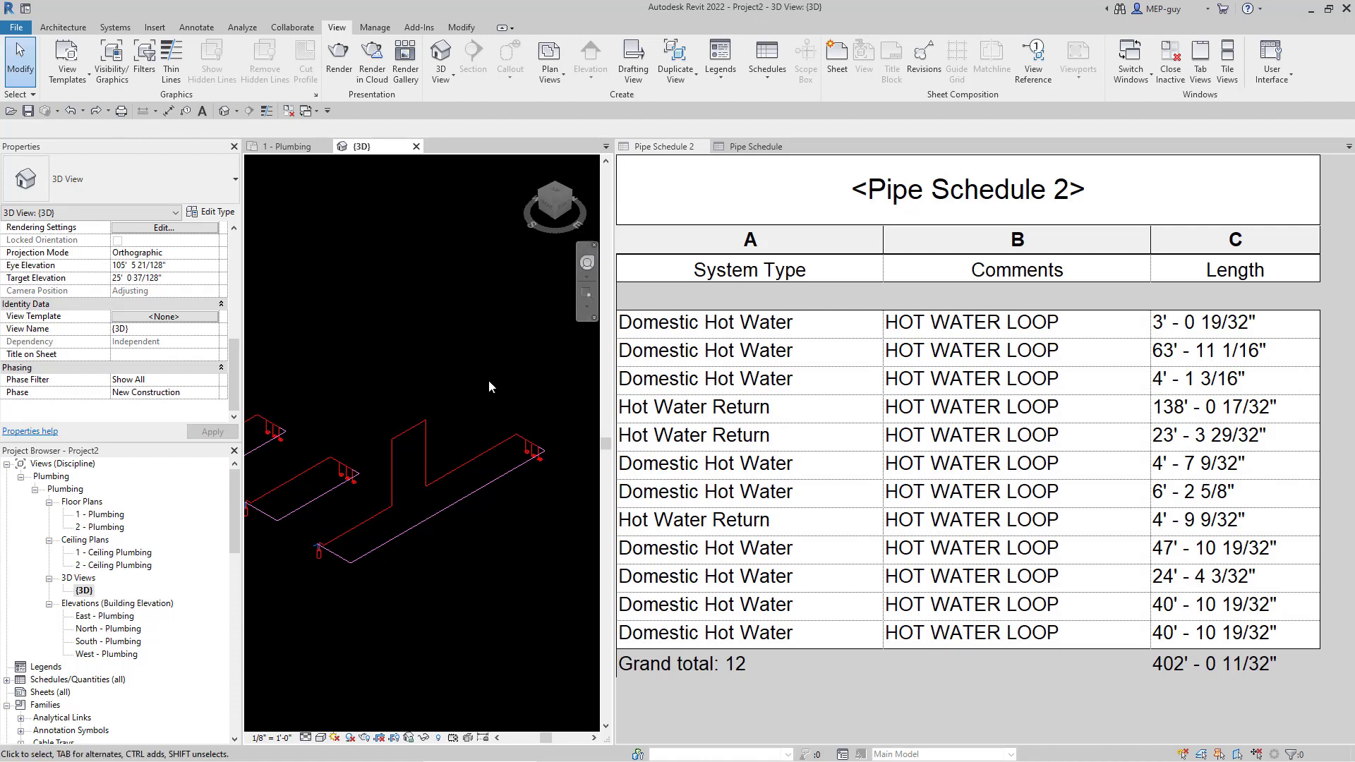
pyautogui.scroll(-5, 488, 379)
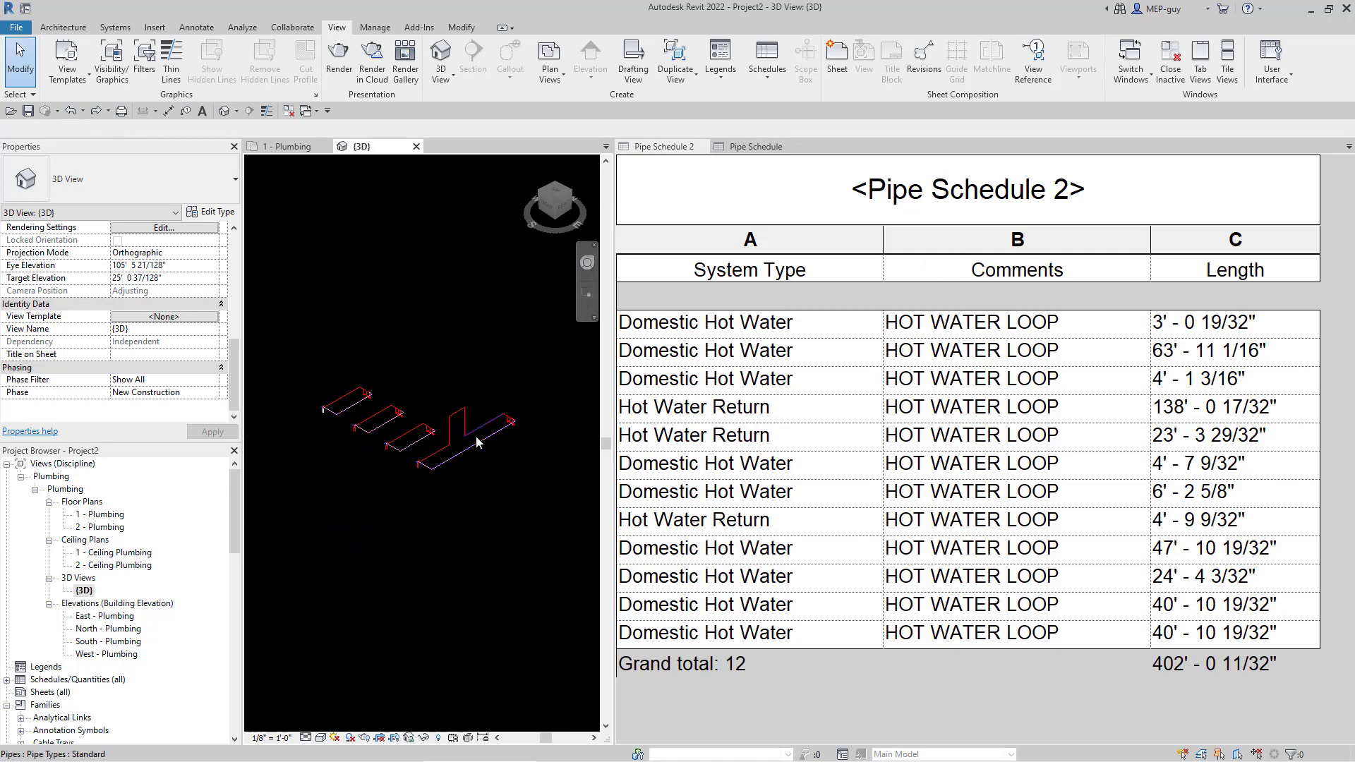
pyautogui.scroll(3, 476, 441)
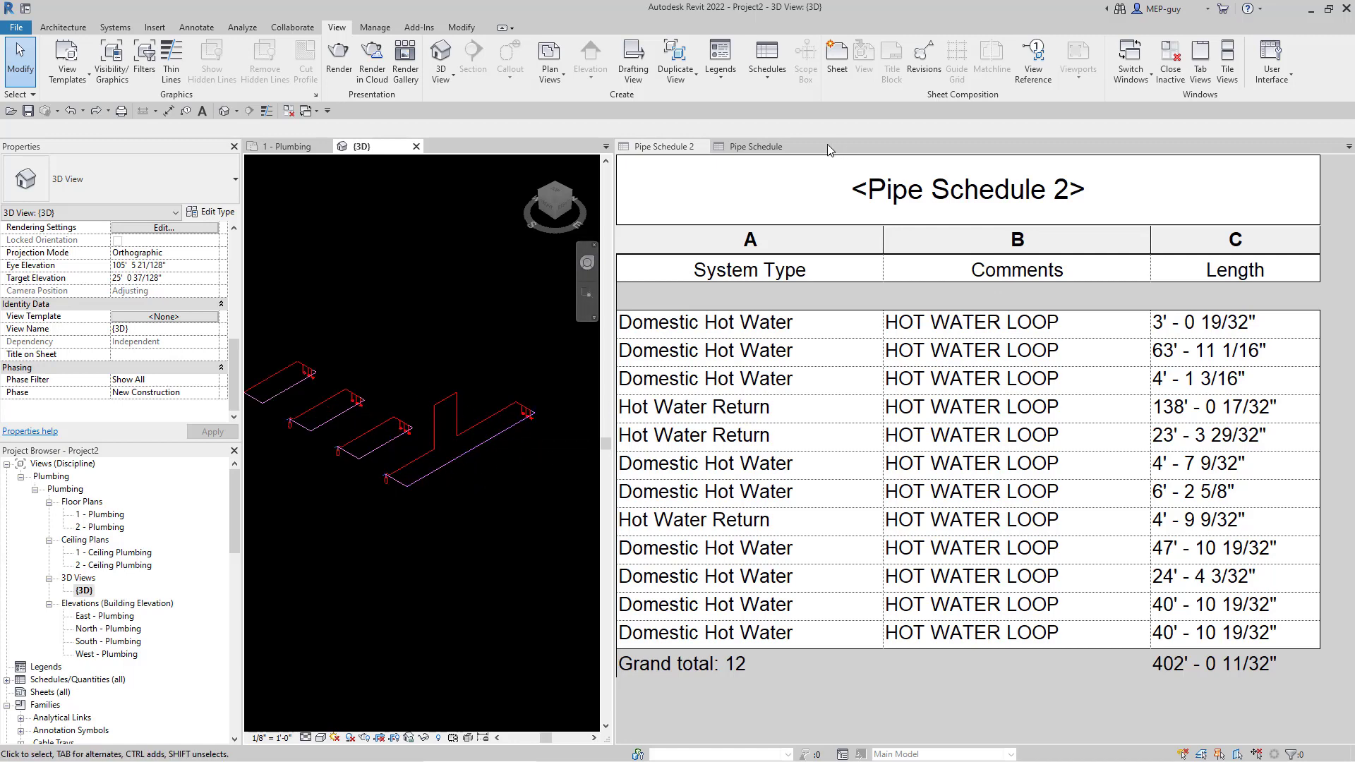
# - Switch to Pipe Schedule and narrow its Diameter column
pyautogui.click(767, 148)
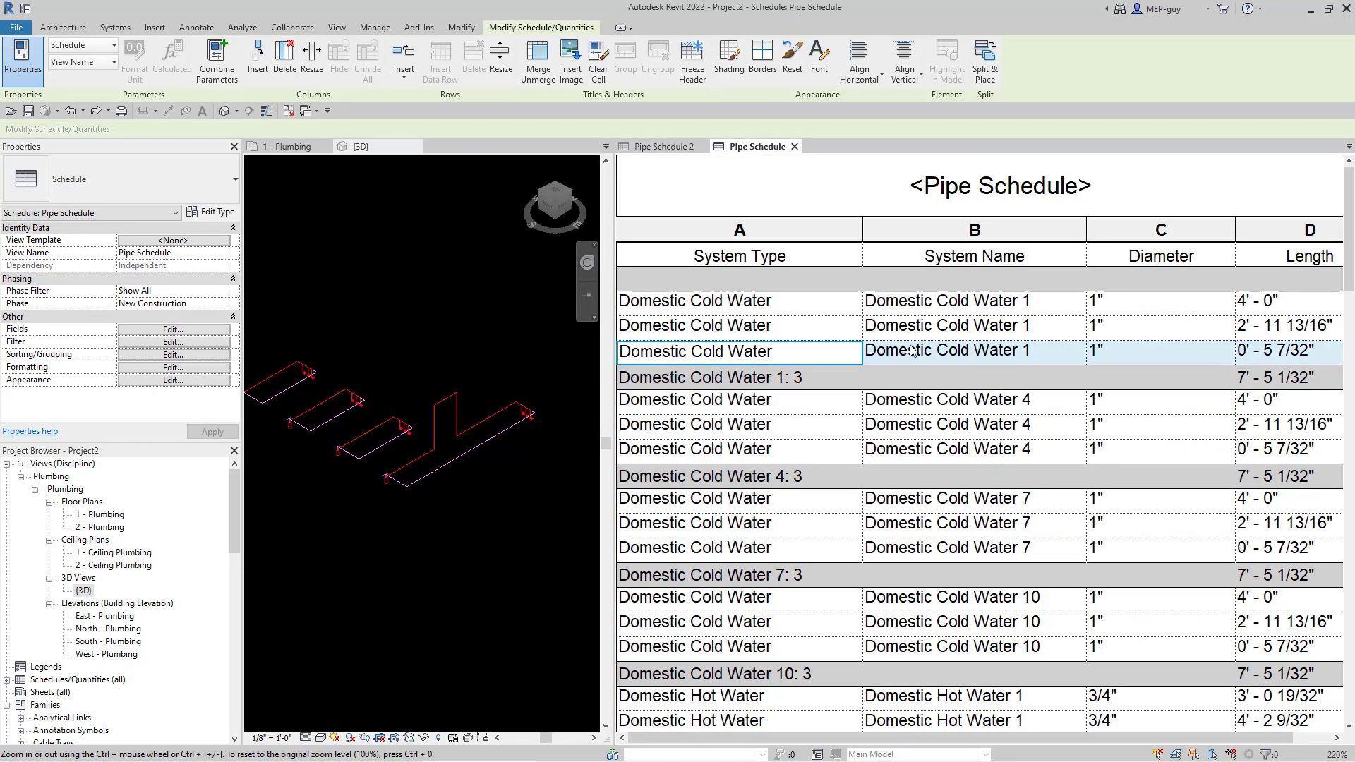
pyautogui.scroll(-3, 818, 324)
pyautogui.scroll(3, 825, 330)
pyautogui.moveTo(1235, 227); pyautogui.dragTo(1188, 229)
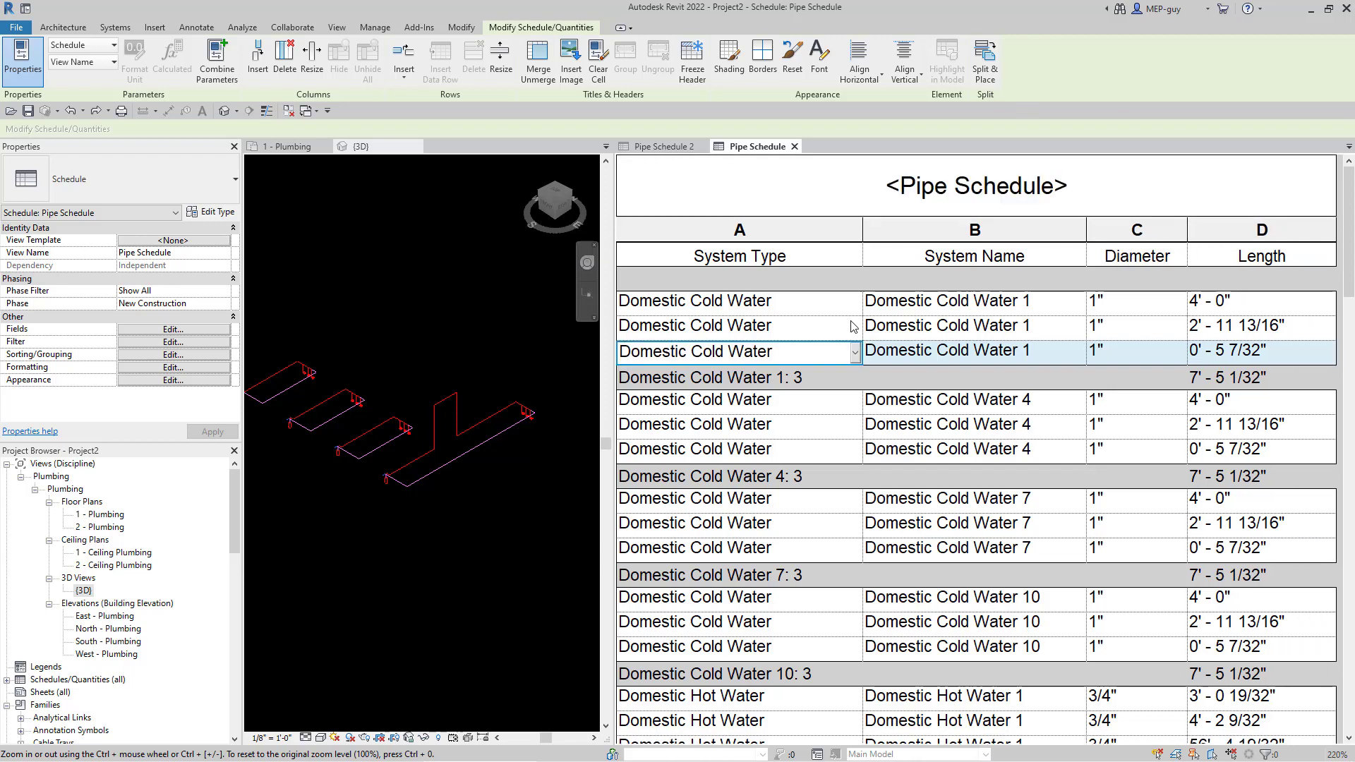
# - Try retyping the first row's System Type, cancel the edit, and reactivate the 3D view
pyautogui.click(1041, 302)
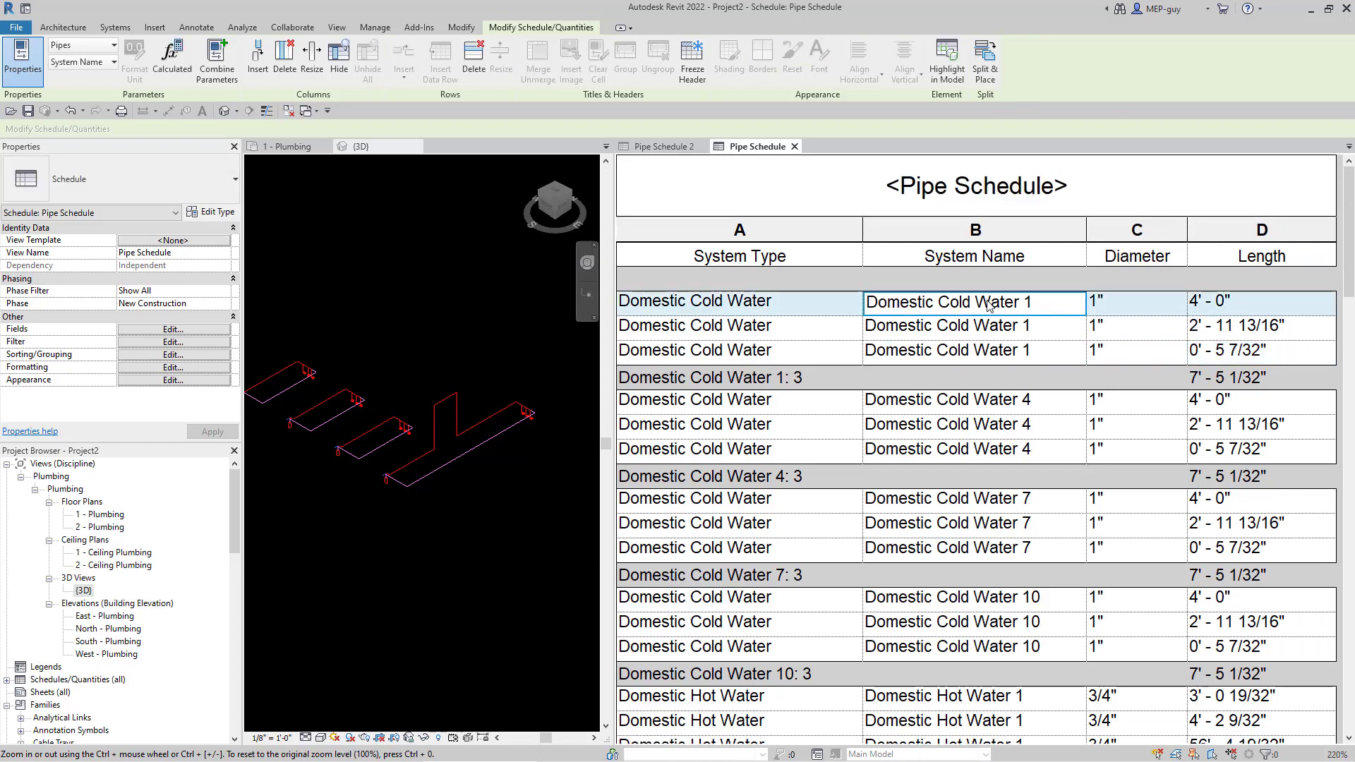
pyautogui.click(727, 302)
pyautogui.moveTo(769, 302); pyautogui.dragTo(645, 302)
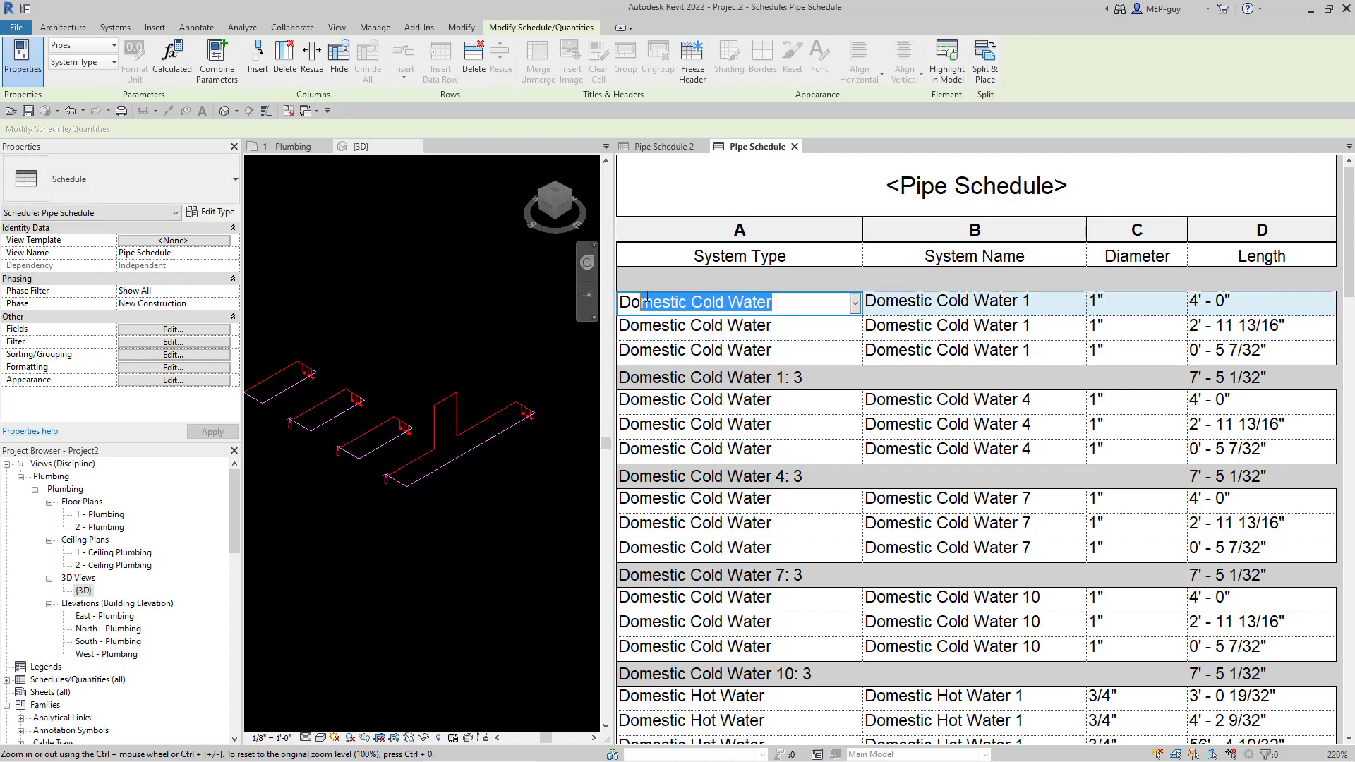
pyautogui.click(771, 302)
pyautogui.moveTo(771, 302); pyautogui.dragTo(645, 302)
pyautogui.write('DFCFO')
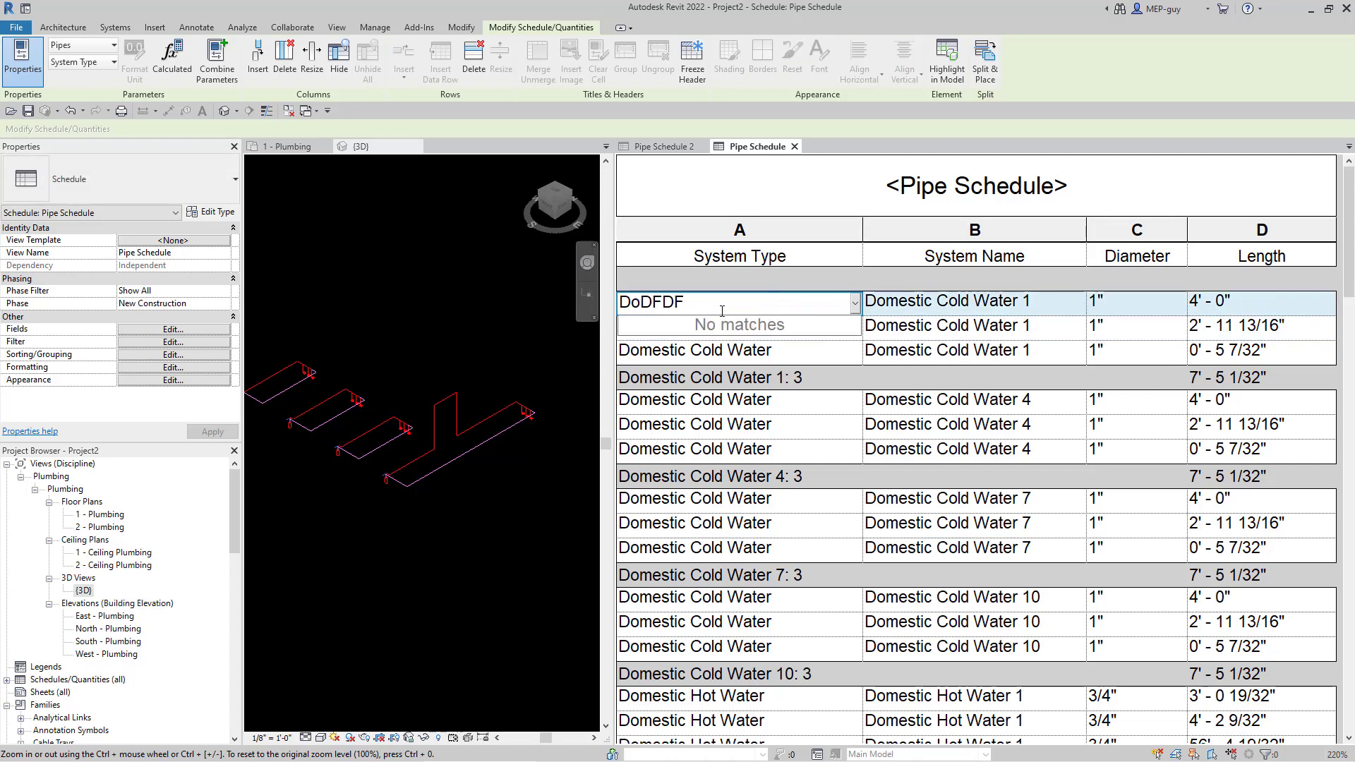
pyautogui.press('Escape')
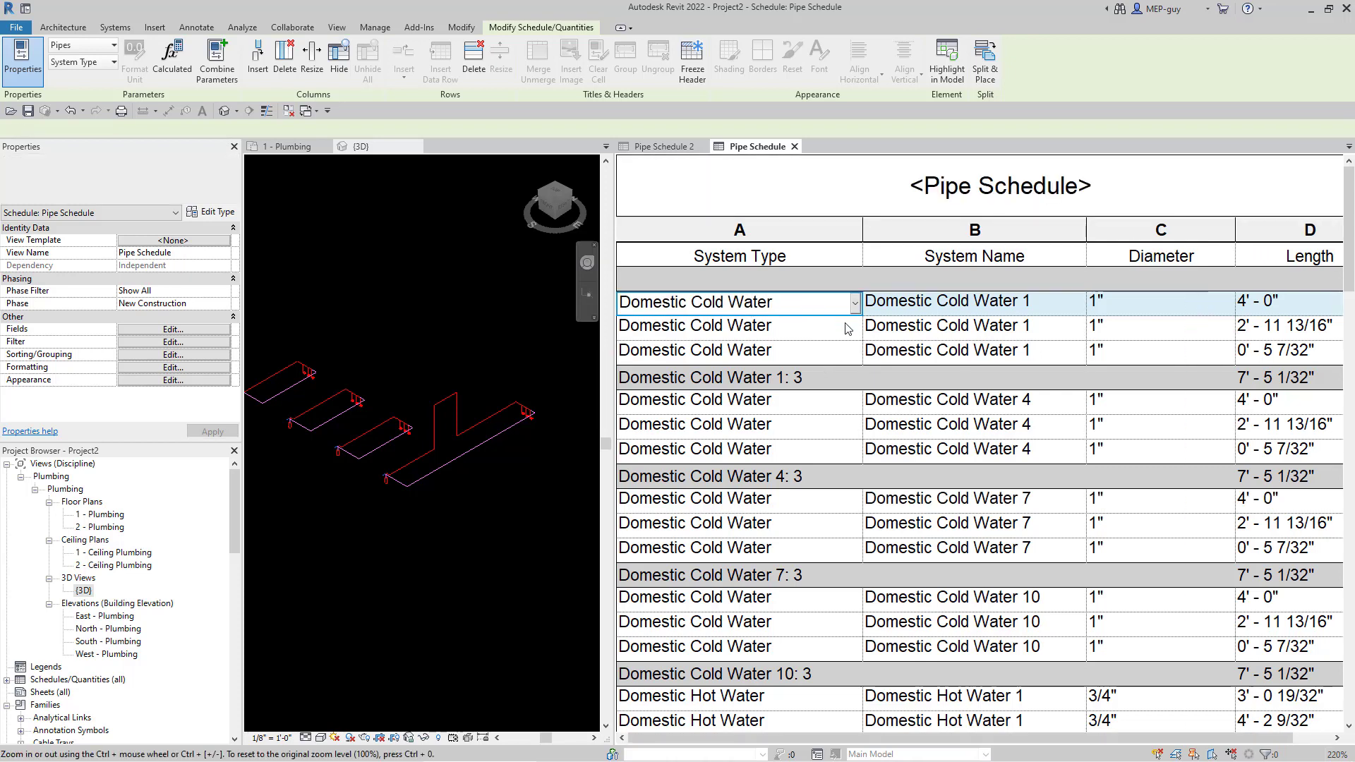
pyautogui.click(965, 304)
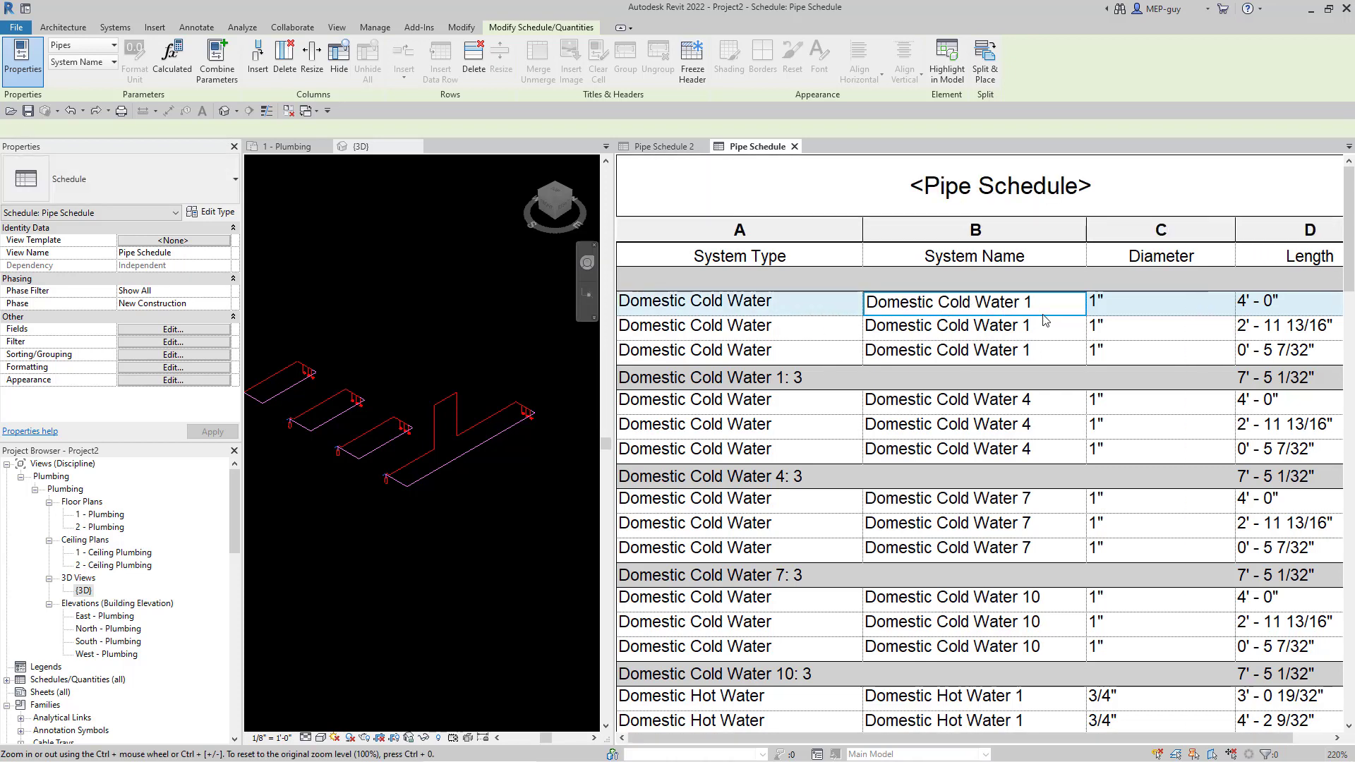
pyautogui.click(429, 483)
pyautogui.scroll(1, 382, 485)
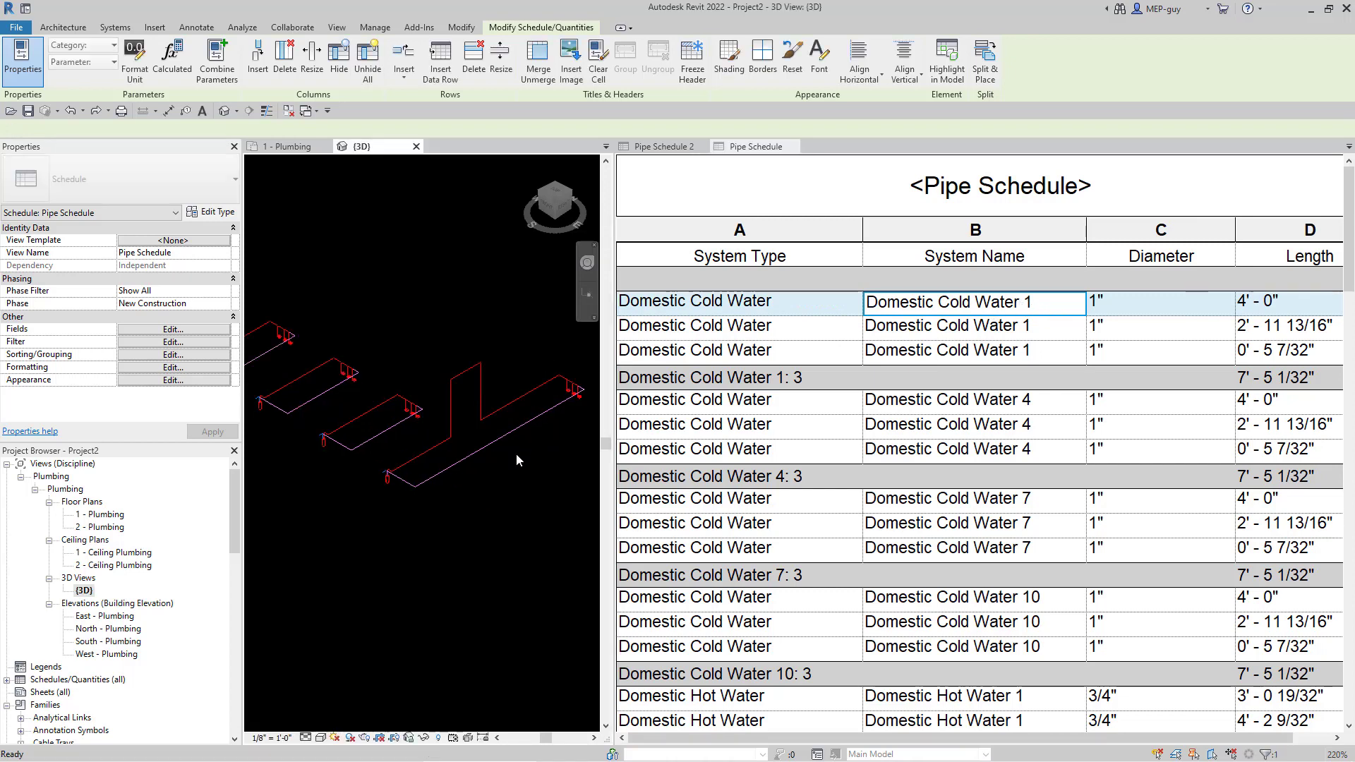
# - Select and clear a pipe, then zoom around the 3D hot water piping
pyautogui.click(513, 399)
pyautogui.scroll(-2, 538, 500)
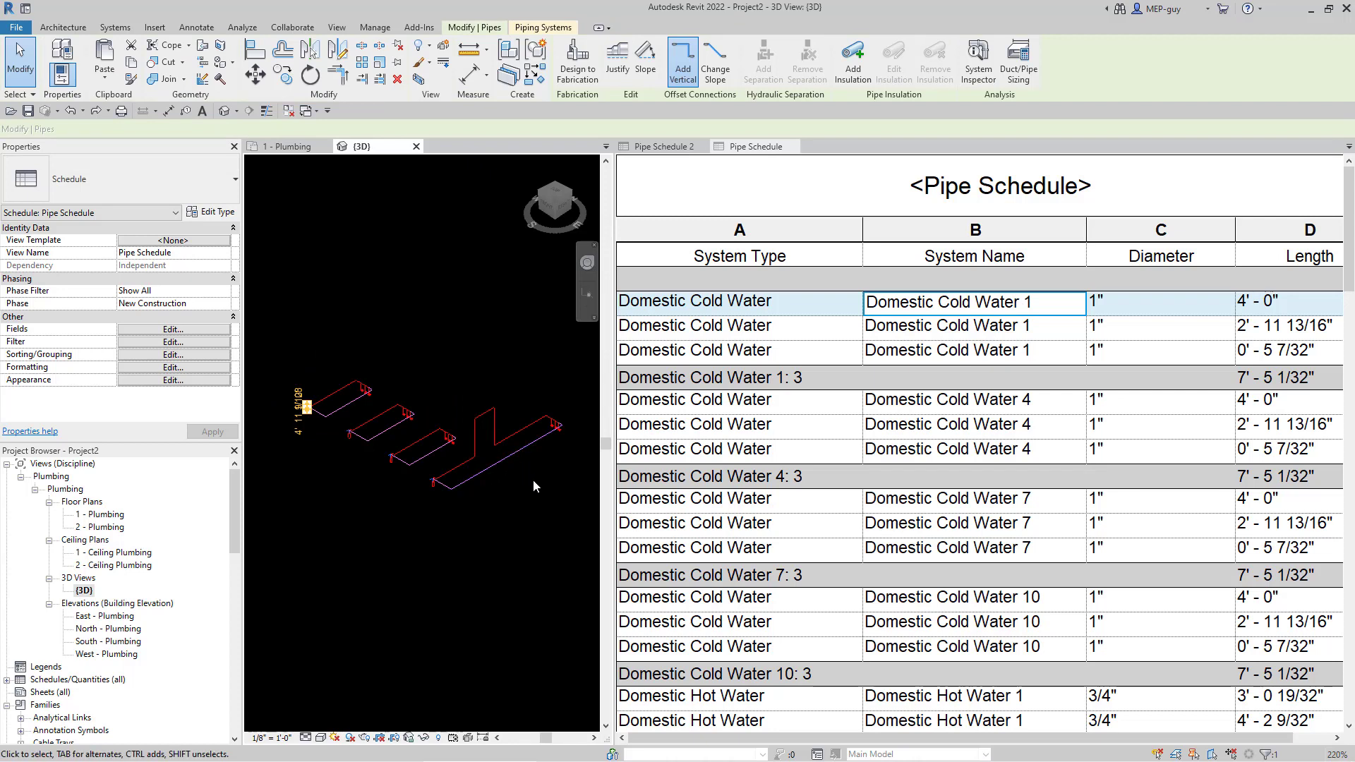
pyautogui.click(521, 460)
pyautogui.scroll(2, 520, 460)
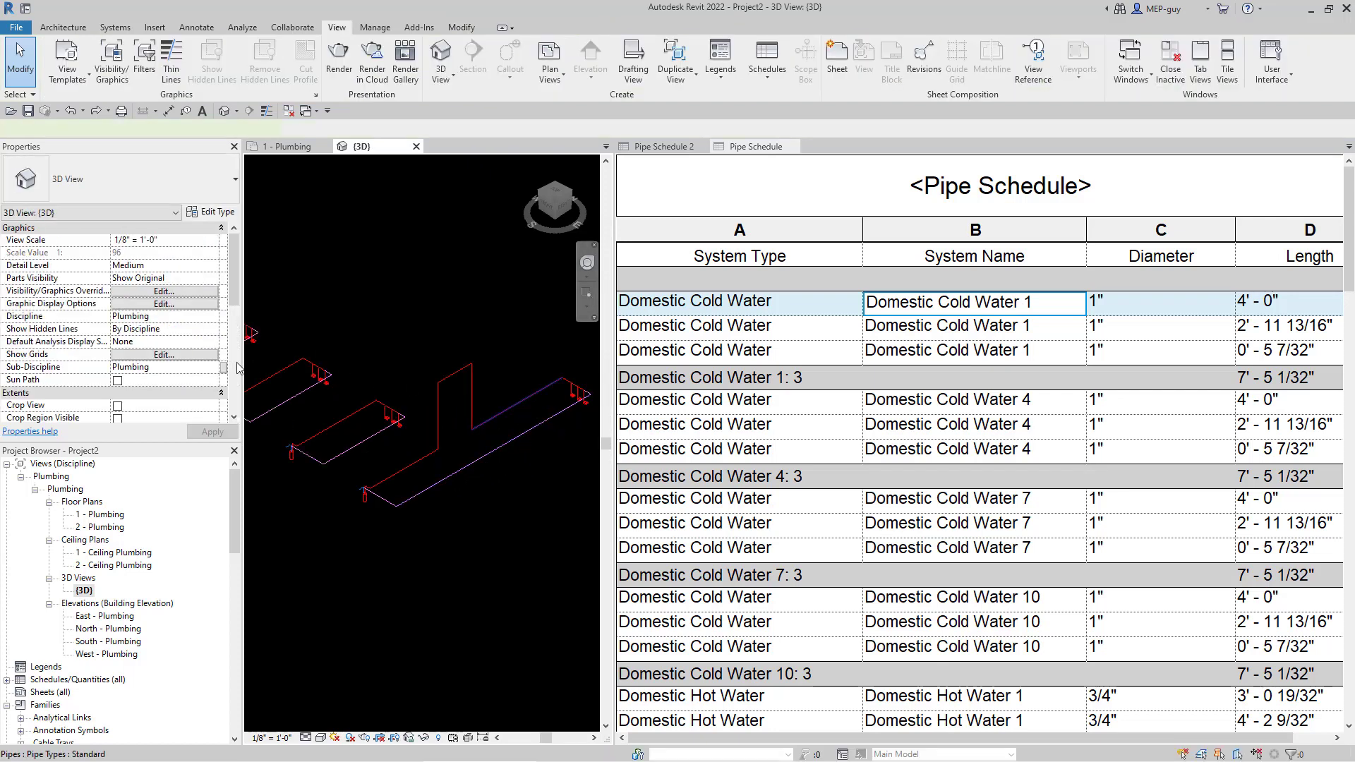
pyautogui.moveTo(234, 265); pyautogui.dragTo(234, 305)
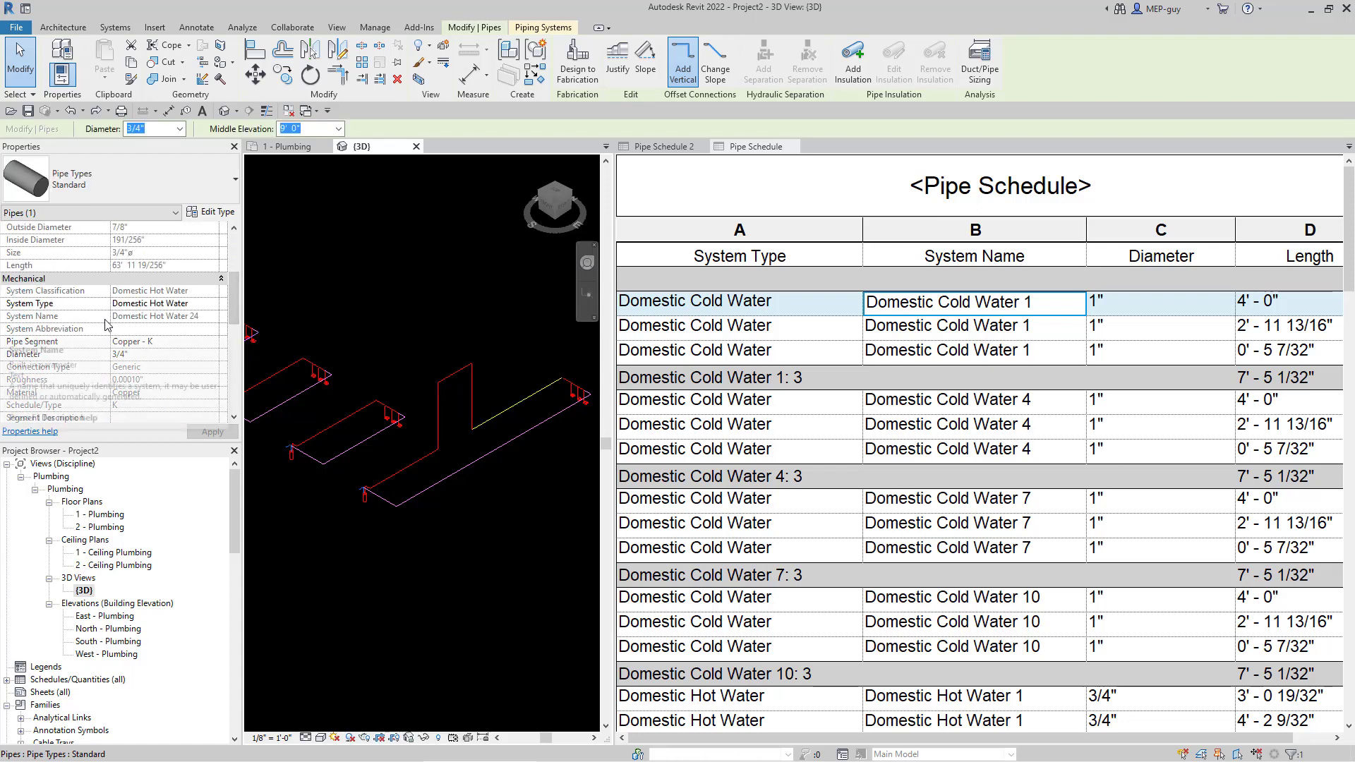
pyautogui.scroll(-15, 1010, 453)
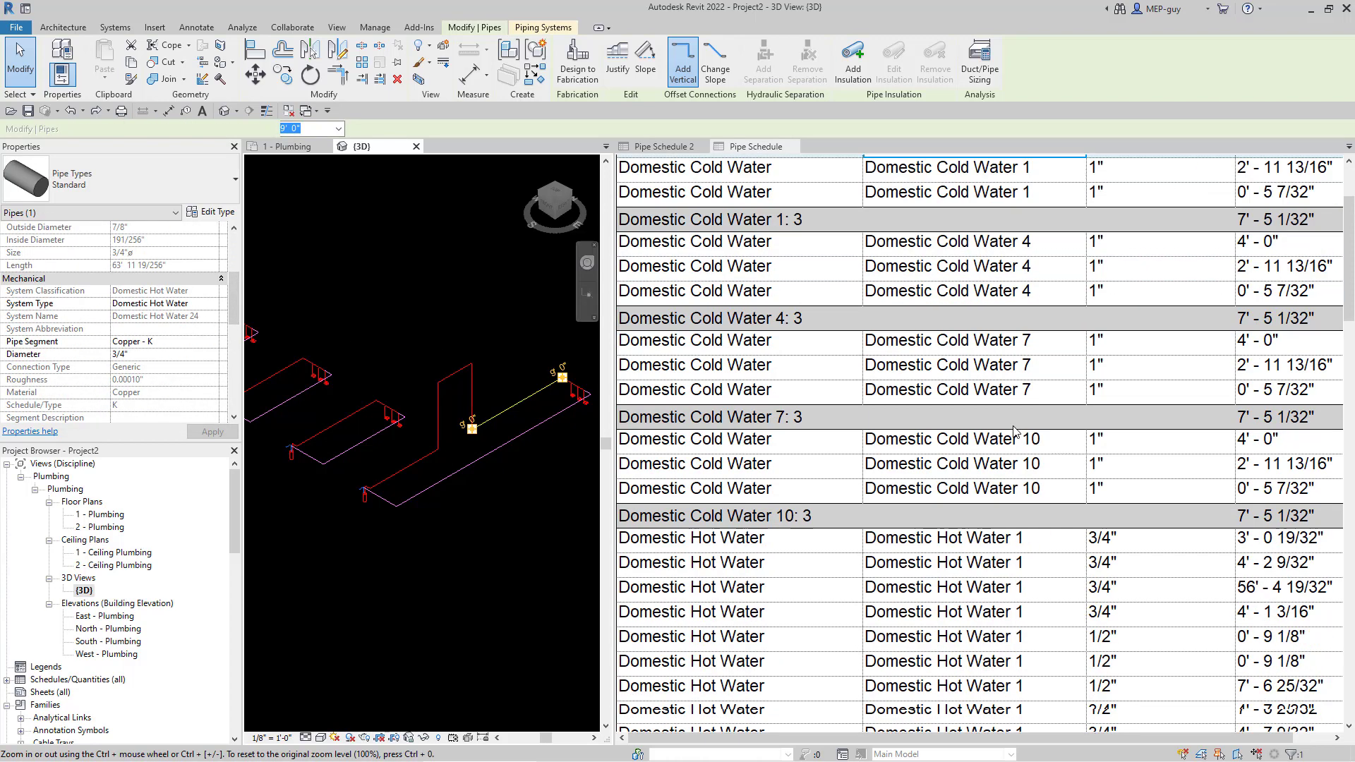
pyautogui.scroll(-7, 1011, 452)
pyautogui.scroll(2, 974, 430)
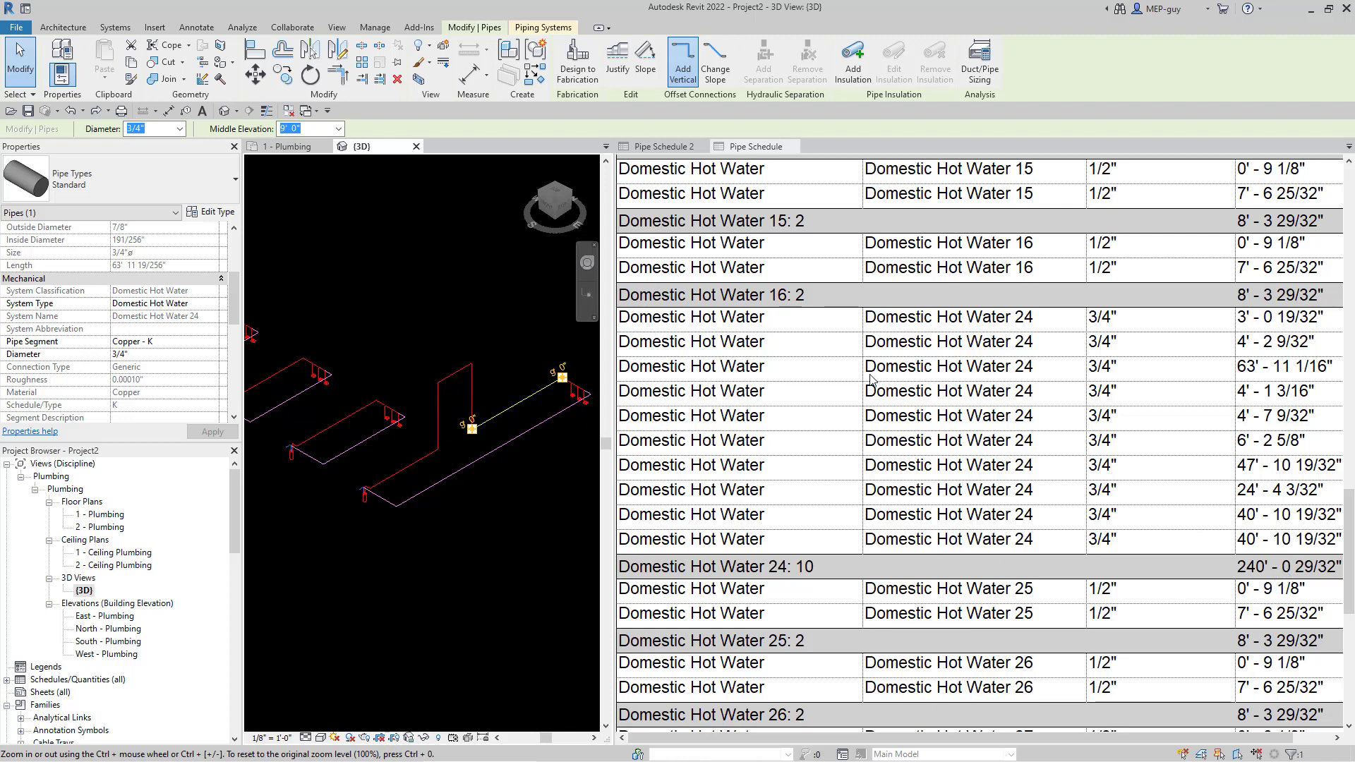
# - Check Pipe Schedule's Domestic Hot Water 24 group, then reactivate the 3D view
pyautogui.click(654, 157)
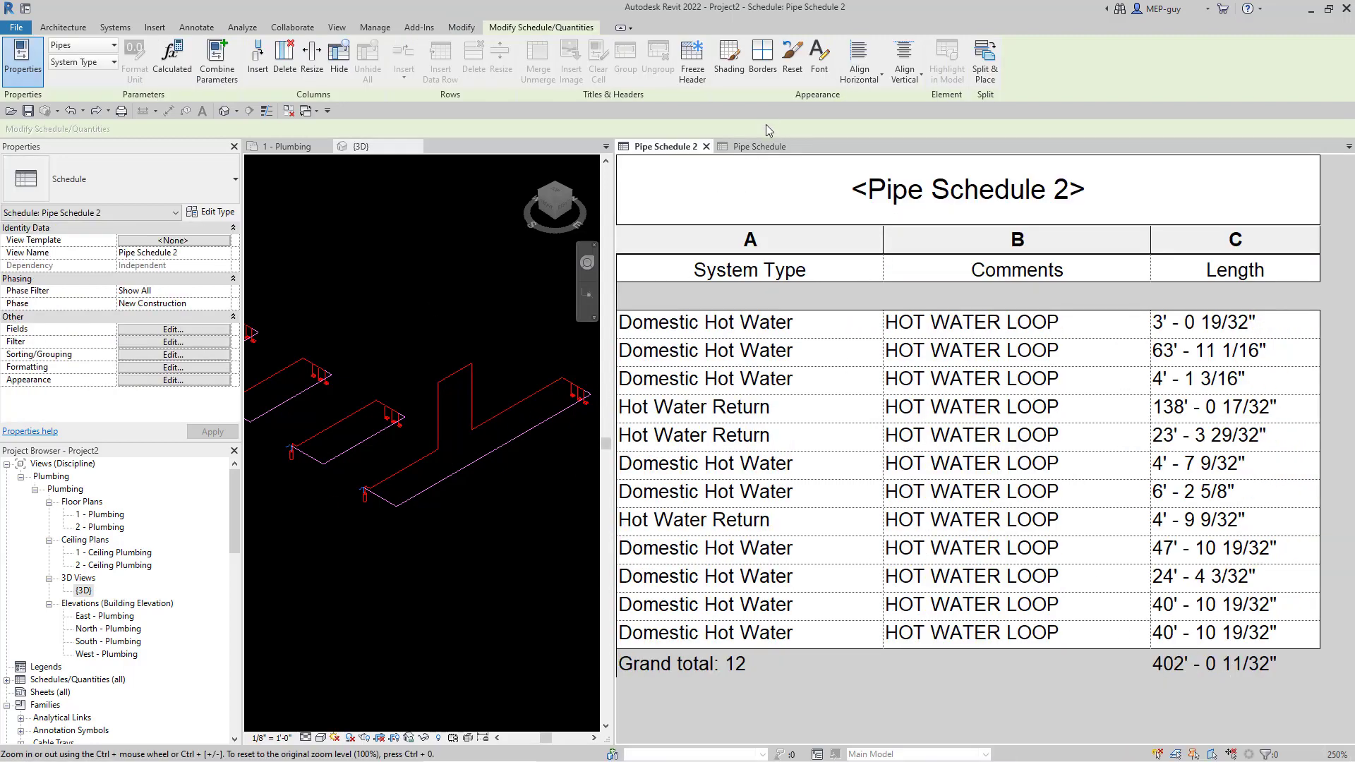
pyautogui.click(760, 146)
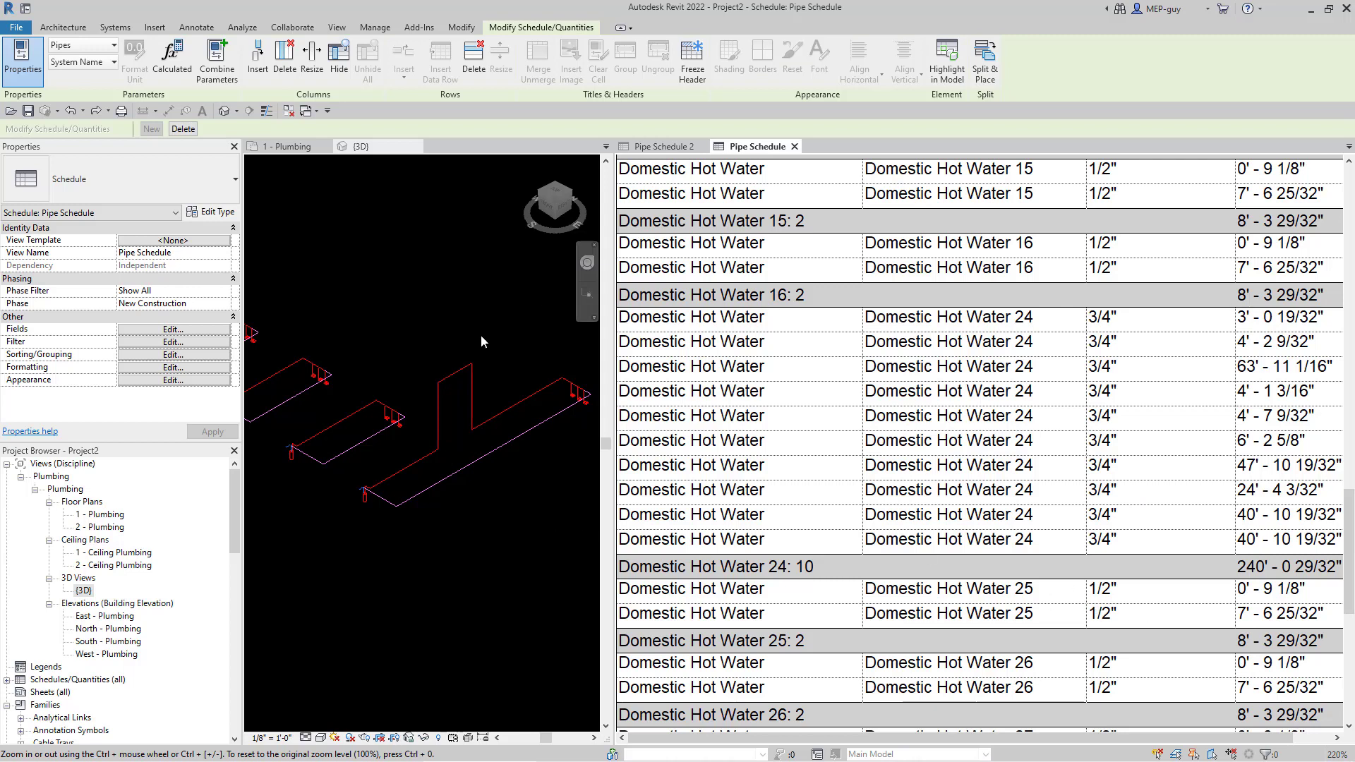
pyautogui.click(509, 366)
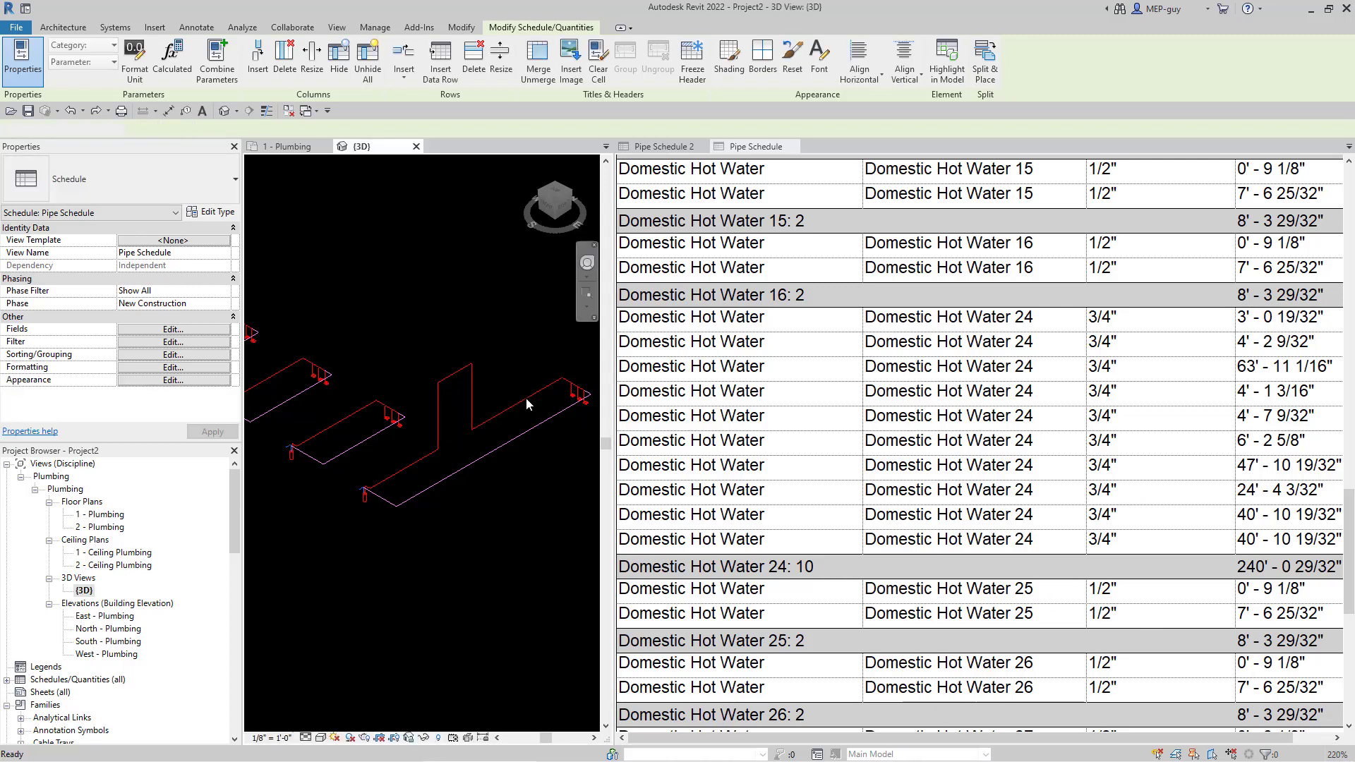
# - Rename a hot water pipe's Domestic Hot Water 24 system to HOT WATER LOOP, then deselect
pyautogui.click(563, 416)
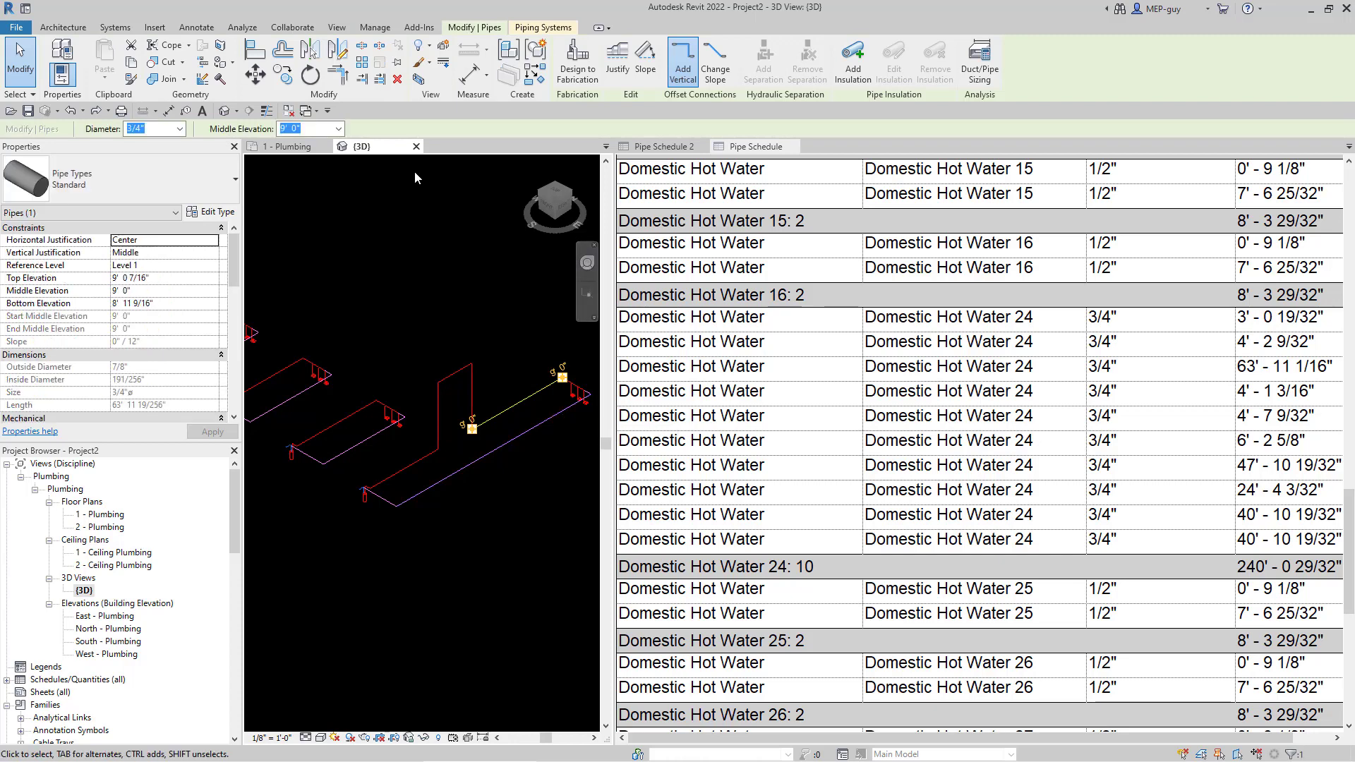
pyautogui.click(545, 29)
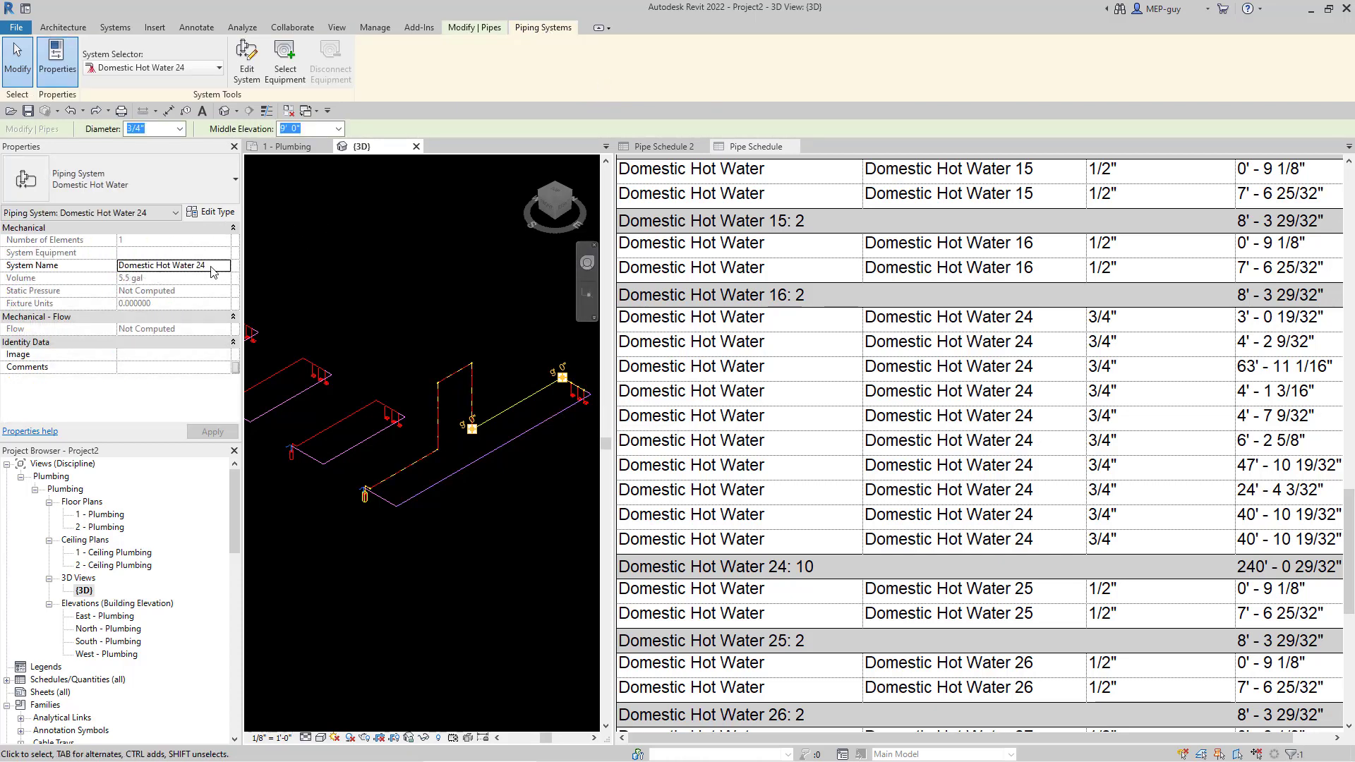
pyautogui.click(69, 266)
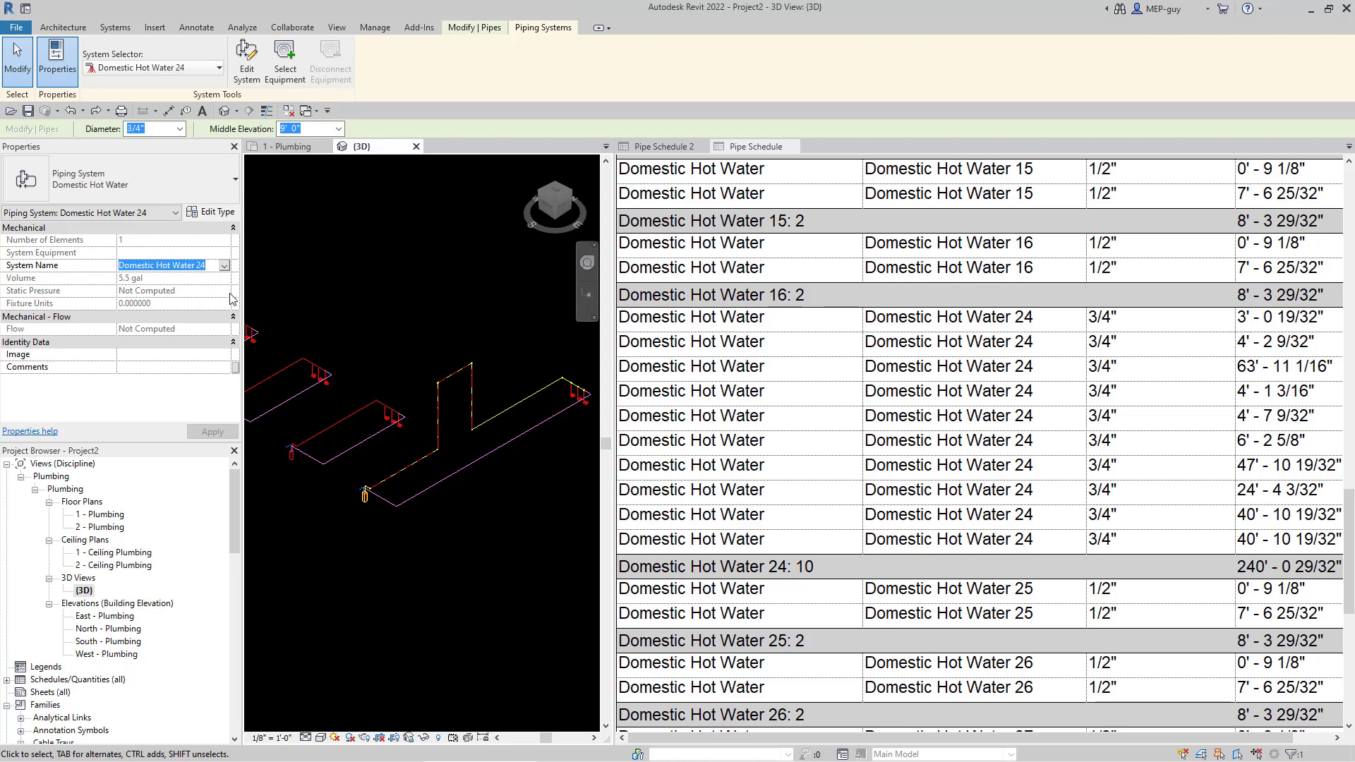
pyautogui.write('HOT WATER LOOP')
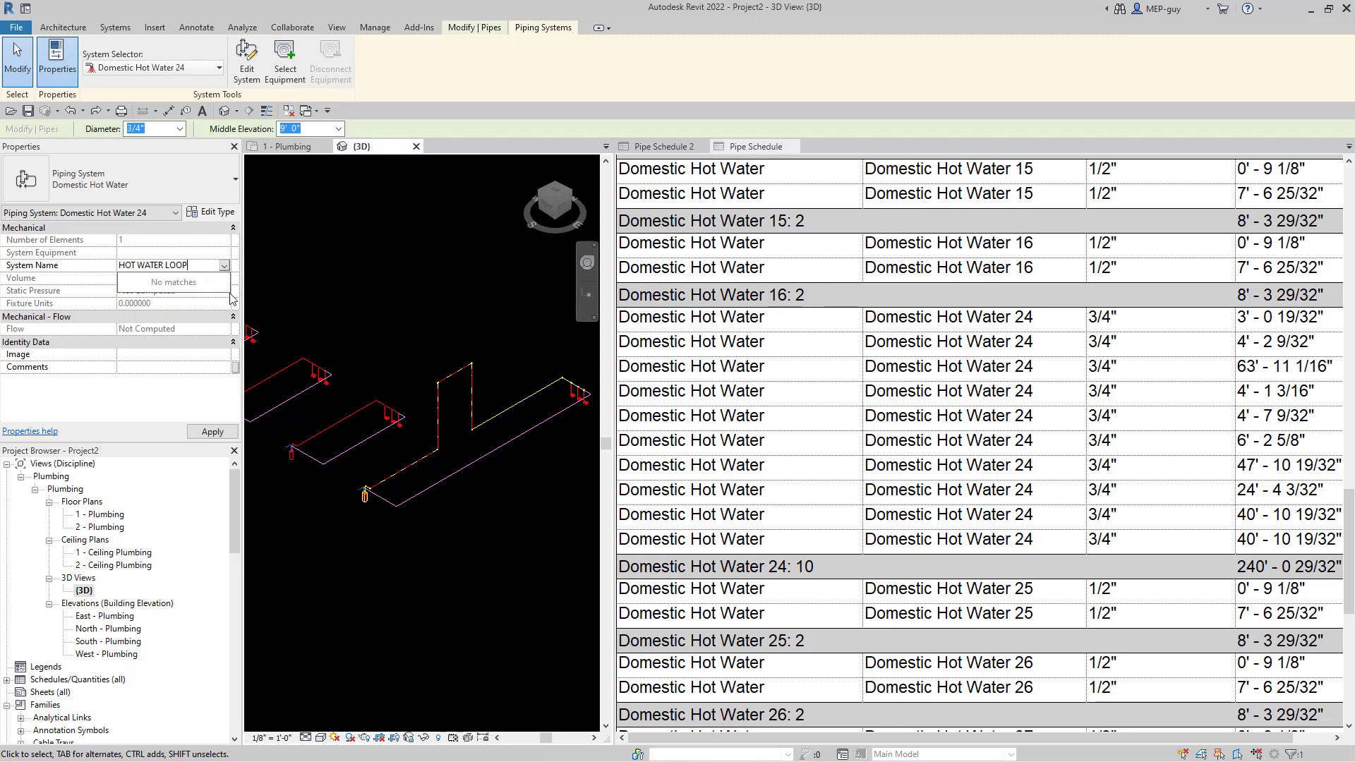
pyautogui.press('Return')
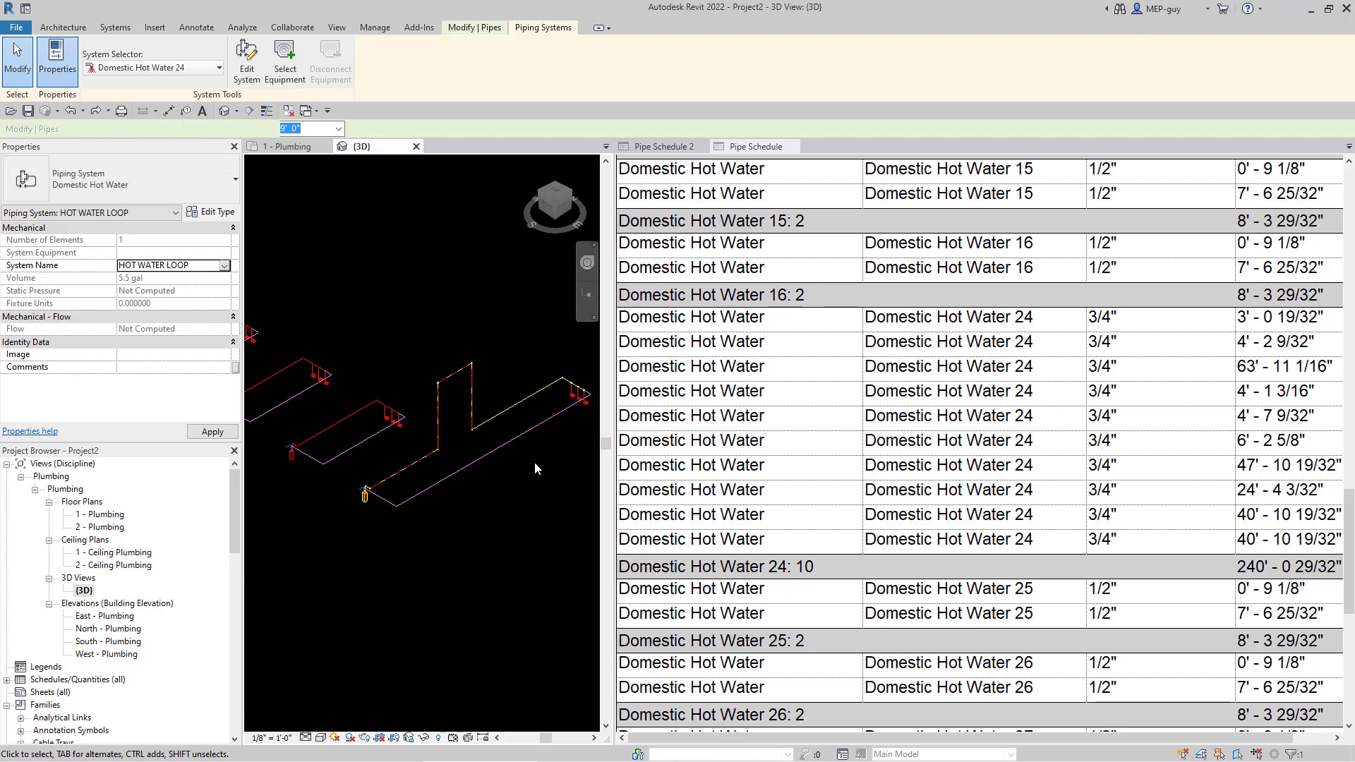
pyautogui.scroll(-3, 997, 506)
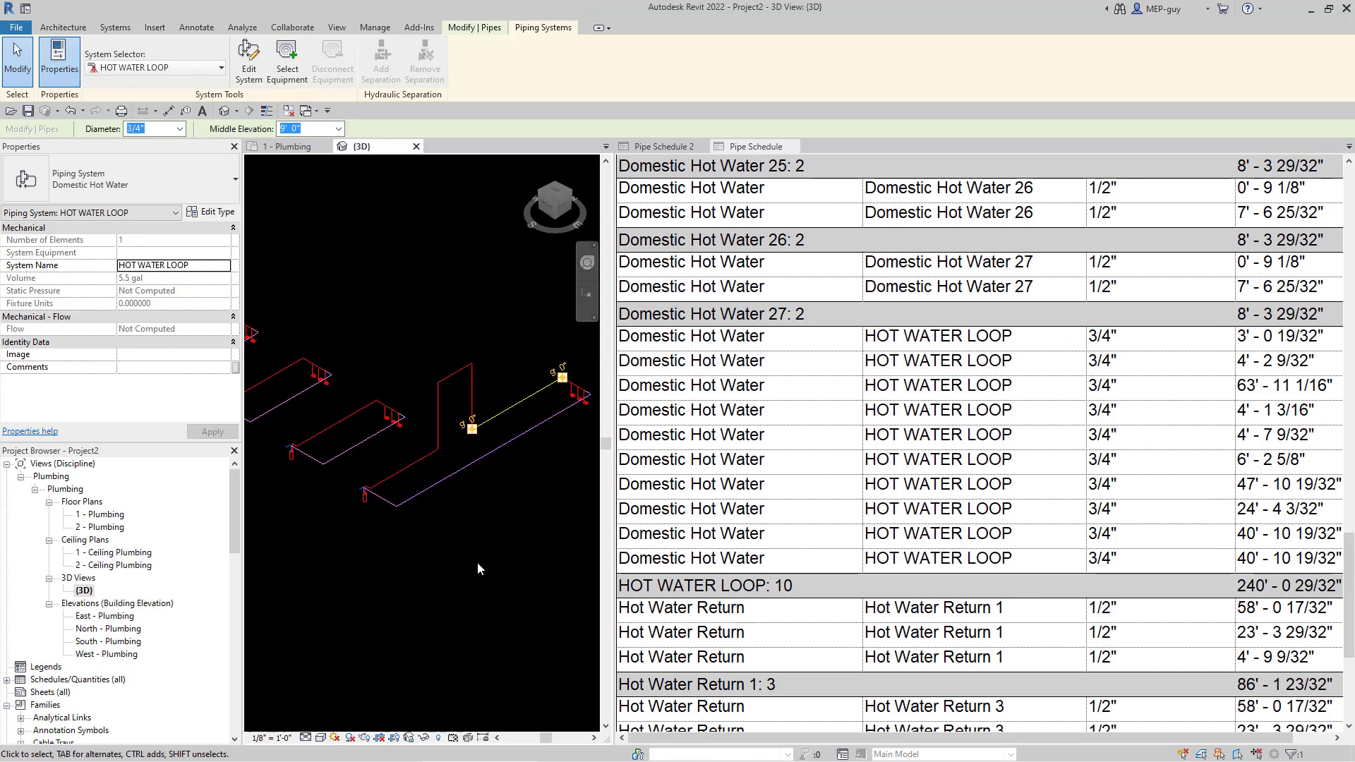
pyautogui.scroll(-2, 478, 562)
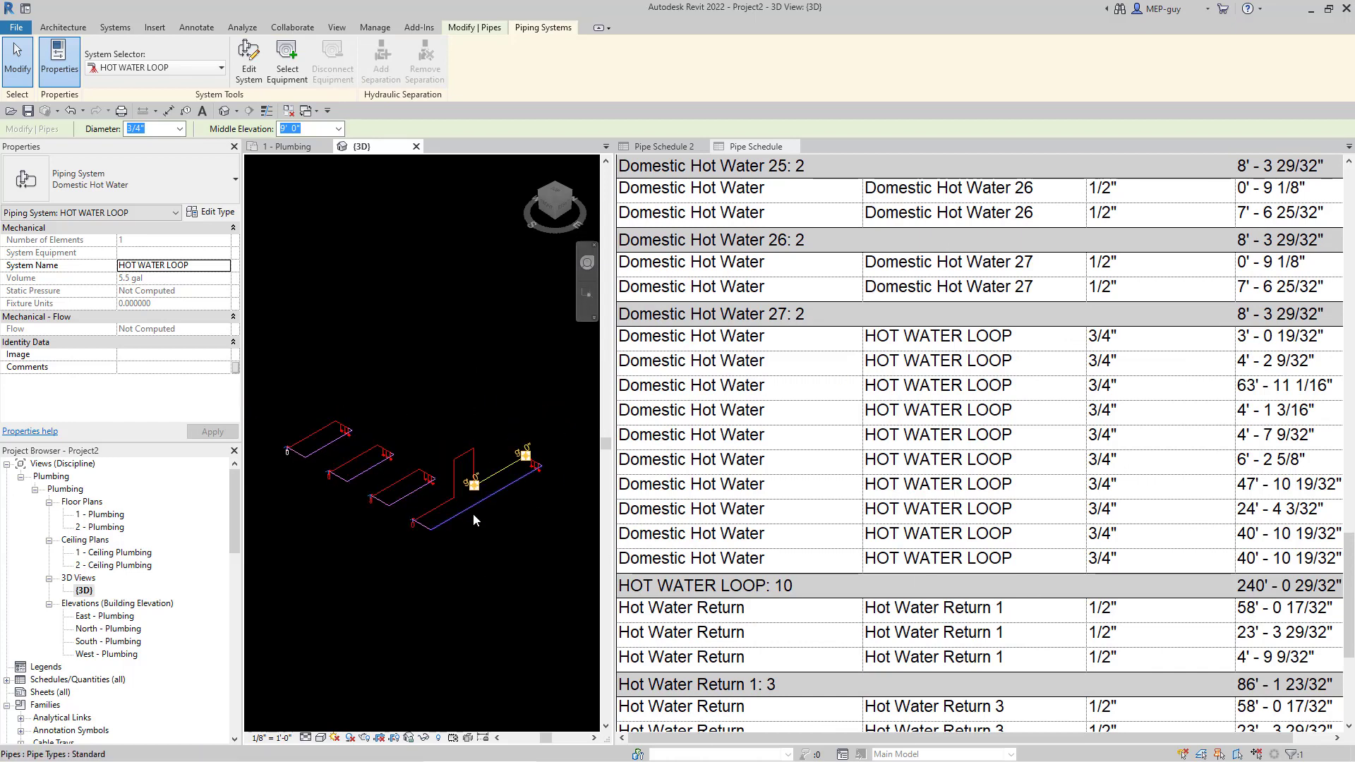
pyautogui.scroll(2, 484, 515)
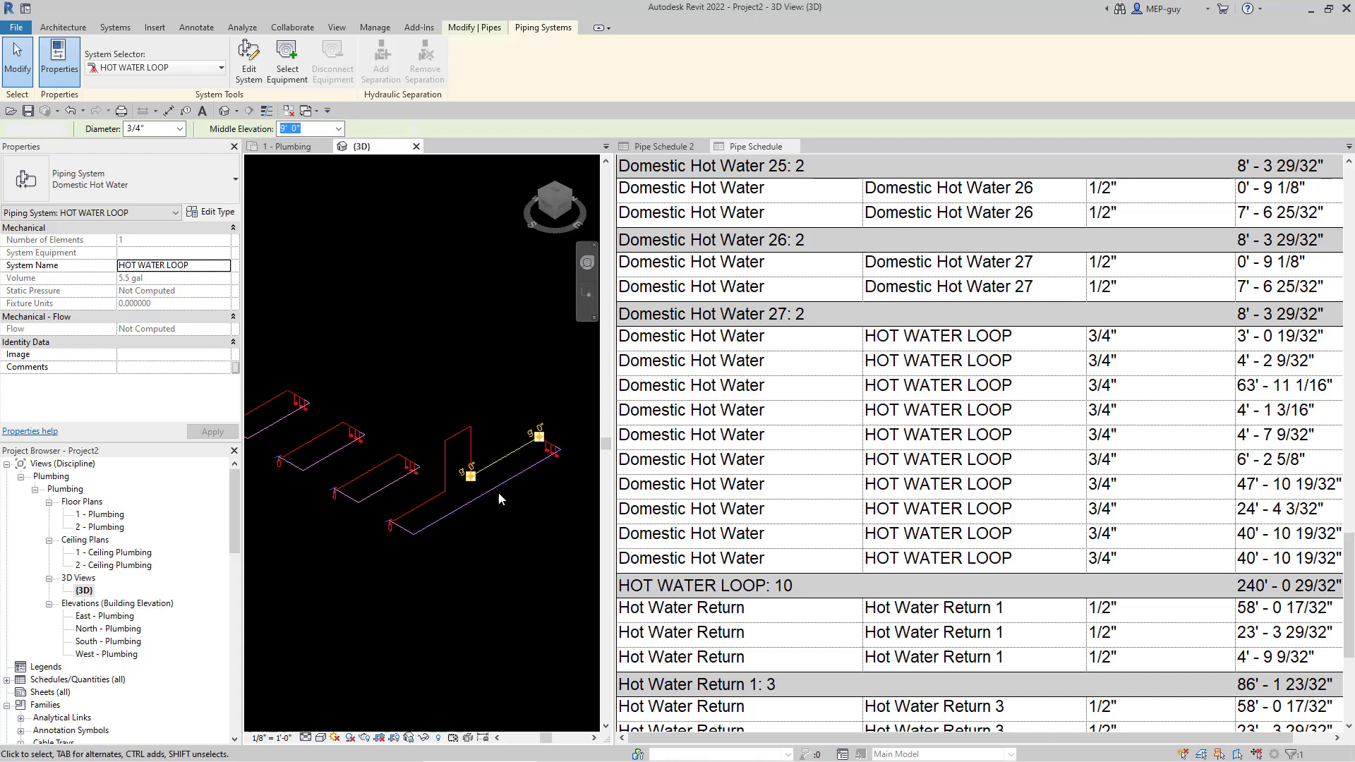
pyautogui.press('Escape')
pyautogui.scroll(2, 497, 491)
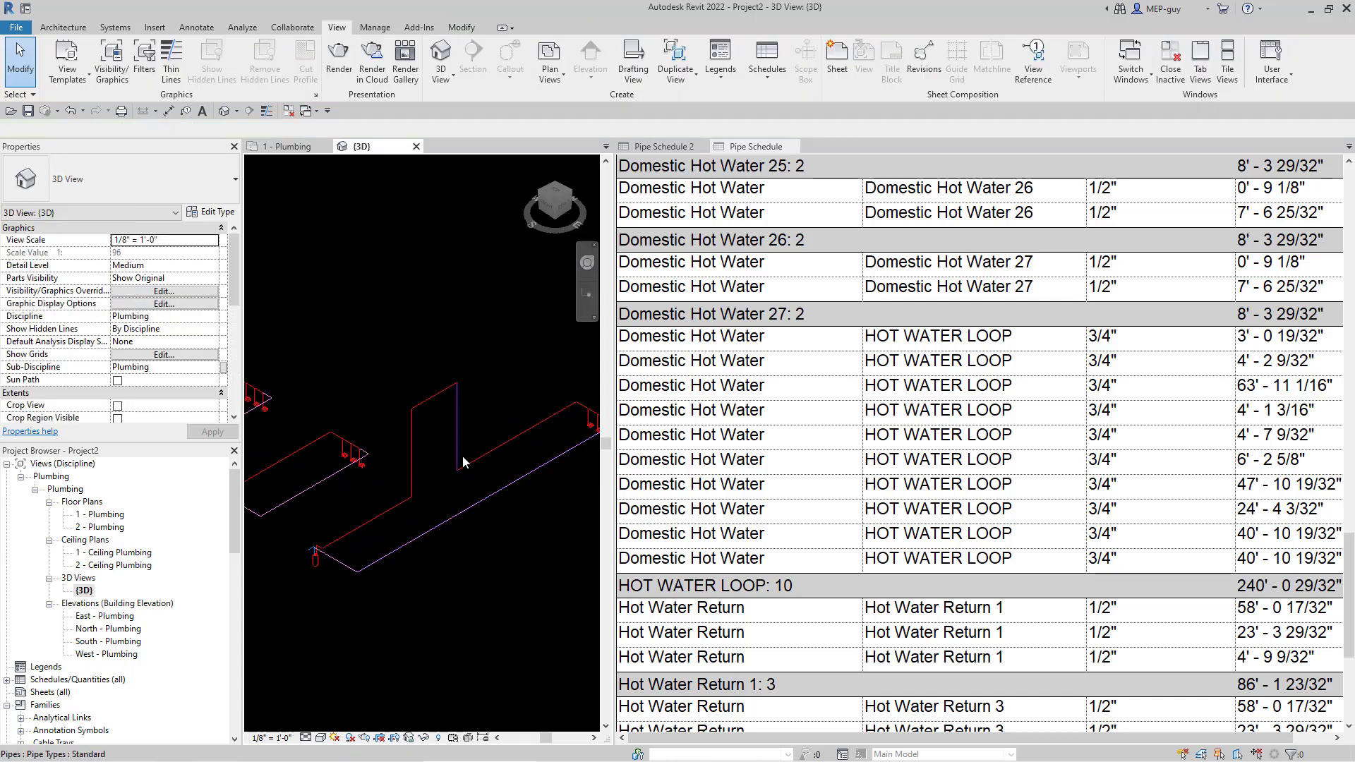
pyautogui.scroll(-1, 402, 477)
pyautogui.scroll(3, 527, 443)
pyautogui.moveTo(536, 420); pyautogui.dragTo(471, 426, button='middle')
pyautogui.scroll(4, 510, 413)
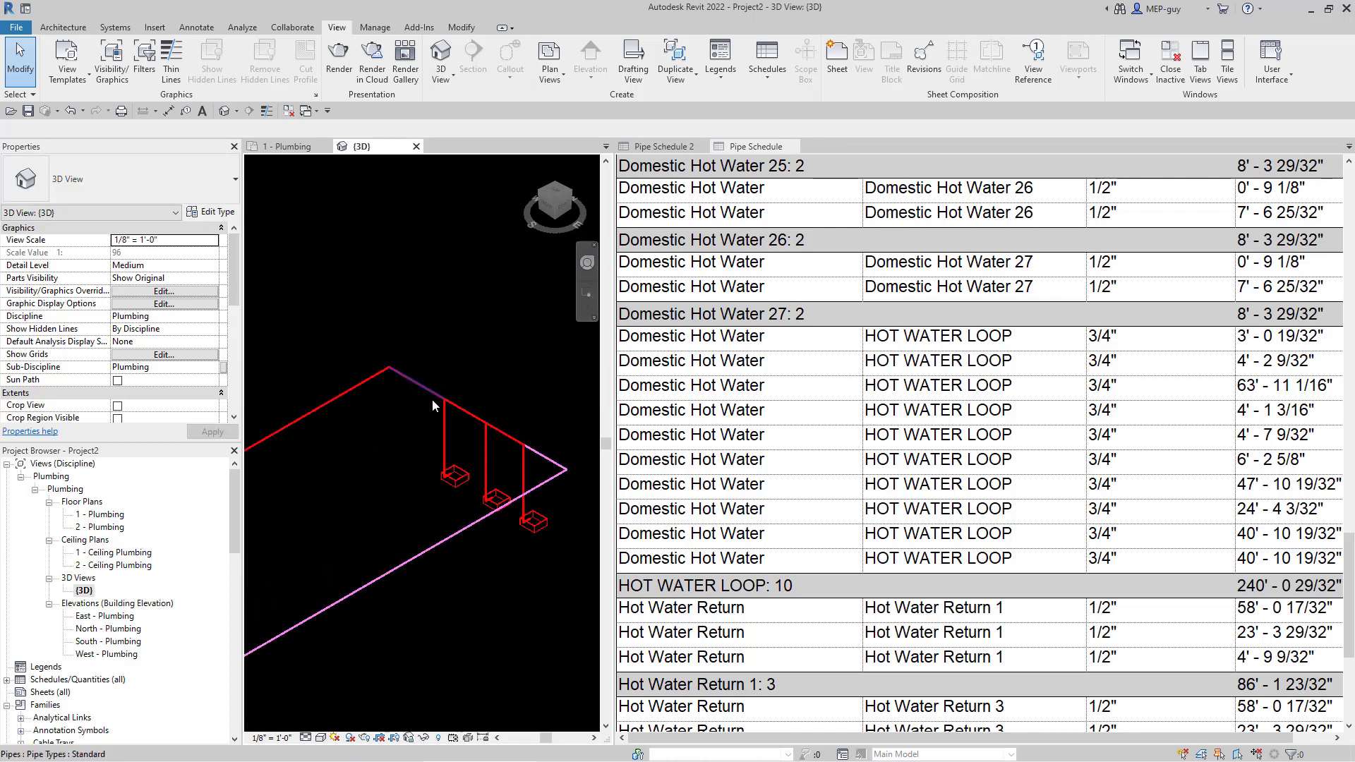
pyautogui.click(776, 562)
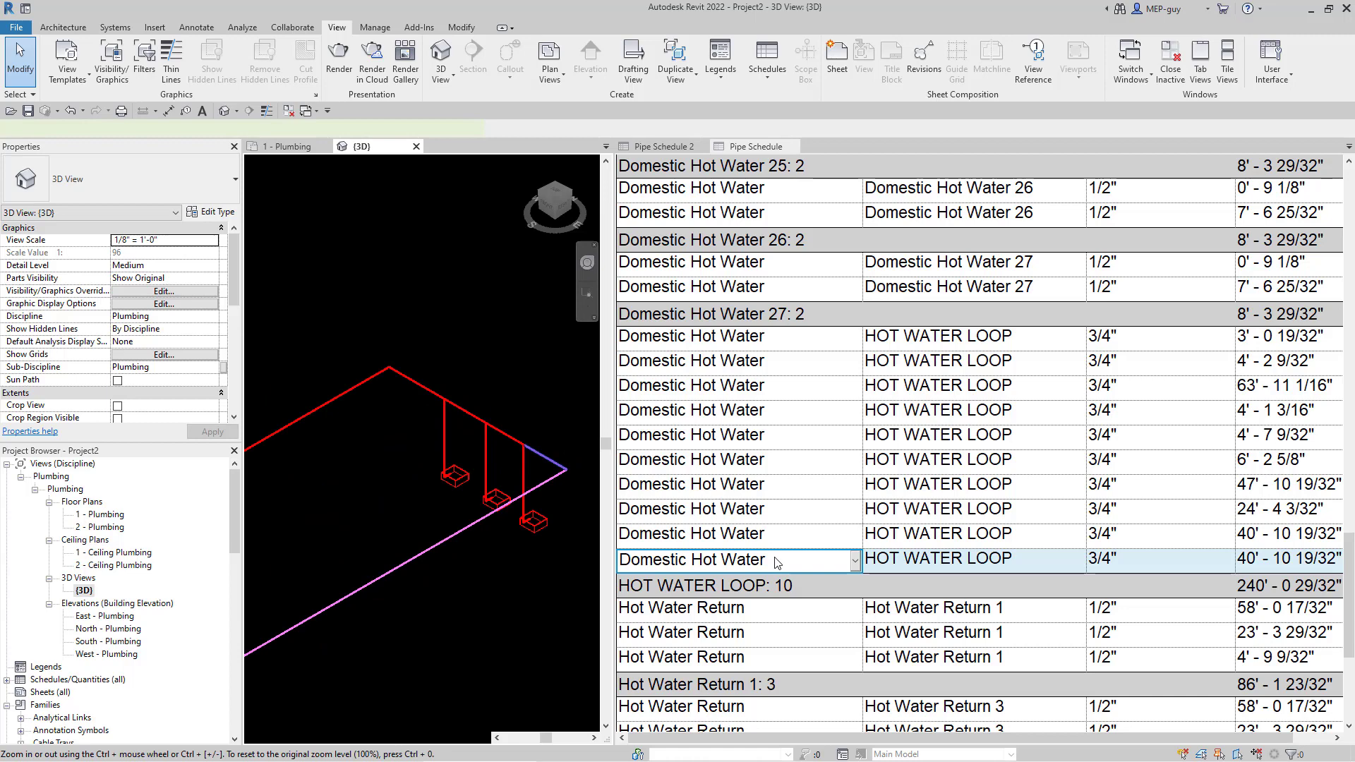
pyautogui.click(781, 339)
pyautogui.scroll(-4, 784, 353)
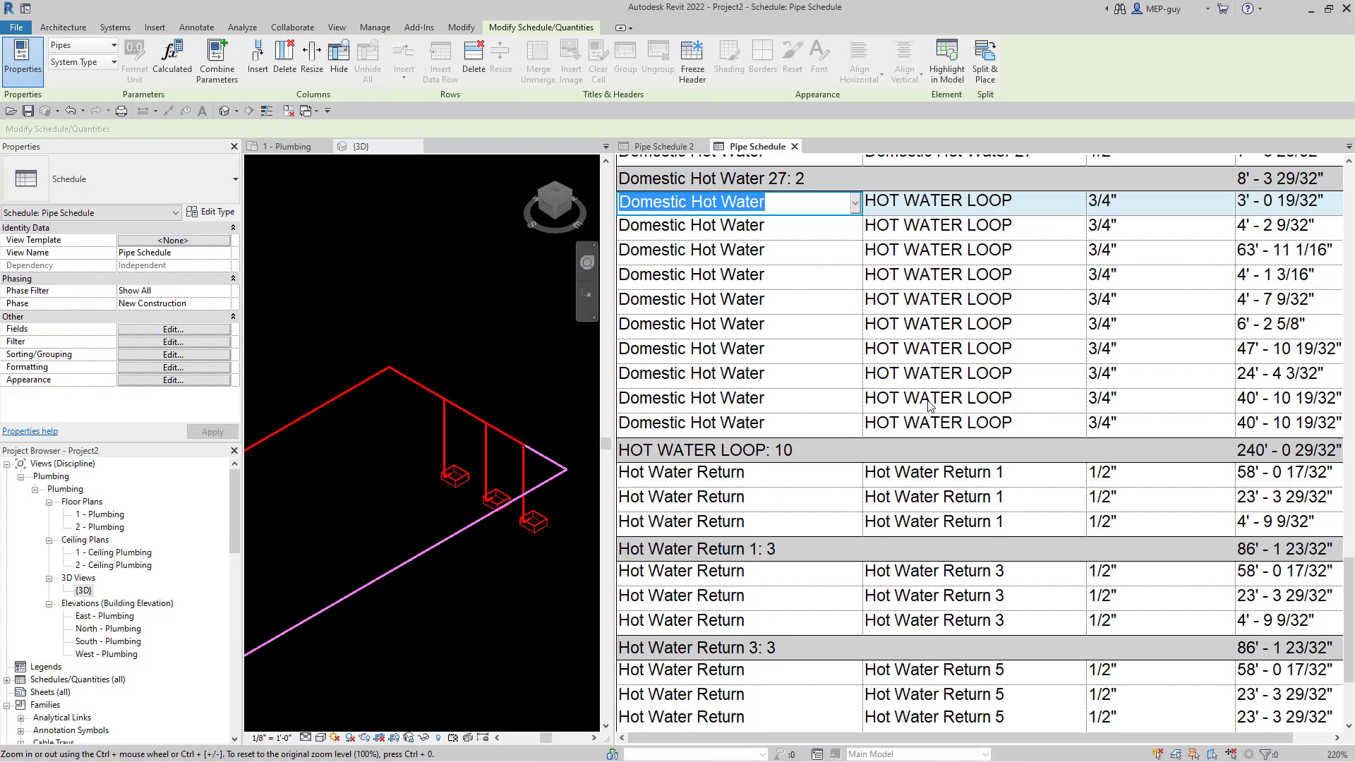
pyautogui.scroll(6, 813, 482)
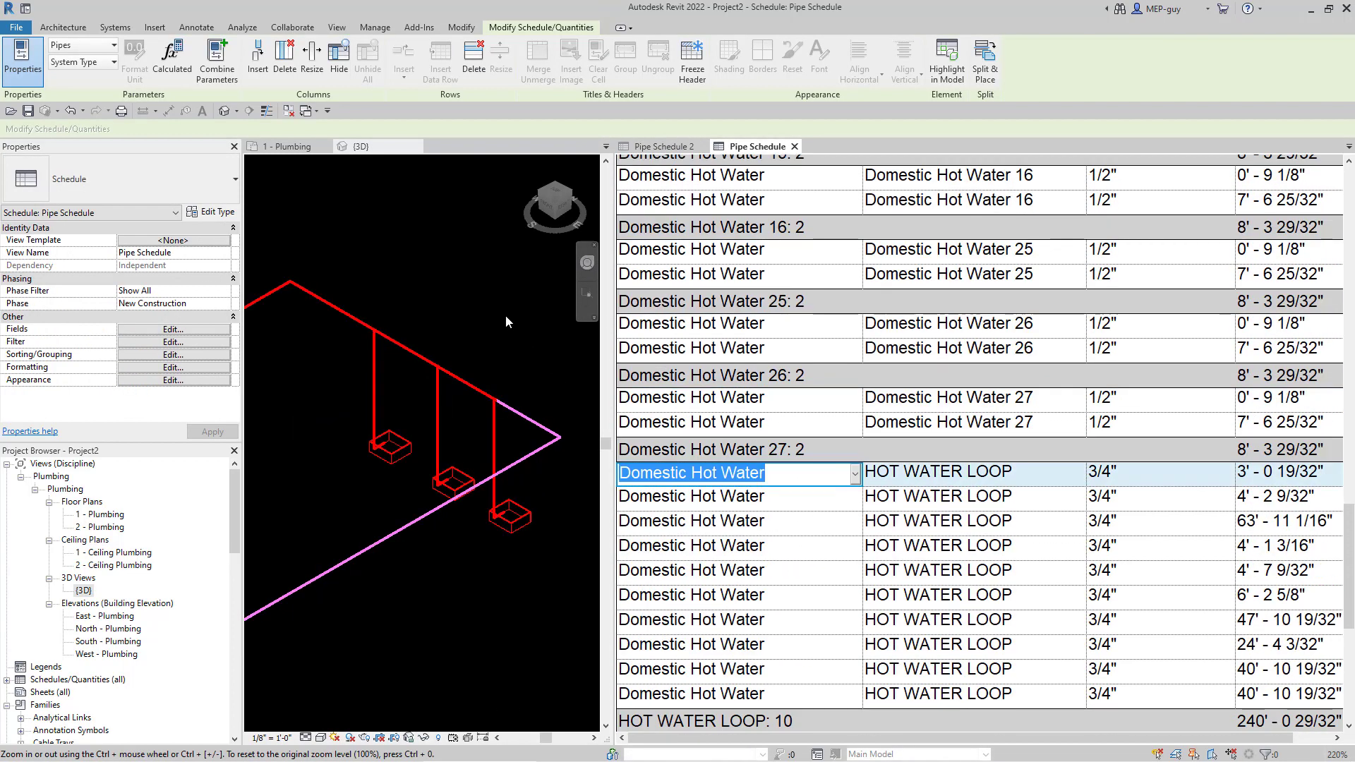
pyautogui.click(497, 380)
pyautogui.scroll(-2, 498, 400)
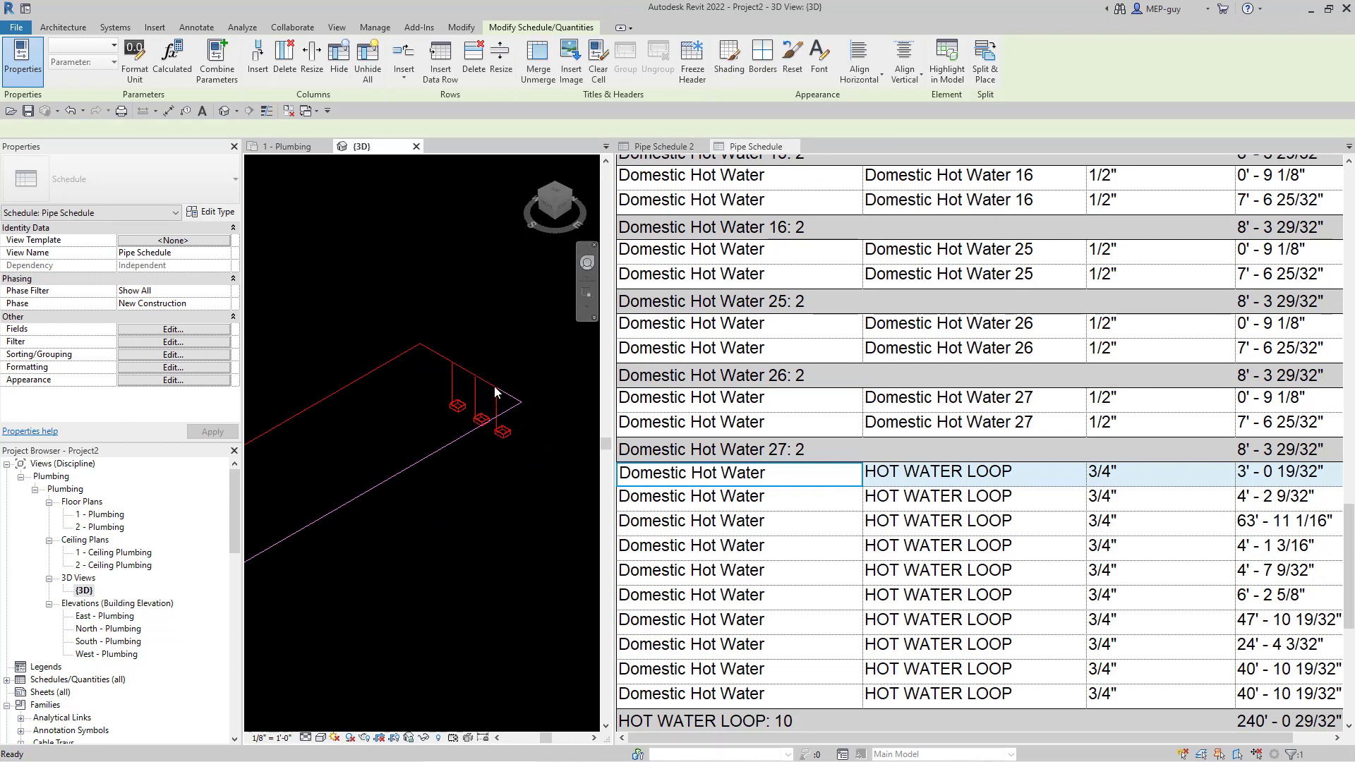
pyautogui.scroll(3, 485, 389)
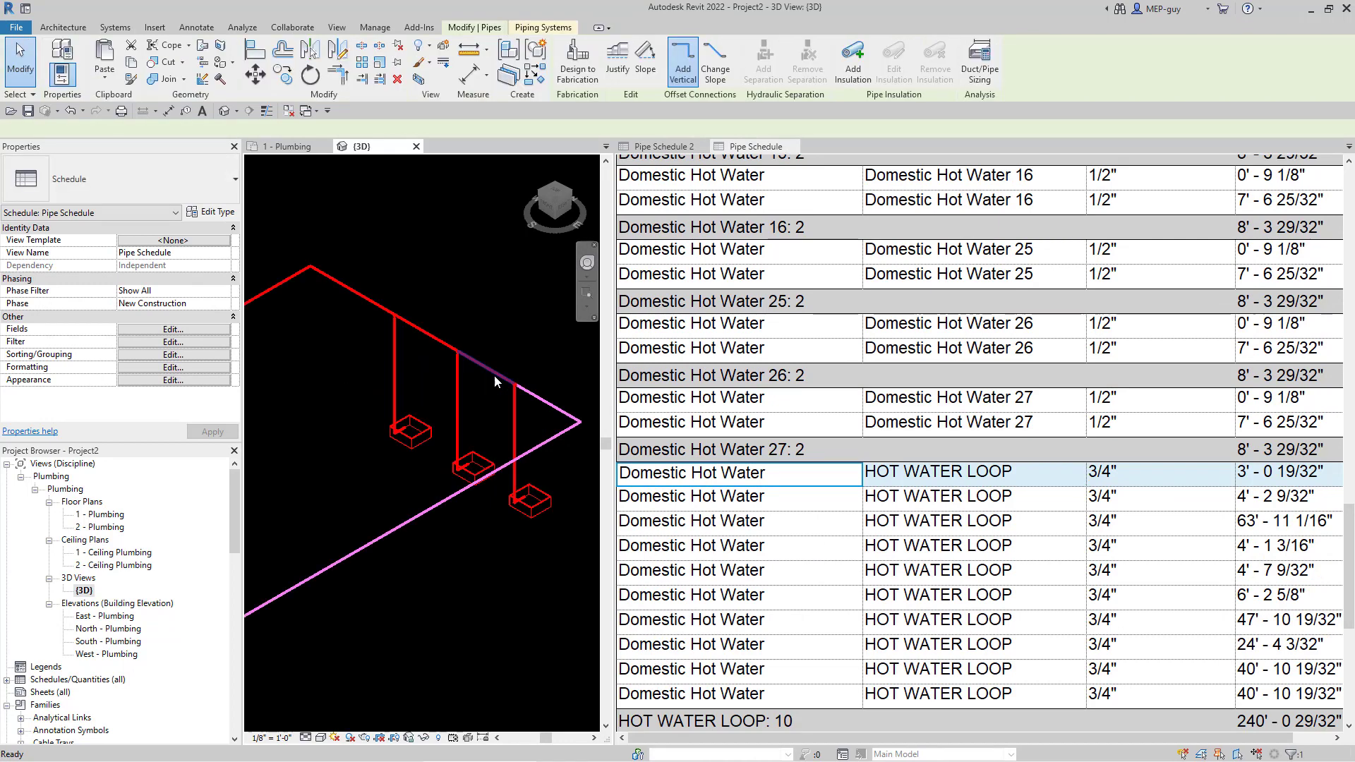
pyautogui.click(400, 357)
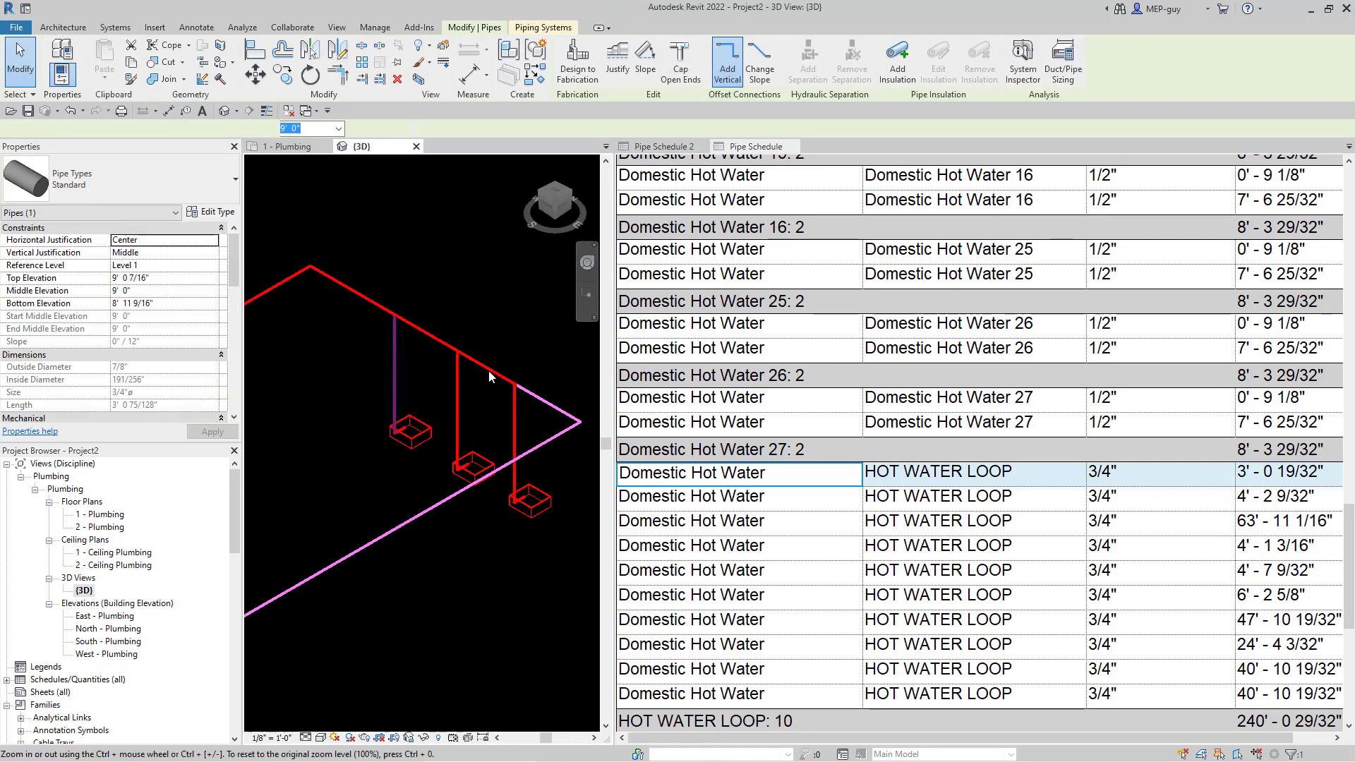
pyautogui.scroll(-3, 176, 310)
pyautogui.scroll(-5, 177, 311)
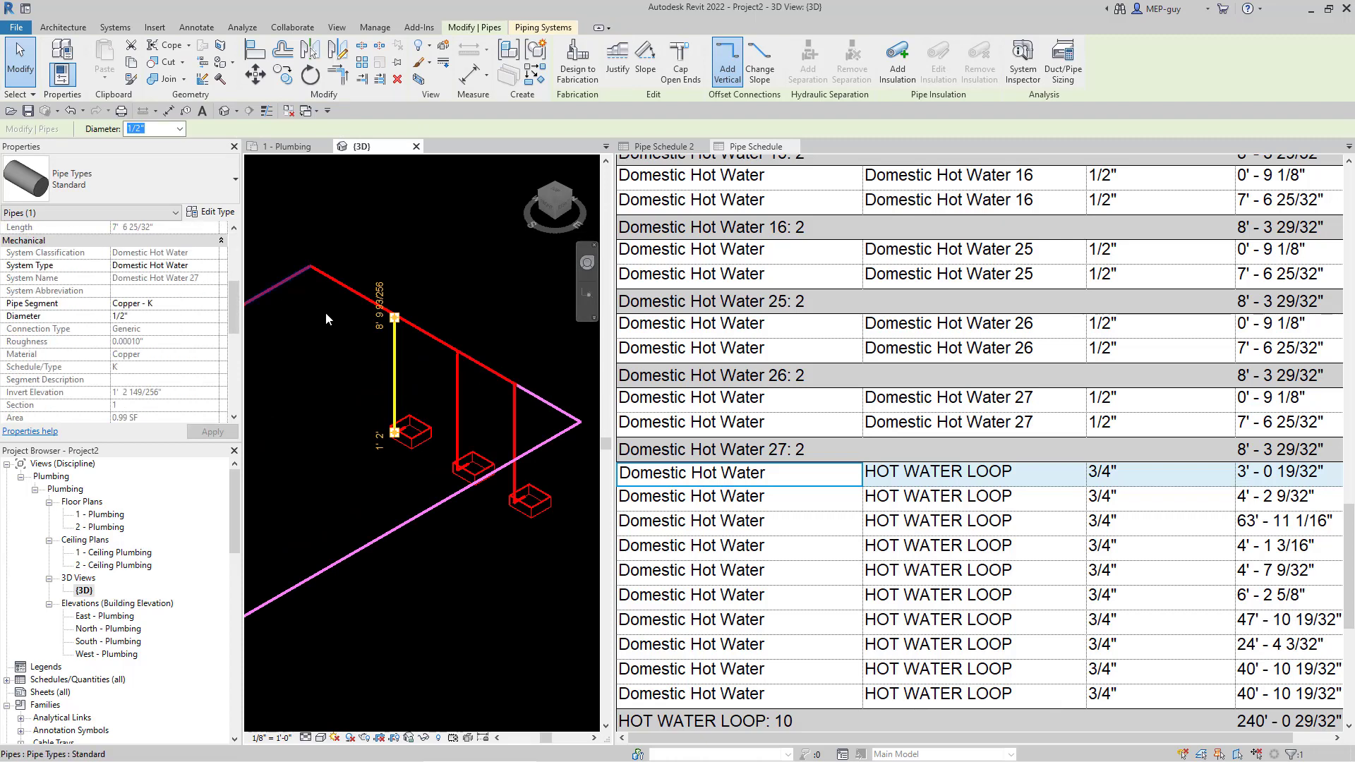
pyautogui.click(370, 310)
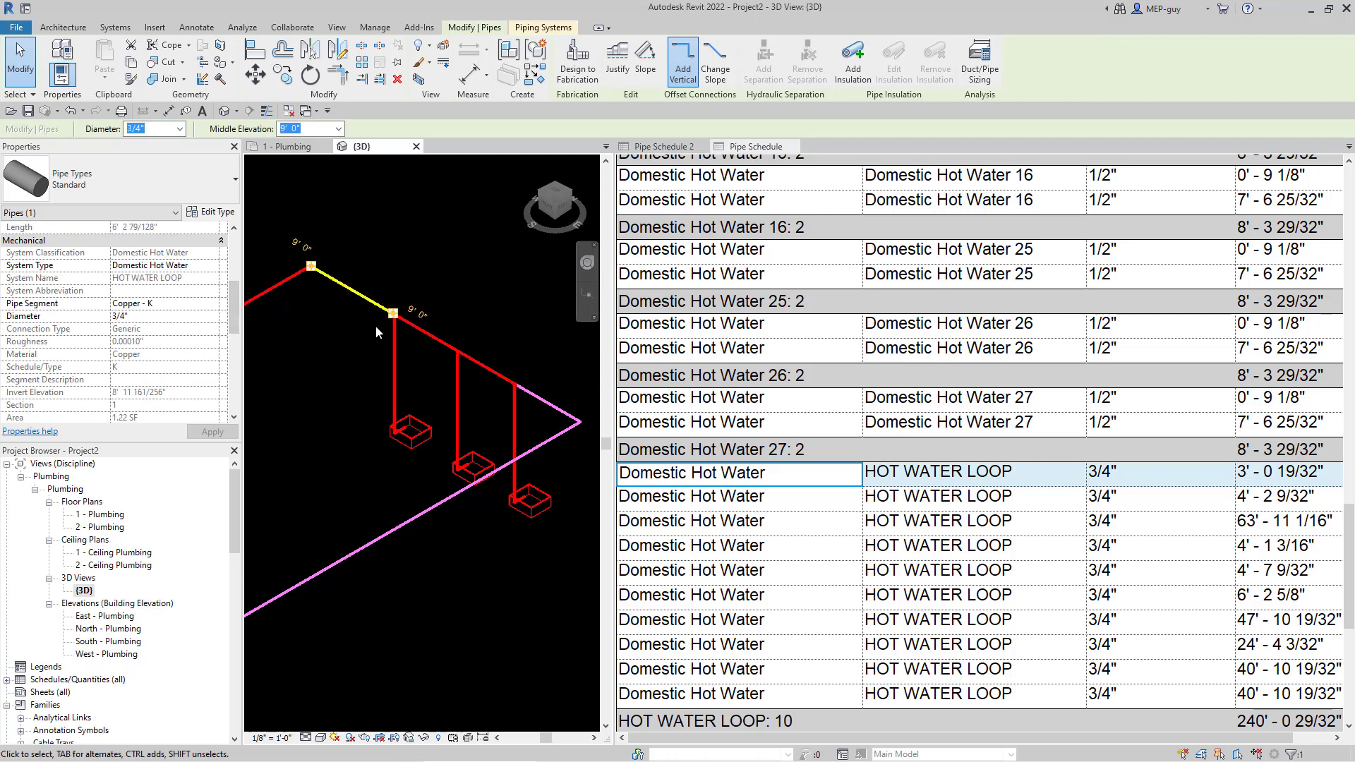
pyautogui.scroll(3, 375, 332)
pyautogui.press('Escape')
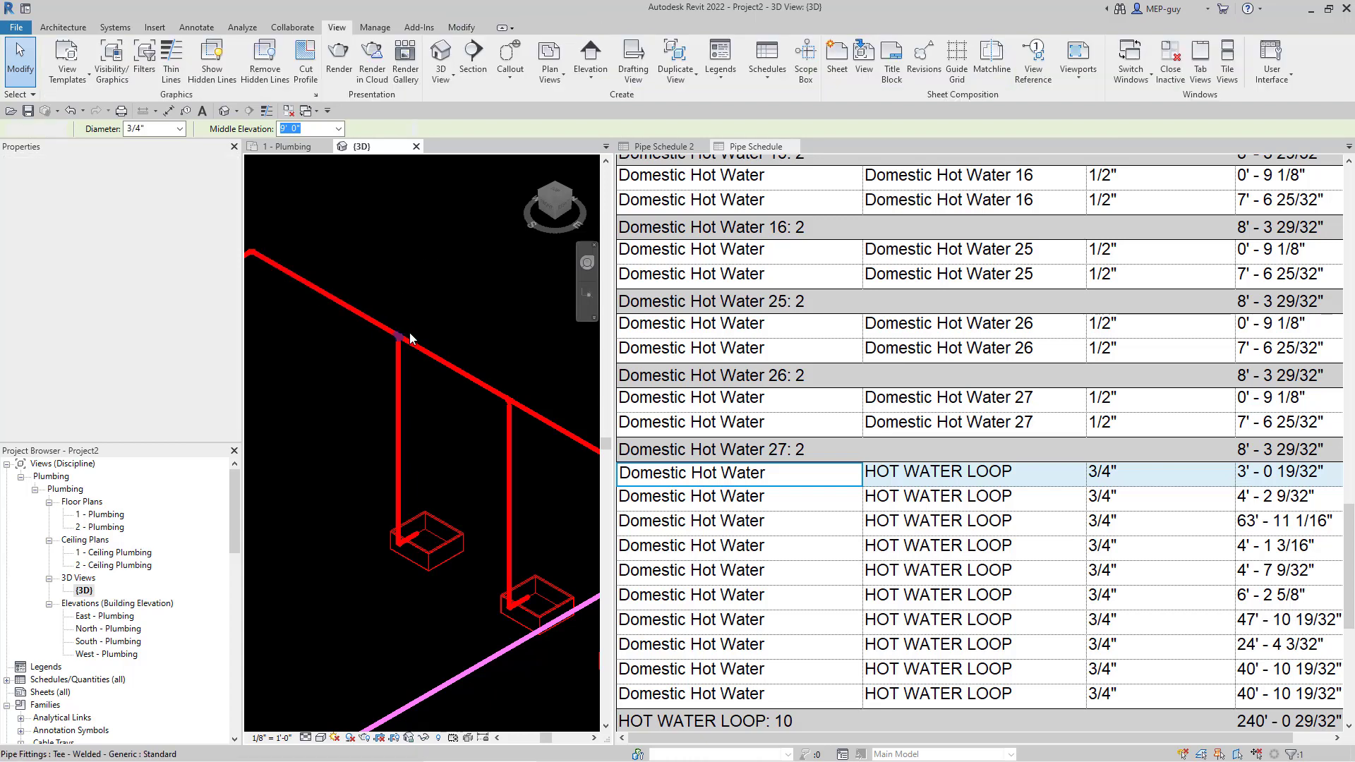
pyautogui.click(398, 348)
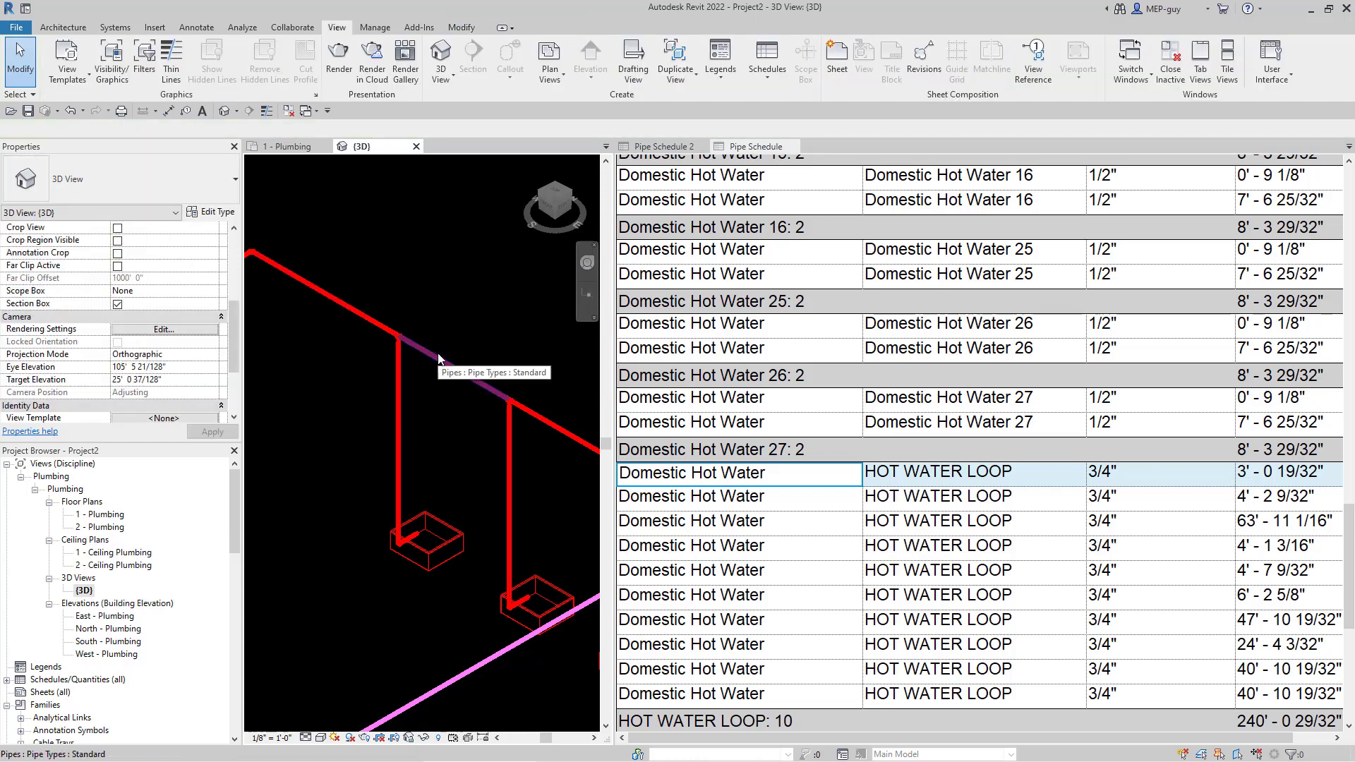
pyautogui.click(484, 376)
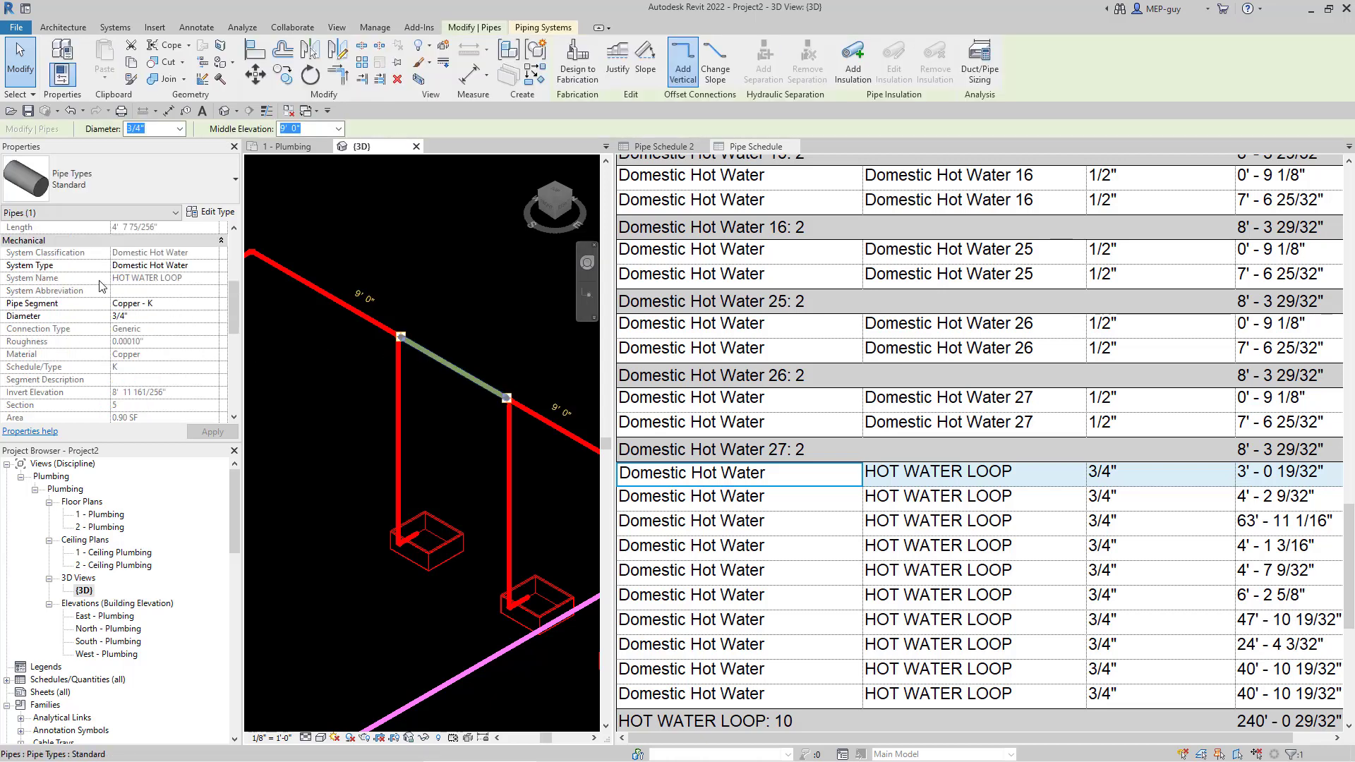
pyautogui.scroll(-4, 431, 339)
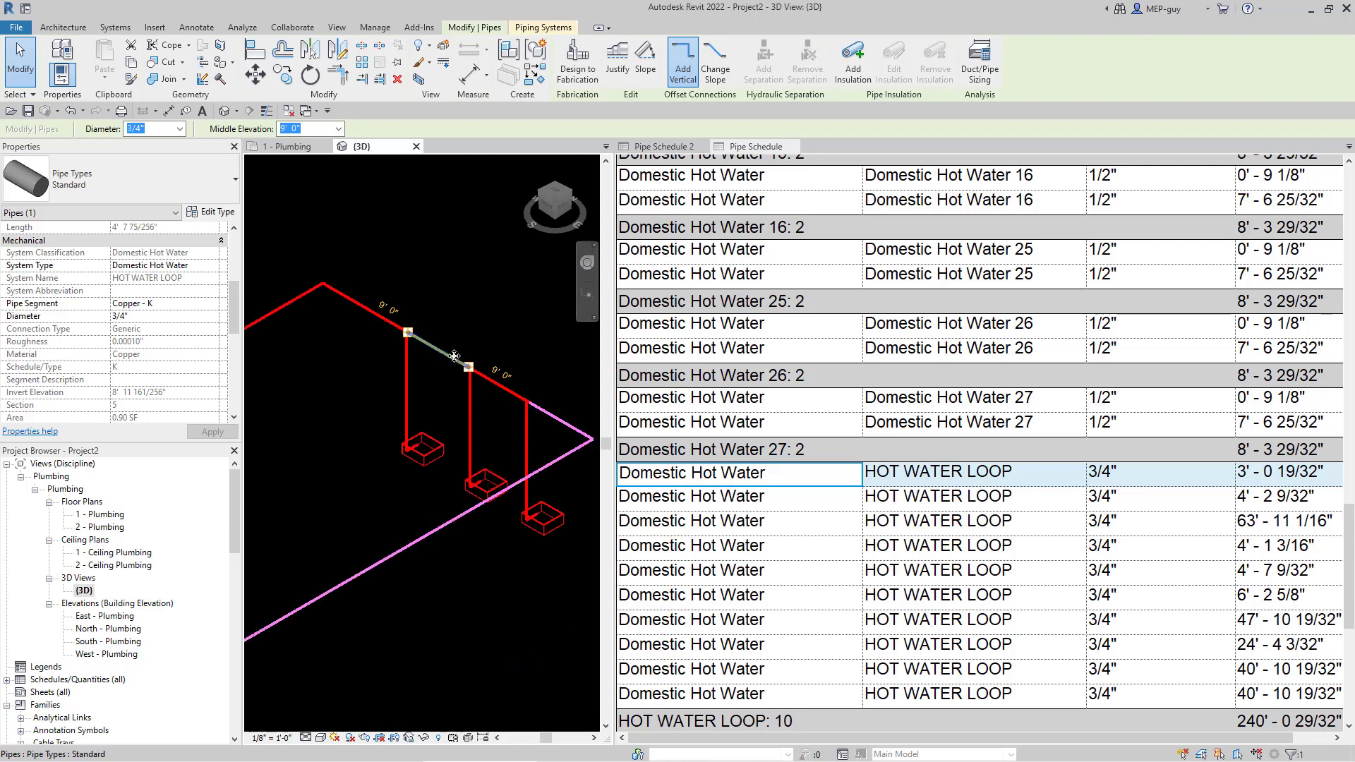
pyautogui.click(538, 414)
pyautogui.scroll(-1, 538, 413)
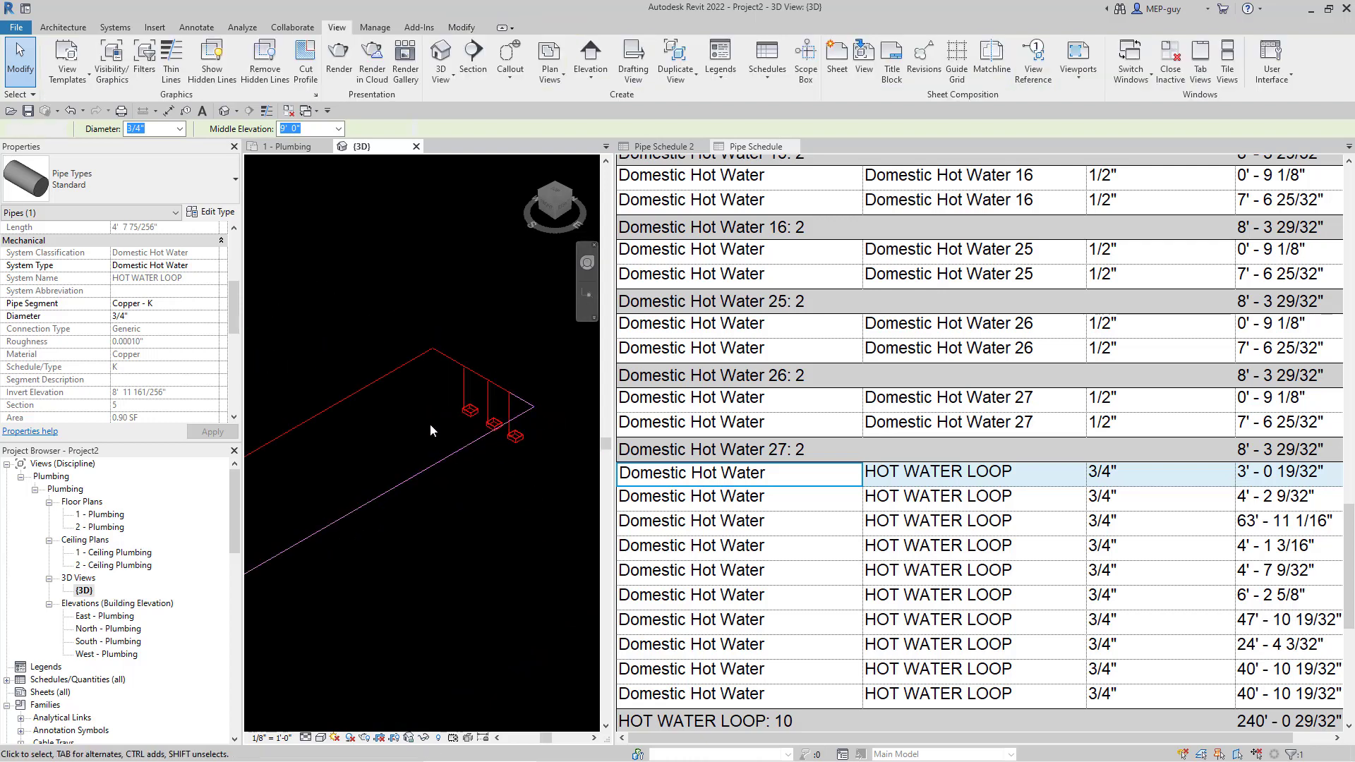
pyautogui.scroll(-3, 523, 377)
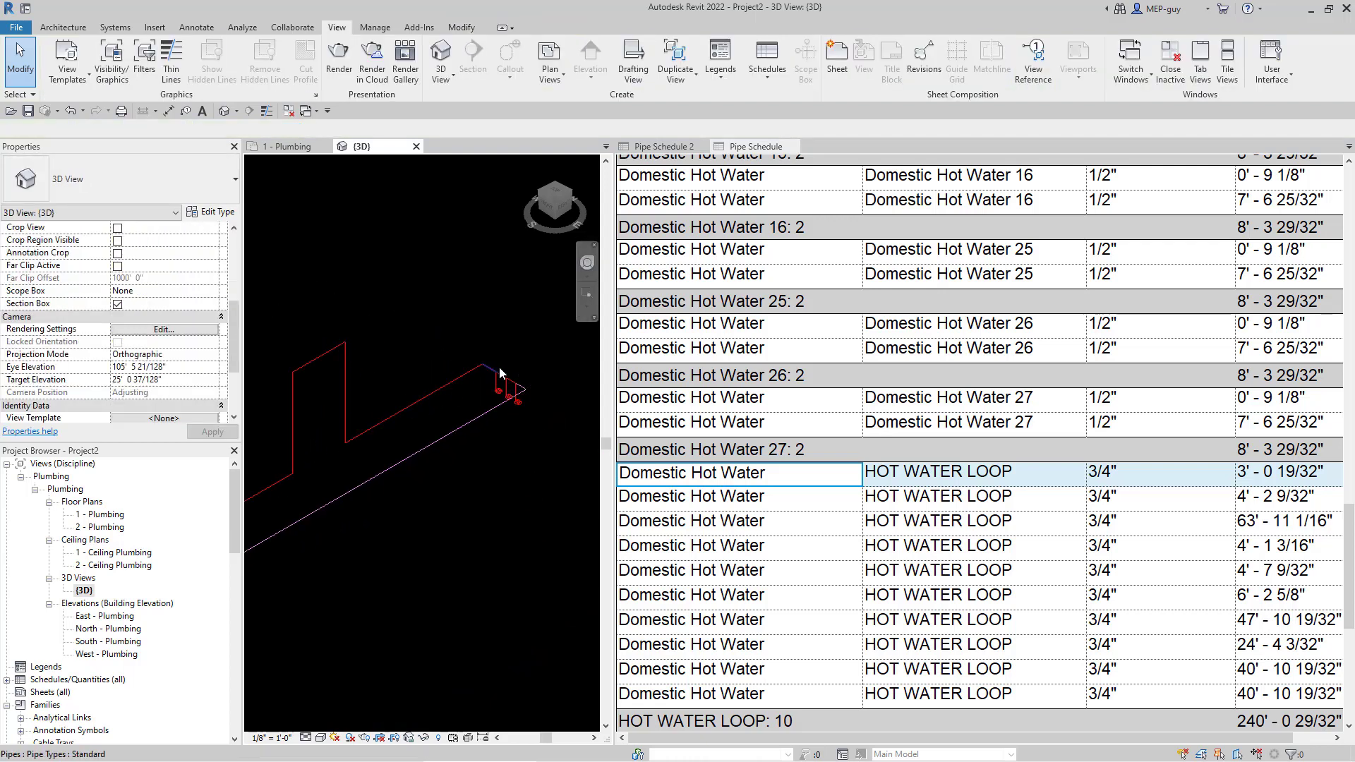
pyautogui.scroll(5, 526, 385)
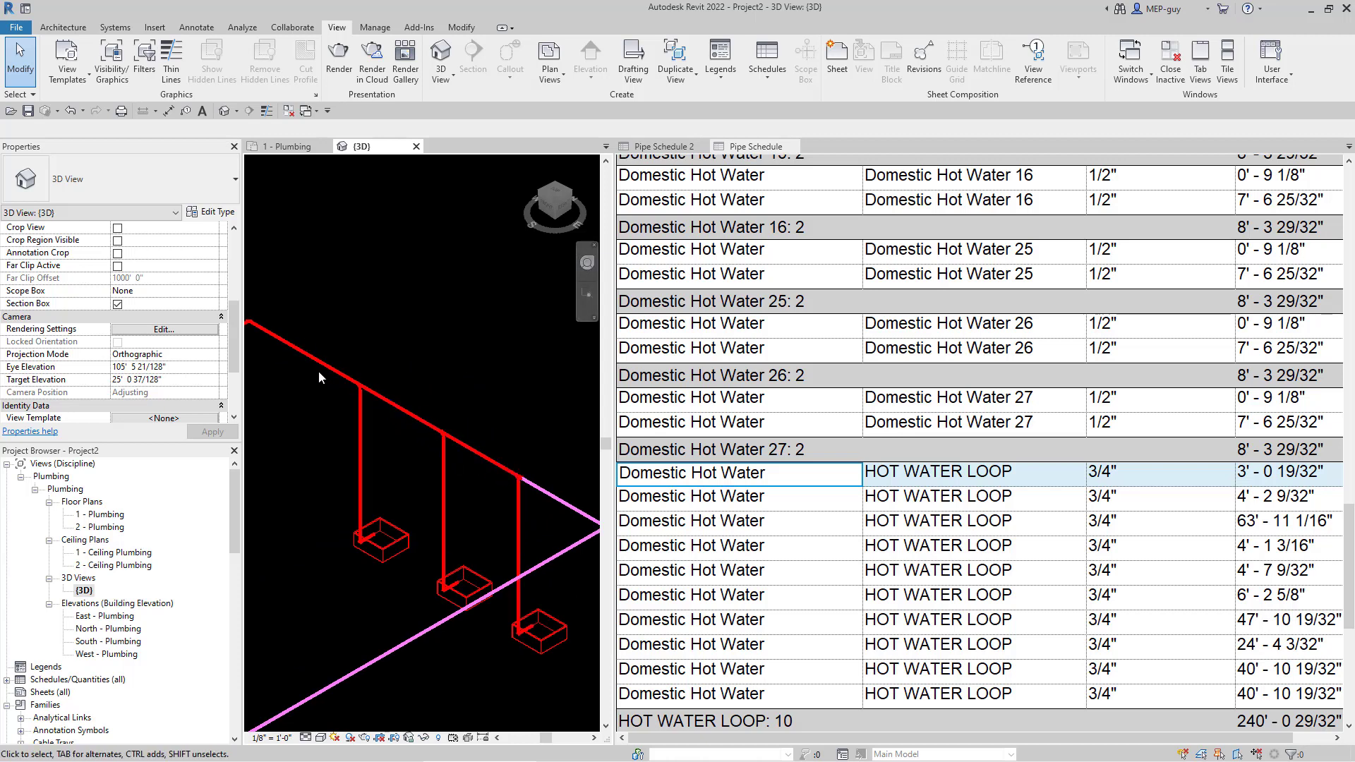
pyautogui.scroll(-6, 506, 413)
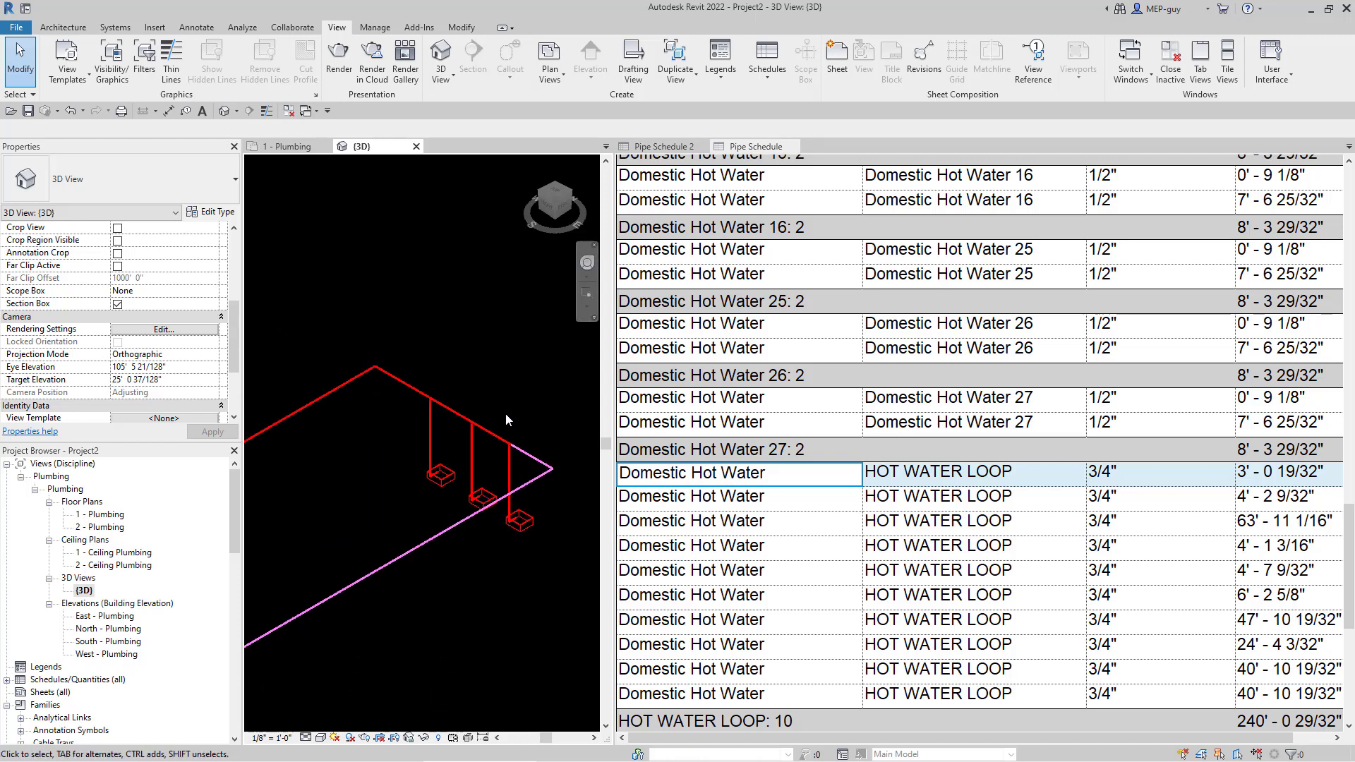
pyautogui.scroll(-4, 540, 425)
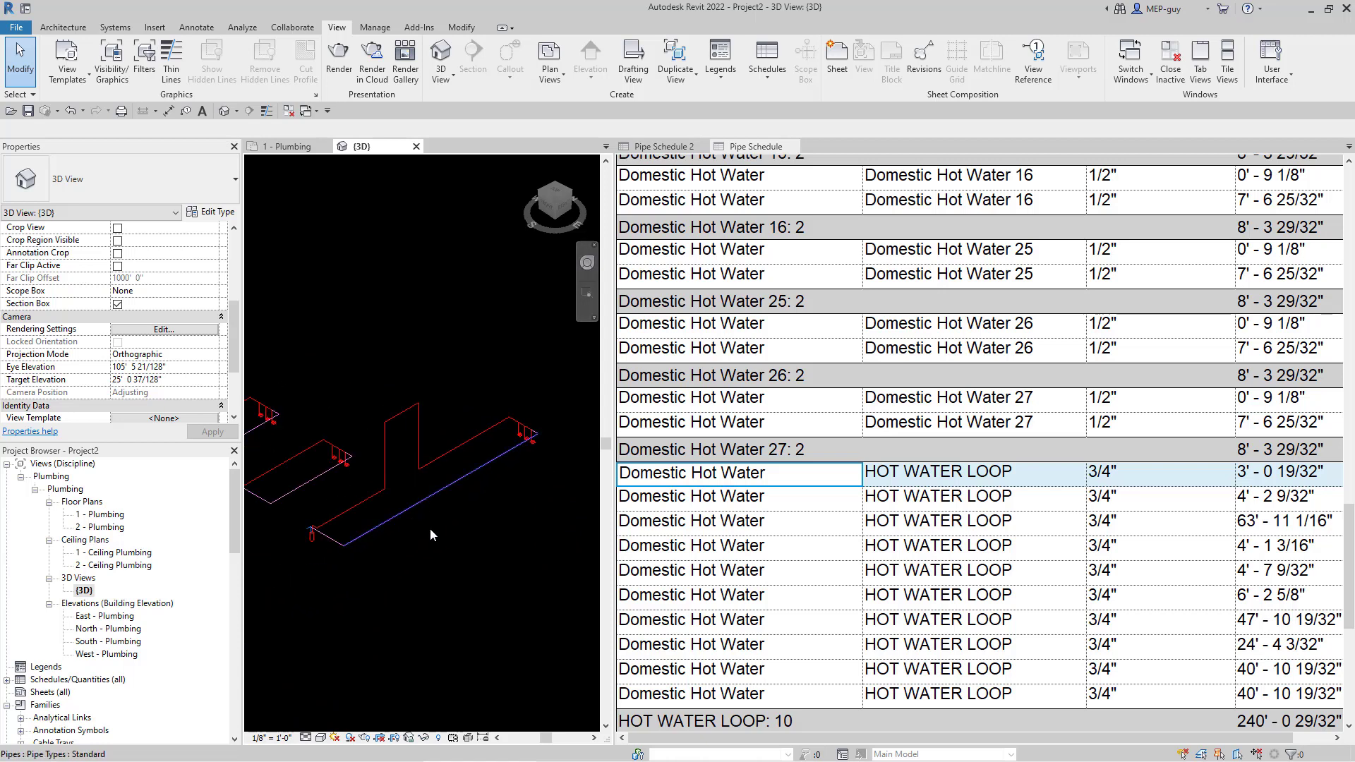
pyautogui.moveTo(453, 538); pyautogui.dragTo(519, 481, button='middle')
pyautogui.scroll(2, 515, 460)
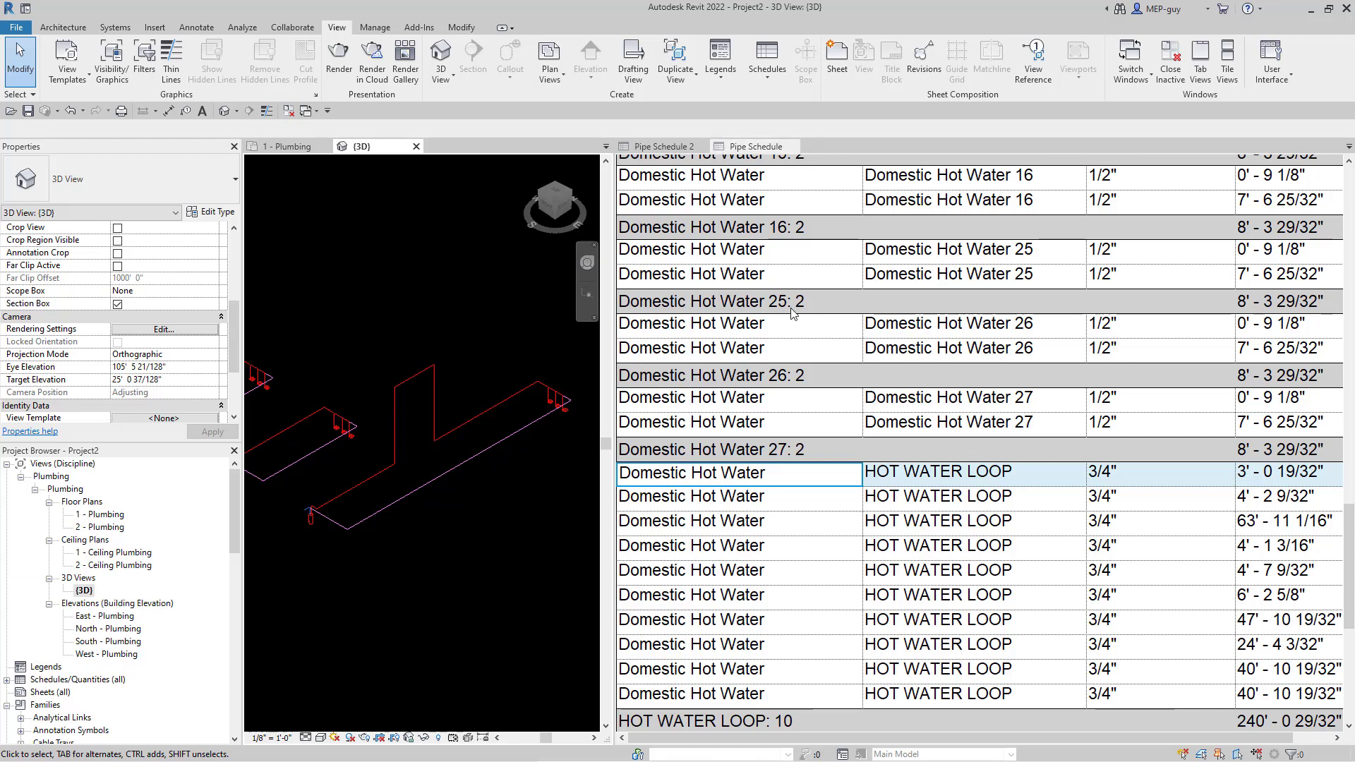
pyautogui.scroll(15, 874, 506)
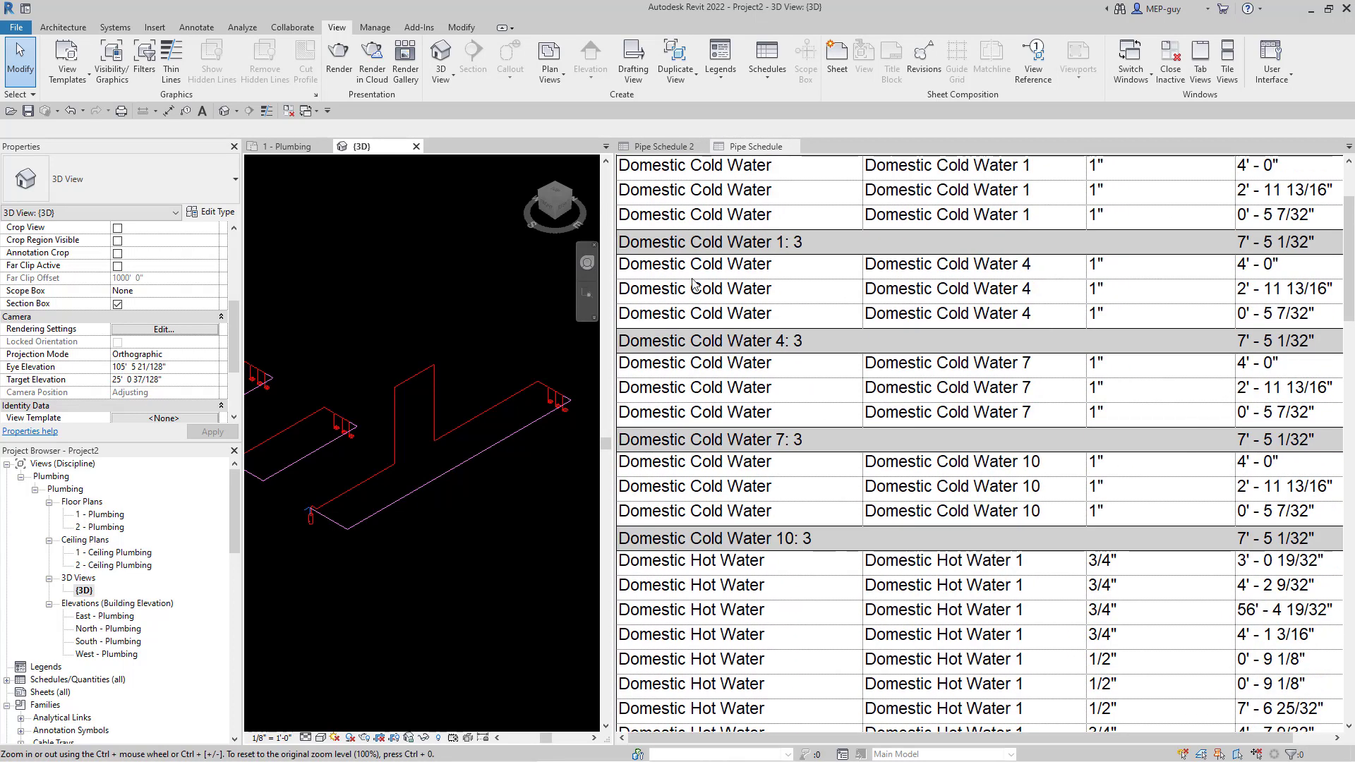
pyautogui.moveTo(613, 296); pyautogui.dragTo(542, 297)
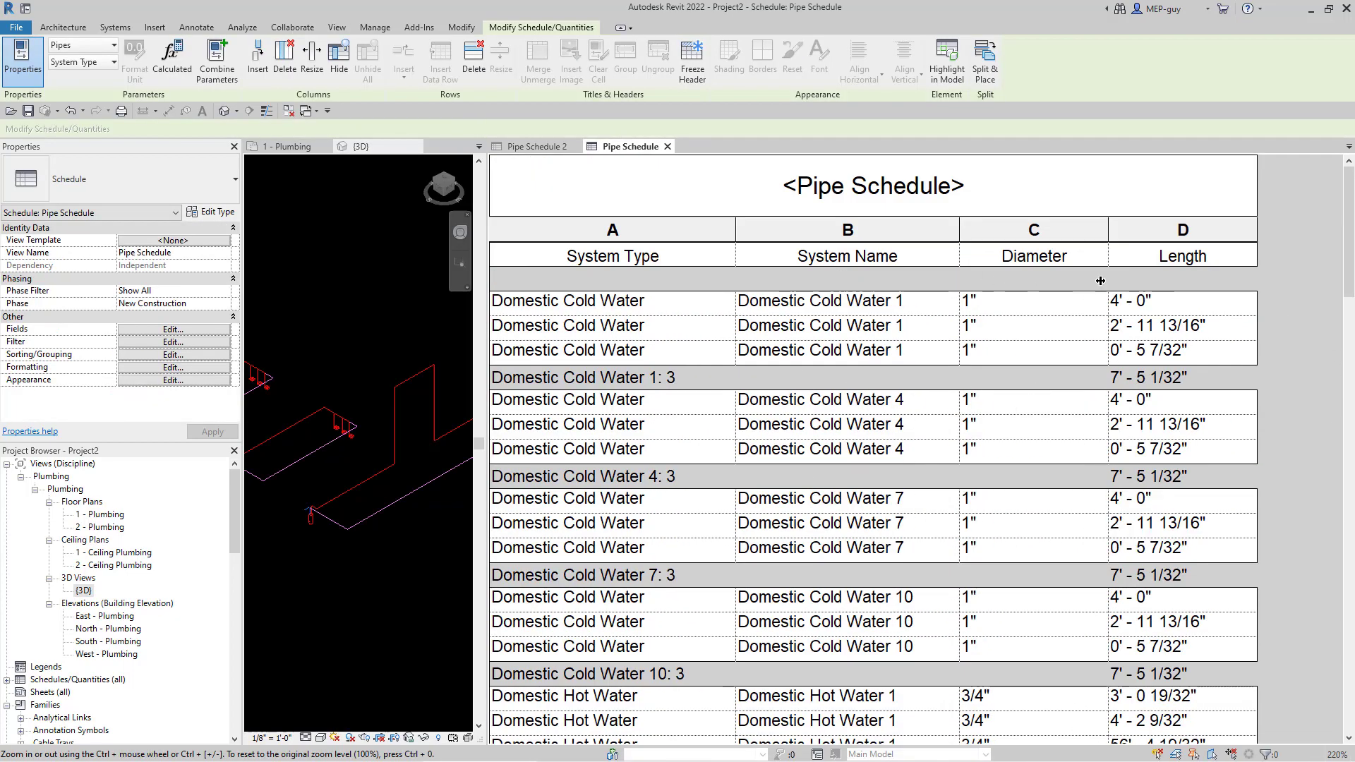
pyautogui.scroll(-3, 84, 607)
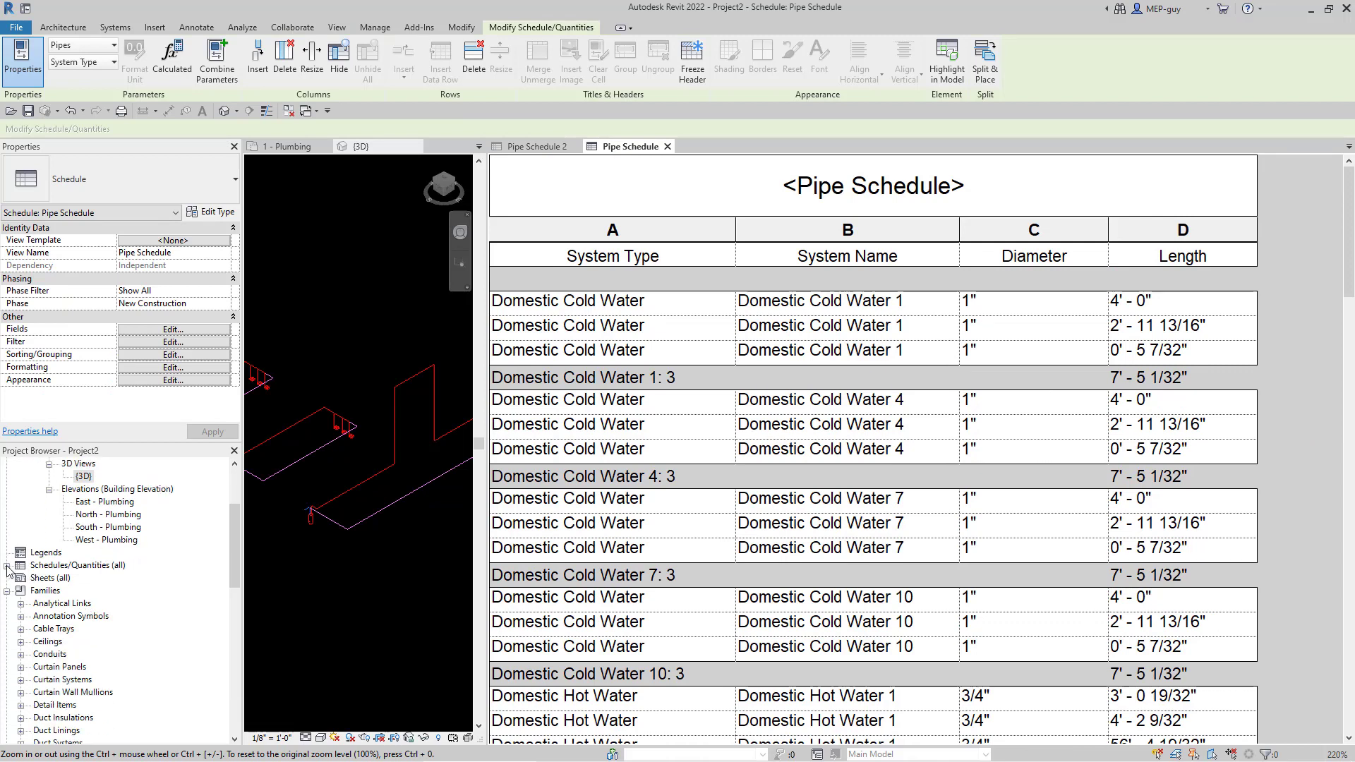
# - Duplicate the Pipe Schedule view from the Schedules/Quantities list
pyautogui.click(6, 565)
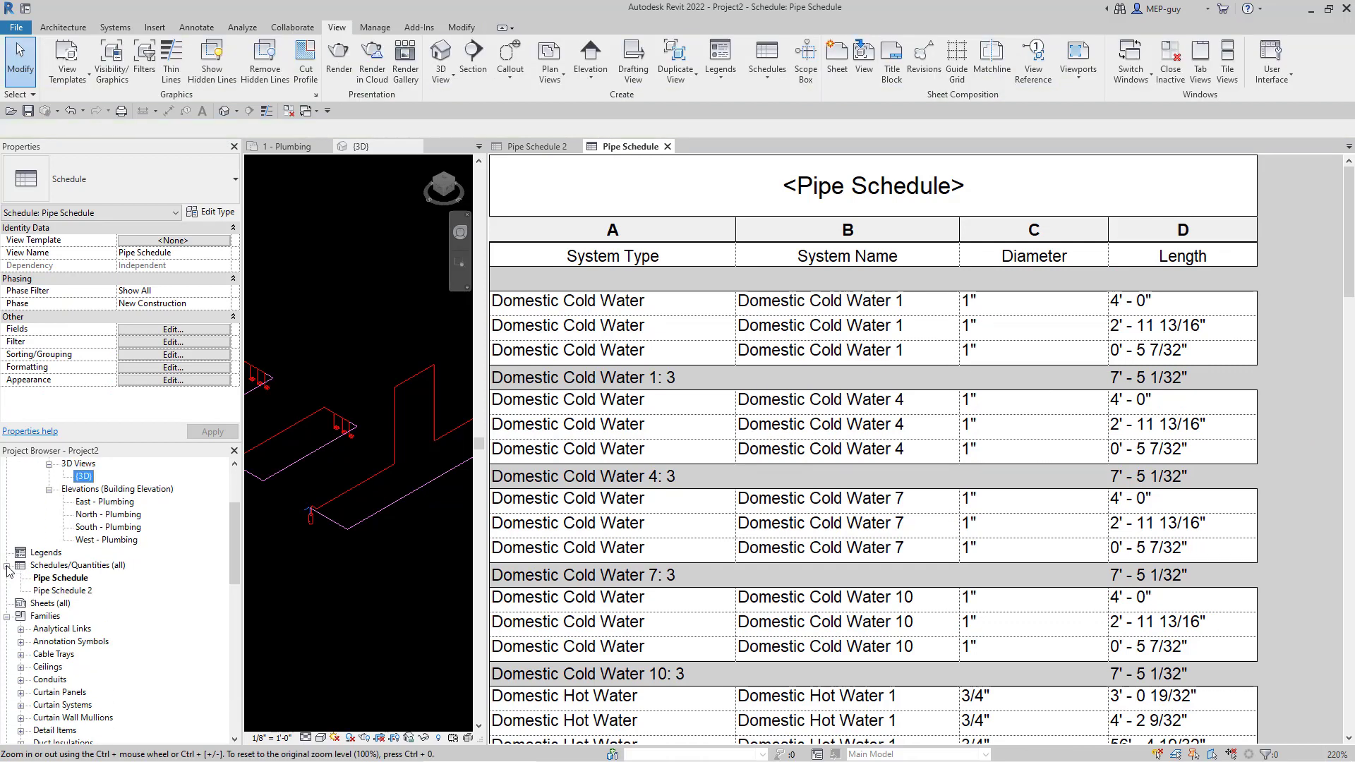
pyautogui.rightClick(63, 579)
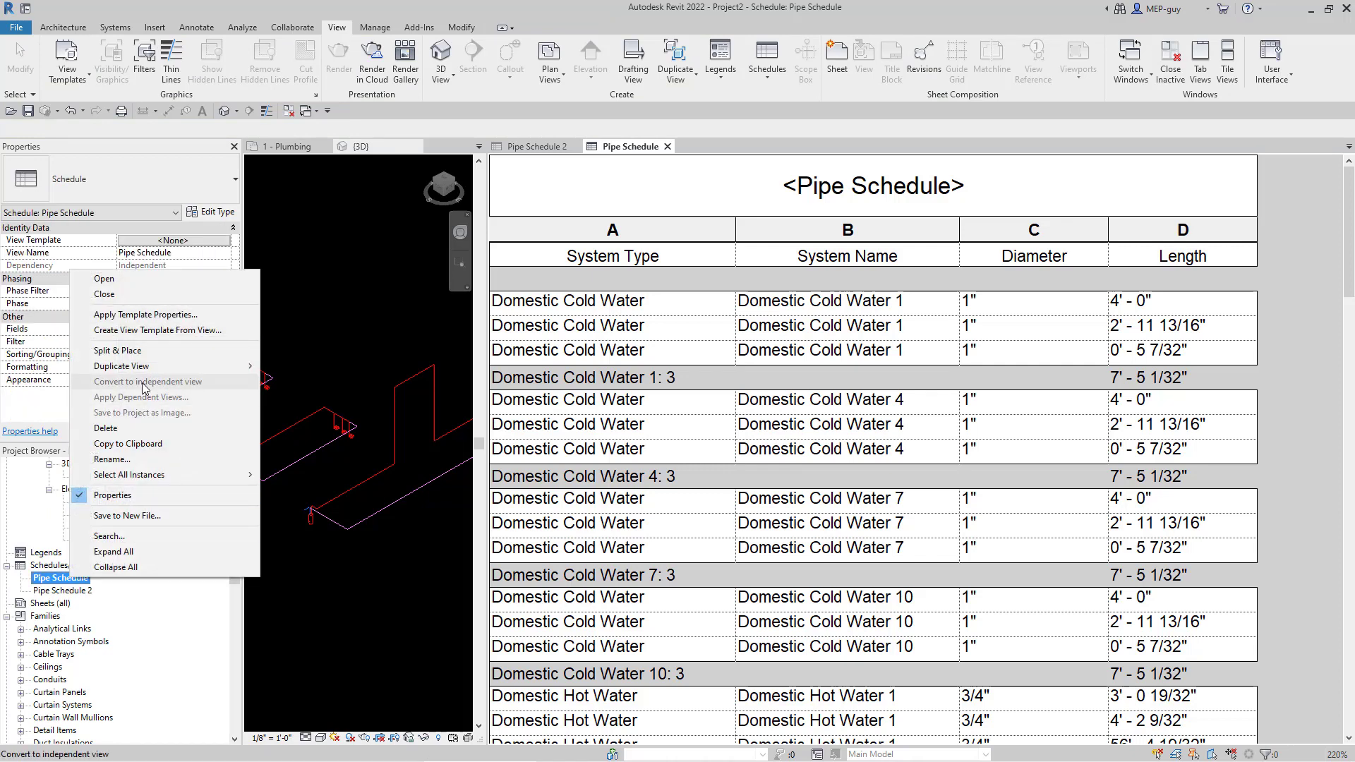
pyautogui.moveTo(212, 366)
pyautogui.click(303, 367)
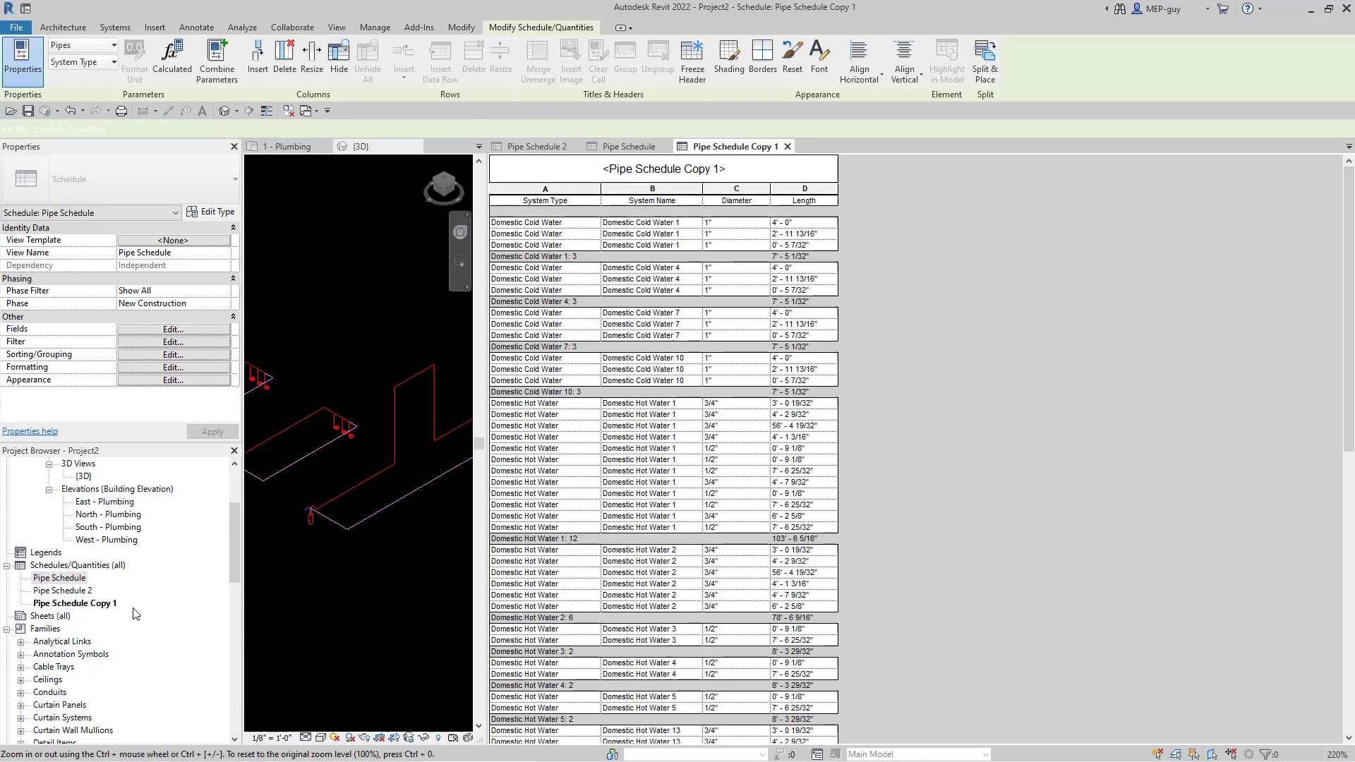
# - Rename the Pipe Schedule Copy 1 view to PIPE TAKEOFF
pyautogui.click(89, 607)
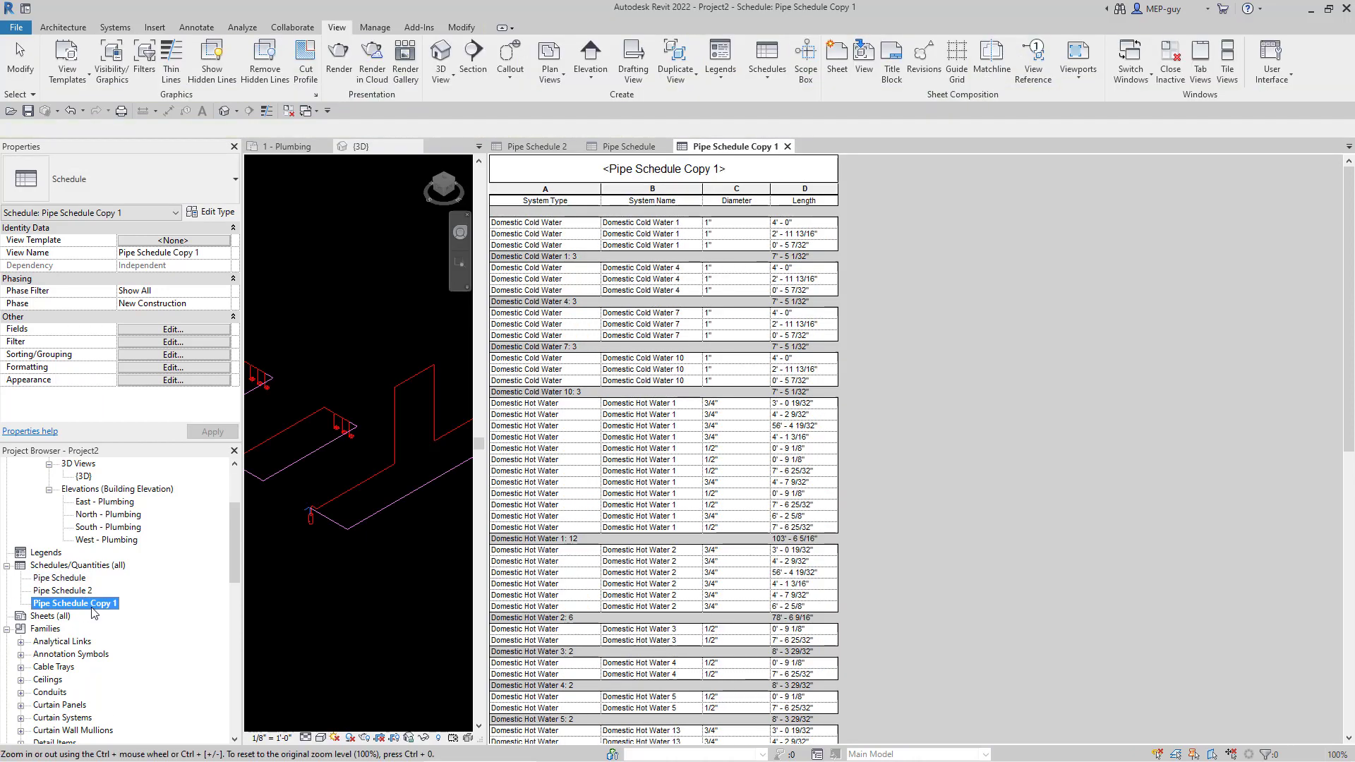
pyautogui.rightClick(91, 607)
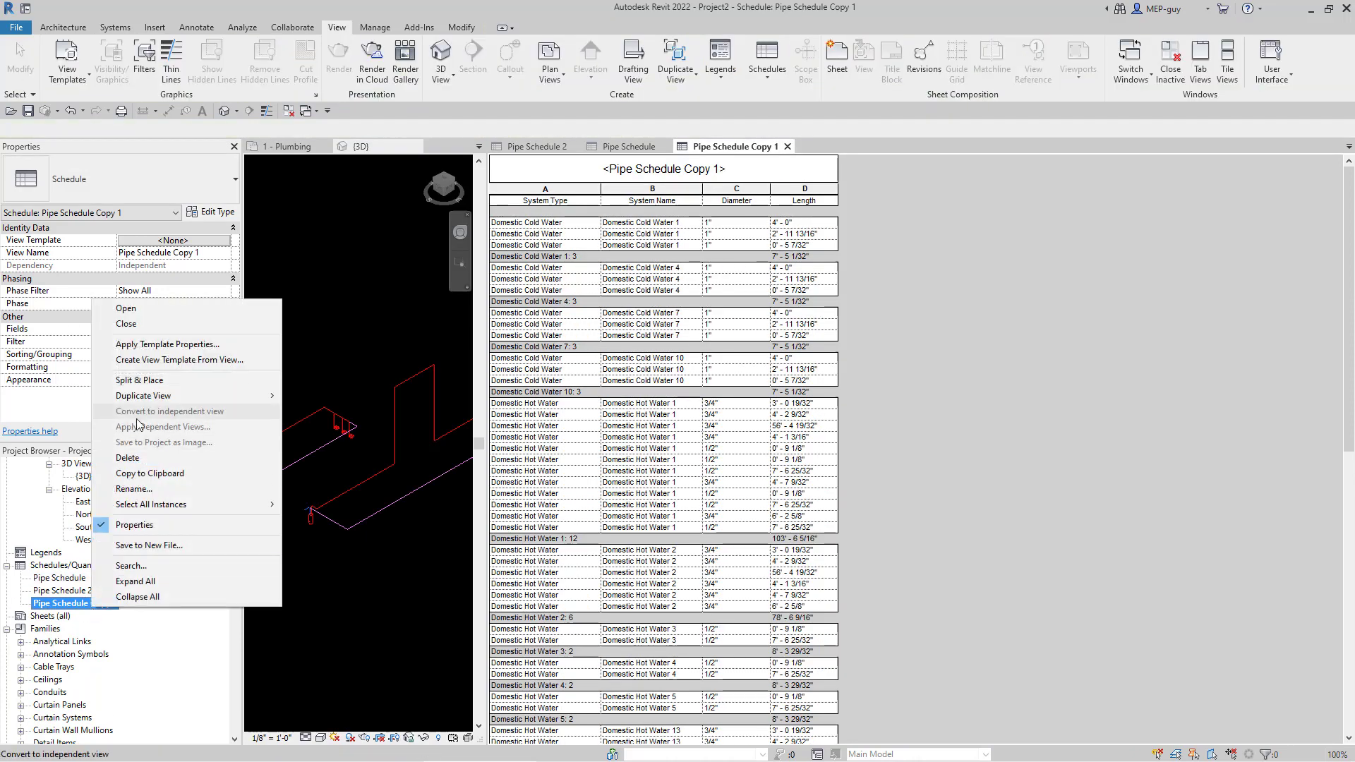
pyautogui.click(151, 493)
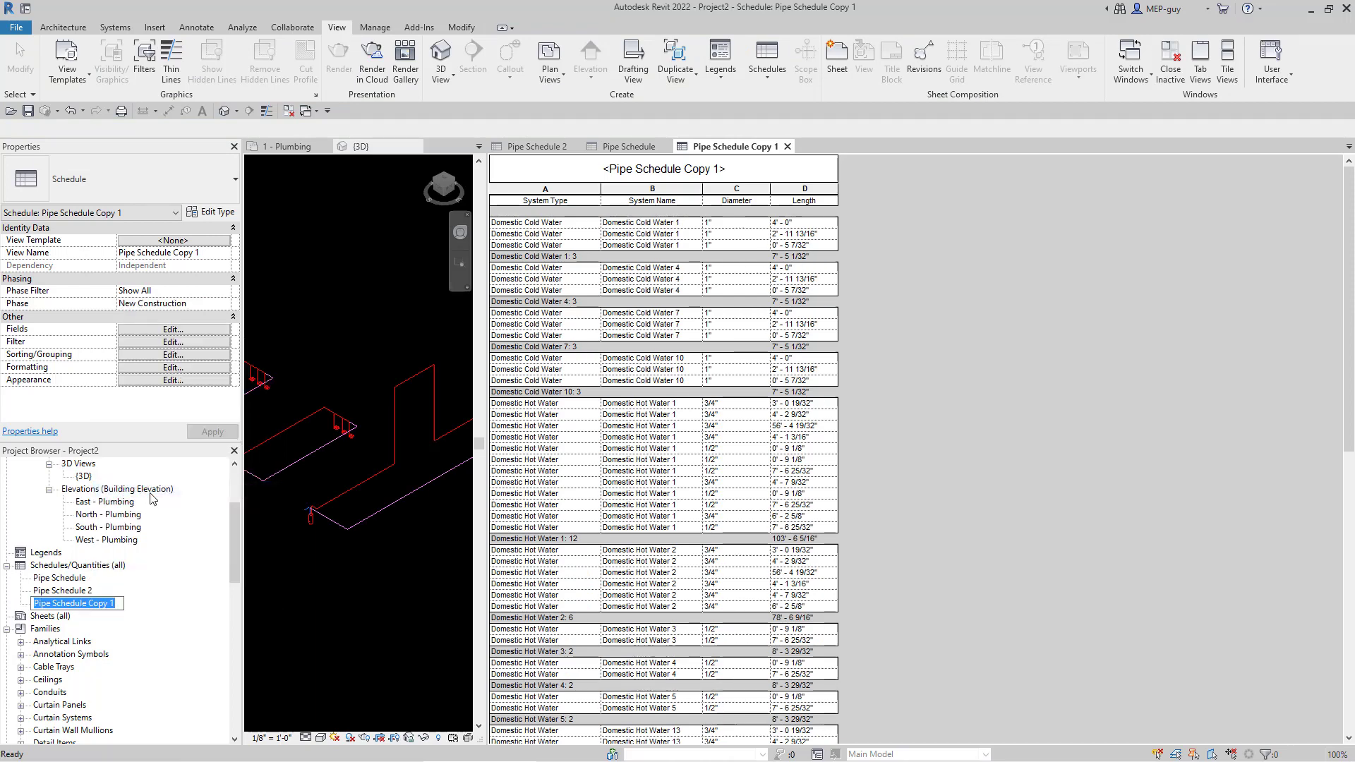
pyautogui.write('pIPE TAKE')
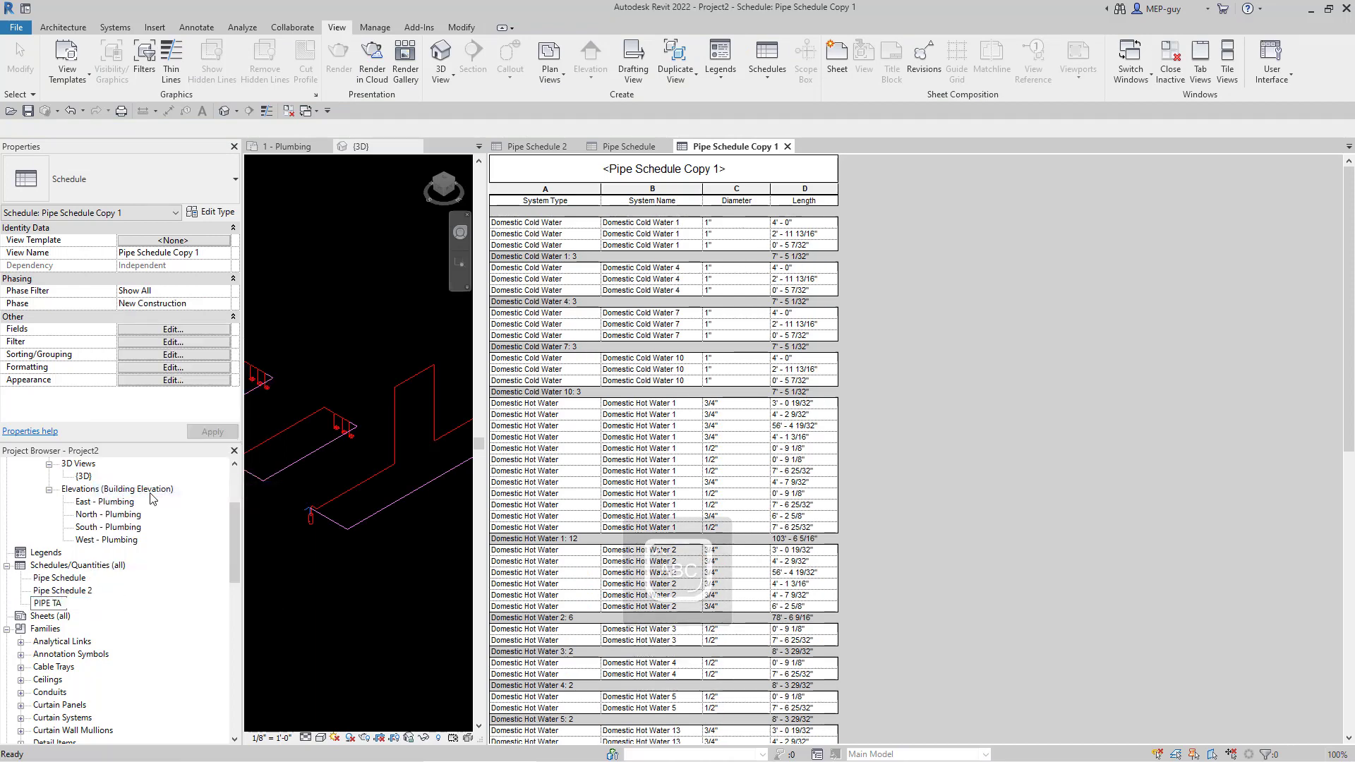
pyautogui.write('OFF')
pyautogui.press('Return')
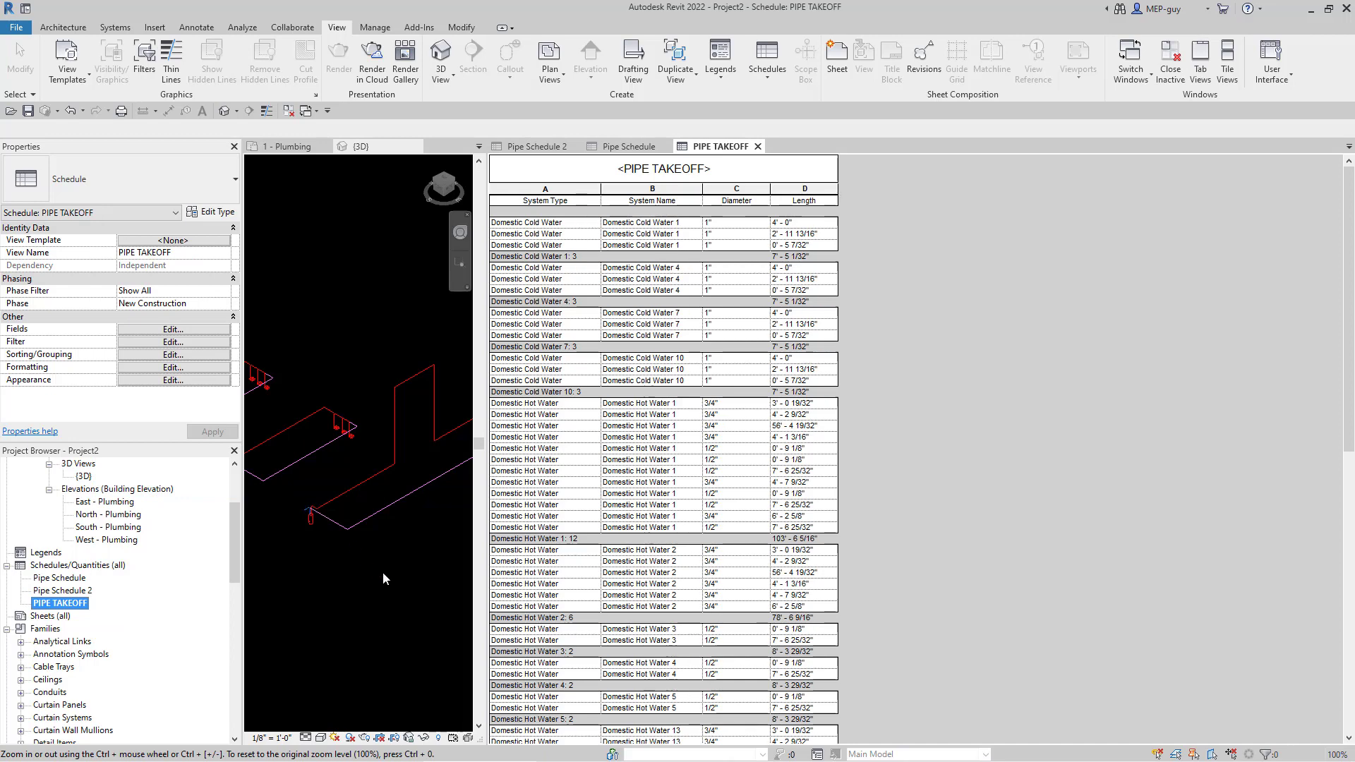
# - Zoom around the PIPE TAKEOFF schedule and select a cell in its table
pyautogui.scroll(-3, 435, 479)
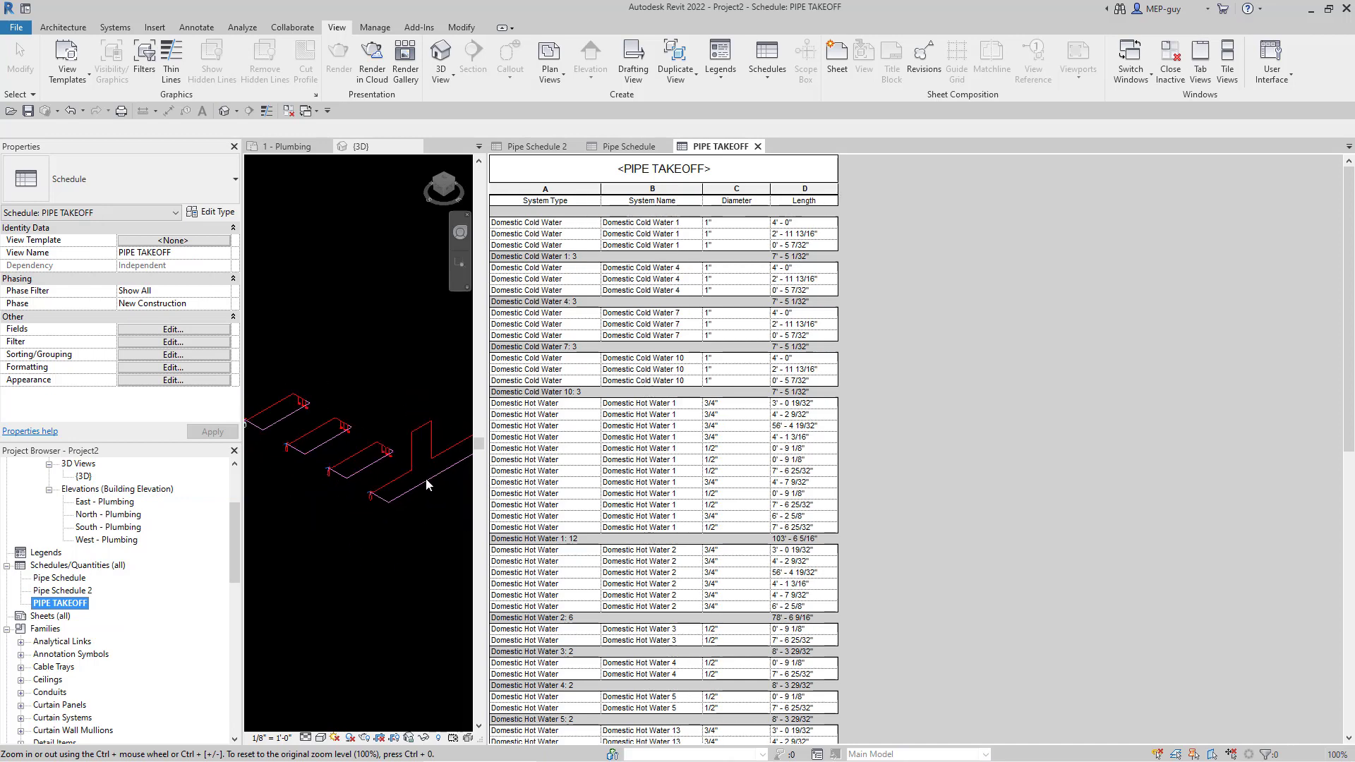
pyautogui.scroll(1, 423, 468)
pyautogui.scroll(-1, 378, 473)
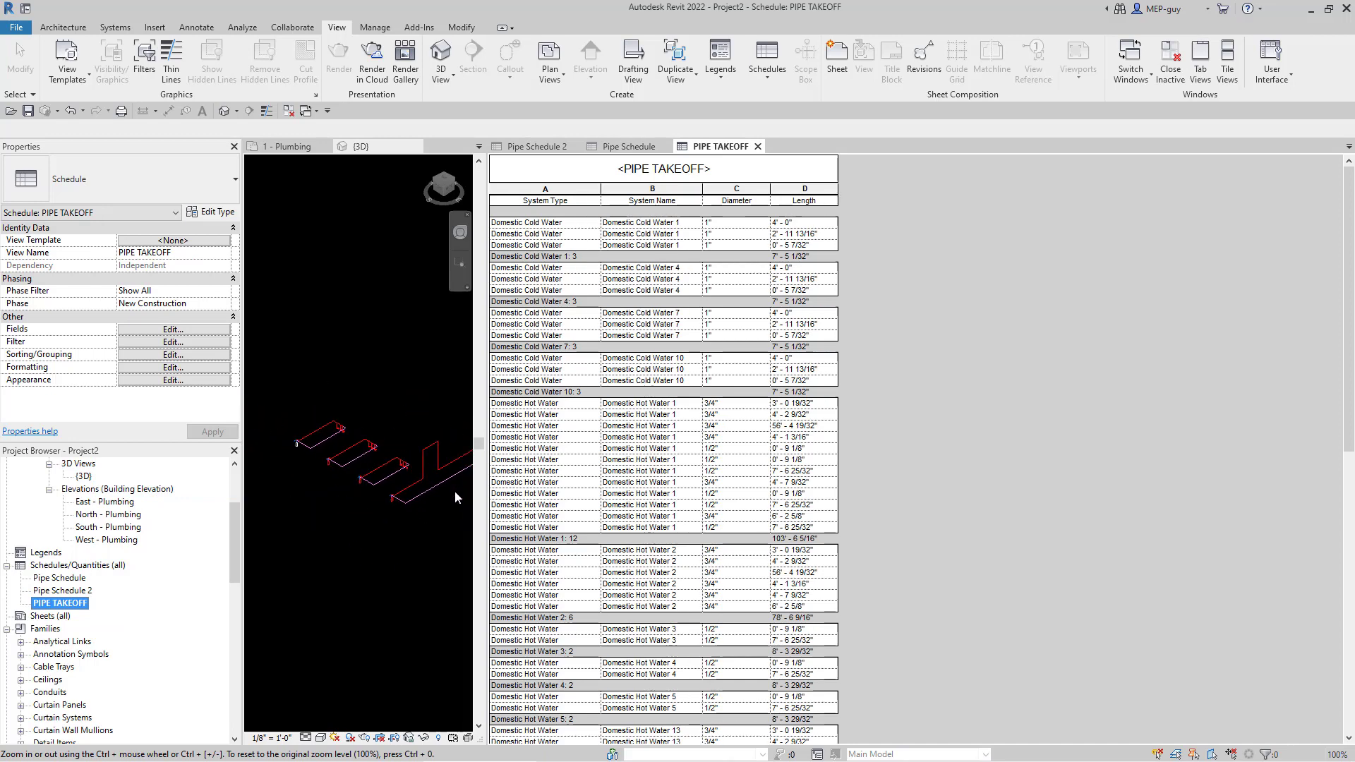
pyautogui.scroll(-2, 455, 491)
pyautogui.scroll(2, 439, 475)
pyautogui.scroll(1, 440, 476)
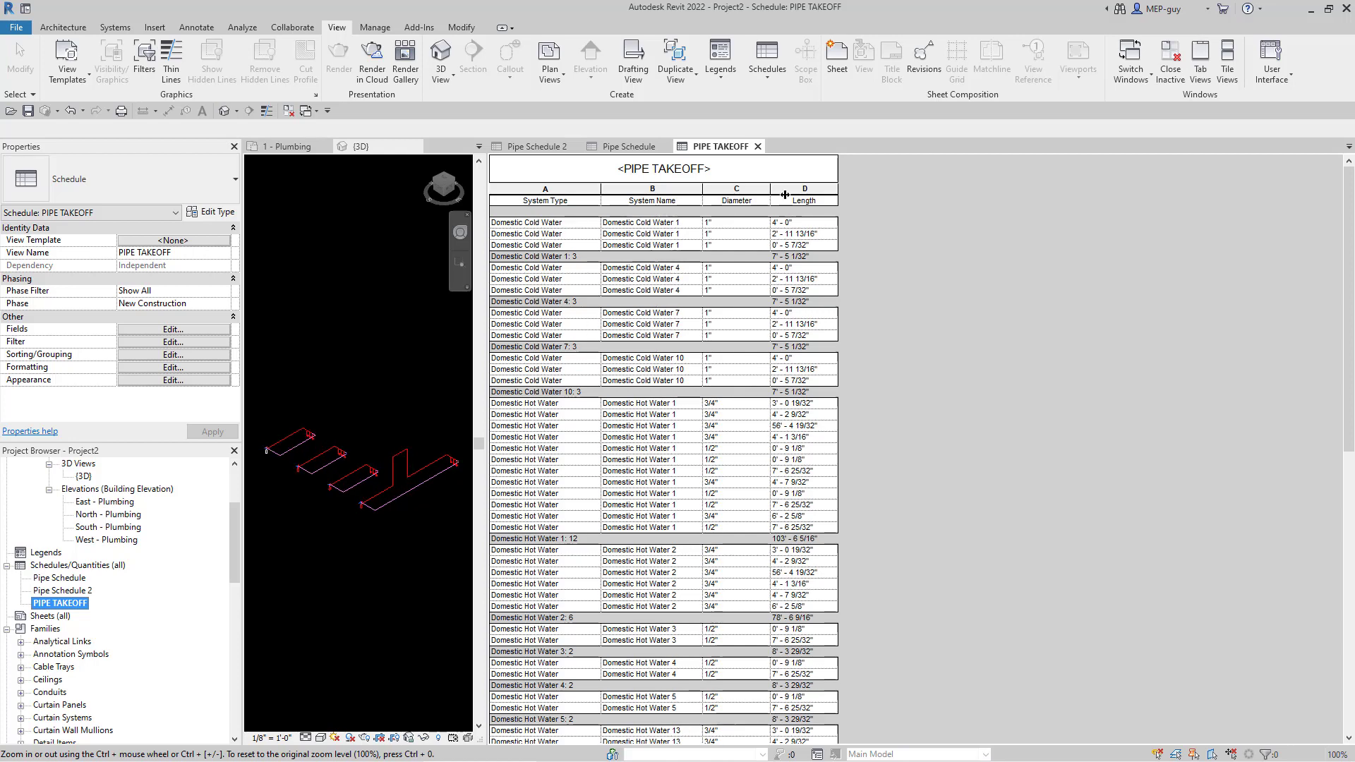
pyautogui.click(965, 305)
pyautogui.click(678, 223)
pyautogui.keyDown('ctrl'); pyautogui.scroll(5, 680, 224); pyautogui.keyUp('ctrl')
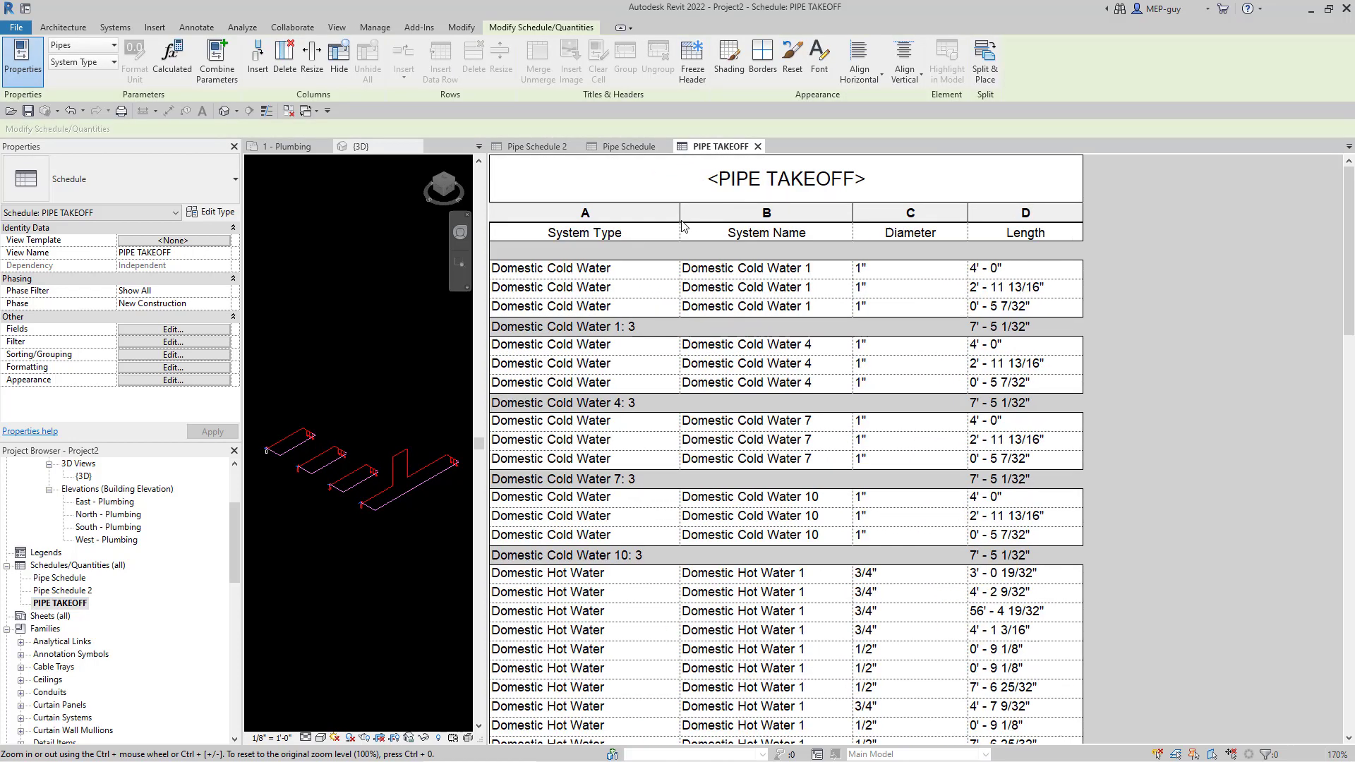
pyautogui.keyDown('ctrl'); pyautogui.scroll(3, 682, 226); pyautogui.keyUp('ctrl')
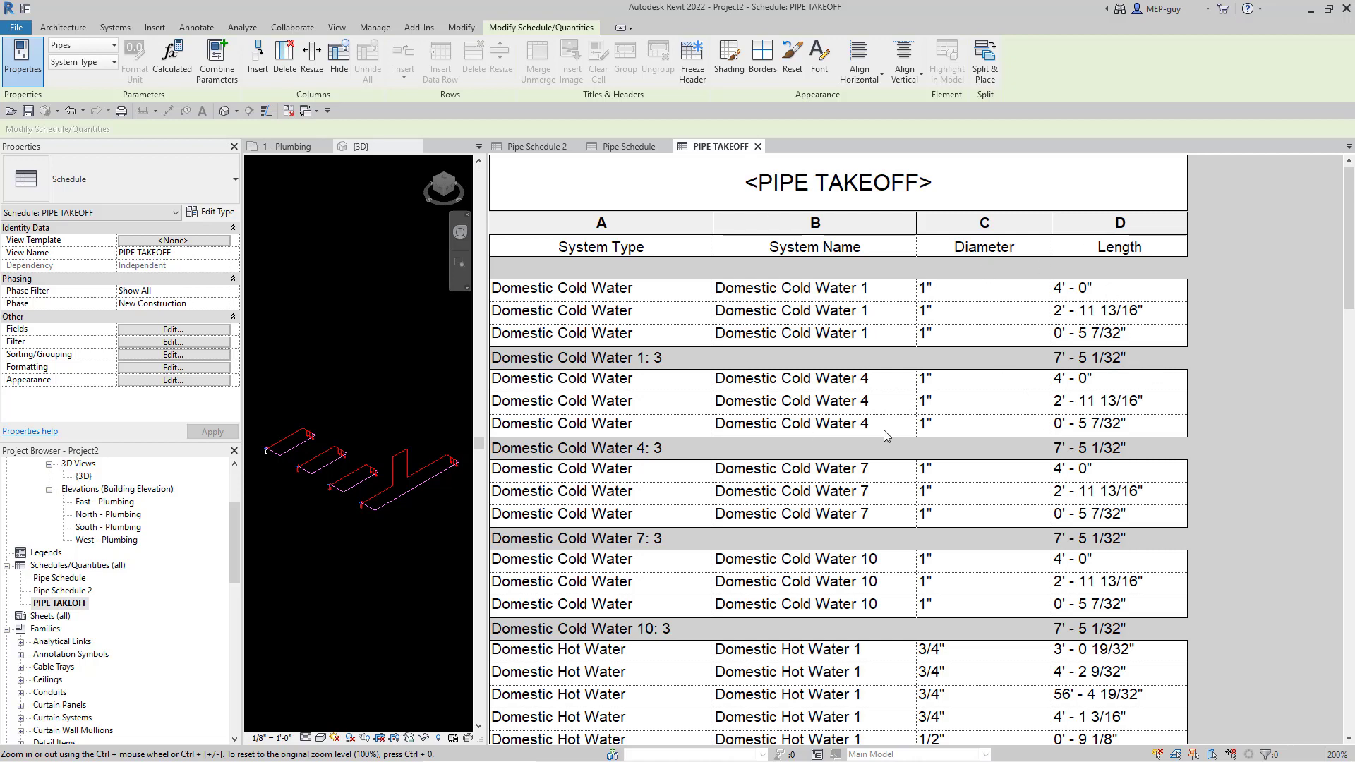
# - Remove System Type and System Name from PIPE TAKEOFF's scheduled fields, keeping Diameter and Length
pyautogui.click(155, 329)
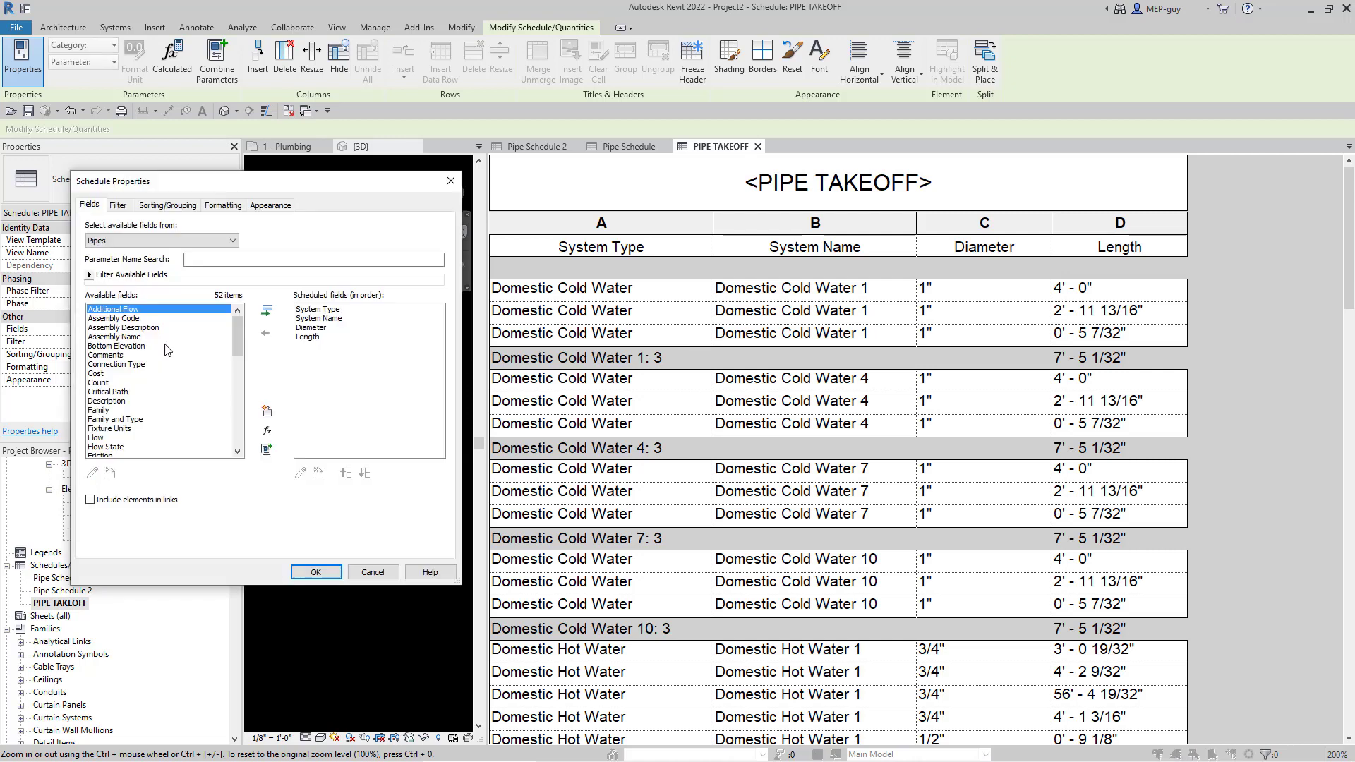
pyautogui.click(318, 309)
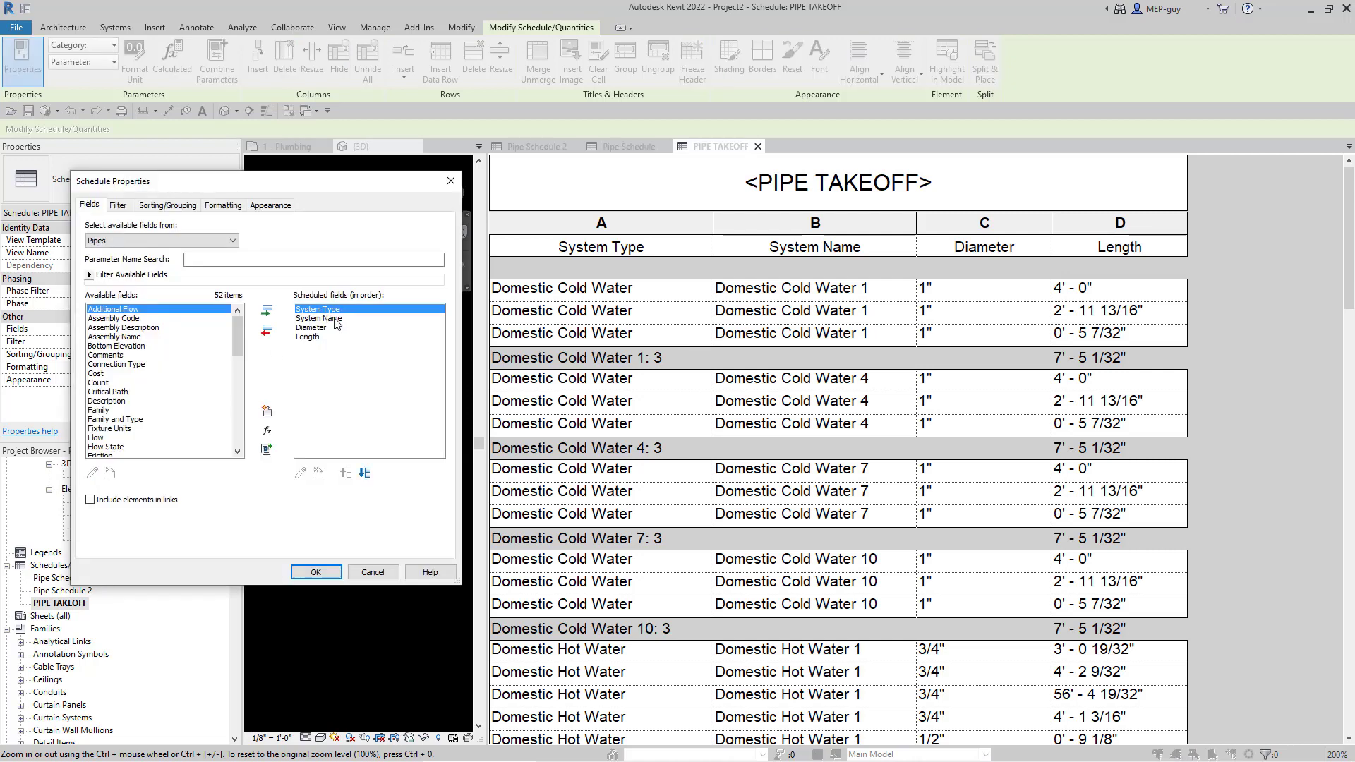
pyautogui.click(267, 332)
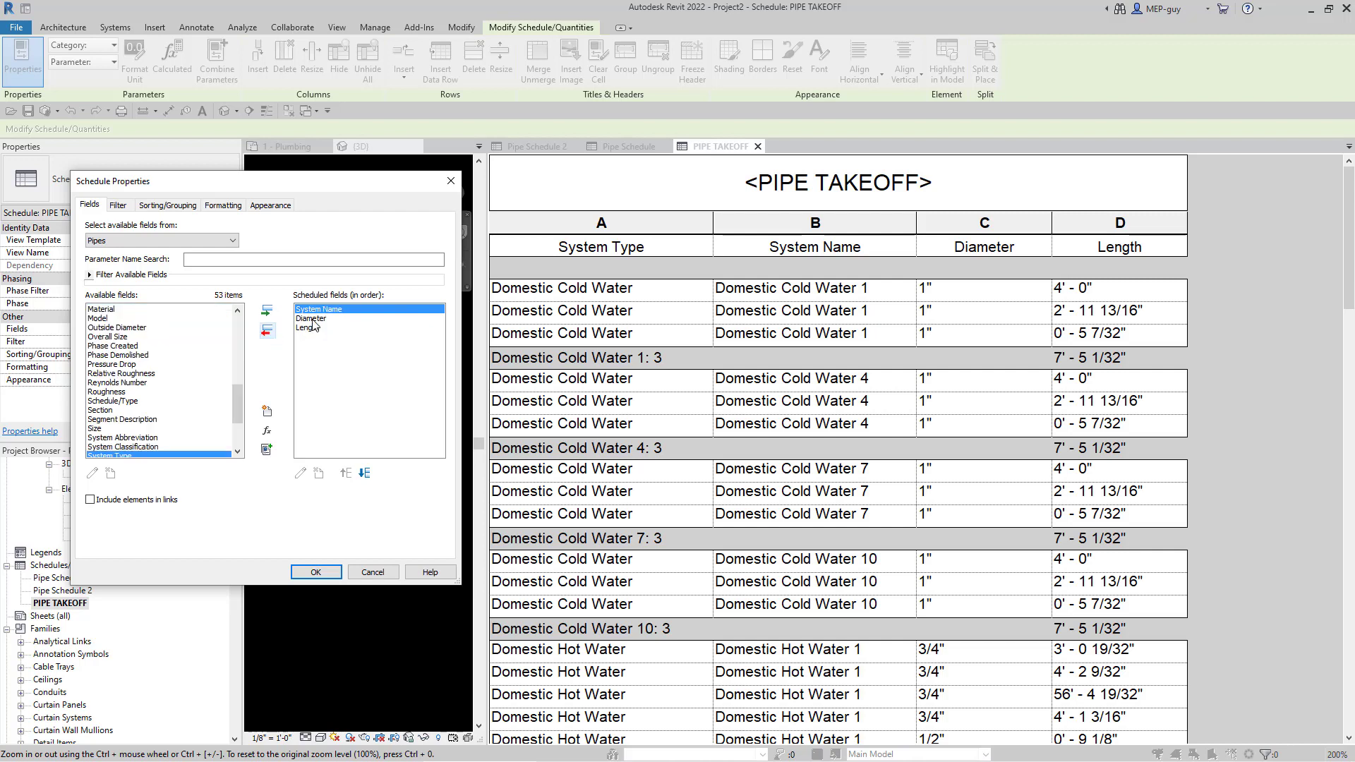
pyautogui.click(267, 331)
pyautogui.click(330, 573)
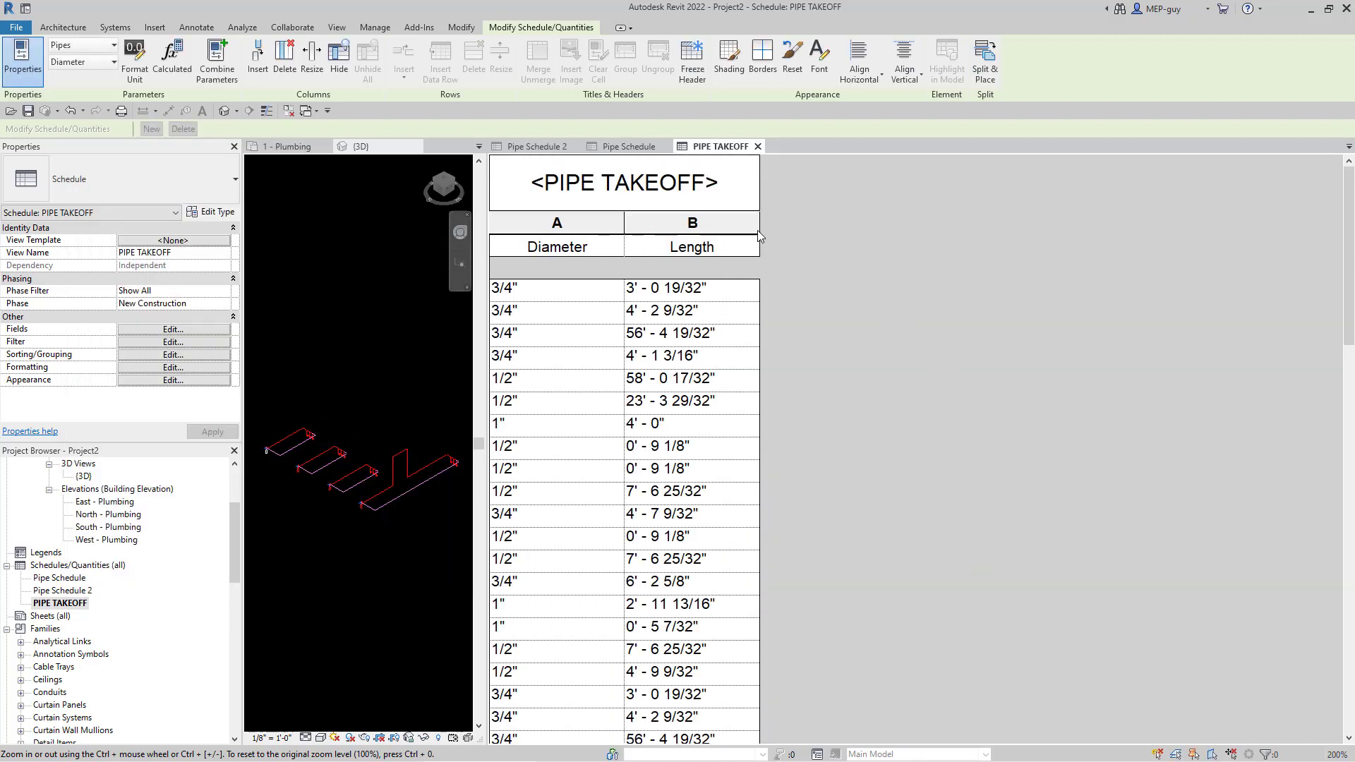
# - Widen the Length and Diameter columns, then check the 76-pipe grand total of 1029' - 10 21/32"
pyautogui.moveTo(759, 226); pyautogui.dragTo(1084, 227)
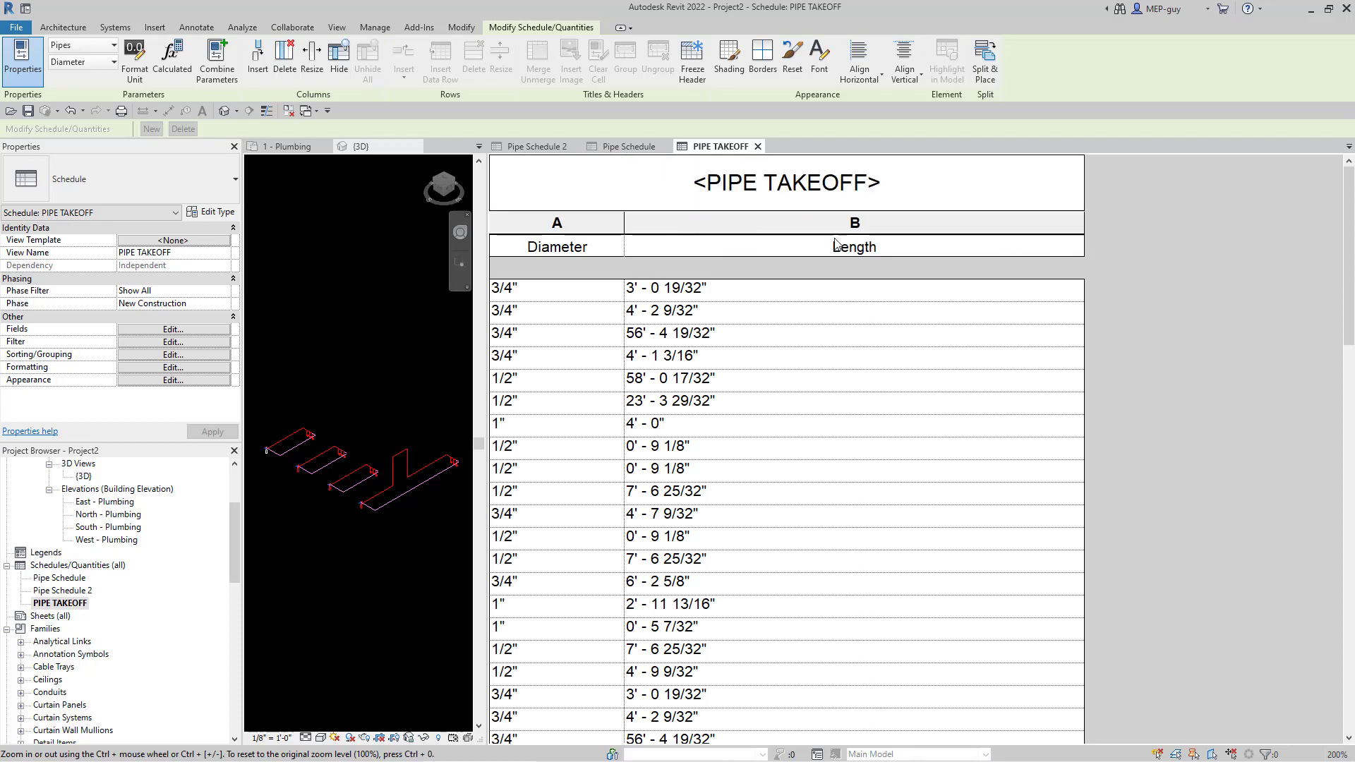
pyautogui.moveTo(623, 223); pyautogui.dragTo(769, 225)
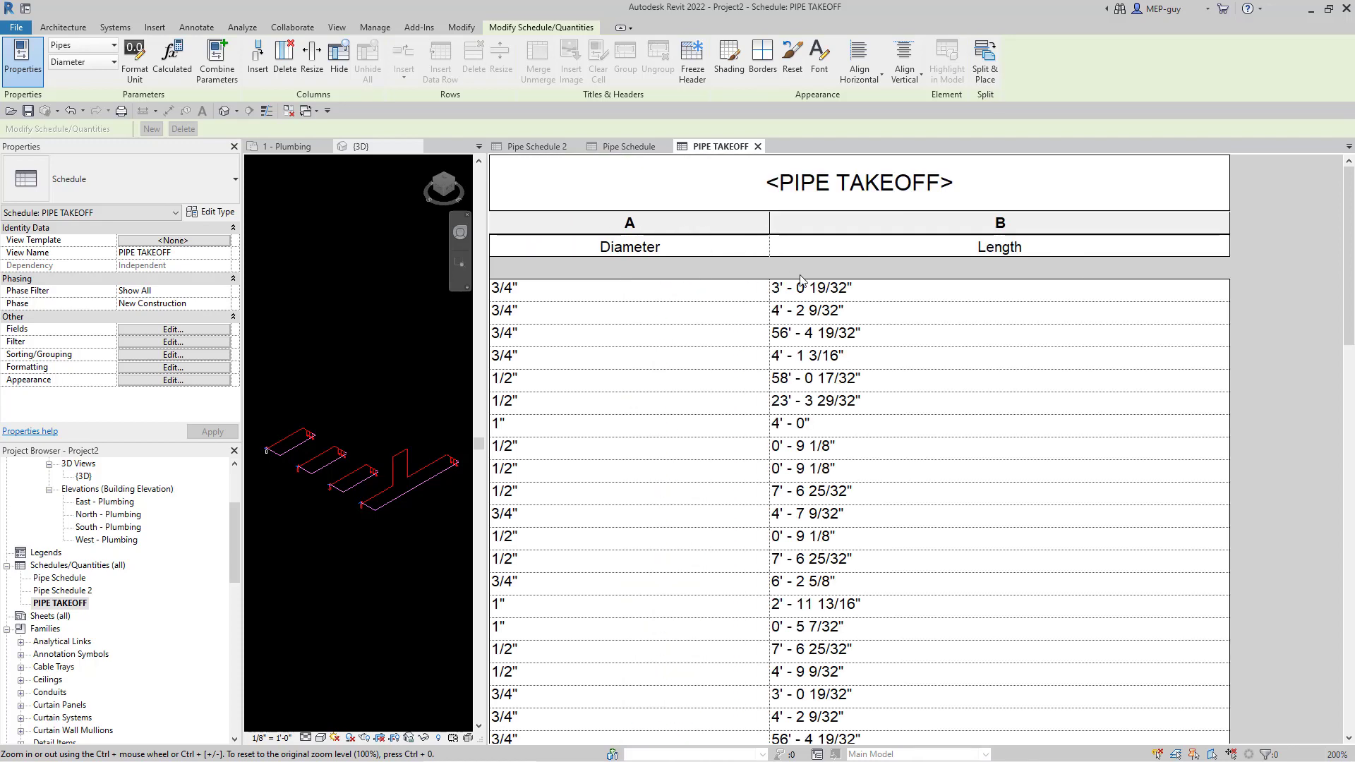
pyautogui.scroll(-3, 825, 327)
pyautogui.keyDown('ctrl'); pyautogui.scroll(-4, 837, 343); pyautogui.keyUp('ctrl')
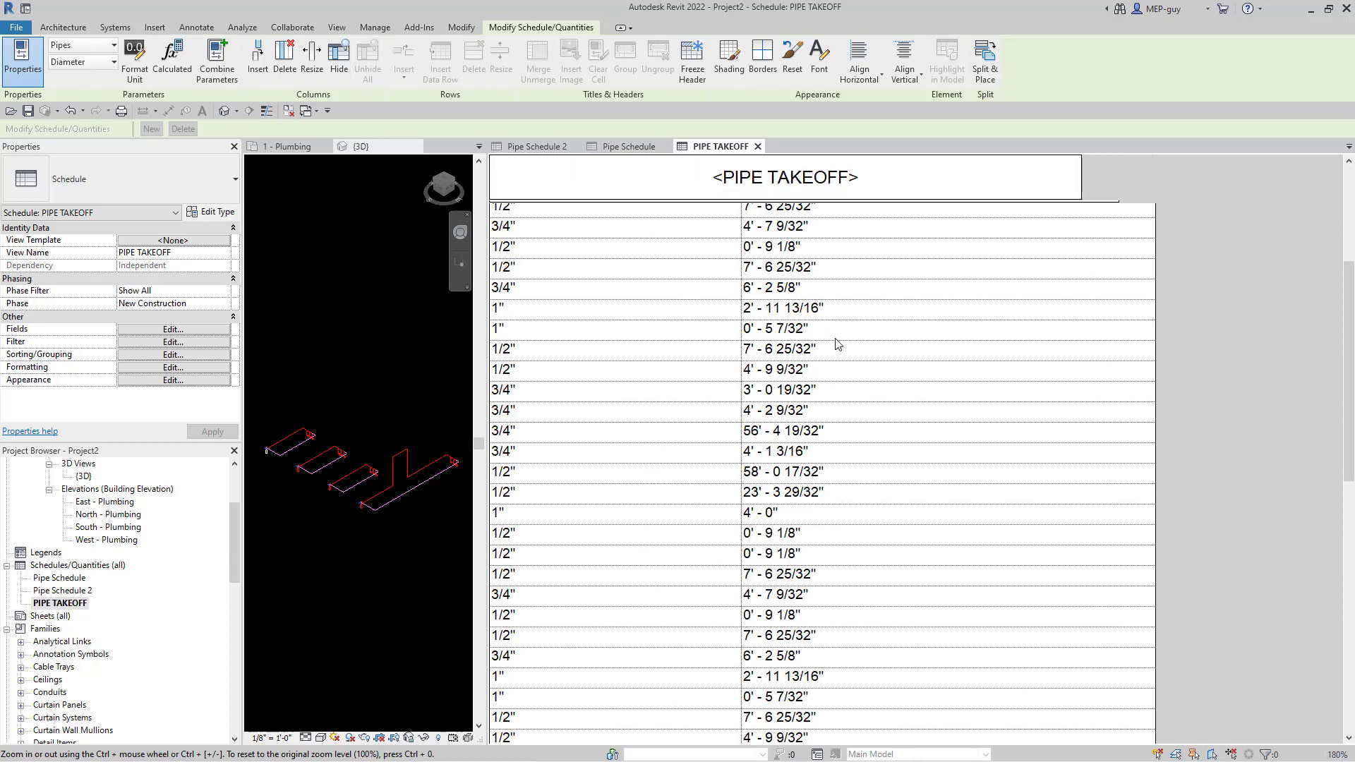
pyautogui.scroll(-5, 812, 344)
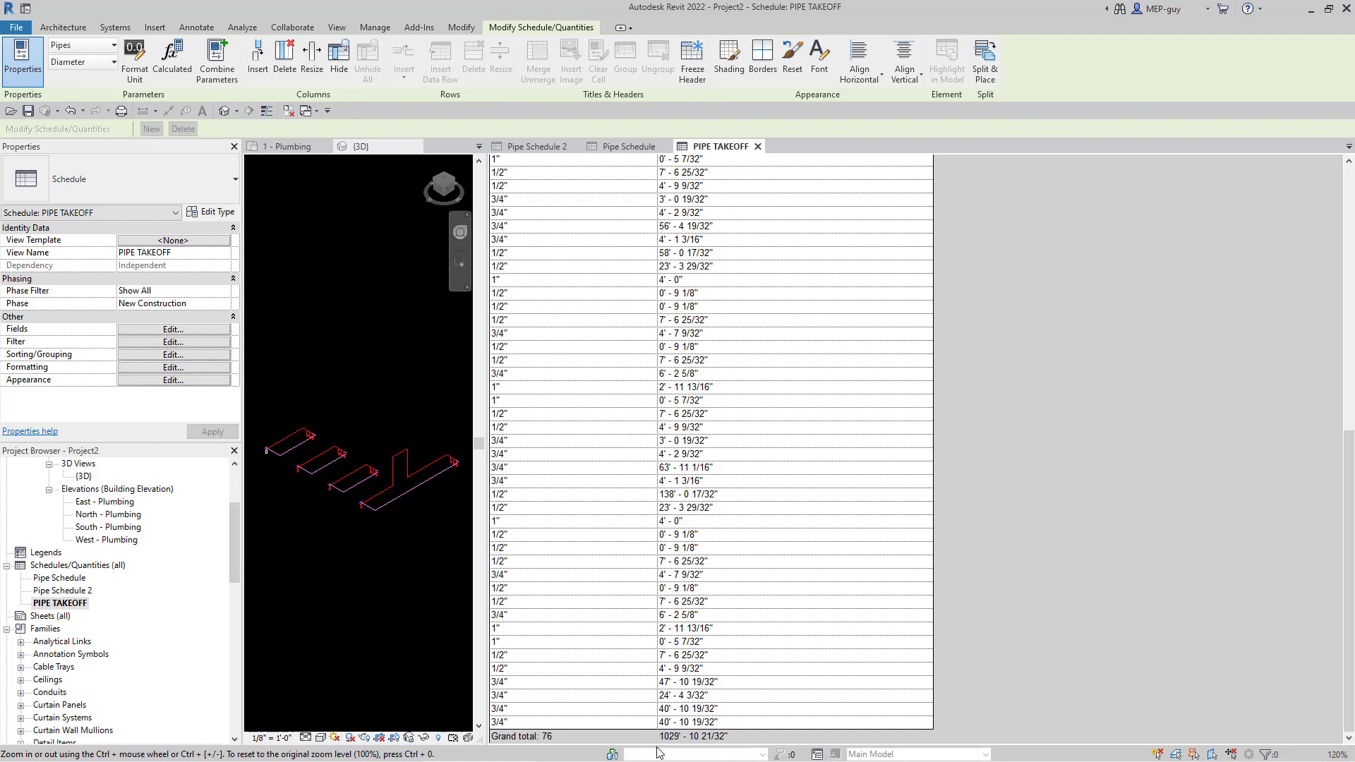
pyautogui.keyDown('ctrl'); pyautogui.scroll(3, 627, 721); pyautogui.keyUp('ctrl')
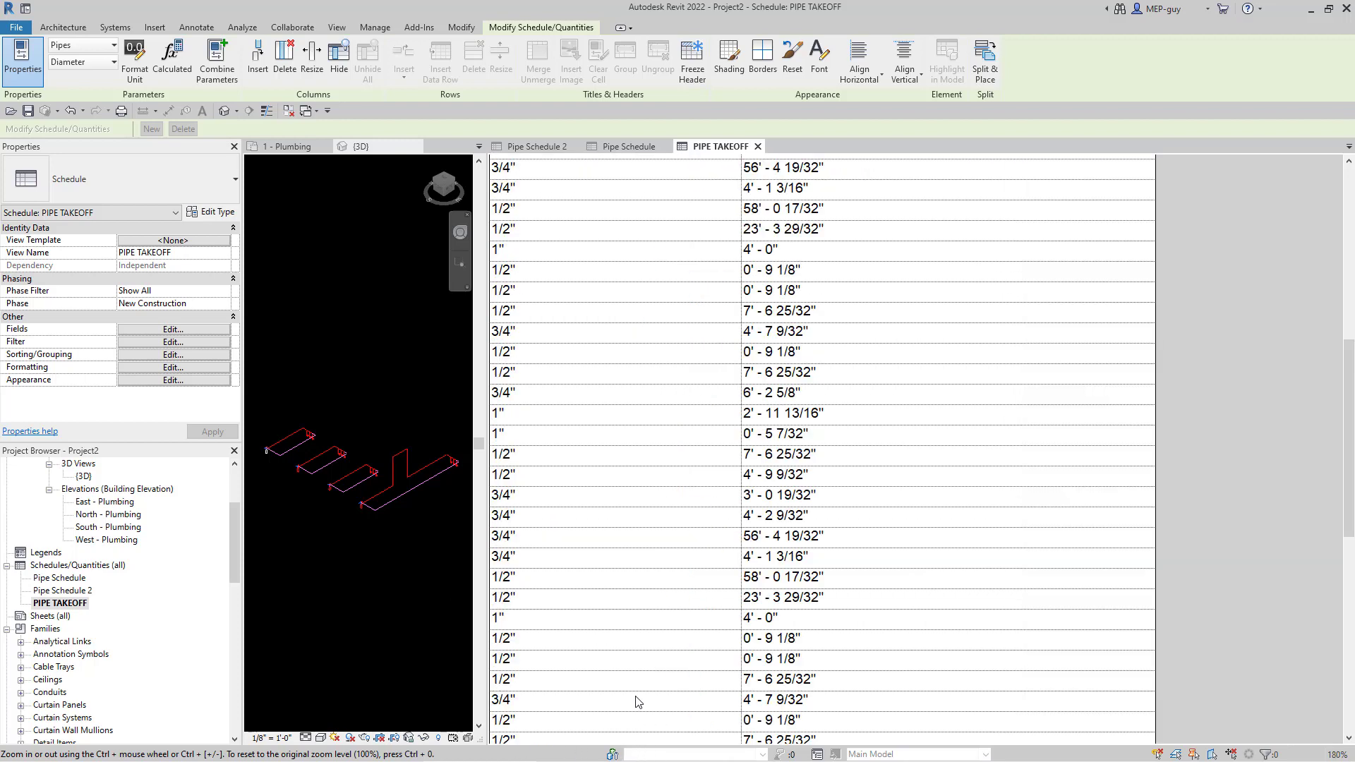
pyautogui.scroll(-5, 718, 568)
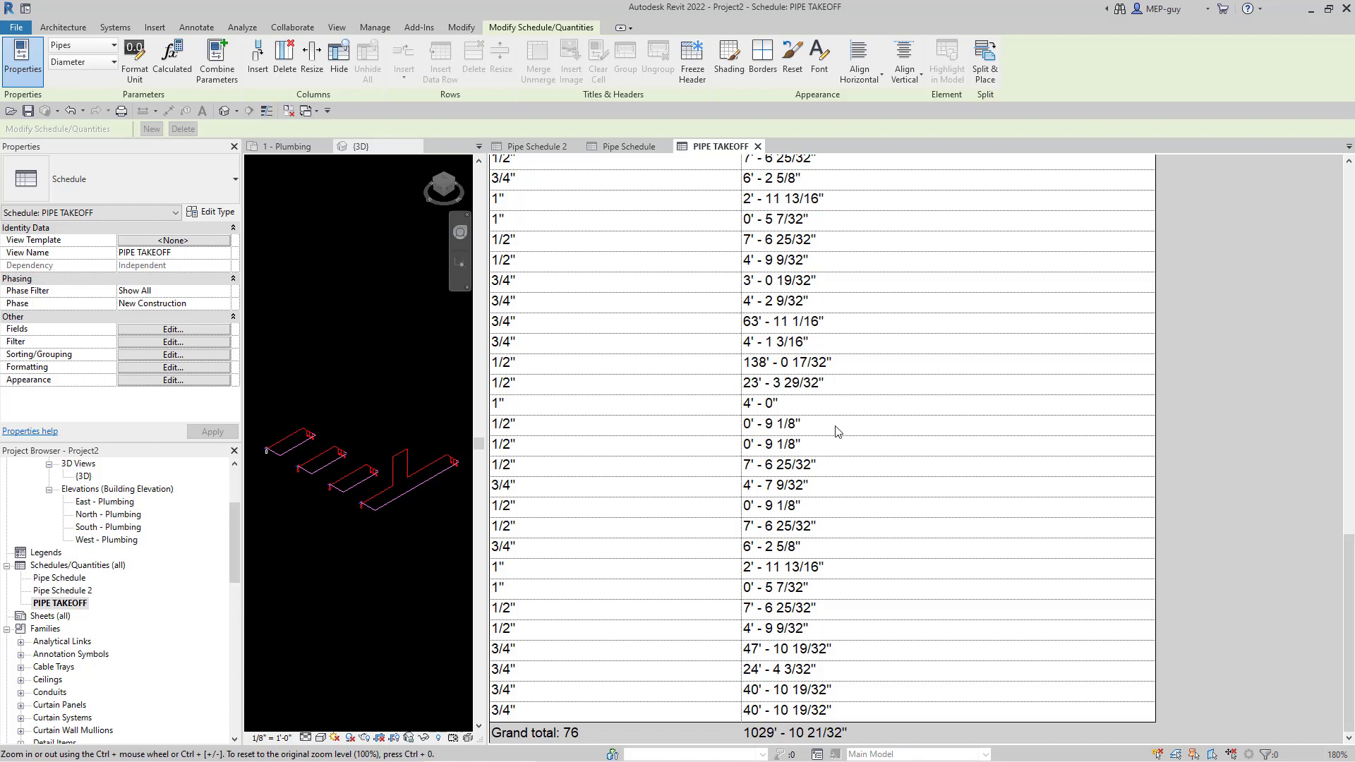
pyautogui.scroll(15, 838, 430)
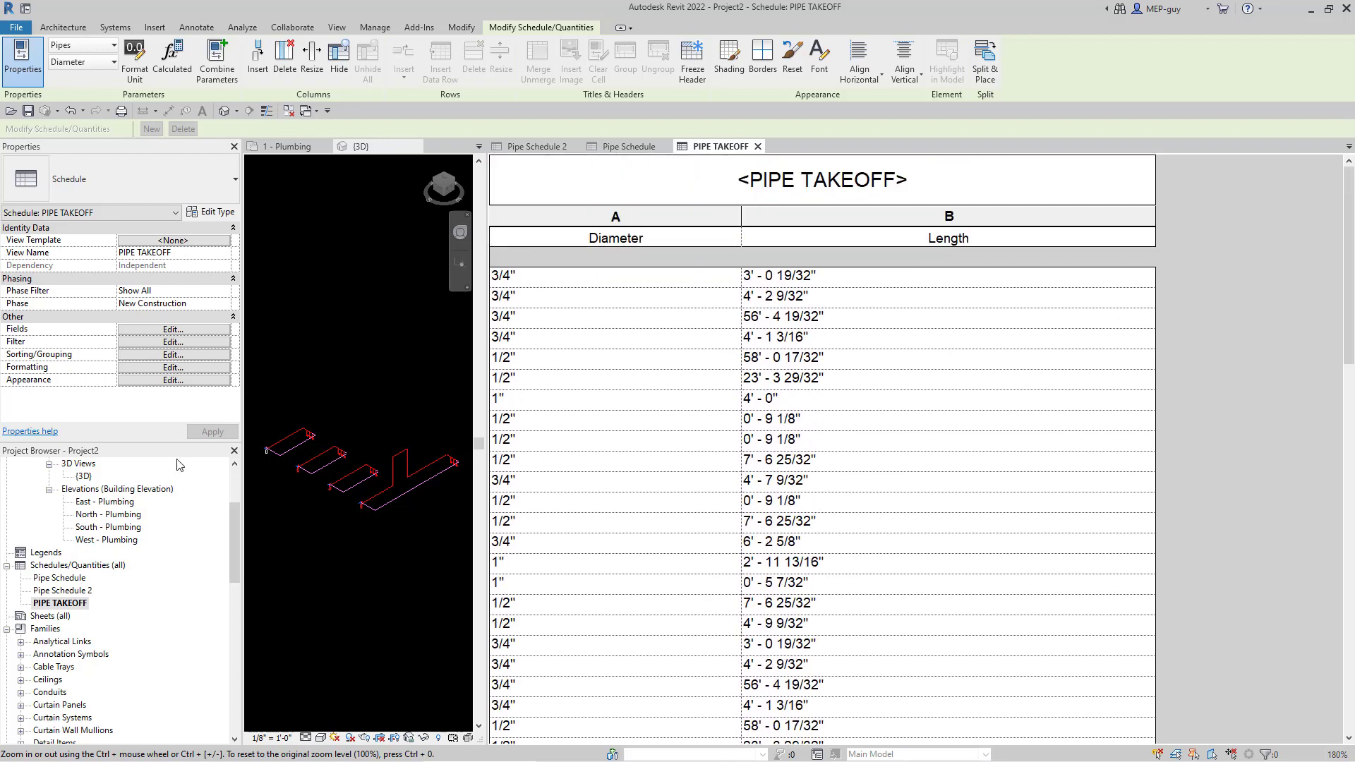
# - Sort the schedule rows by Diameter ascending, running 1/2" through 3/4" to 1"
pyautogui.click(144, 354)
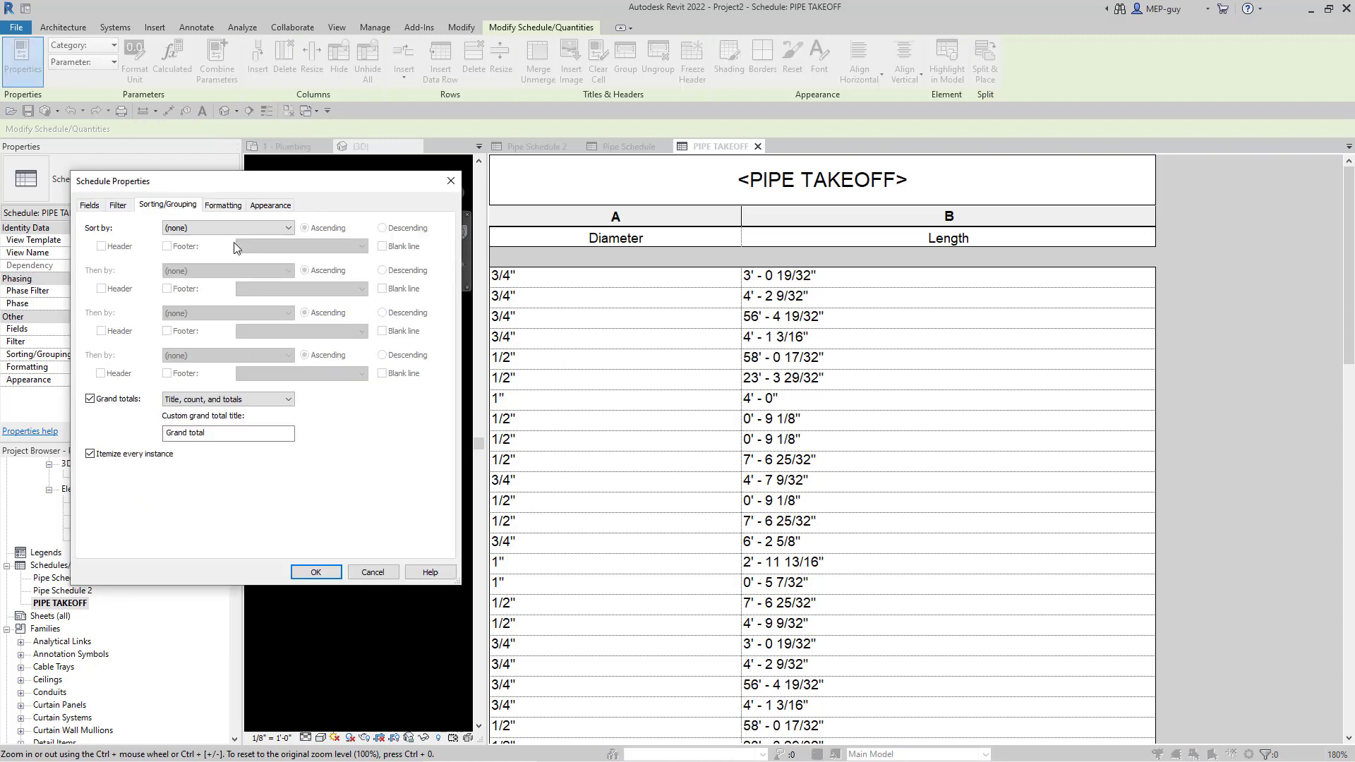
pyautogui.click(231, 231)
pyautogui.click(212, 250)
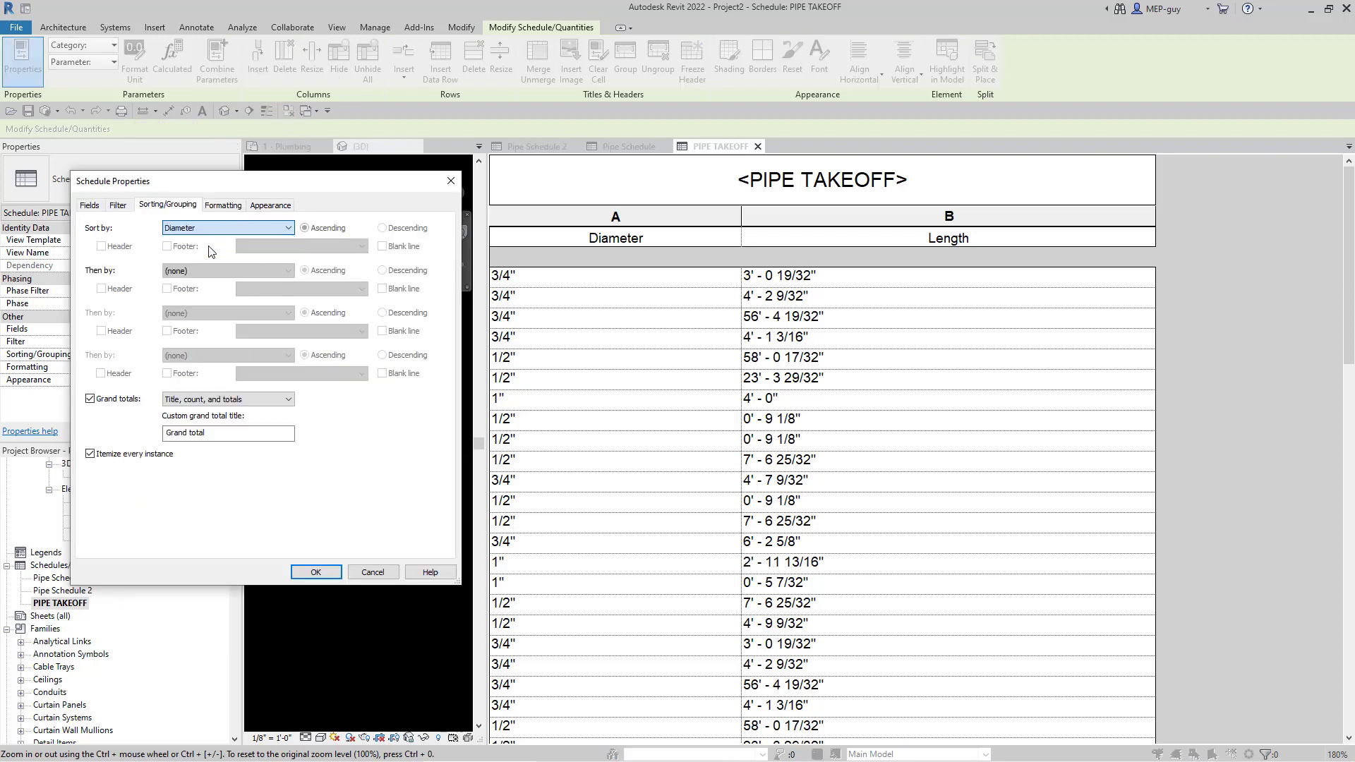
pyautogui.click(317, 572)
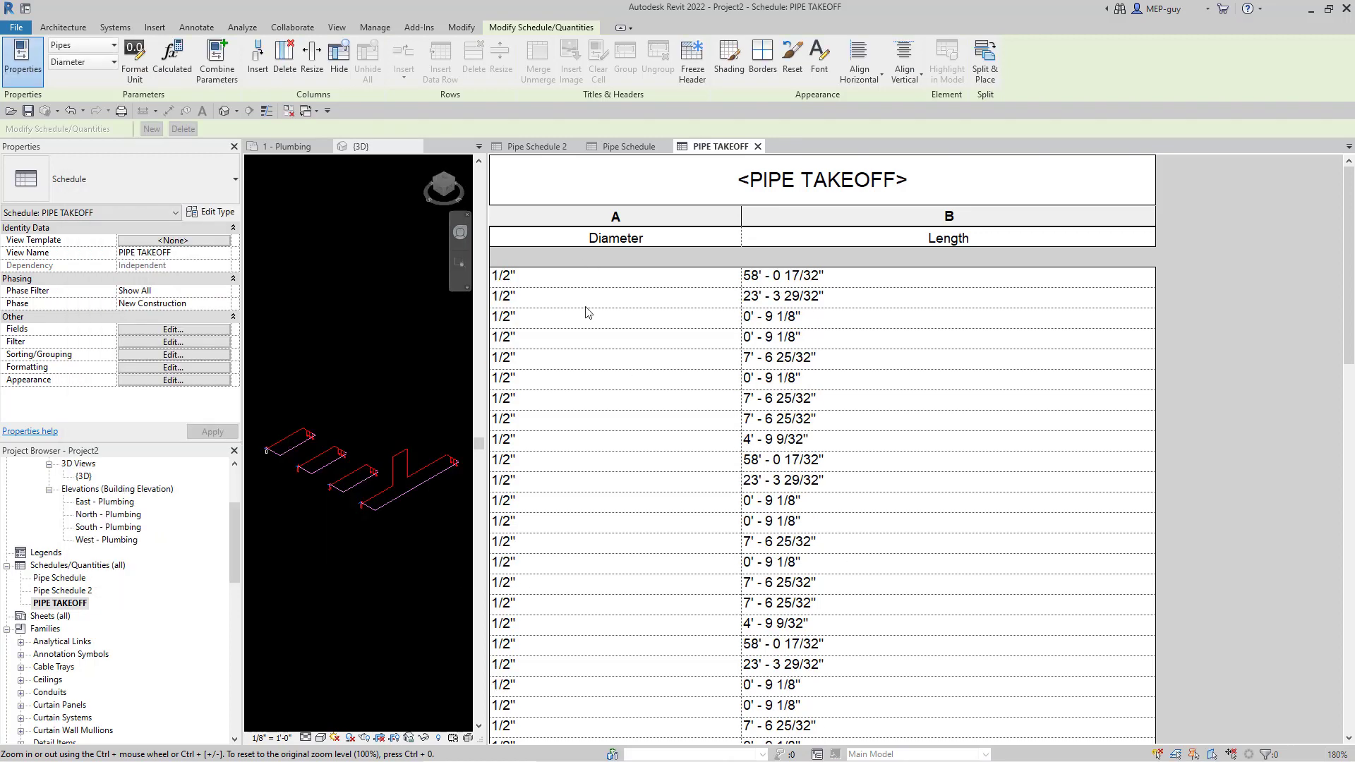
pyautogui.scroll(-10, 709, 497)
pyautogui.scroll(10, 710, 523)
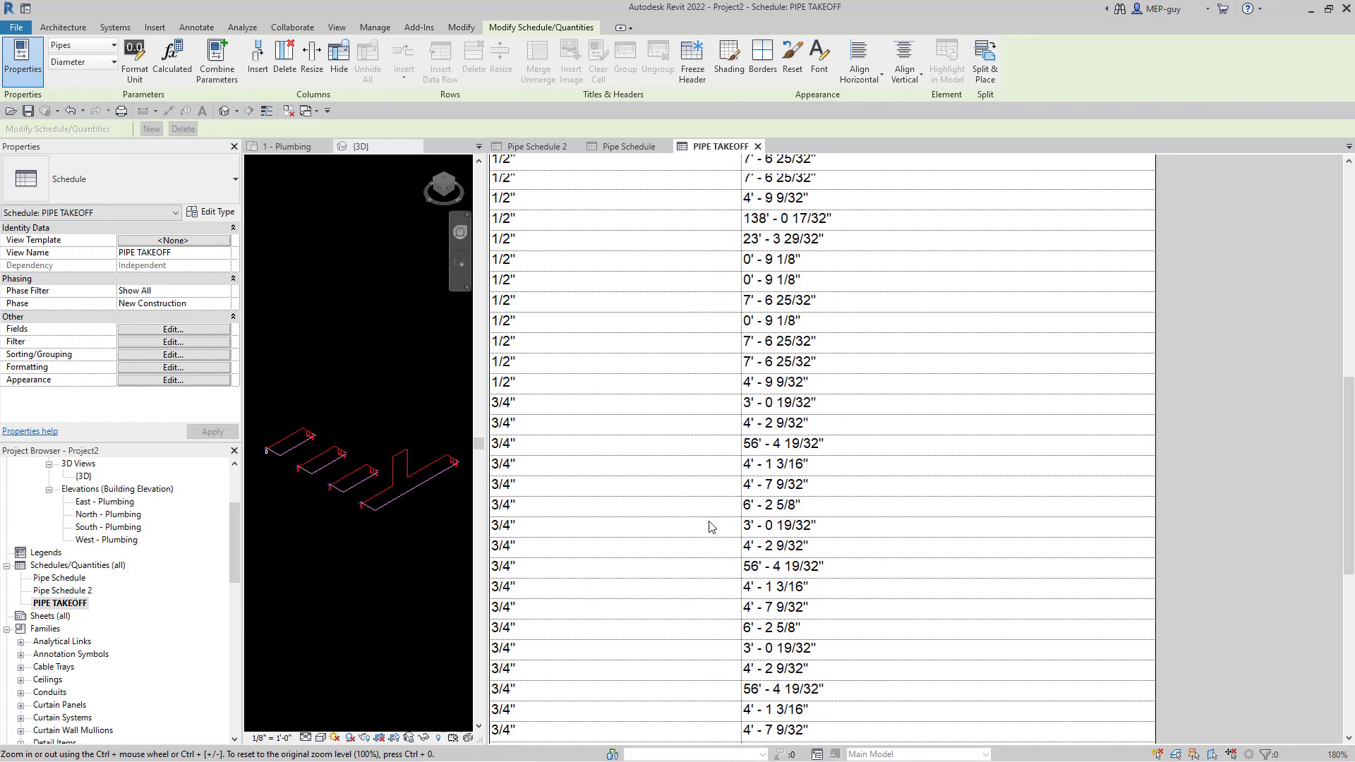
pyautogui.scroll(-2, 642, 487)
pyautogui.scroll(-8, 646, 487)
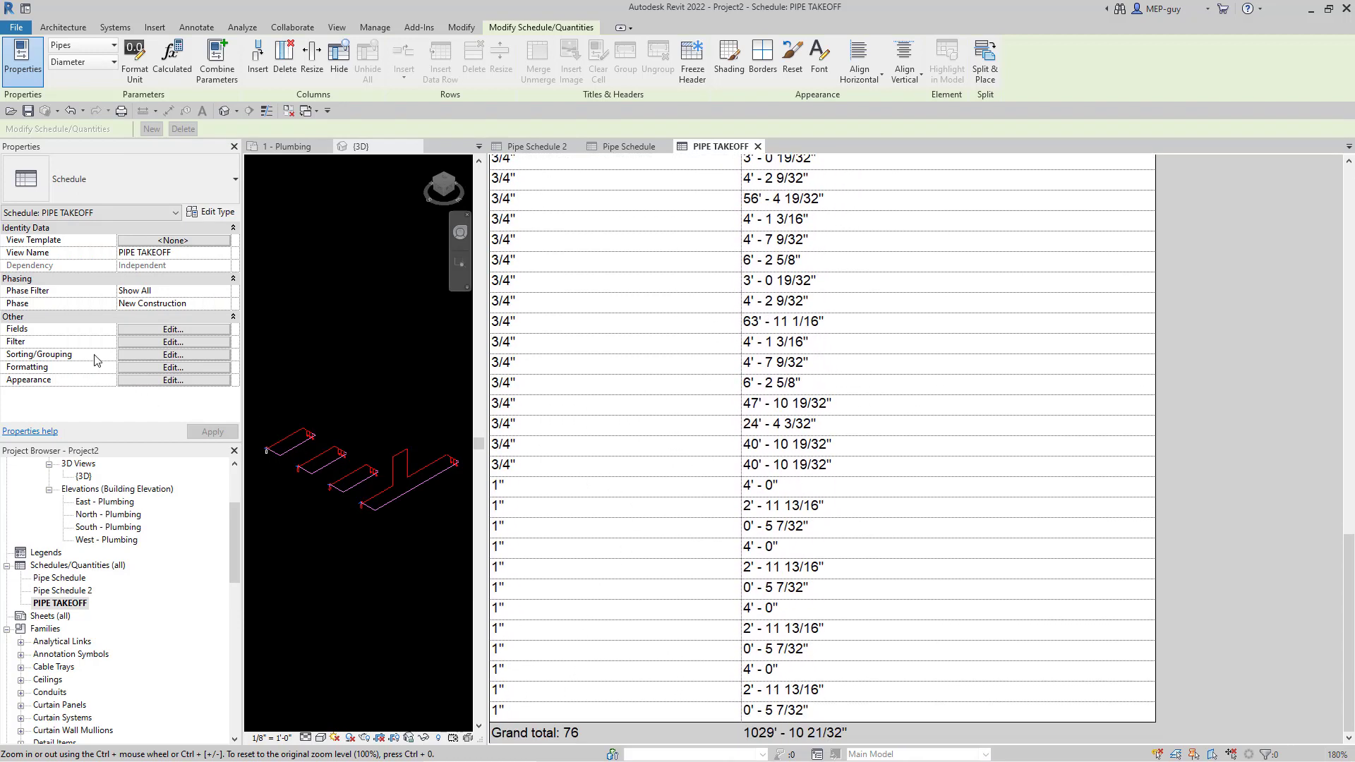
# - Add a count-and-totals footer under each Diameter group, e.g. 1/2" totalling 36 pipes
pyautogui.click(168, 355)
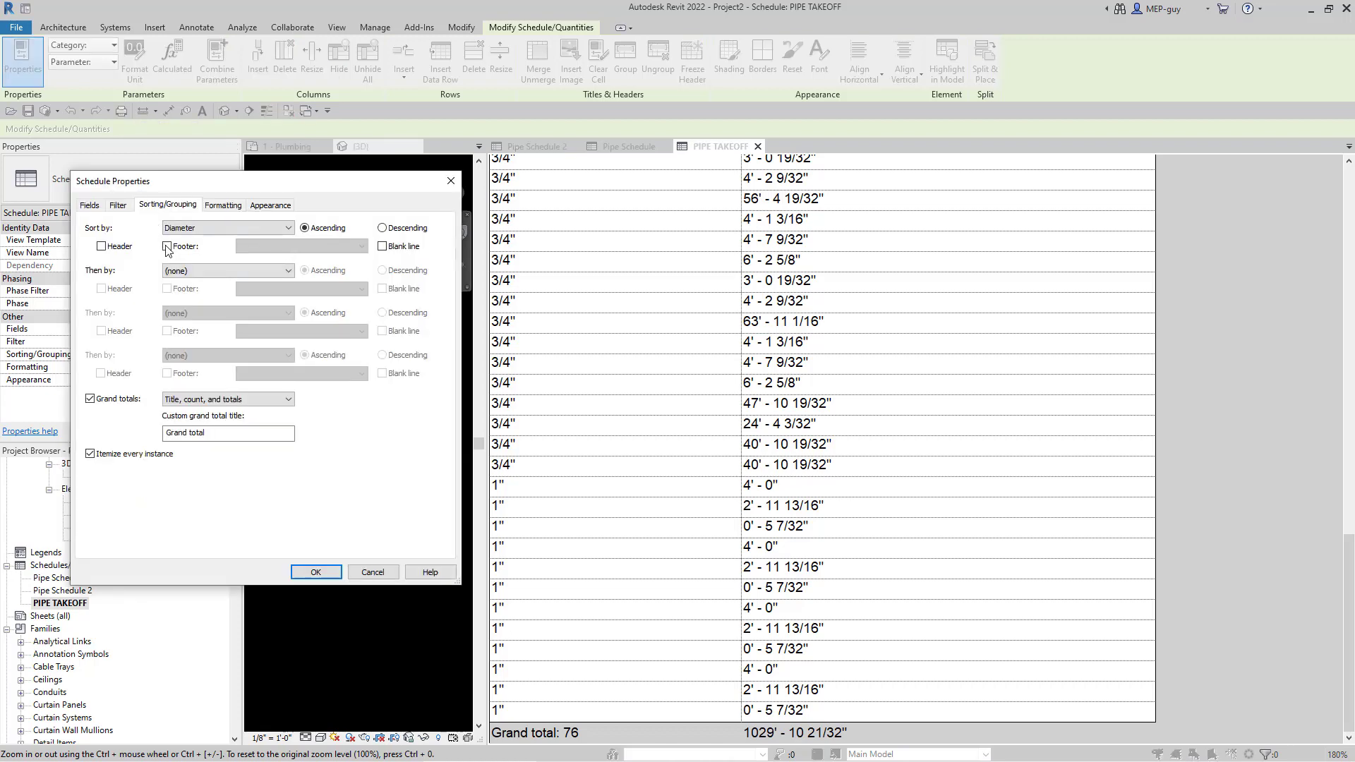
pyautogui.click(167, 246)
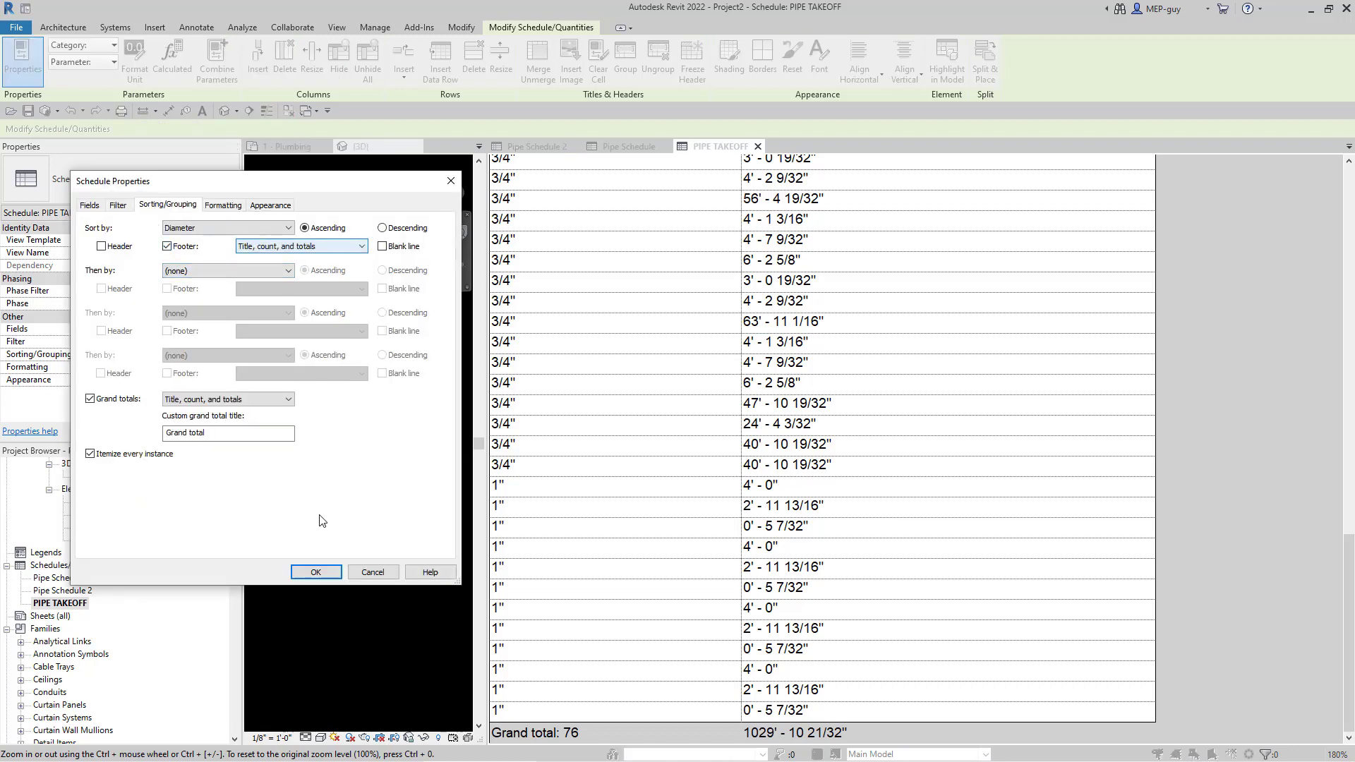
pyautogui.click(315, 572)
pyautogui.scroll(15, 946, 462)
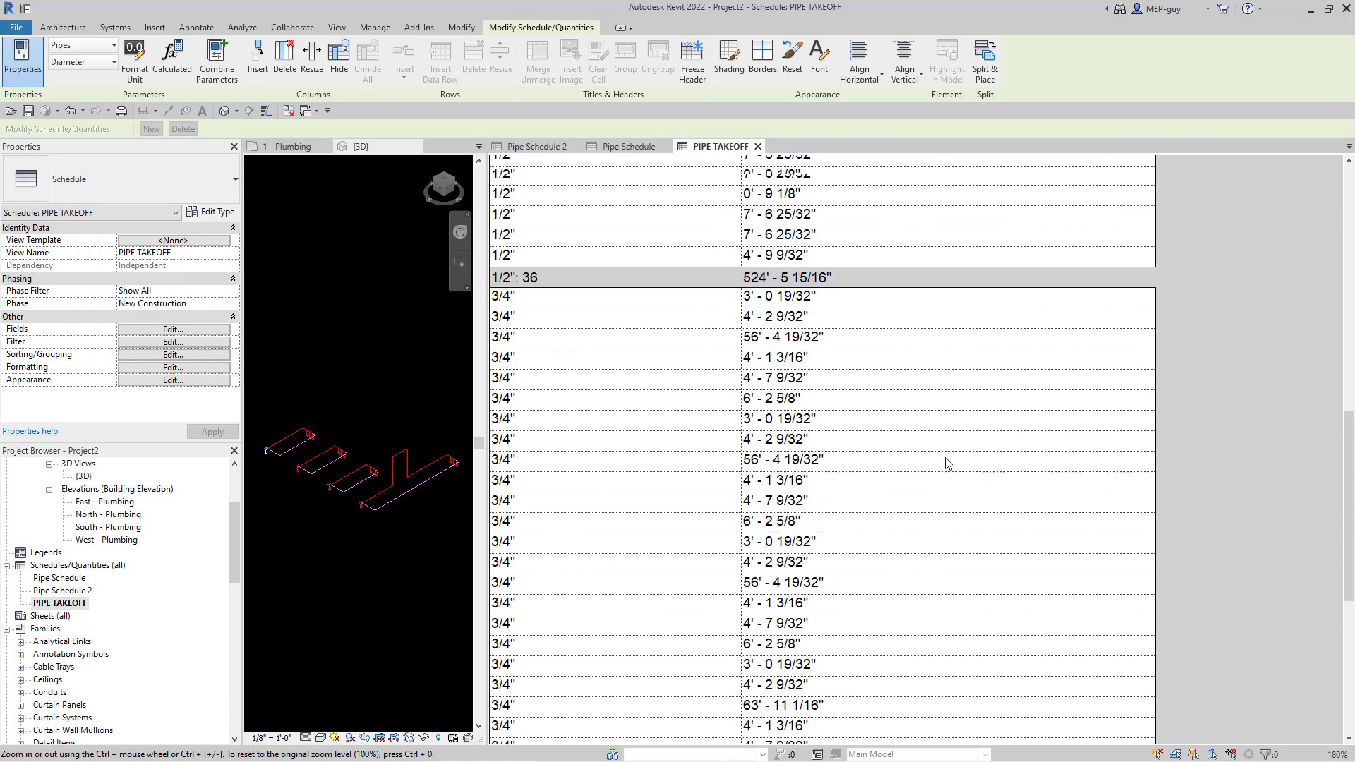
pyautogui.scroll(-10, 706, 303)
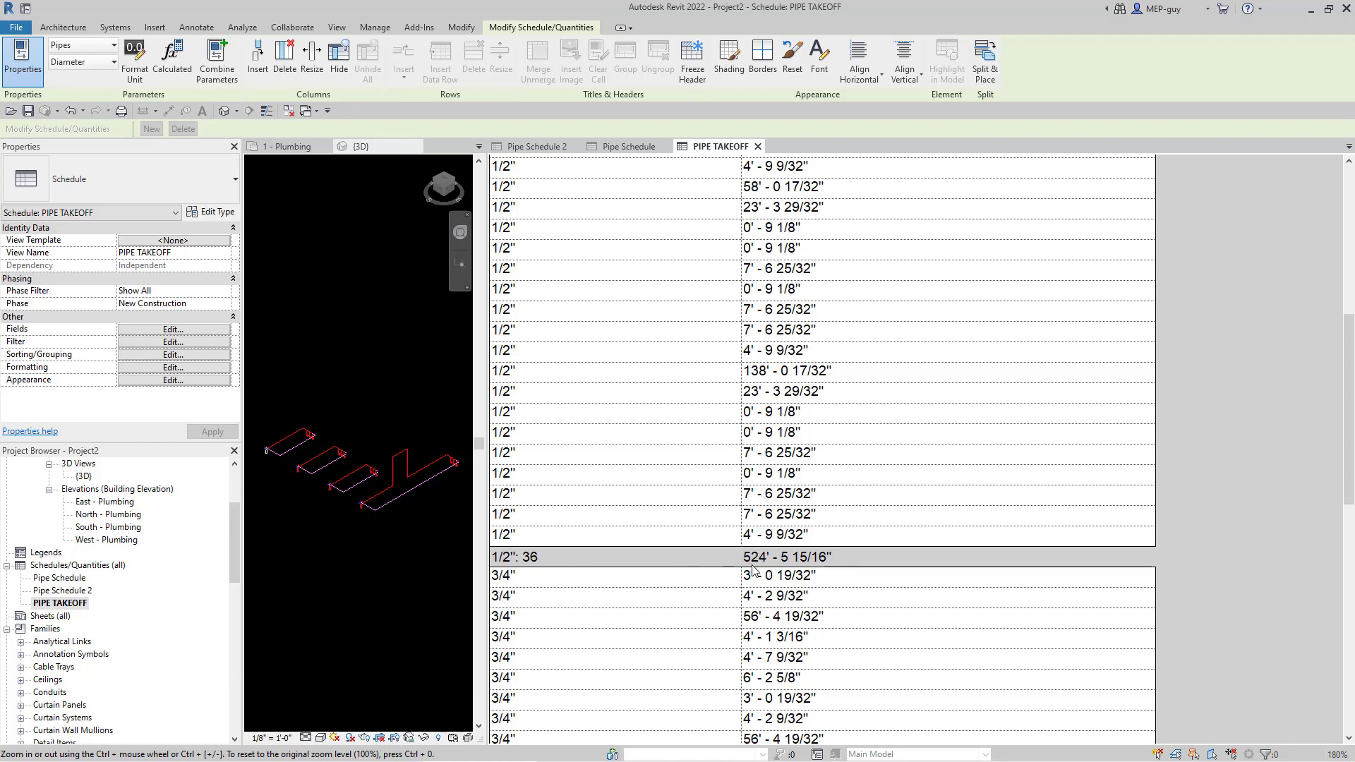
pyautogui.scroll(-7, 776, 508)
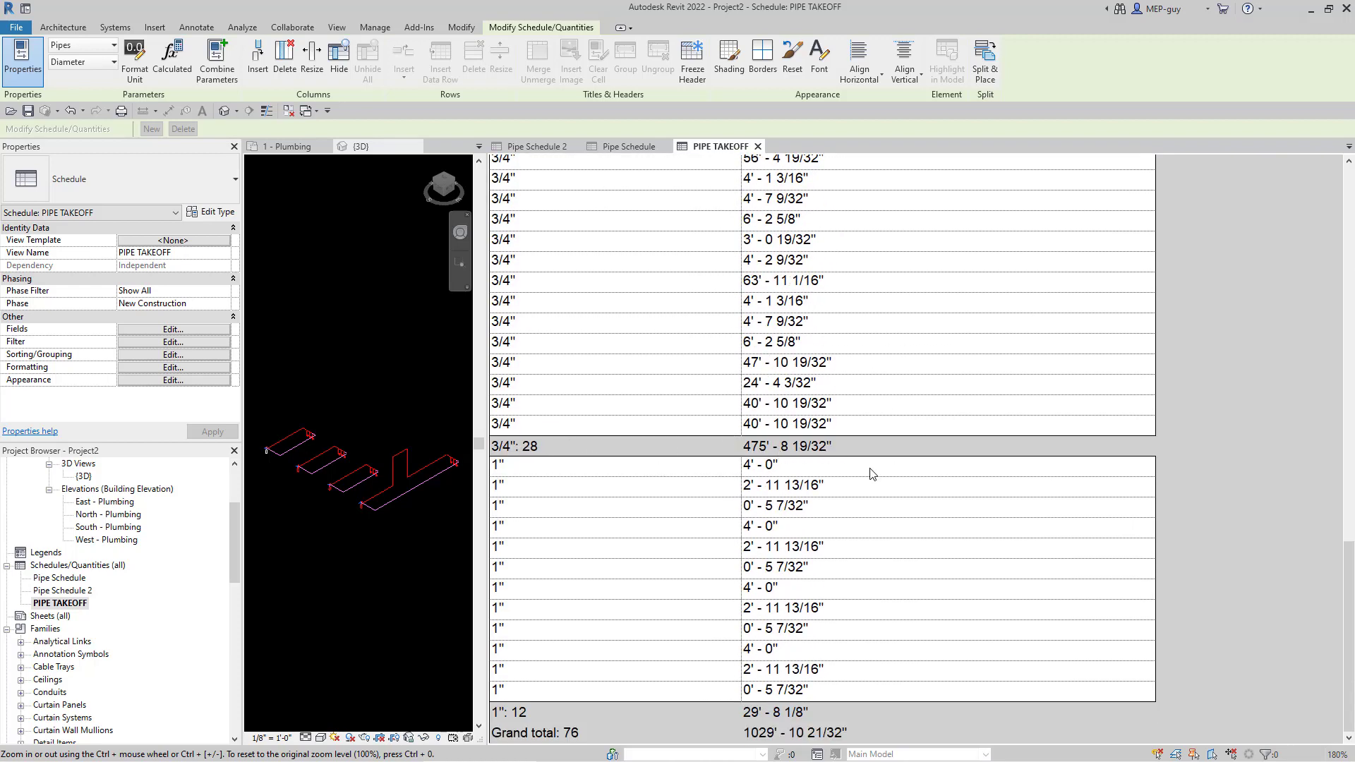
pyautogui.scroll(20, 875, 521)
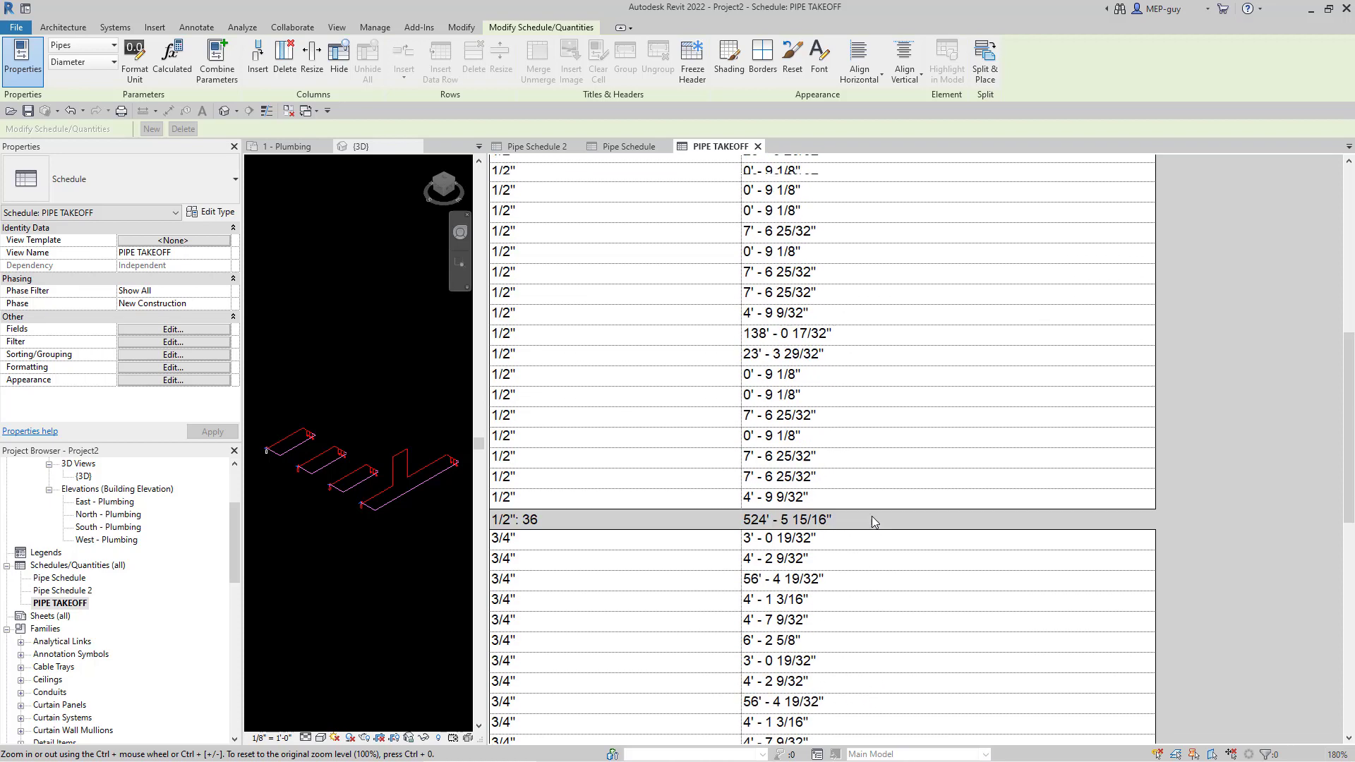
pyautogui.scroll(-5, 844, 475)
pyautogui.scroll(-3, 844, 475)
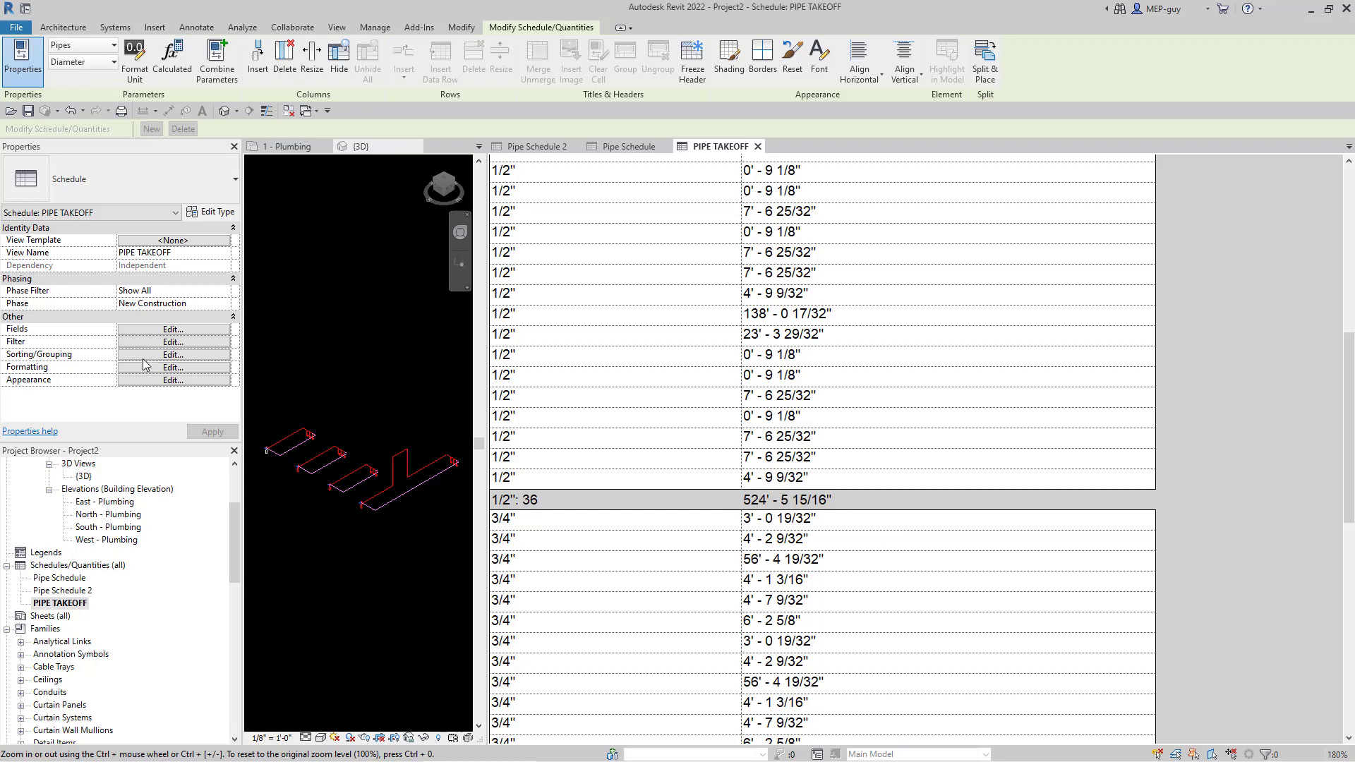
# - Start a new calculated parameter named PIPE PIECES I NEED TO BUY in the schedule fields
pyautogui.click(167, 330)
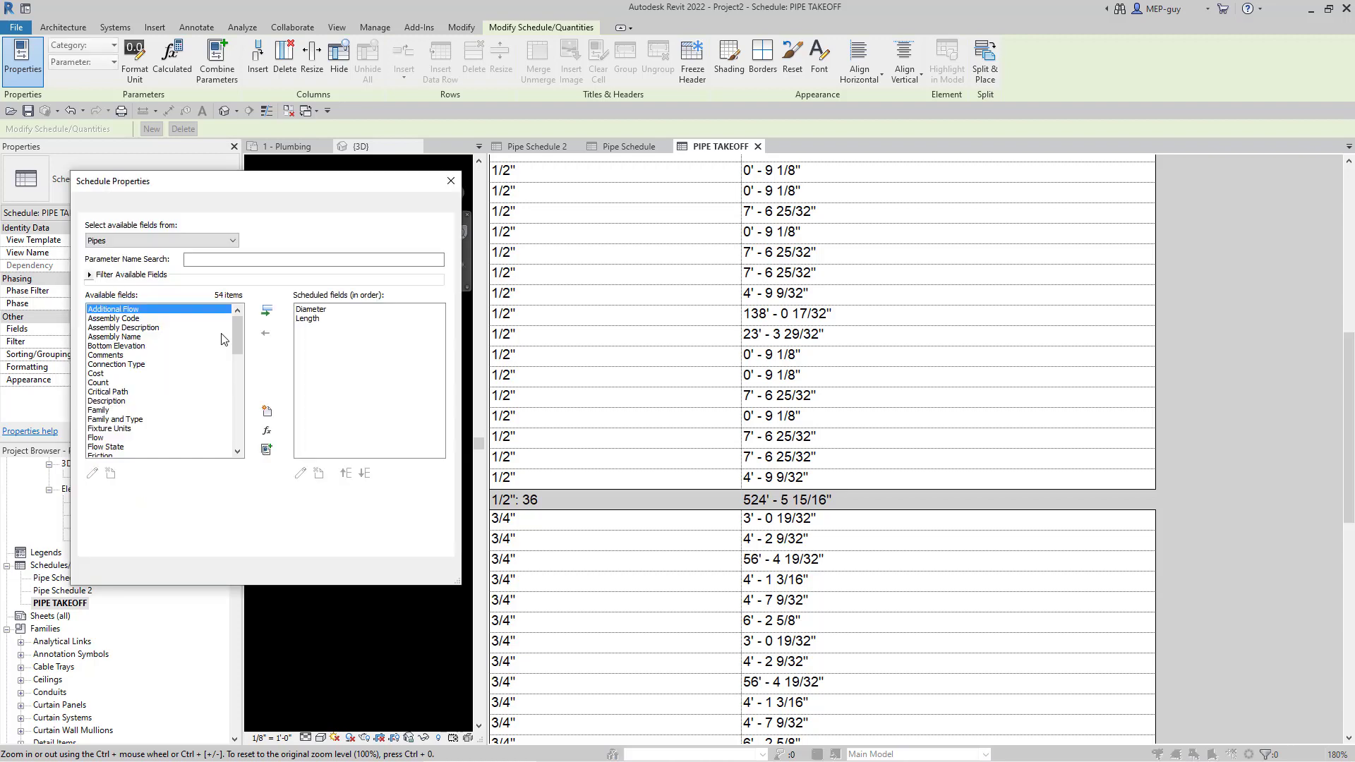
pyautogui.moveTo(259, 185)
pyautogui.mouseDown()
pyautogui.moveTo(324, 199)
pyautogui.moveTo(263, 203)
pyautogui.mouseUp()
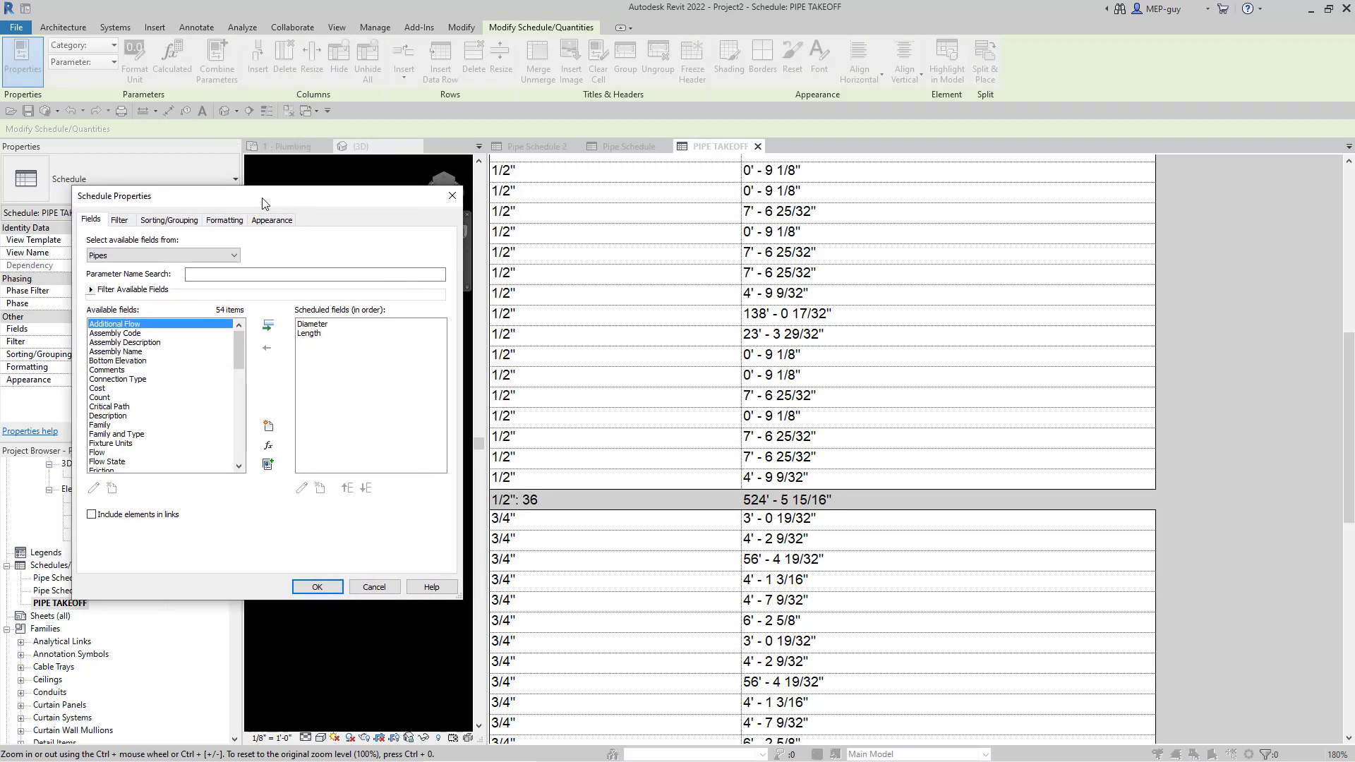
pyautogui.click(268, 448)
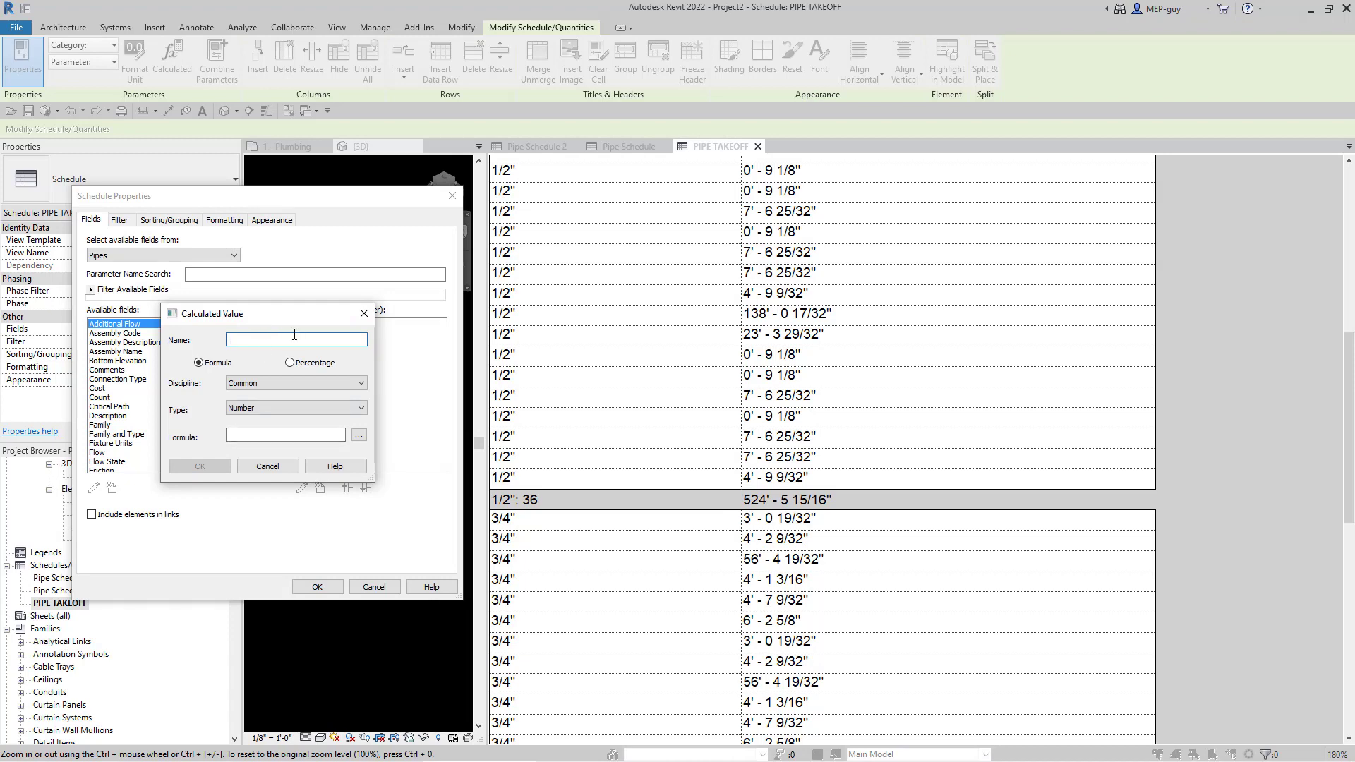
pyautogui.write('PIPE PIECES I NEED TO BUY')
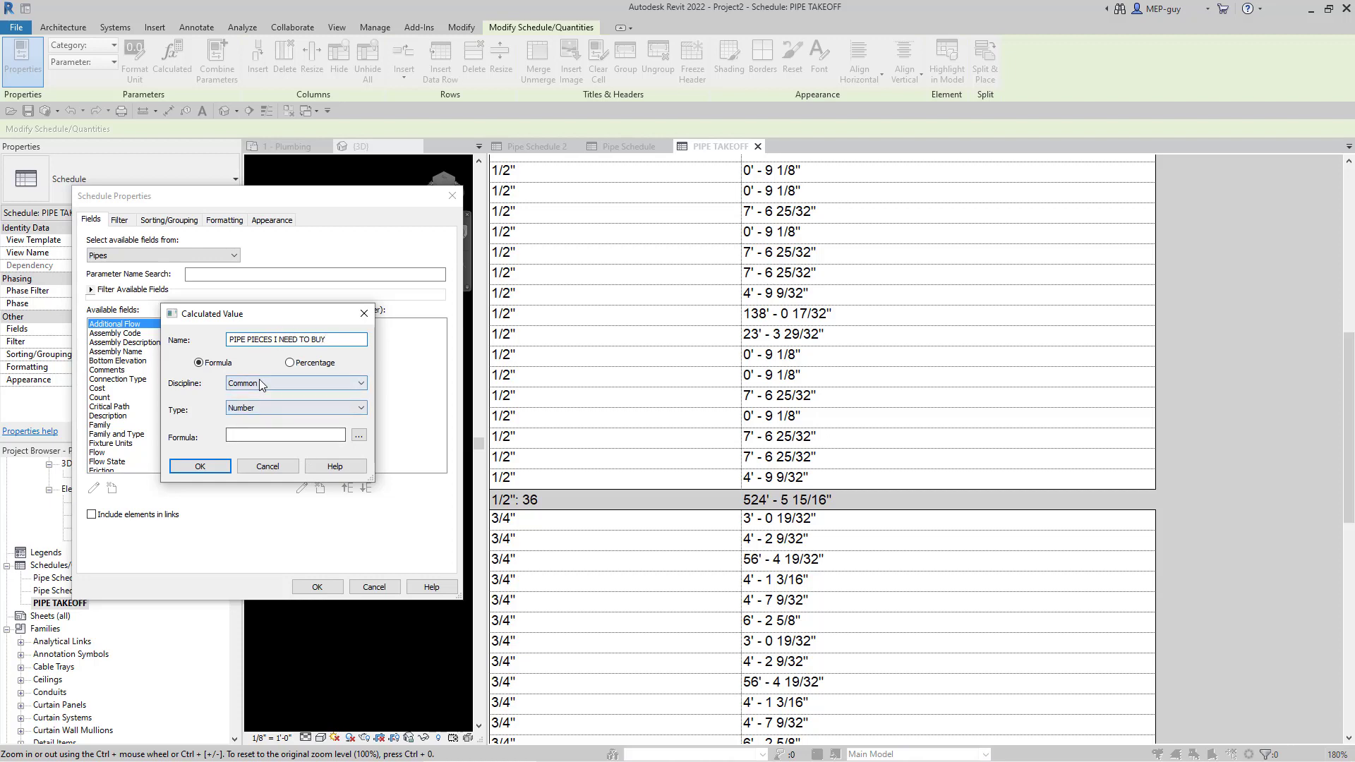
# - Make it a Number field with formula Length/12 and add it to the schedule
pyautogui.click(259, 409)
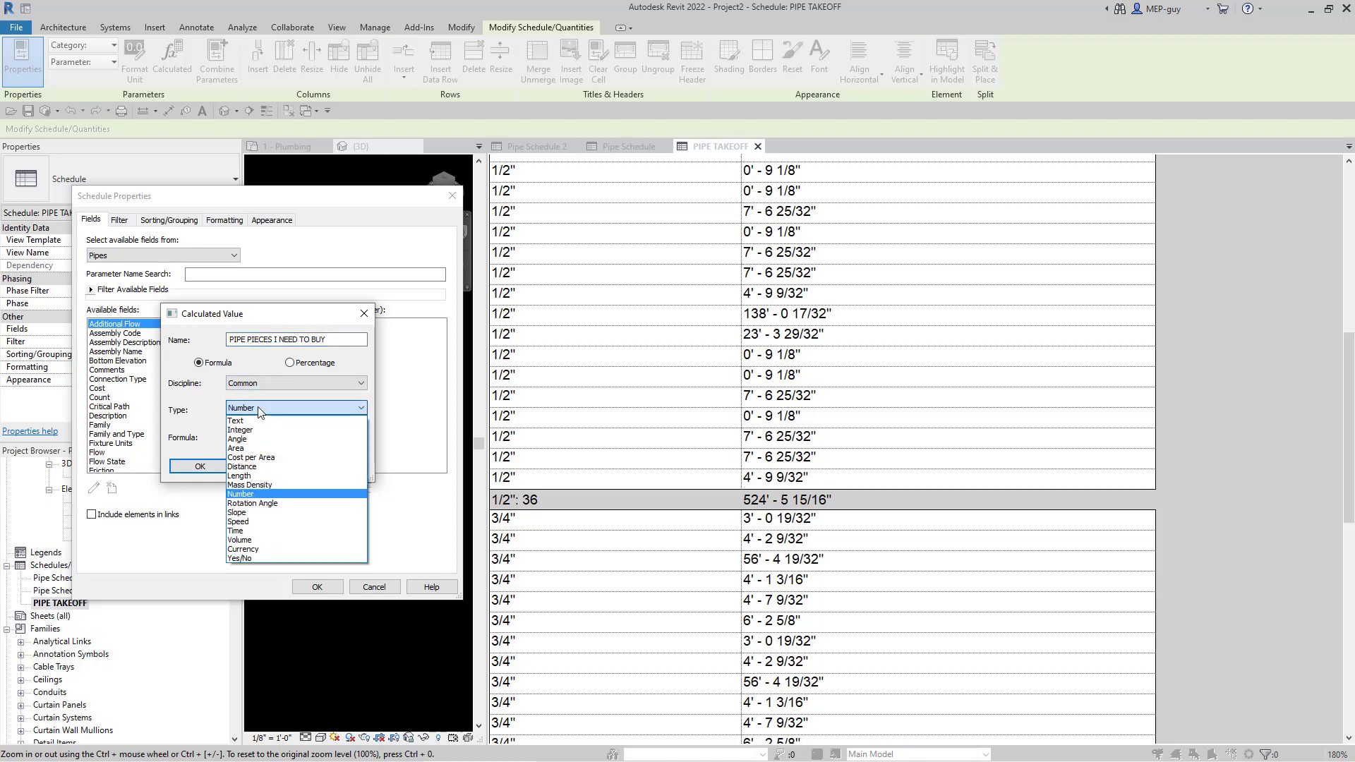
pyautogui.click(257, 408)
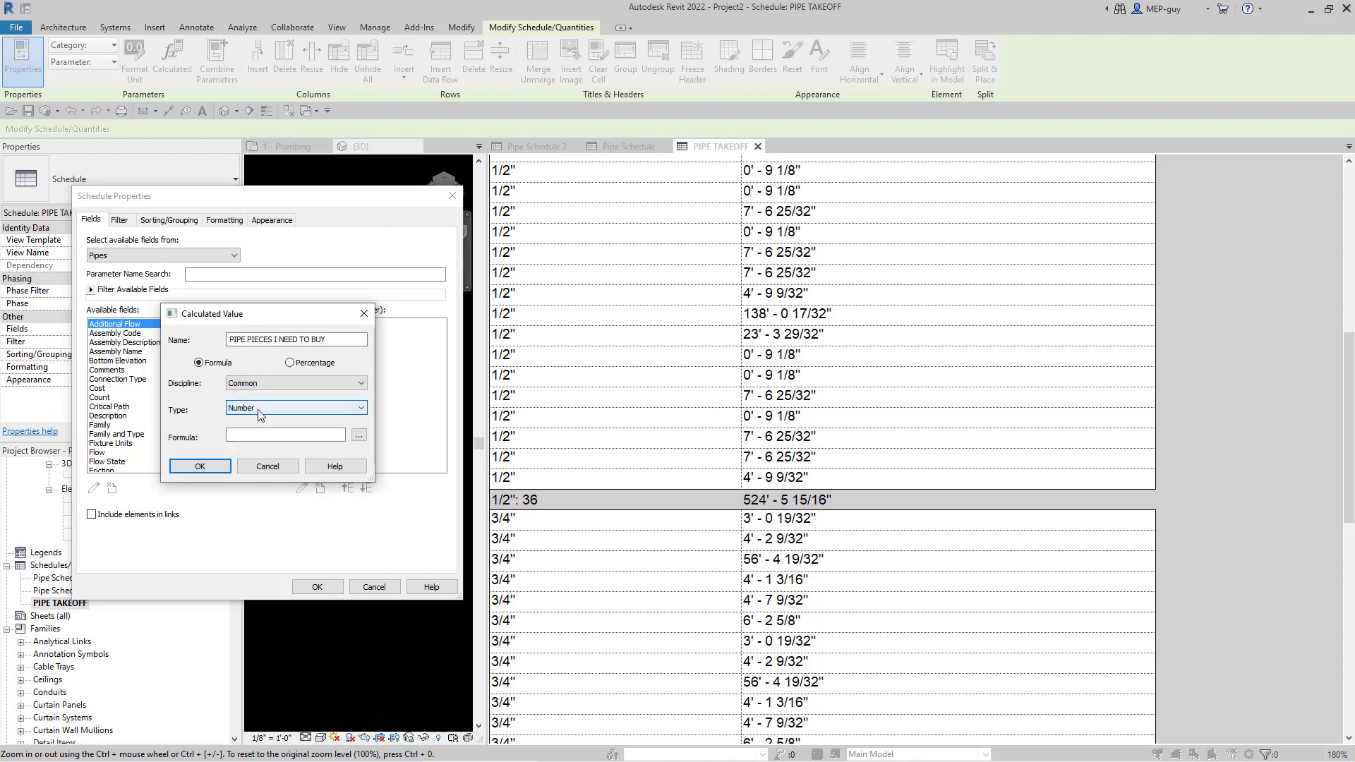
pyautogui.click(259, 433)
pyautogui.click(259, 434)
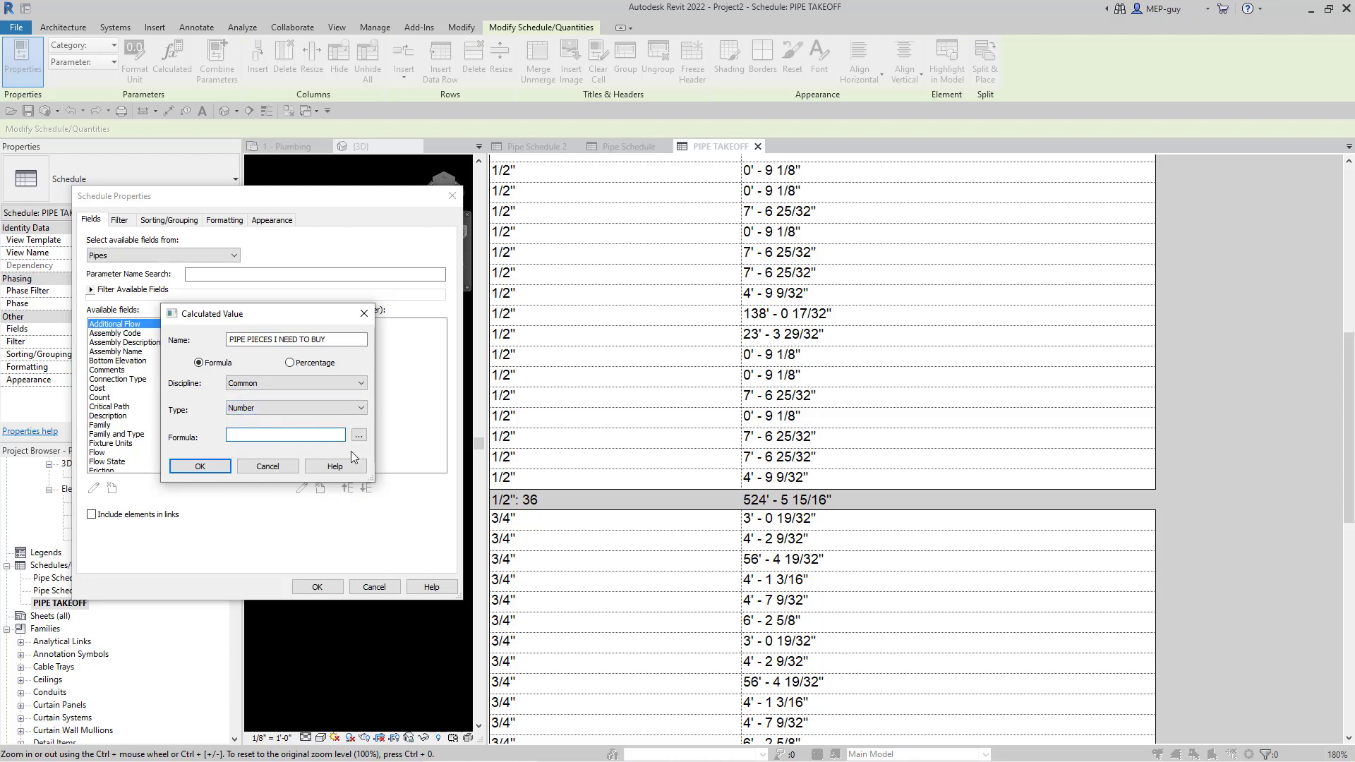
pyautogui.click(358, 436)
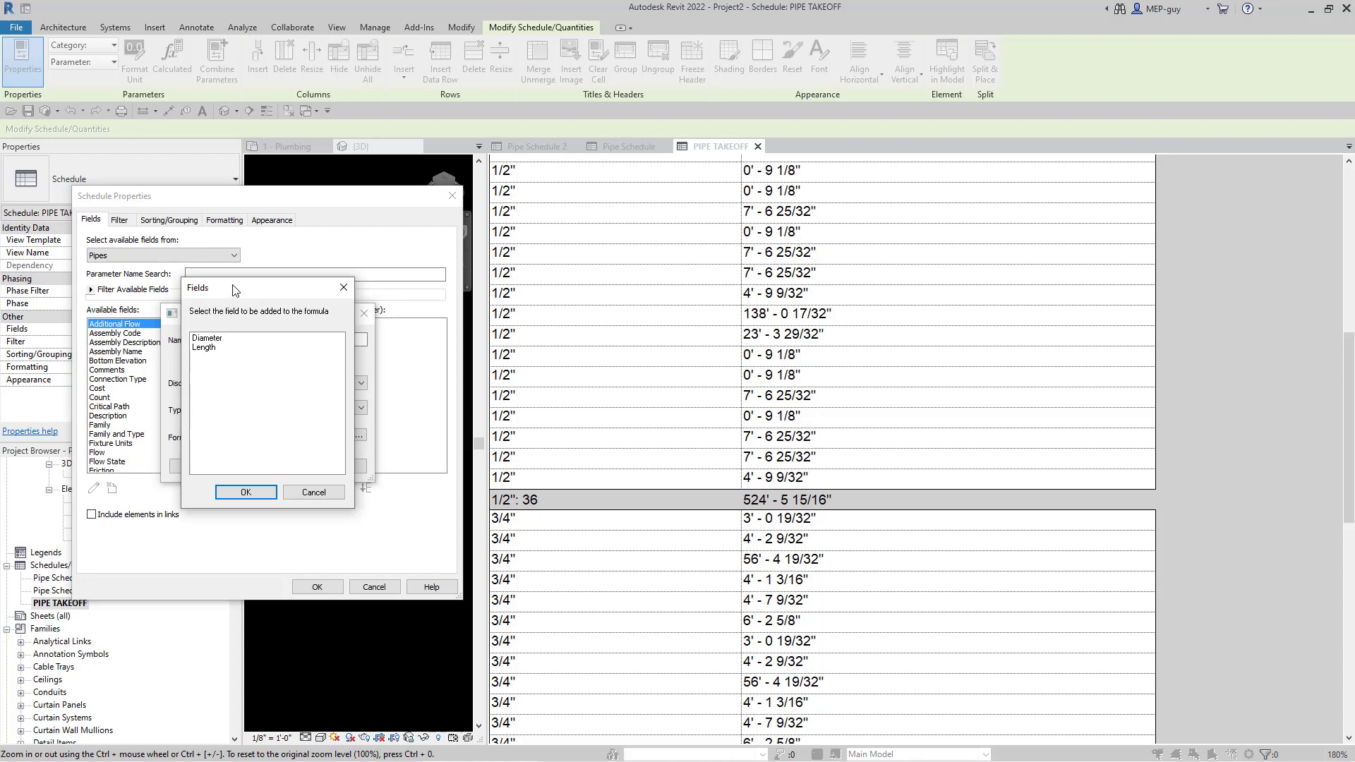
pyautogui.moveTo(240, 287); pyautogui.dragTo(263, 286)
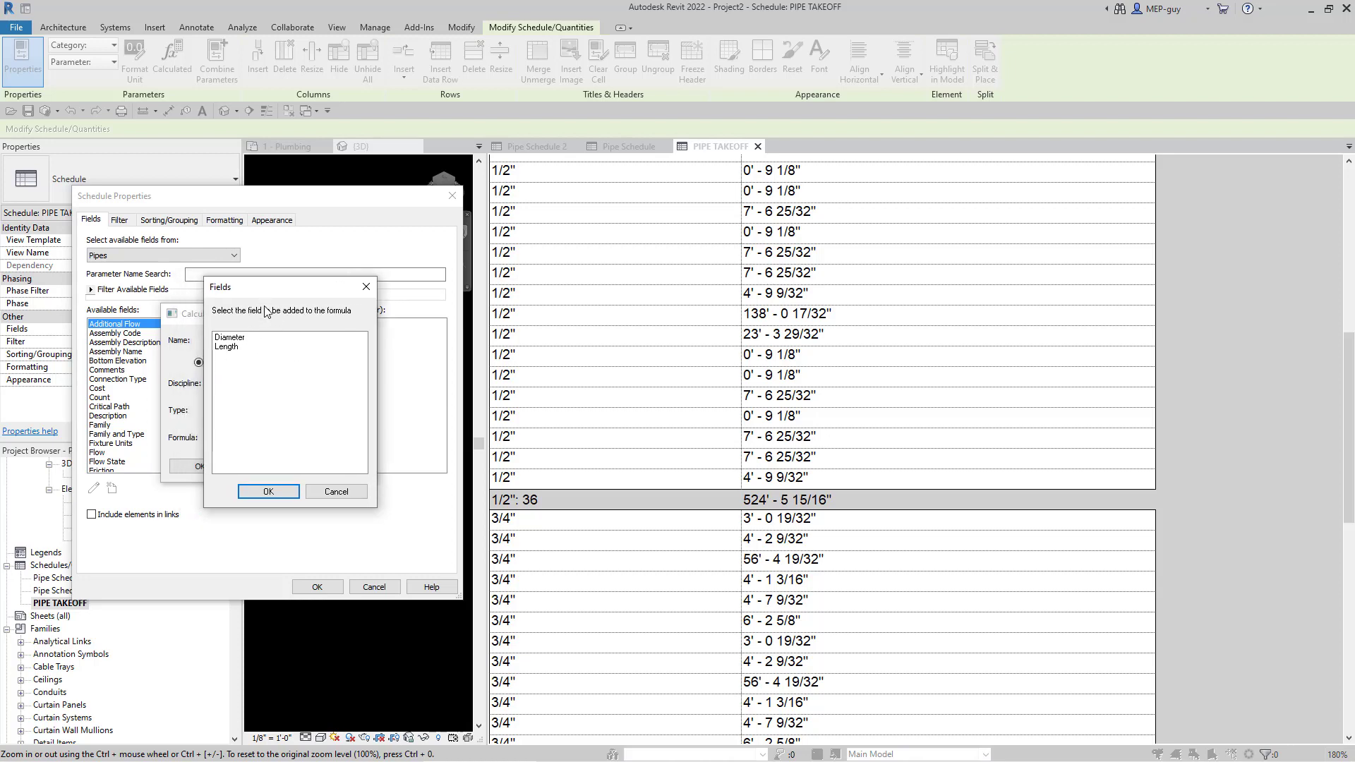
pyautogui.click(227, 347)
pyautogui.click(268, 492)
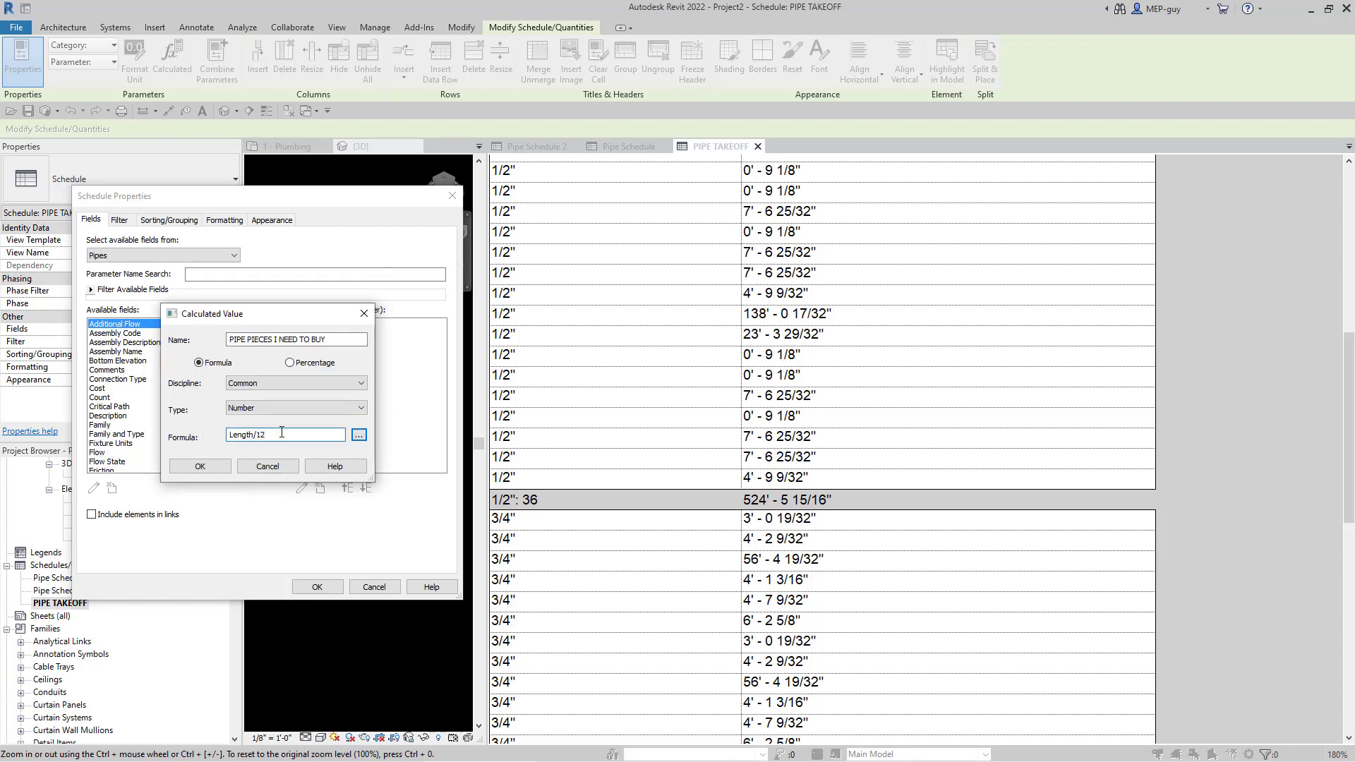
pyautogui.click(201, 466)
pyautogui.click(326, 588)
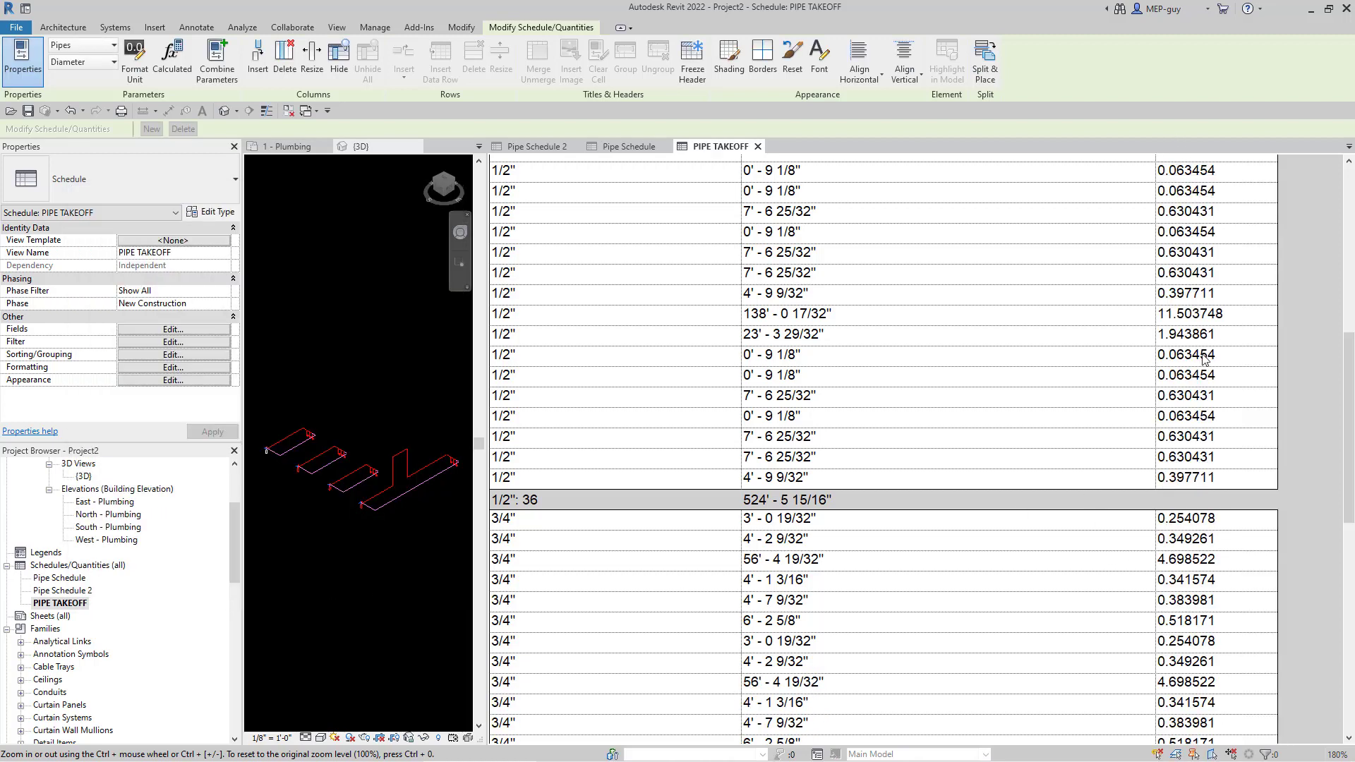
# - Narrow the Length column and widen column C until the PIPE PIECES I NEED TO BUY heading fits
pyautogui.scroll(8, 1204, 358)
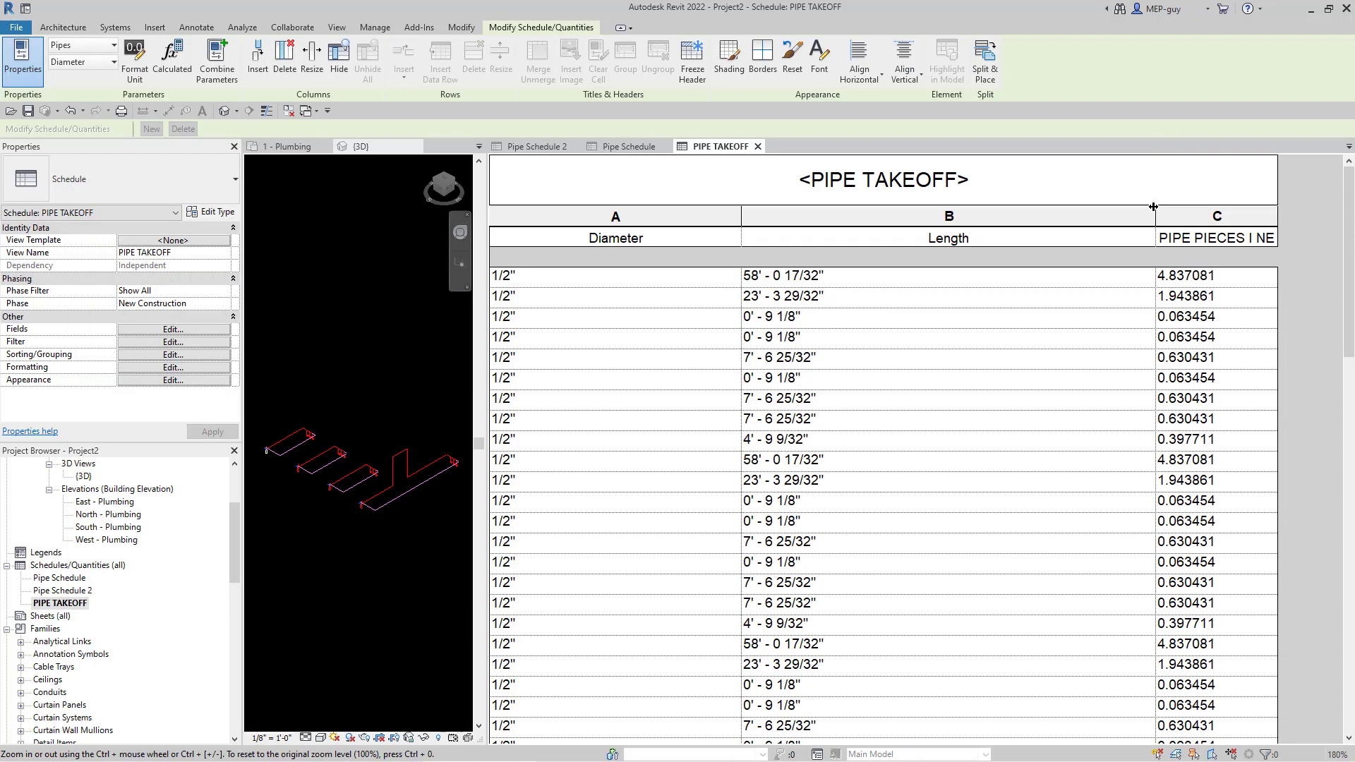
pyautogui.moveTo(1153, 206); pyautogui.dragTo(983, 207)
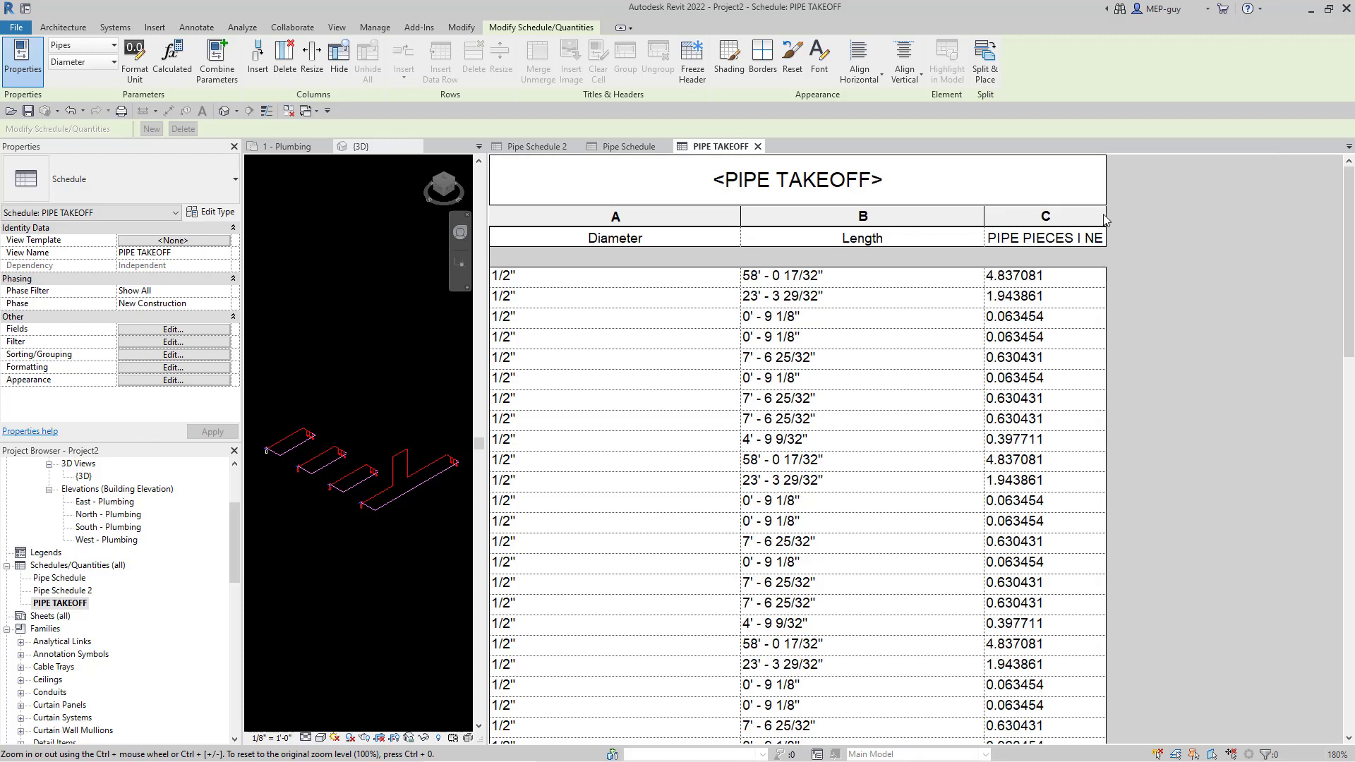
pyautogui.moveTo(1105, 215); pyautogui.dragTo(1264, 215)
pyautogui.scroll(-6, 1136, 289)
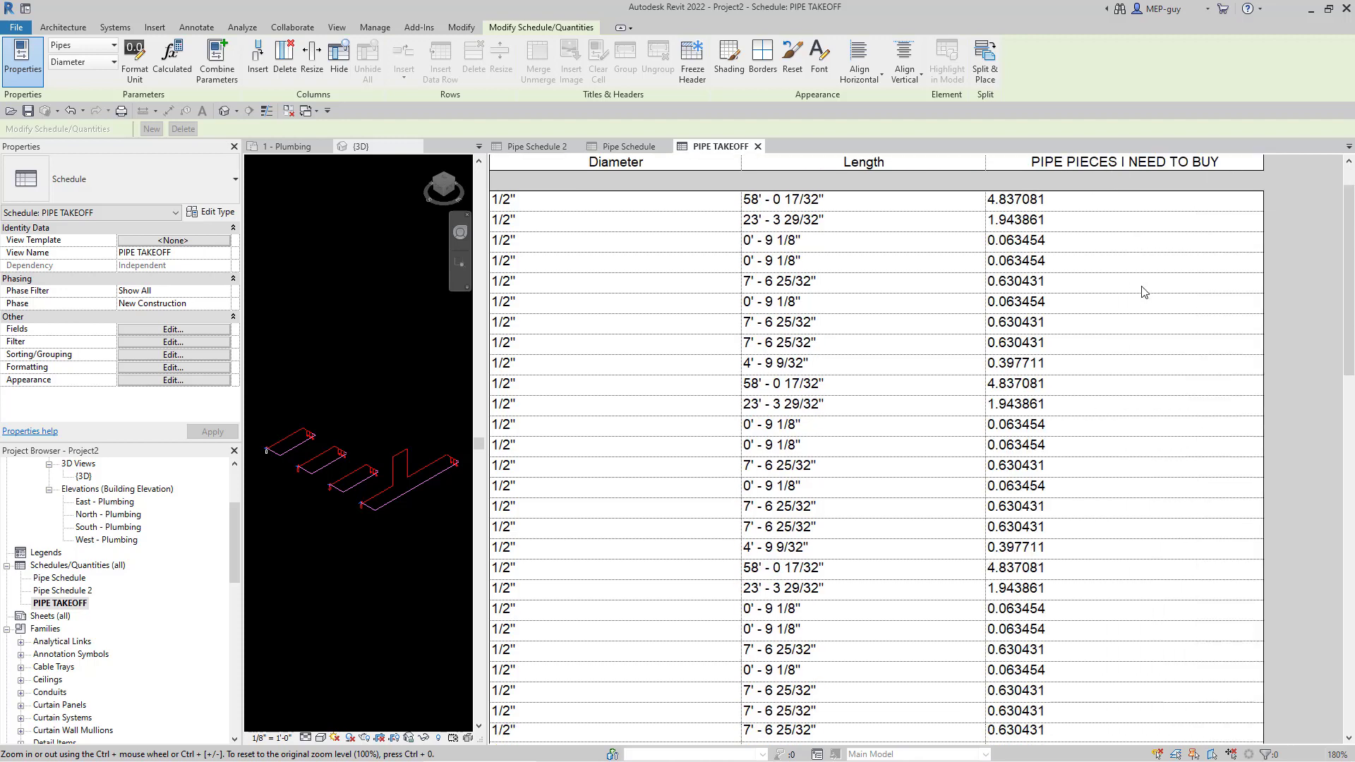
pyautogui.scroll(6, 1129, 287)
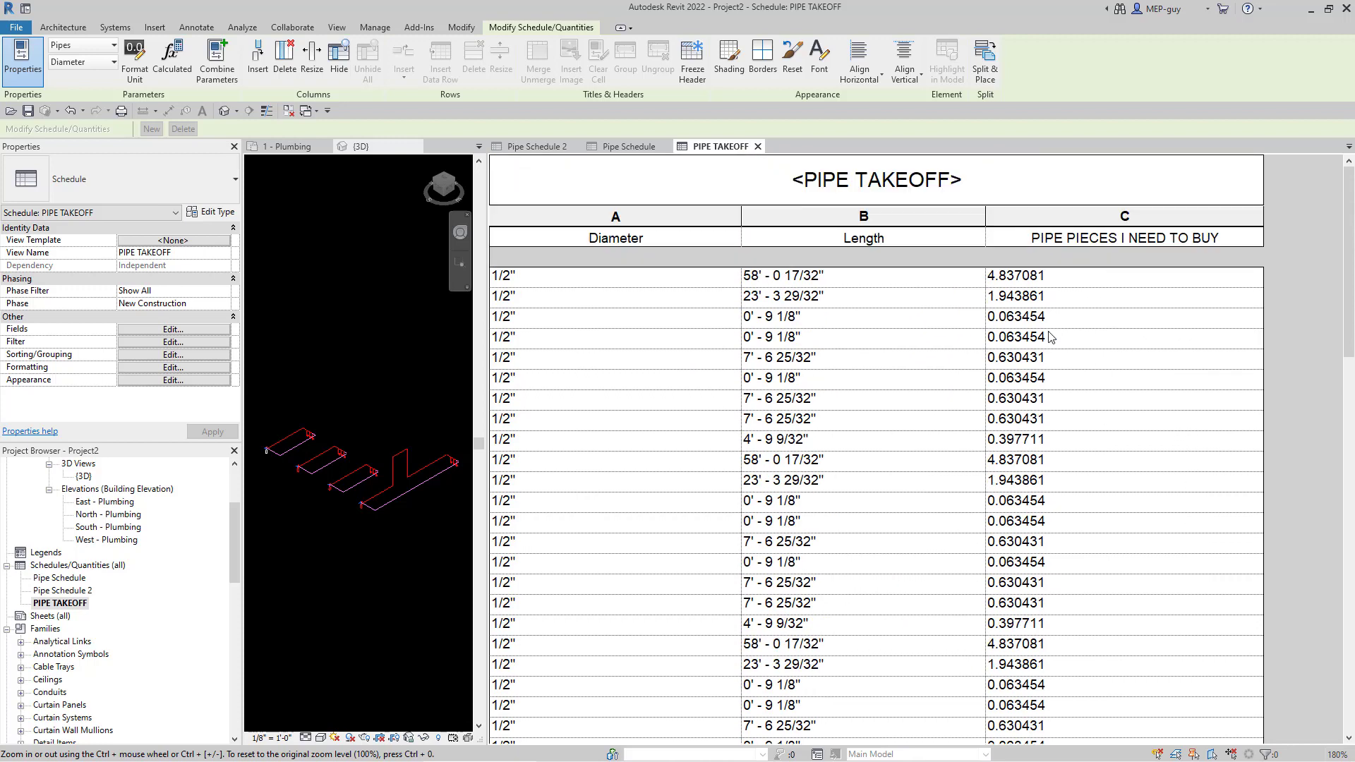
pyautogui.scroll(-6, 1022, 310)
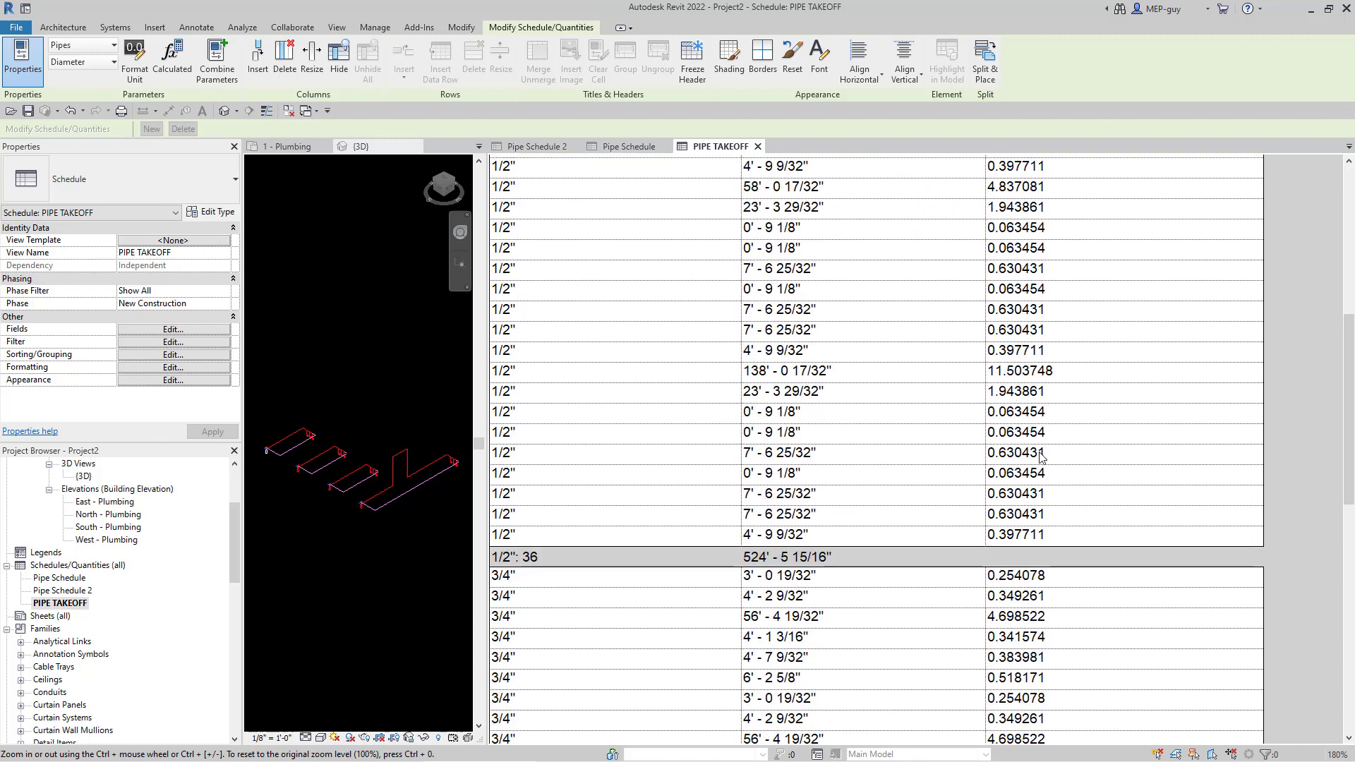
pyautogui.scroll(6, 1080, 544)
pyautogui.scroll(-6, 1072, 371)
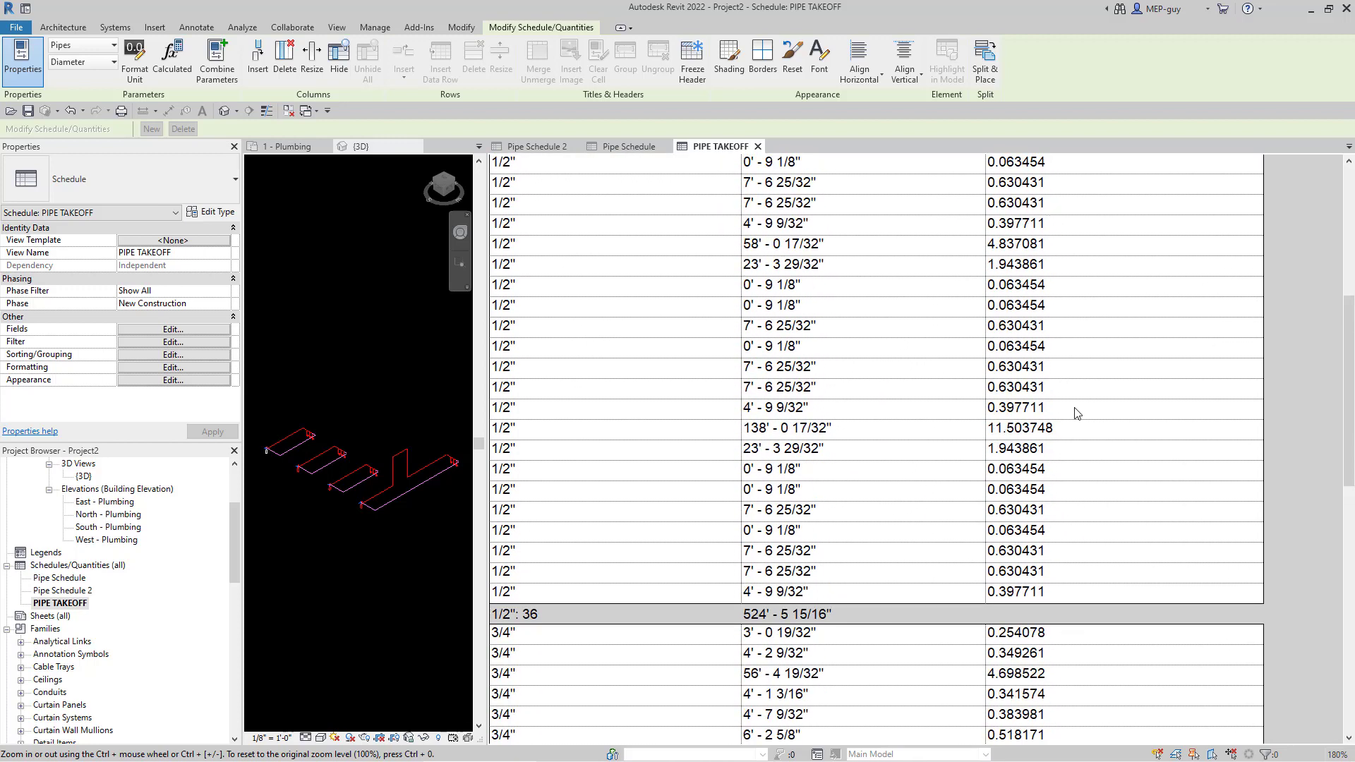
# - Set the PIPE PIECES I NEED TO BUY field to calculate totals in each group
pyautogui.click(182, 368)
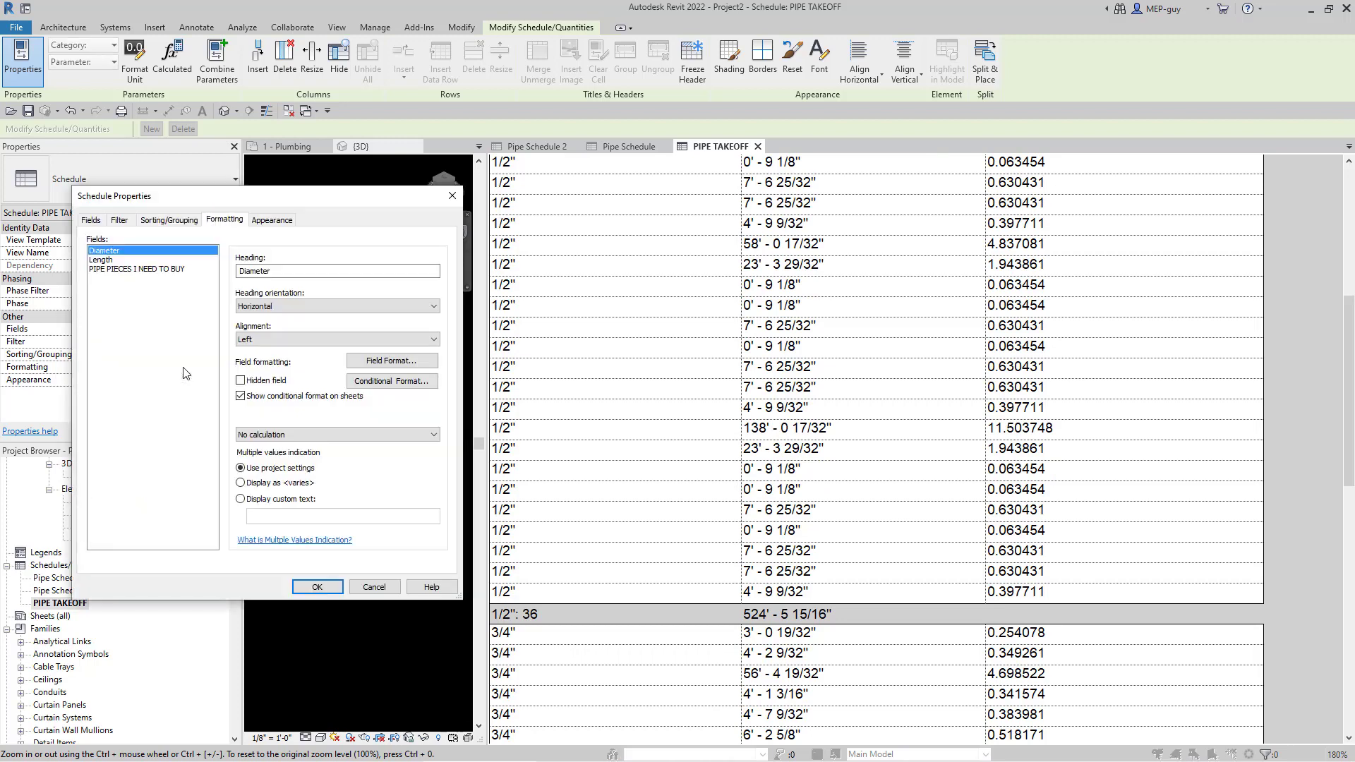
pyautogui.click(127, 270)
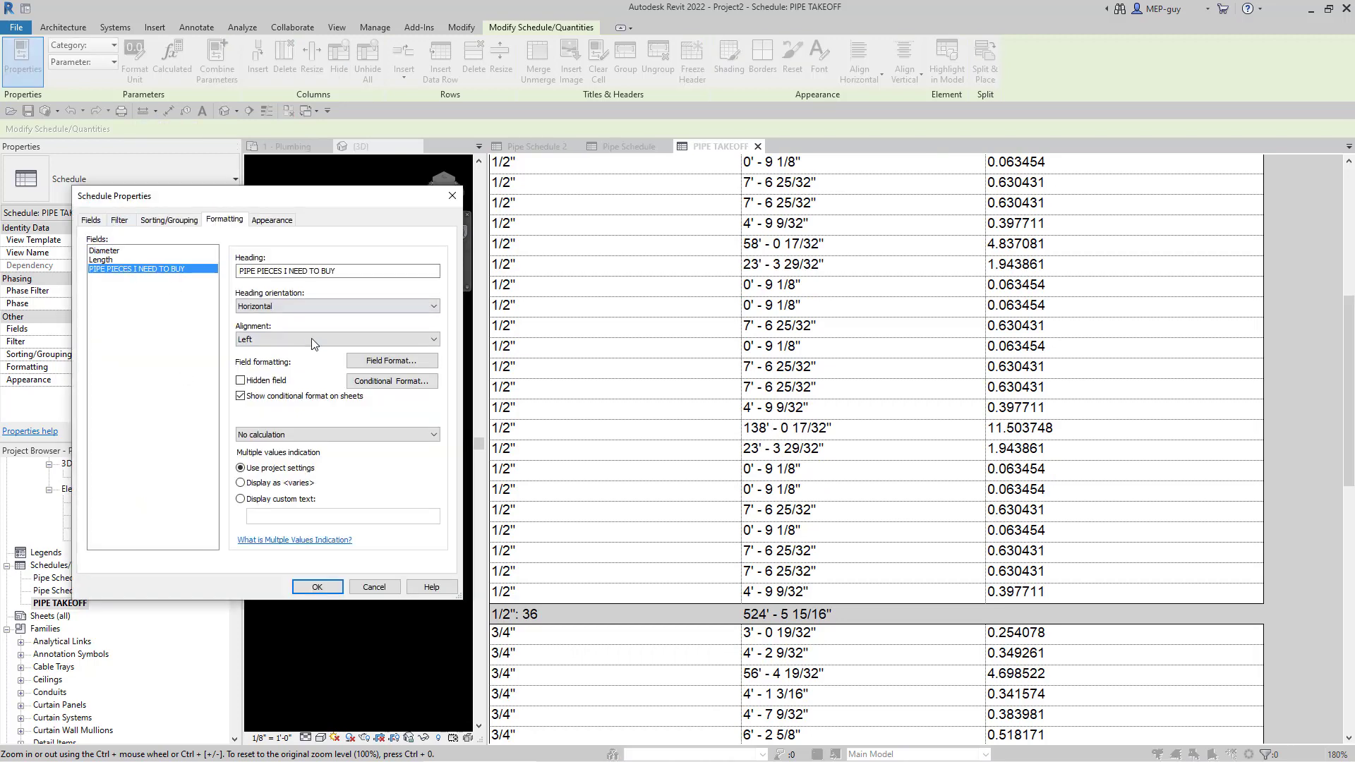
pyautogui.click(284, 435)
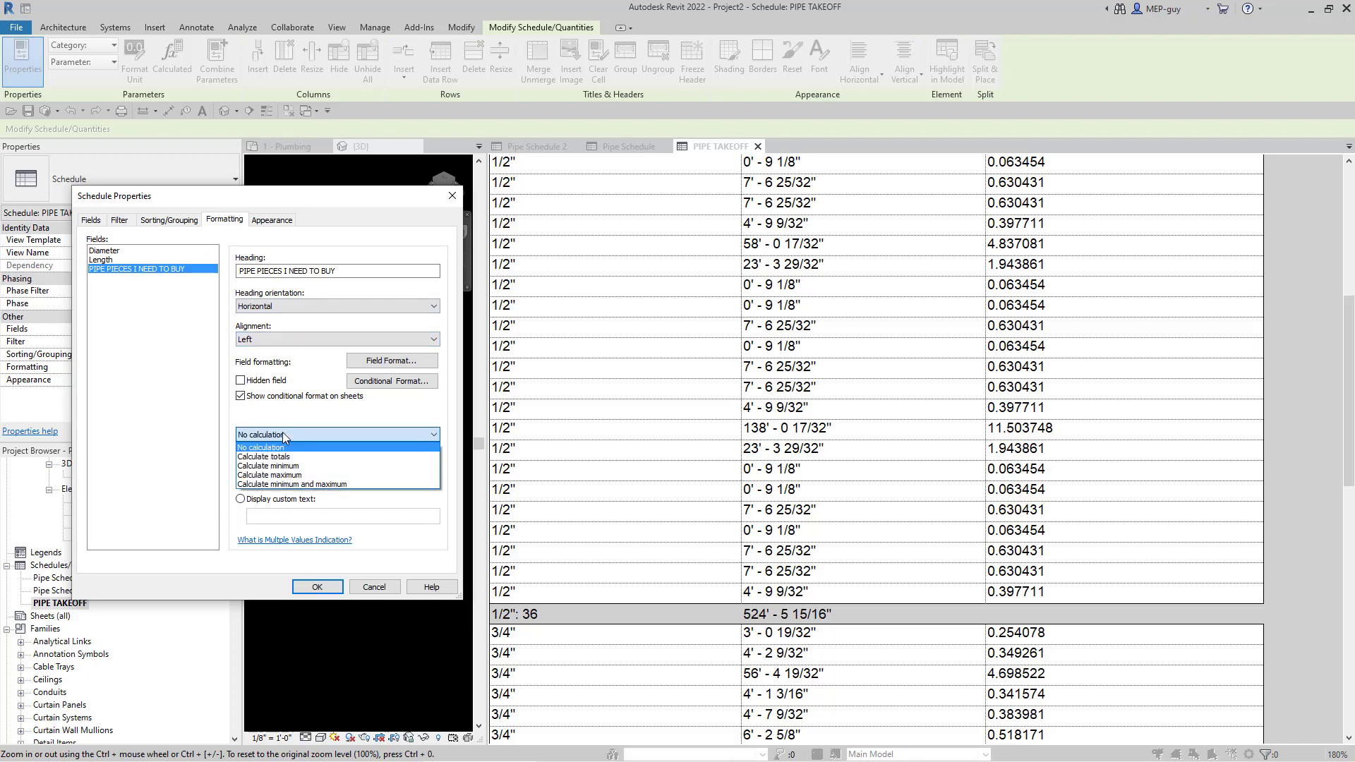
pyautogui.click(284, 456)
pyautogui.click(317, 588)
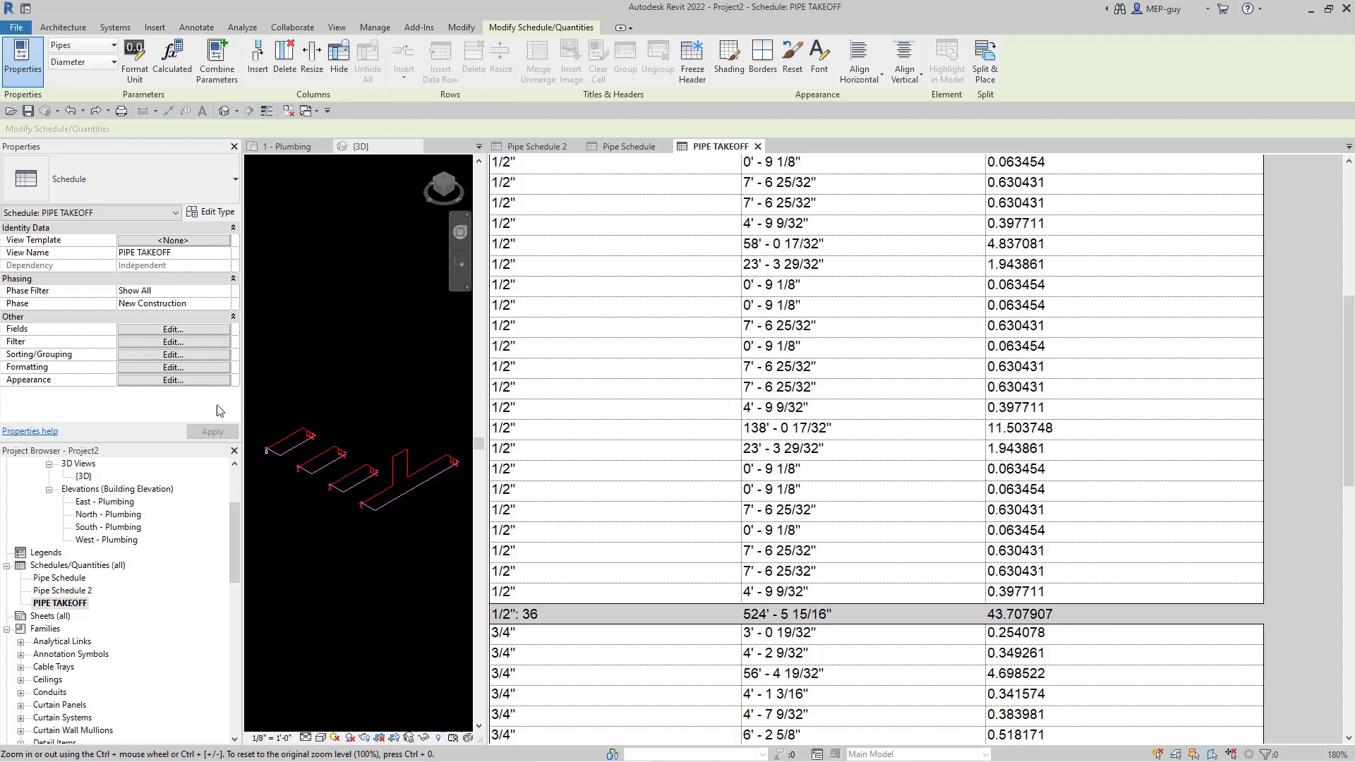
# - Format the pieces field as Fixed with 0 decimal places instead of default settings
pyautogui.click(170, 368)
pyautogui.click(129, 269)
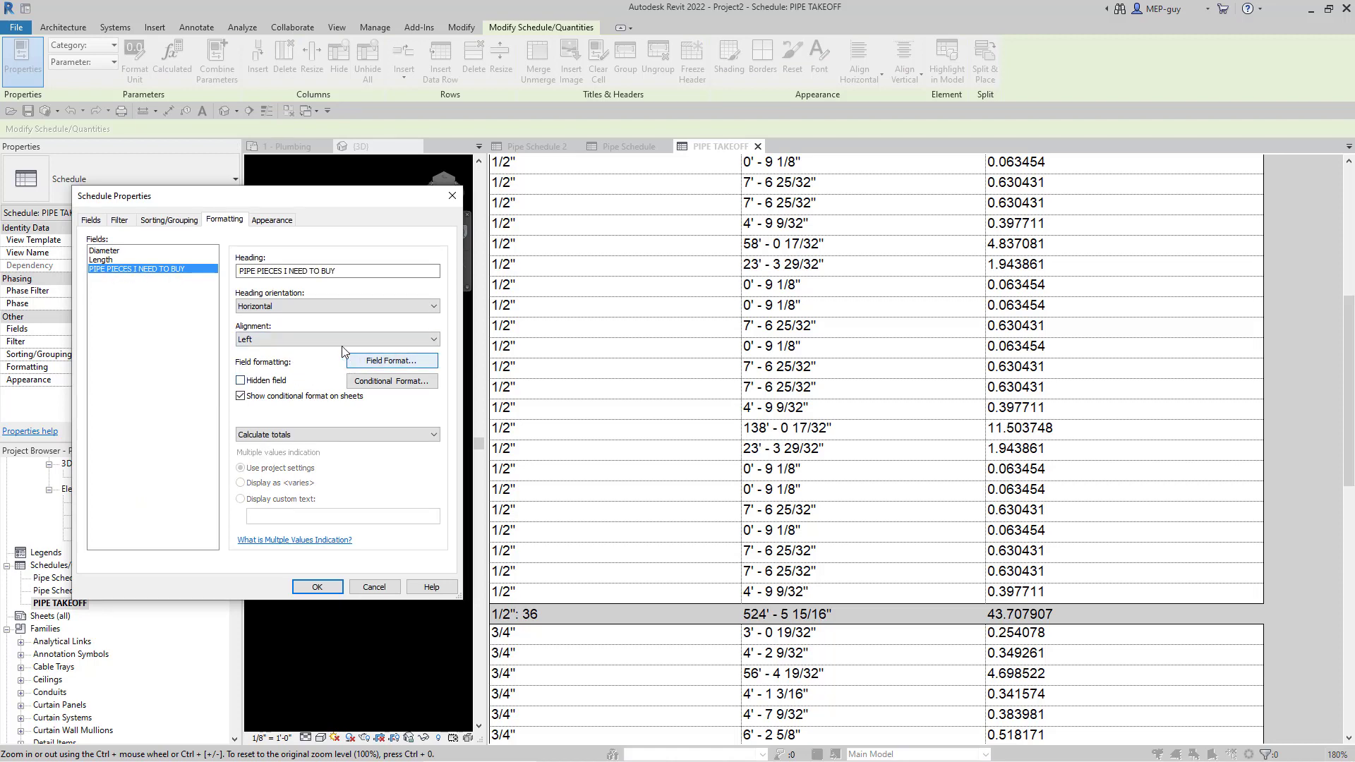
pyautogui.click(395, 361)
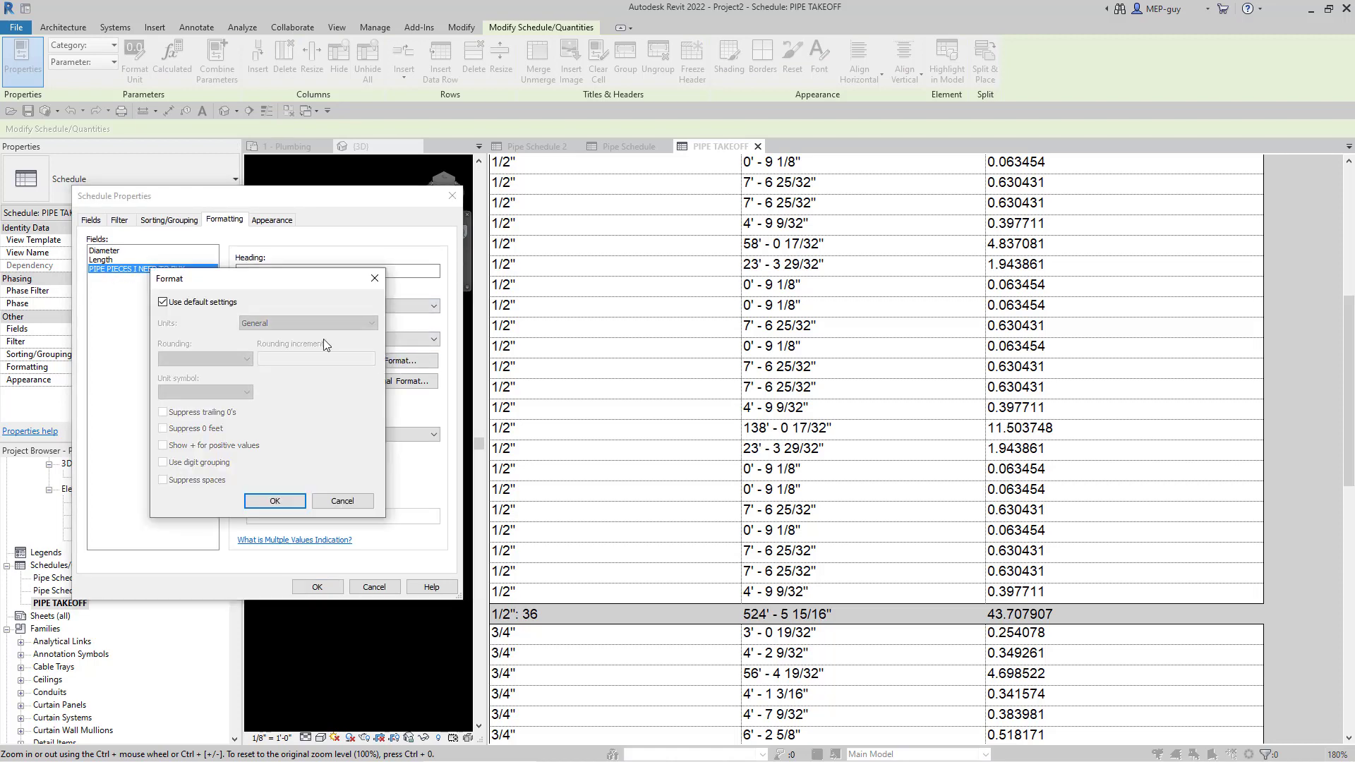
pyautogui.click(162, 302)
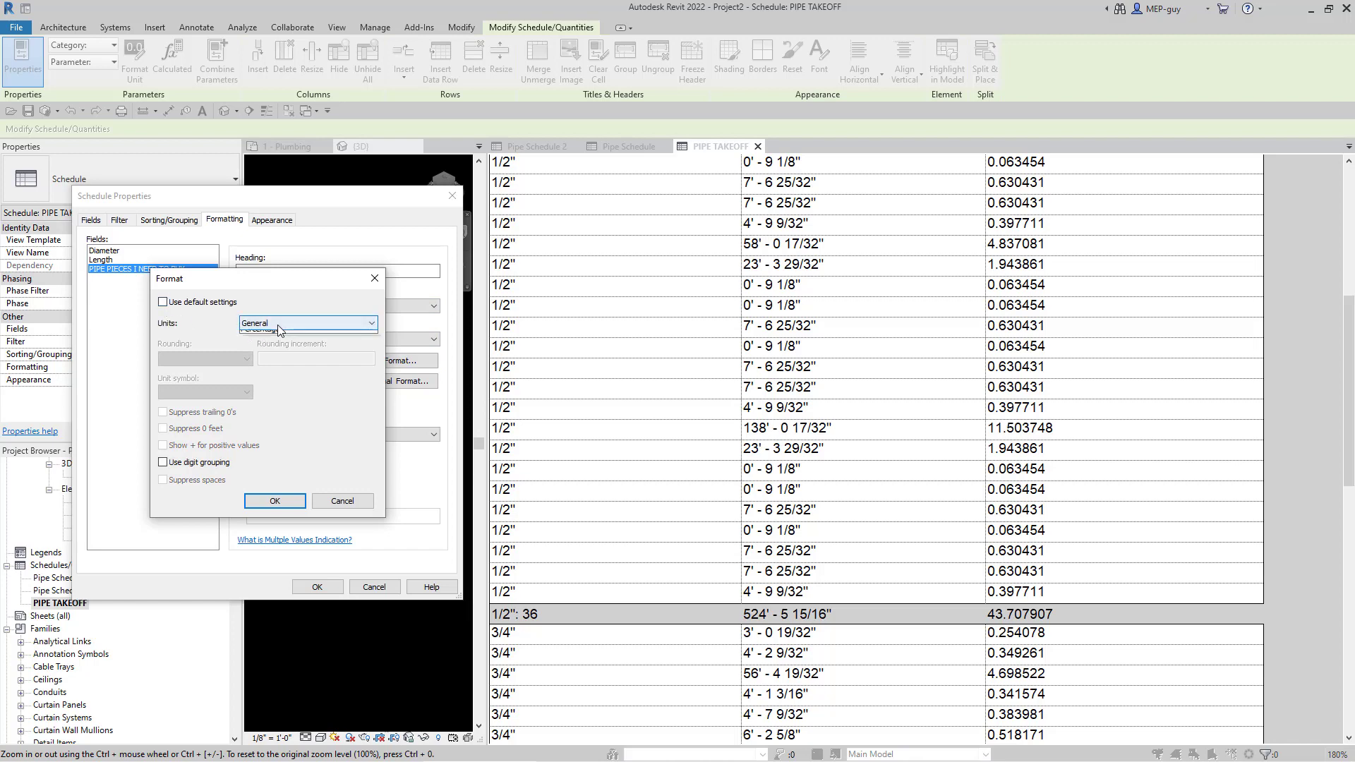
pyautogui.click(277, 325)
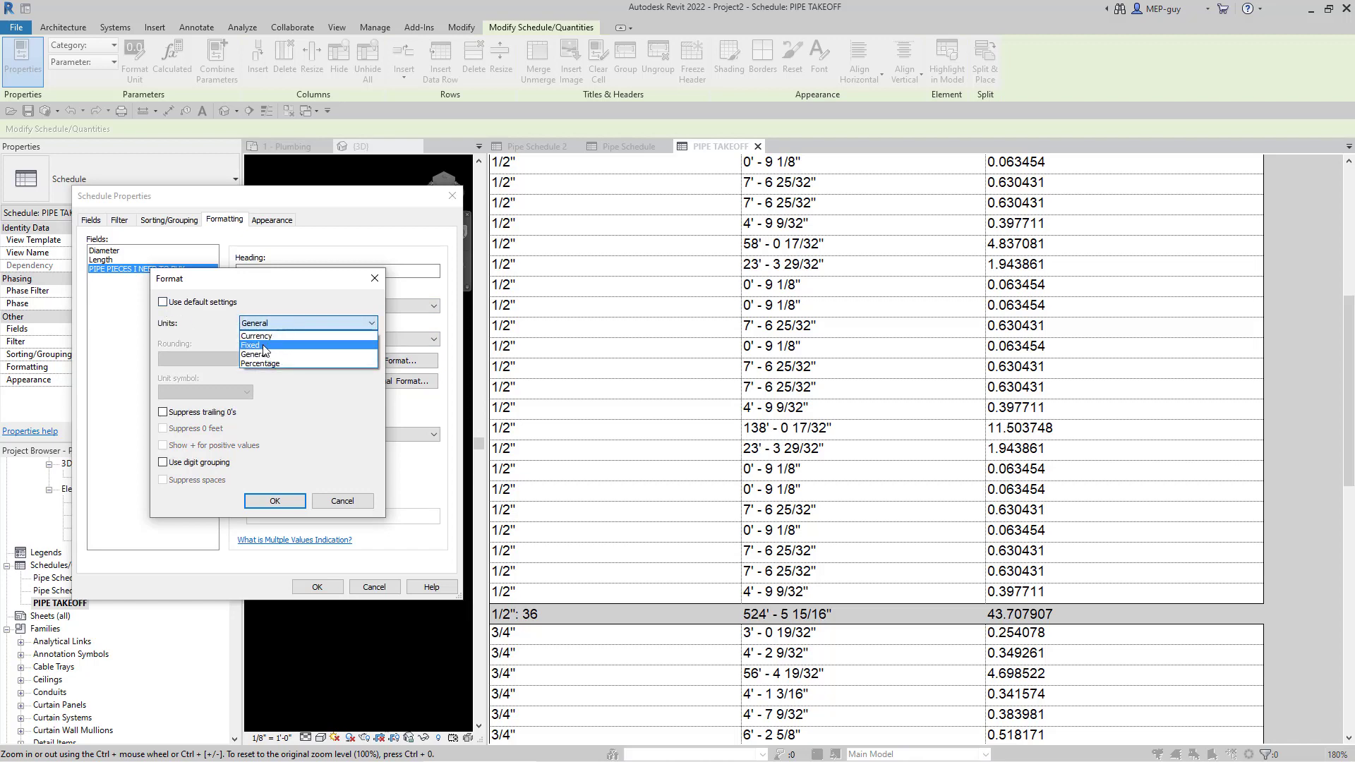
pyautogui.click(264, 346)
pyautogui.click(225, 360)
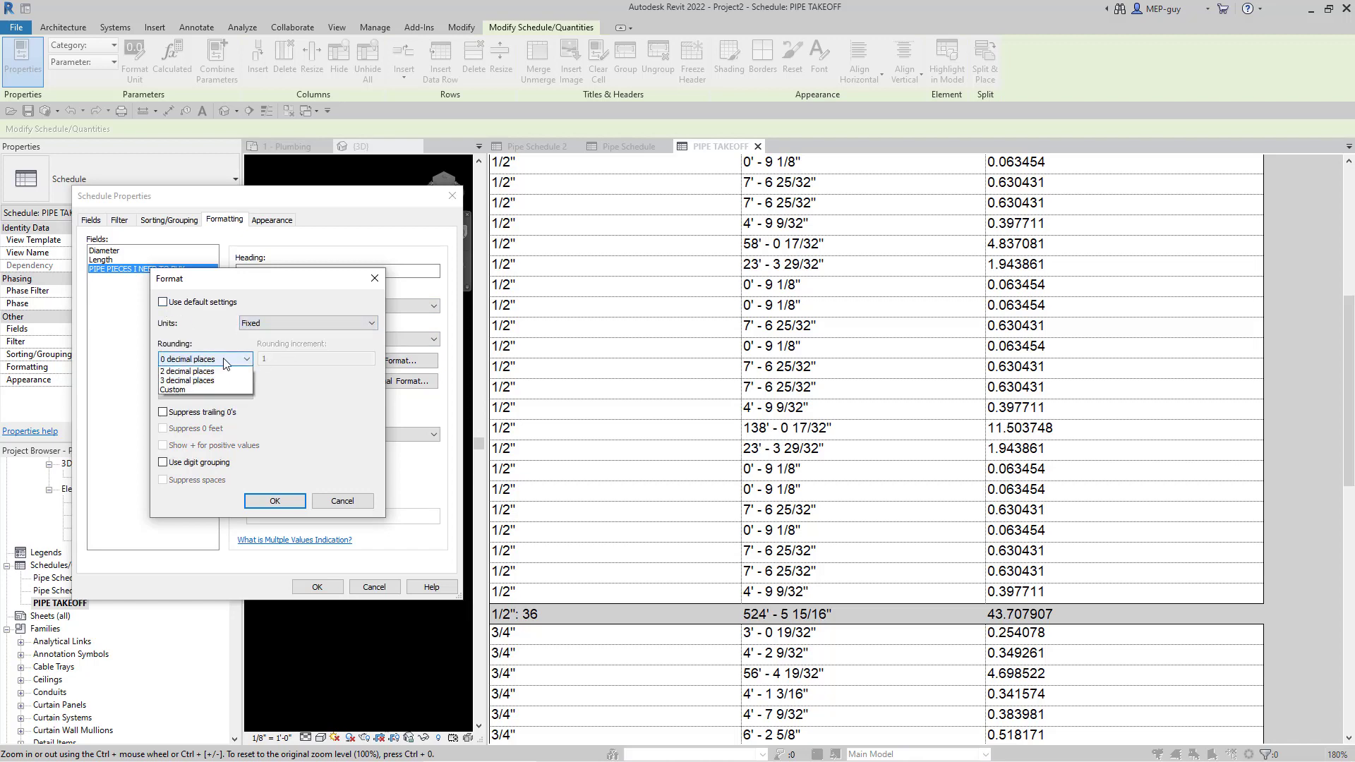
pyautogui.click(224, 362)
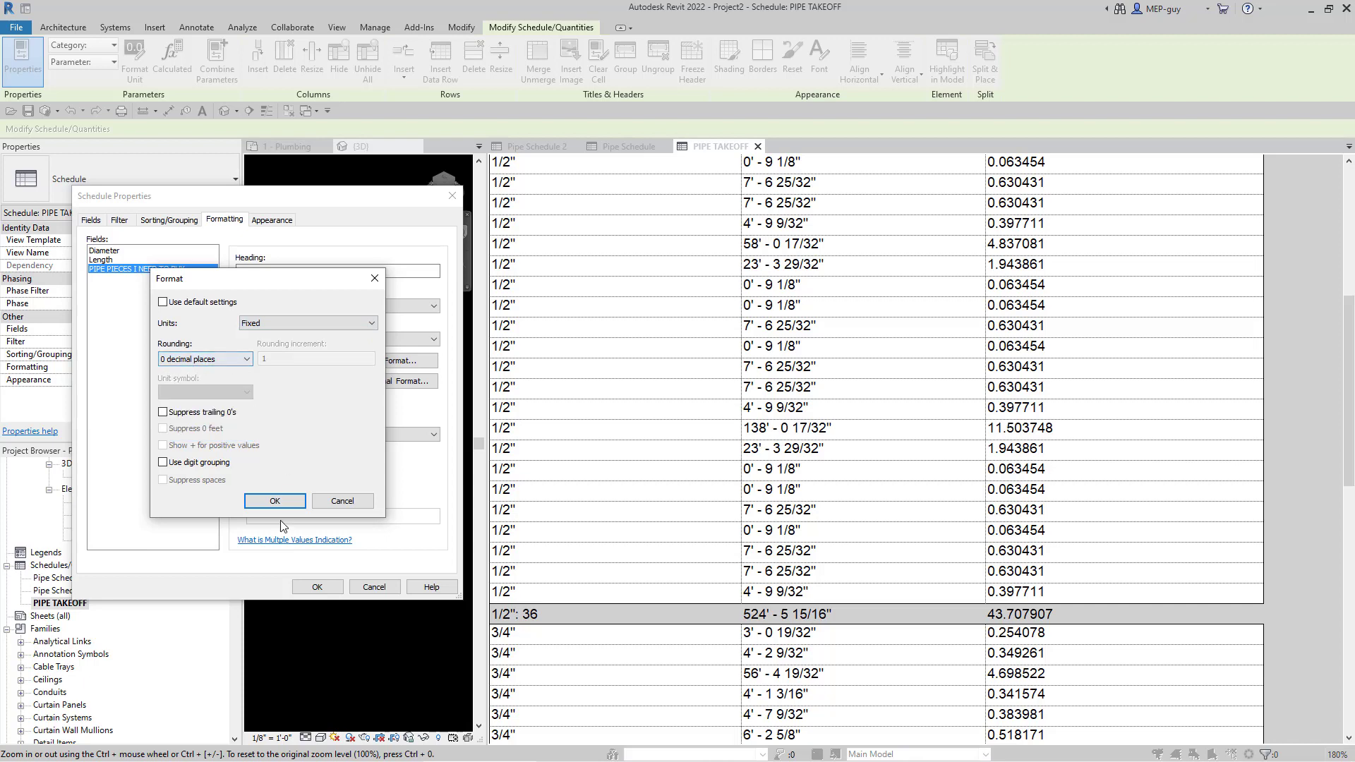
pyautogui.click(275, 502)
pyautogui.click(317, 587)
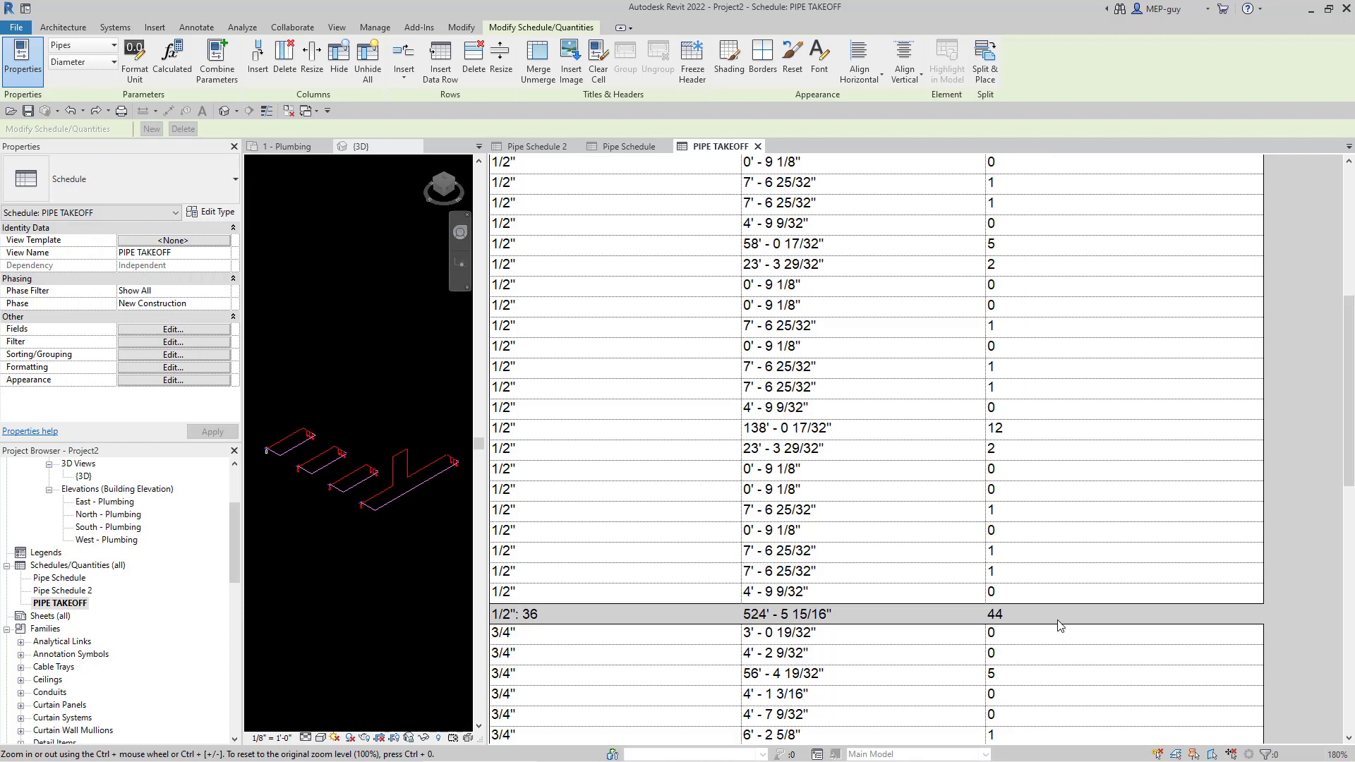
pyautogui.scroll(10, 1064, 585)
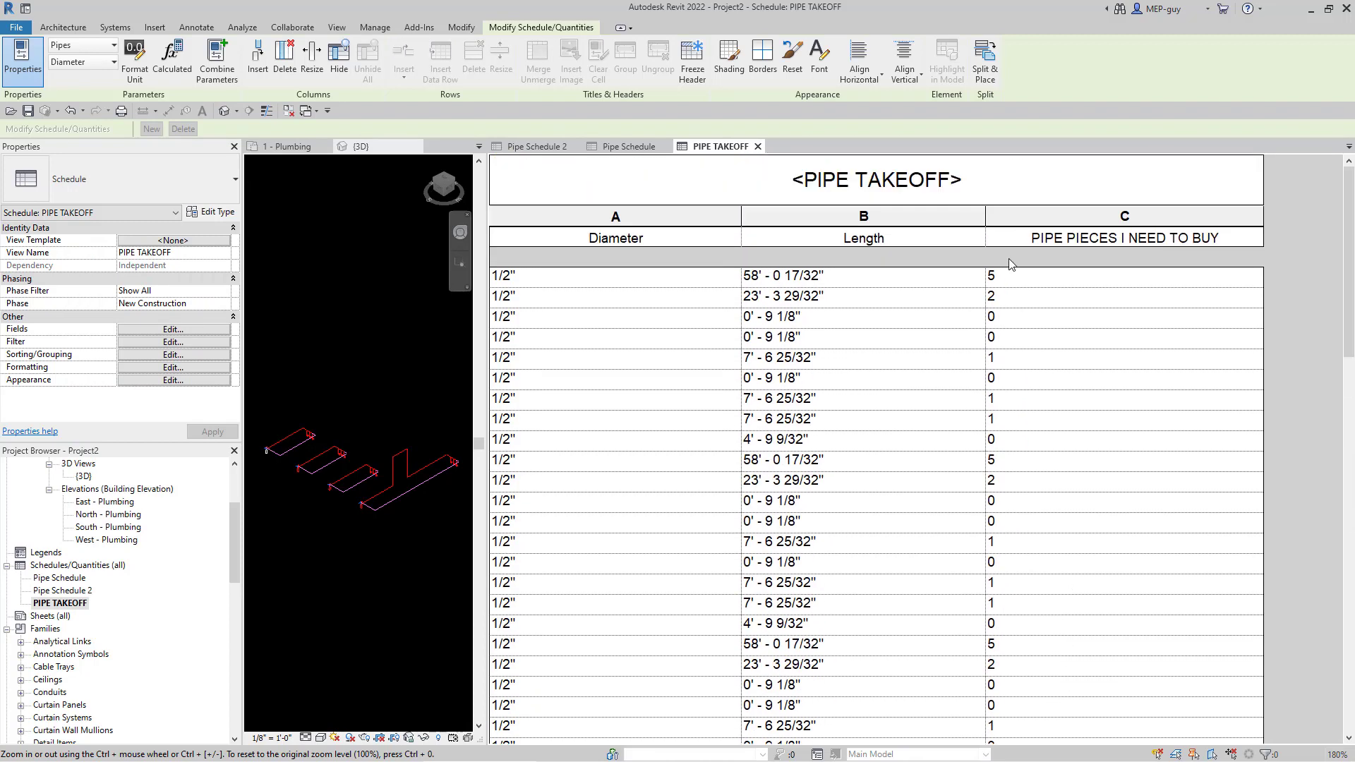
pyautogui.scroll(-5, 1025, 297)
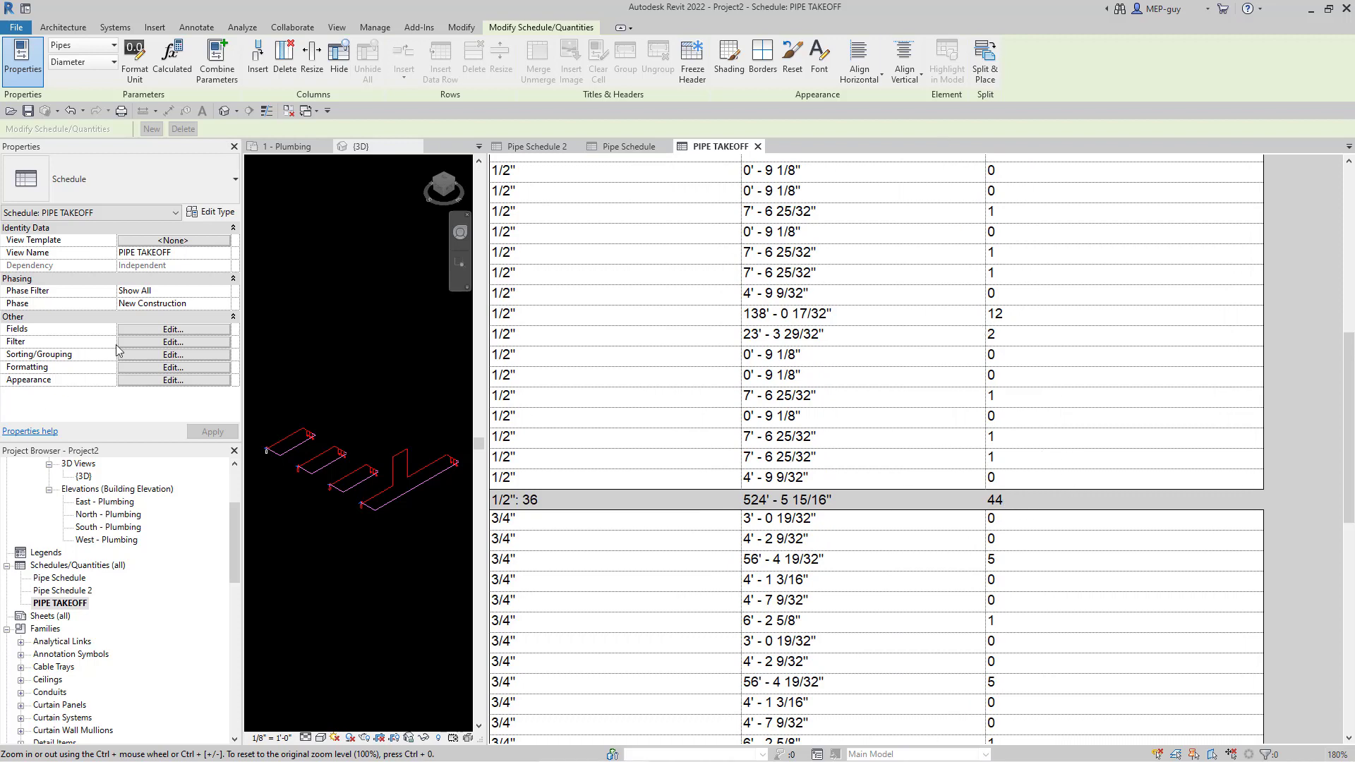
# - Add the Material field to the PIPE TAKEOFF scheduled fields
pyautogui.click(139, 328)
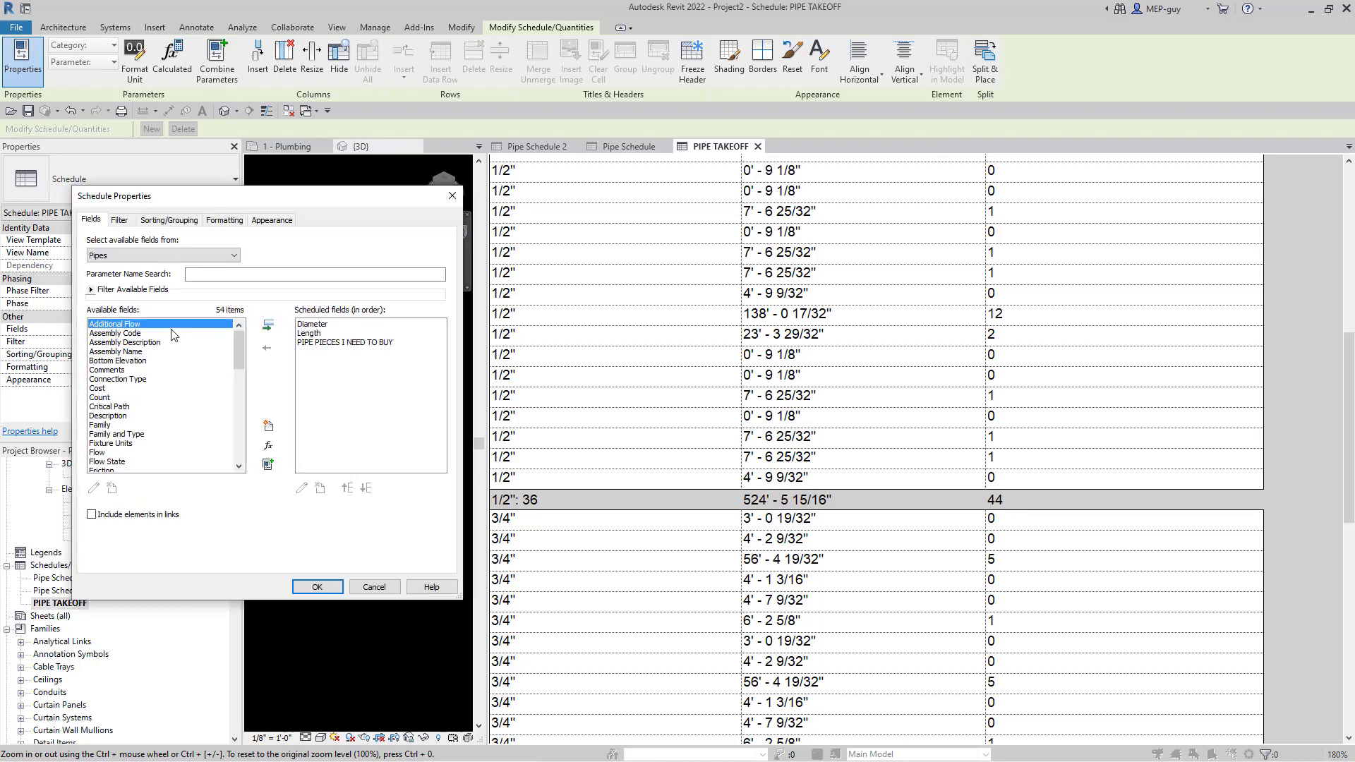
pyautogui.click(138, 352)
pyautogui.scroll(-1, 138, 353)
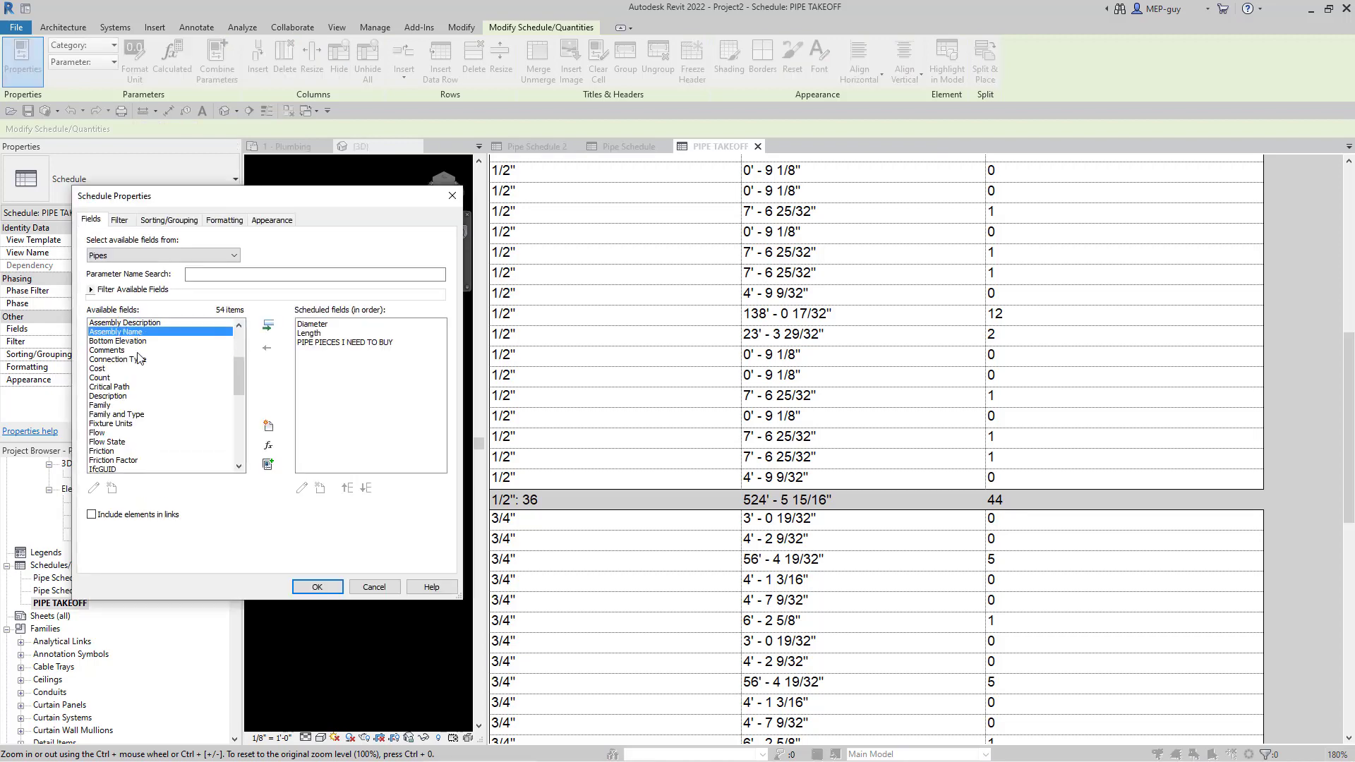
pyautogui.press('m')
pyautogui.scroll(-3, 137, 359)
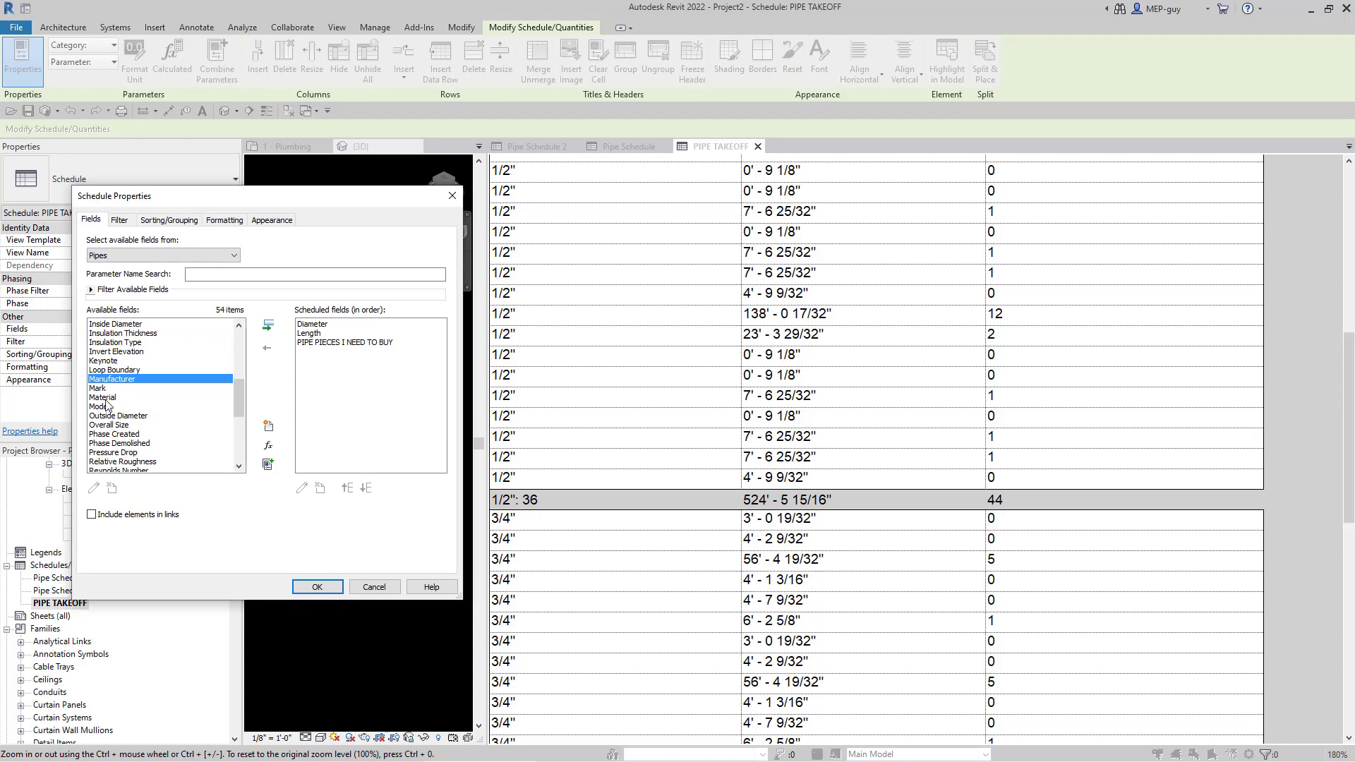
pyautogui.click(102, 397)
pyautogui.click(268, 325)
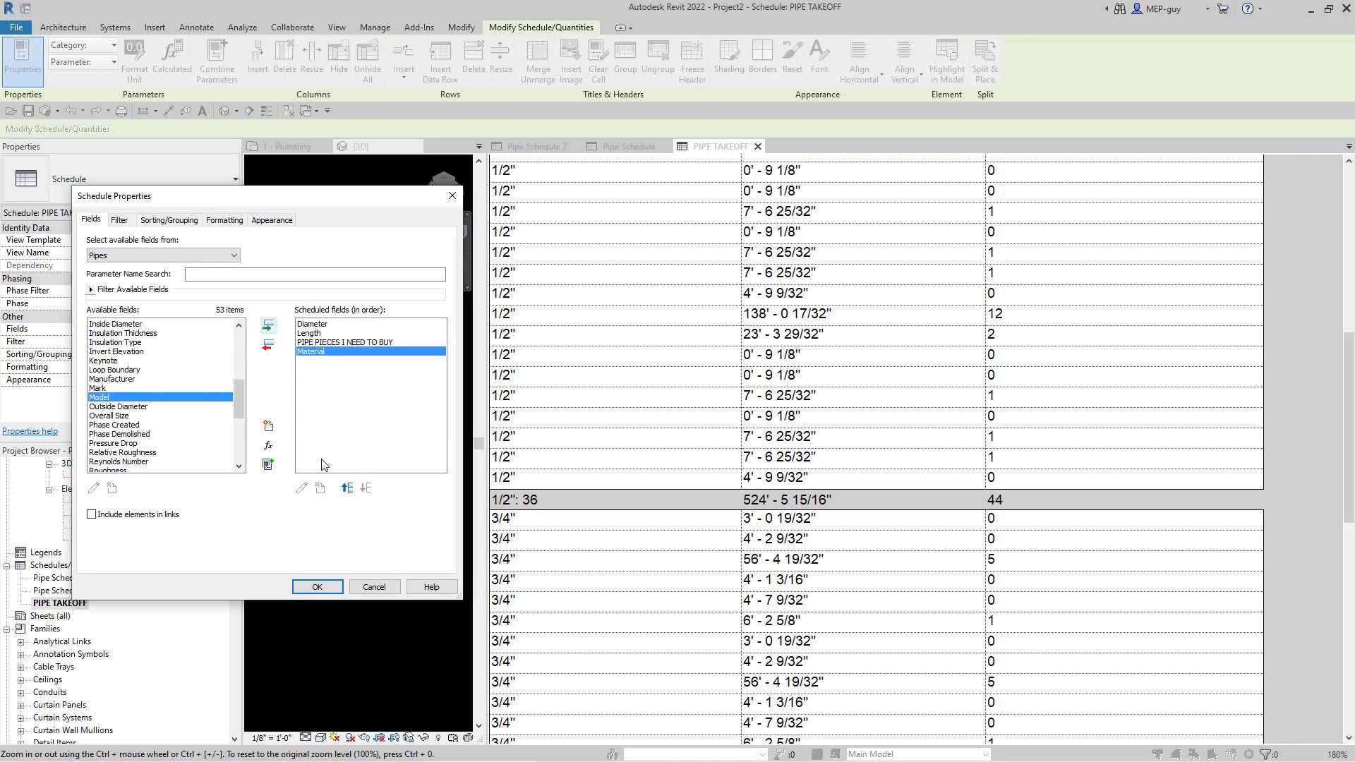
# - Move Material to the top so it becomes the first column, showing Copper for each pipe
pyautogui.click(346, 489)
pyautogui.click(346, 488)
pyautogui.click(346, 488)
pyautogui.click(317, 587)
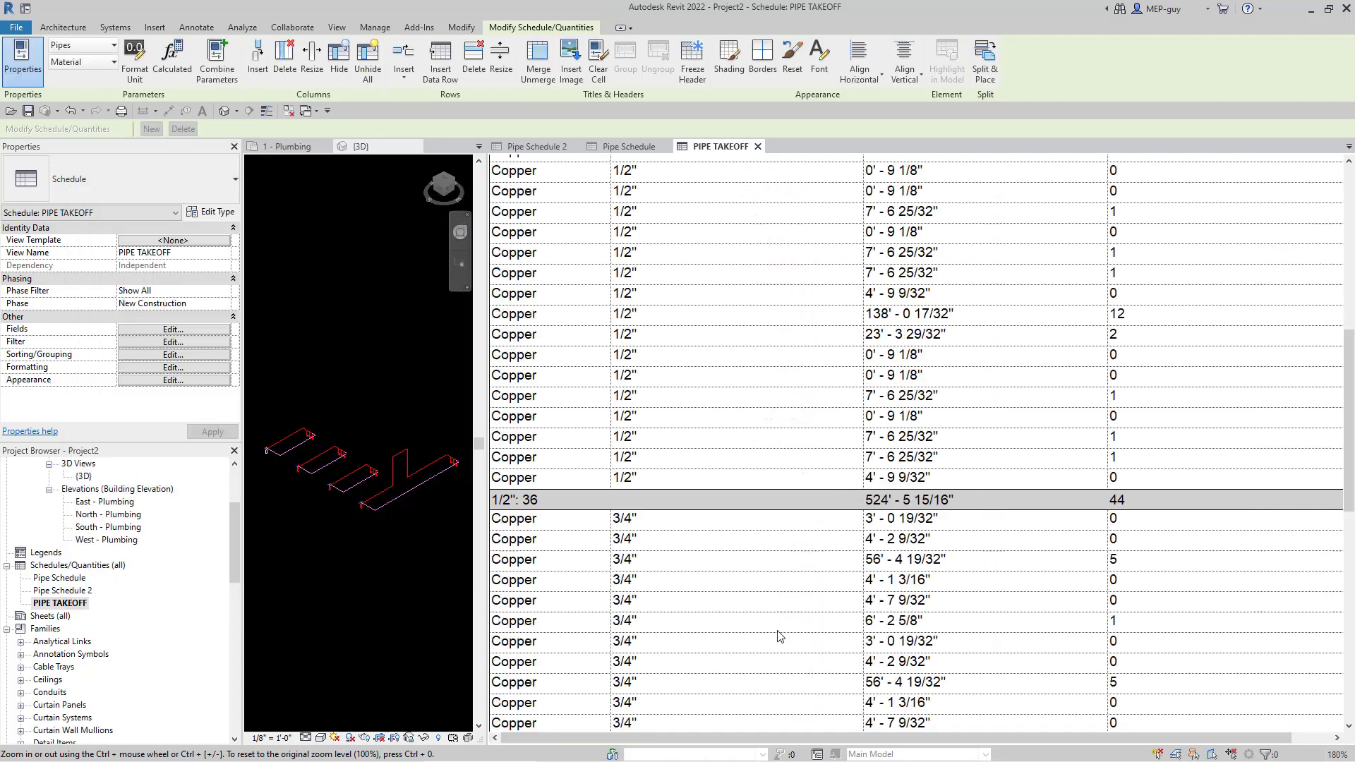
pyautogui.scroll(10, 570, 393)
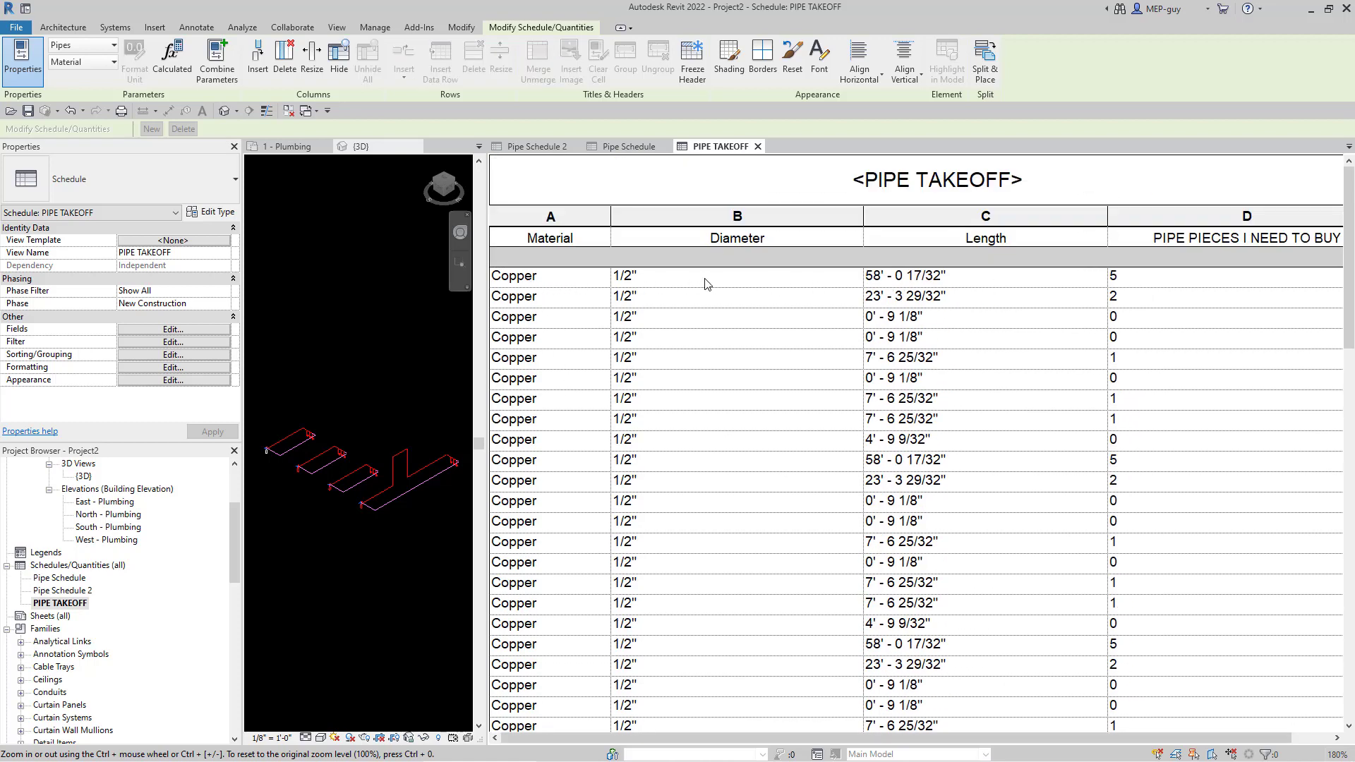
pyautogui.scroll(-8, 1140, 267)
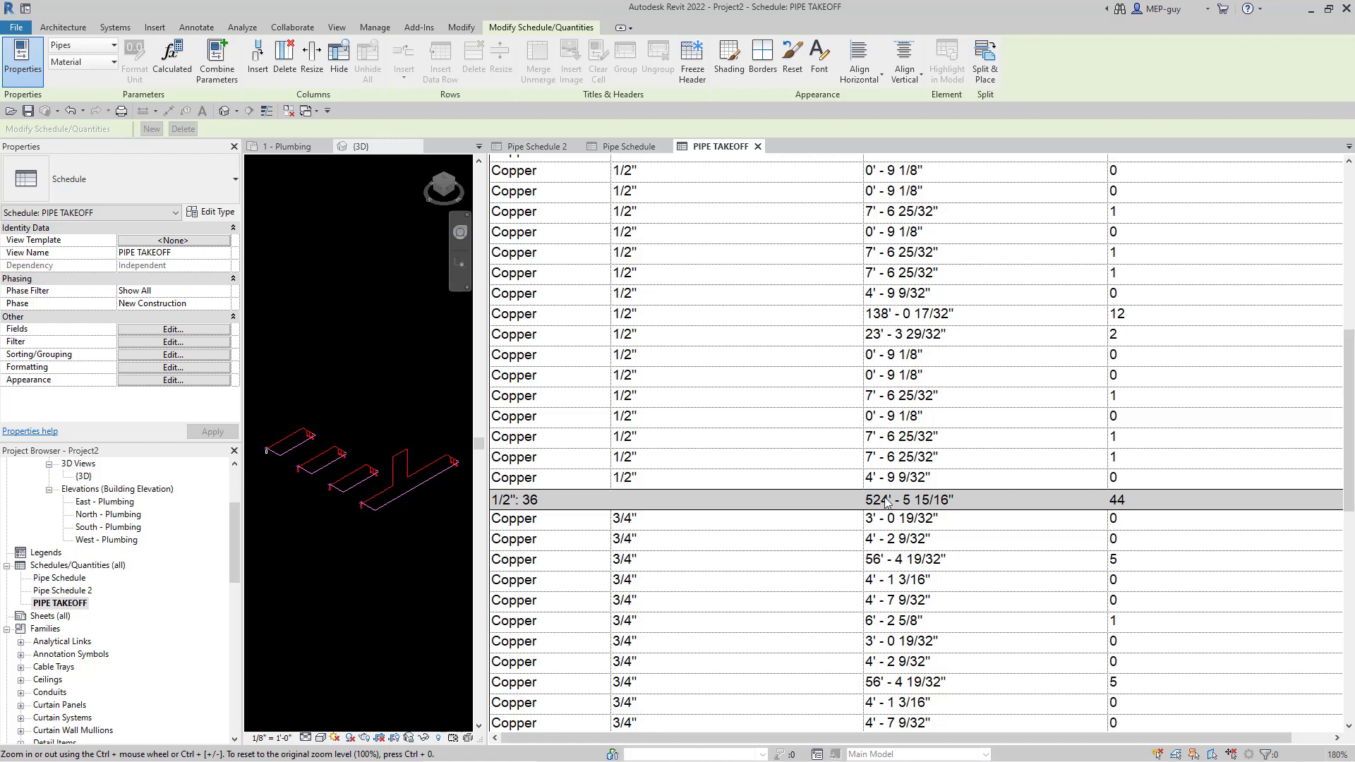
pyautogui.scroll(-10, 918, 423)
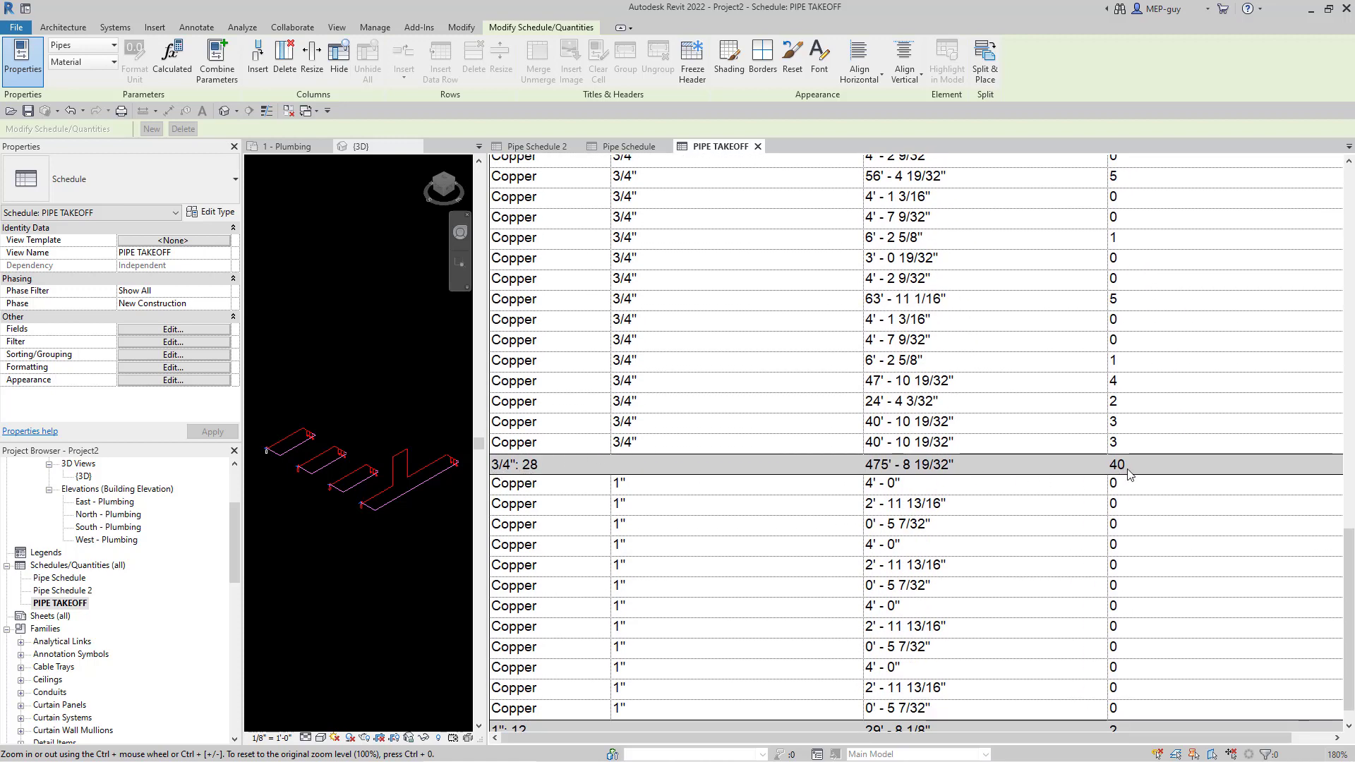
pyautogui.scroll(-2, 944, 332)
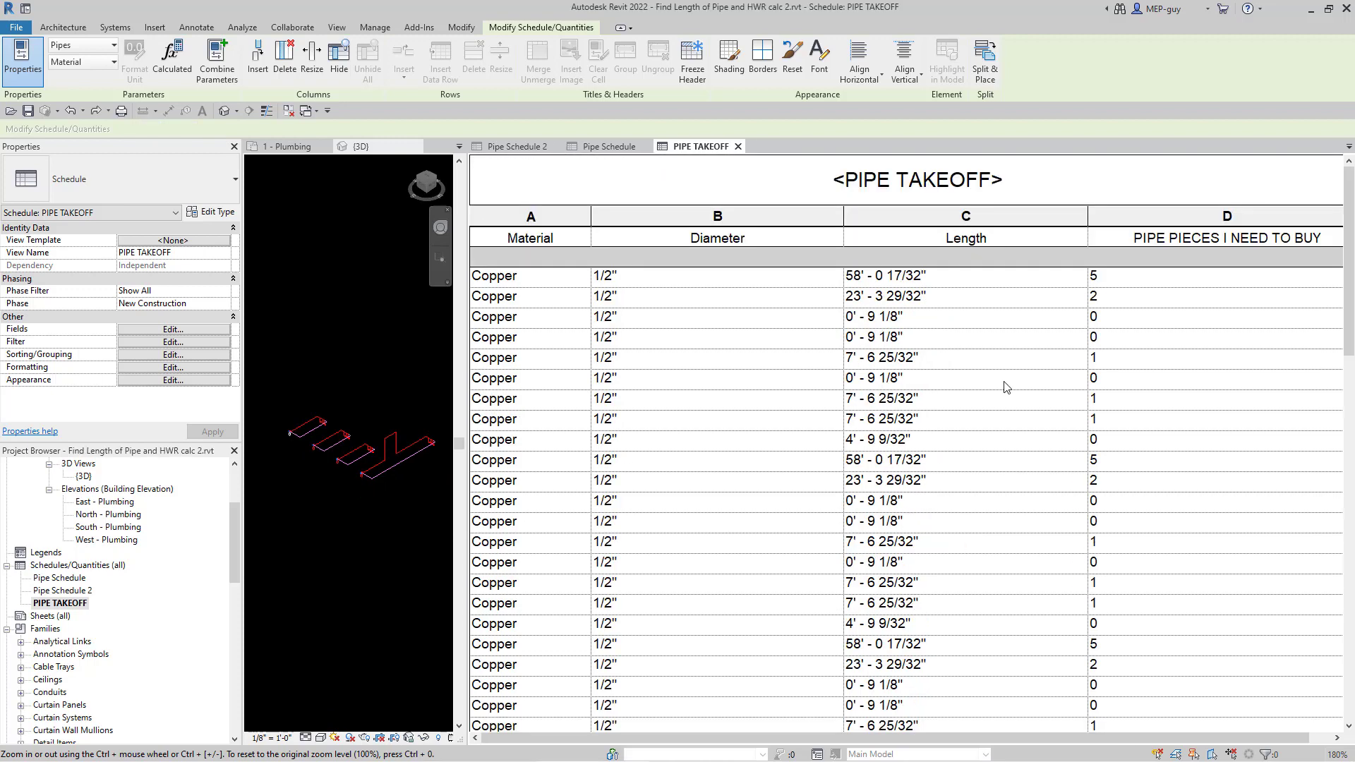
pyautogui.scroll(-5, 917, 383)
pyautogui.scroll(-8, 923, 381)
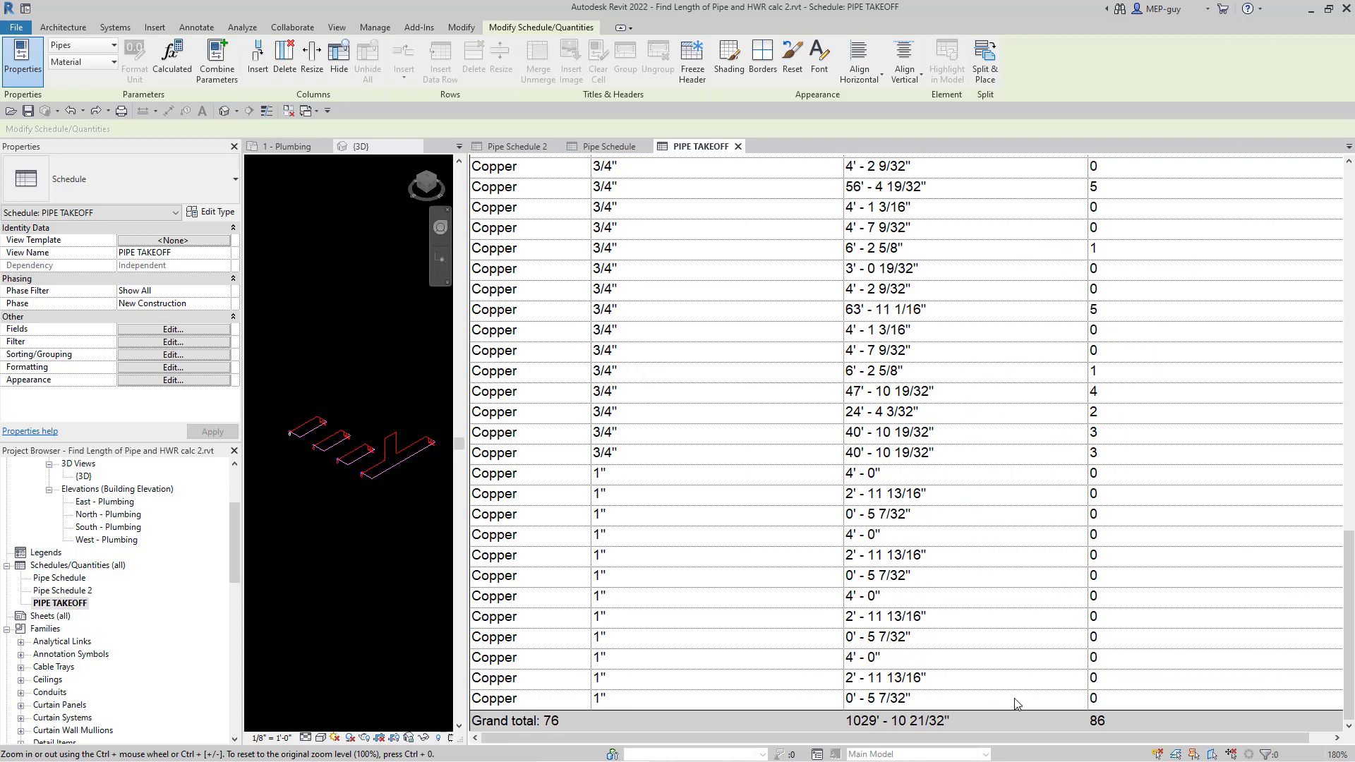
pyautogui.scroll(12, 1020, 695)
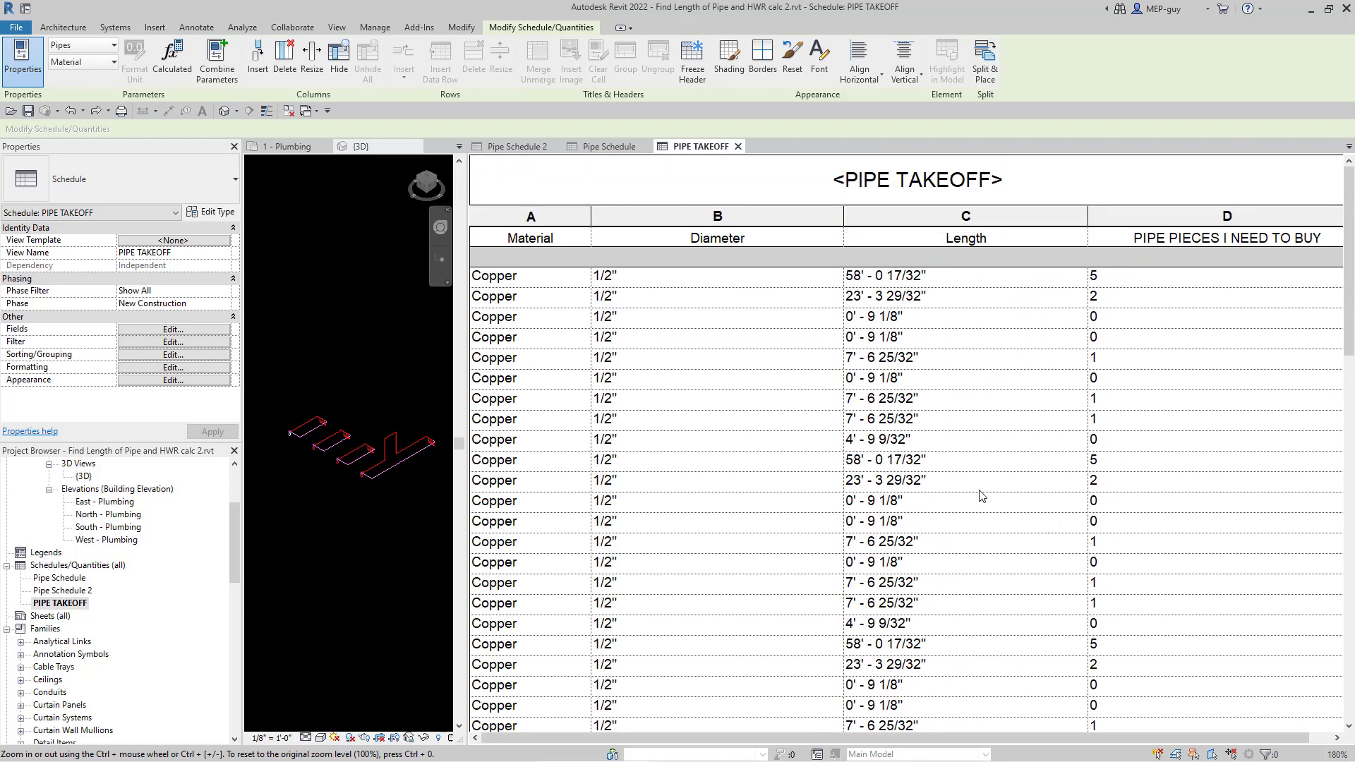
# - Uncheck Itemize every instance for one row per diameter, then narrow the Diameter column
pyautogui.click(154, 353)
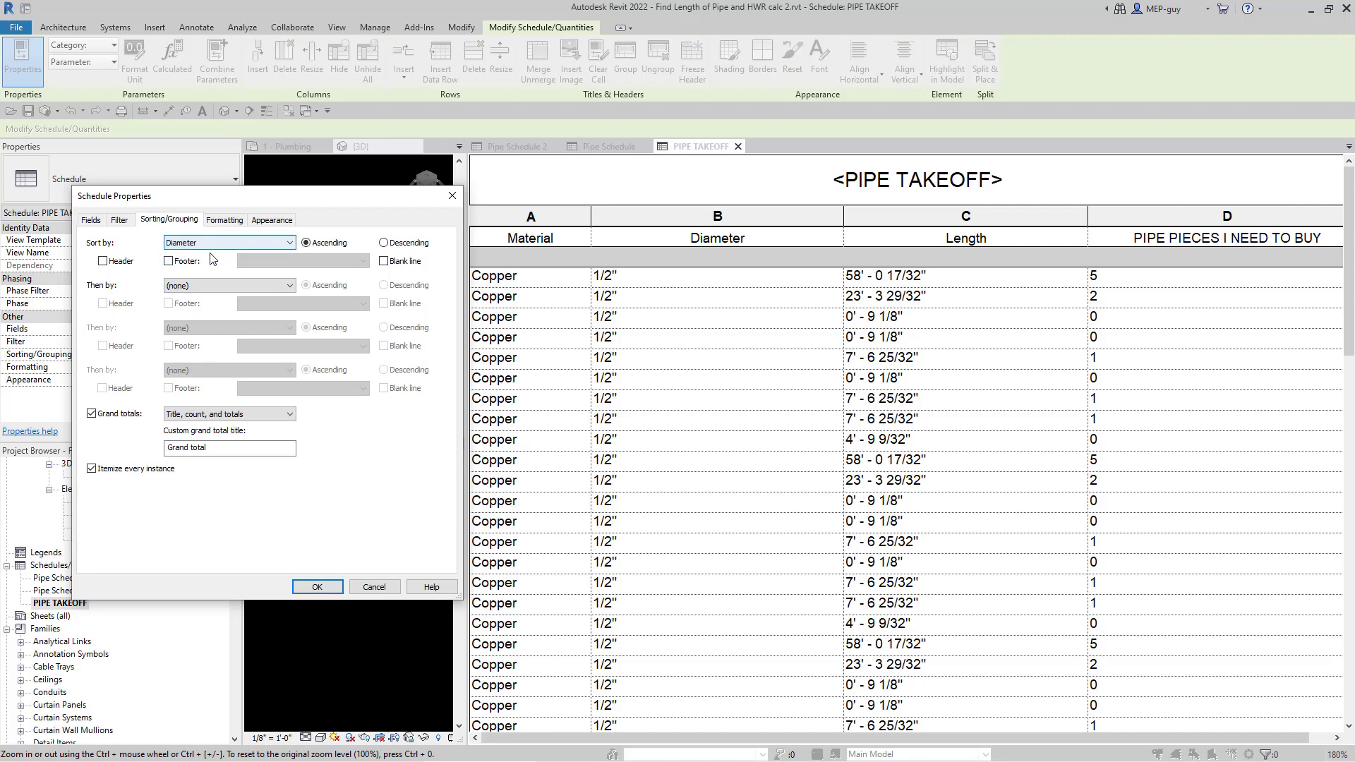
pyautogui.click(92, 470)
pyautogui.click(317, 587)
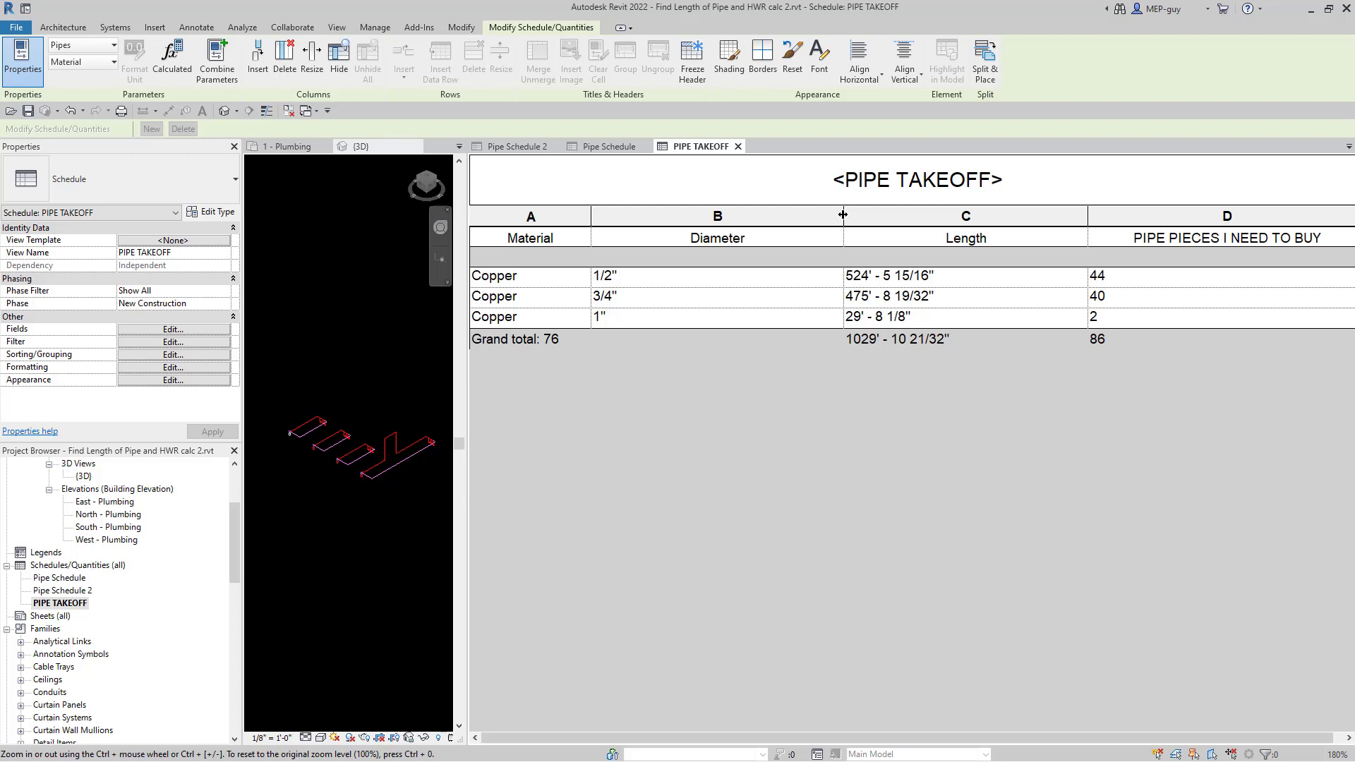
pyautogui.moveTo(843, 218); pyautogui.dragTo(768, 224)
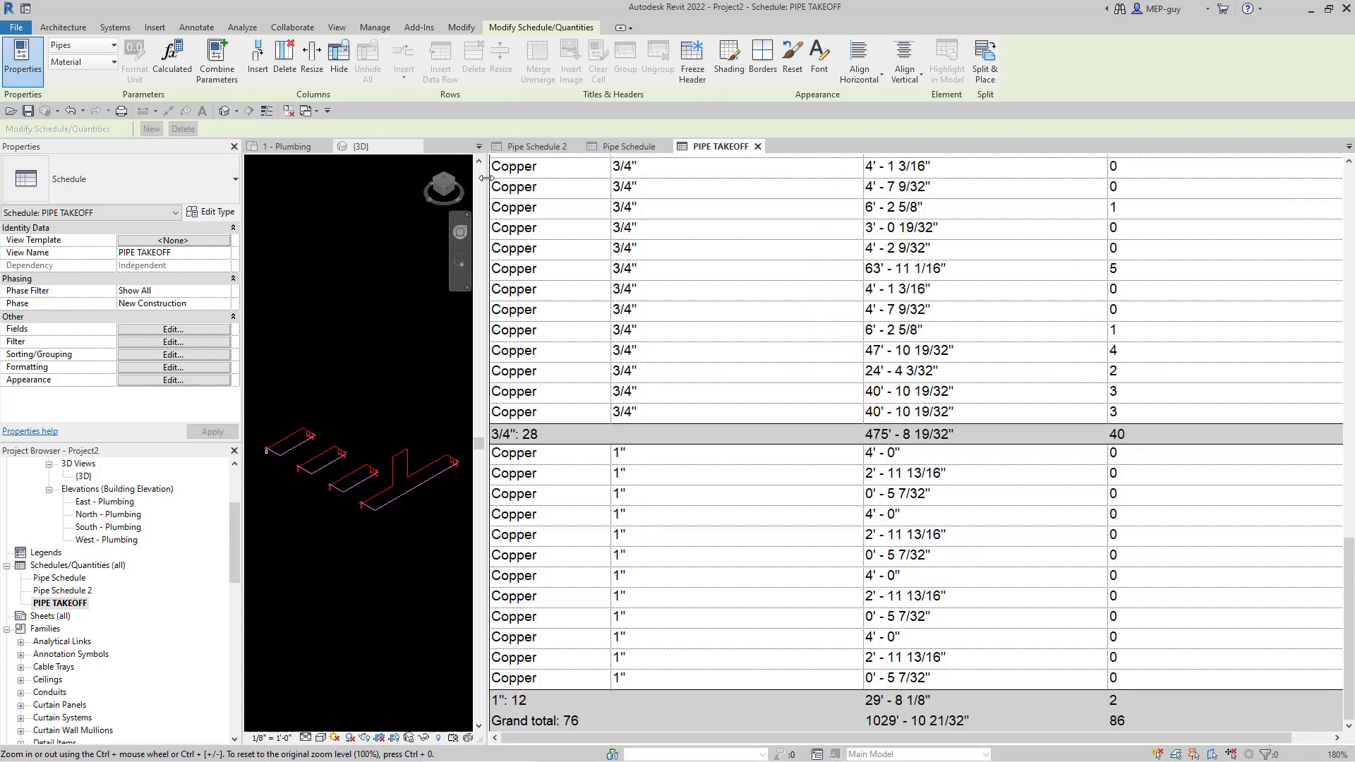
pyautogui.moveTo(484, 176); pyautogui.dragTo(989, 189)
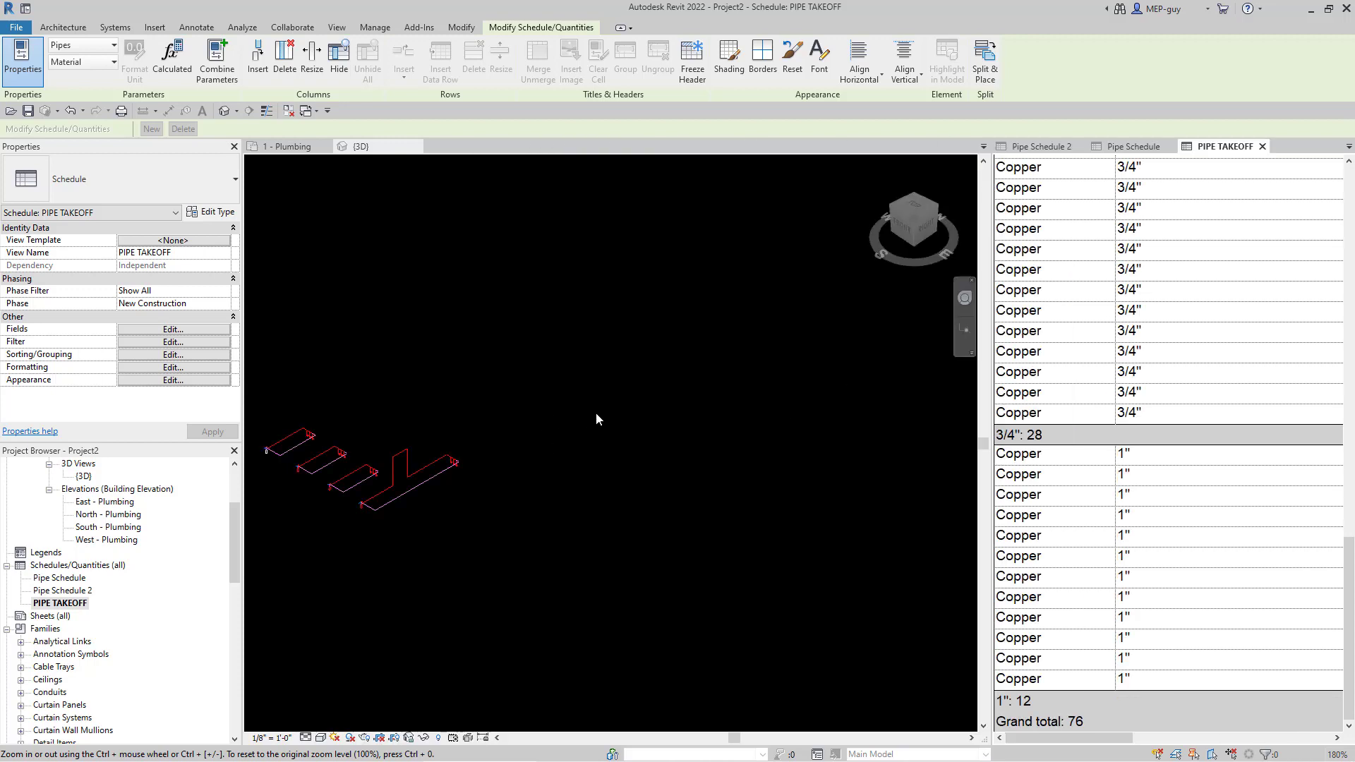
# - Activate the {3D} view and zoom and pan until all four pipe runs are framed
pyautogui.scroll(-1, 597, 413)
pyautogui.scroll(4, 424, 450)
pyautogui.click(523, 395)
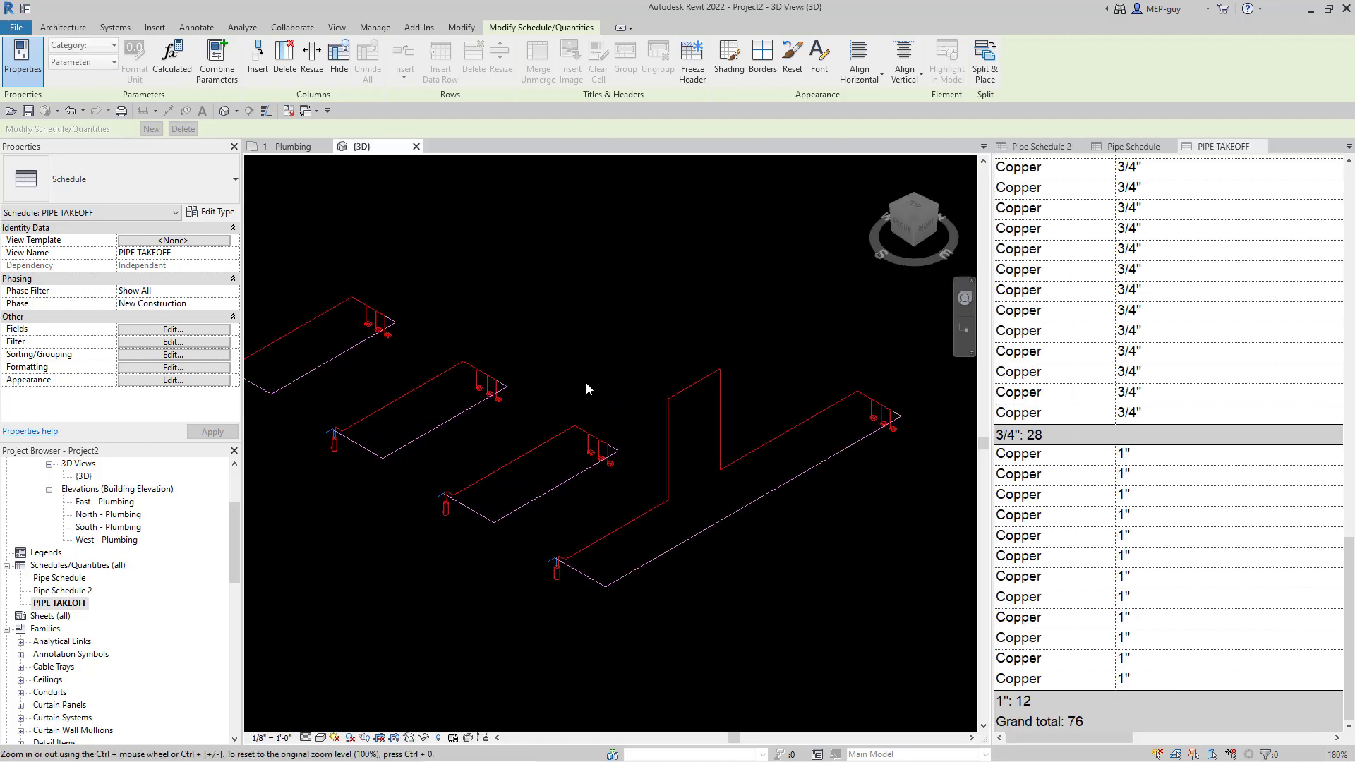
pyautogui.scroll(-2, 743, 353)
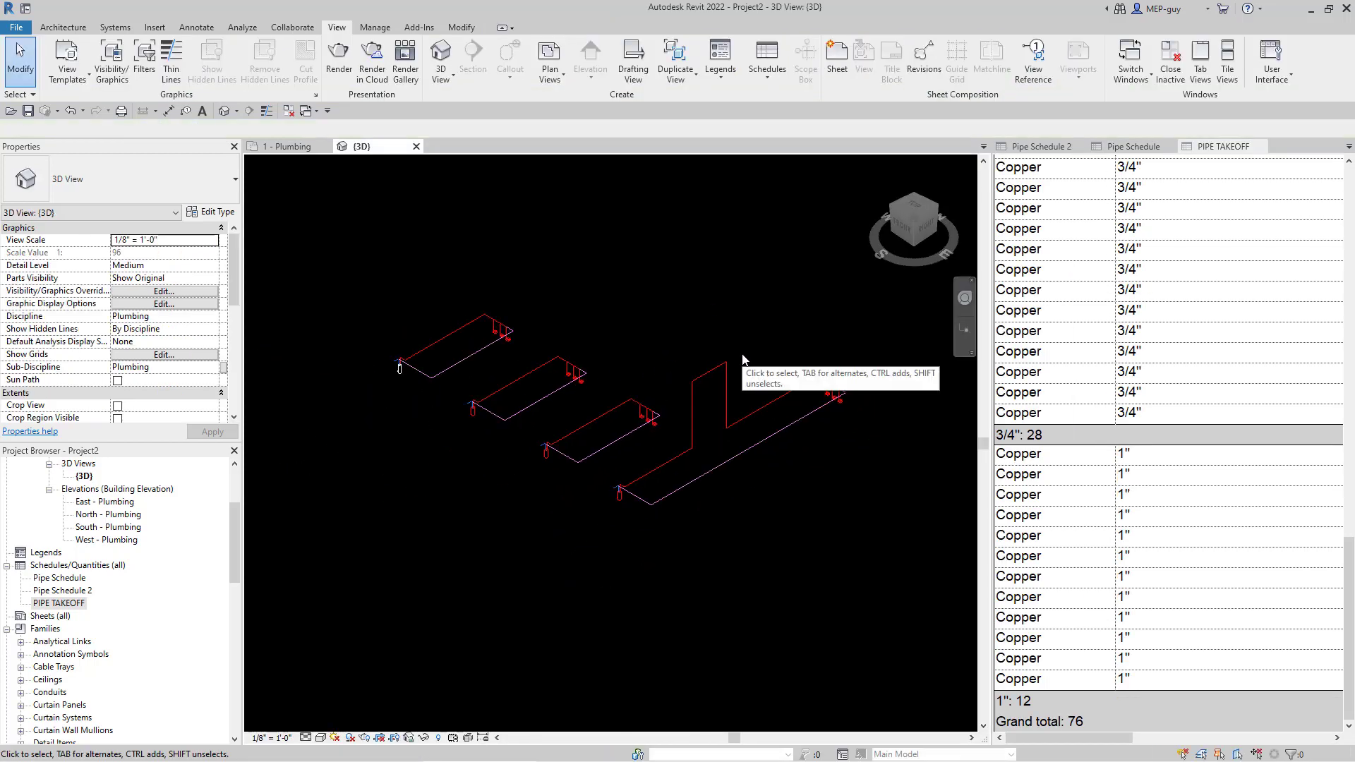
pyautogui.scroll(5, 384, 364)
pyautogui.scroll(3, 367, 395)
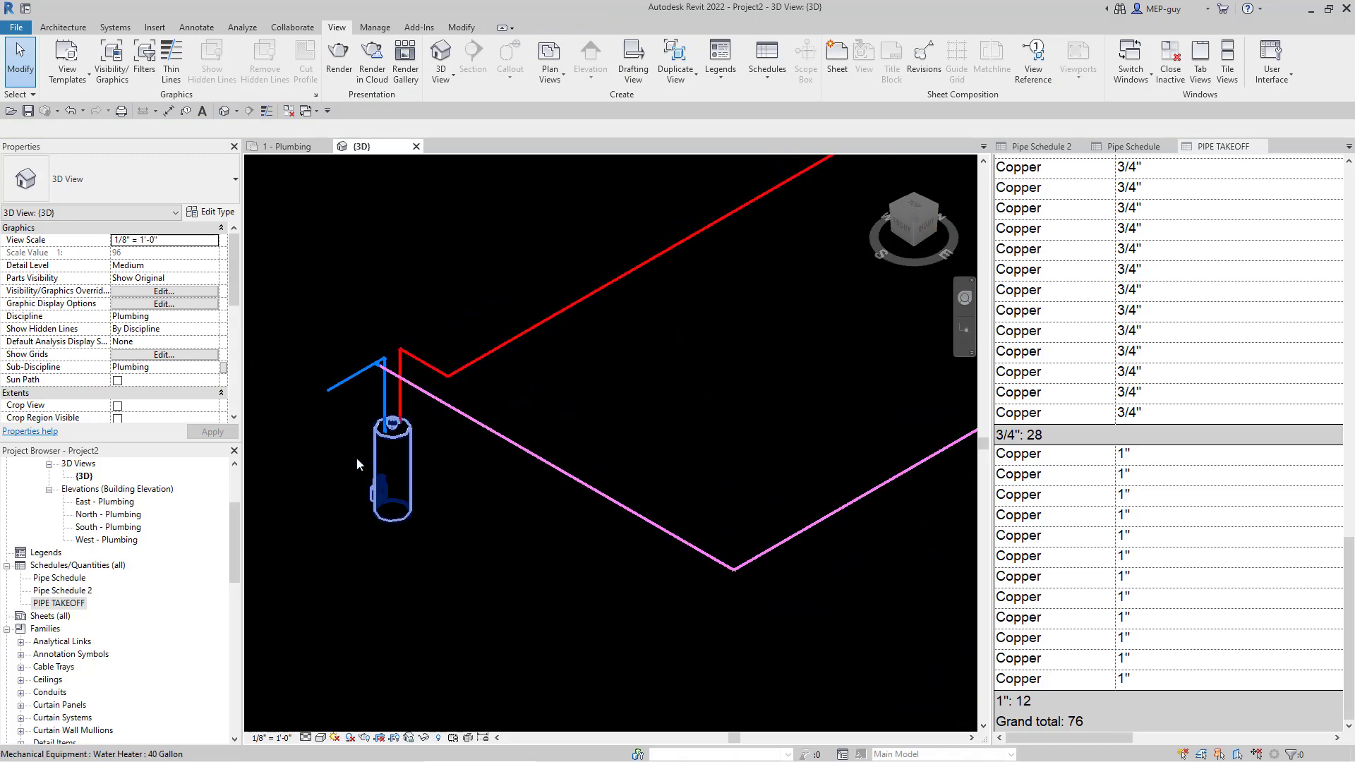
pyautogui.scroll(-2, 322, 506)
pyautogui.scroll(-2, 319, 507)
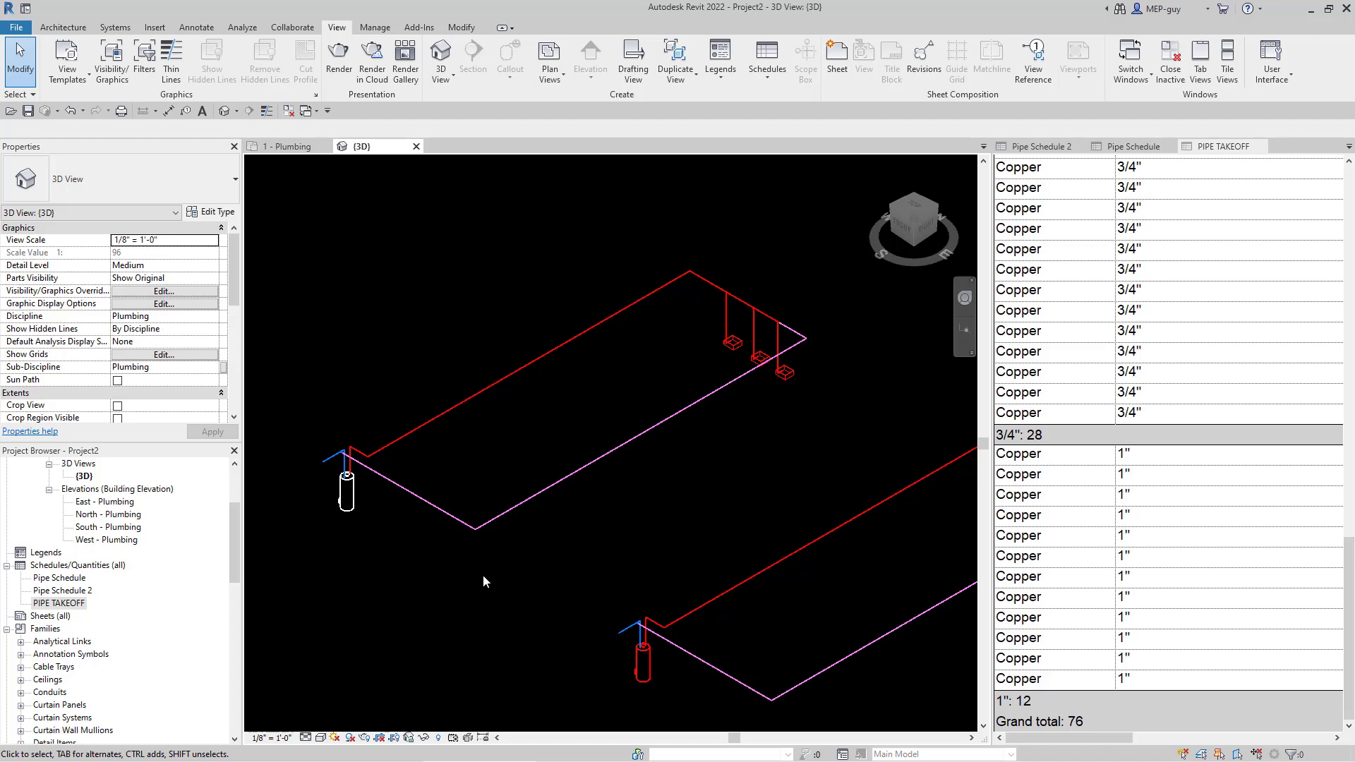
pyautogui.scroll(-5, 327, 498)
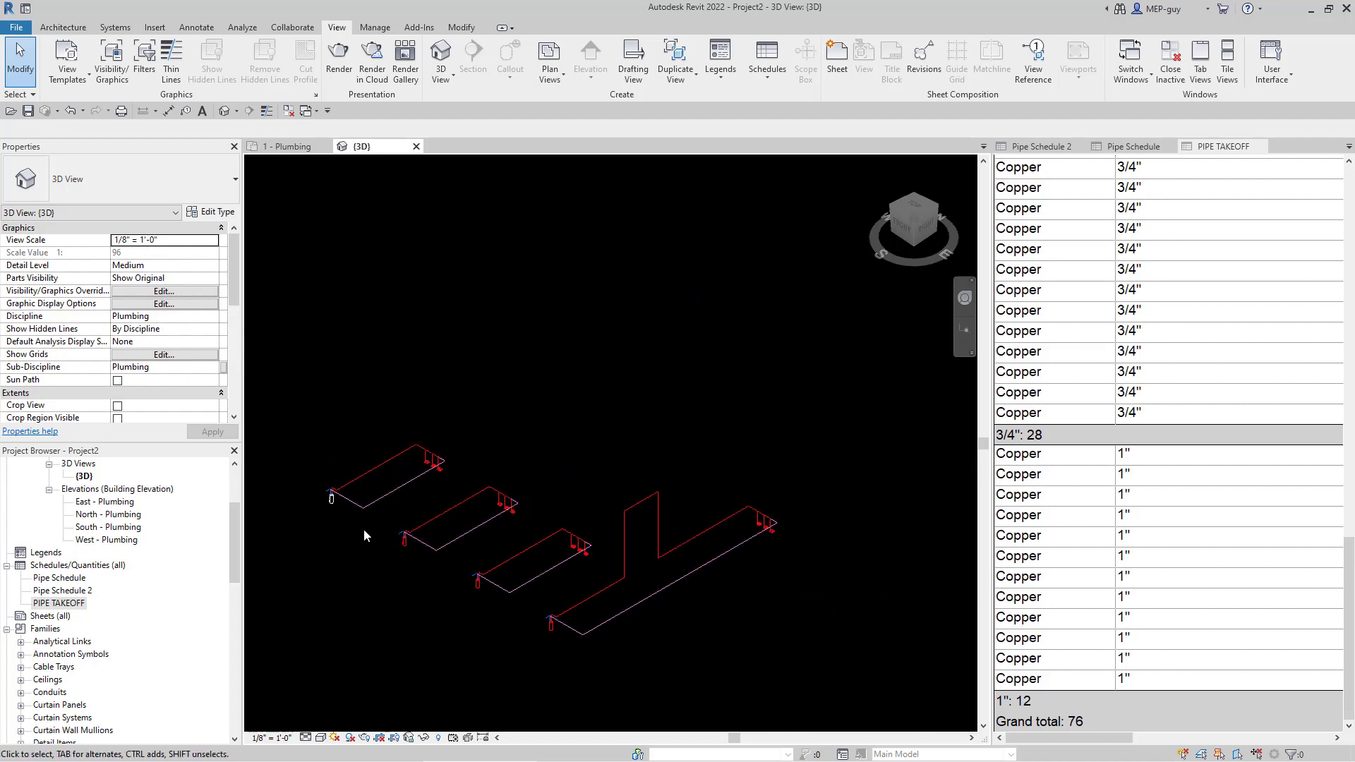
pyautogui.moveTo(472, 641); pyautogui.dragTo(544, 574, button='middle')
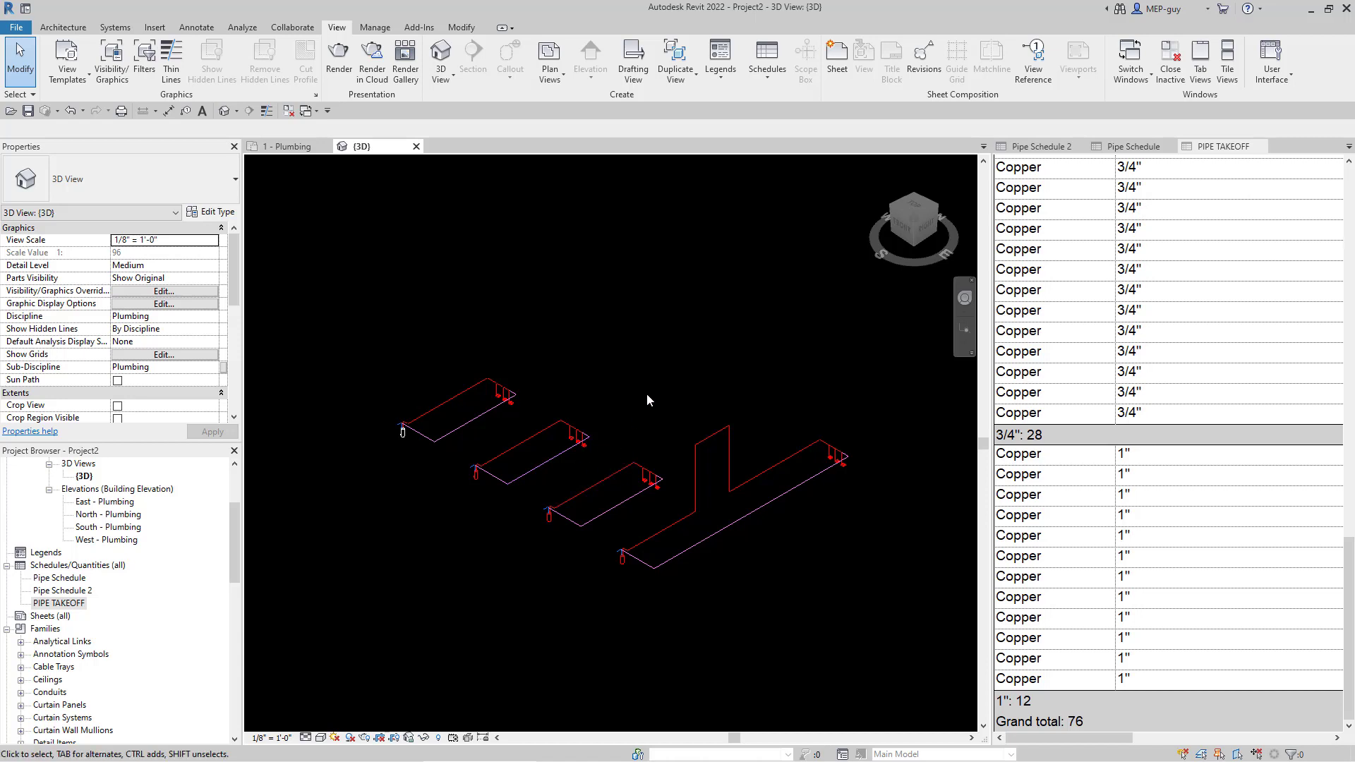
pyautogui.scroll(2, 658, 455)
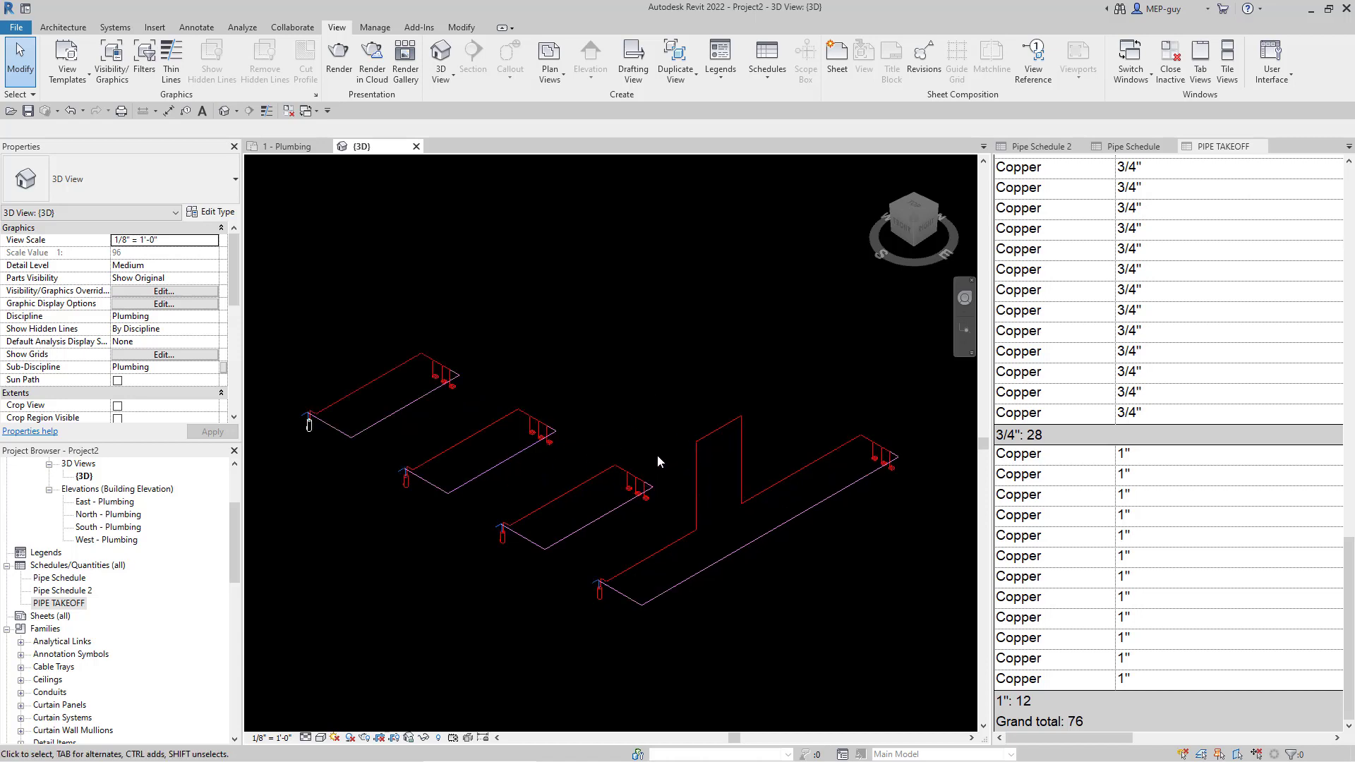
pyautogui.moveTo(676, 457); pyautogui.dragTo(678, 458, button='middle')
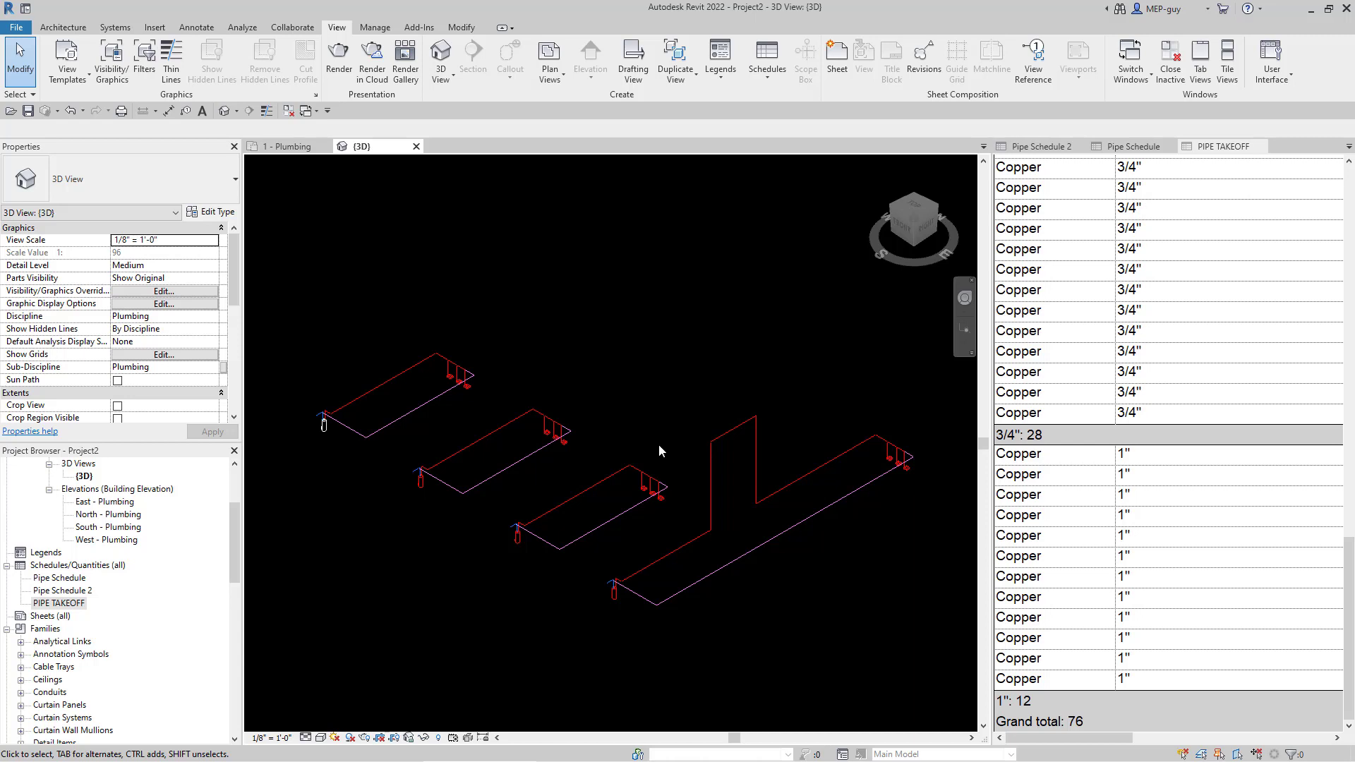
pyautogui.moveTo(659, 450); pyautogui.dragTo(632, 418, button='middle')
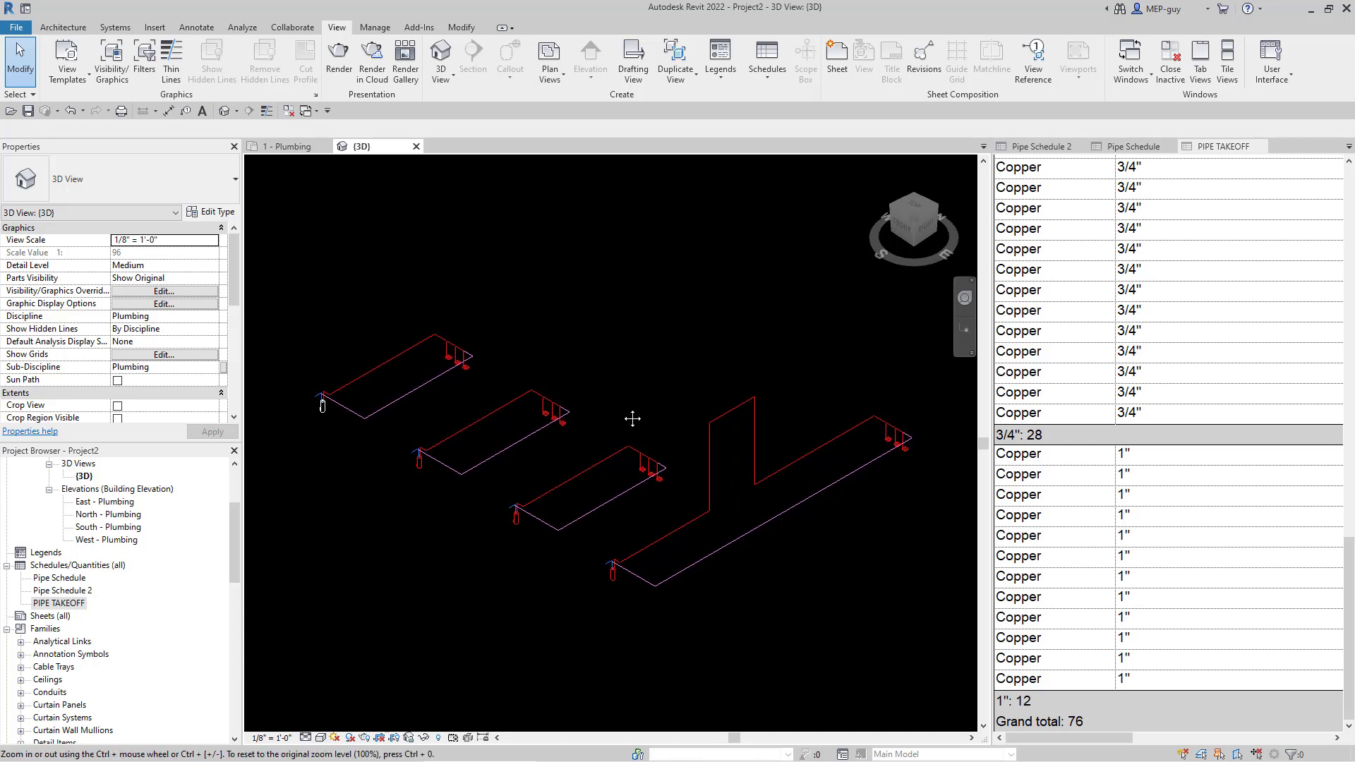